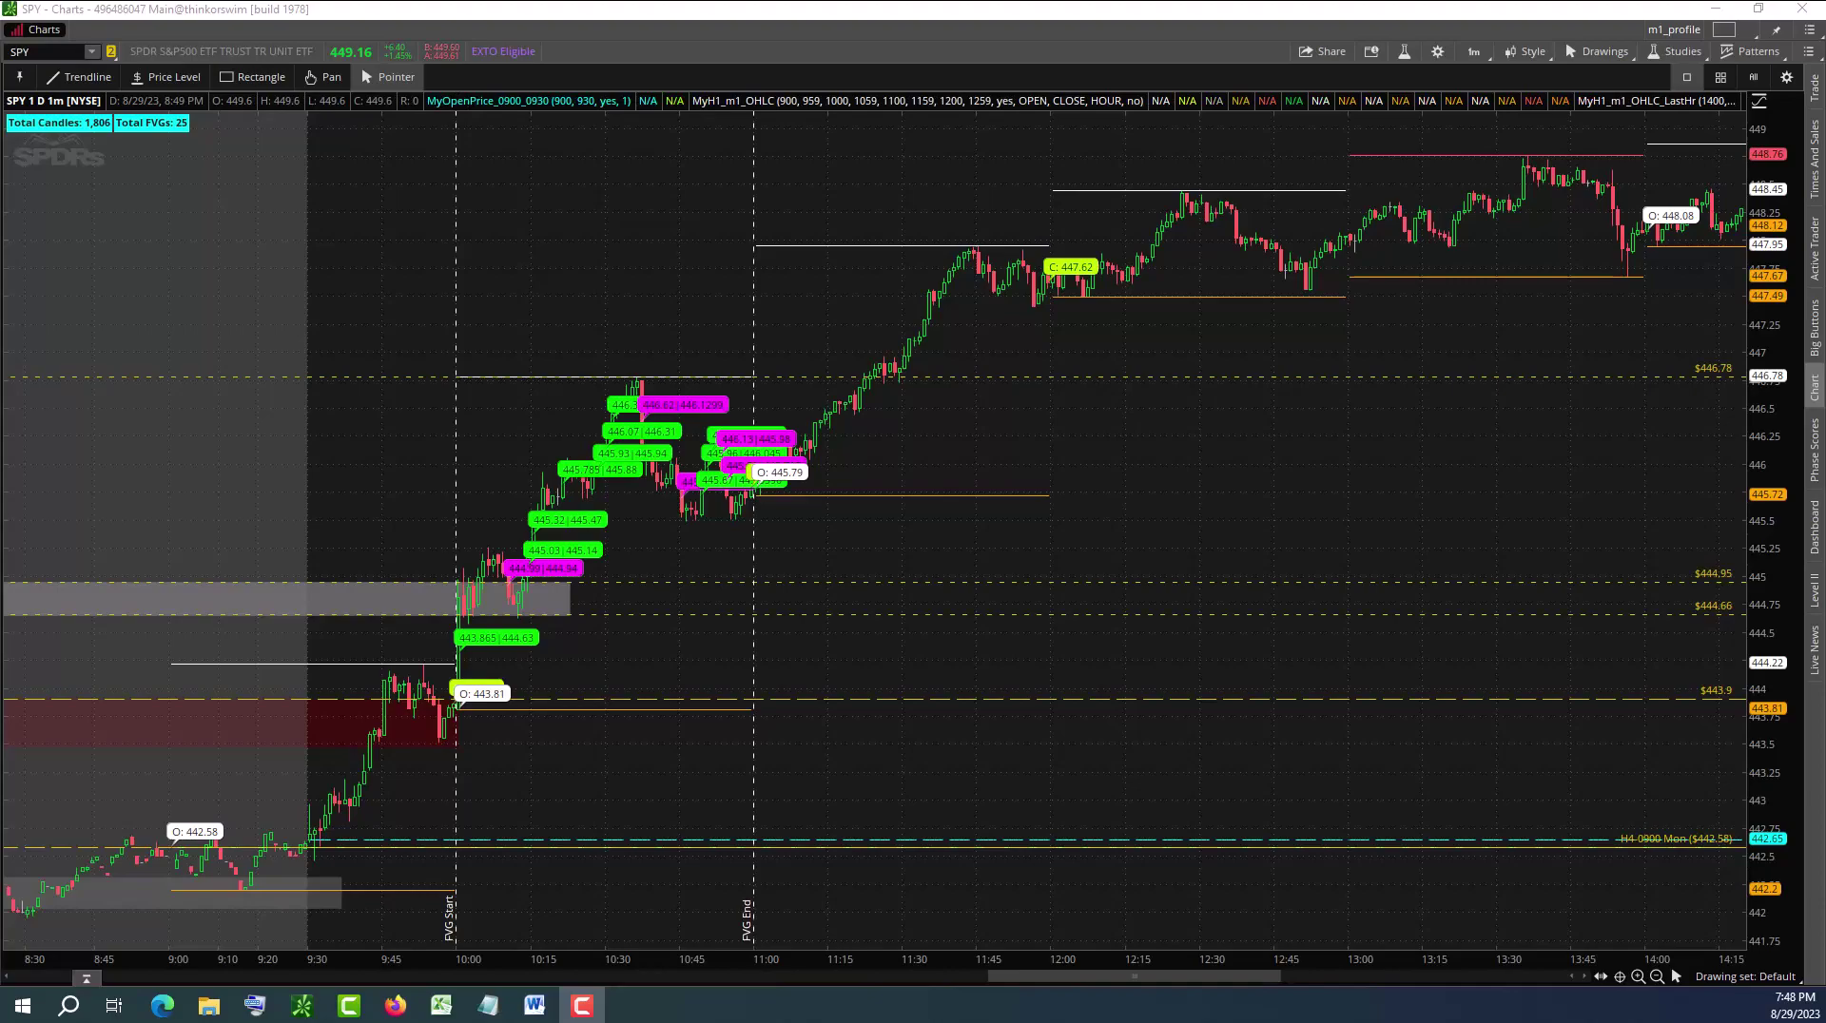
Switch to the Edge browser and look over the weekly 2023 Economic Calendar for August 28 to September 1
key("alt+Tab")
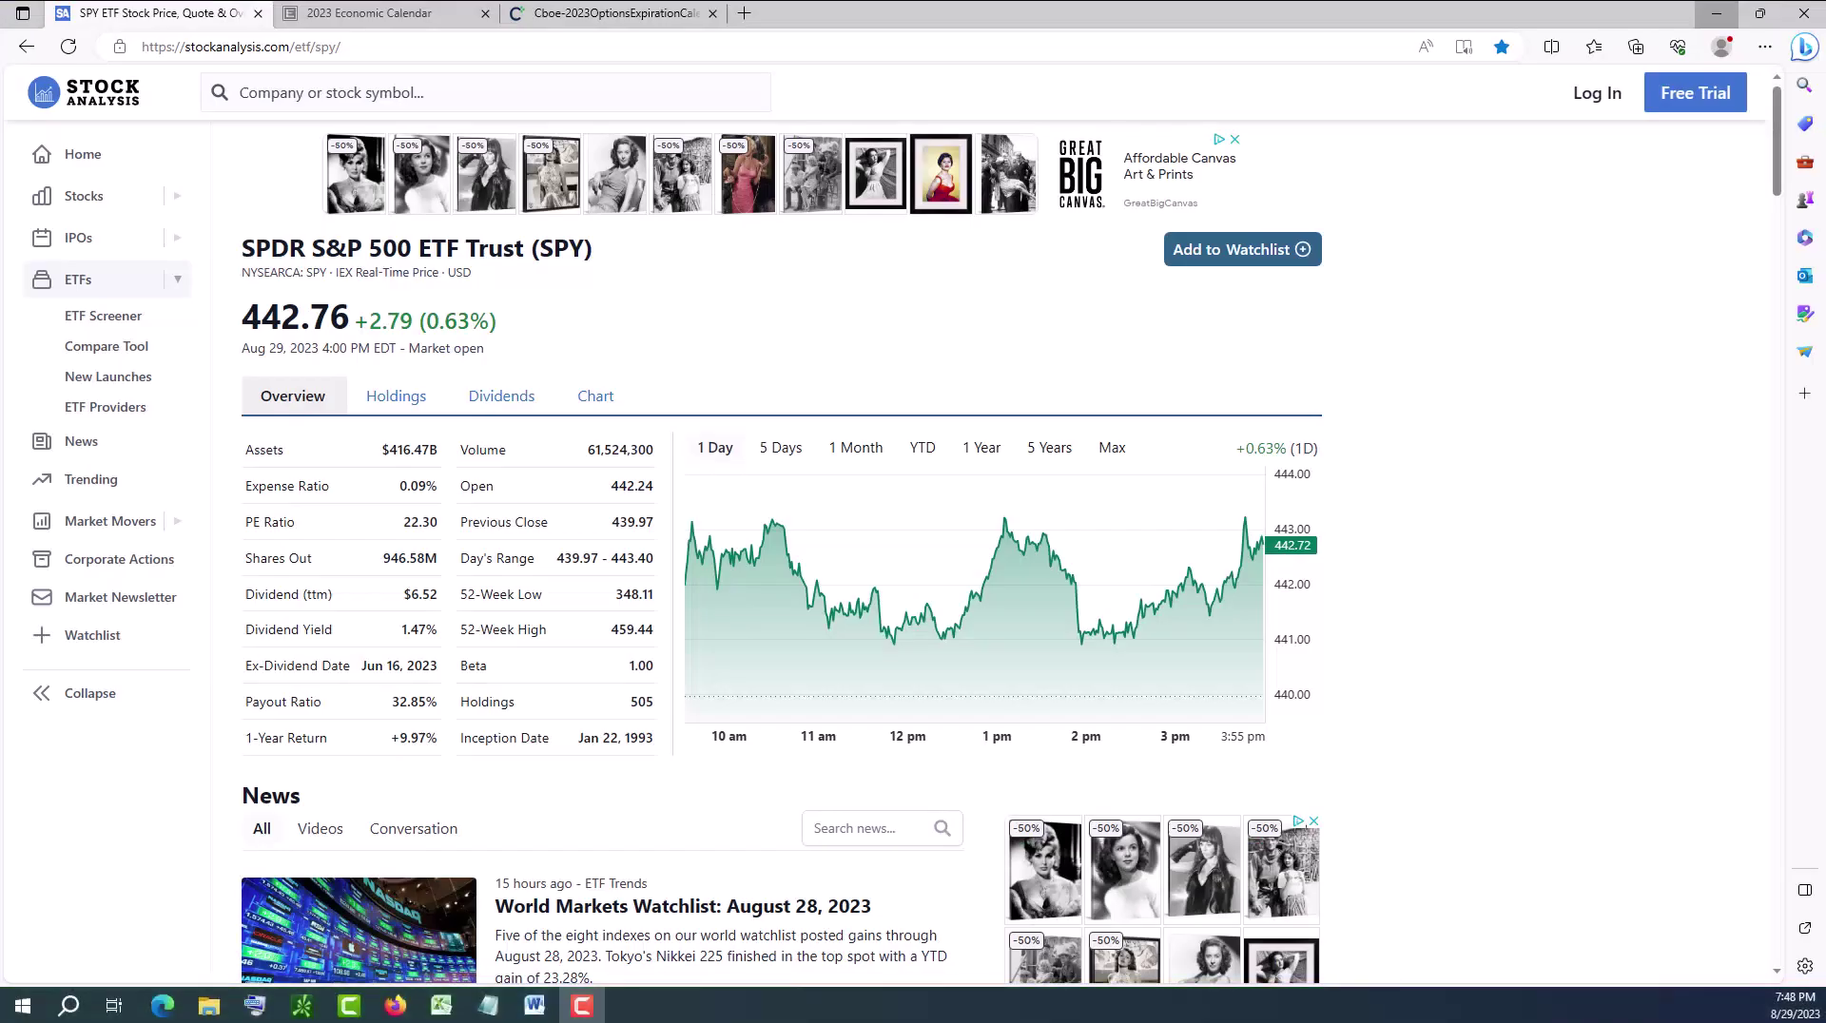
left_click(387, 17)
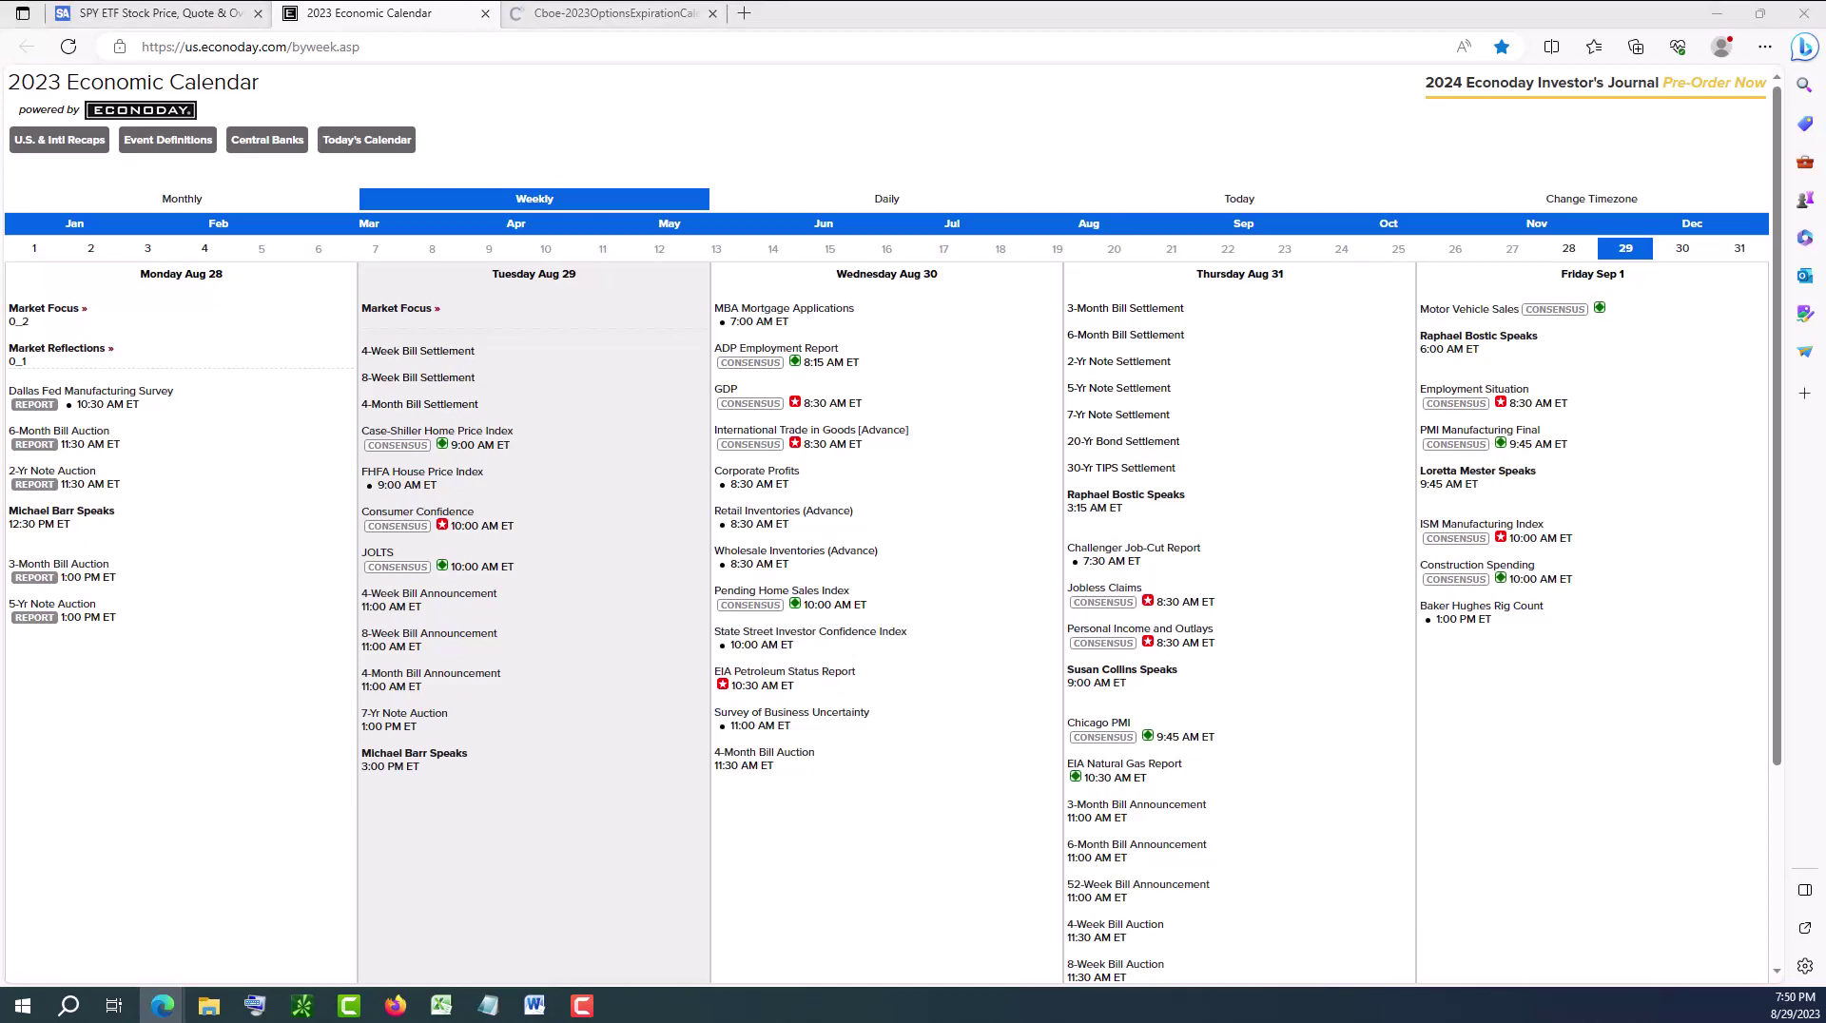
key("super+d")
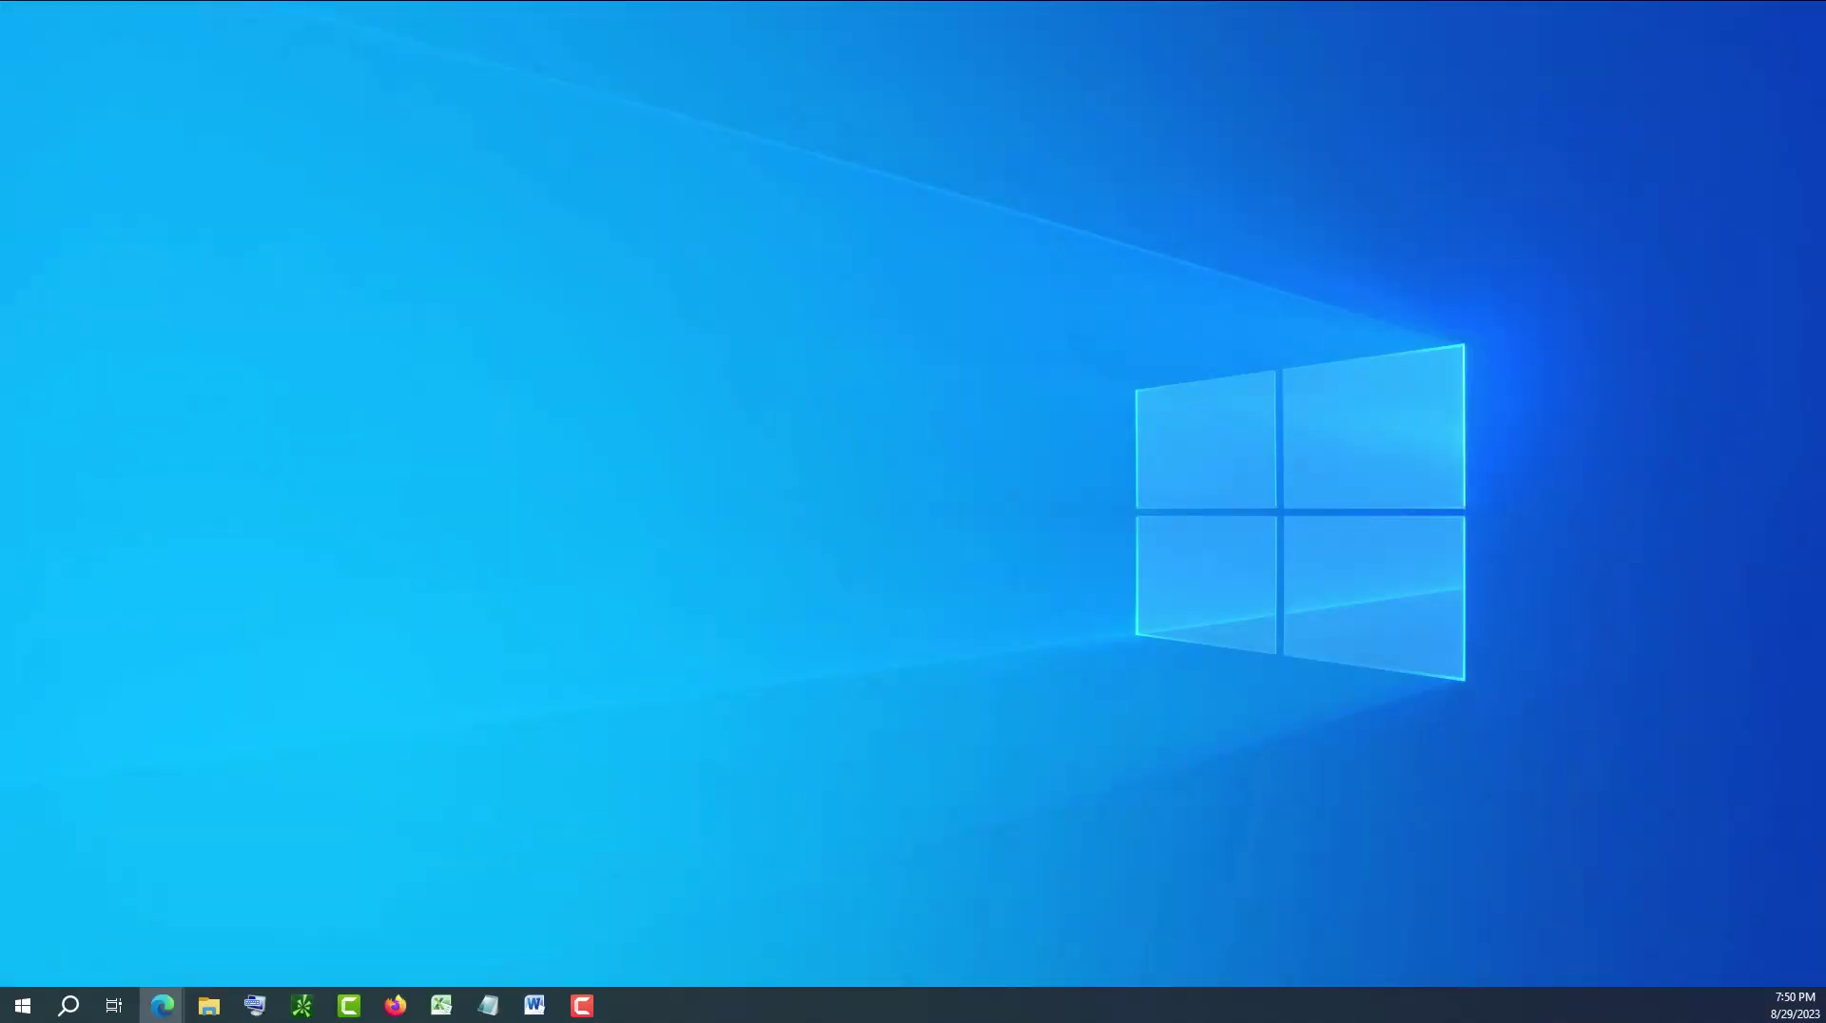
key("super+d")
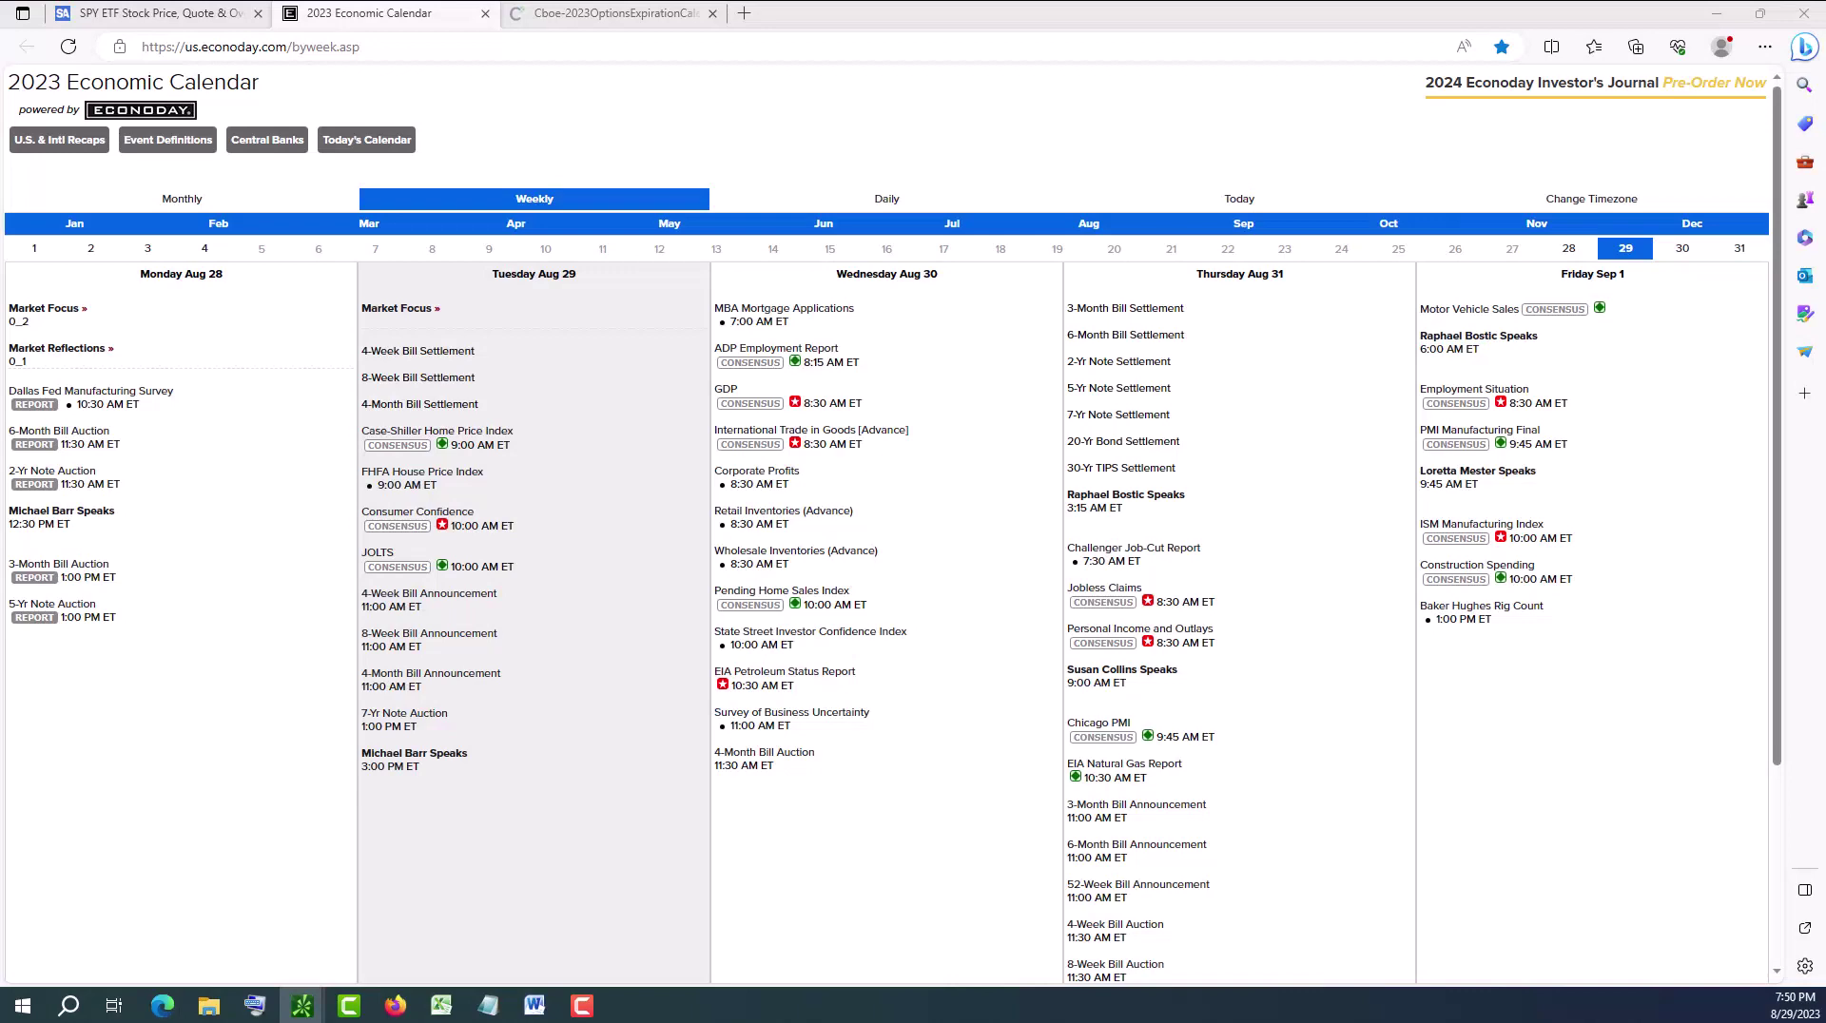
Switch to thinkorswim and maximize the SPY 4-hour chart window
left_click(302, 1006)
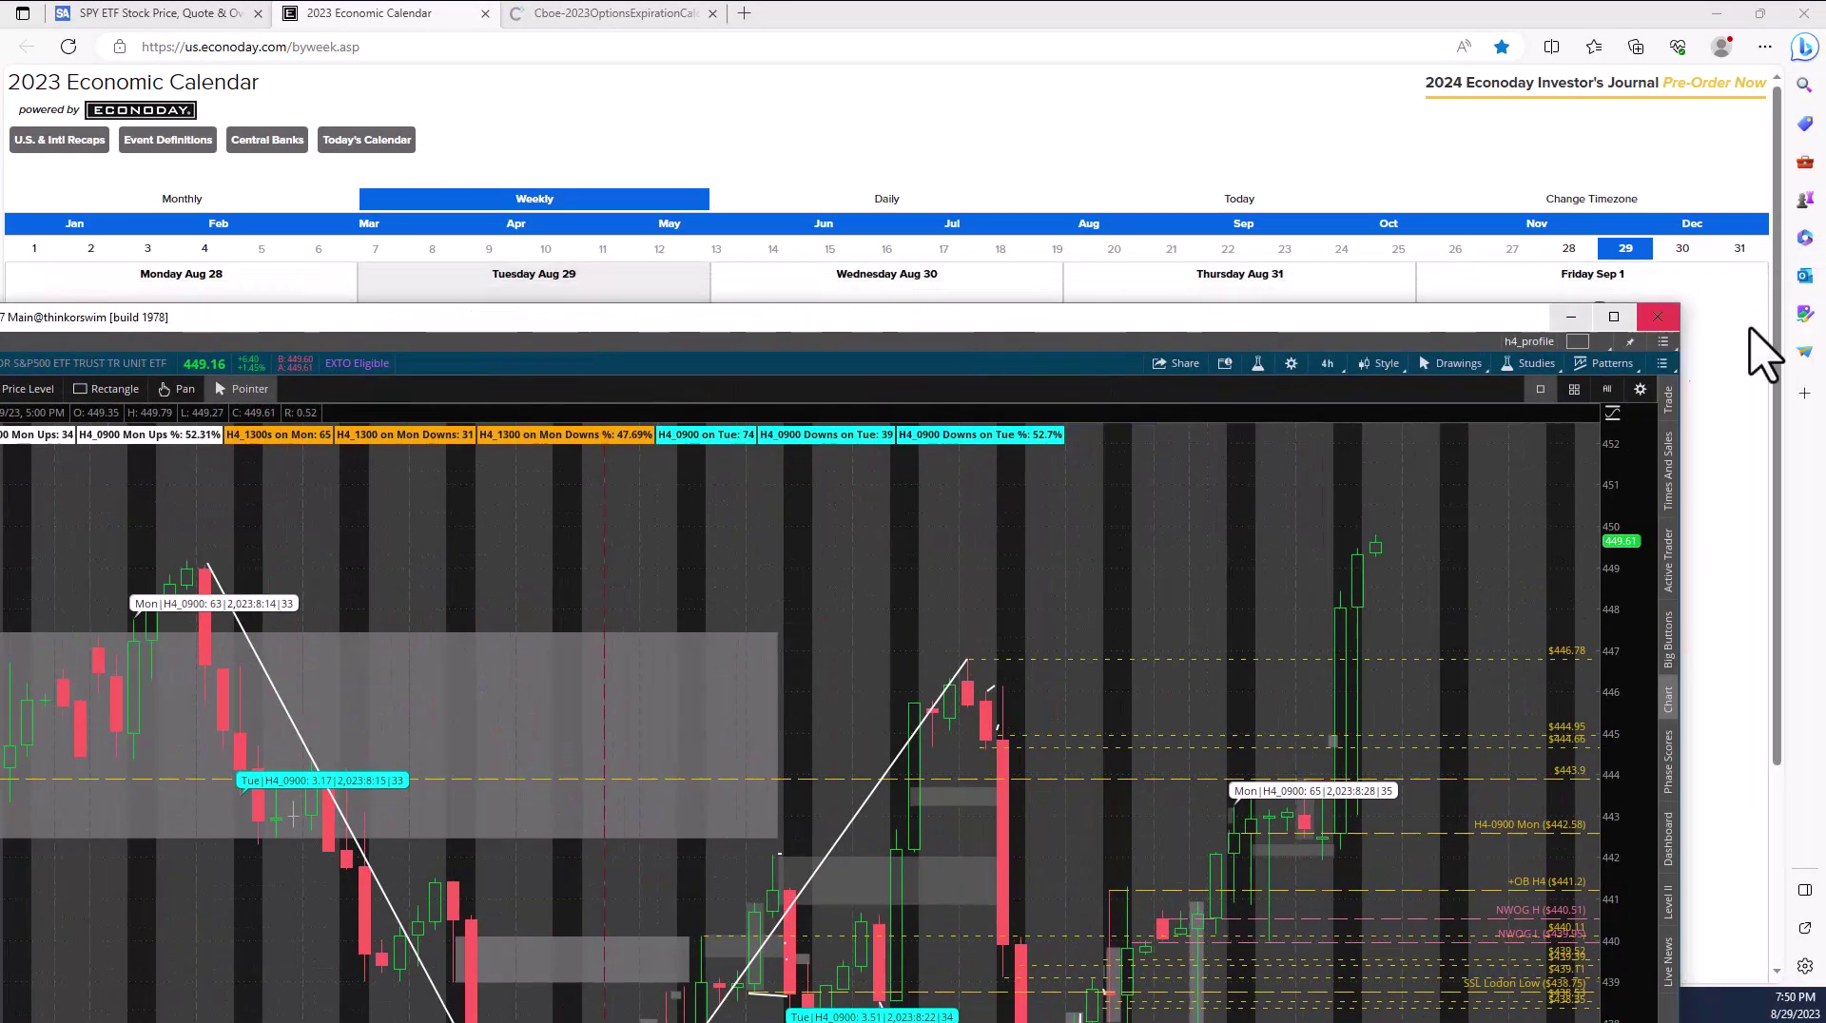
left_click(1614, 320)
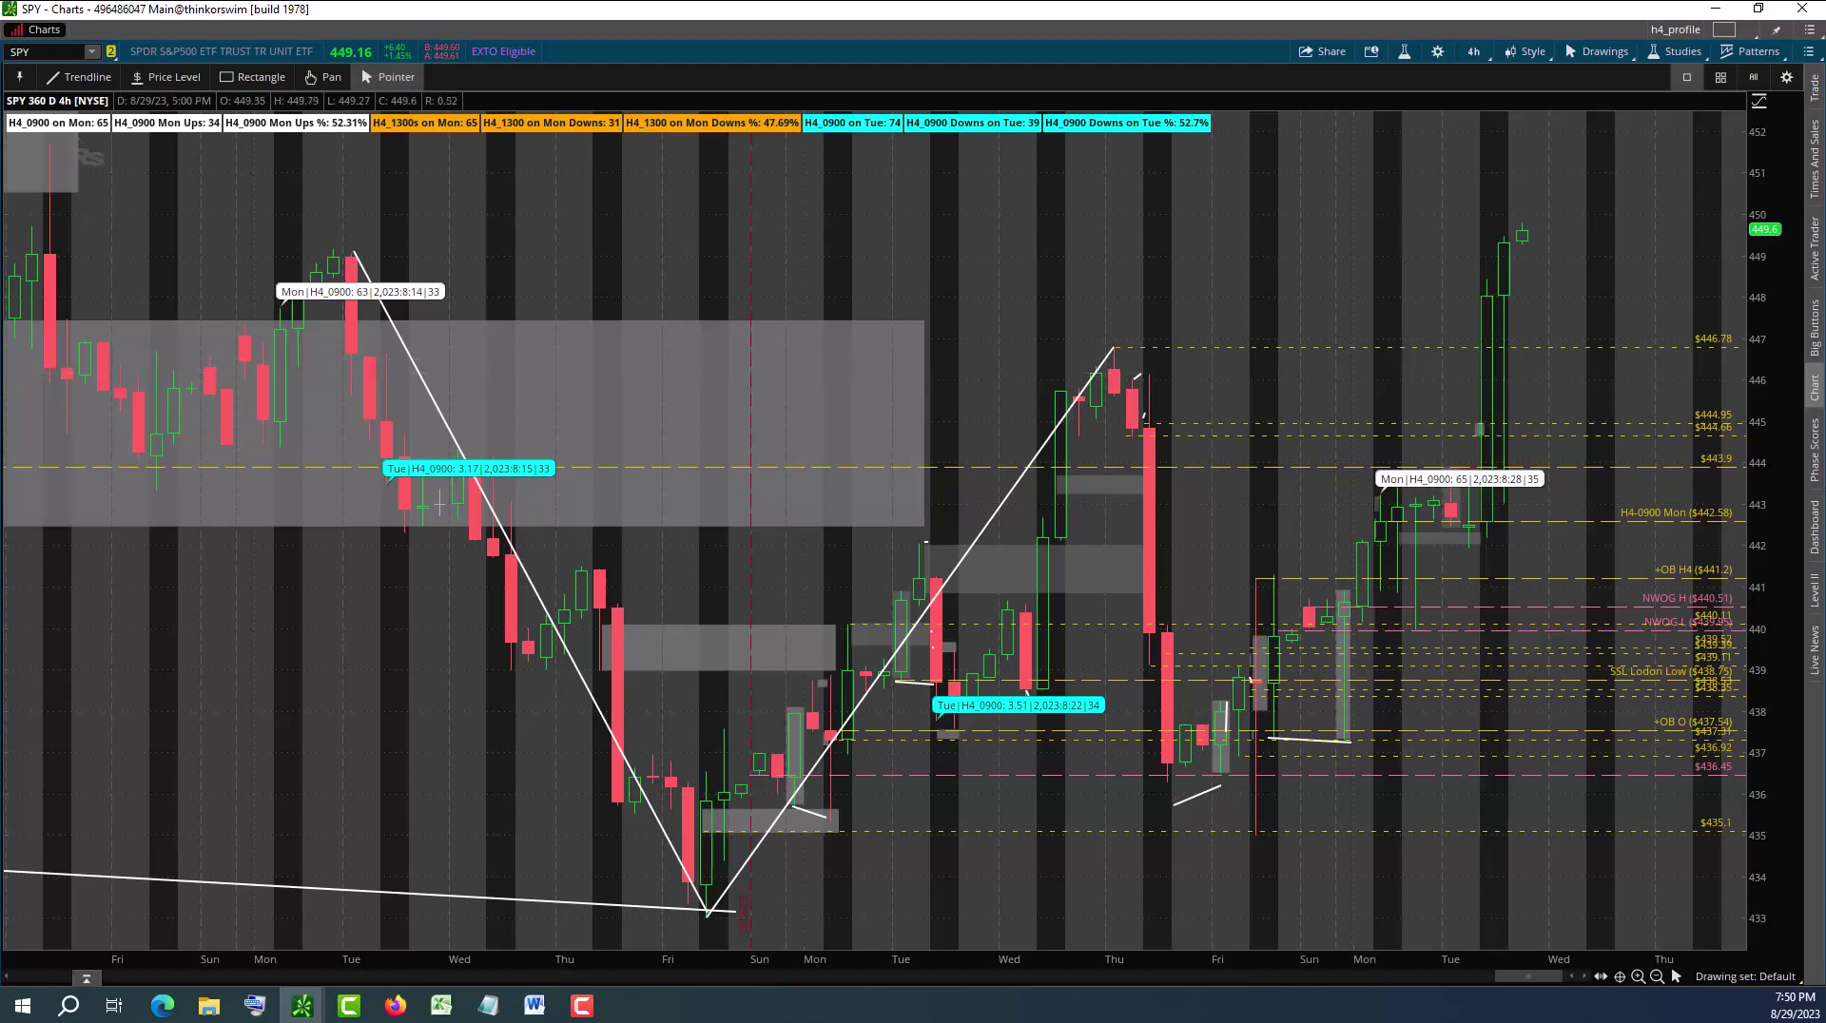
Bring the Word trade journal over the chart and show its "Tue Long at 0930 Setup" notes
key("alt+Tab")
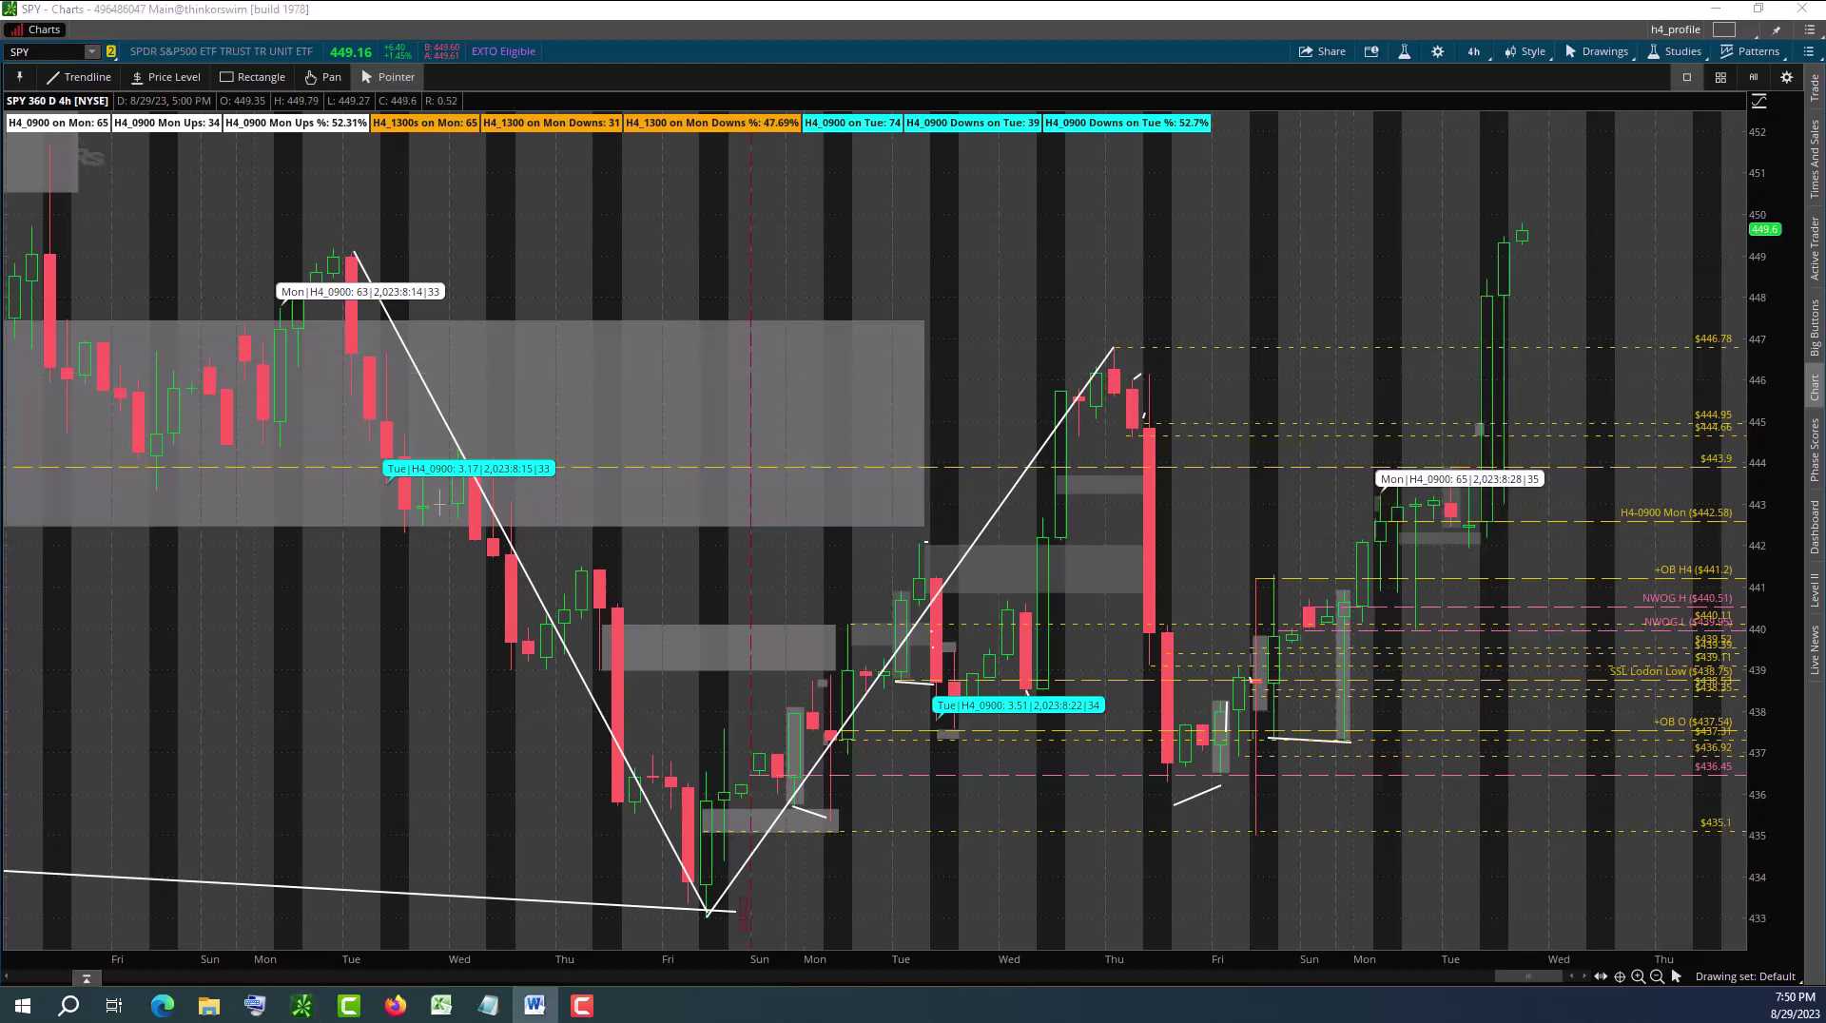
left_click_drag(1825, 60, 1325, 224)
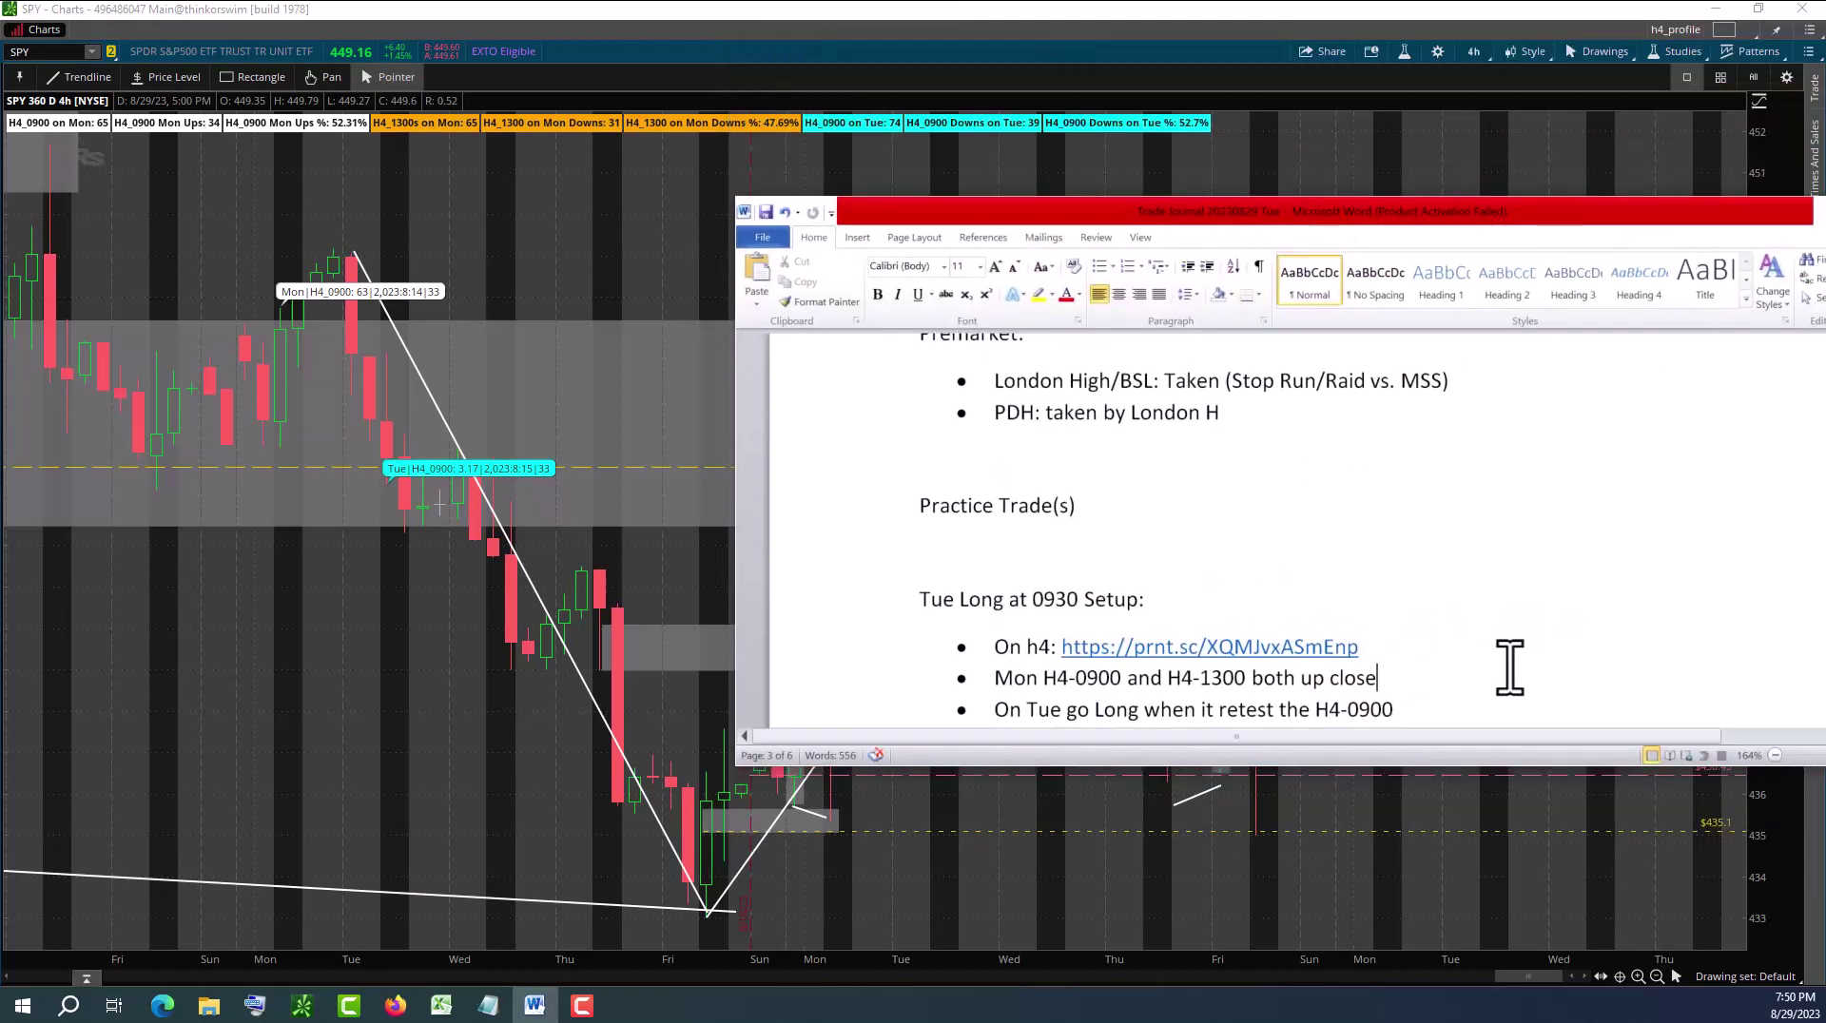
left_click(1510, 668)
scroll(1510, 668, "down", 2)
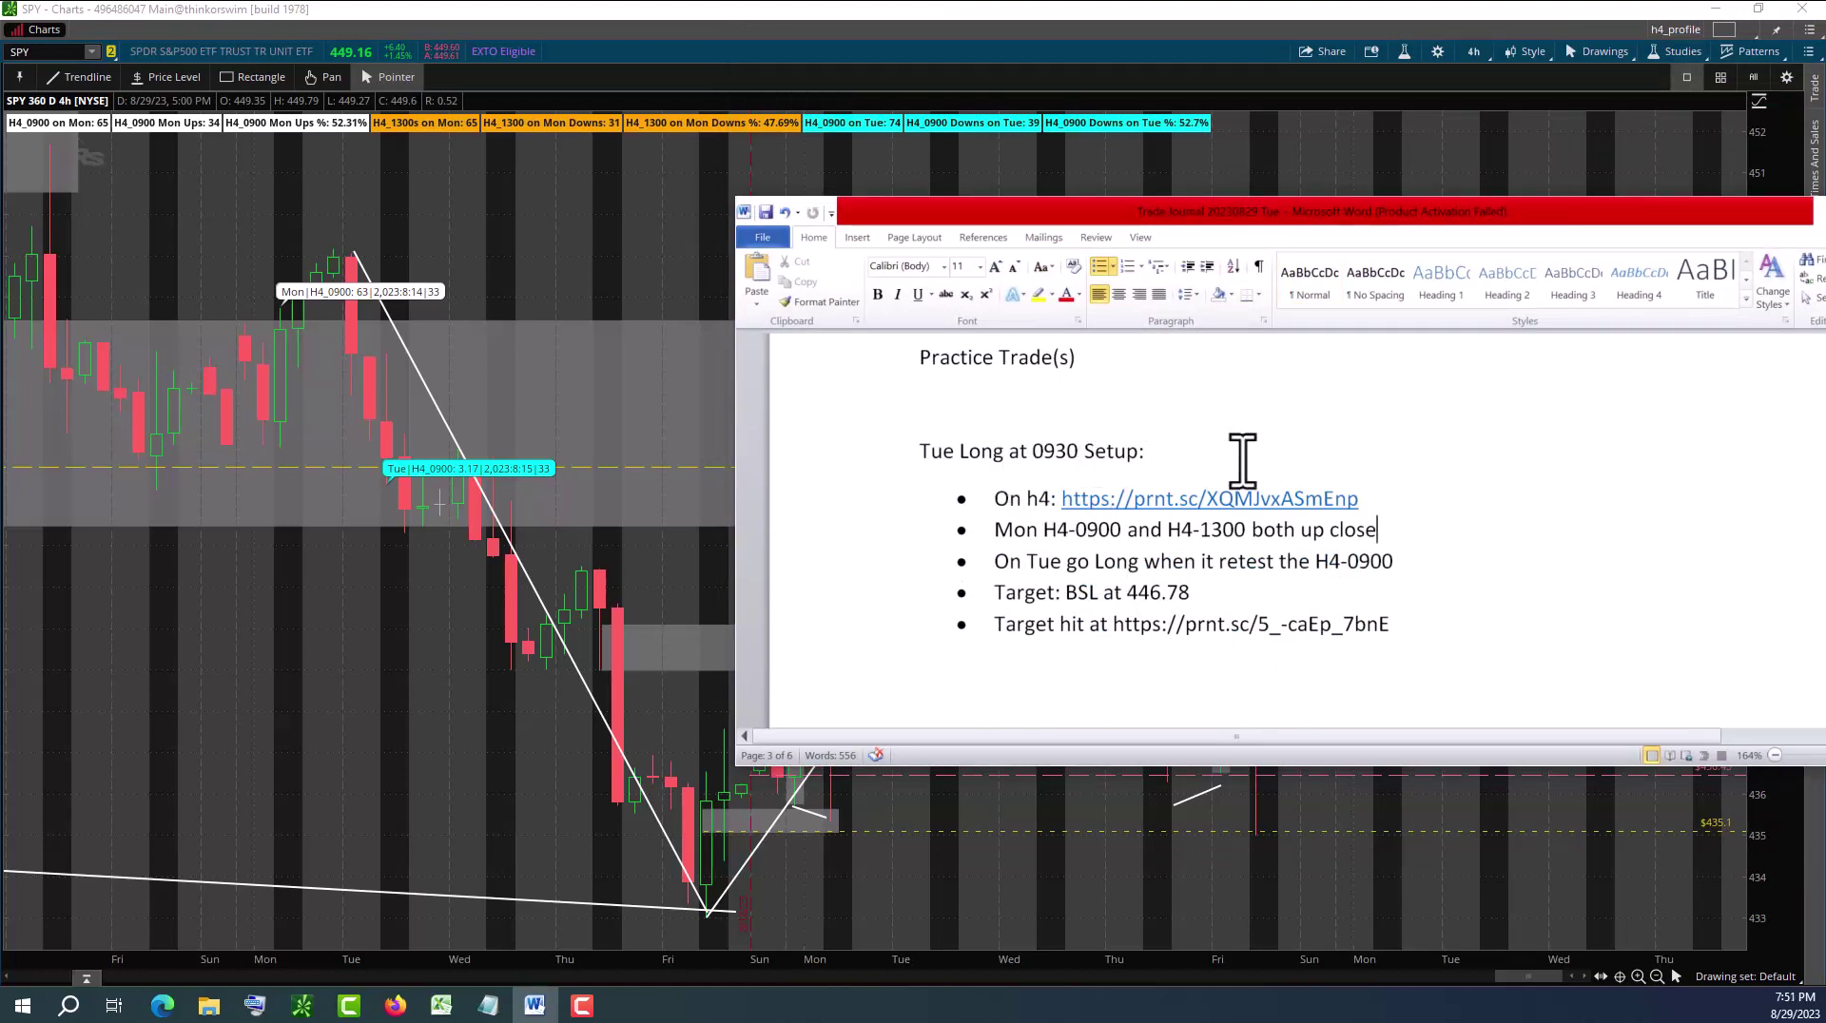
left_click_drag(1598, 215, 1298, 350)
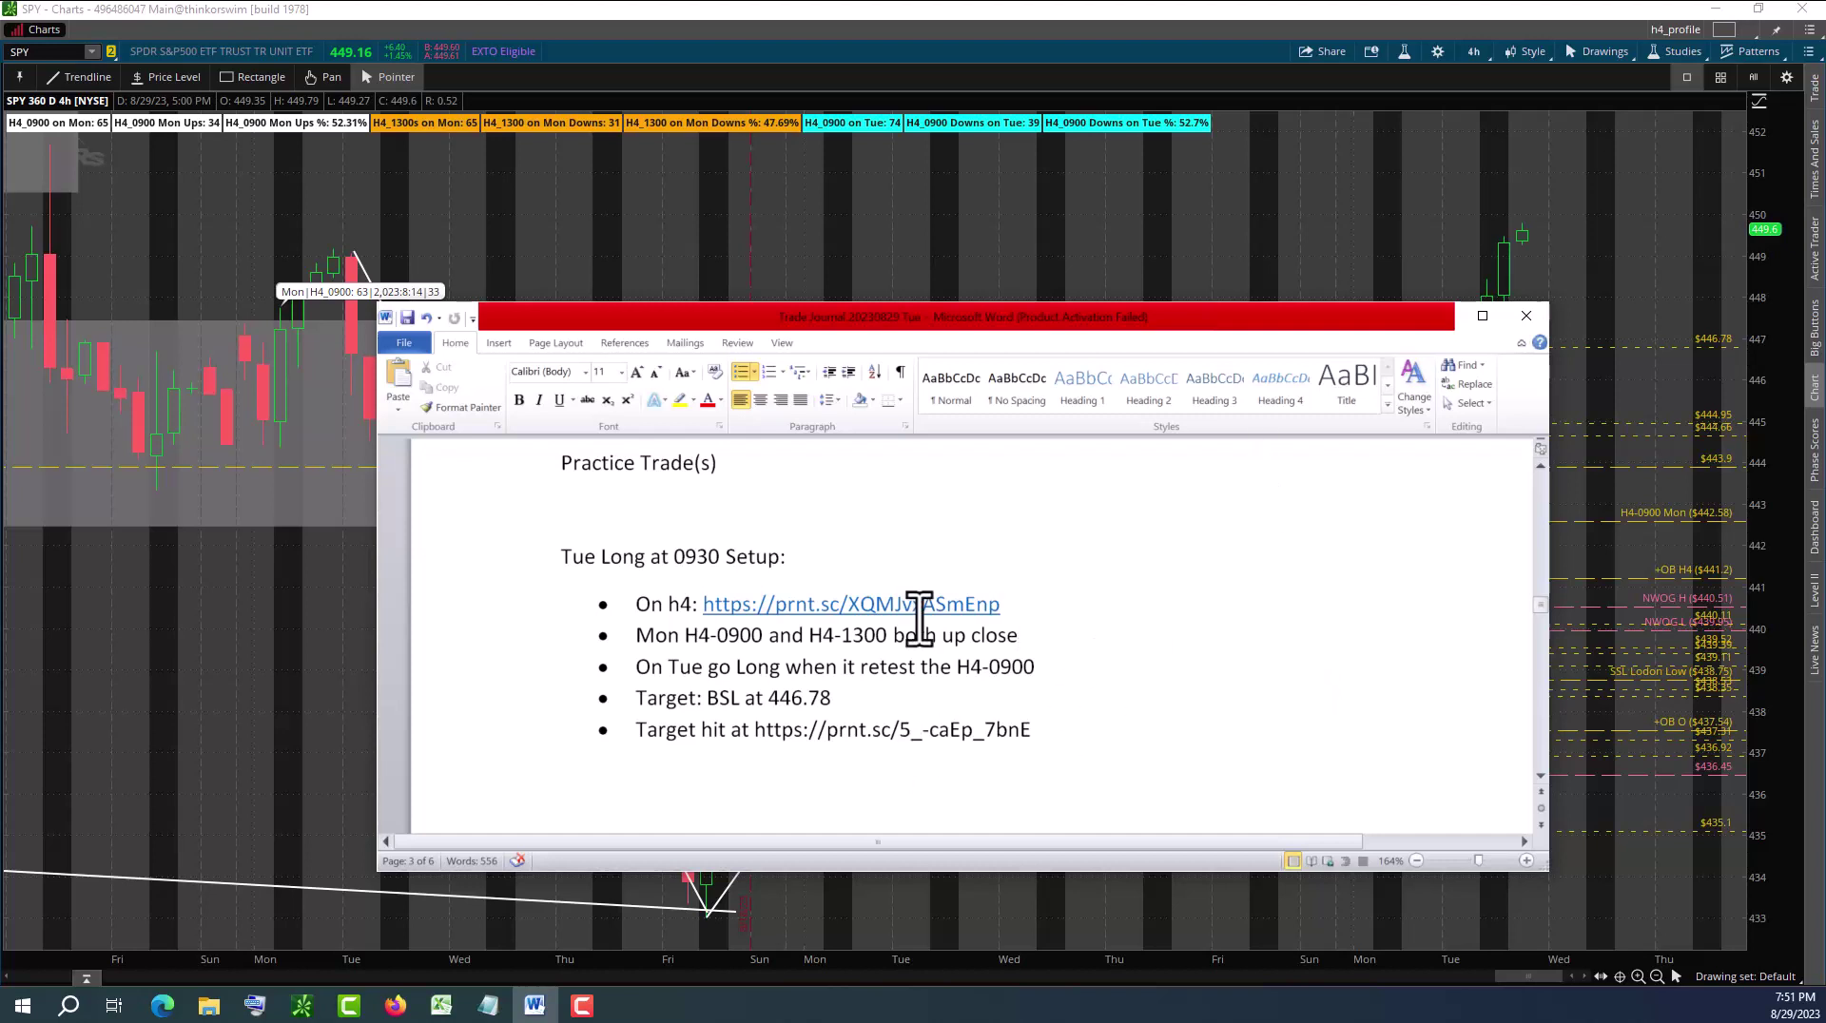
Open the journal's "On h4" screenshot link, examine the annotated Mon H4-0900 long setup, and return to the journal
left_click(898, 609, "ctrl")
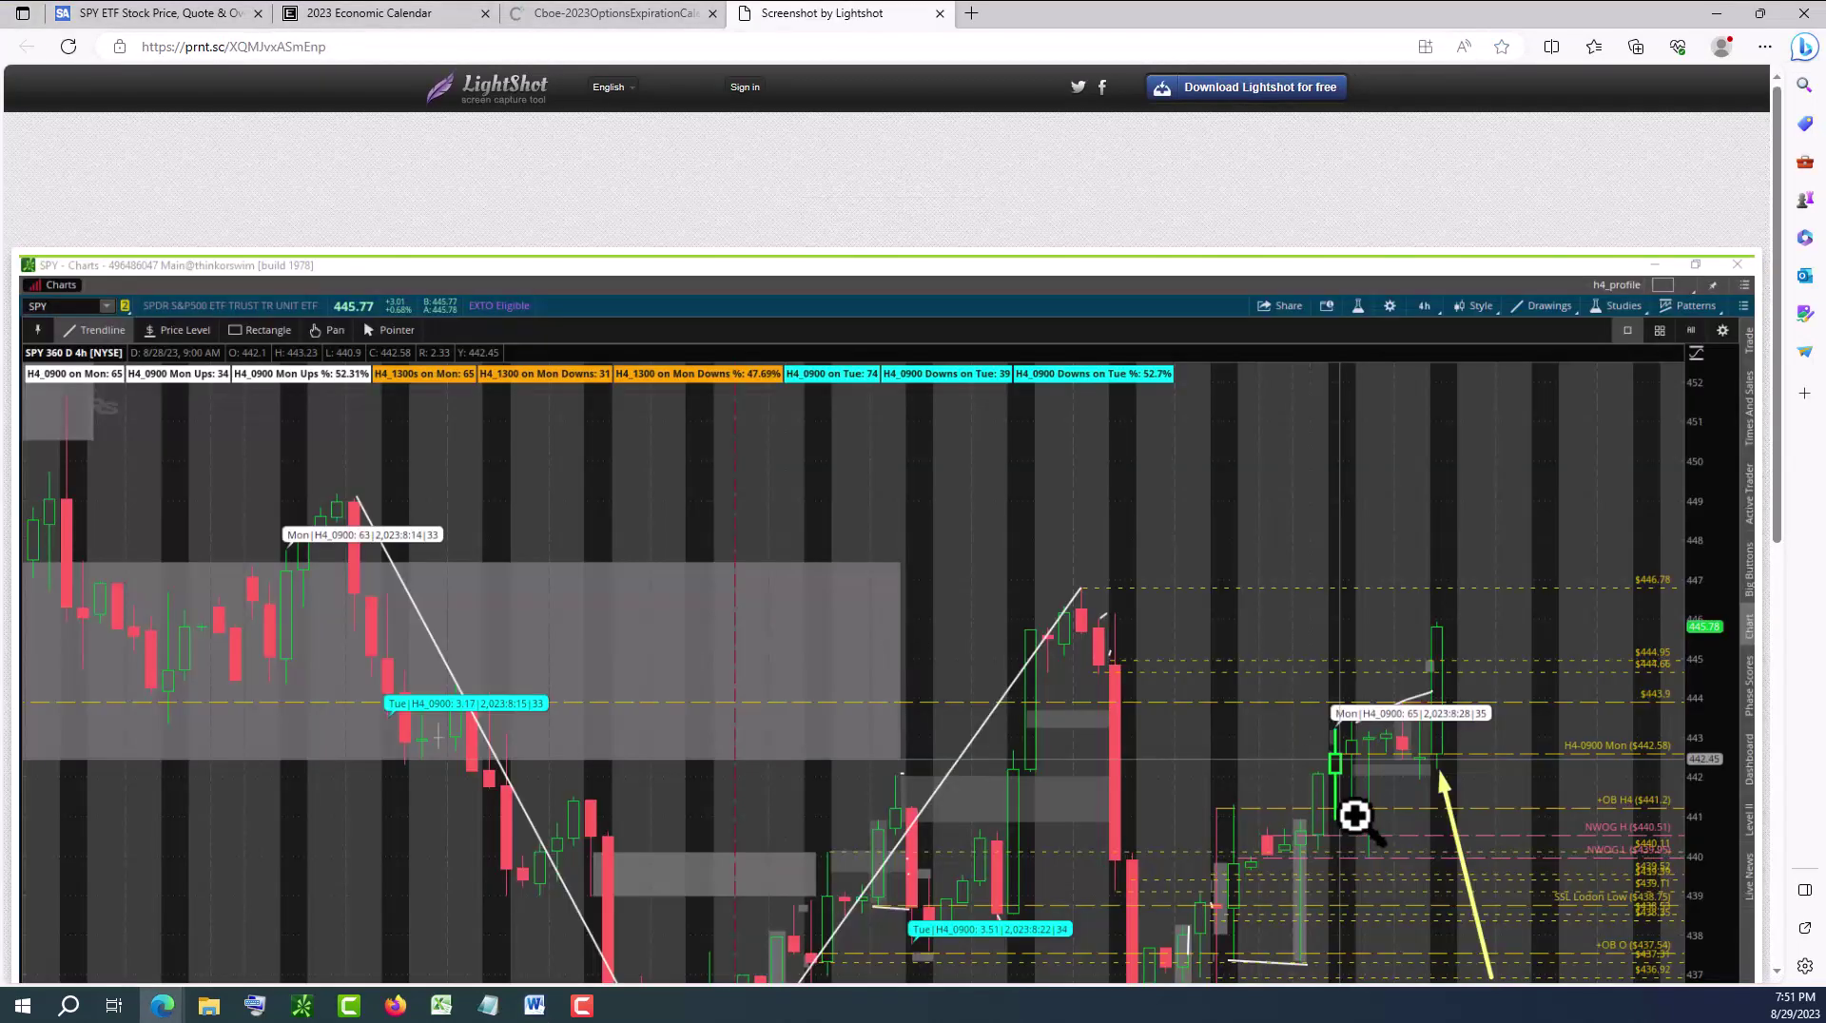
scroll(1349, 808, "down", 3)
scroll(1354, 815, "down", 2)
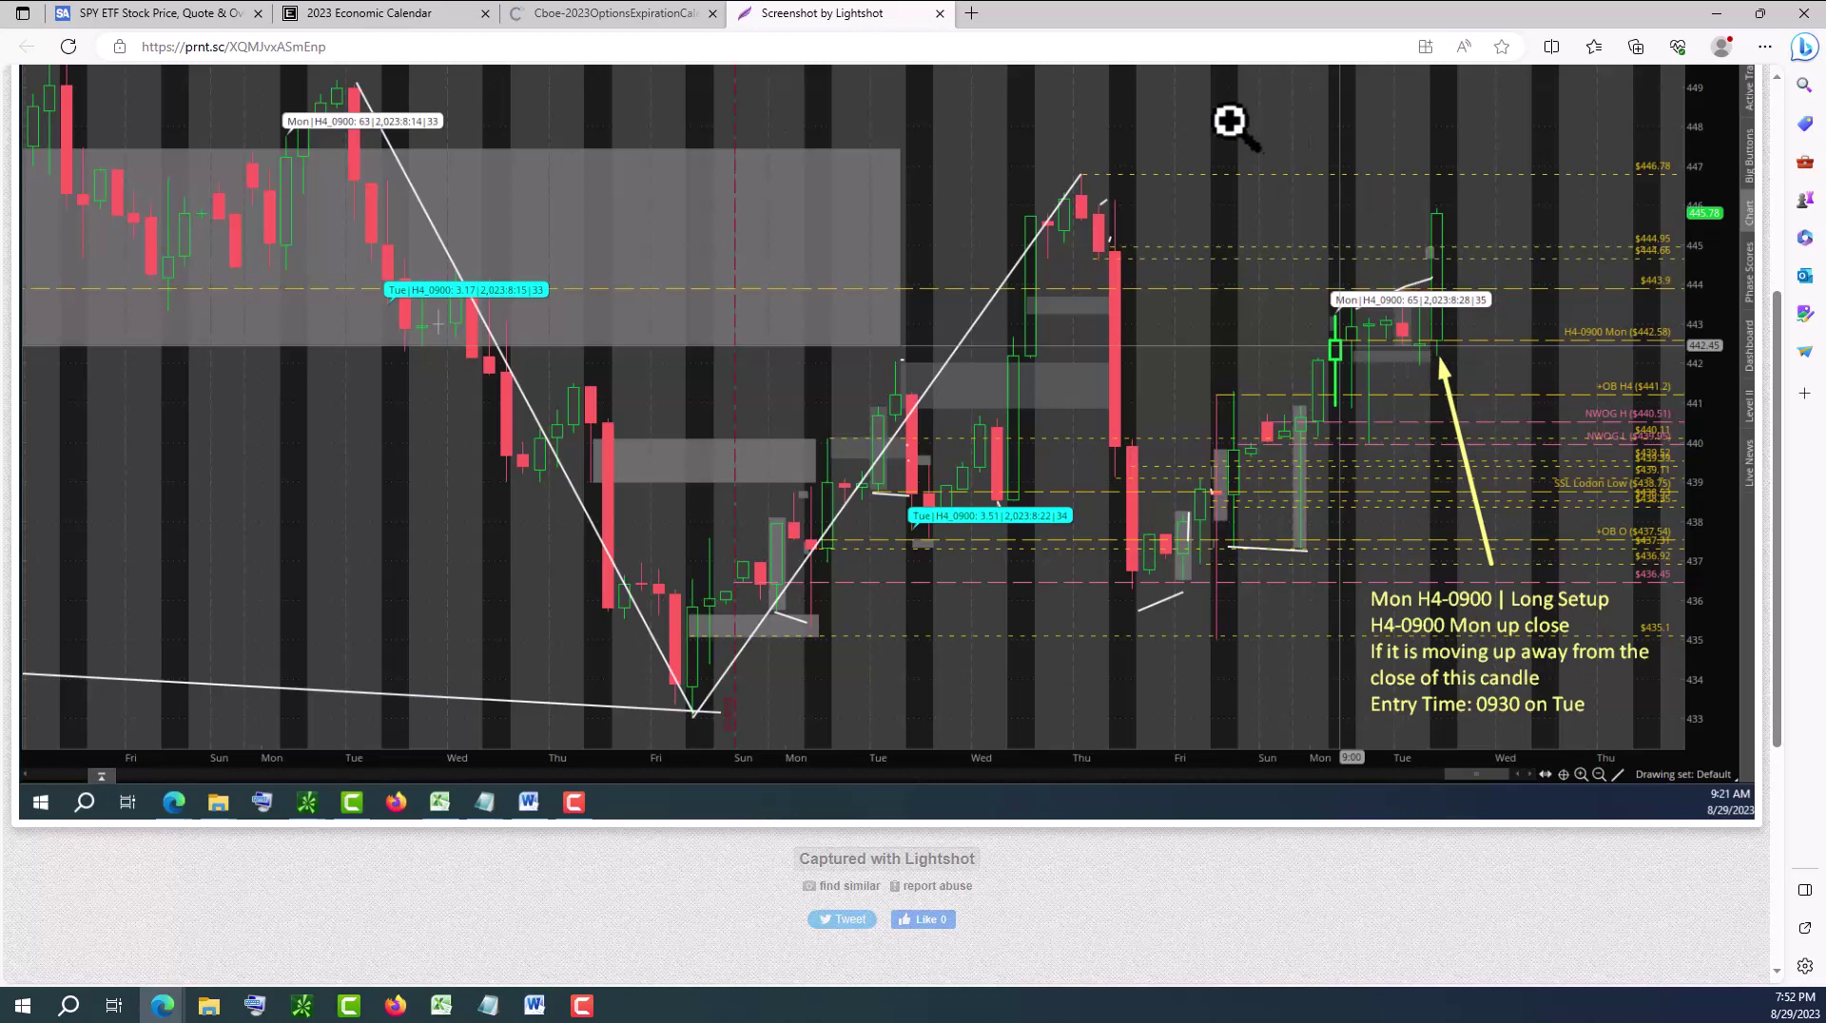
left_click(1718, 13)
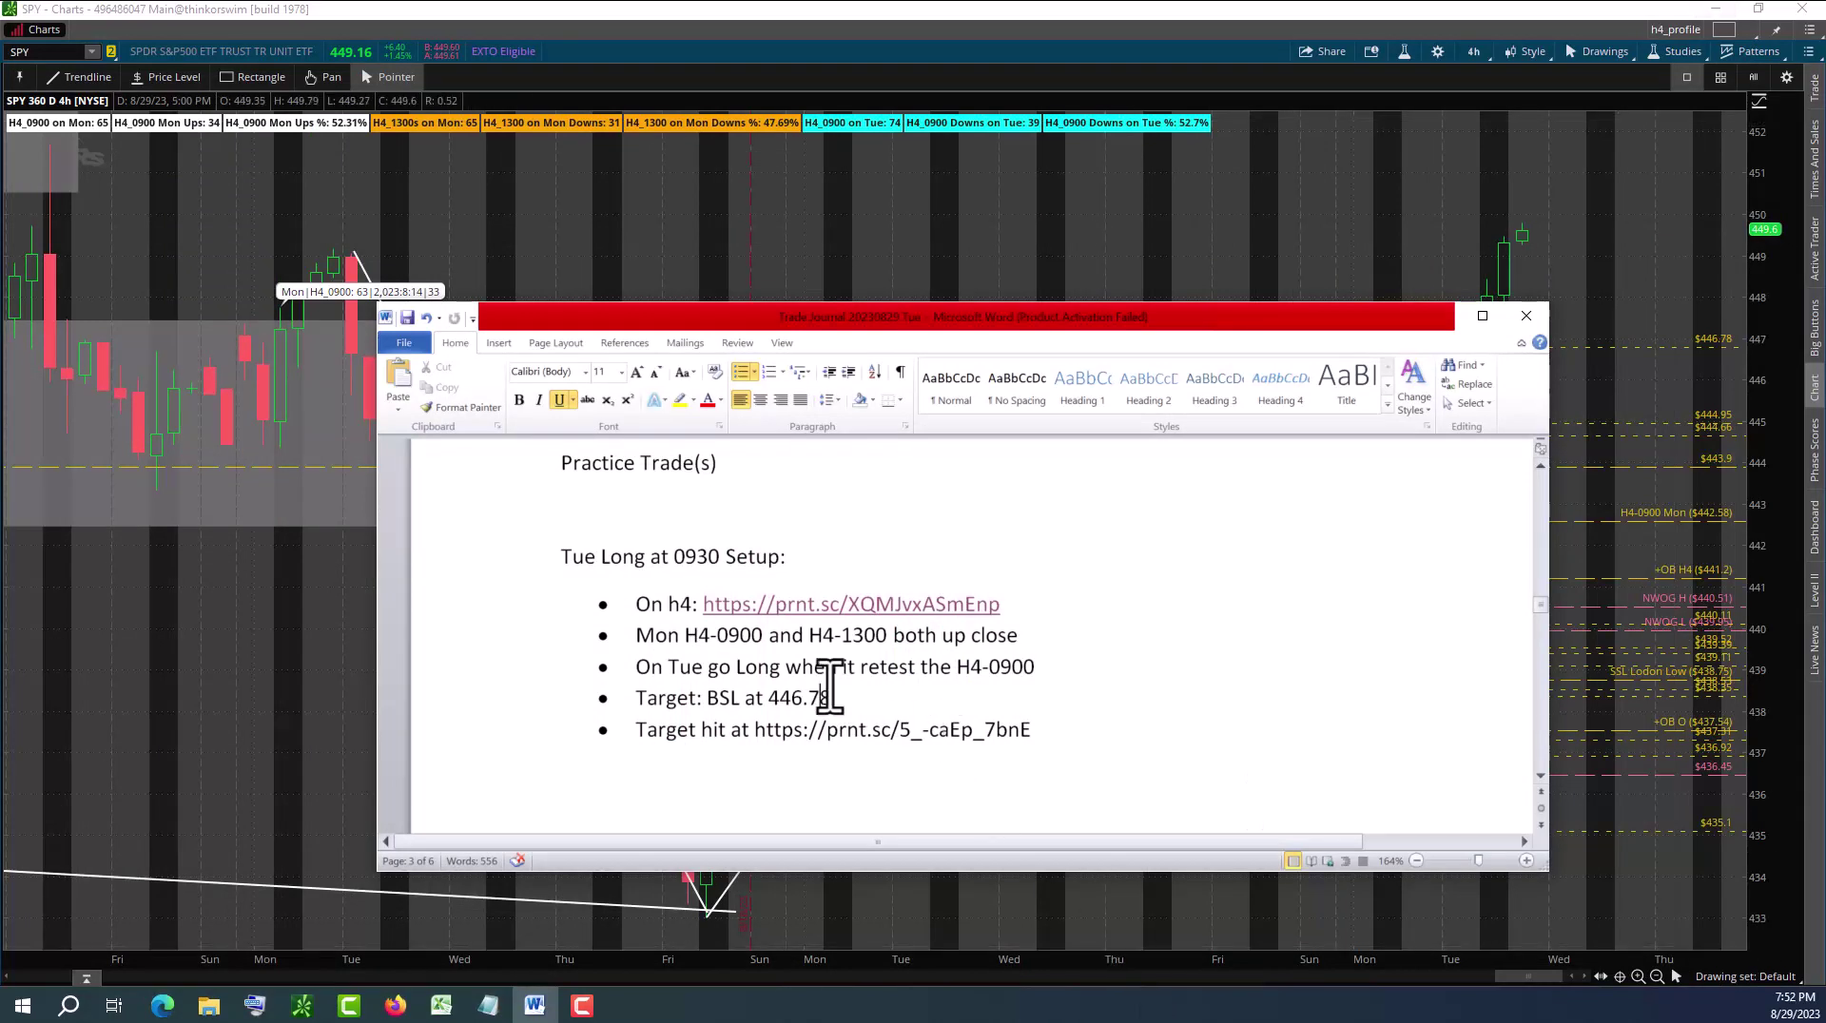
Highlight the journal's "Target: BSL at 446.78" line and briefly uncover the chart to compare the target level
left_click_drag(637, 671, 933, 694)
left_click(932, 695)
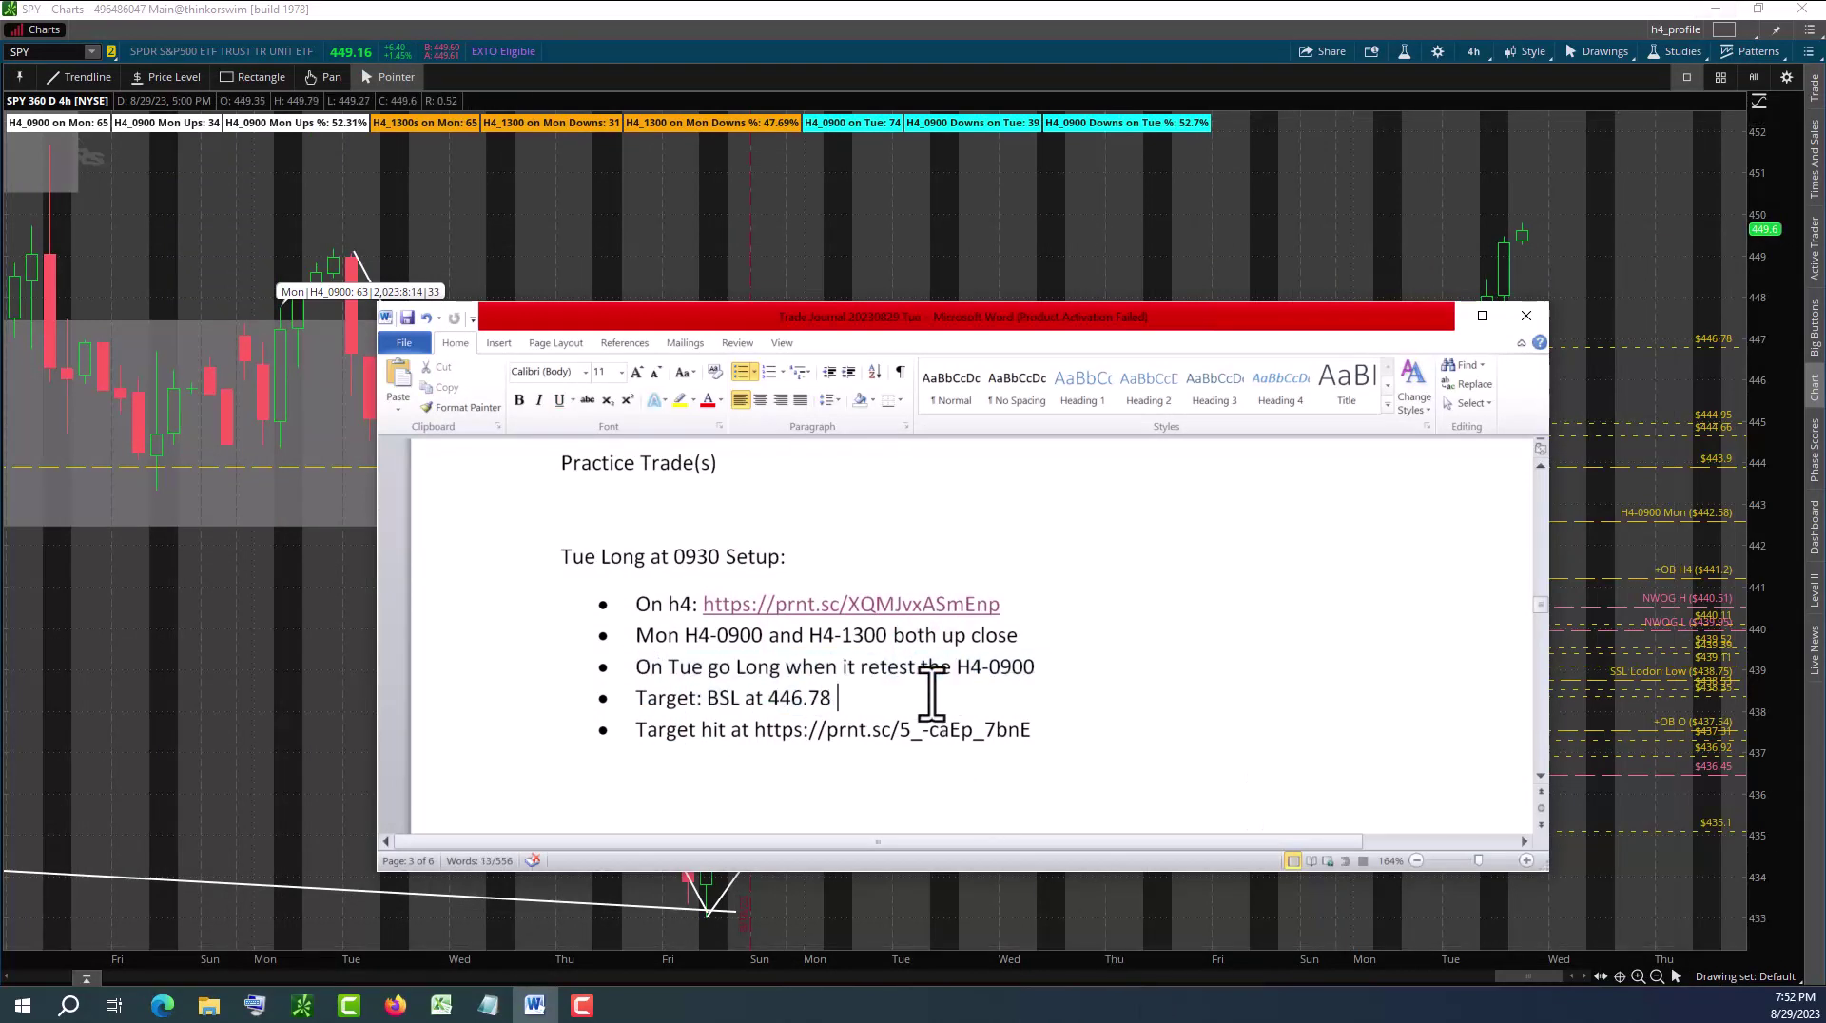
left_click_drag(632, 700, 956, 699)
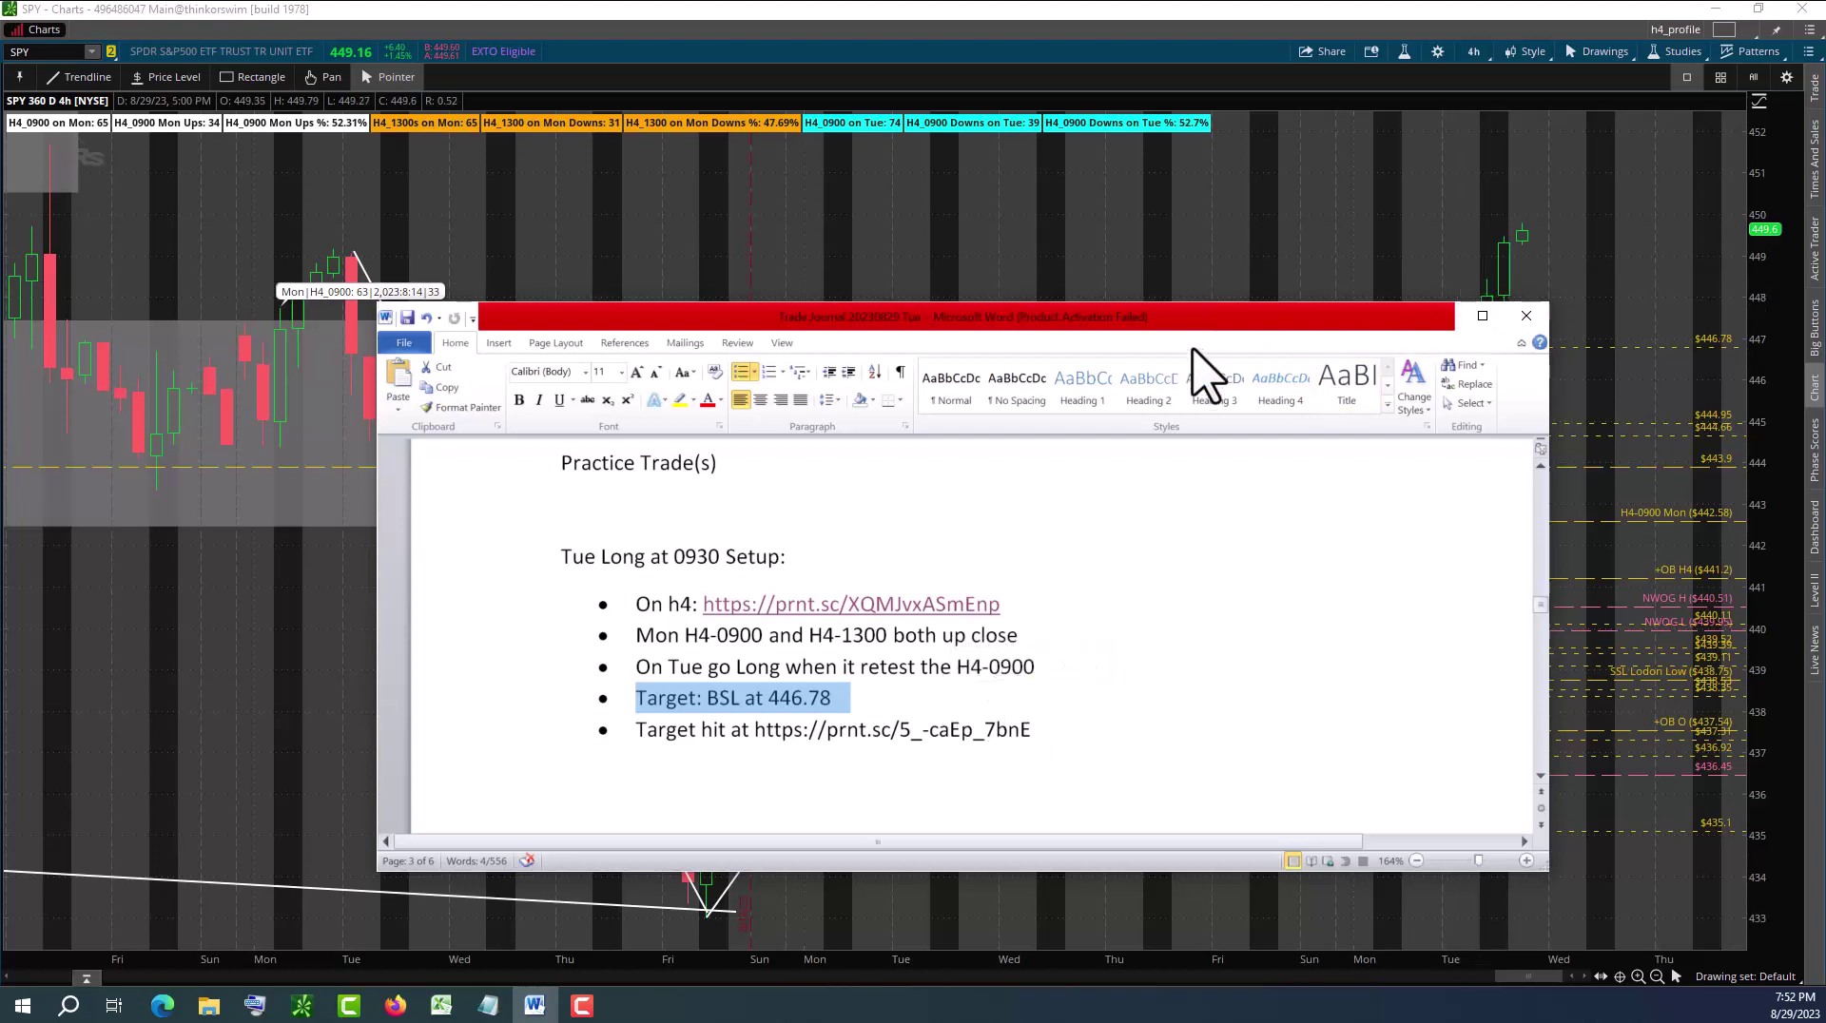
left_click_drag(1200, 324, 1238, 581)
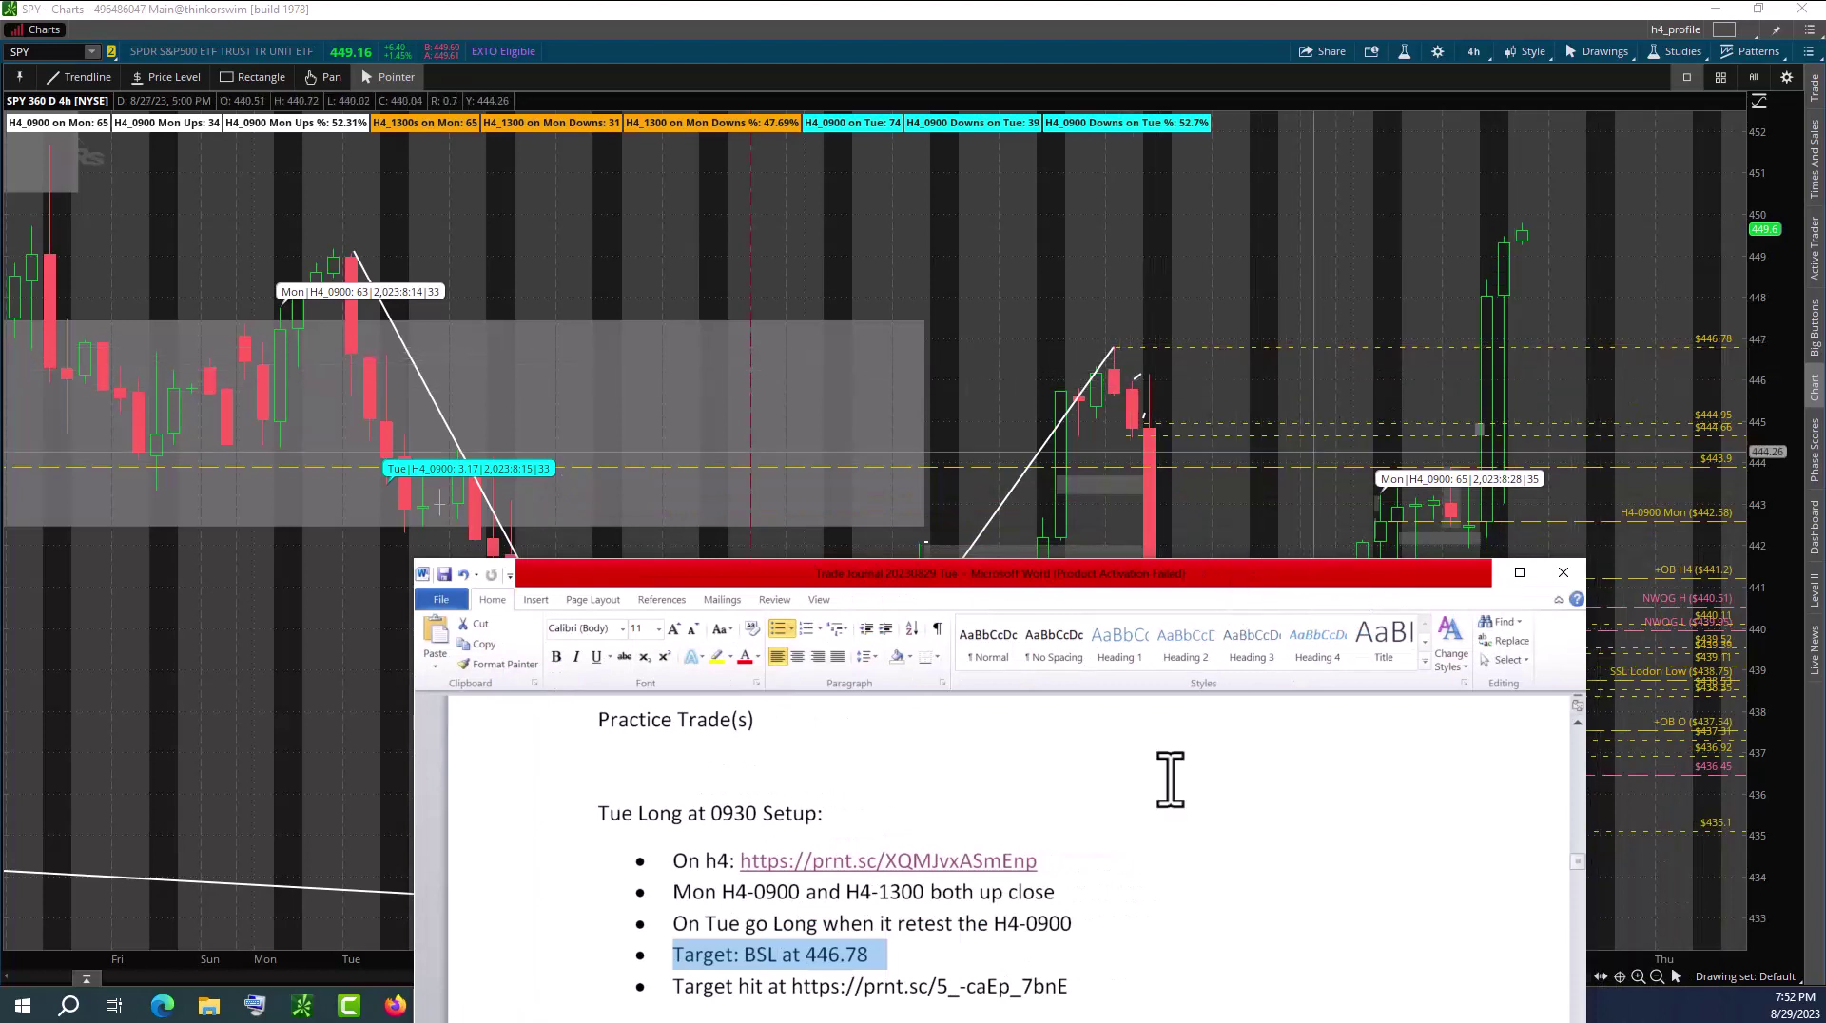
left_click_drag(1174, 574, 1210, 275)
End the bulleted list after the "Target hit at" line so that its web address turns into a hyperlink
left_click(1178, 711)
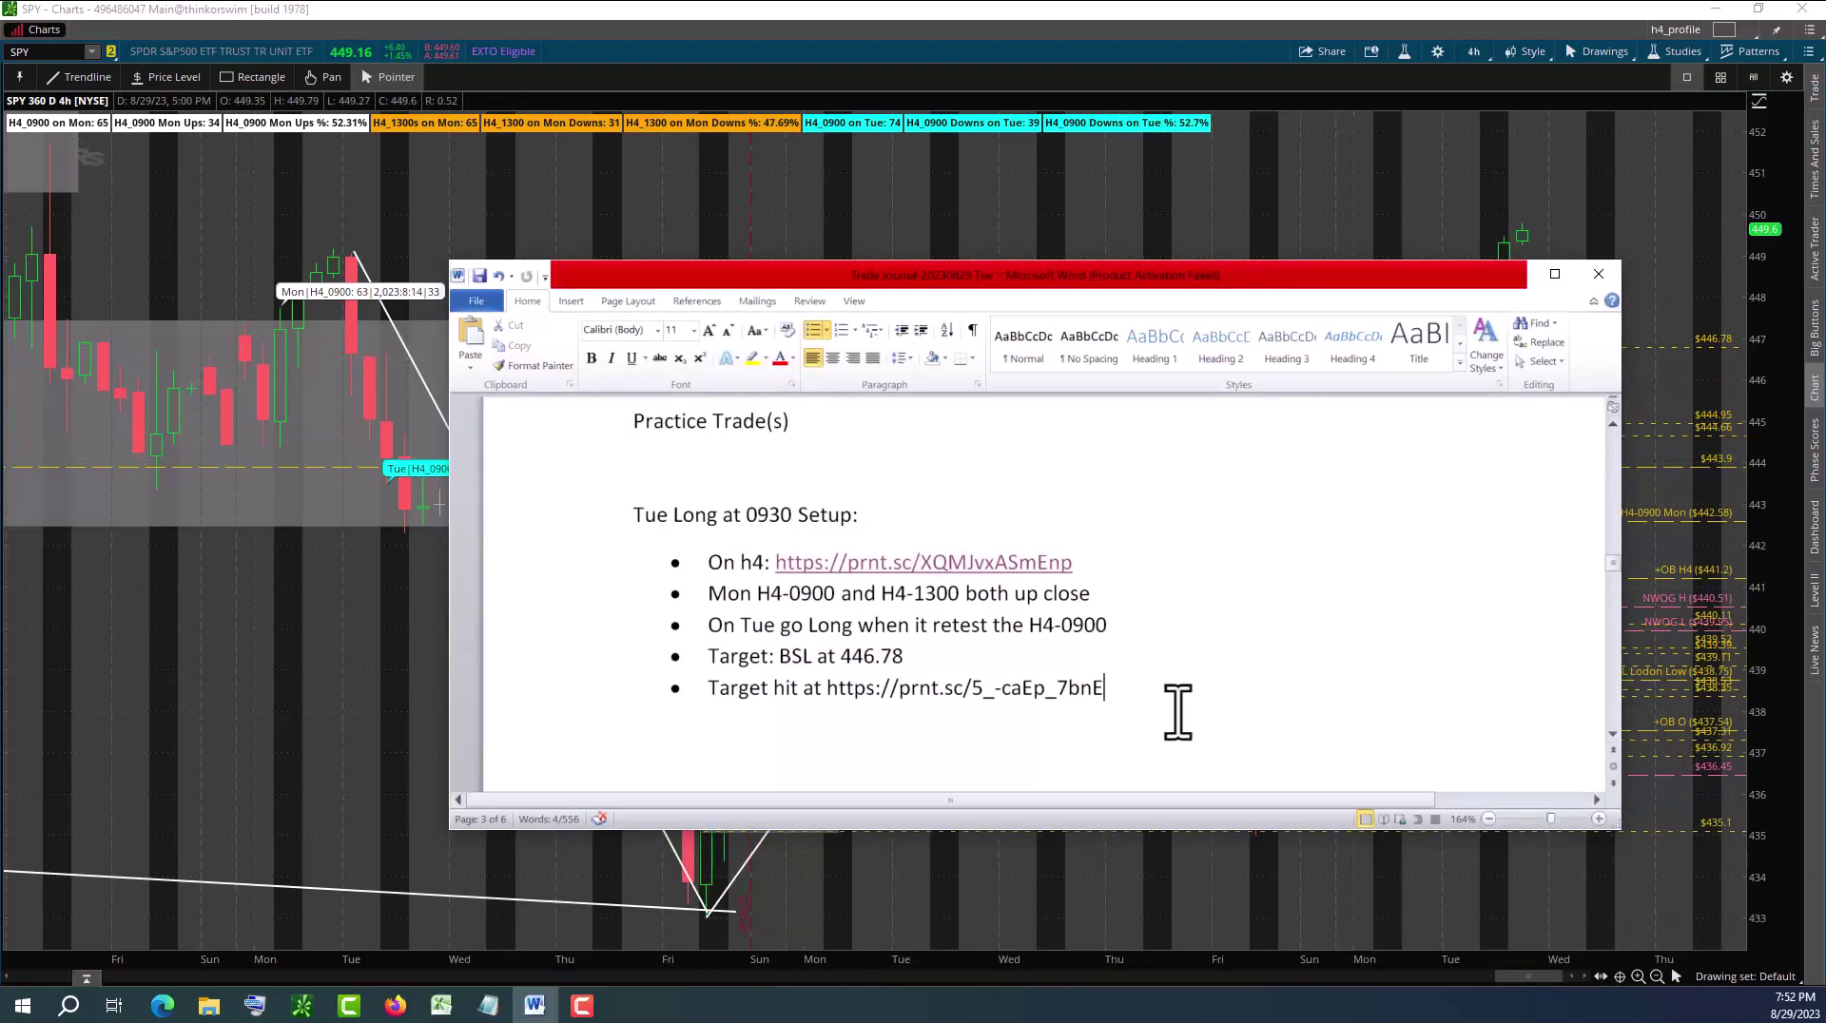
scroll(1178, 711, "down", 5)
scroll(1177, 711, "down", 3)
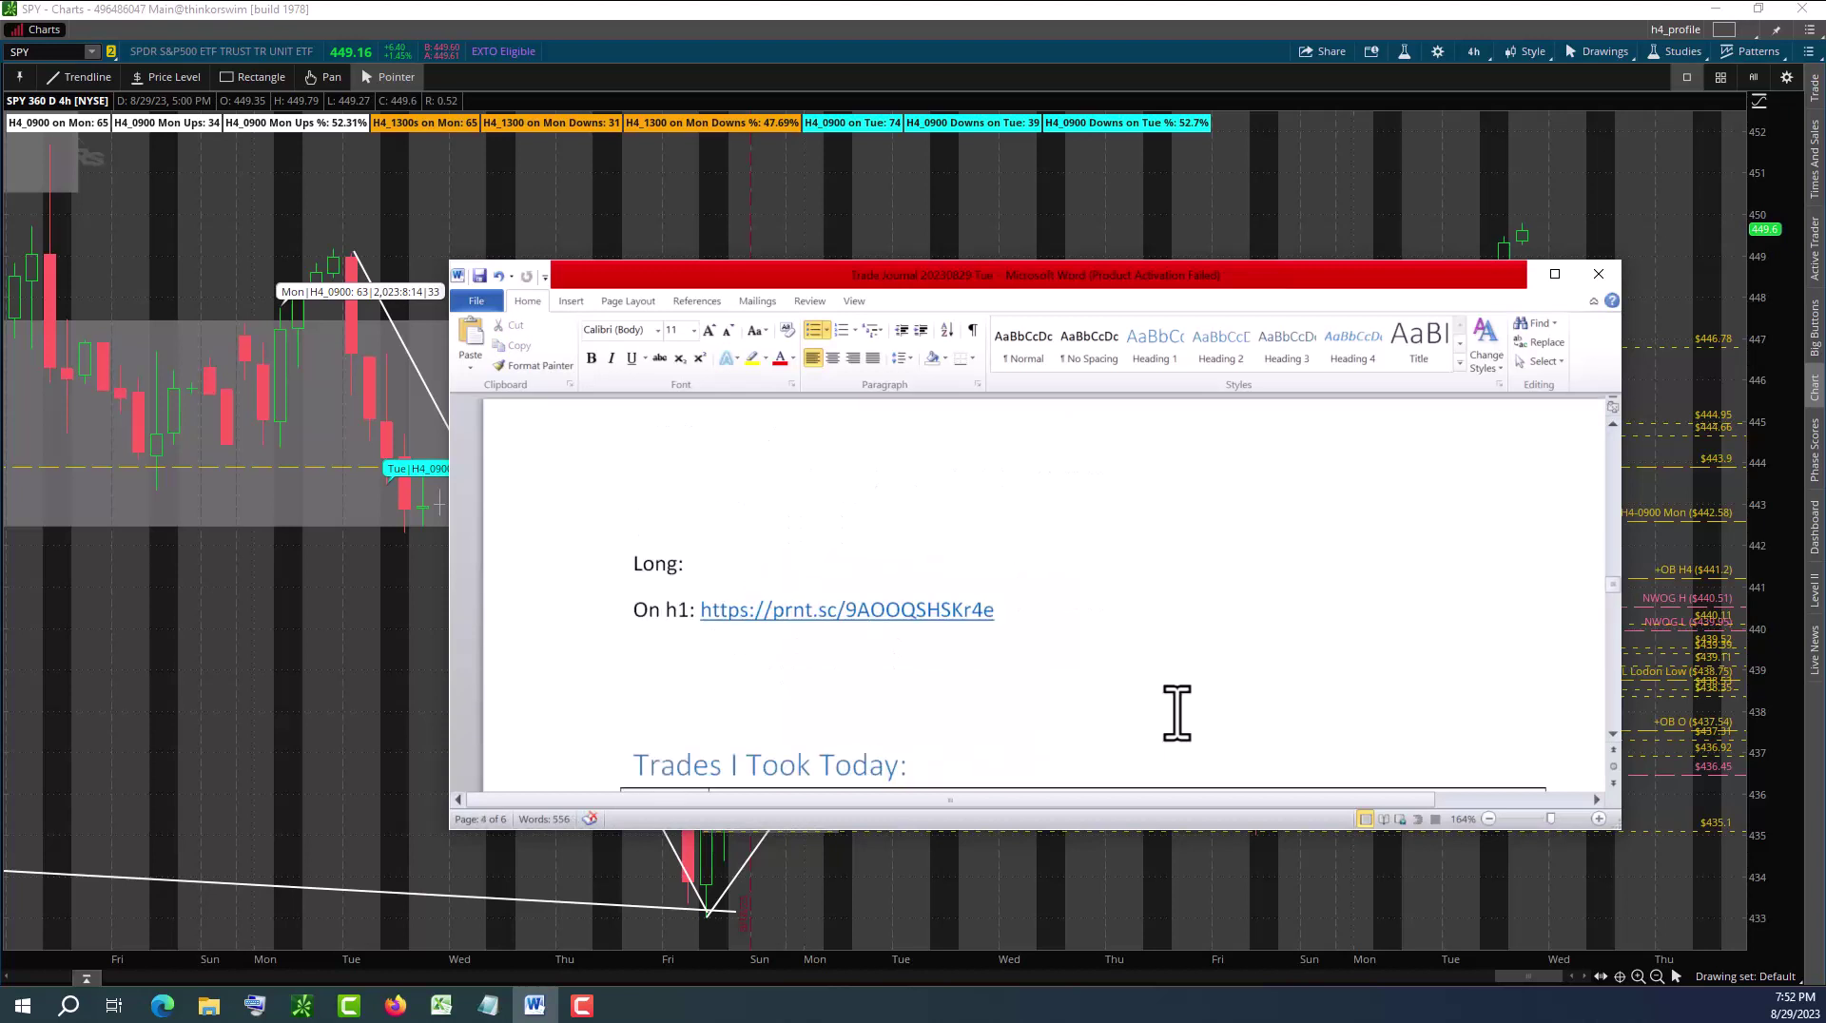
scroll(1178, 711, "up", 8)
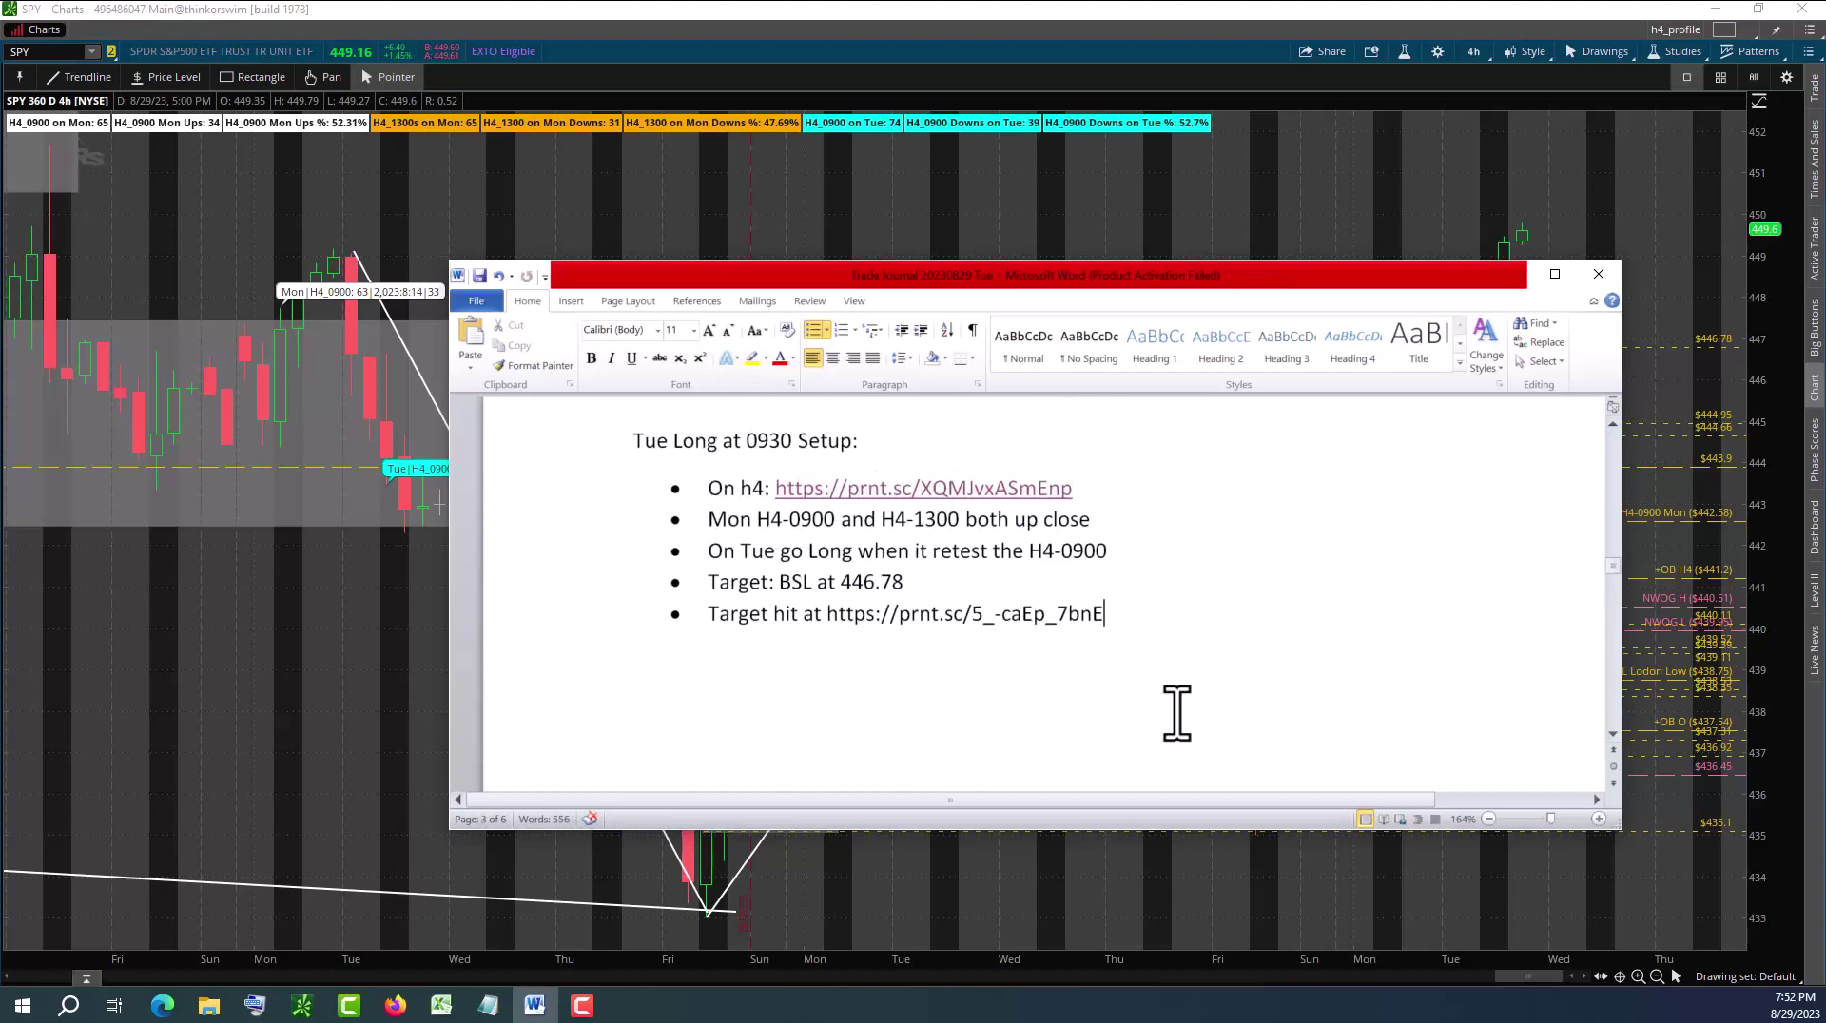
key("Return")
key("Return")
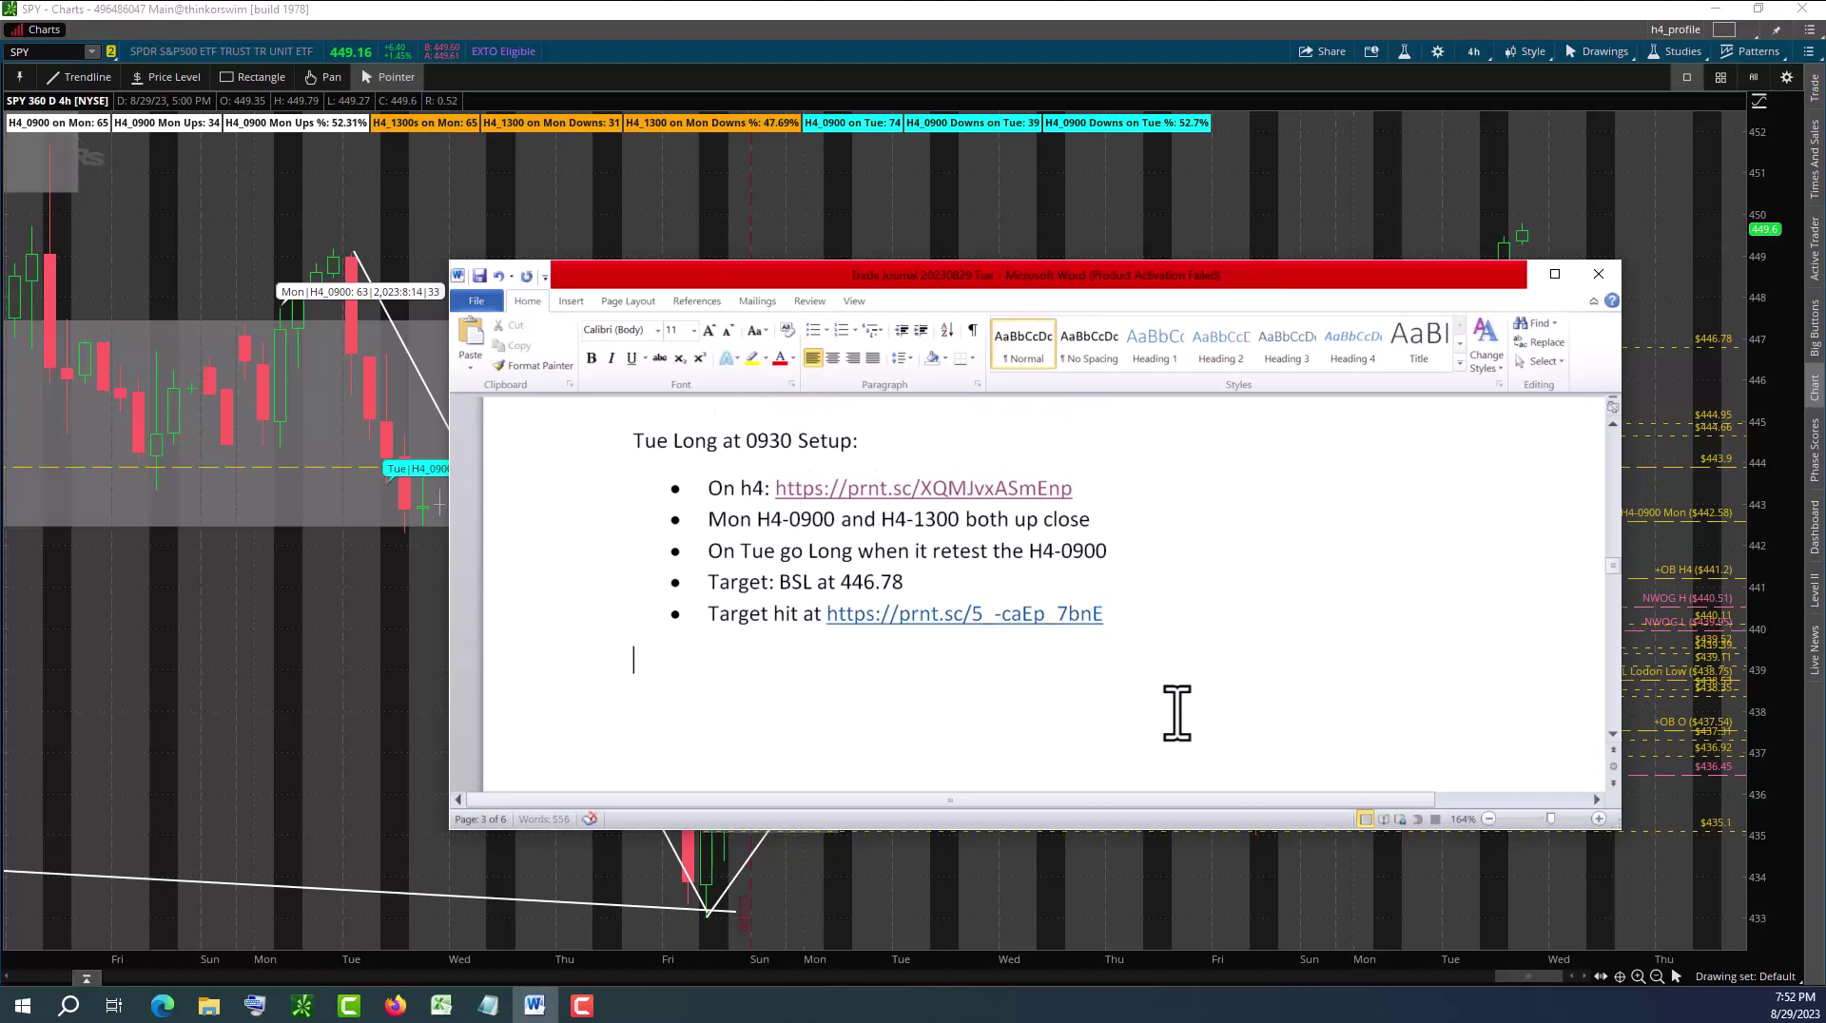
Open the "Target hit at" link and examine the 1-minute SPY screenshot from the 9:30 entry to the target
left_click(990, 623, "ctrl")
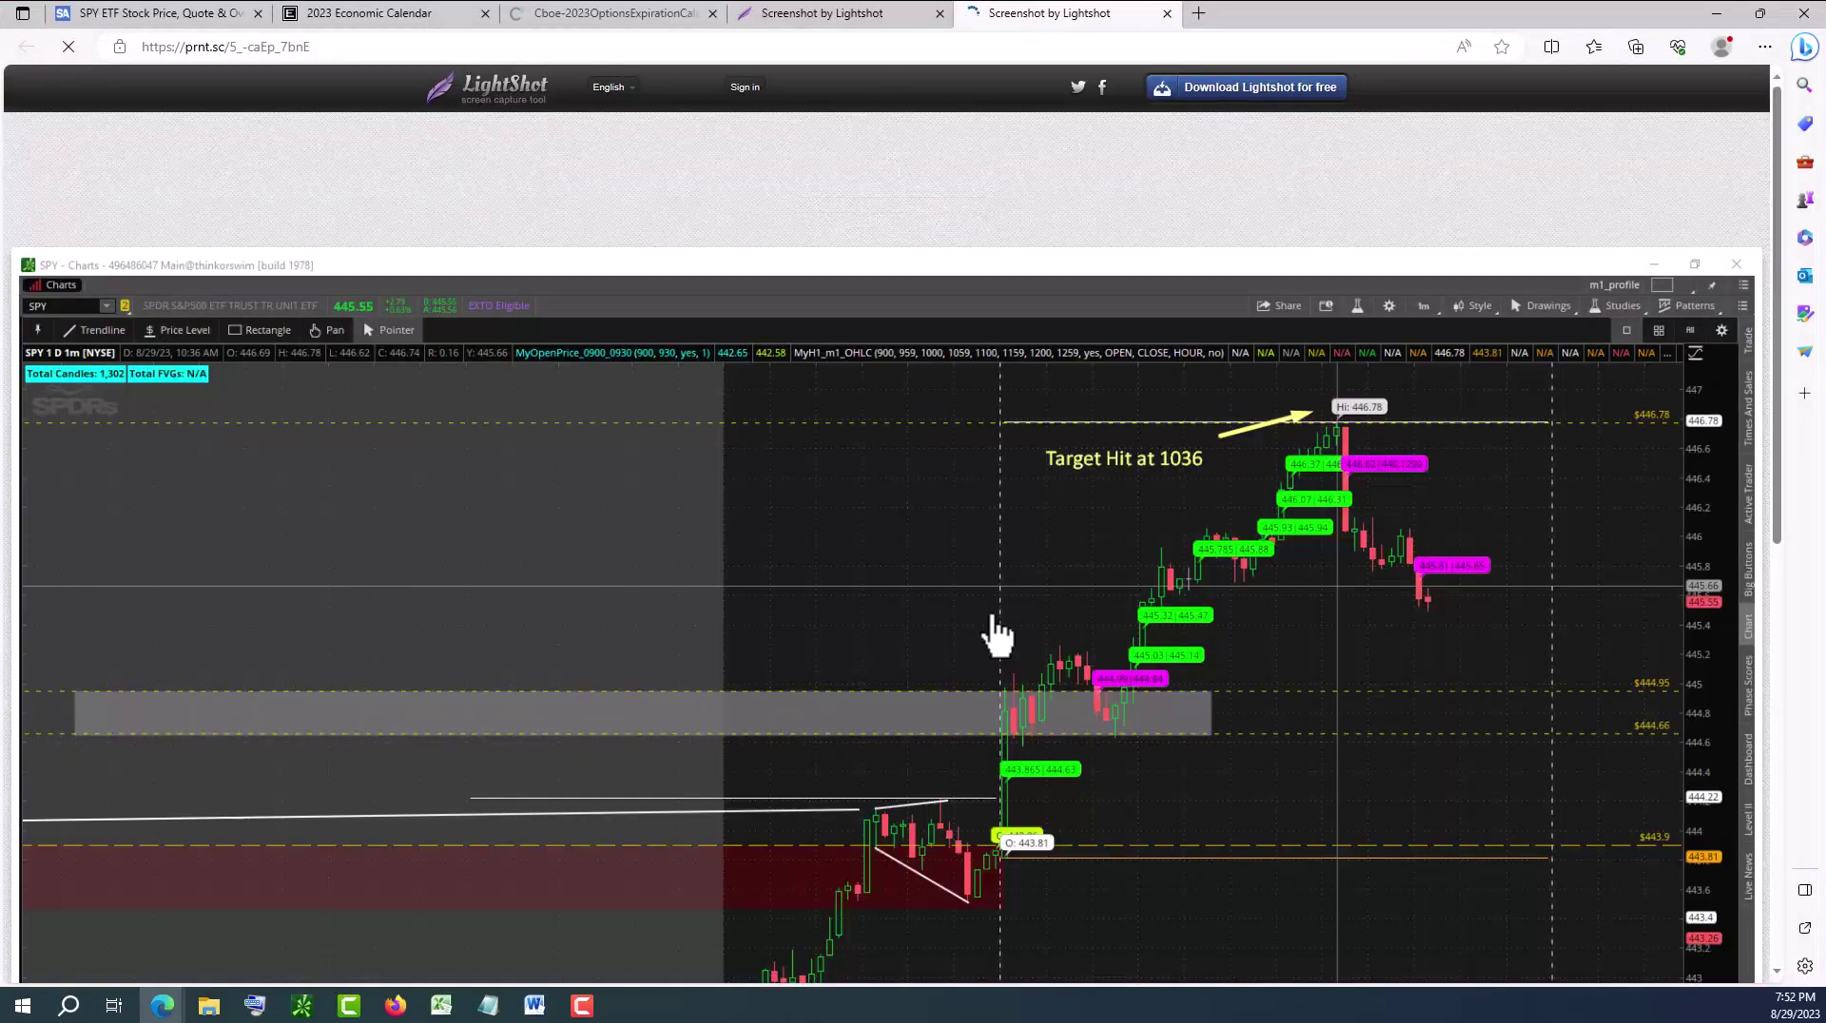
scroll(1468, 888, "down", 3)
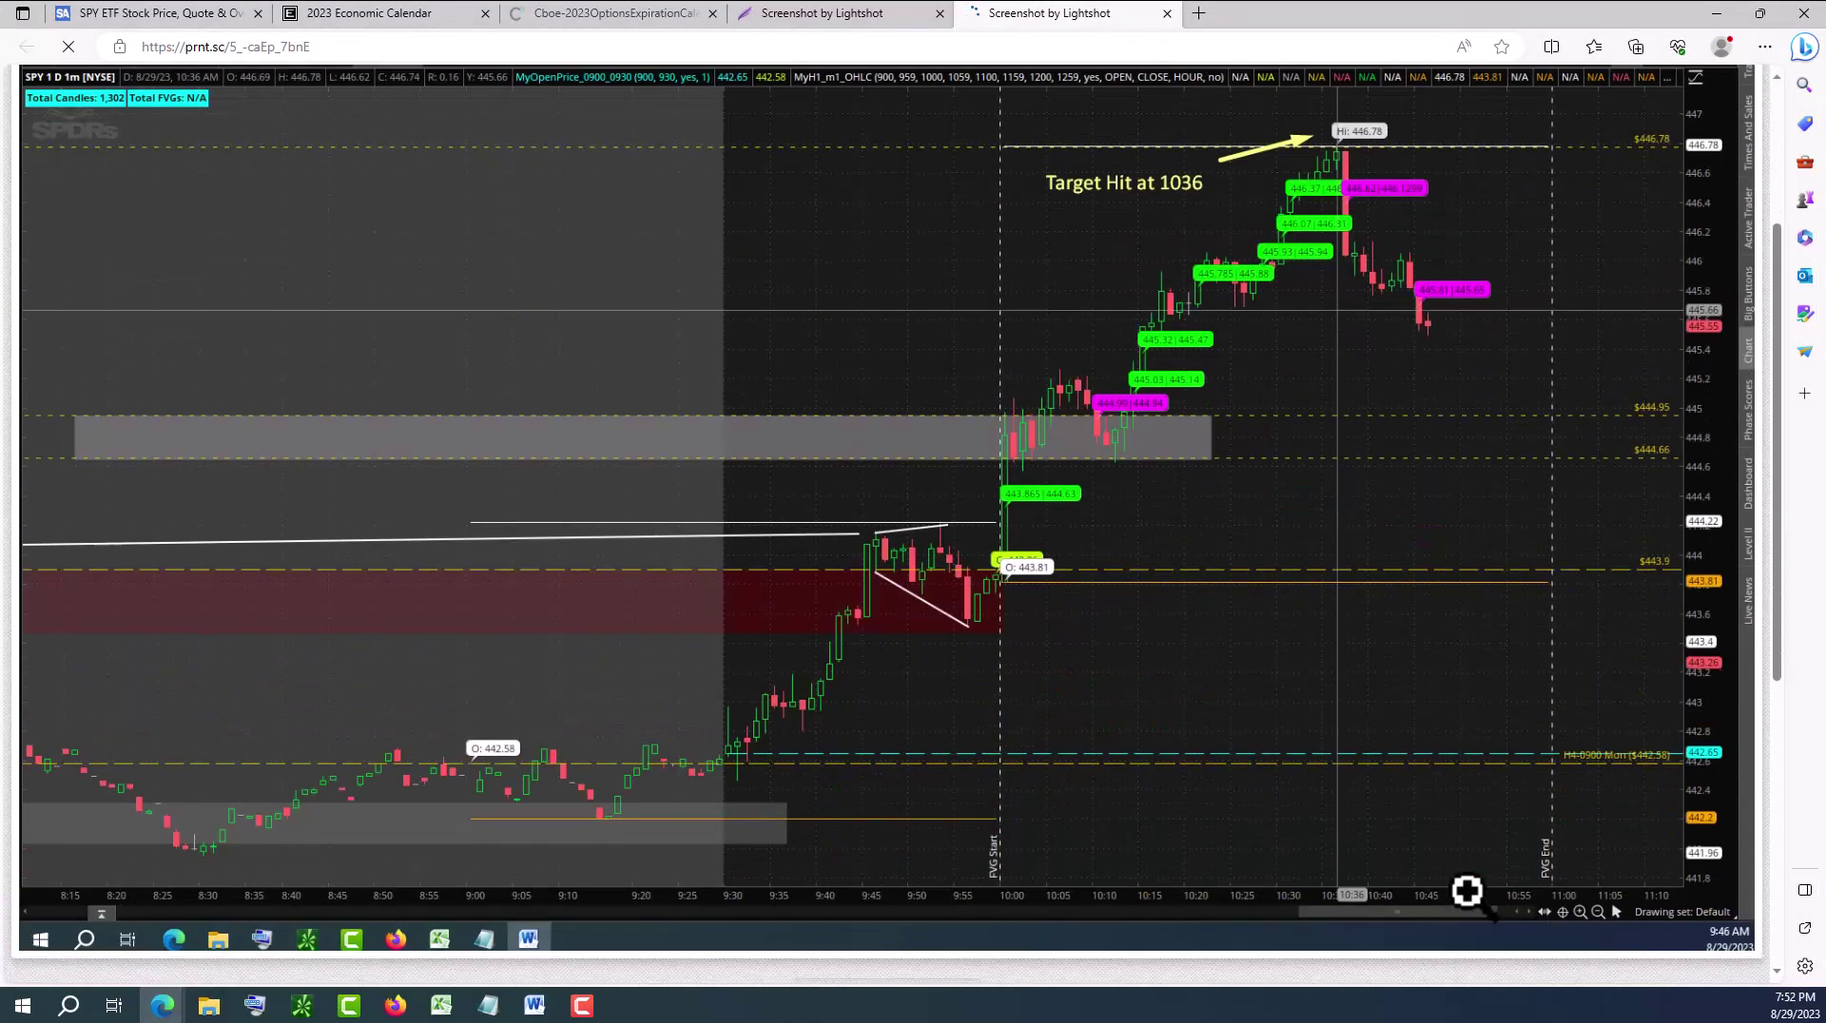
scroll(1468, 889, "down", 2)
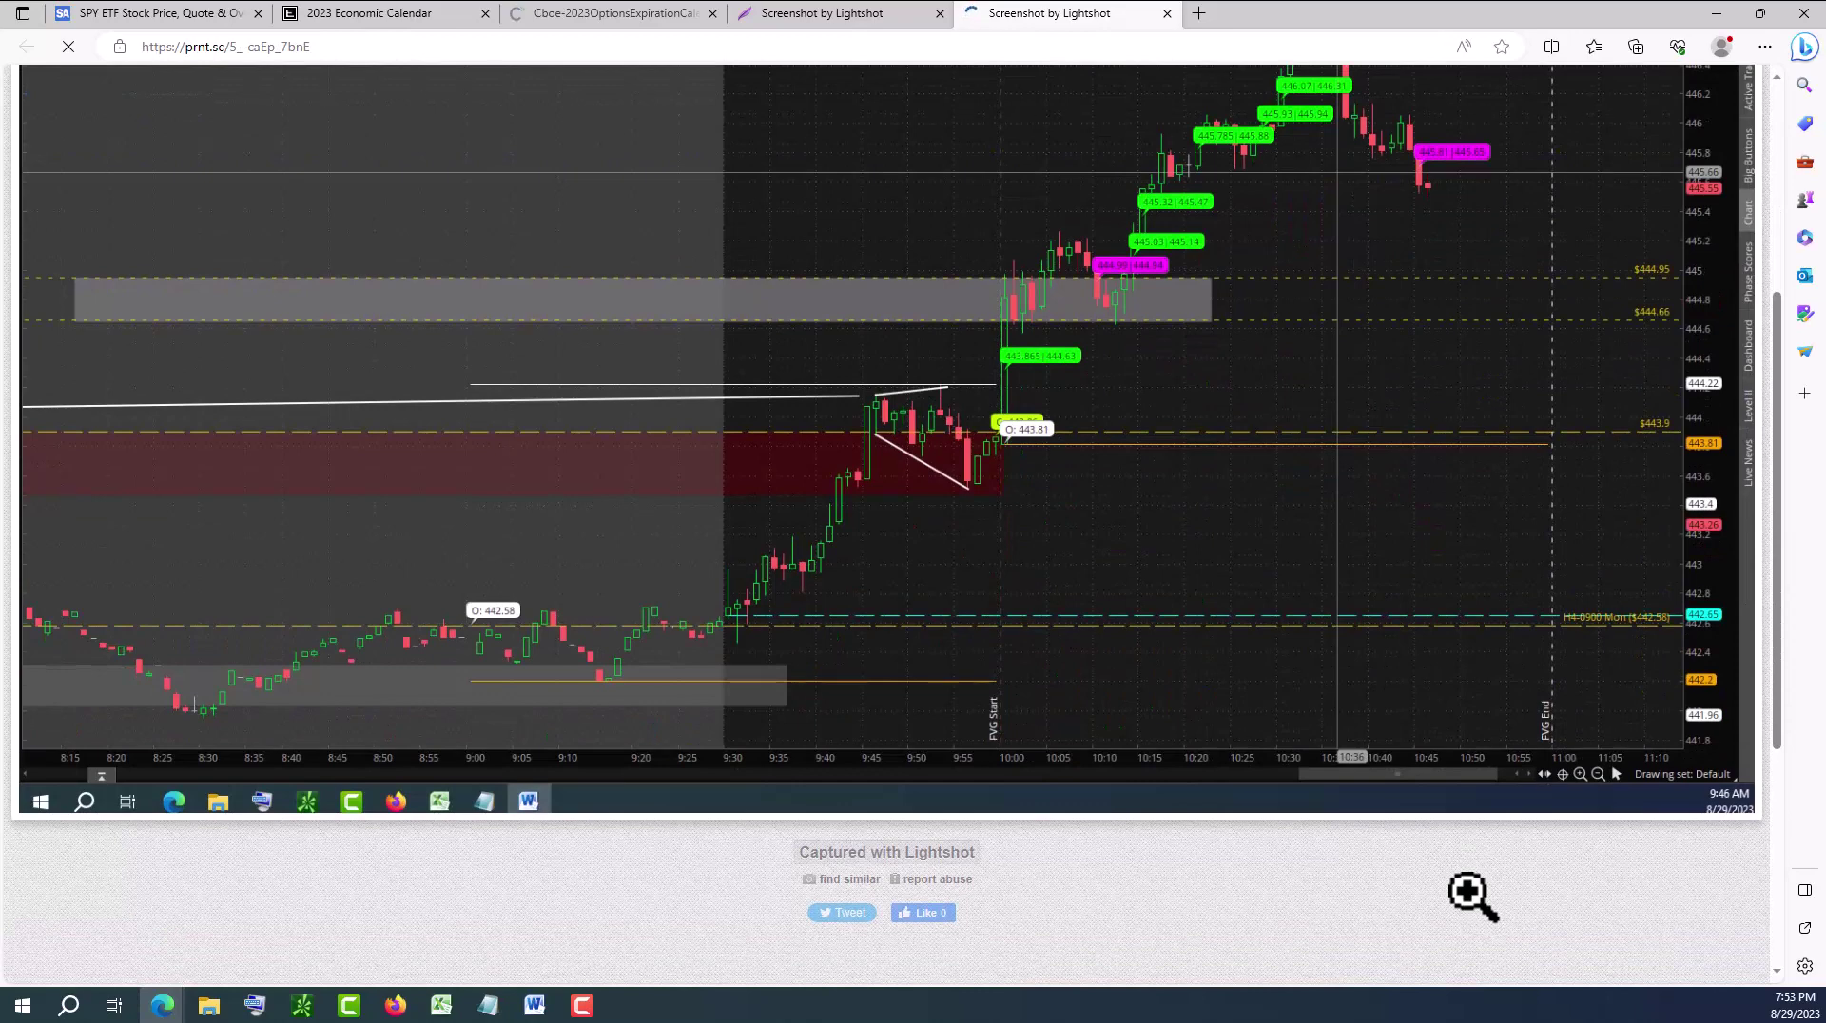
scroll(1470, 894, "up", 5)
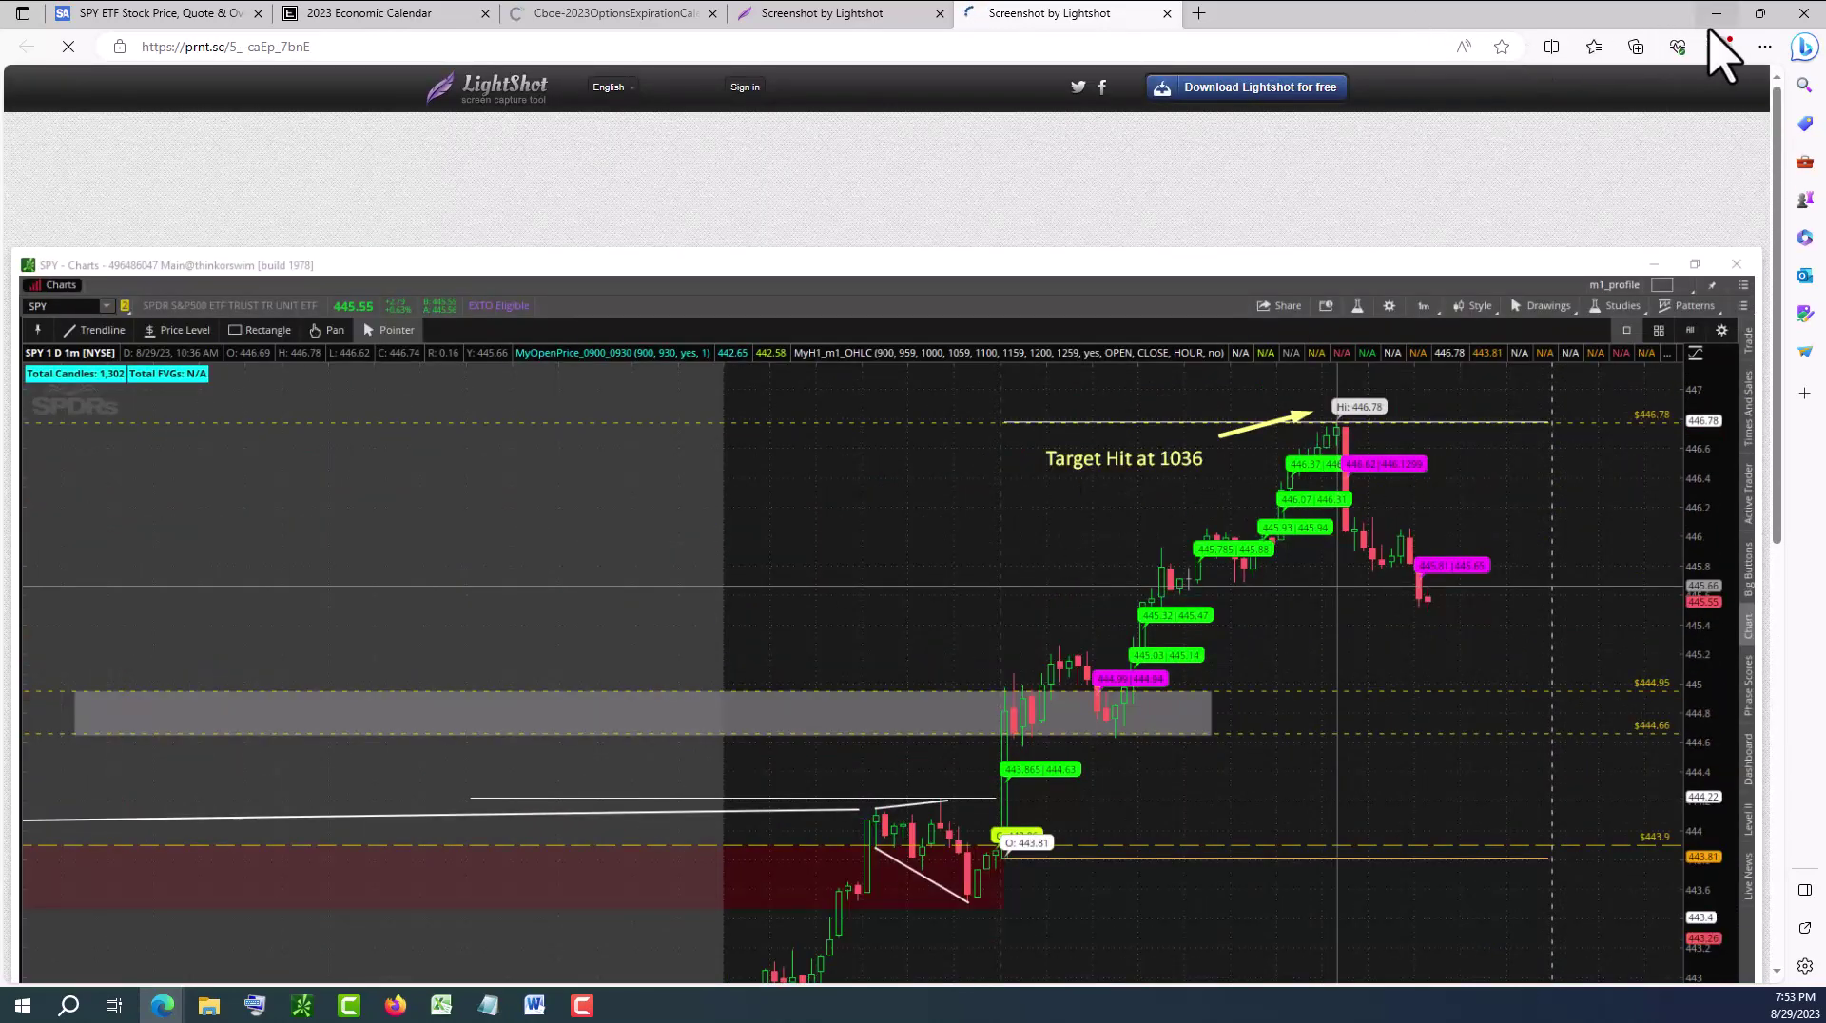
scroll(1484, 738, "down", 7)
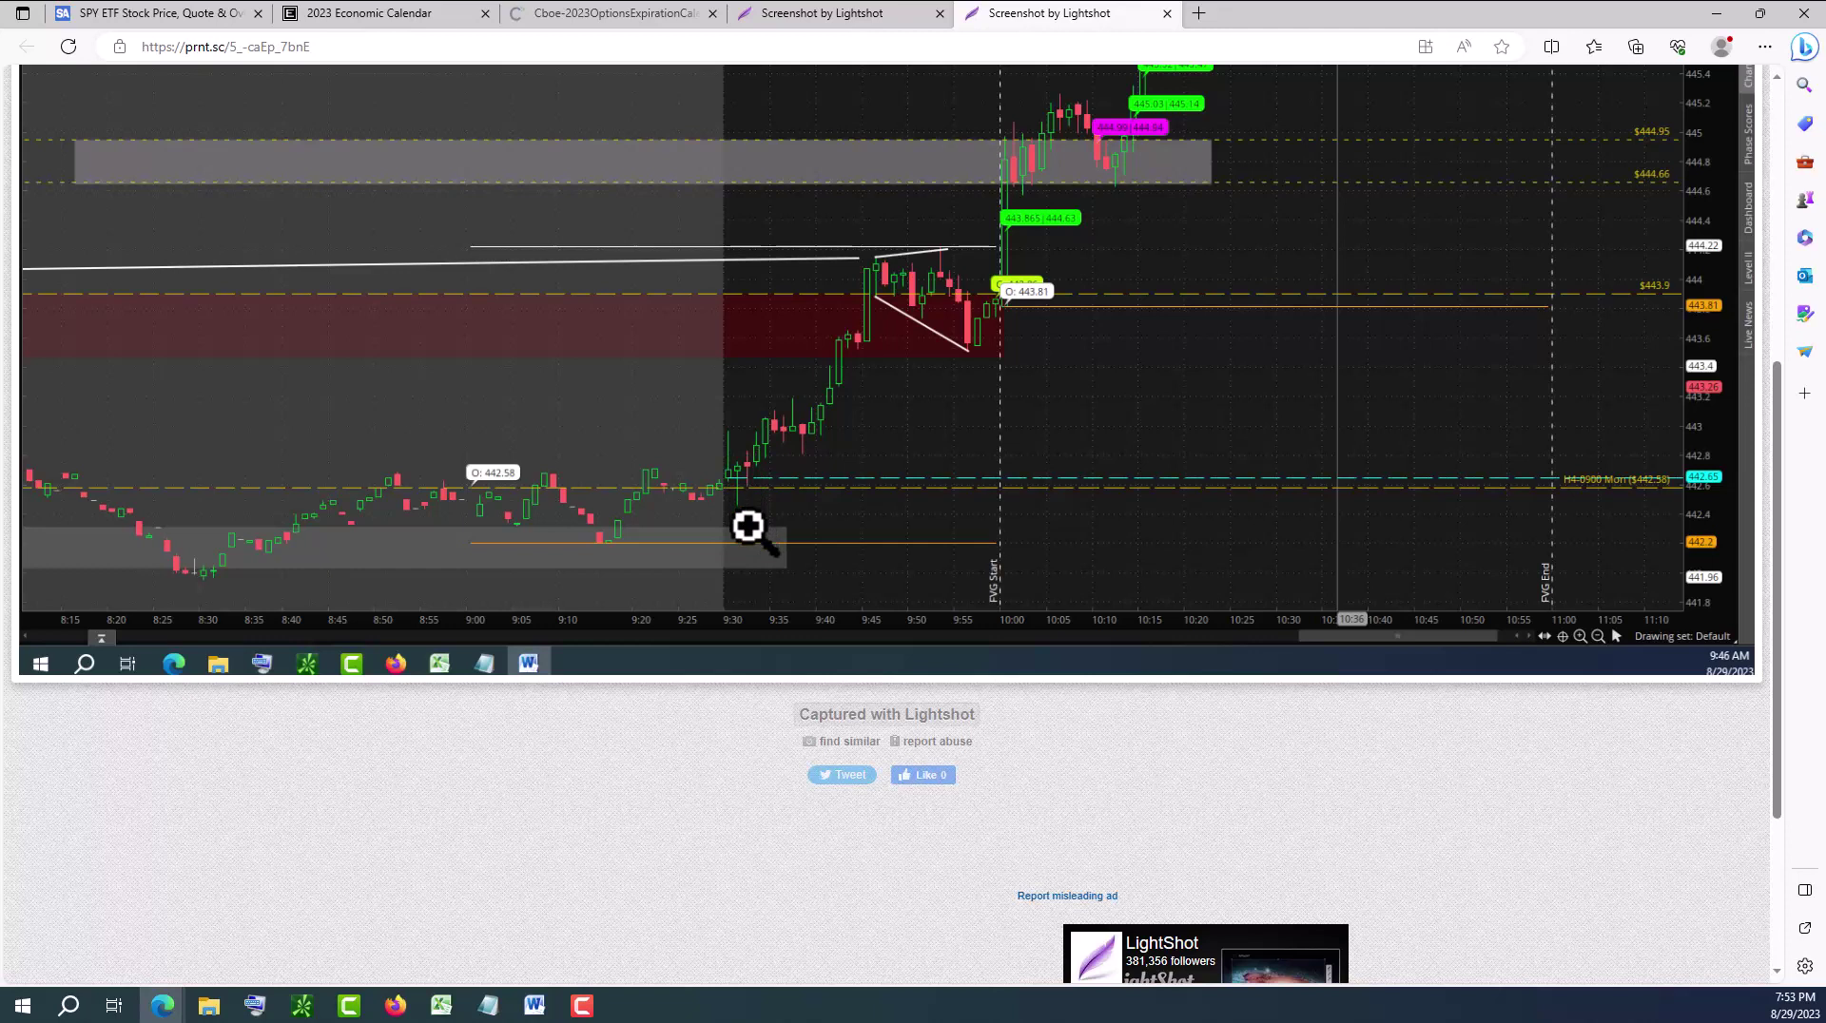
scroll(750, 523, "up", 1)
scroll(752, 518, "up", 2)
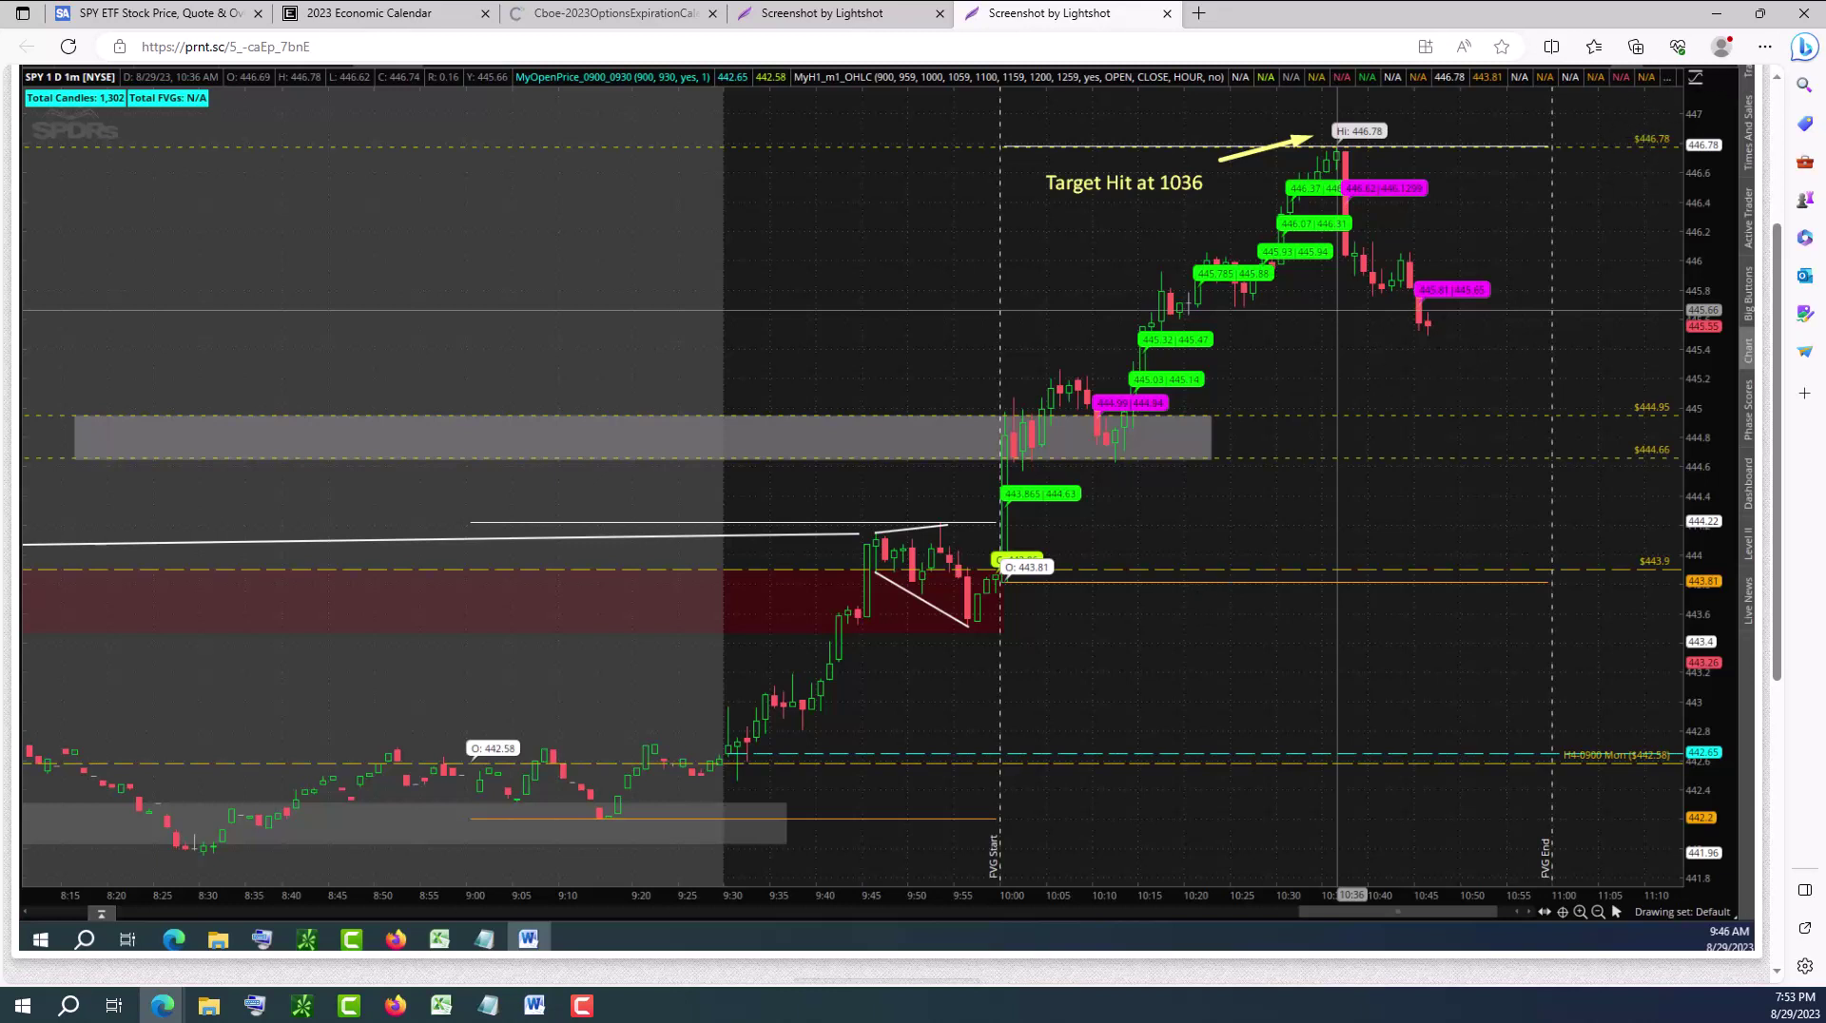
Return to the Word trade journal, review the "Tue Long at 0930 Setup" notes, and clear the journal off the screenshot
key("alt+Tab")
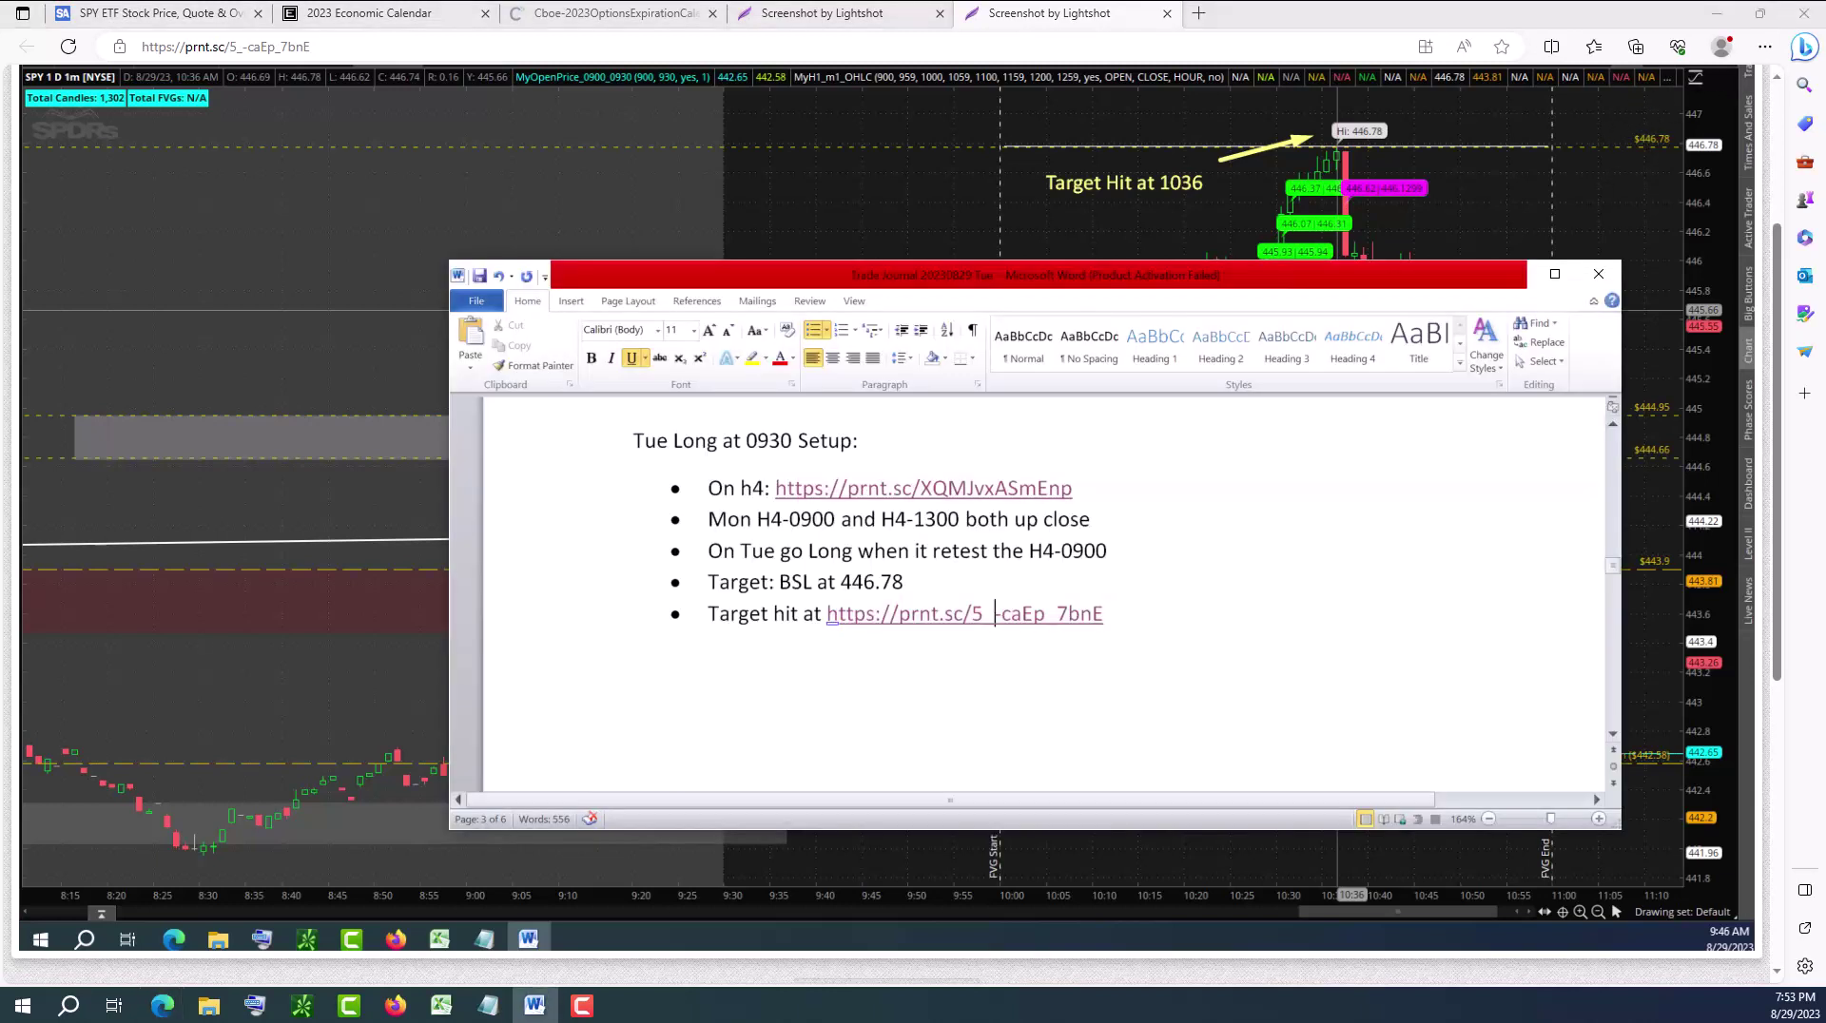
scroll(1264, 764, "down", 5)
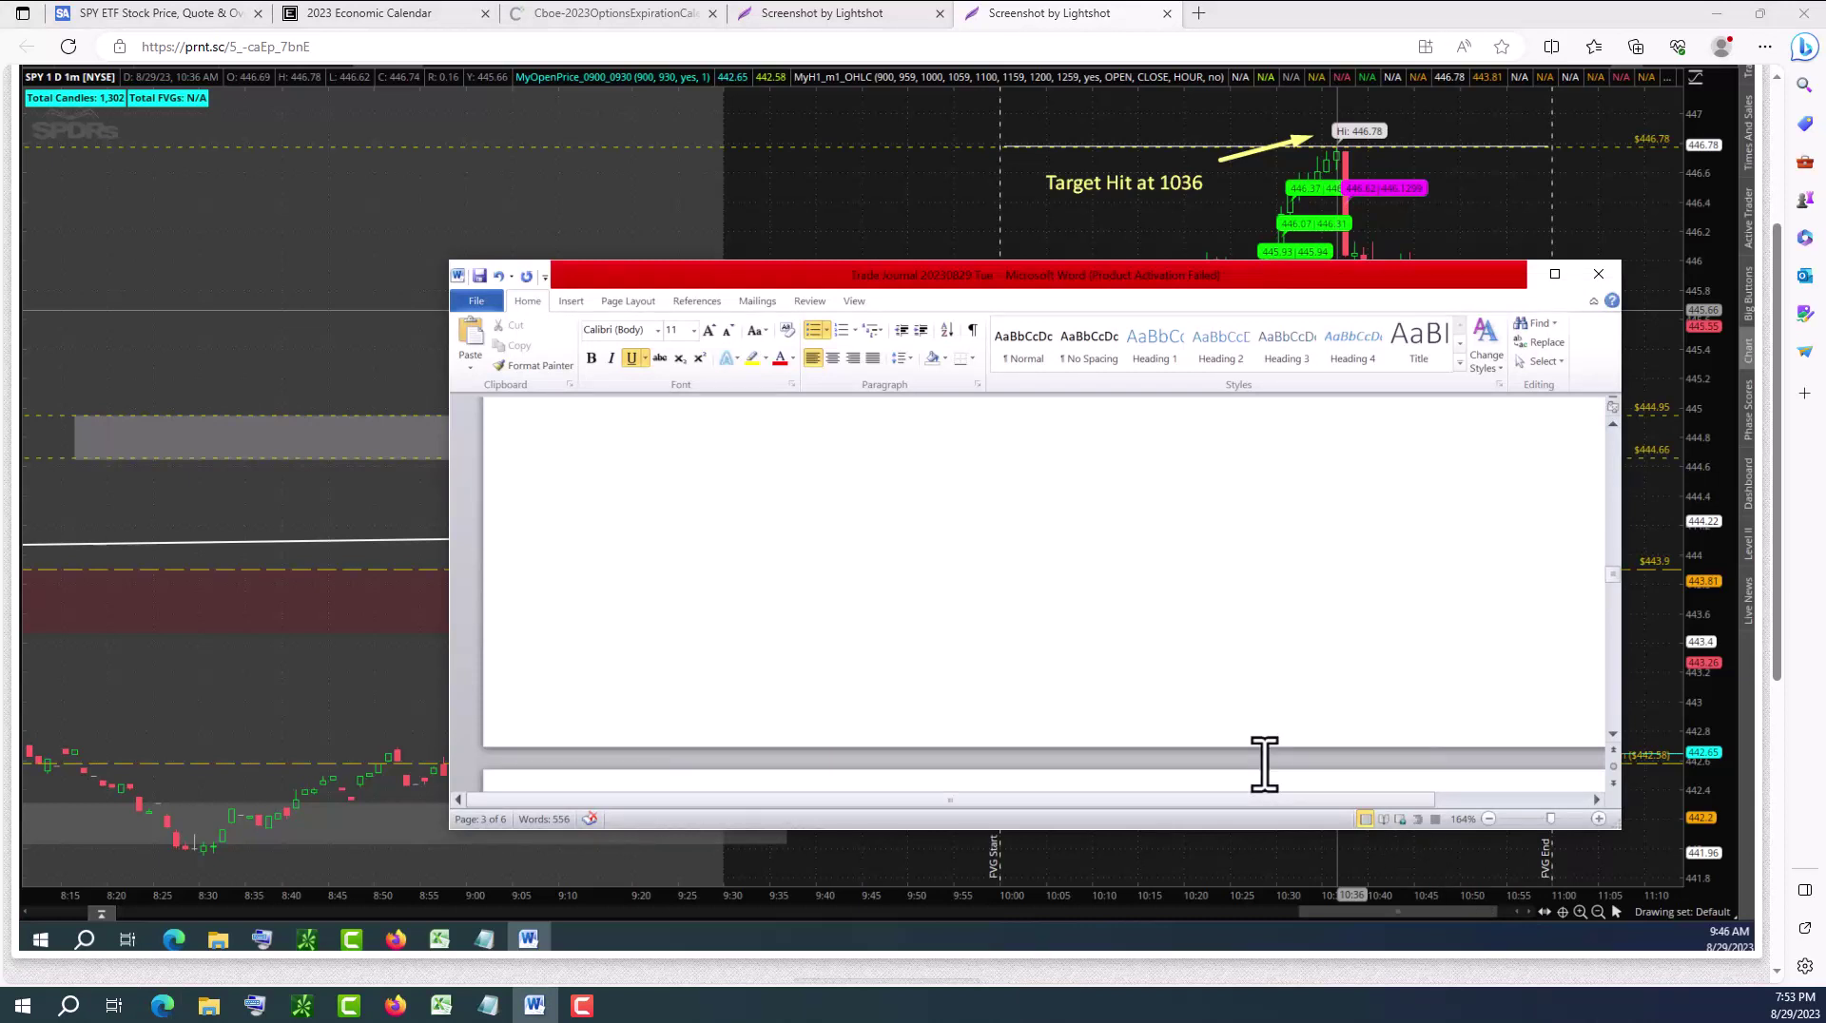
scroll(1264, 764, "up", 6)
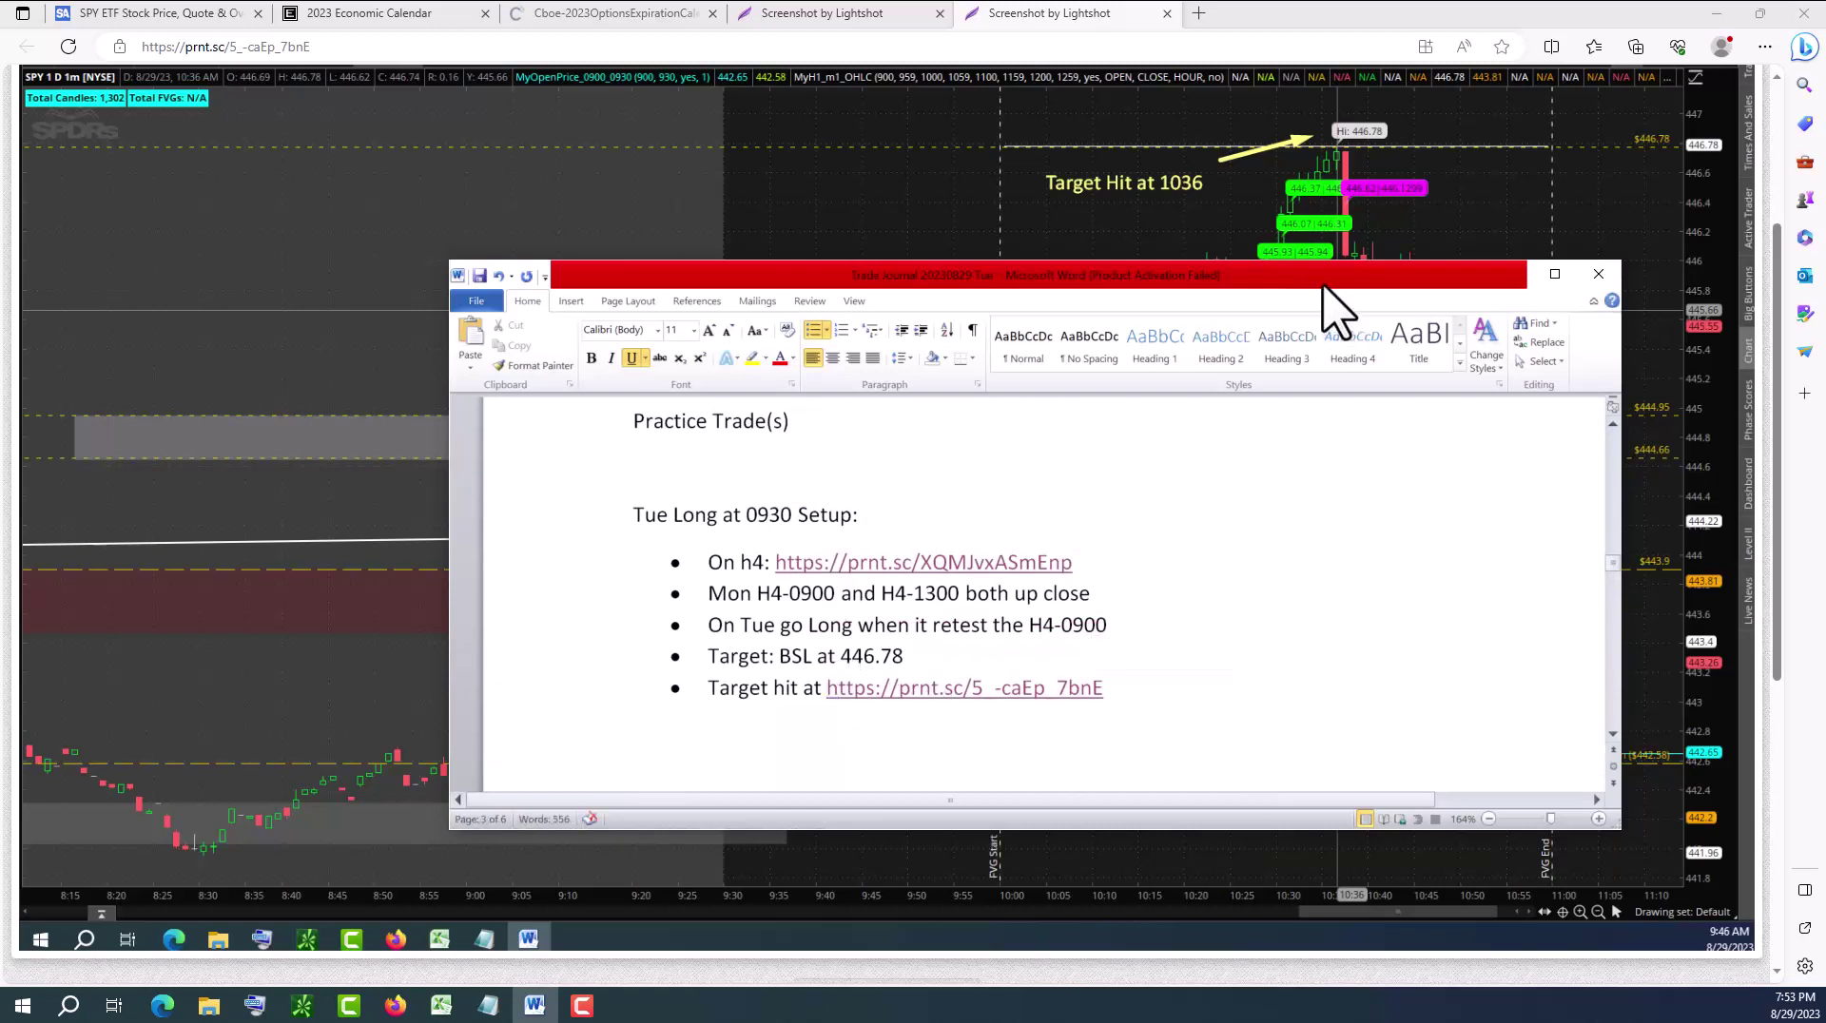
left_click(1512, 274)
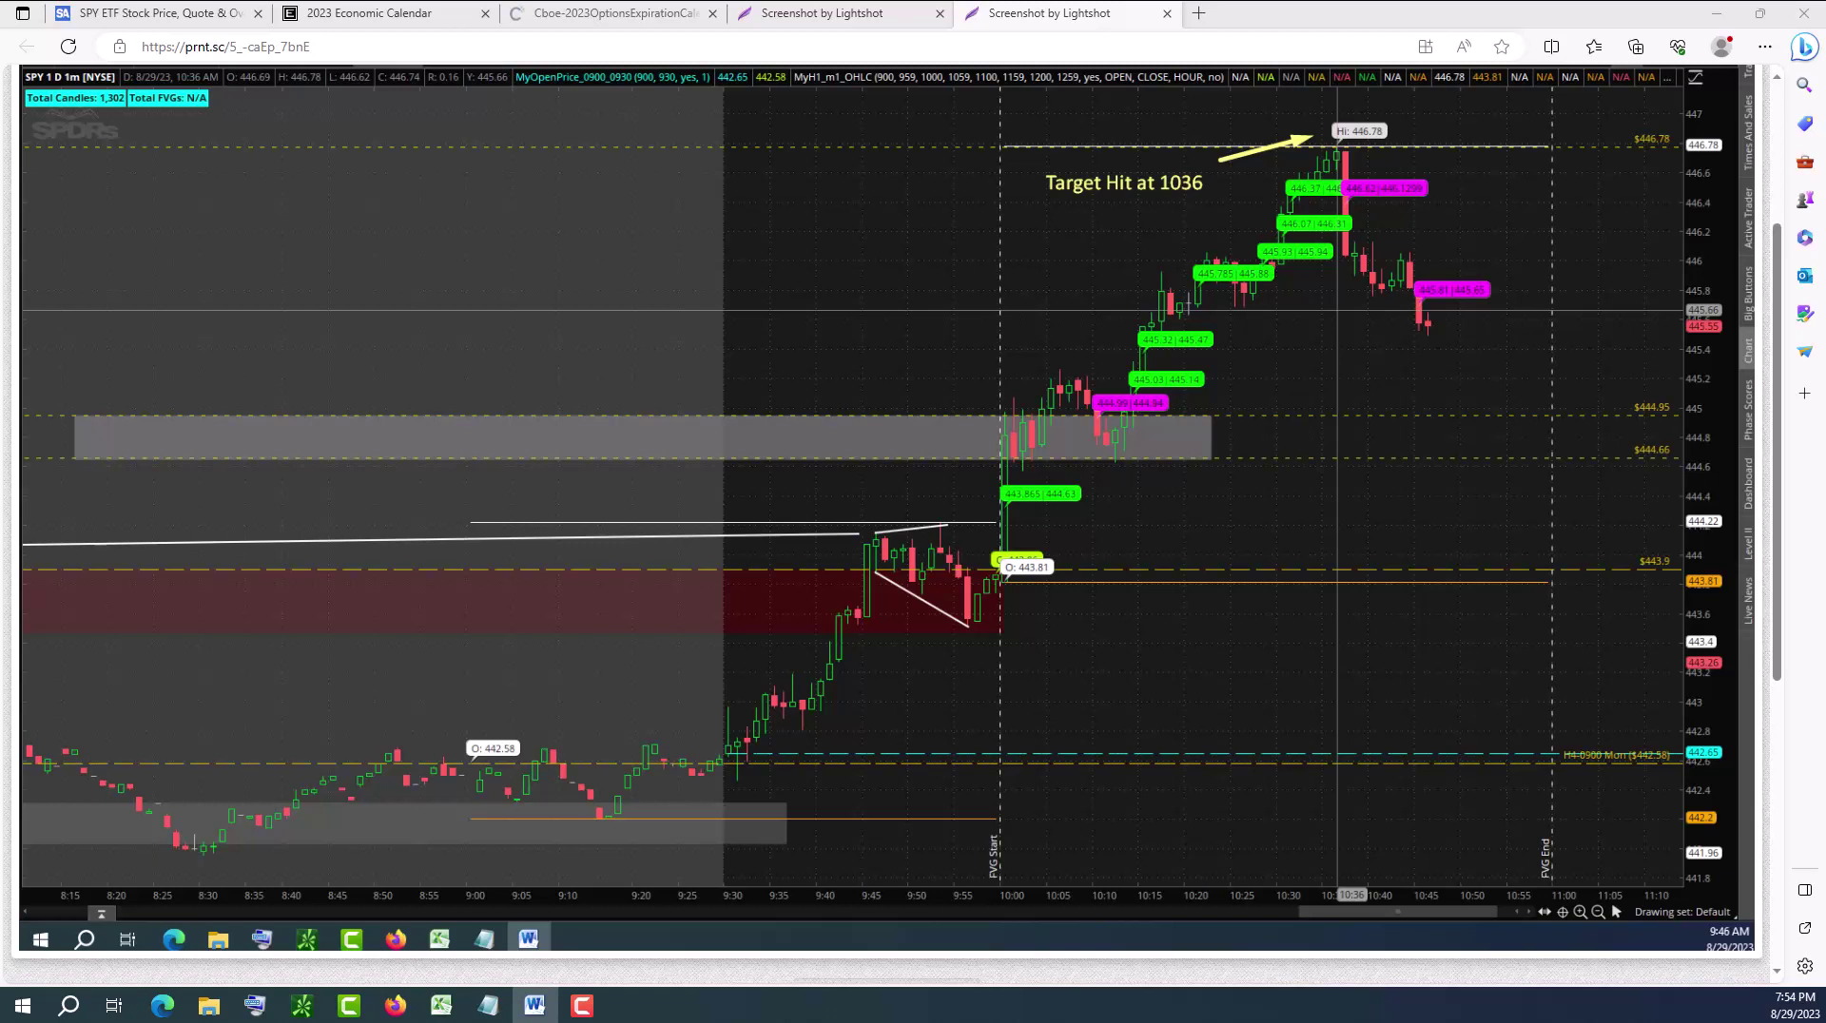
Bring the journal back, open the "On h1" link under "Long:", and examine the annotated OB+FVG Retest long setup
mouse_move(1825, 399)
left_mouse_down()
mouse_move(1322, 414)
mouse_move(1825, 376)
left_mouse_up()
left_click_drag(1825, 375, 1265, 232)
scroll(1170, 640, "down", 5)
scroll(1172, 640, "up", 2)
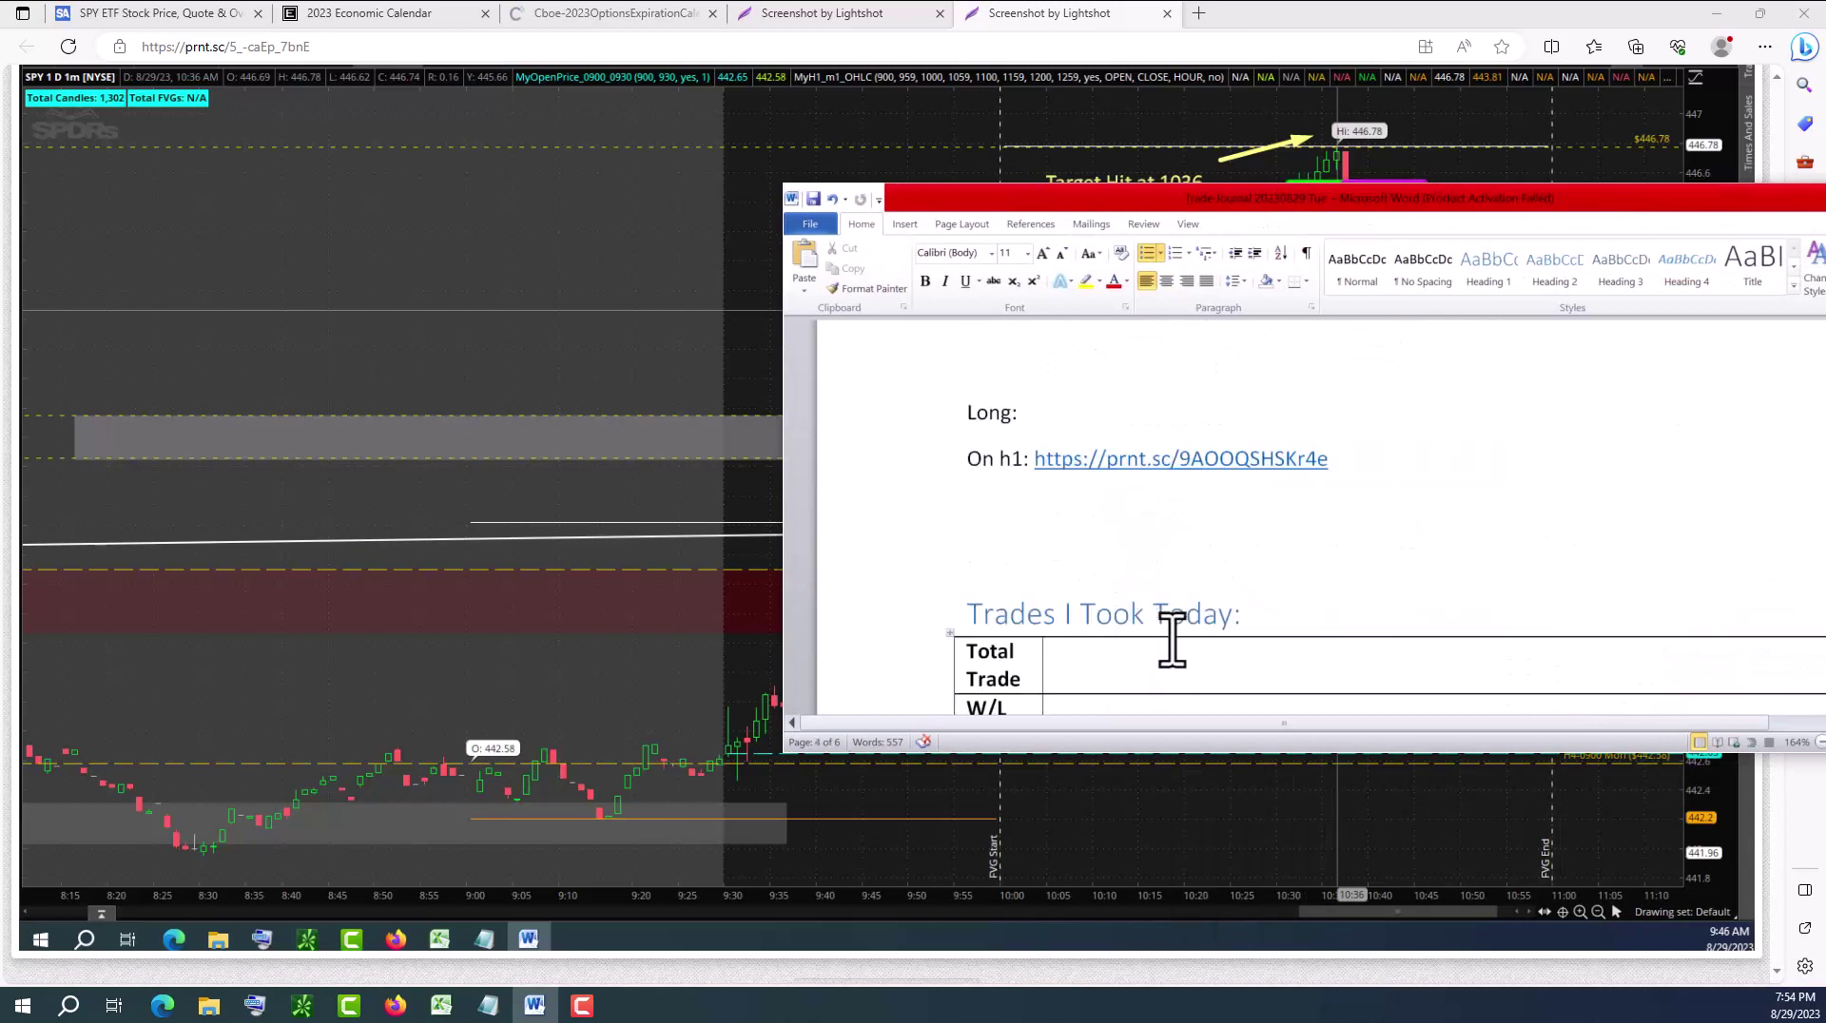
scroll(1172, 640, "up", 1)
scroll(1168, 627, "up", 1)
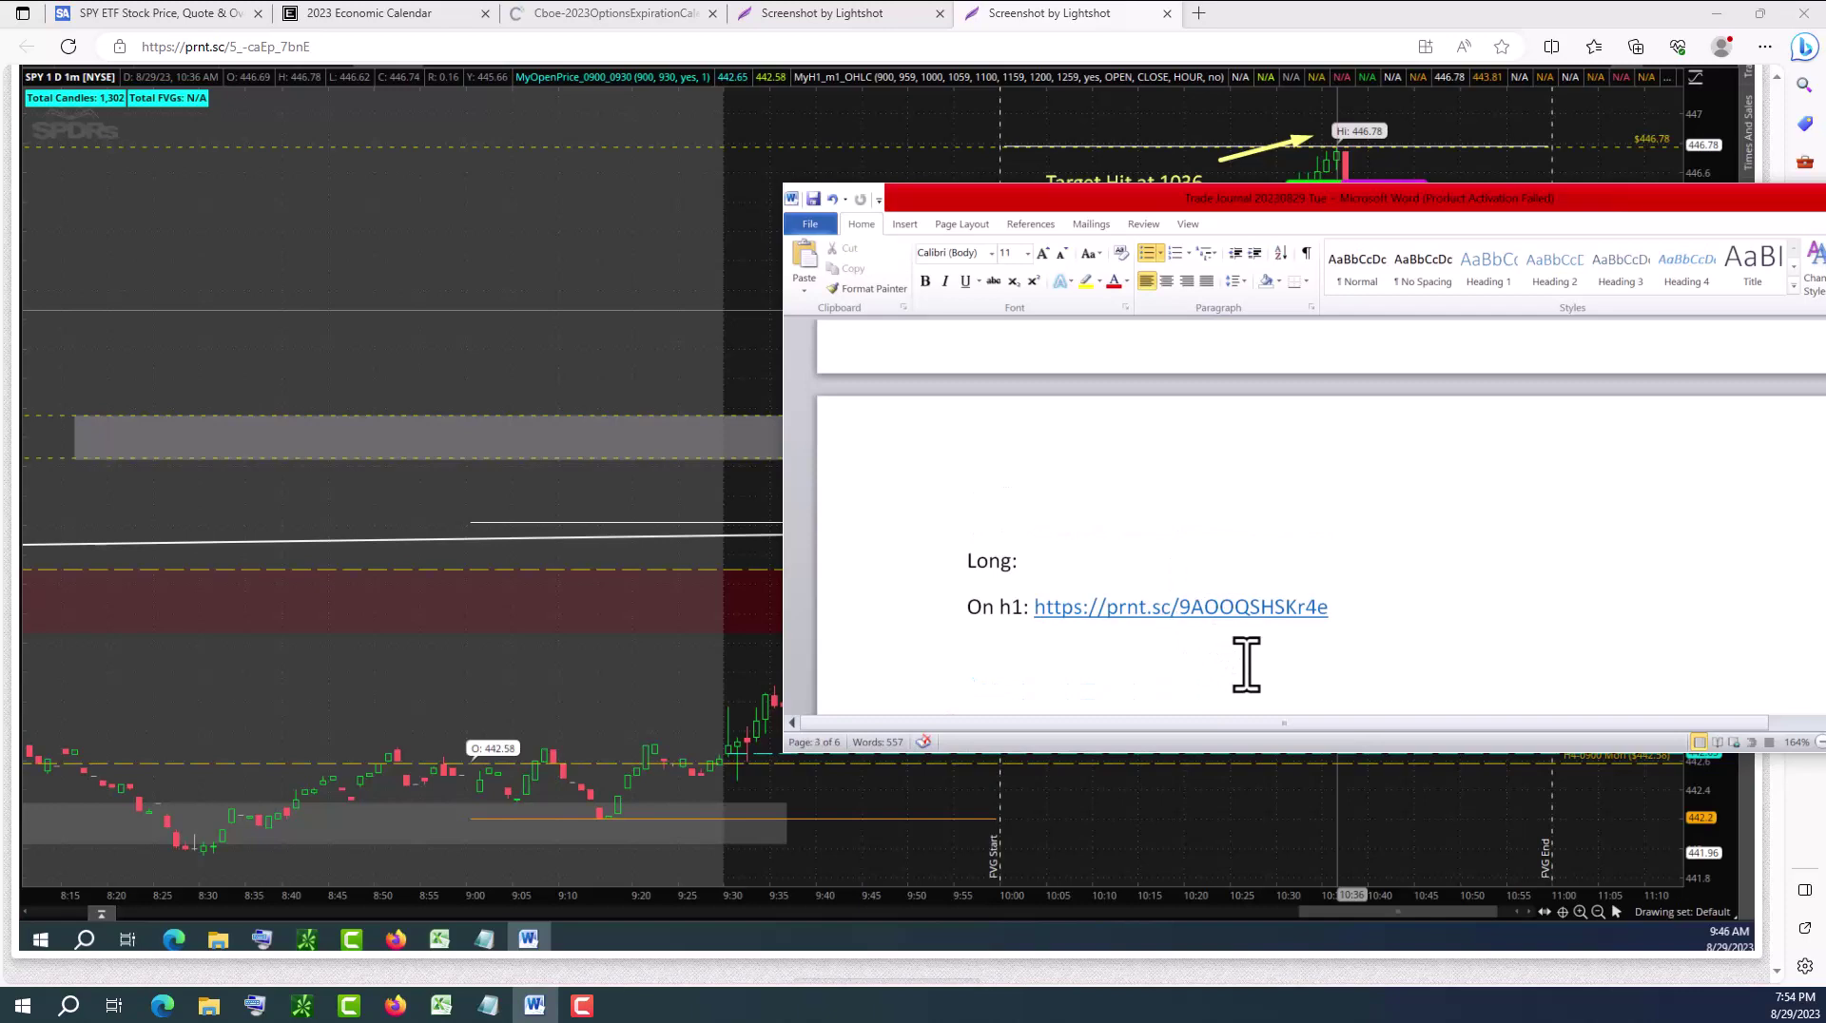
left_click(1214, 611, "ctrl")
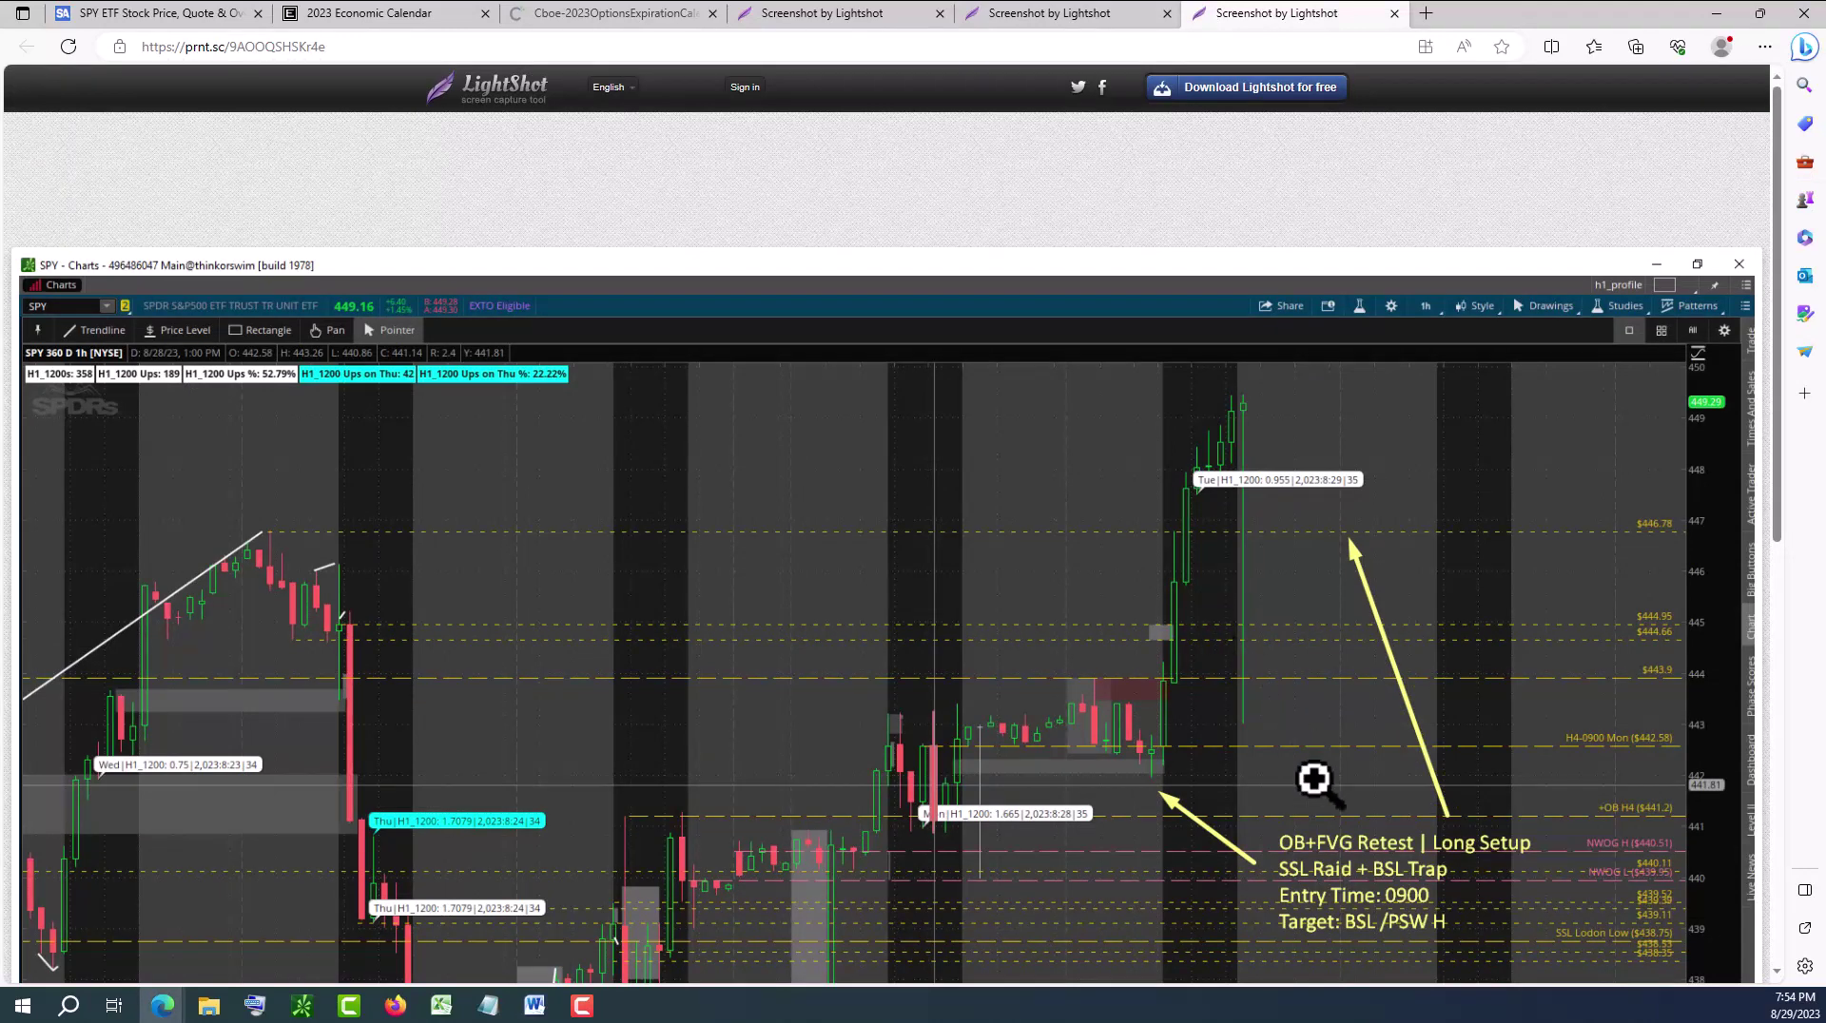
scroll(1313, 775, "down", 3)
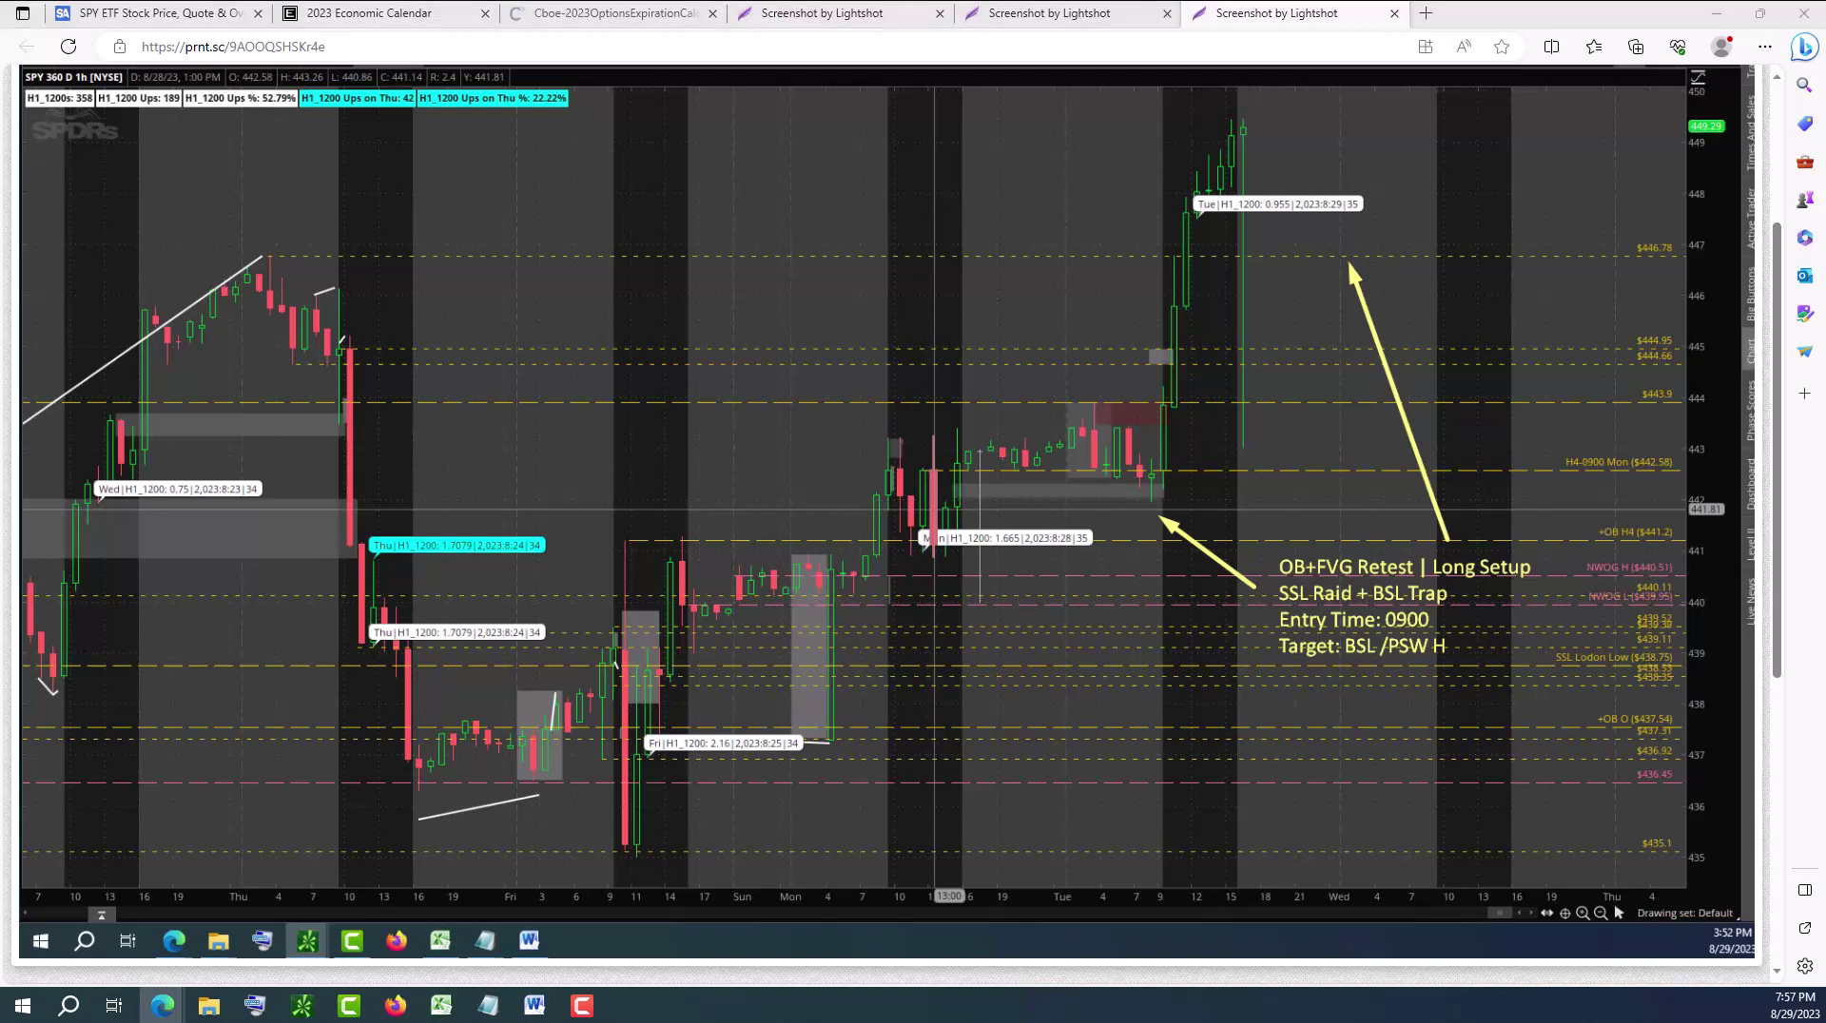
Return to the Word trade journal, find the "Tue Long at 0930 Setup" notes, and reposition and enlarge the journal window
key("alt+Tab")
scroll(1360, 673, "up", 5)
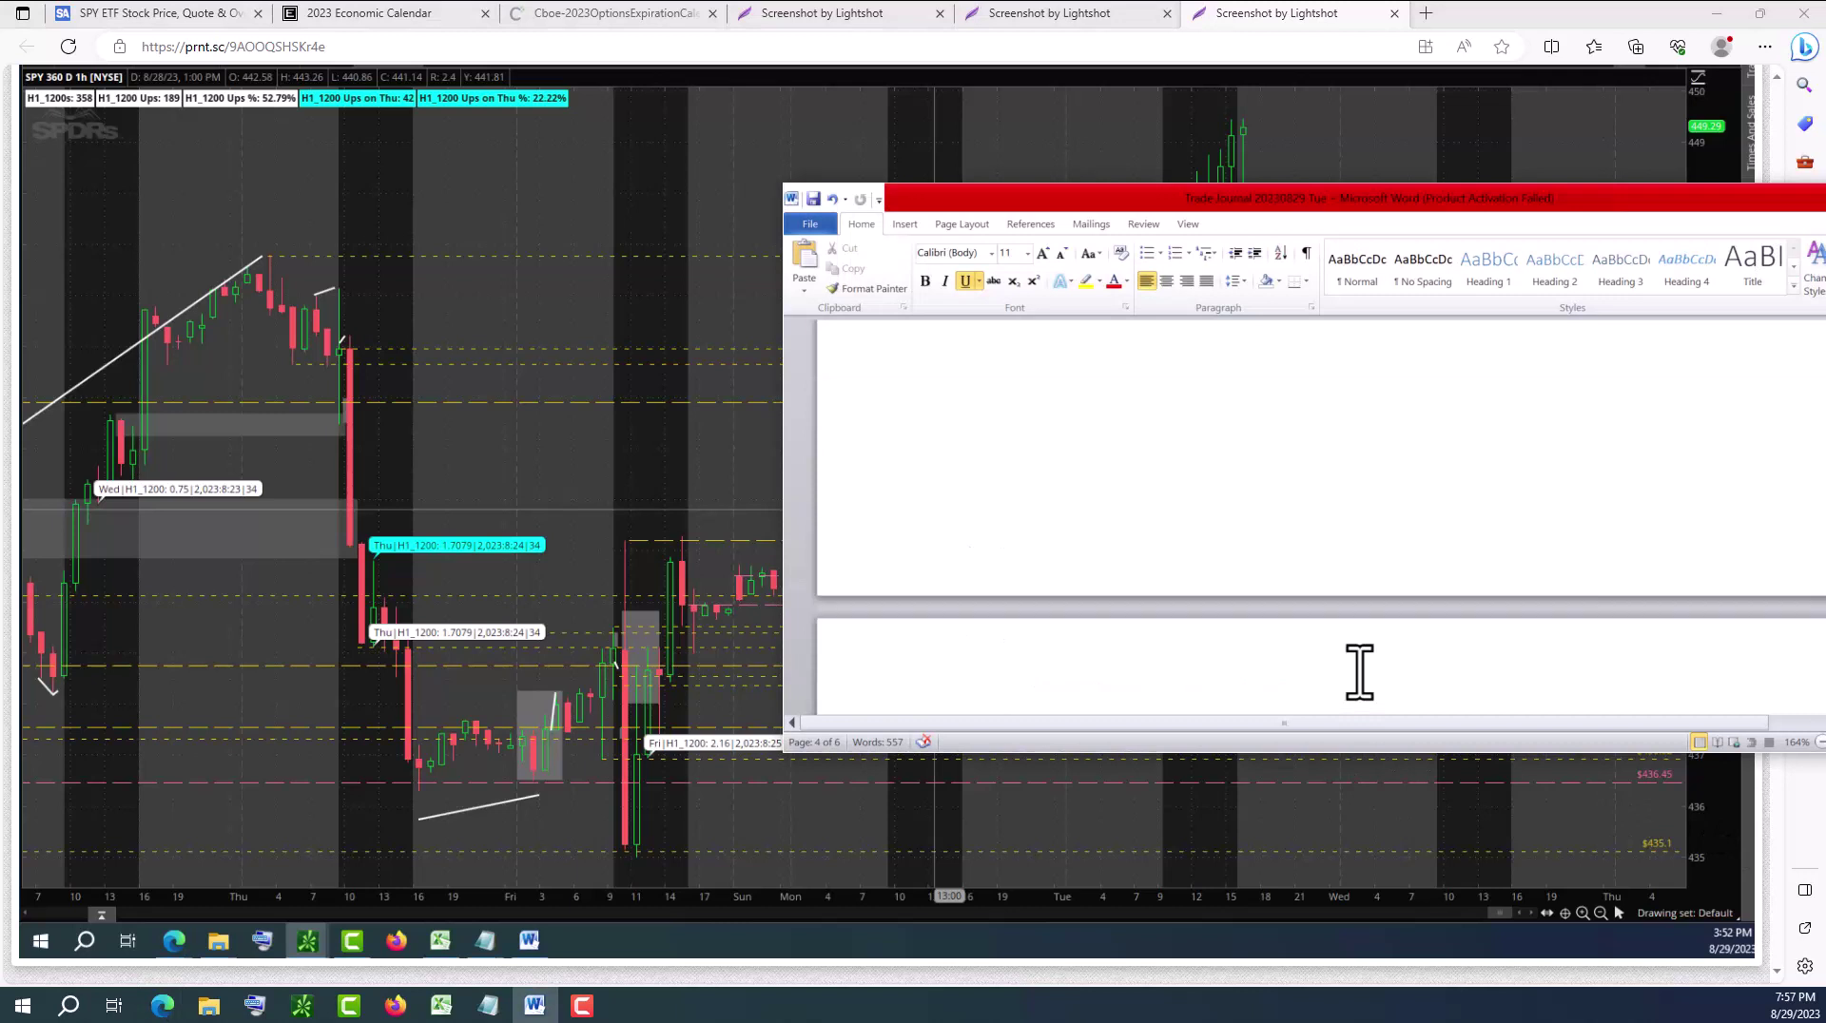
scroll(1360, 672, "down", 5)
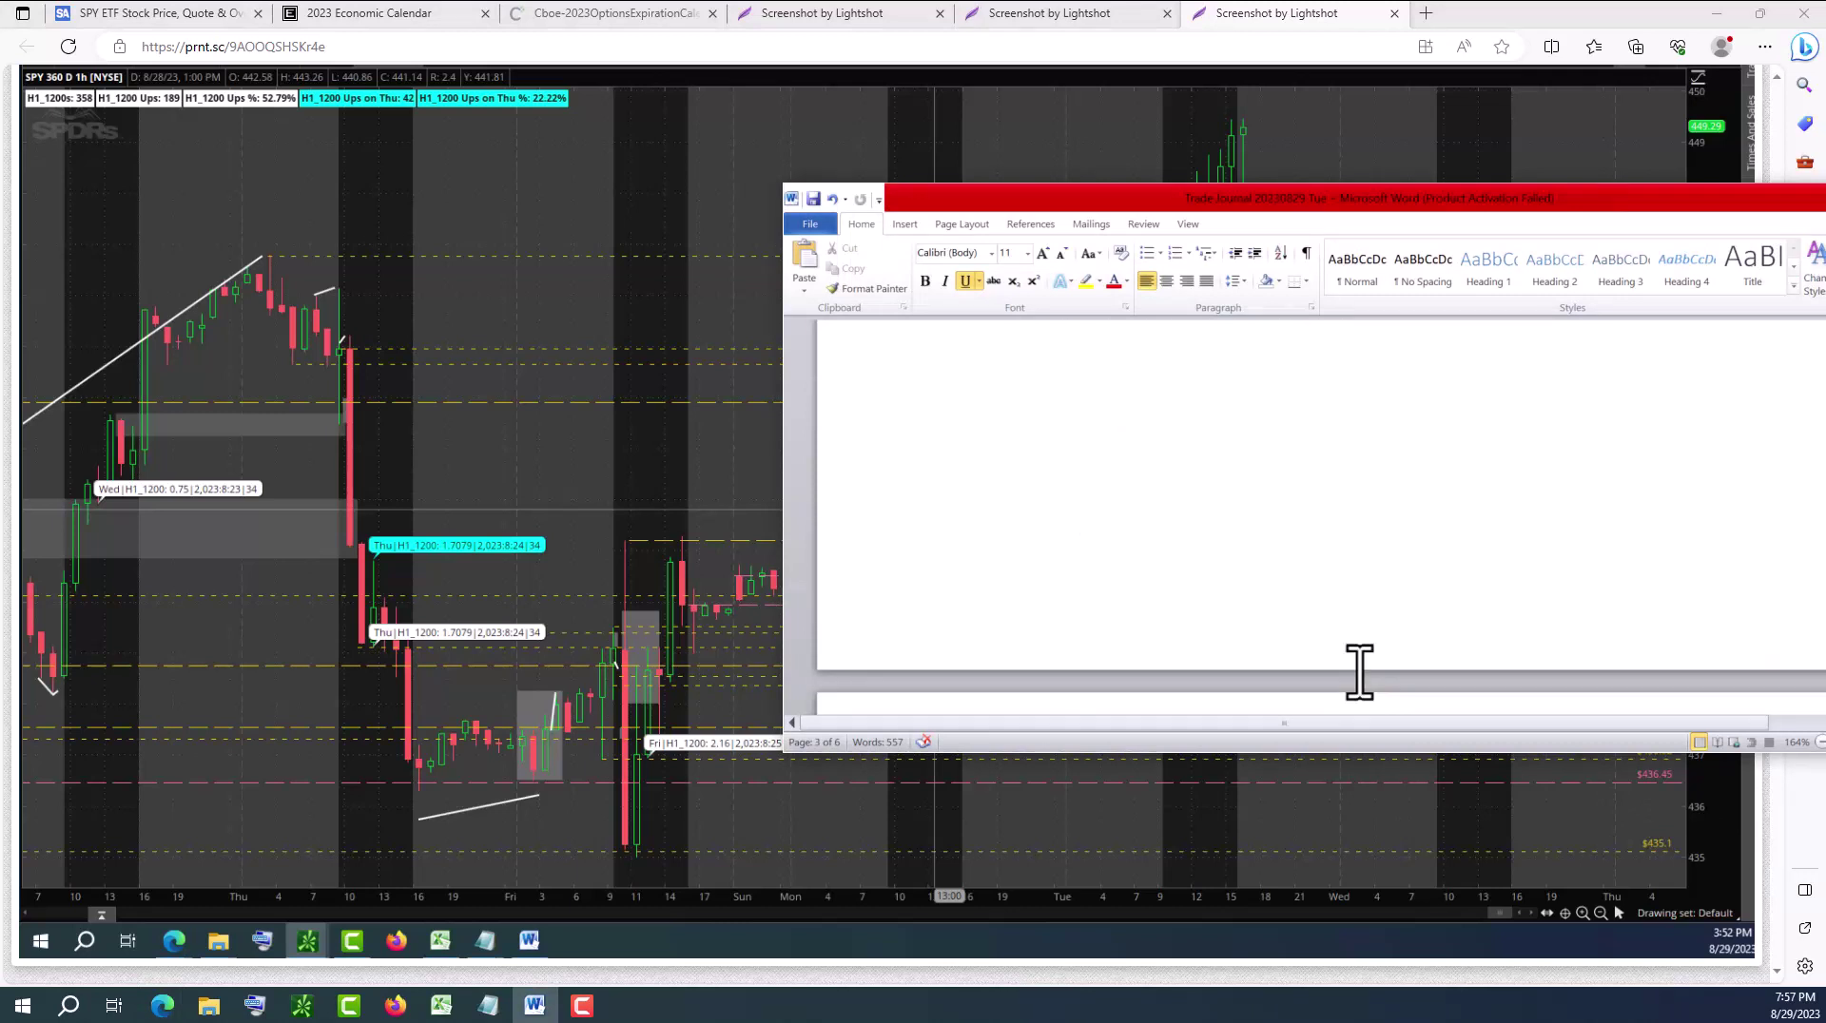
scroll(990, 597, "up", 5)
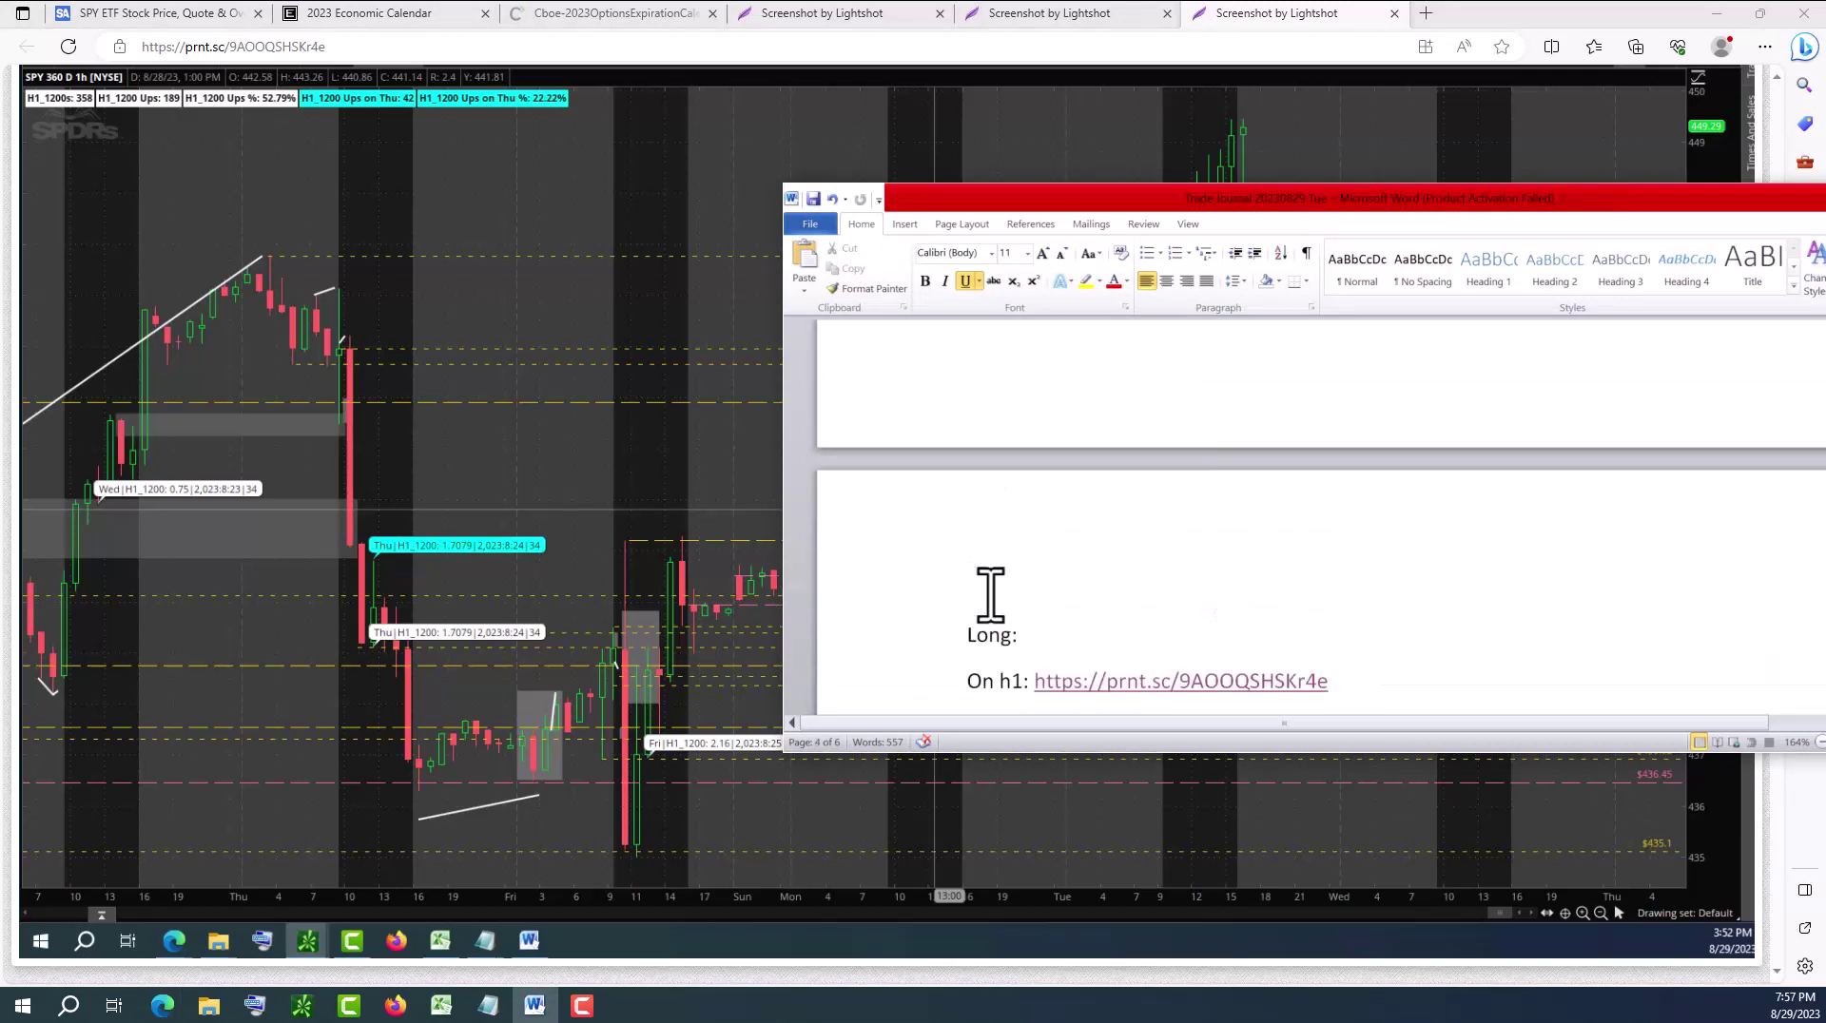
scroll(1204, 523, "up", 3)
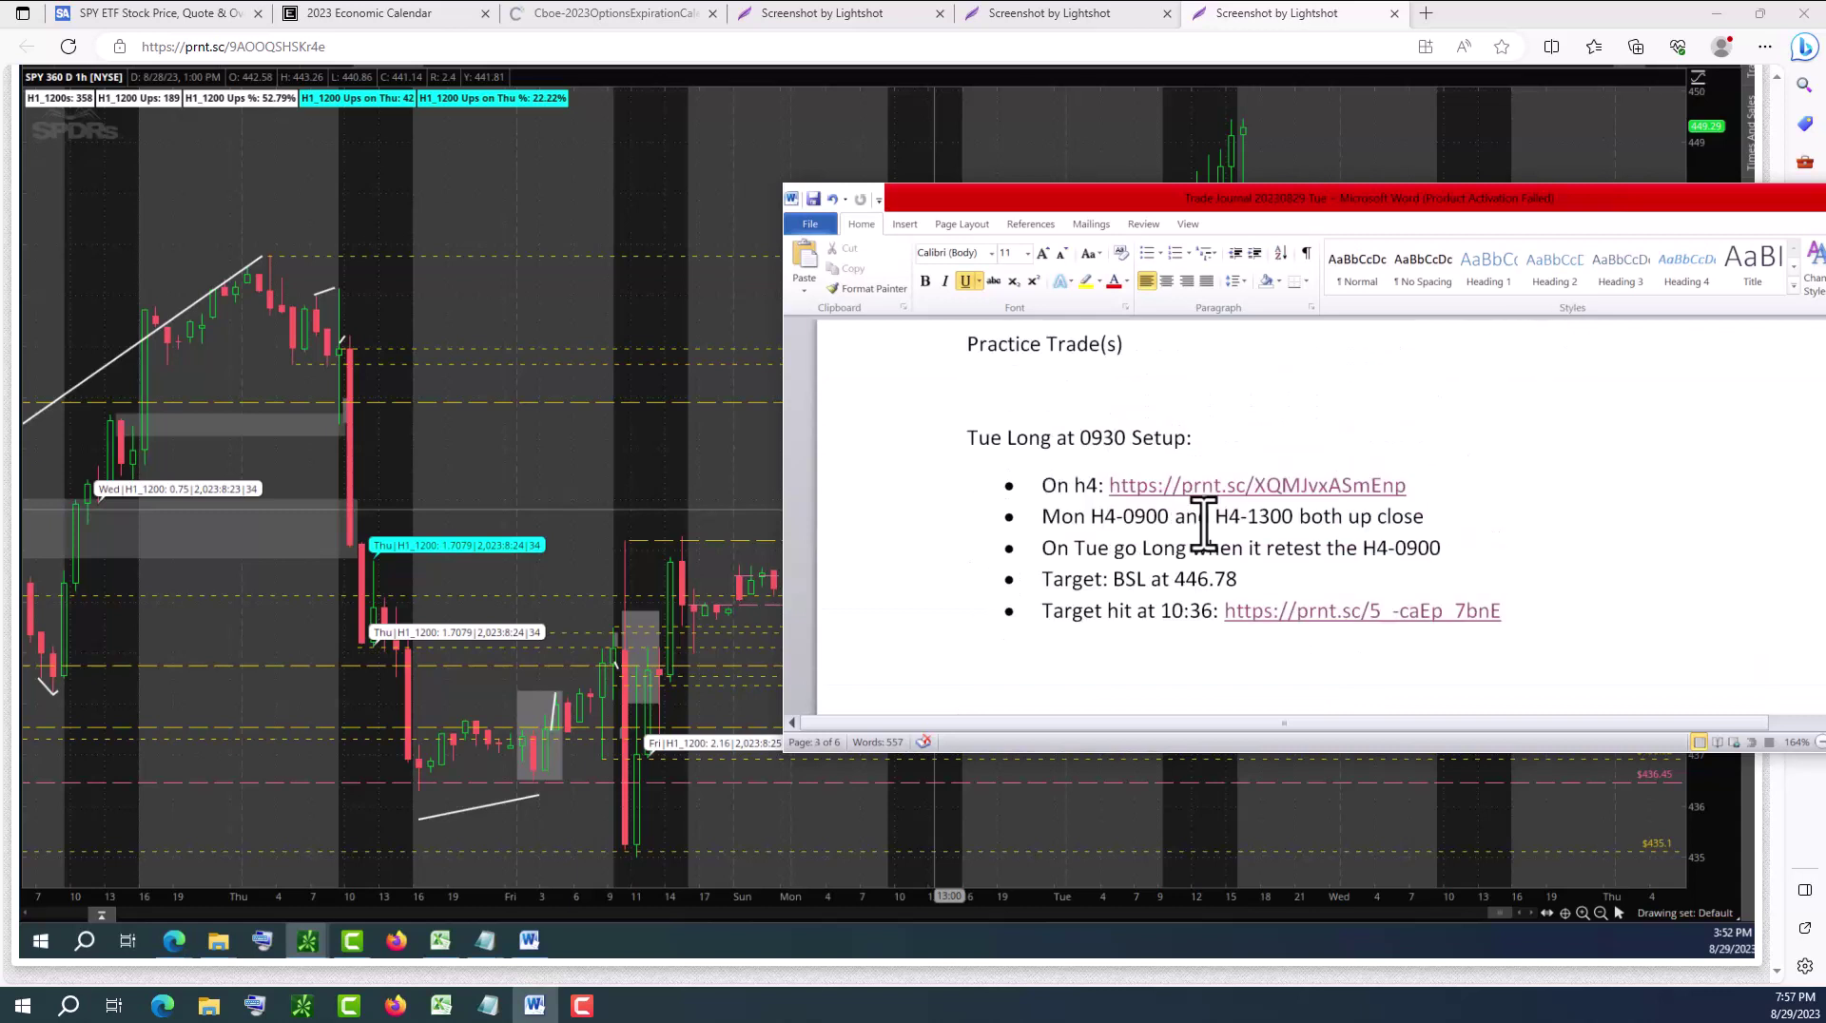
left_click_drag(1550, 201, 1276, 201)
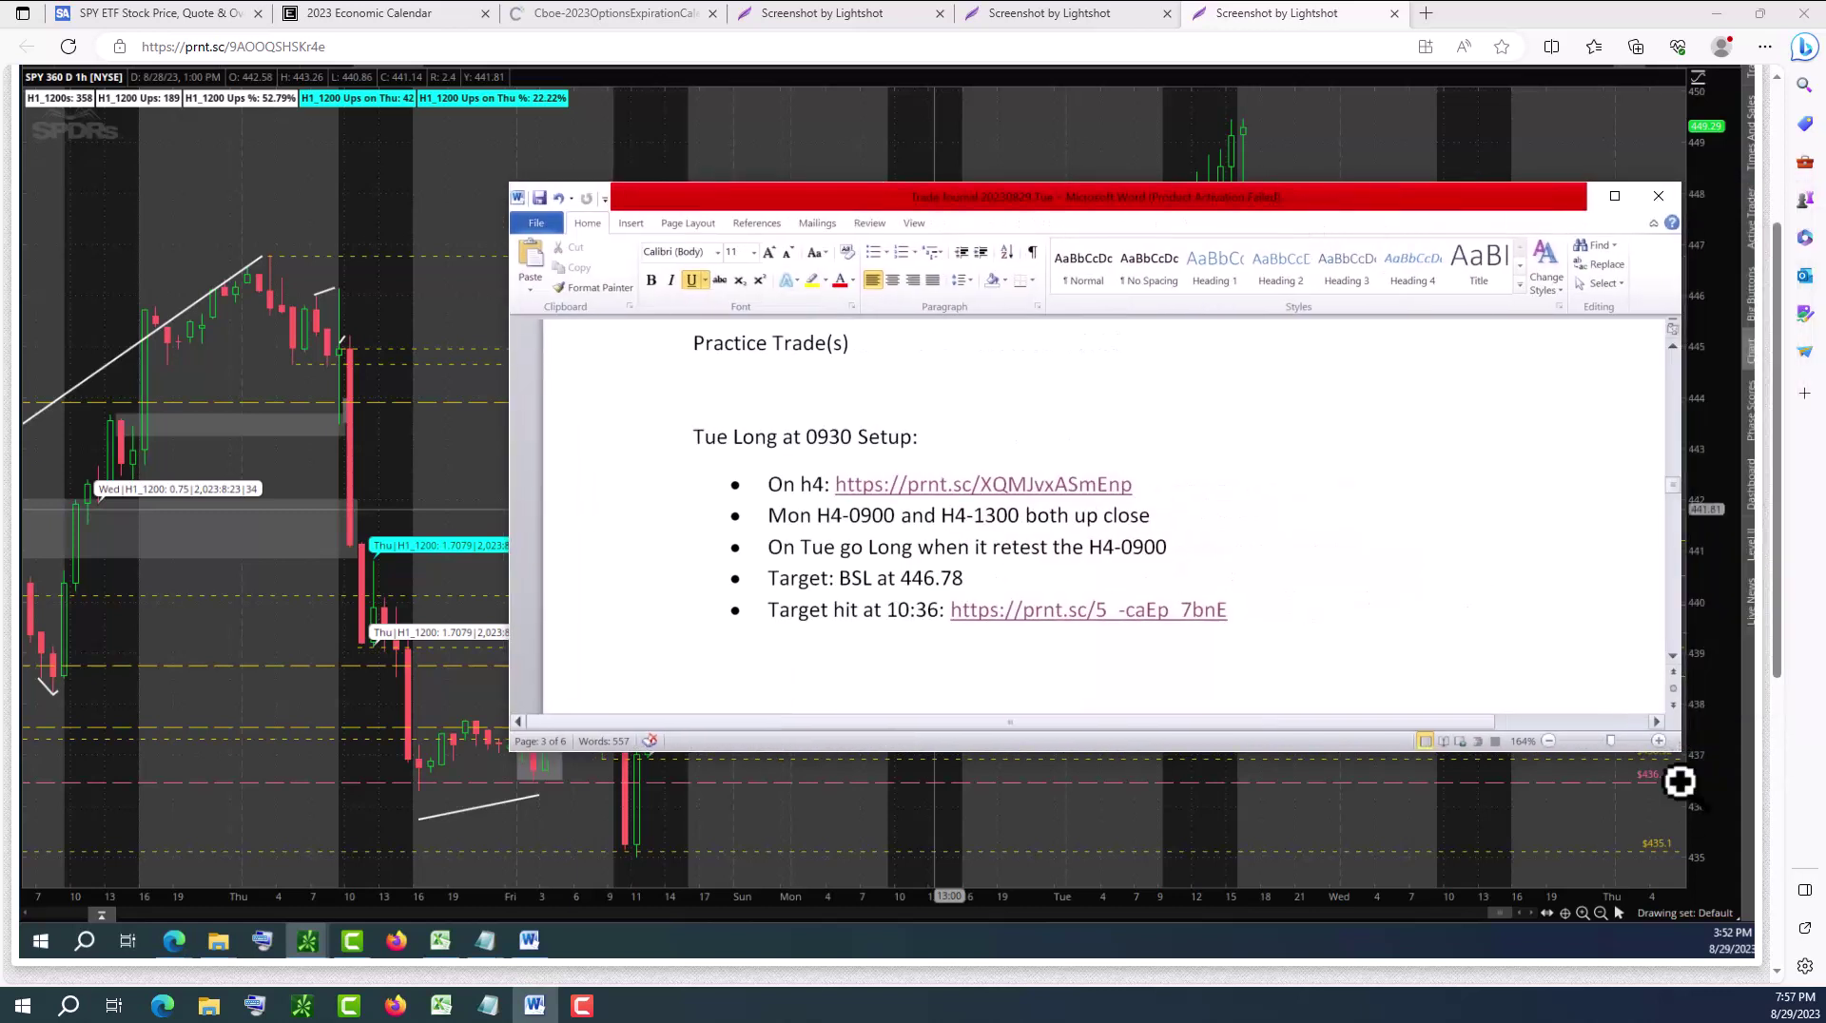
left_click_drag(1665, 750, 1806, 869)
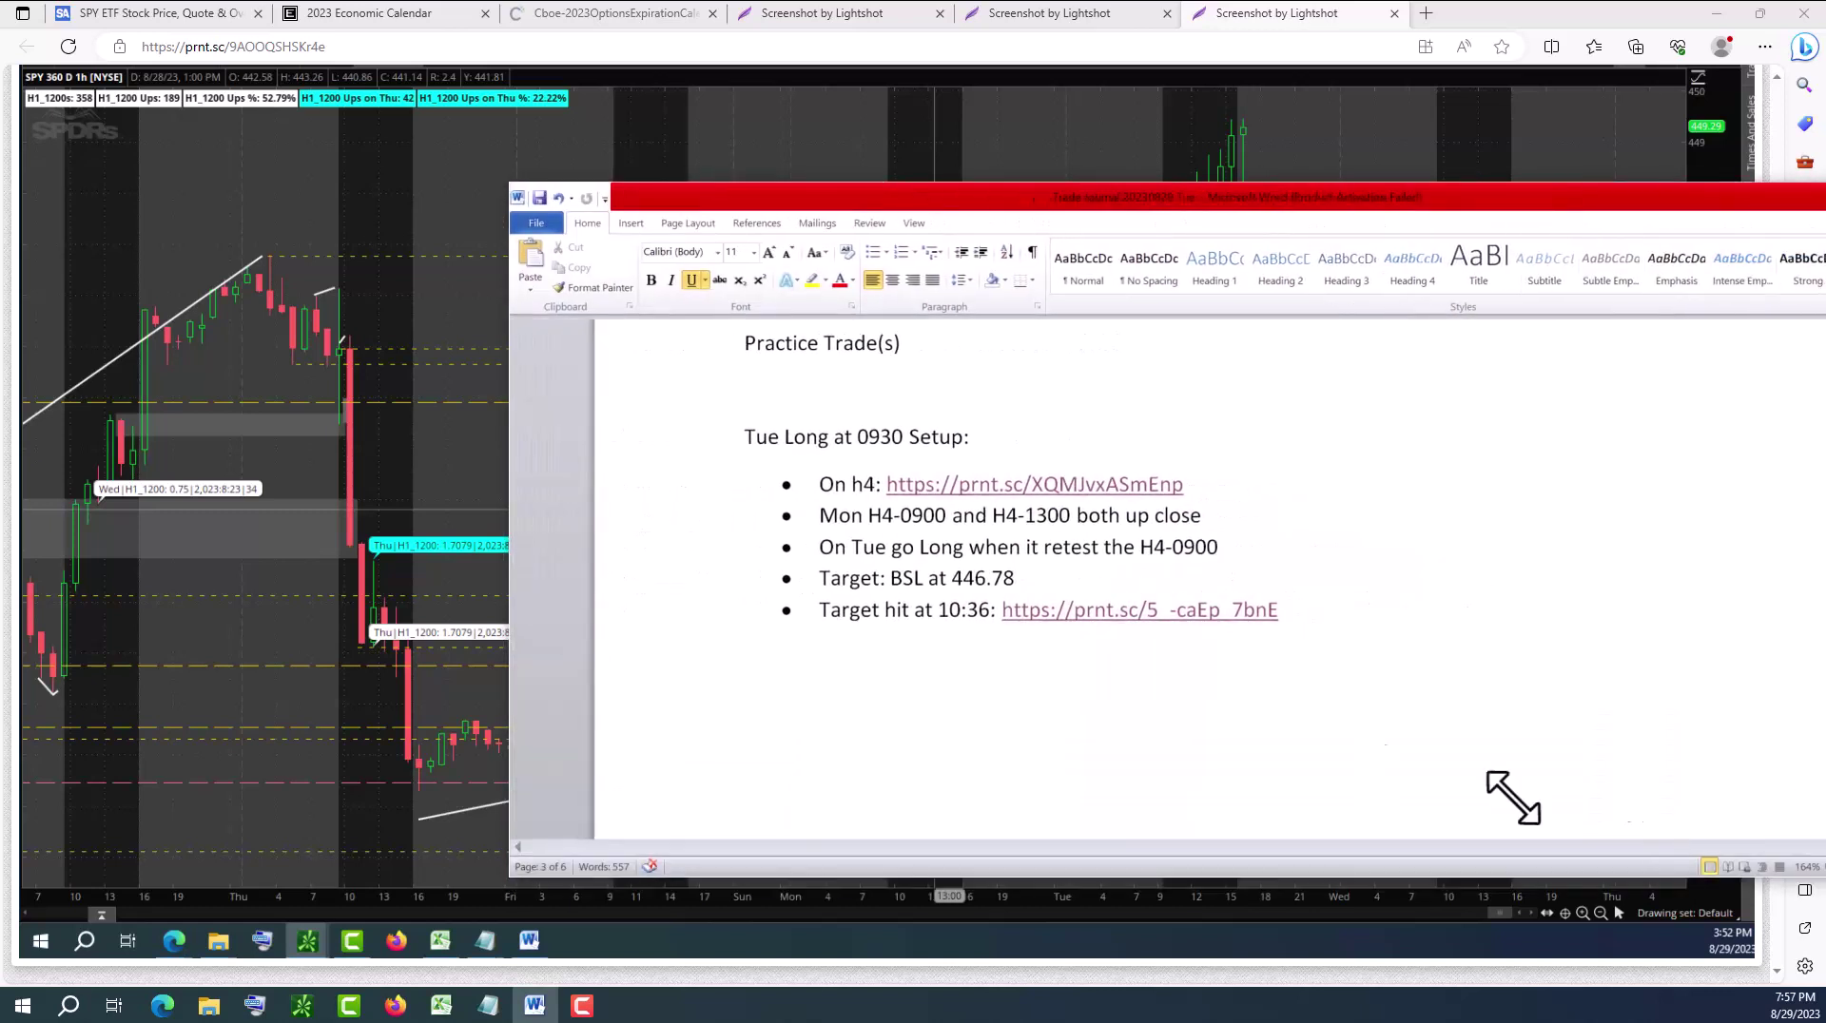
Remove the "Long:" line and blank space above the "On h1" link, making that link the last bullet of the Tuesday setup list
scroll(1071, 713, "down", 3)
scroll(1071, 713, "down", 5)
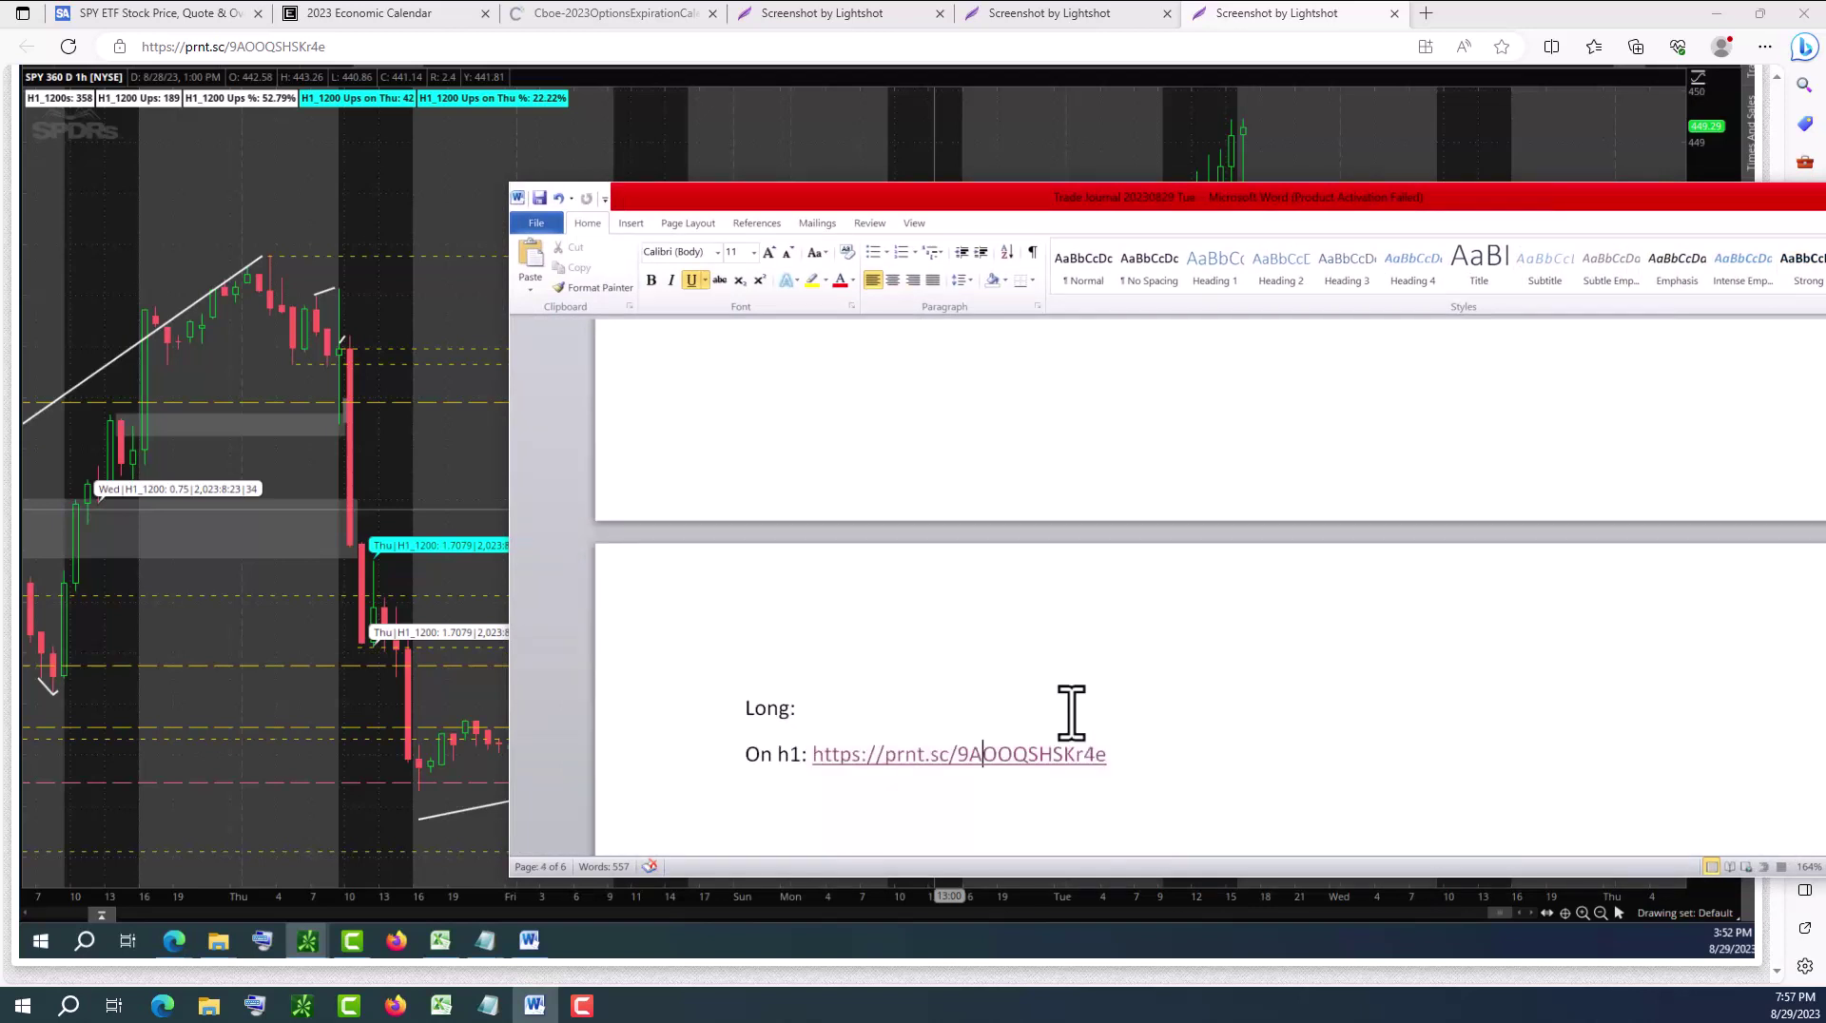
left_click(745, 756)
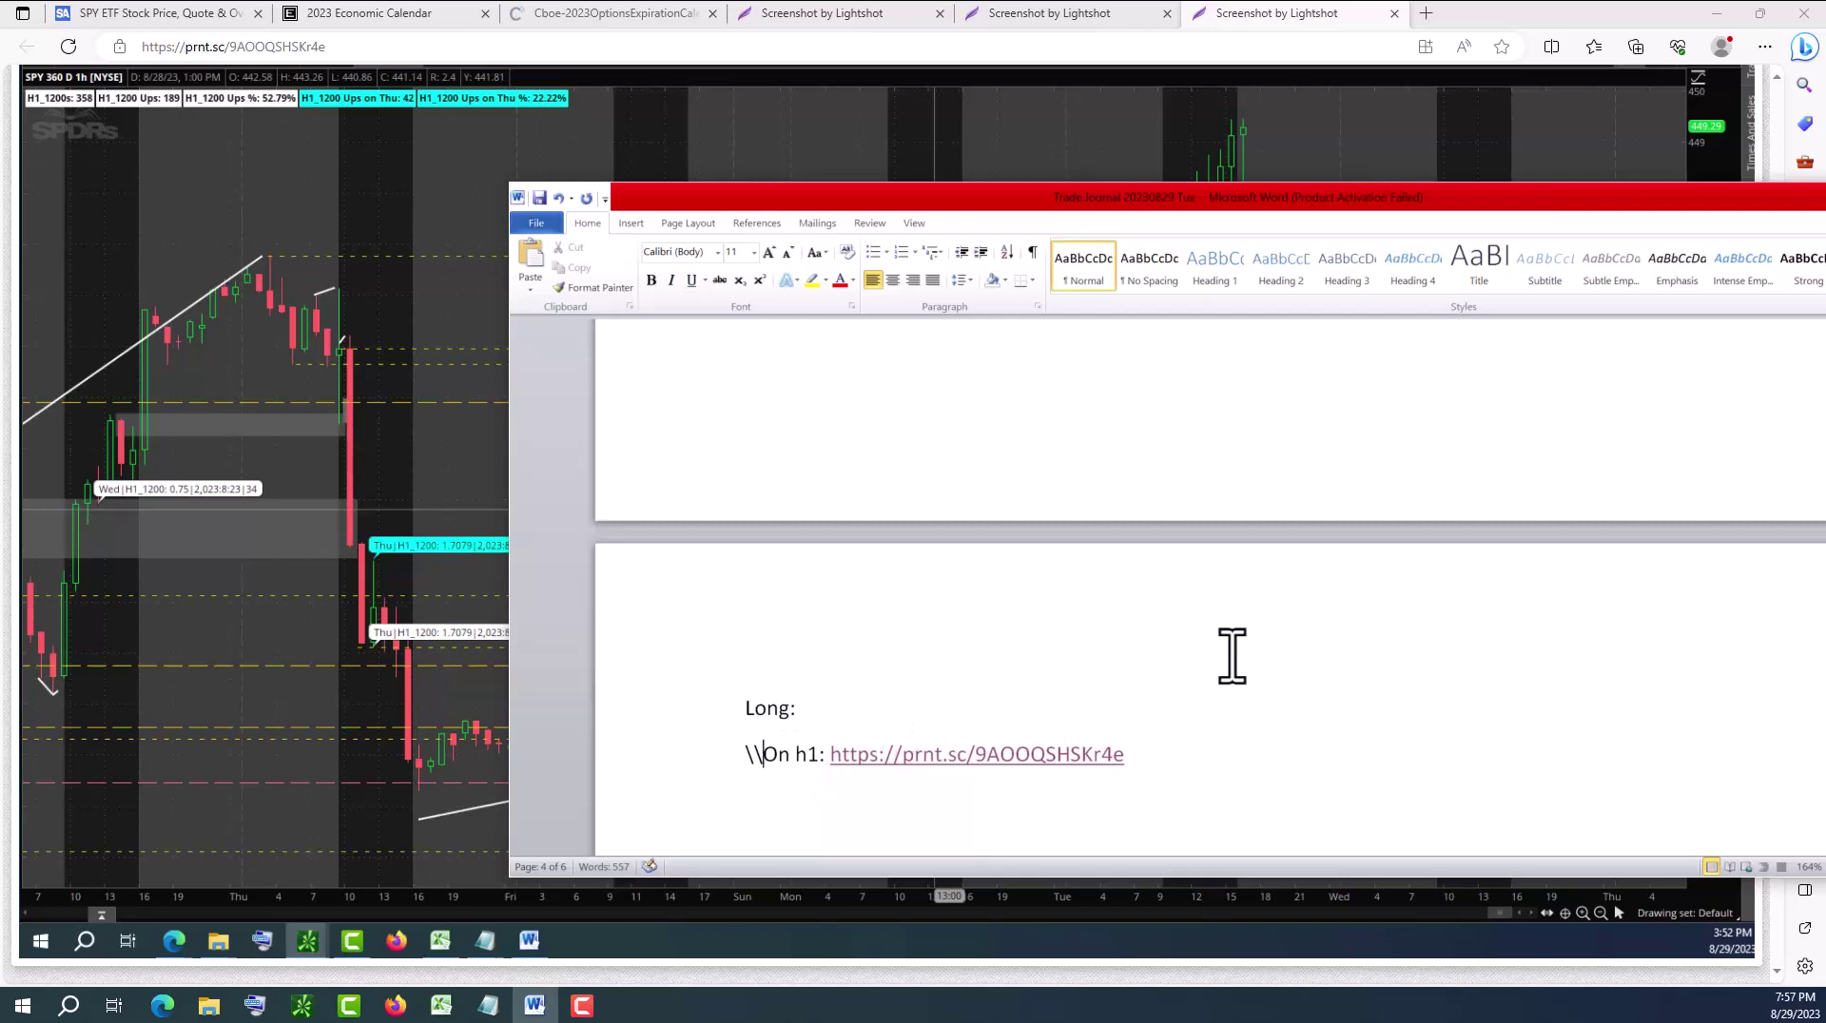
key("BackSpace")
key("BackSpace")
key("BackSpace")
key("BackSpace")
key("BackSpace")
key("BackSpace")
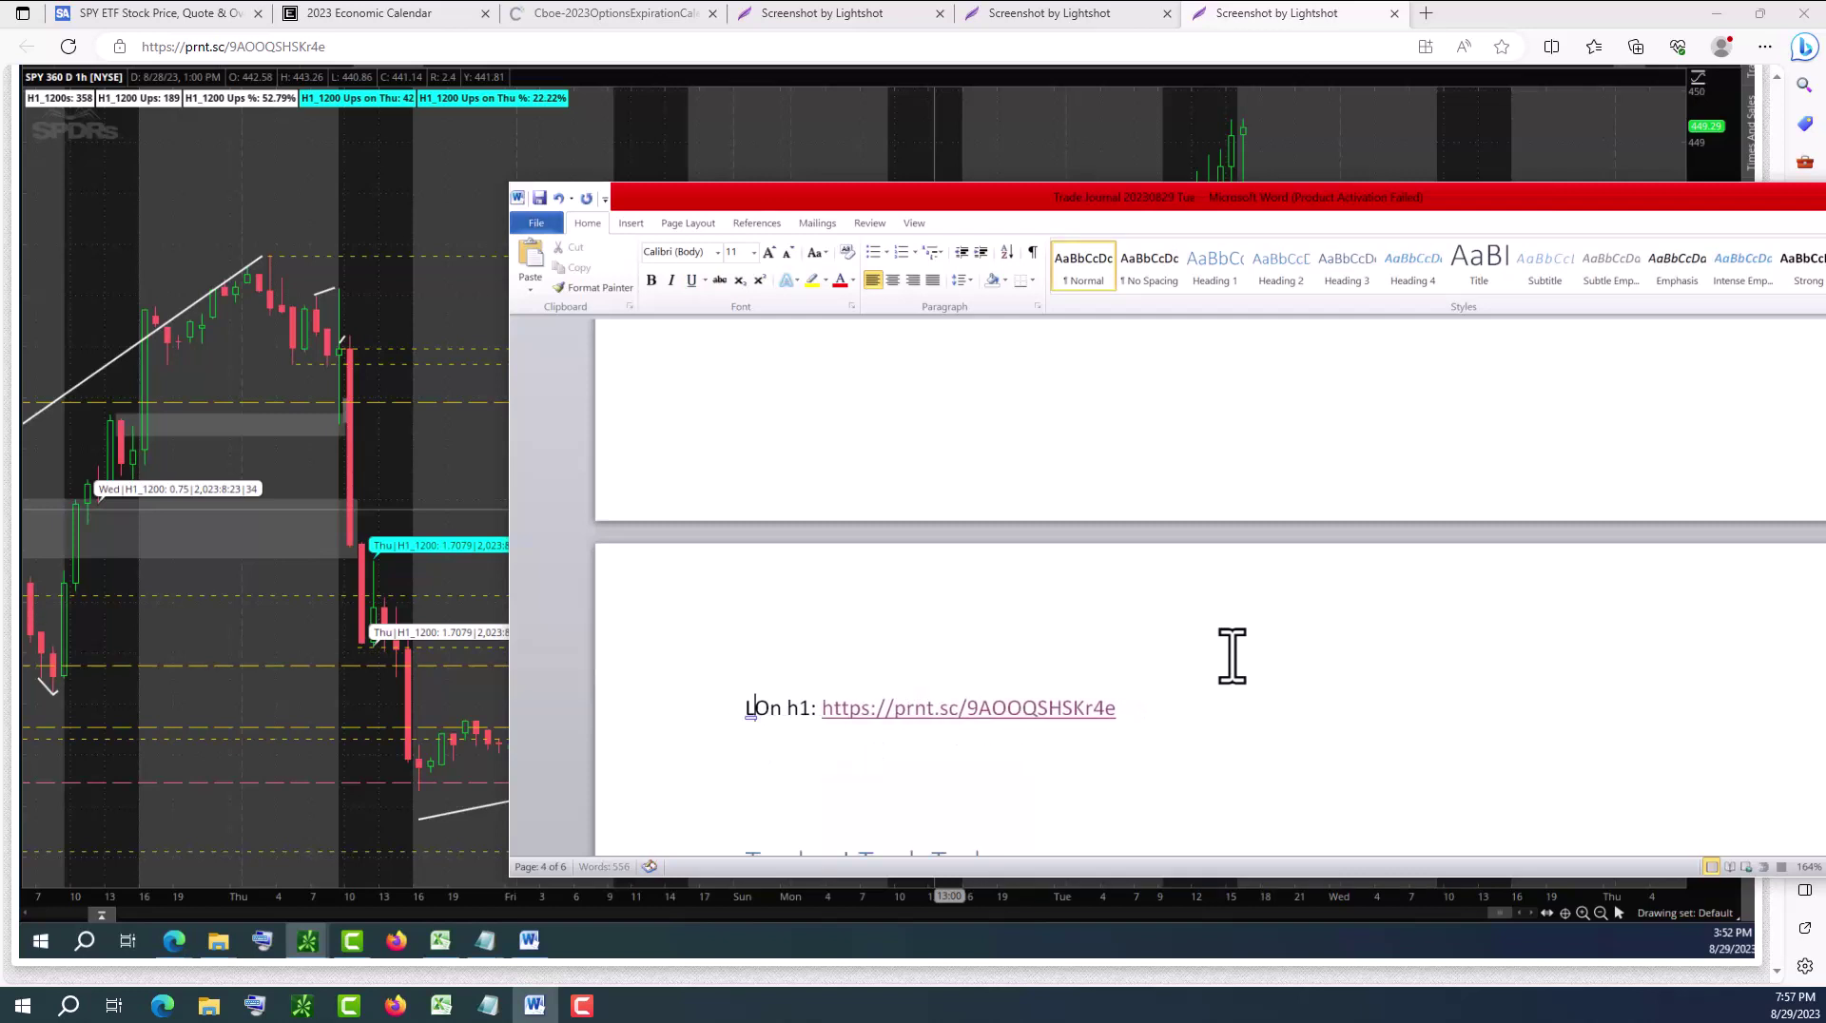
scroll(1231, 656, "up", 4)
key("BackSpace")
key("BackSpace")
key("BackSpace")
key("BackSpace")
key("BackSpace")
key("BackSpace")
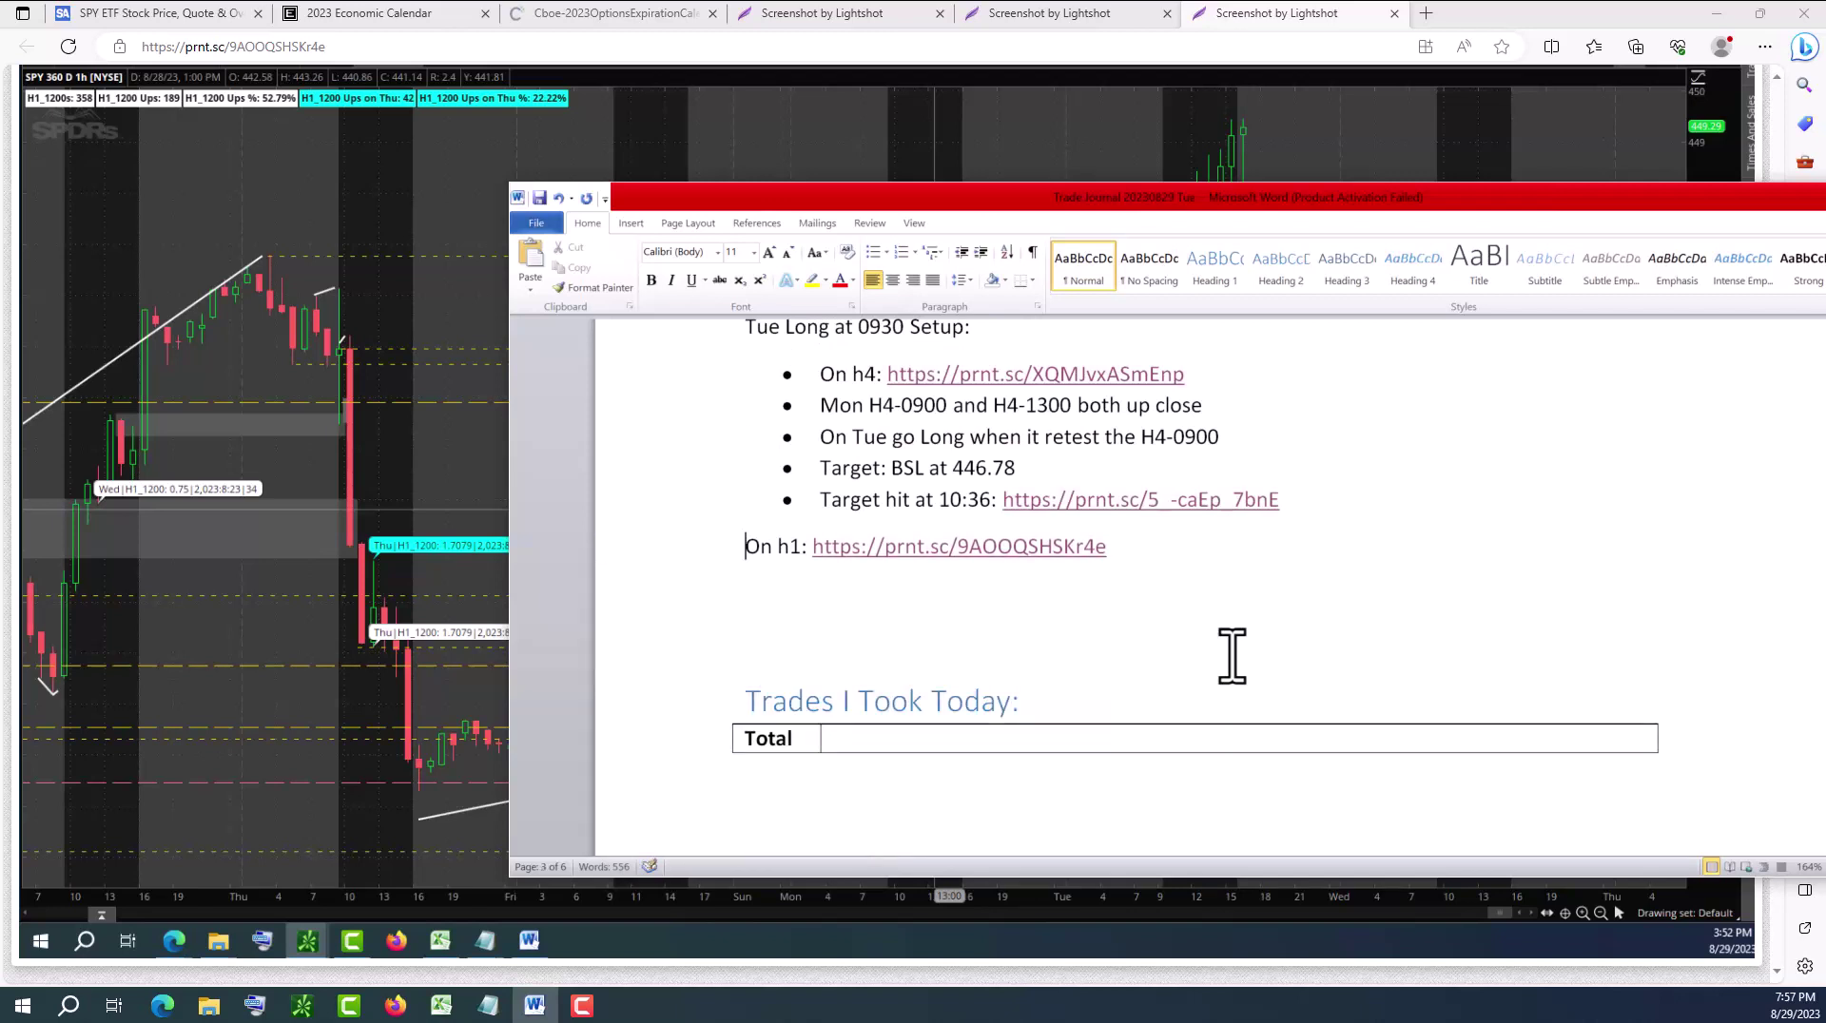
key("Return")
Extend the setup heading to read "Tue Long at 0930 Setup | LRLR:"
scroll(1228, 653, "up", 2)
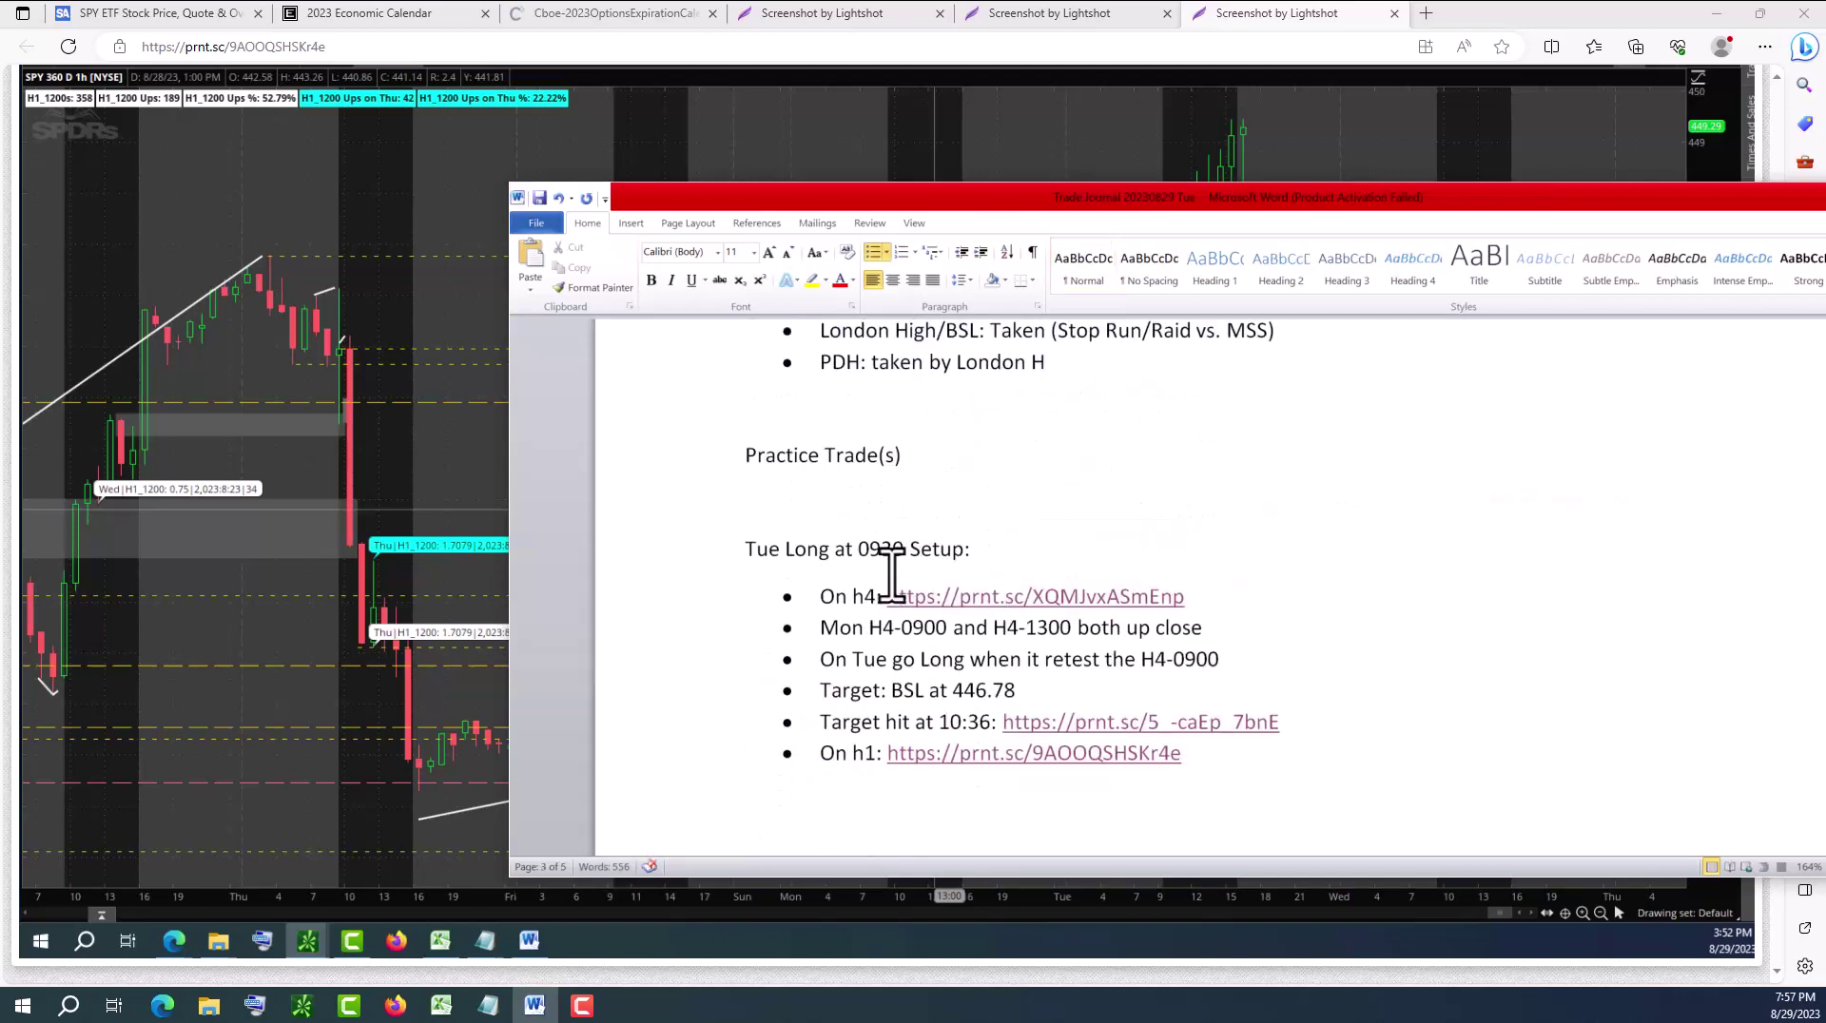
left_click(972, 550)
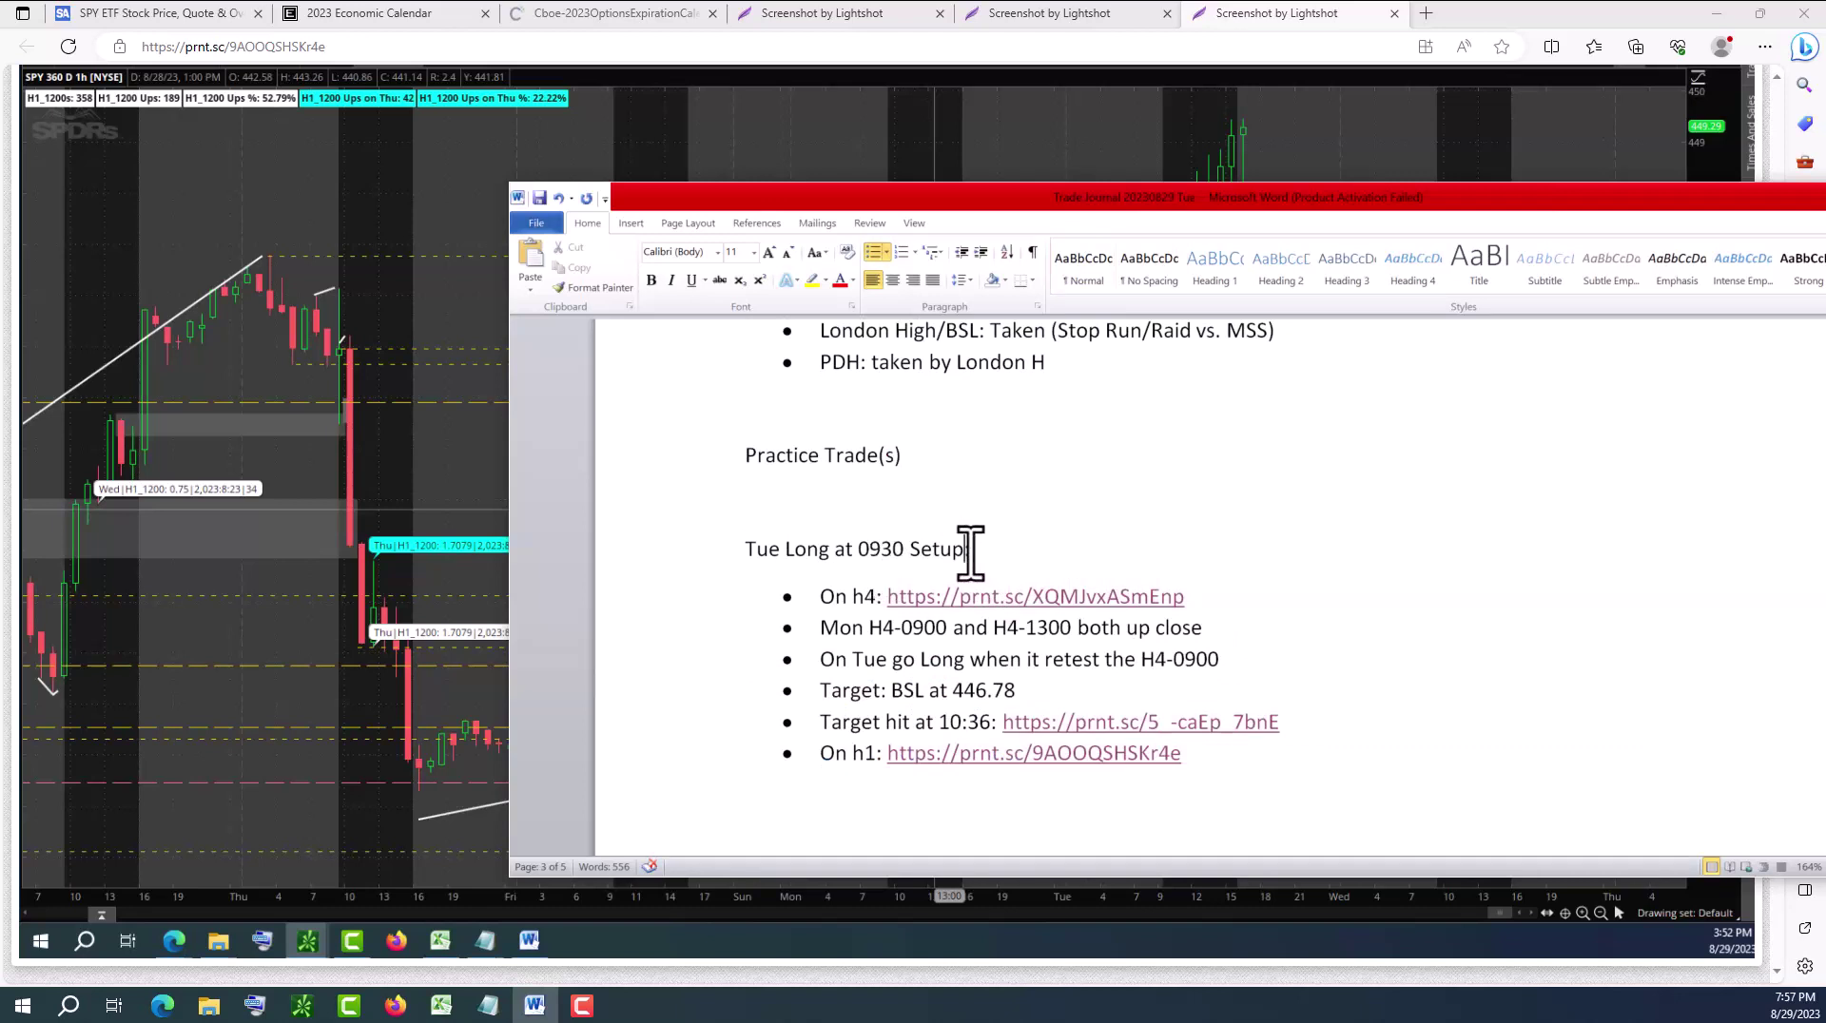
type("| LR")
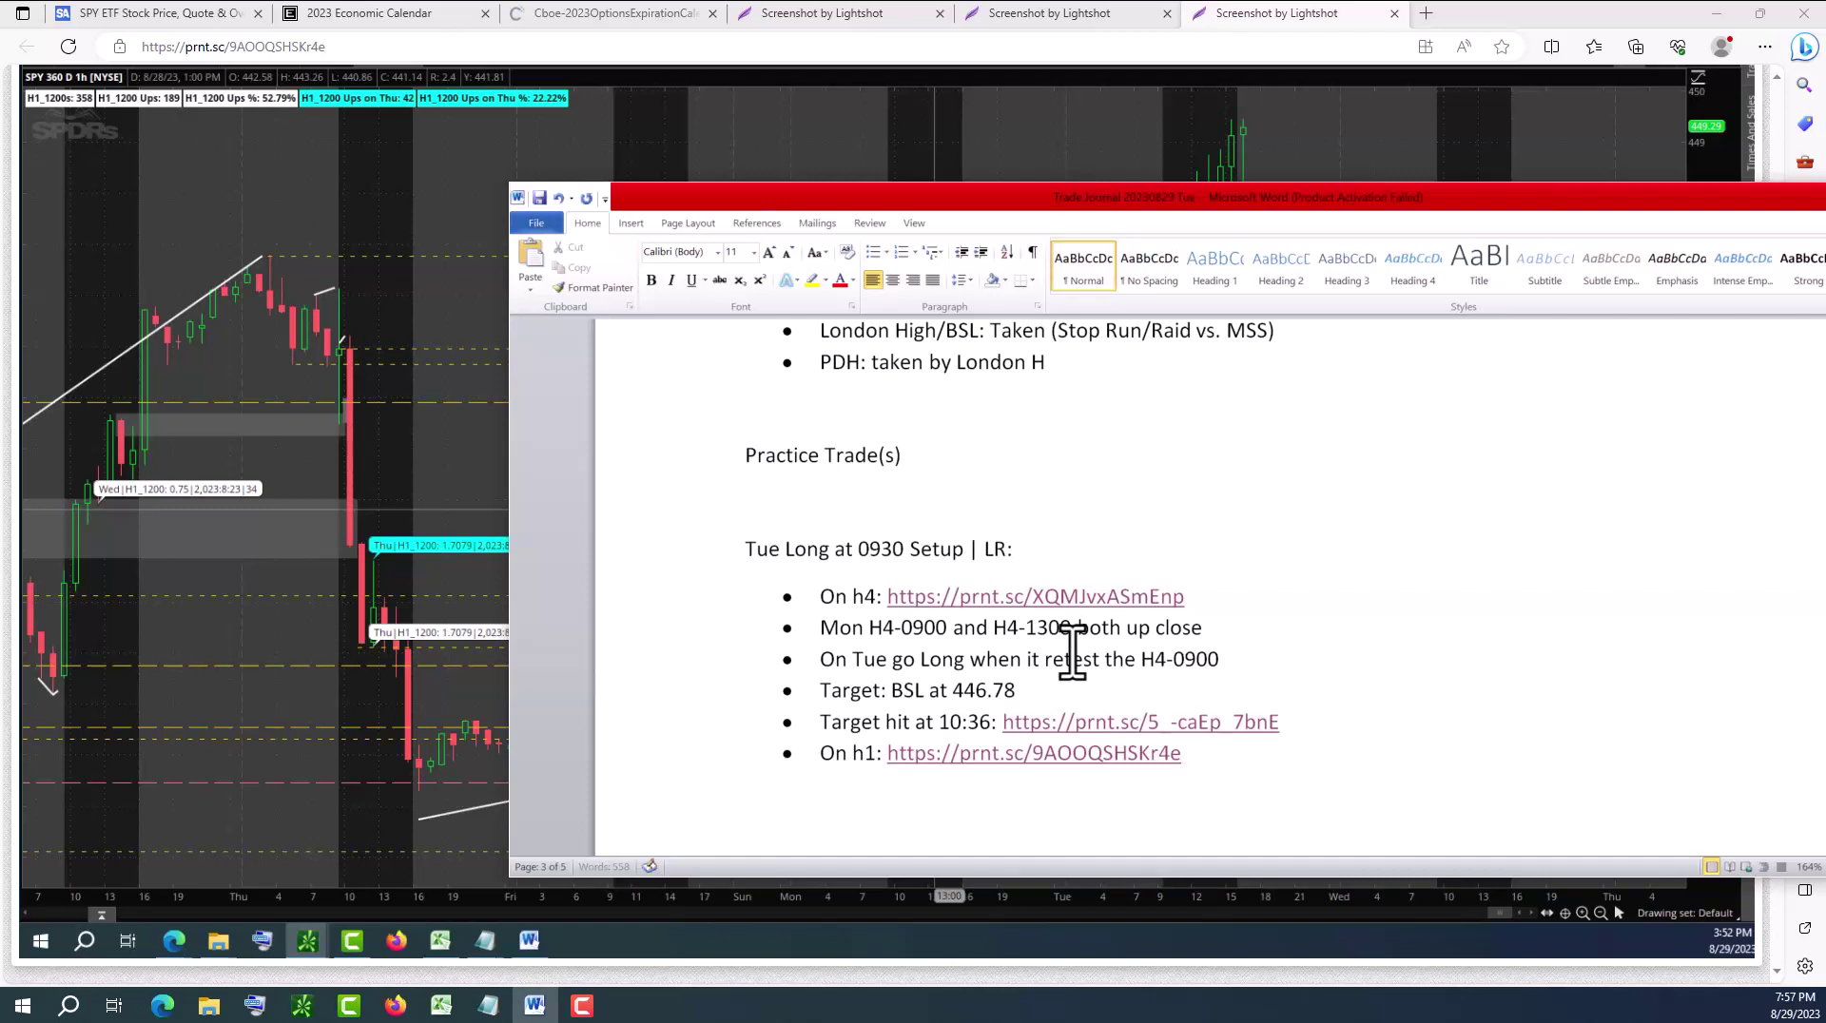
type("Lr")
key("BackSpace")
type("R")
Relabel the last bullet as "On h1 | OB+FVG Retest:" and clear the journal off the annotated screenshot
scroll(1078, 638, "down", 2)
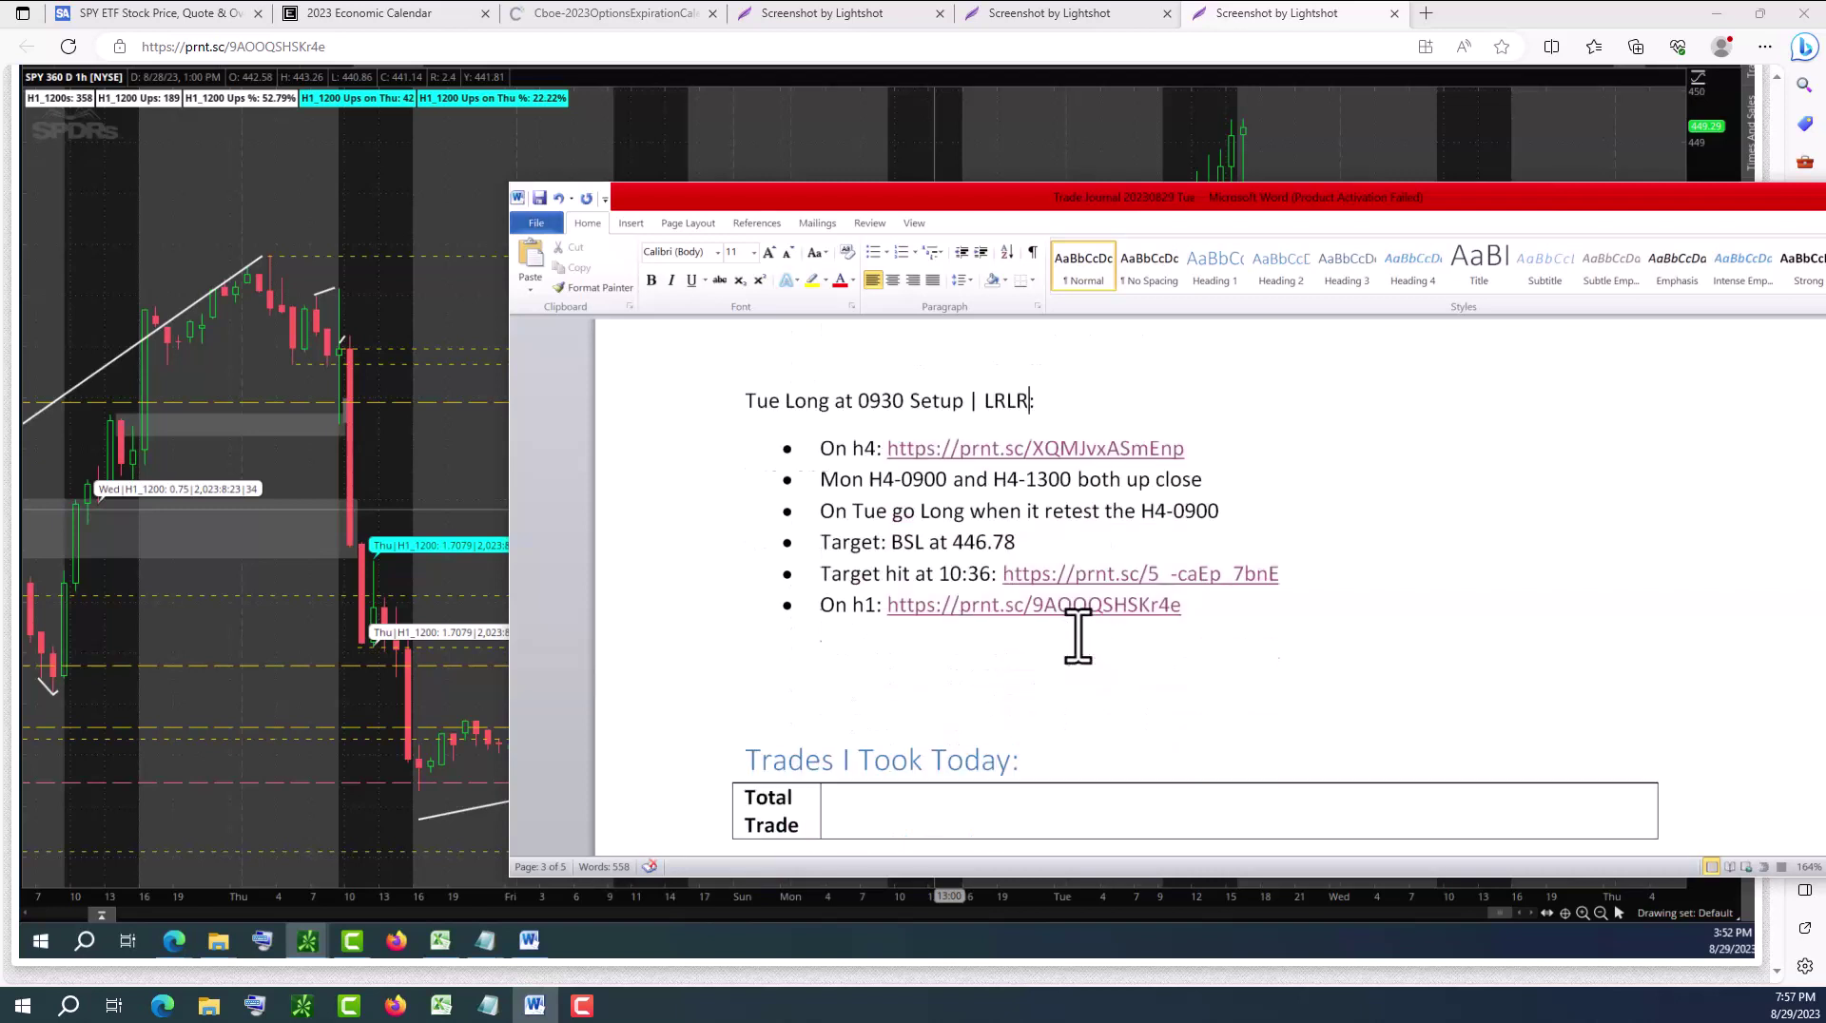
left_click(877, 623)
type("| O")
type("B")
type("+FF")
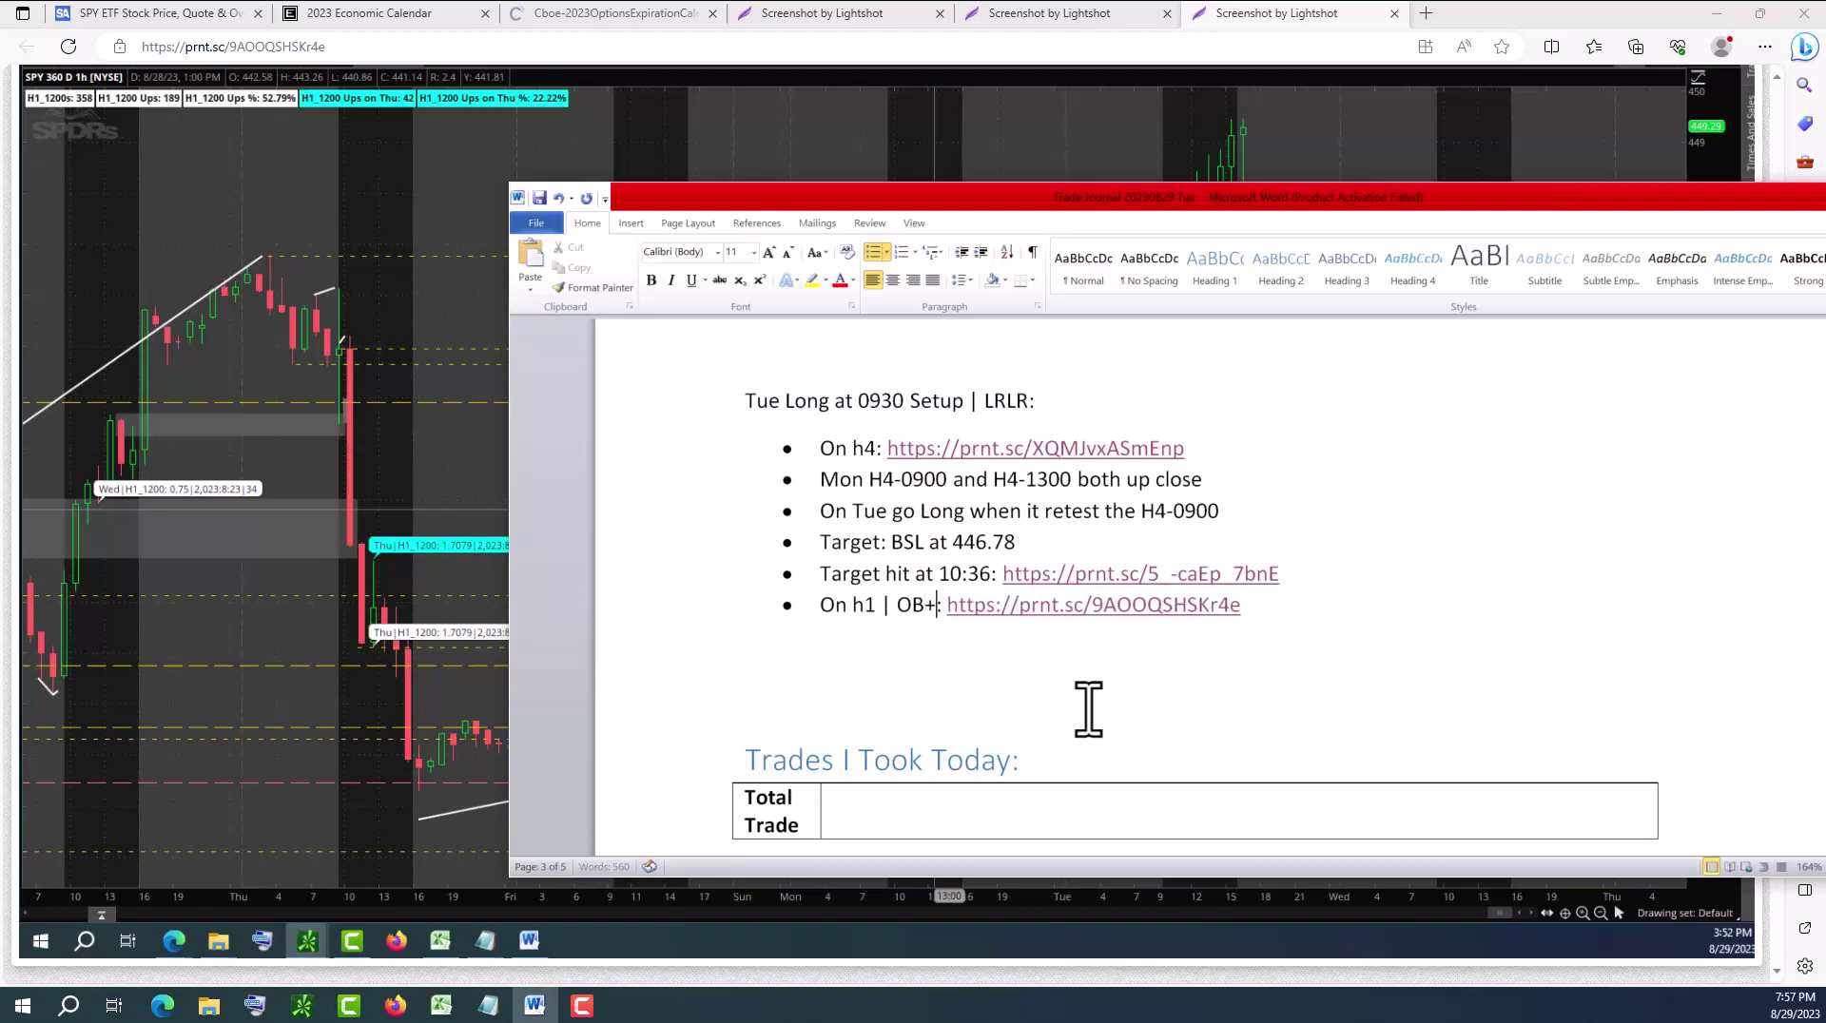
key("BackSpace")
type("VG Retest")
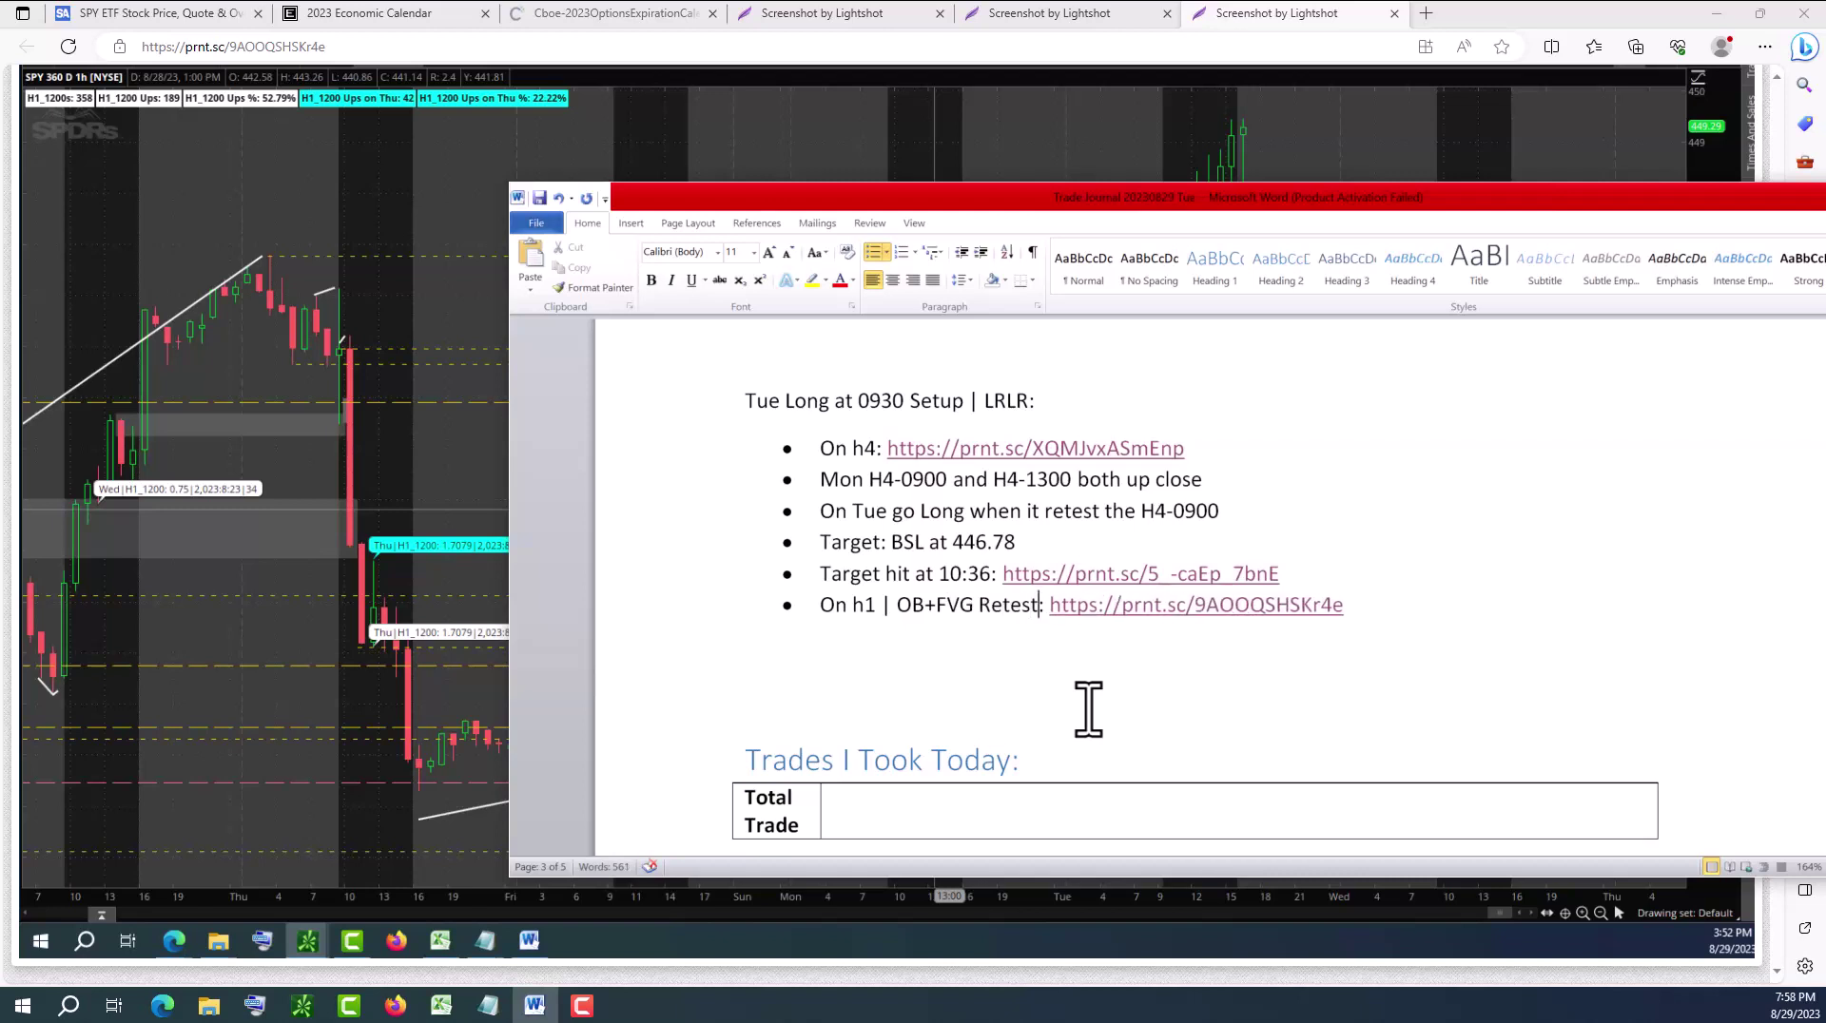
left_click_drag(1284, 198, 1825, 198)
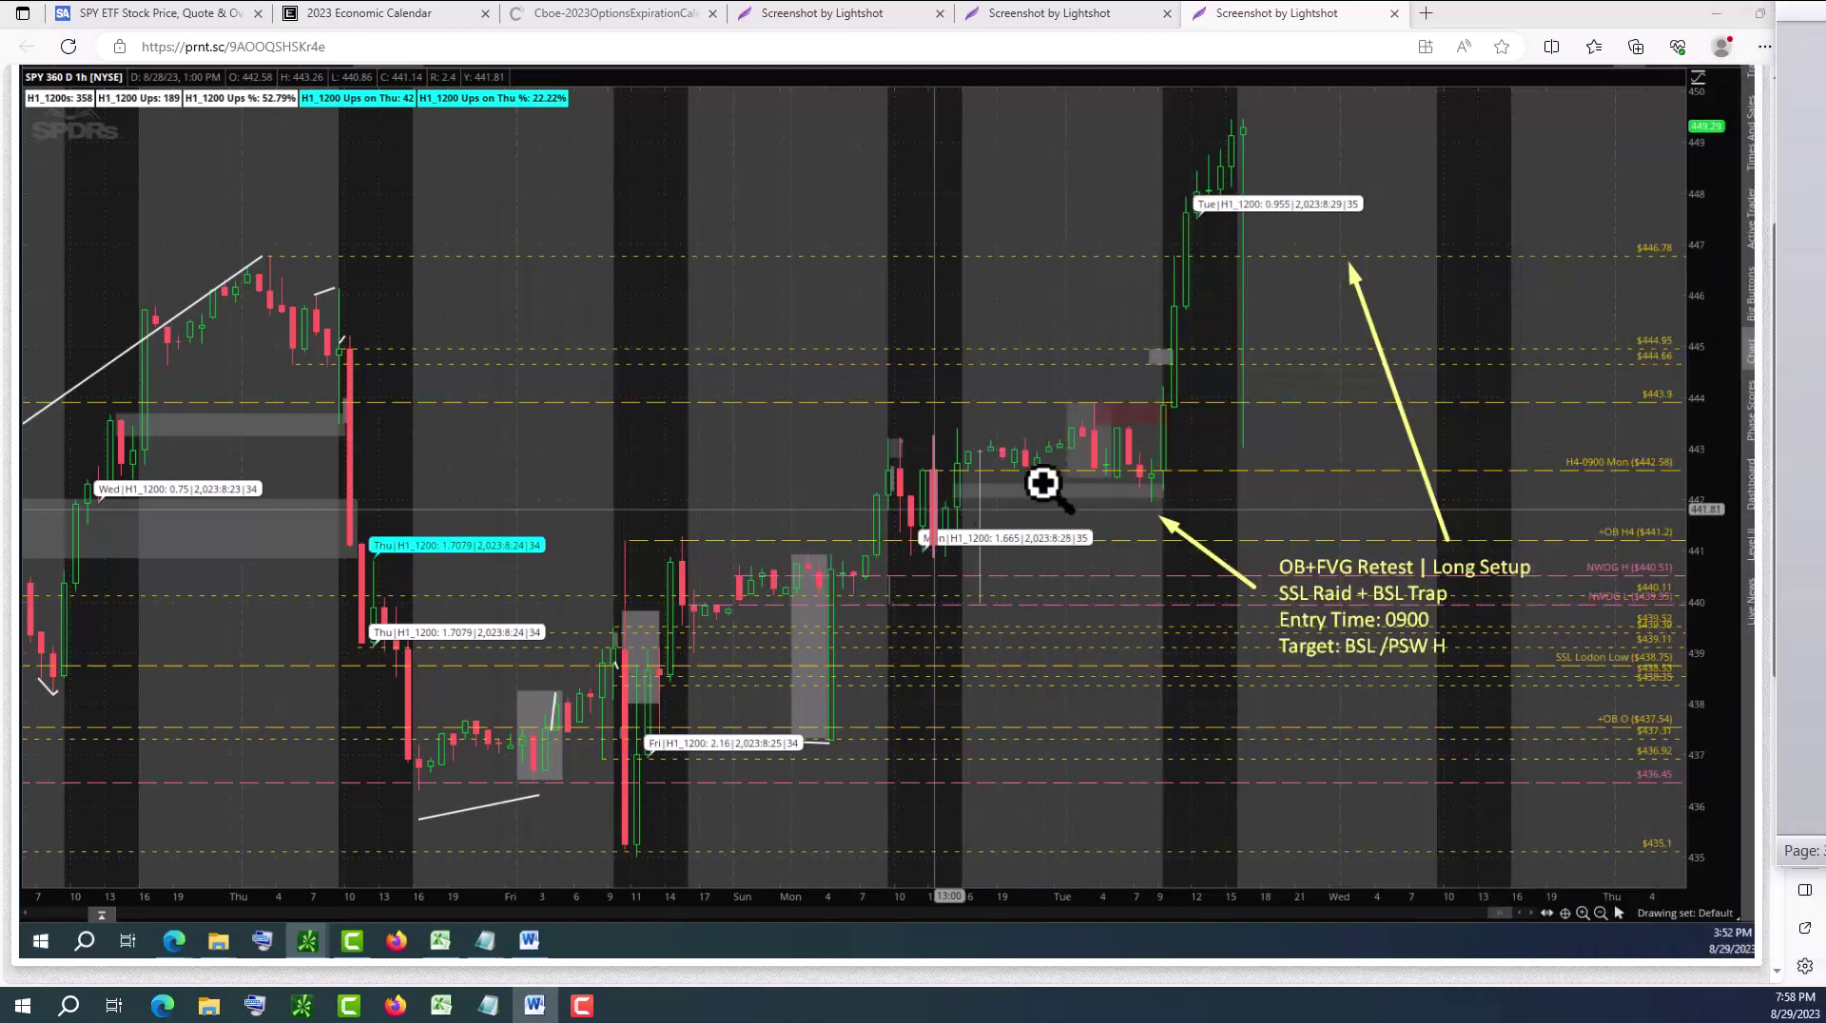
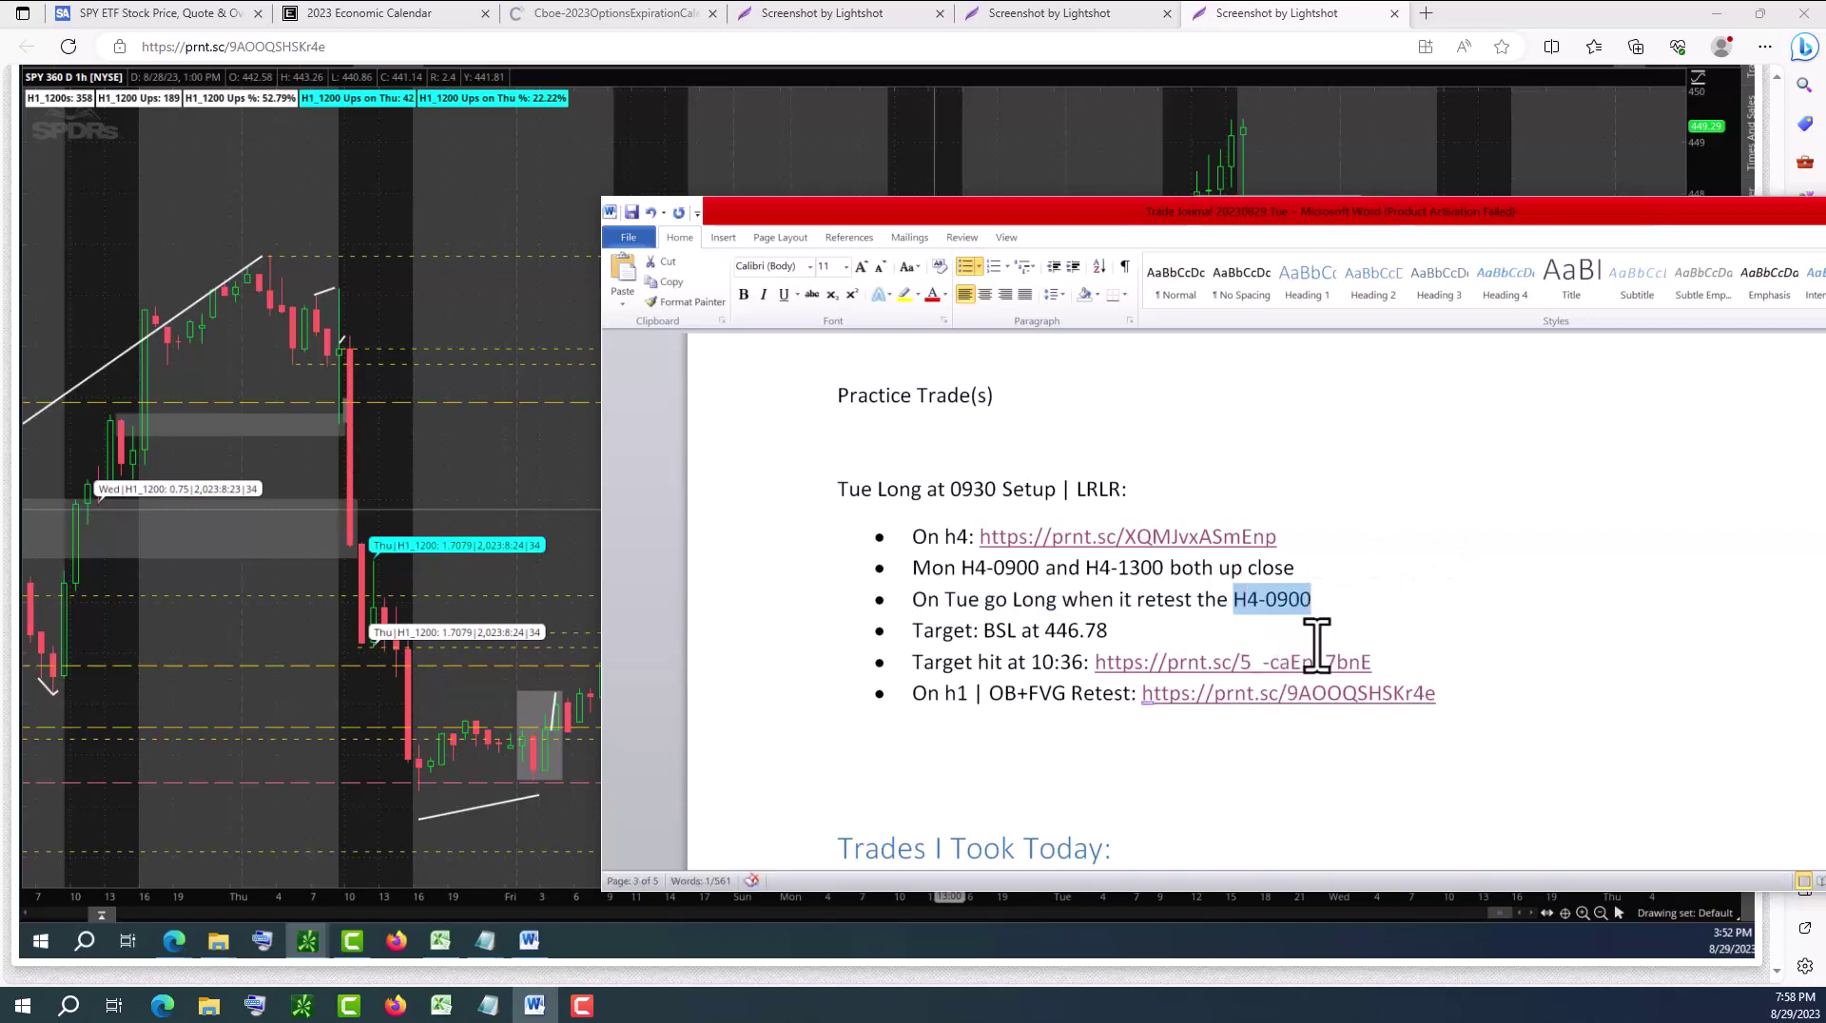
Add "Mon" to the end of the "On Tue go Long when it retest the H4-0900" bullet
left_click(1418, 654)
type("on")
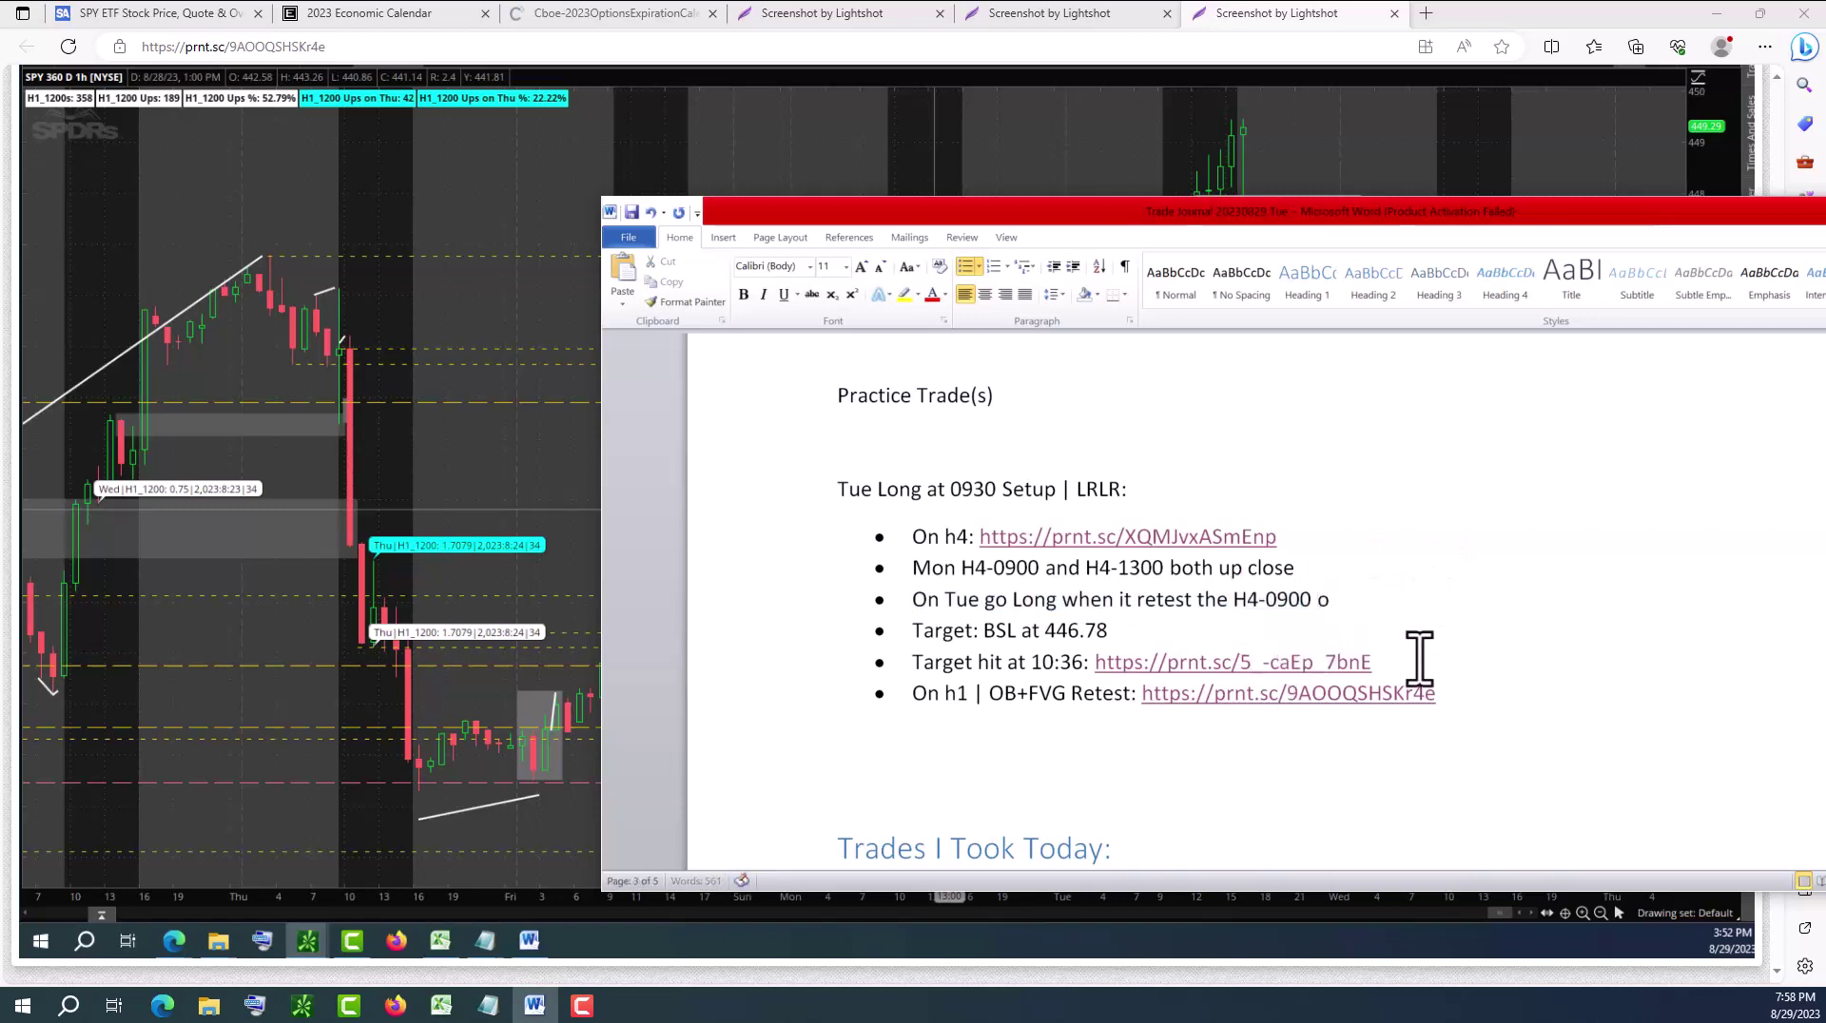
key("BackSpace")
key("BackSpace")
type("Mon")
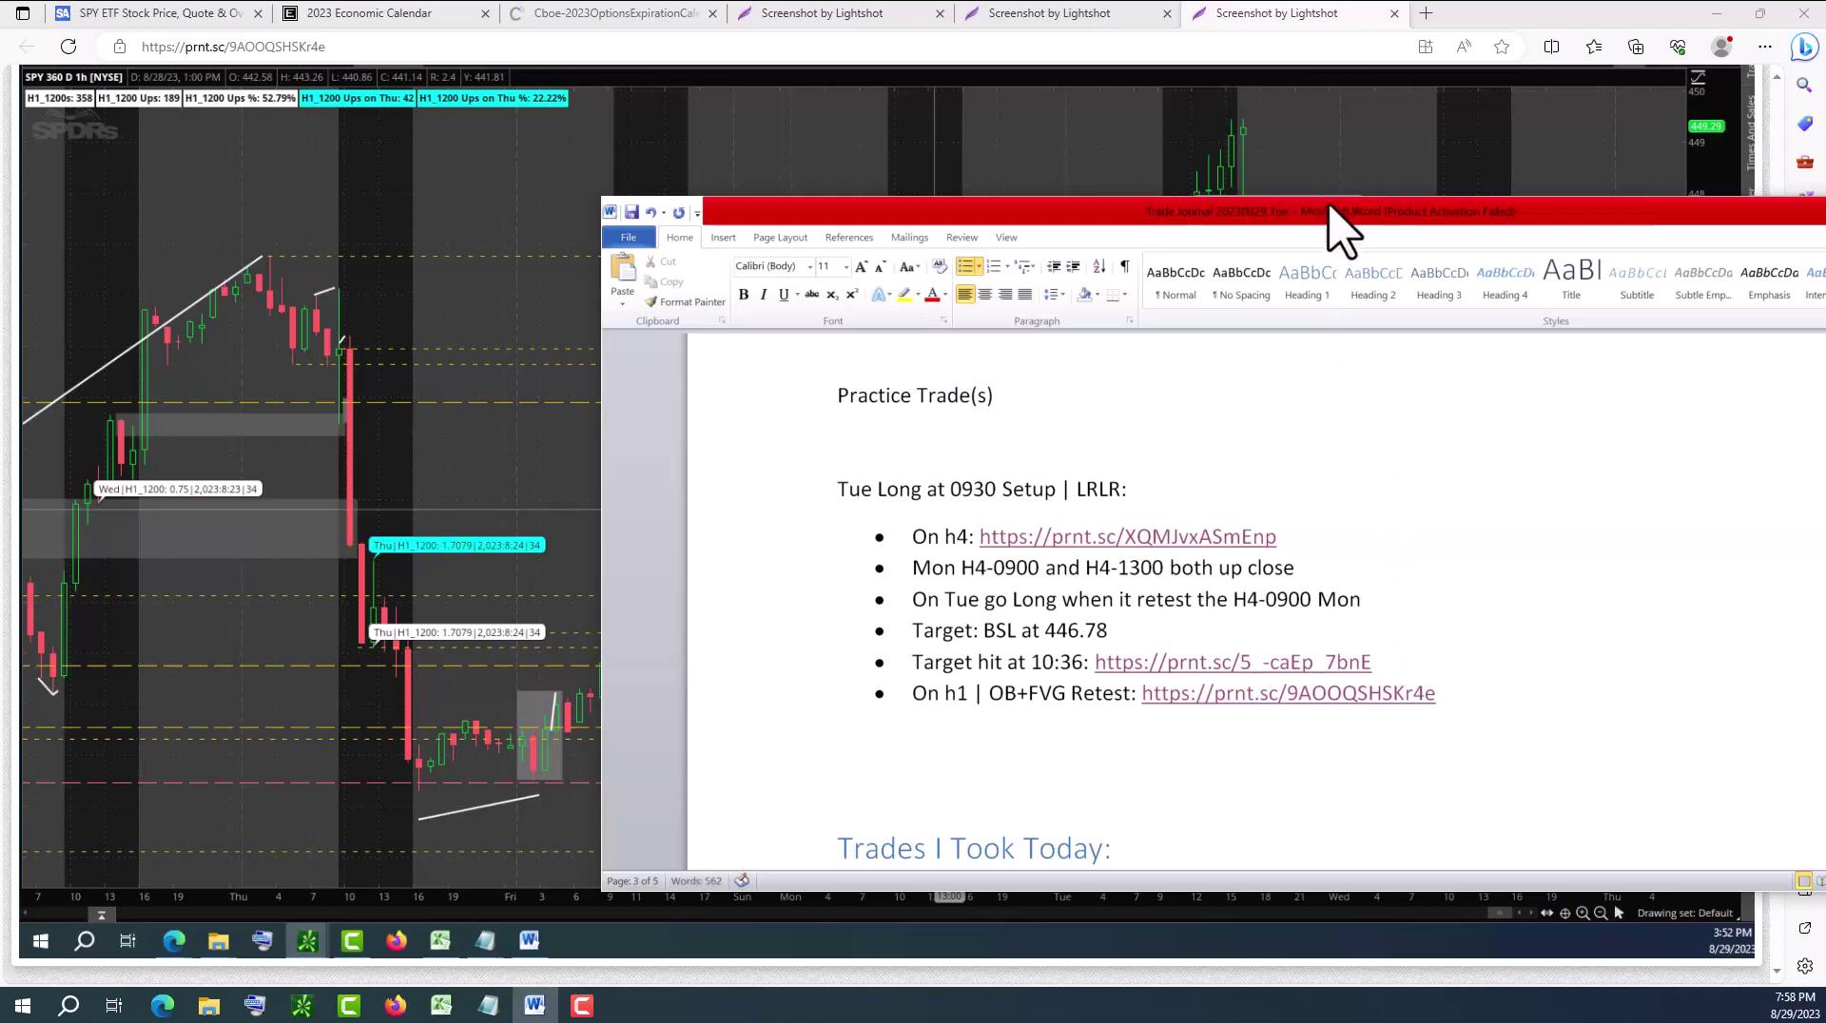
Move the journal aside to examine the annotated OB+FVG Retest chart, and bring the setup notes back into view
mouse_move(1331, 228)
left_mouse_down()
mouse_move(1618, 245)
mouse_move(1218, 269)
mouse_move(1392, 726)
left_mouse_up()
left_click_drag(1458, 843, 1825, 504)
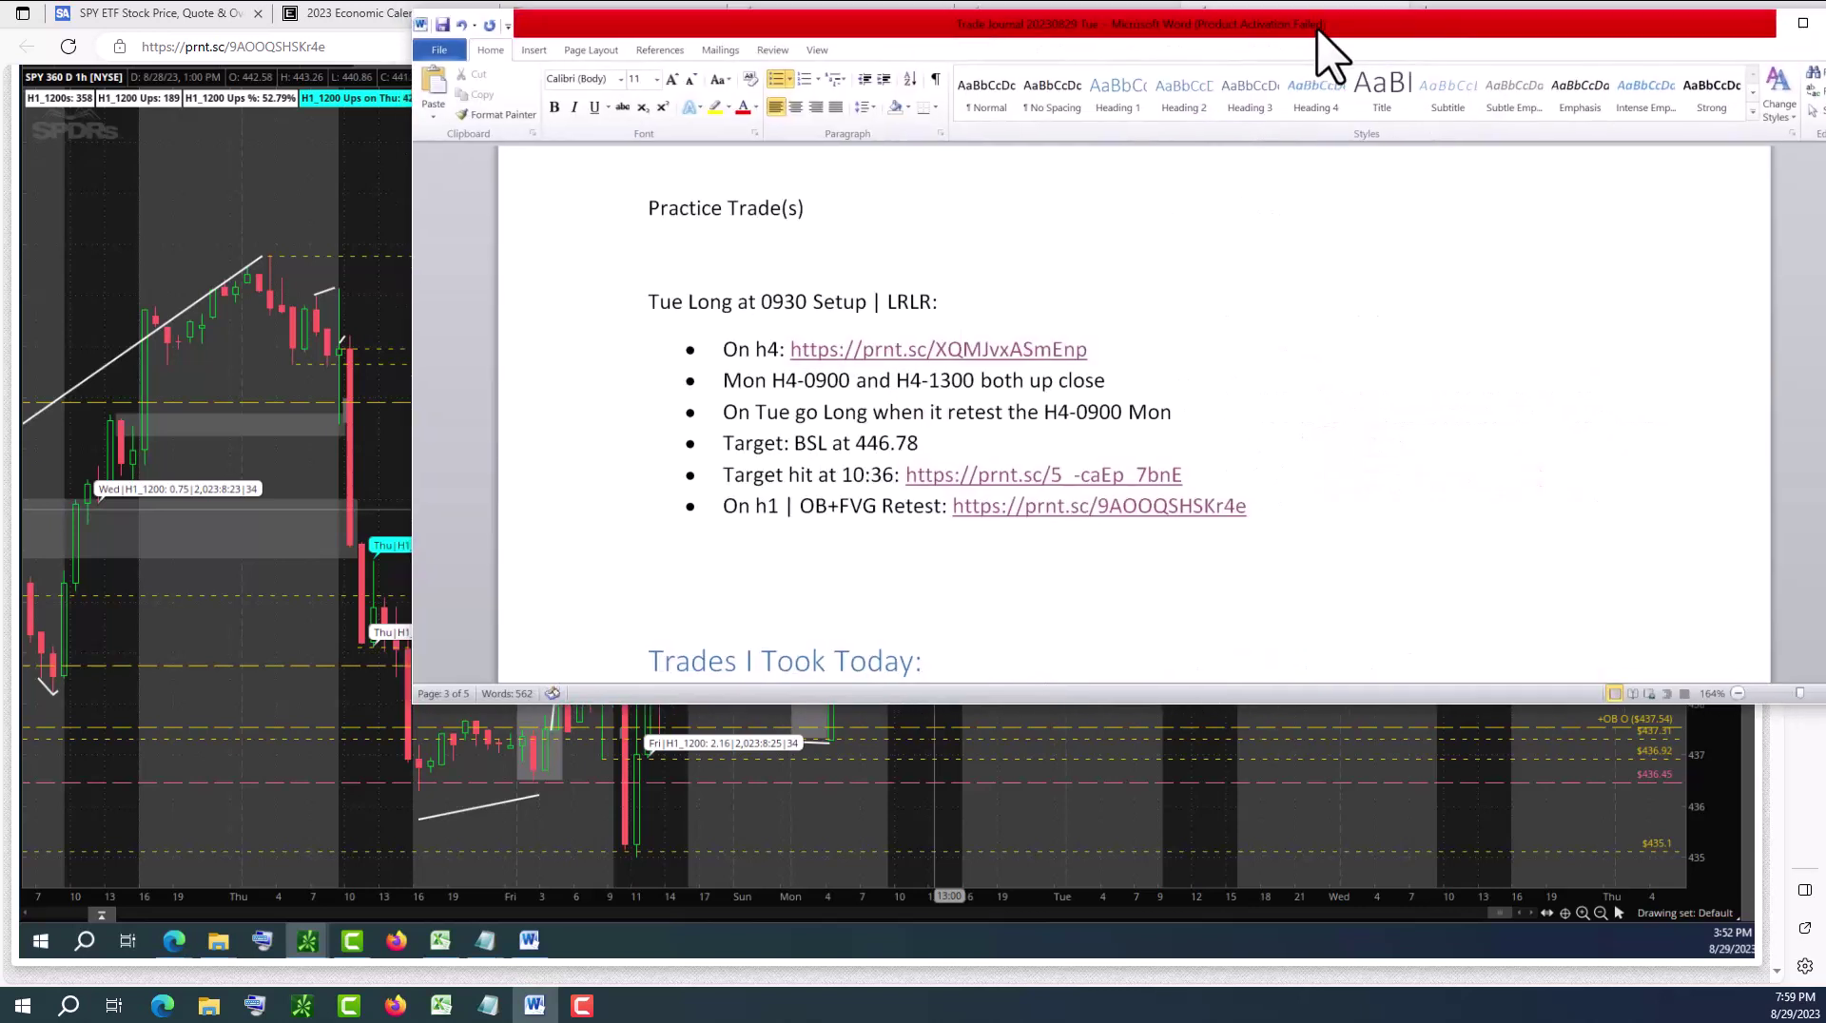
mouse_move(1333, 48)
left_mouse_down()
mouse_move(1488, 192)
mouse_move(1825, 358)
mouse_move(1761, 285)
mouse_move(1825, 290)
left_mouse_up()
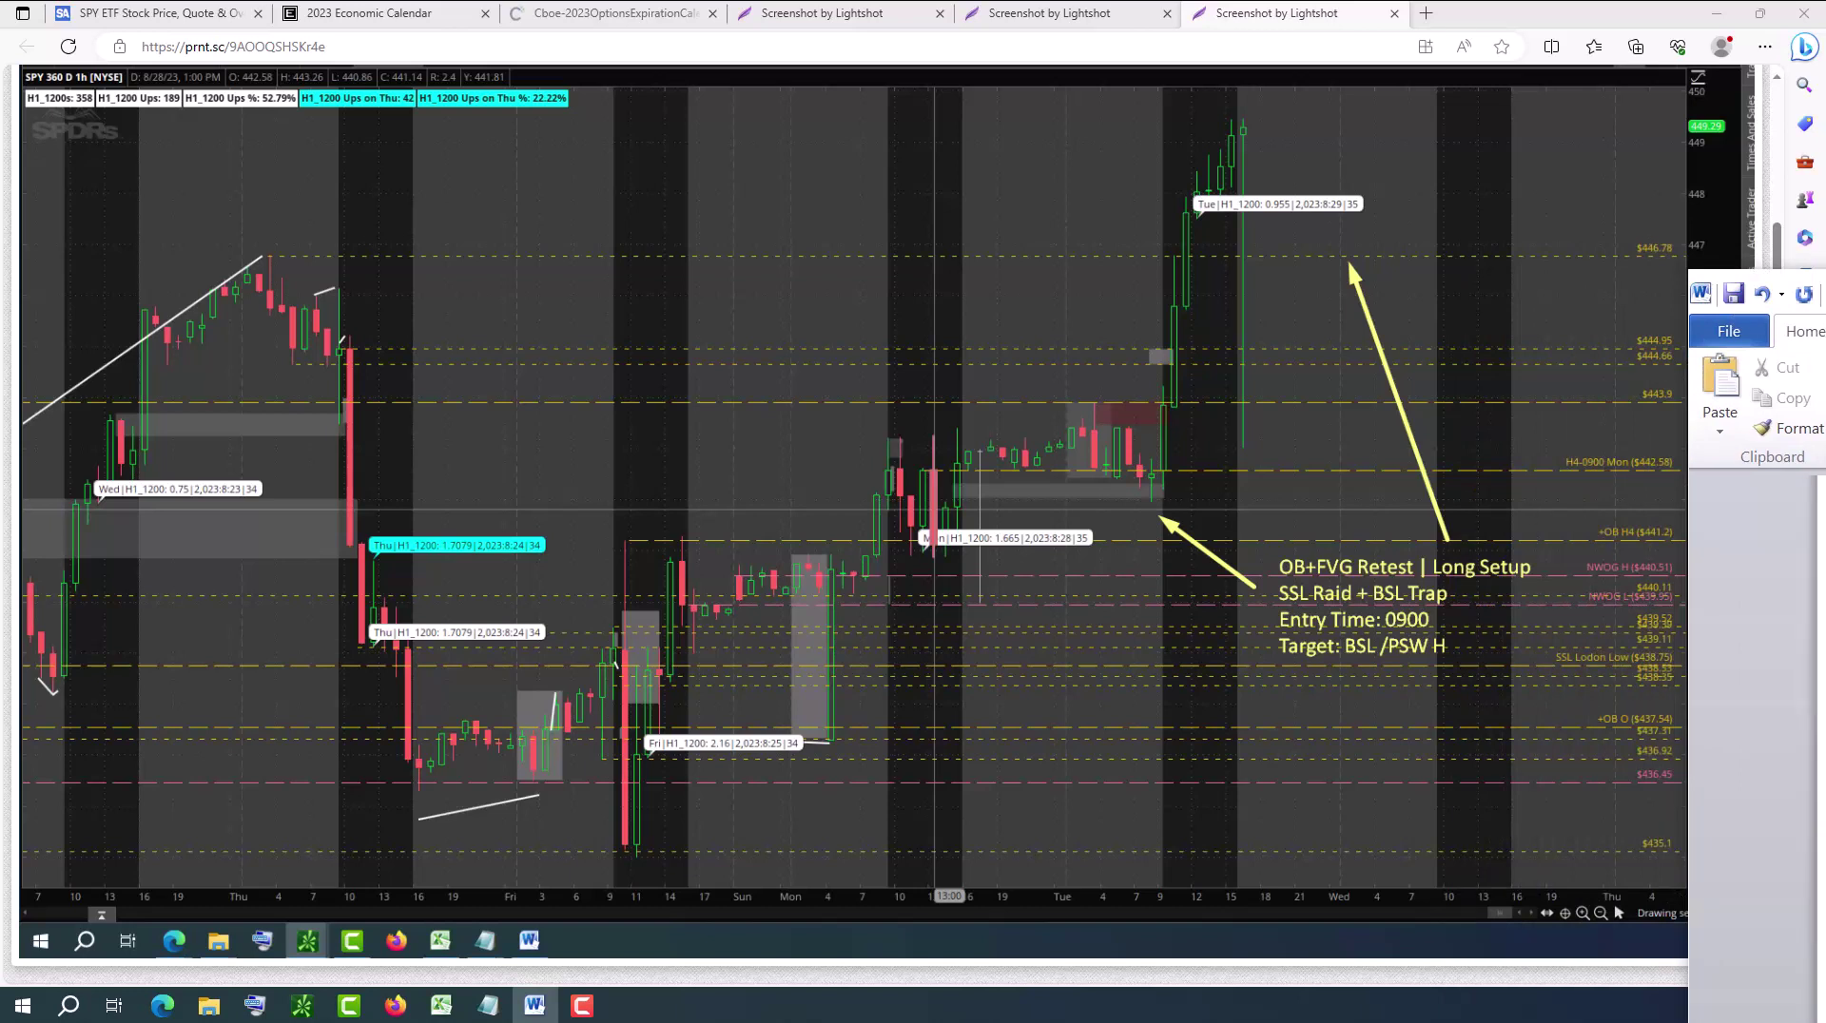
left_click_drag(1825, 285, 1369, 224)
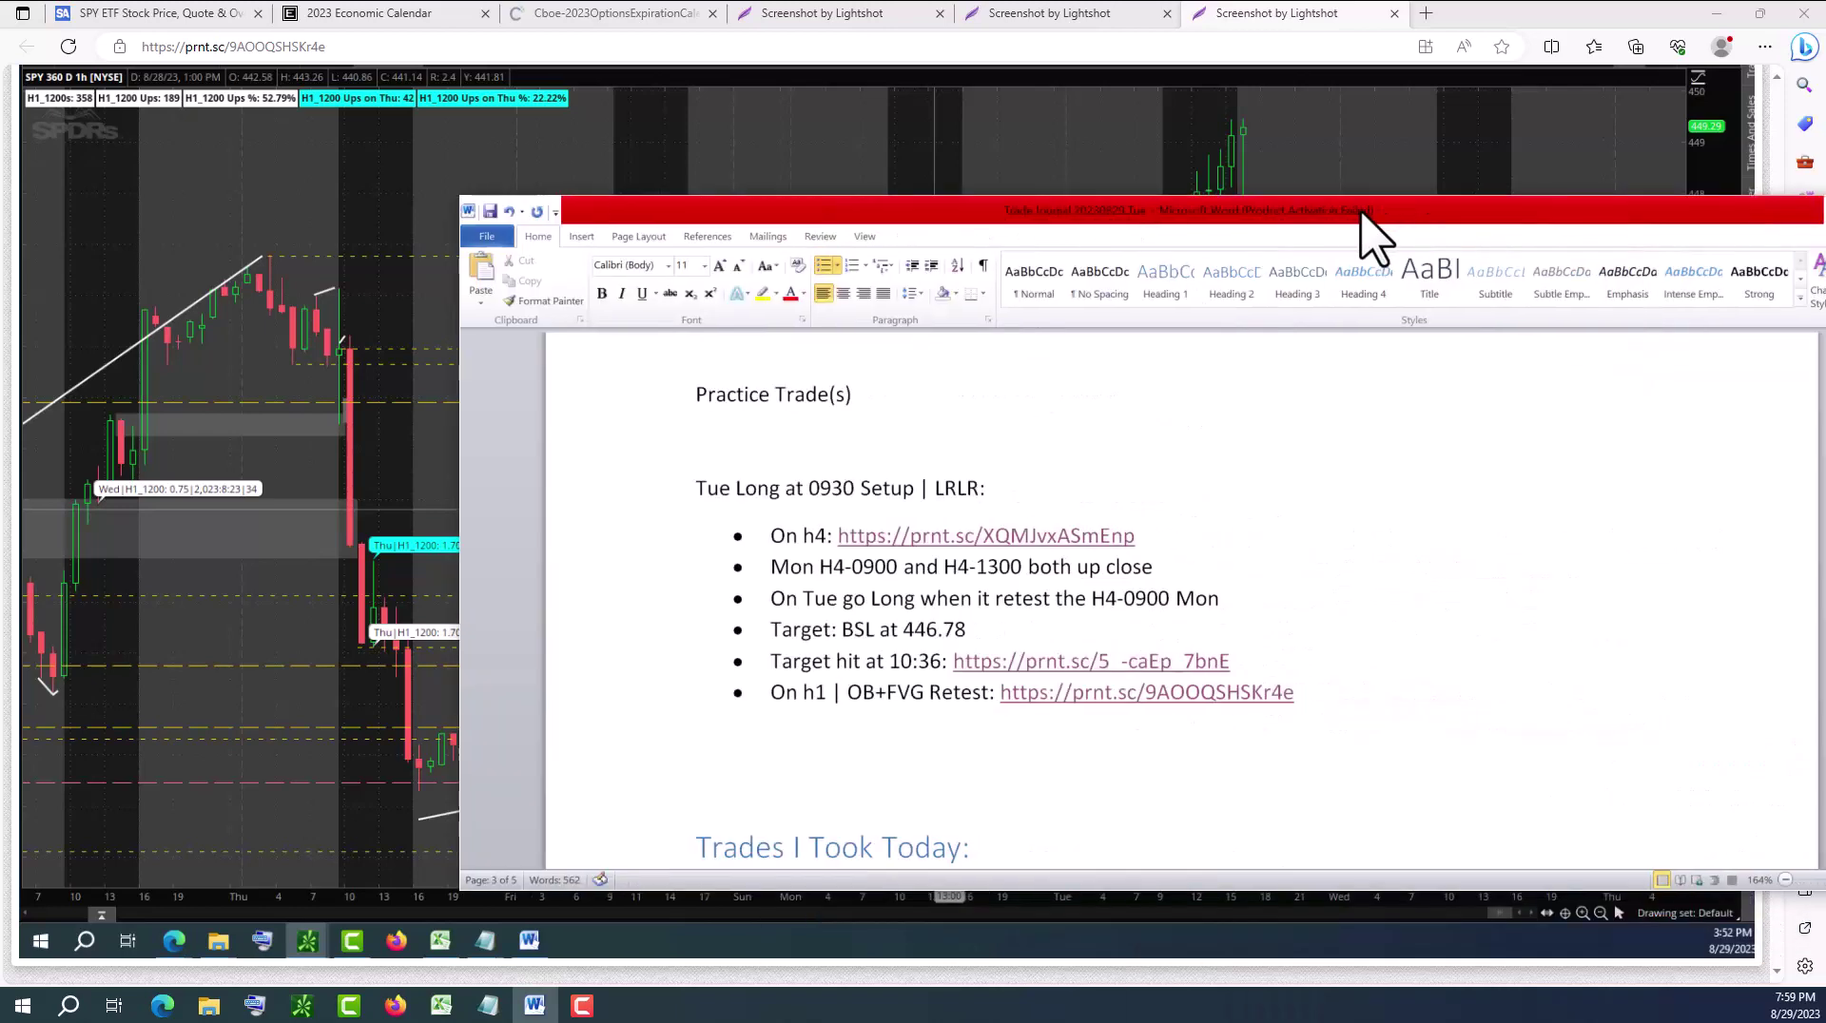
scroll(1326, 685, "down", 2)
scroll(1326, 685, "up", 2)
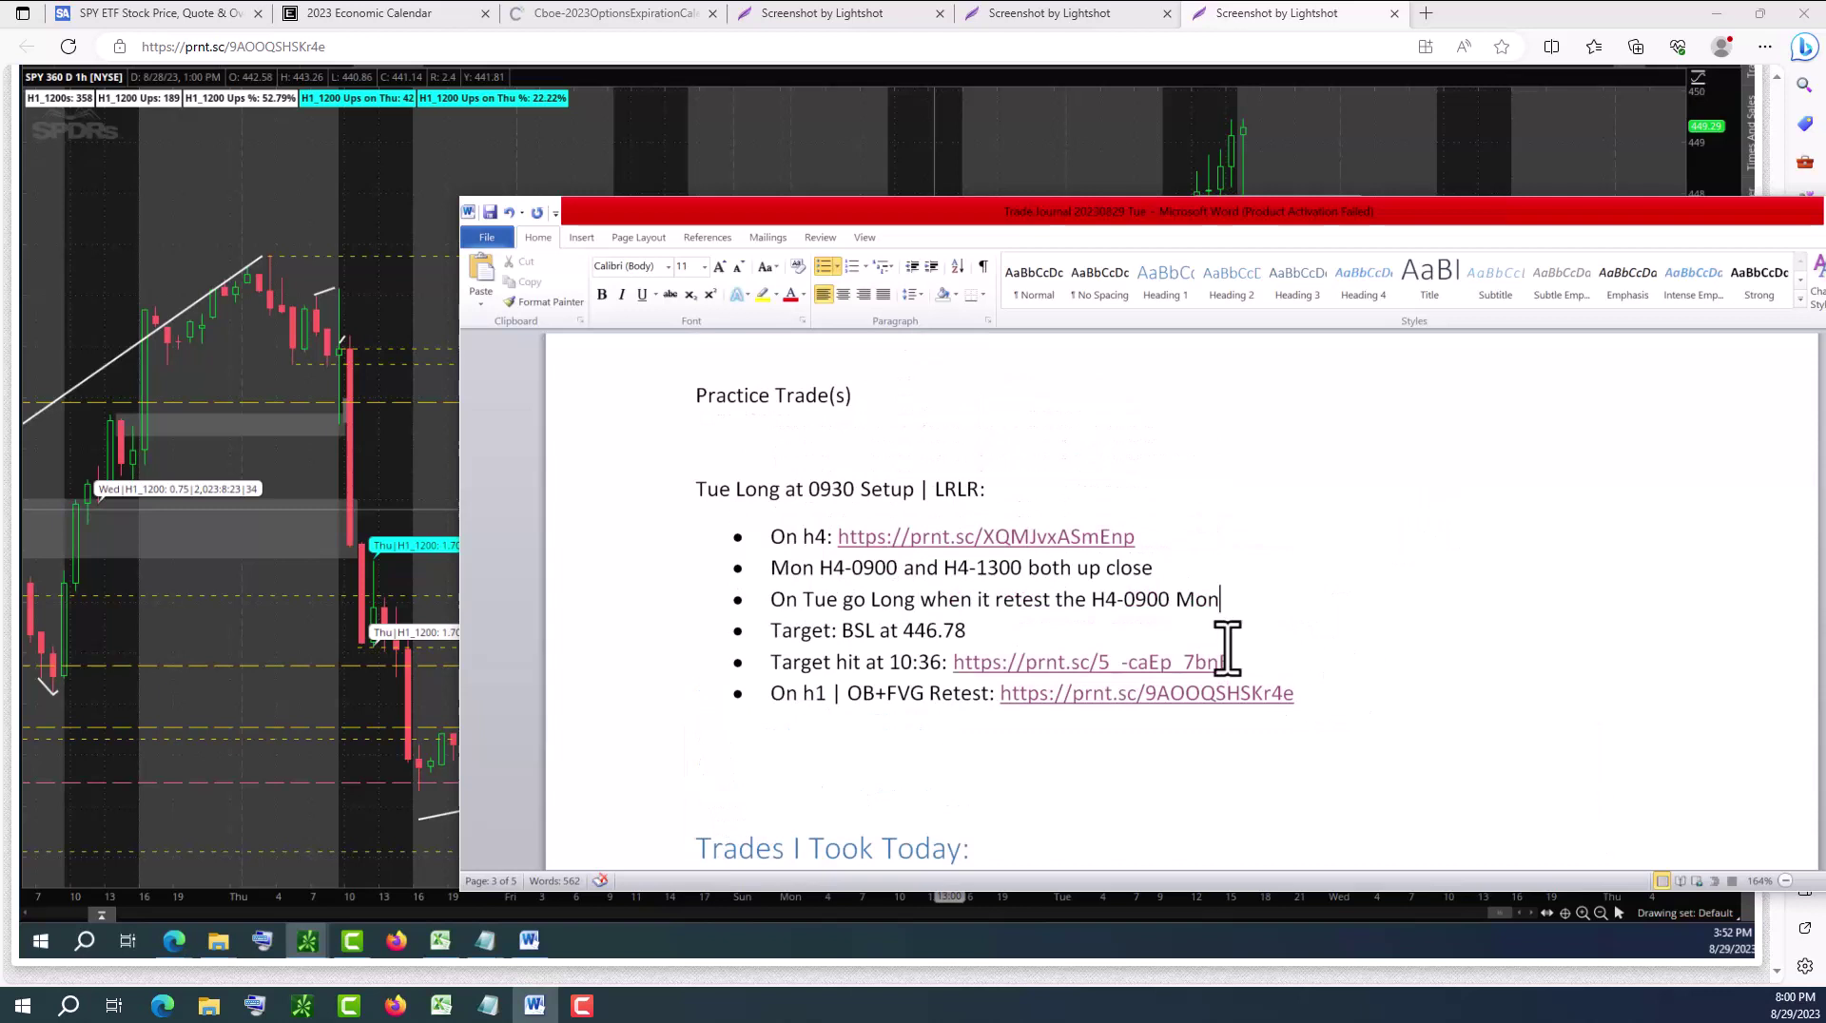
Insert a new first bullet above the "On h4" link reading "Consolidation on Mon with a huge volume"
left_click(773, 537)
key("Return")
key("Up")
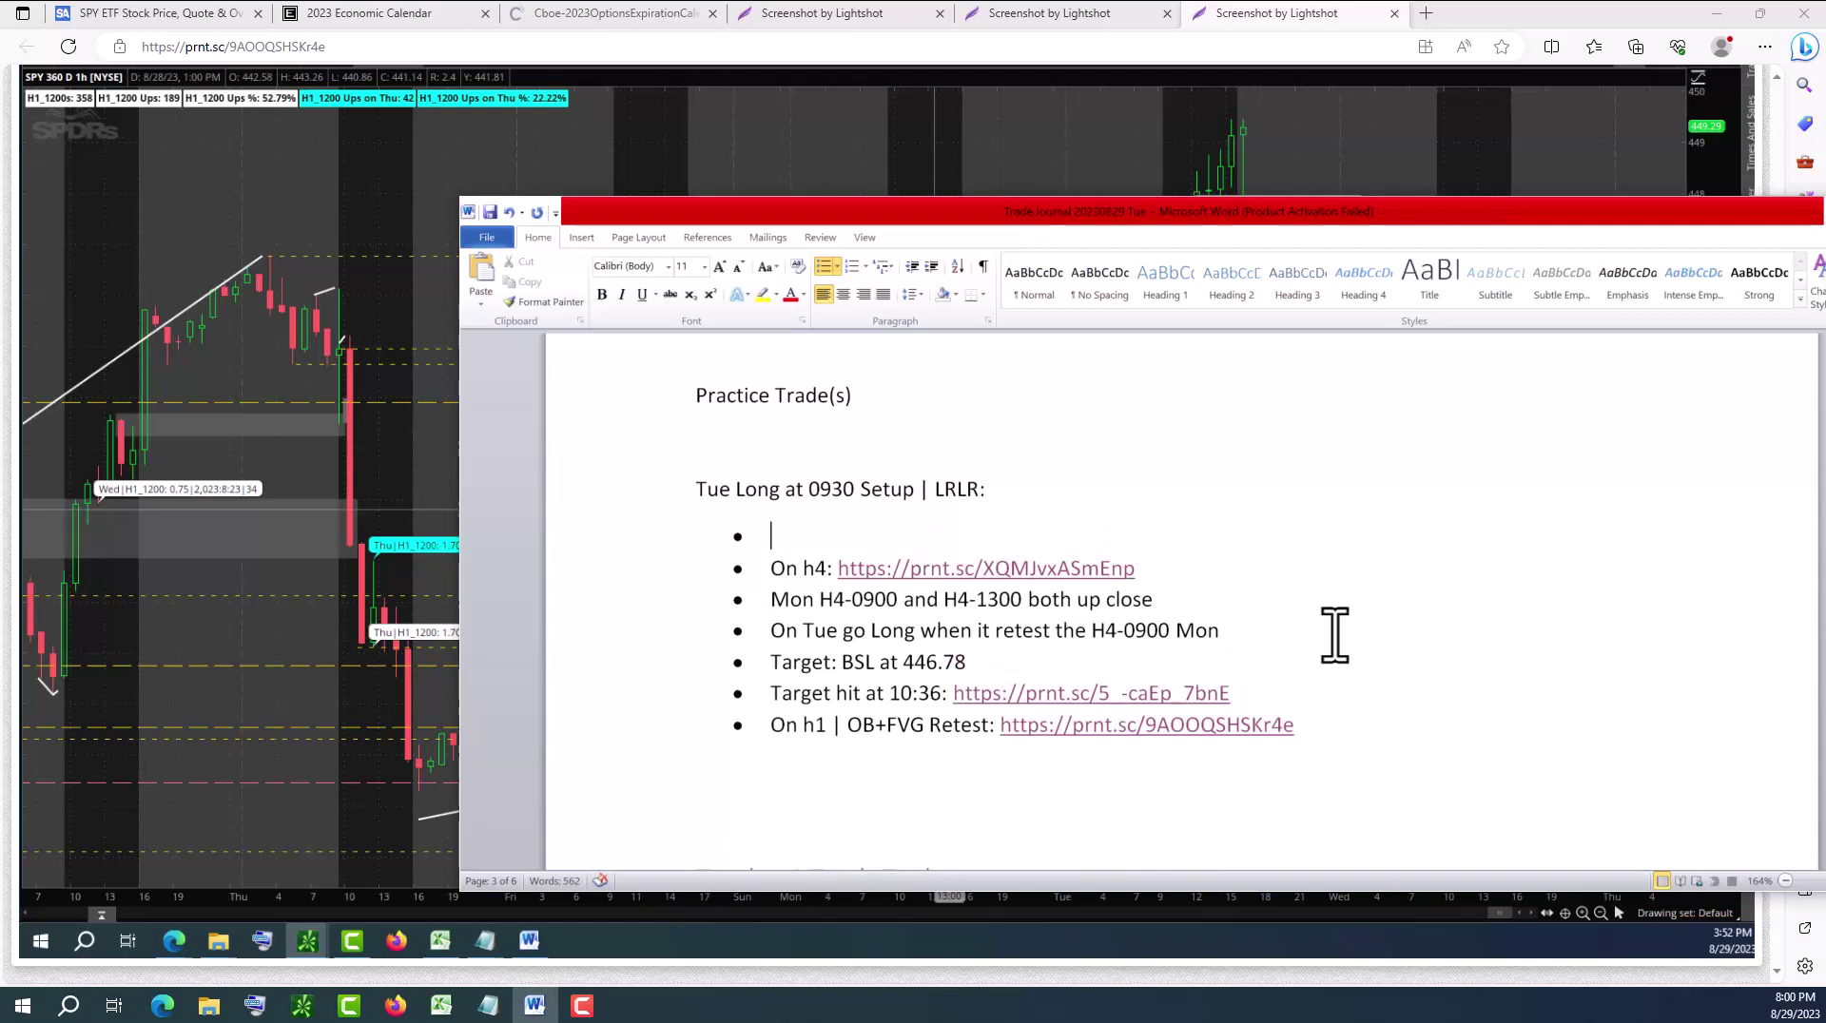
type("Consolation")
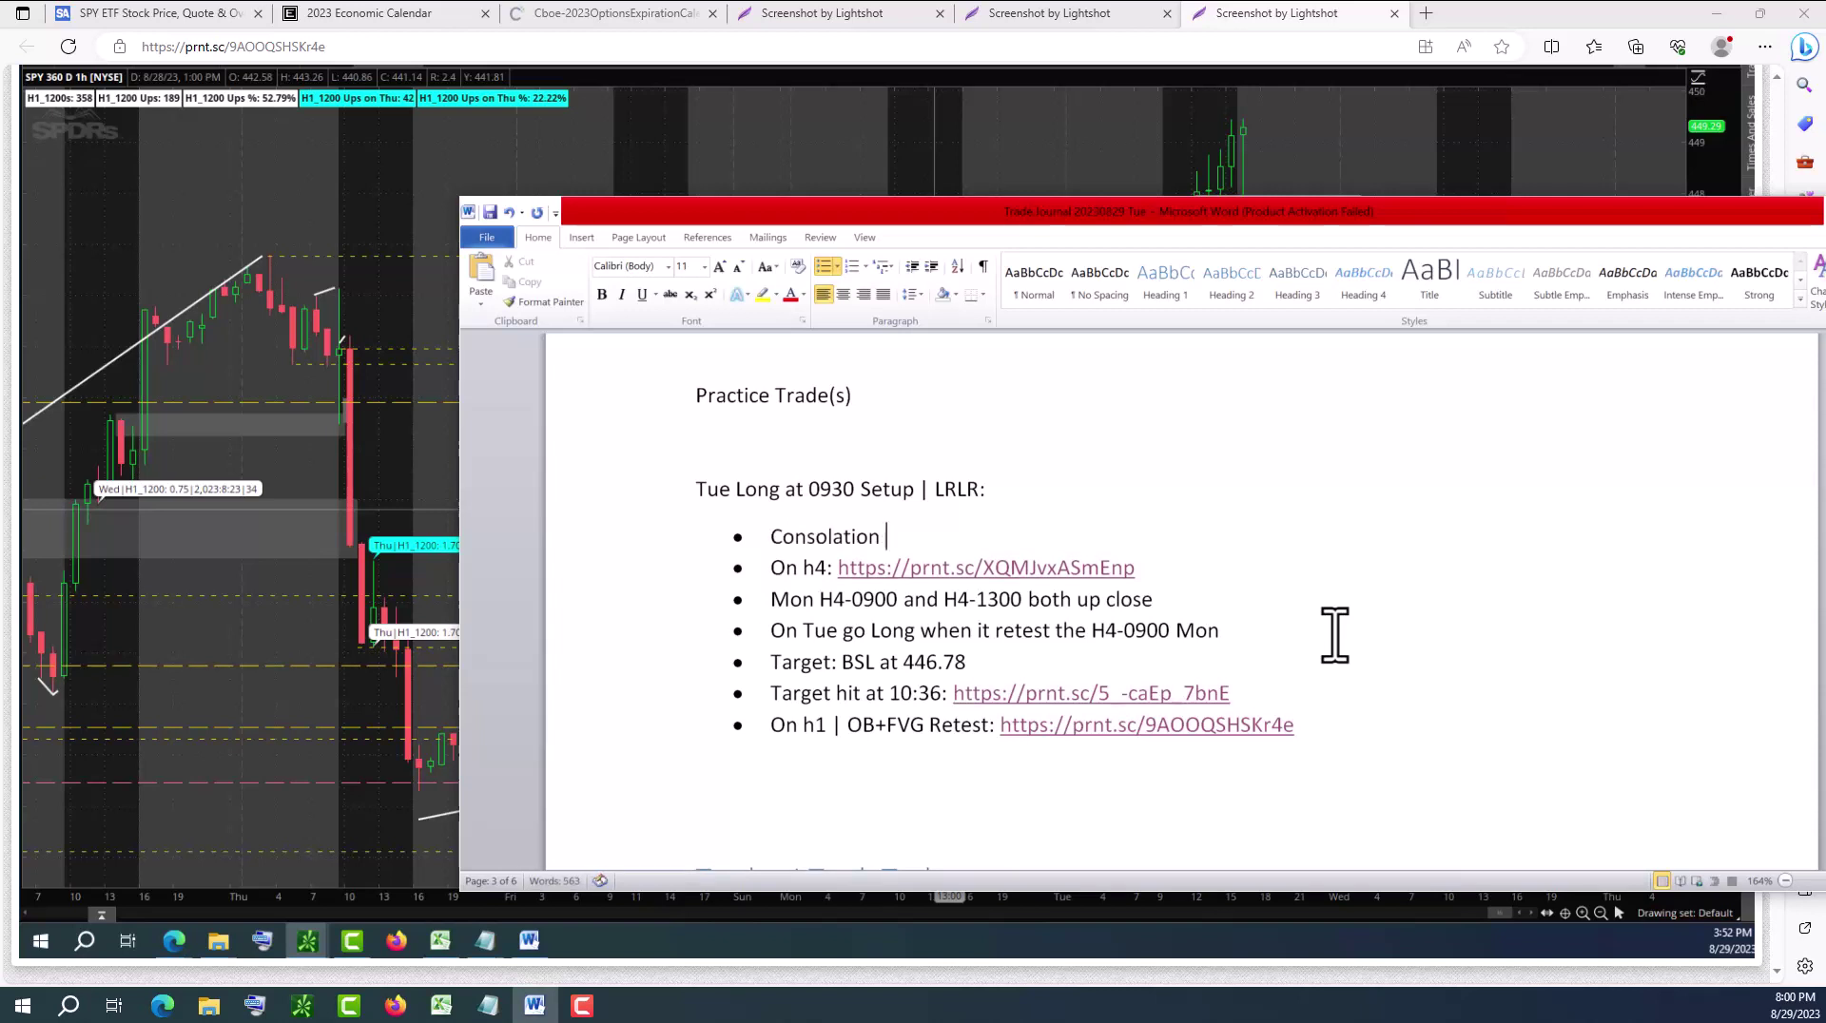
key("BackSpace")
key("BackSpace")
key("BackSpace")
key("BackSpace")
key("BackSpace")
key("BackSpace")
type("adation")
key("BackSpace")
key("BackSpace")
key("BackSpace")
key("BackSpace")
key("BackSpace")
key("BackSpace")
key("BackSpace")
type("idation on Mon with a")
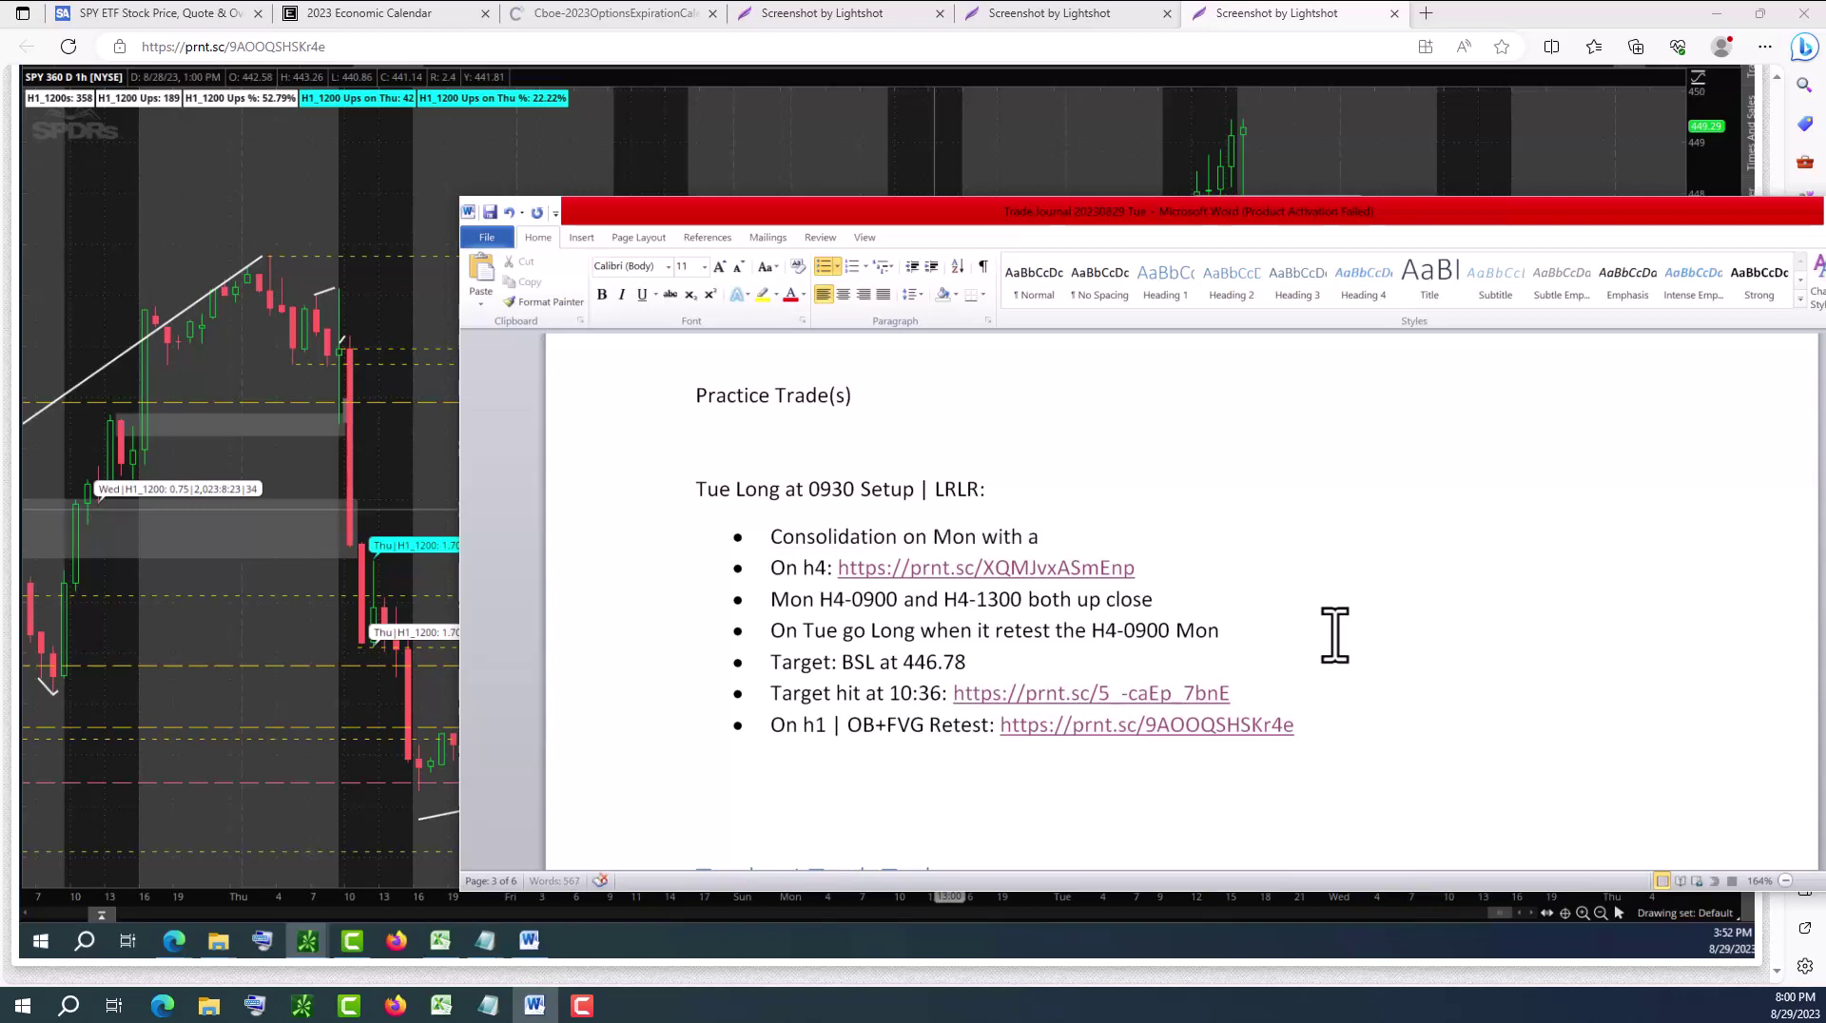
type(" huge volume")
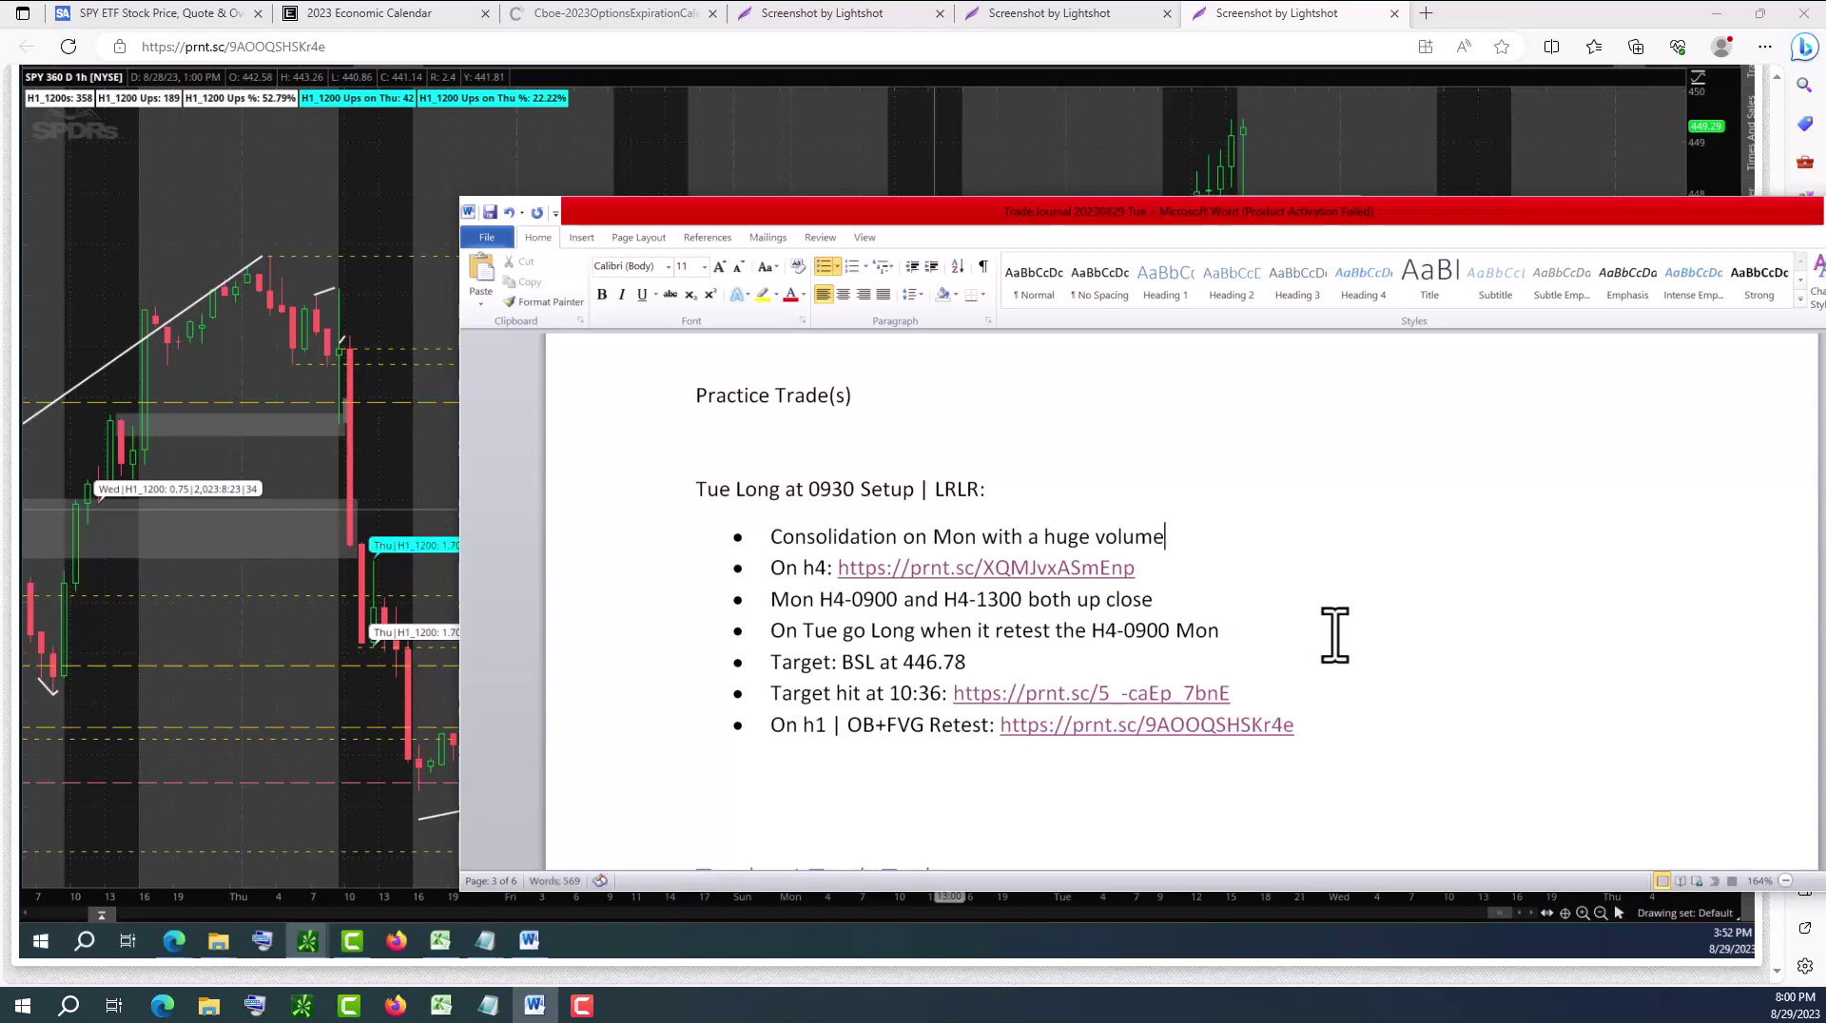
Append the volume comparison "(102 million vs. 60D:" to the new consolidation bullet
type("(102")
type(" mil.)")
key("BackSpace")
type("Vs")
key("BackSpace")
key("BackSpace")
key("BackSpace")
key("BackSpace")
key("BackSpace")
type("lion vs. 60D:")
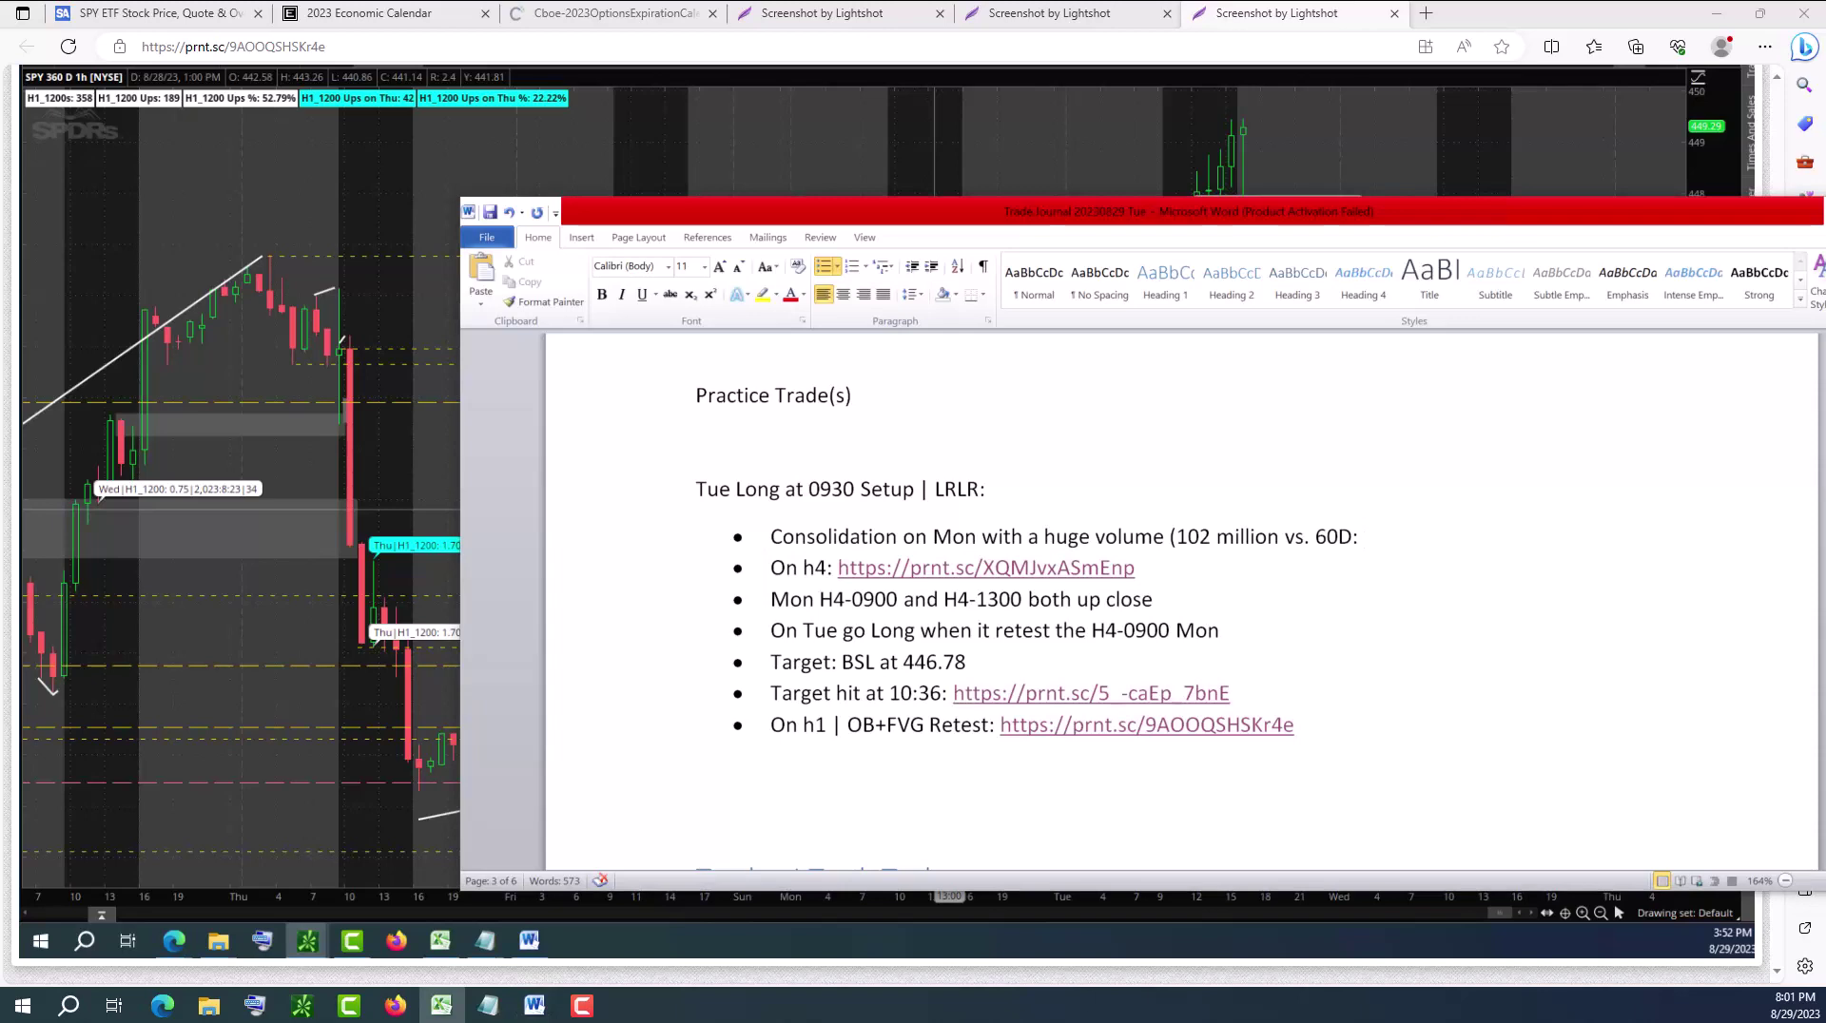
Switch to the "SPY and DR-IDR Strategy" workbook in Excel and check the Volume column, including the latest Monday entry
key("alt+Tab")
left_click_drag(1140, 480, 1060, 204)
scroll(1068, 870, "down", 3)
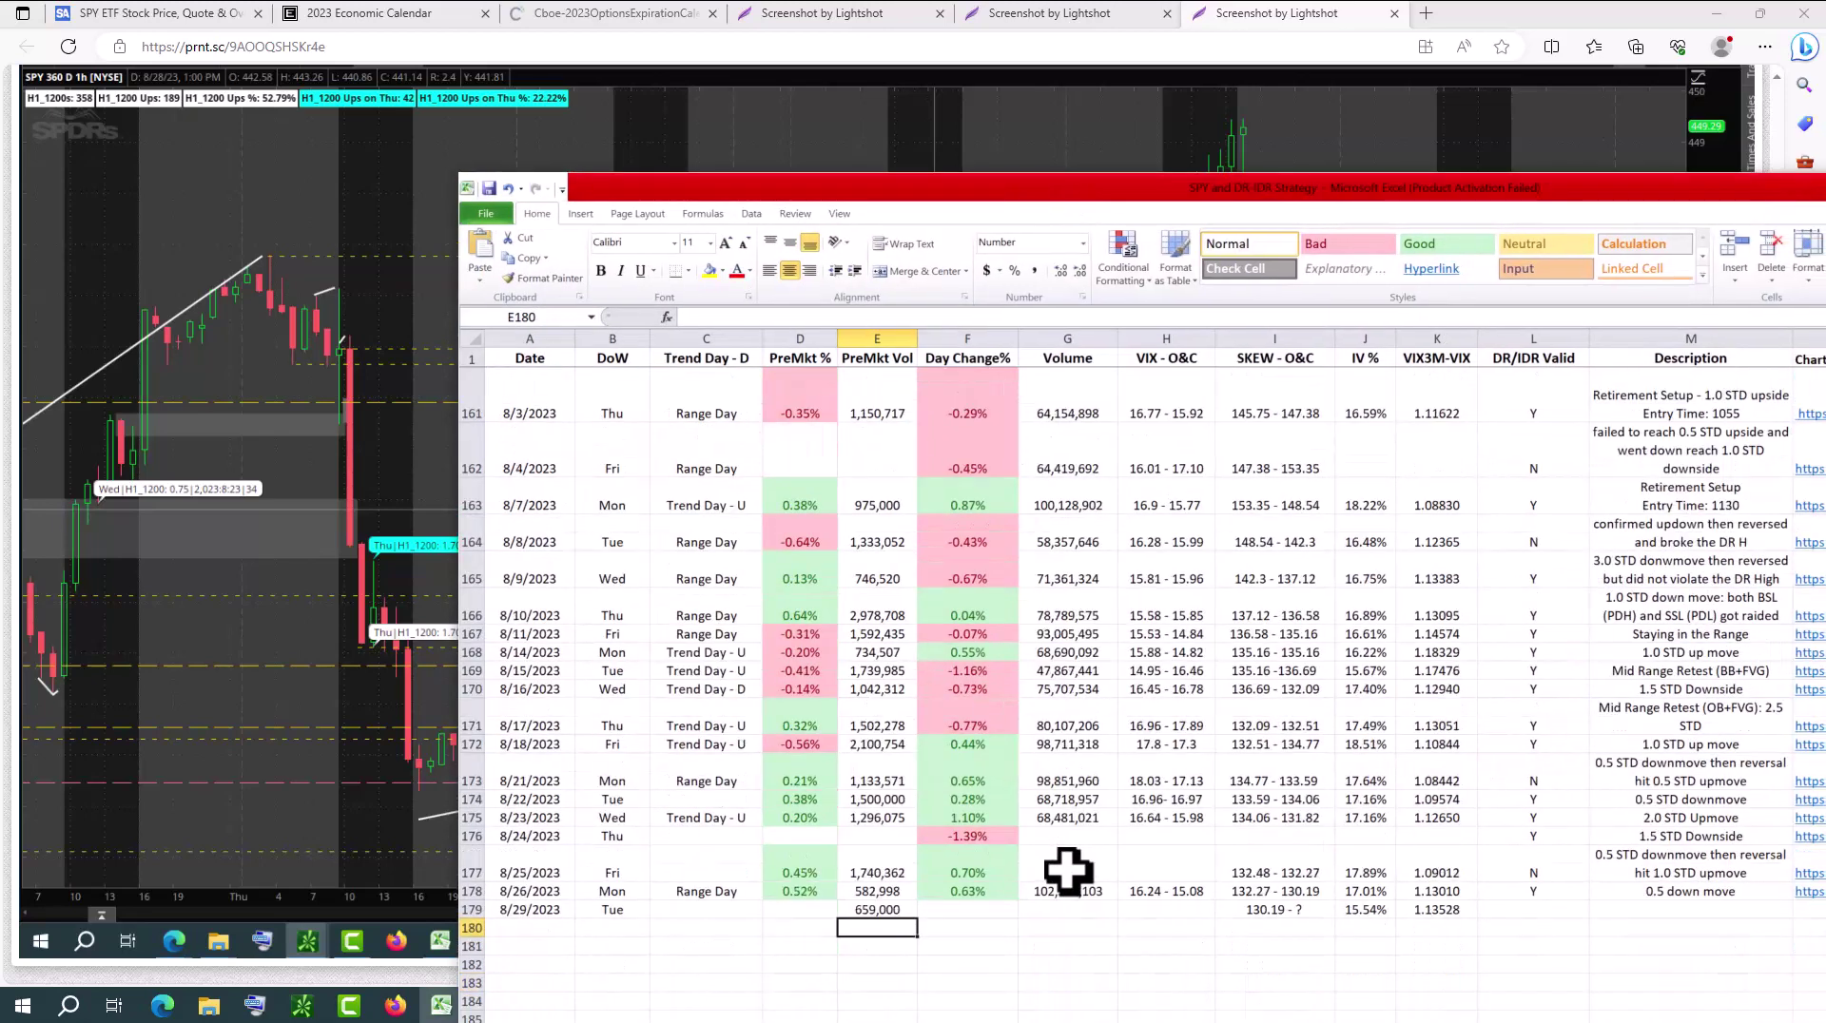
left_click(1057, 635)
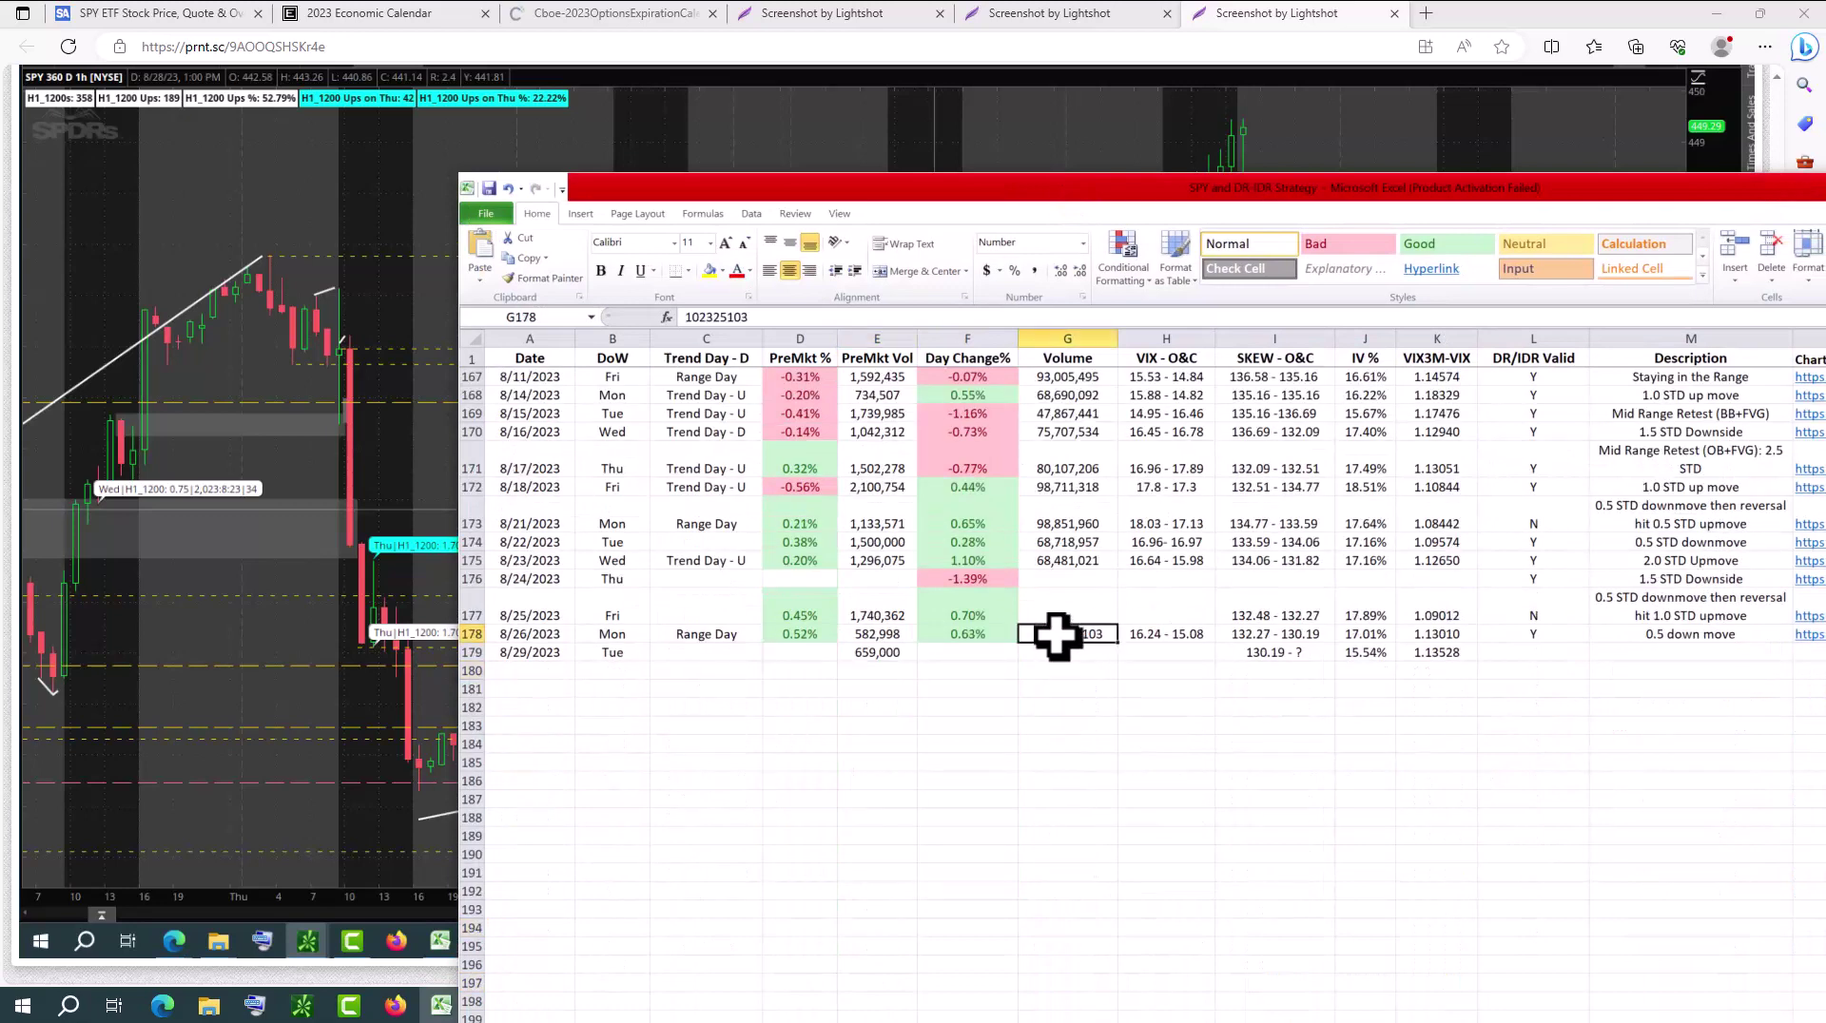
left_click(1094, 723)
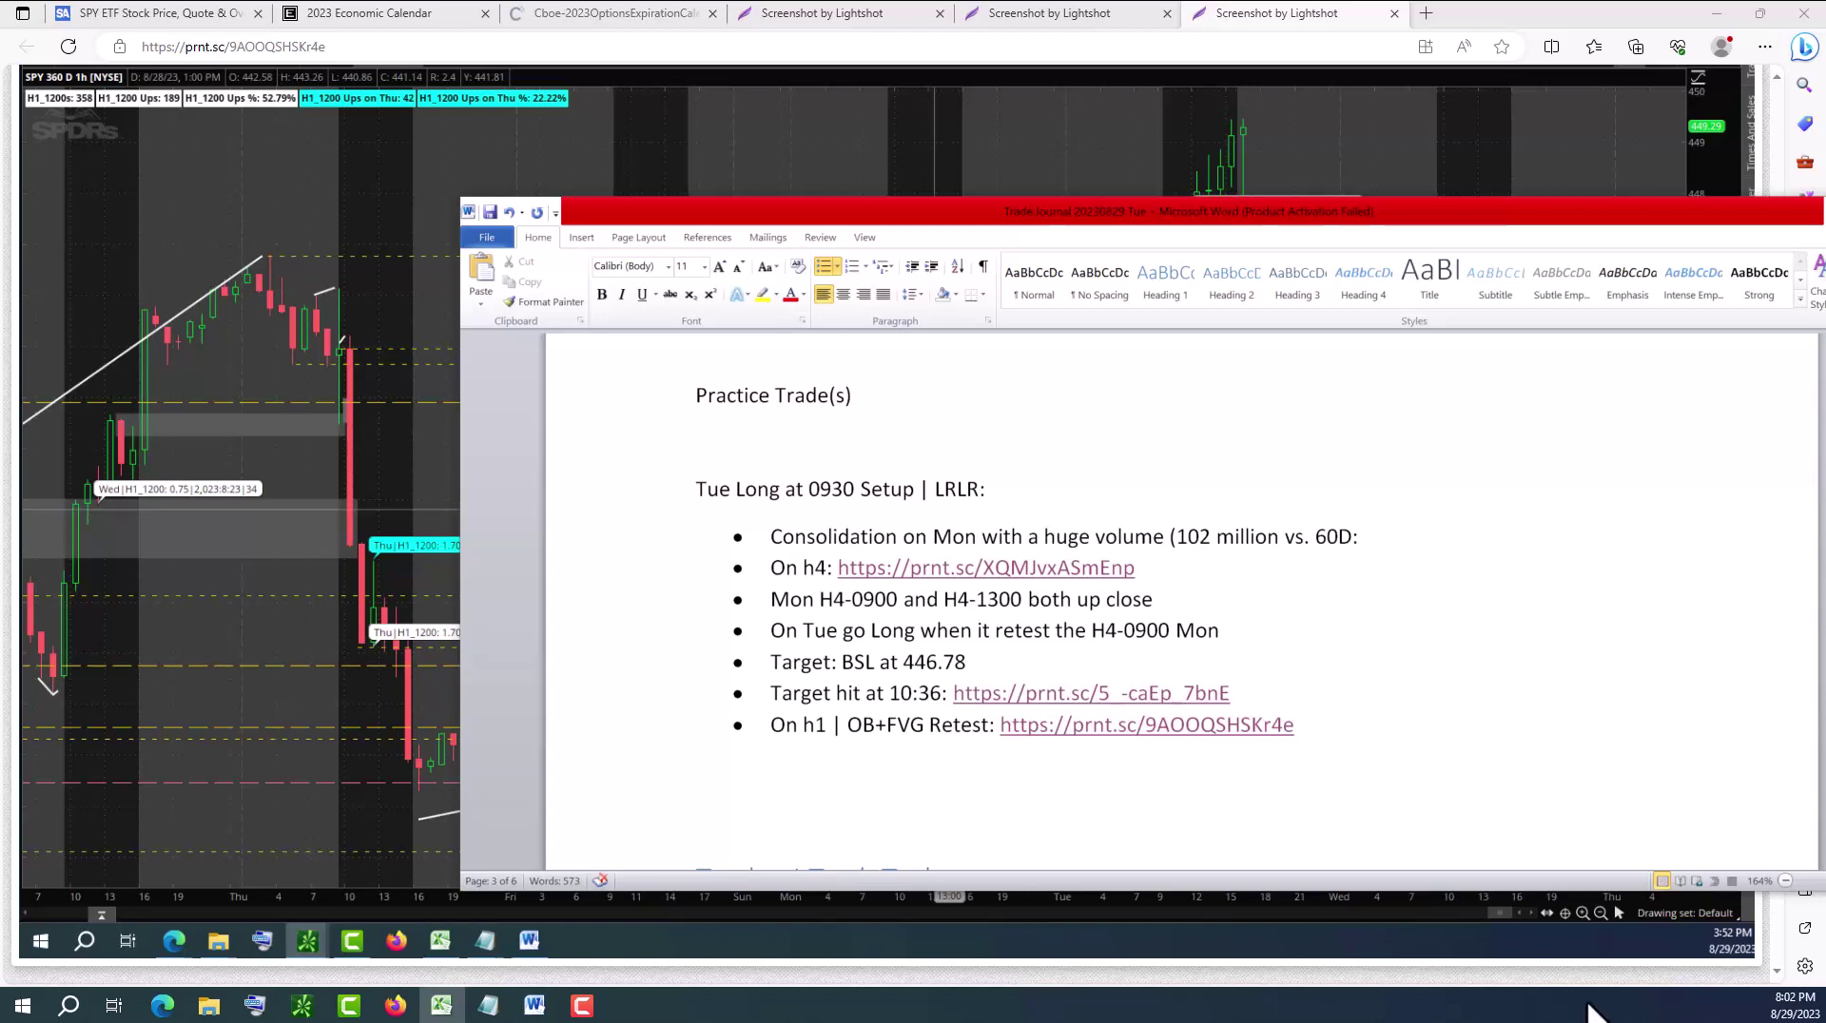
Back in the Word journal, complete the consolidation bullet with "76 million)" and select its whole text
left_click(1408, 537)
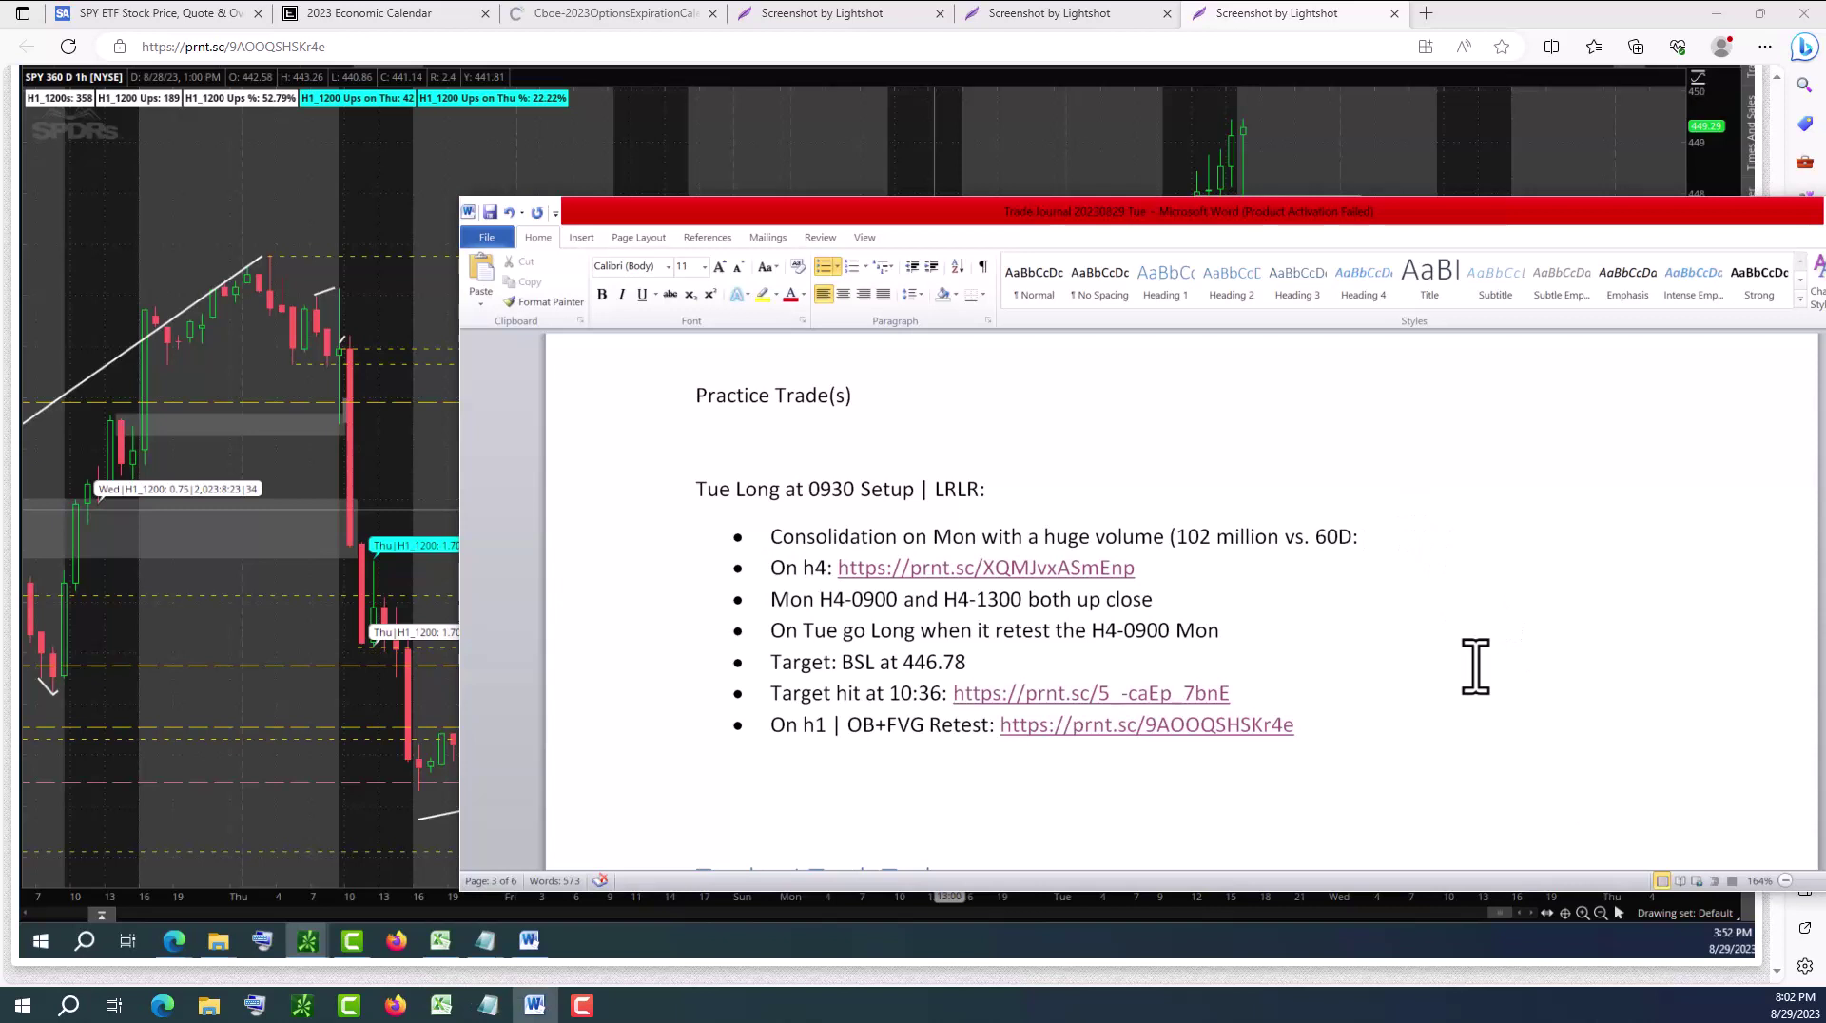
type("76 million)")
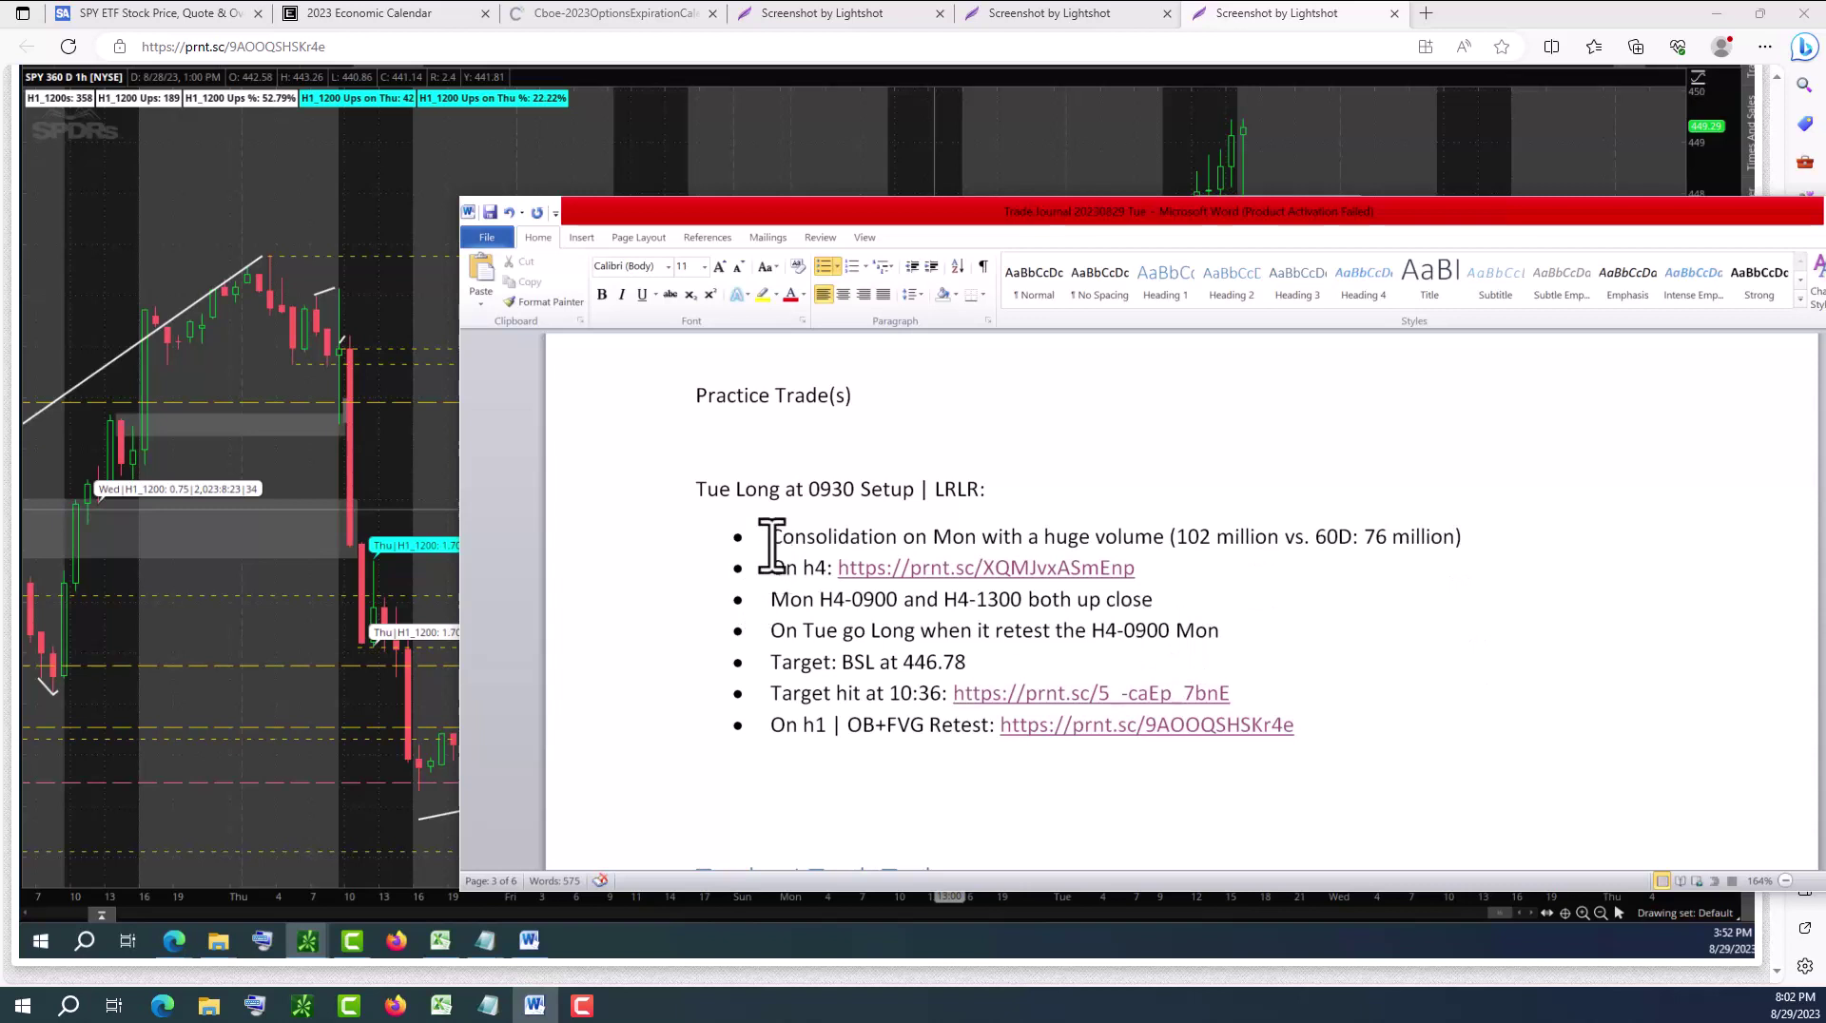
left_click_drag(771, 547, 1471, 549)
left_click(1431, 548)
left_click_drag(766, 548, 1507, 542)
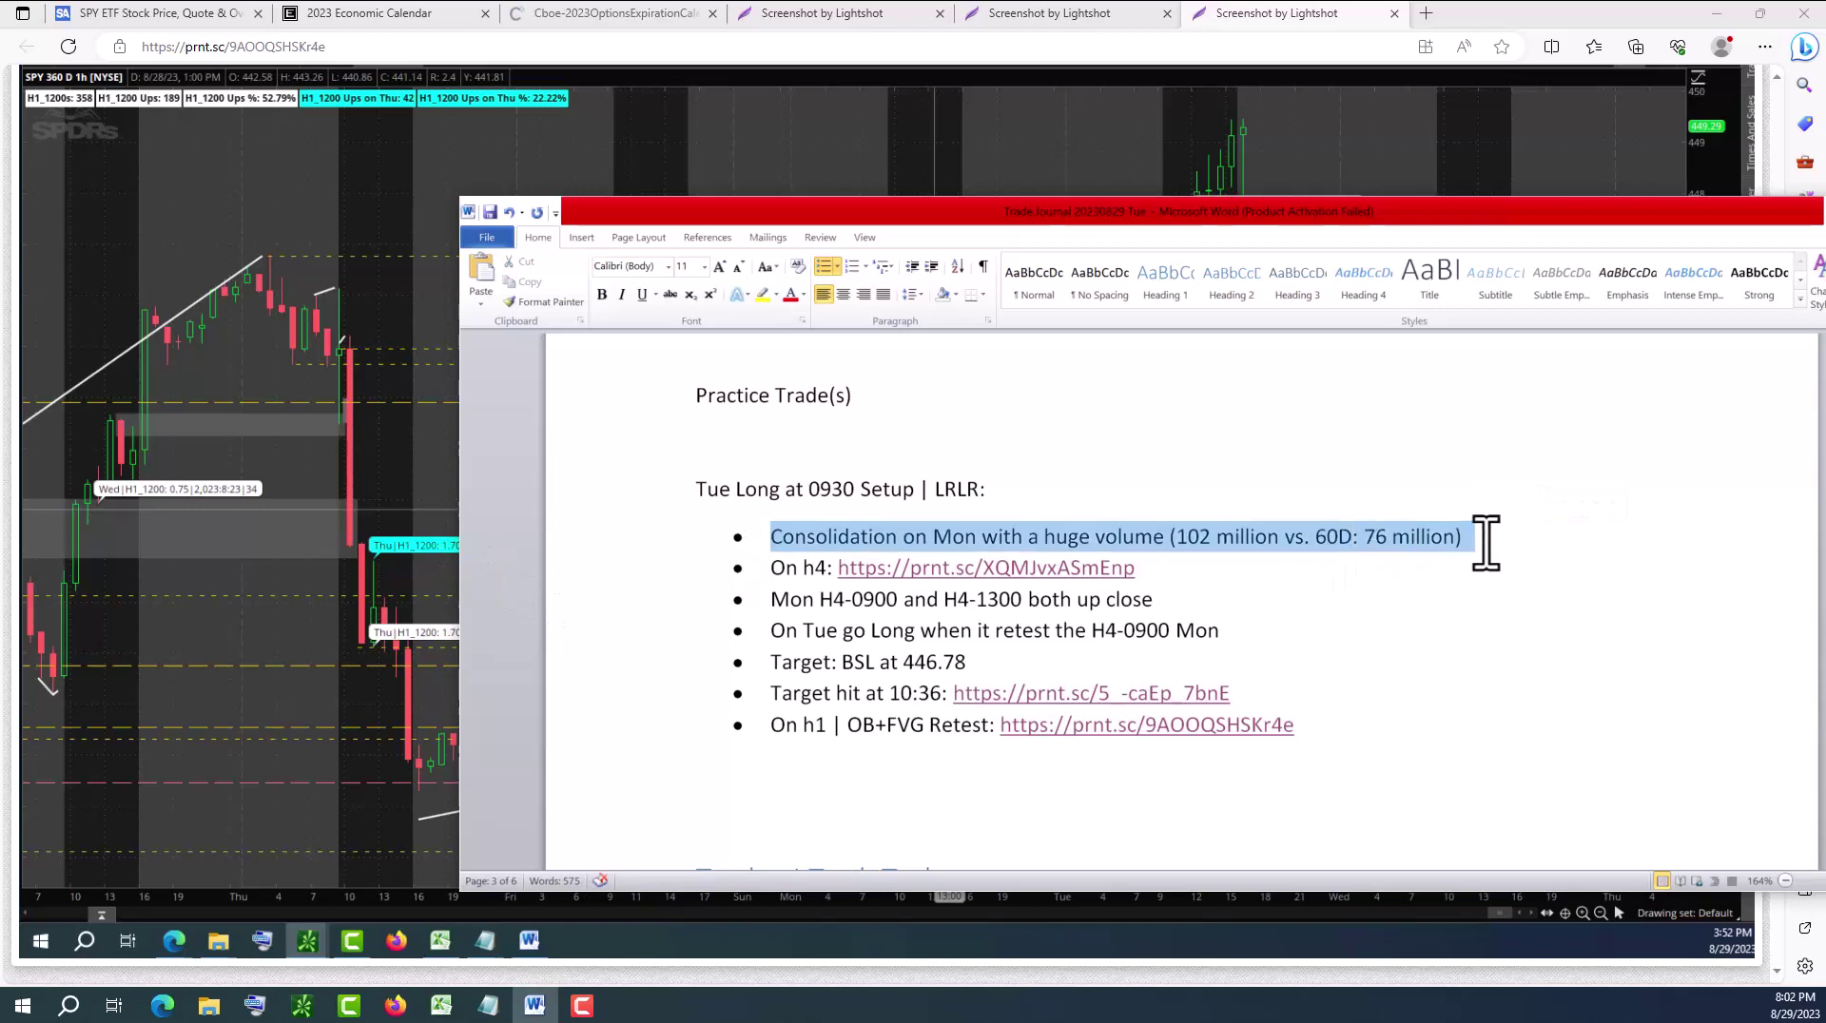
Review the "Tue Long at 0930 Setup | LRLR" bullets in the journal, from the Monday consolidation note to the h1 retest link
left_click(1466, 570)
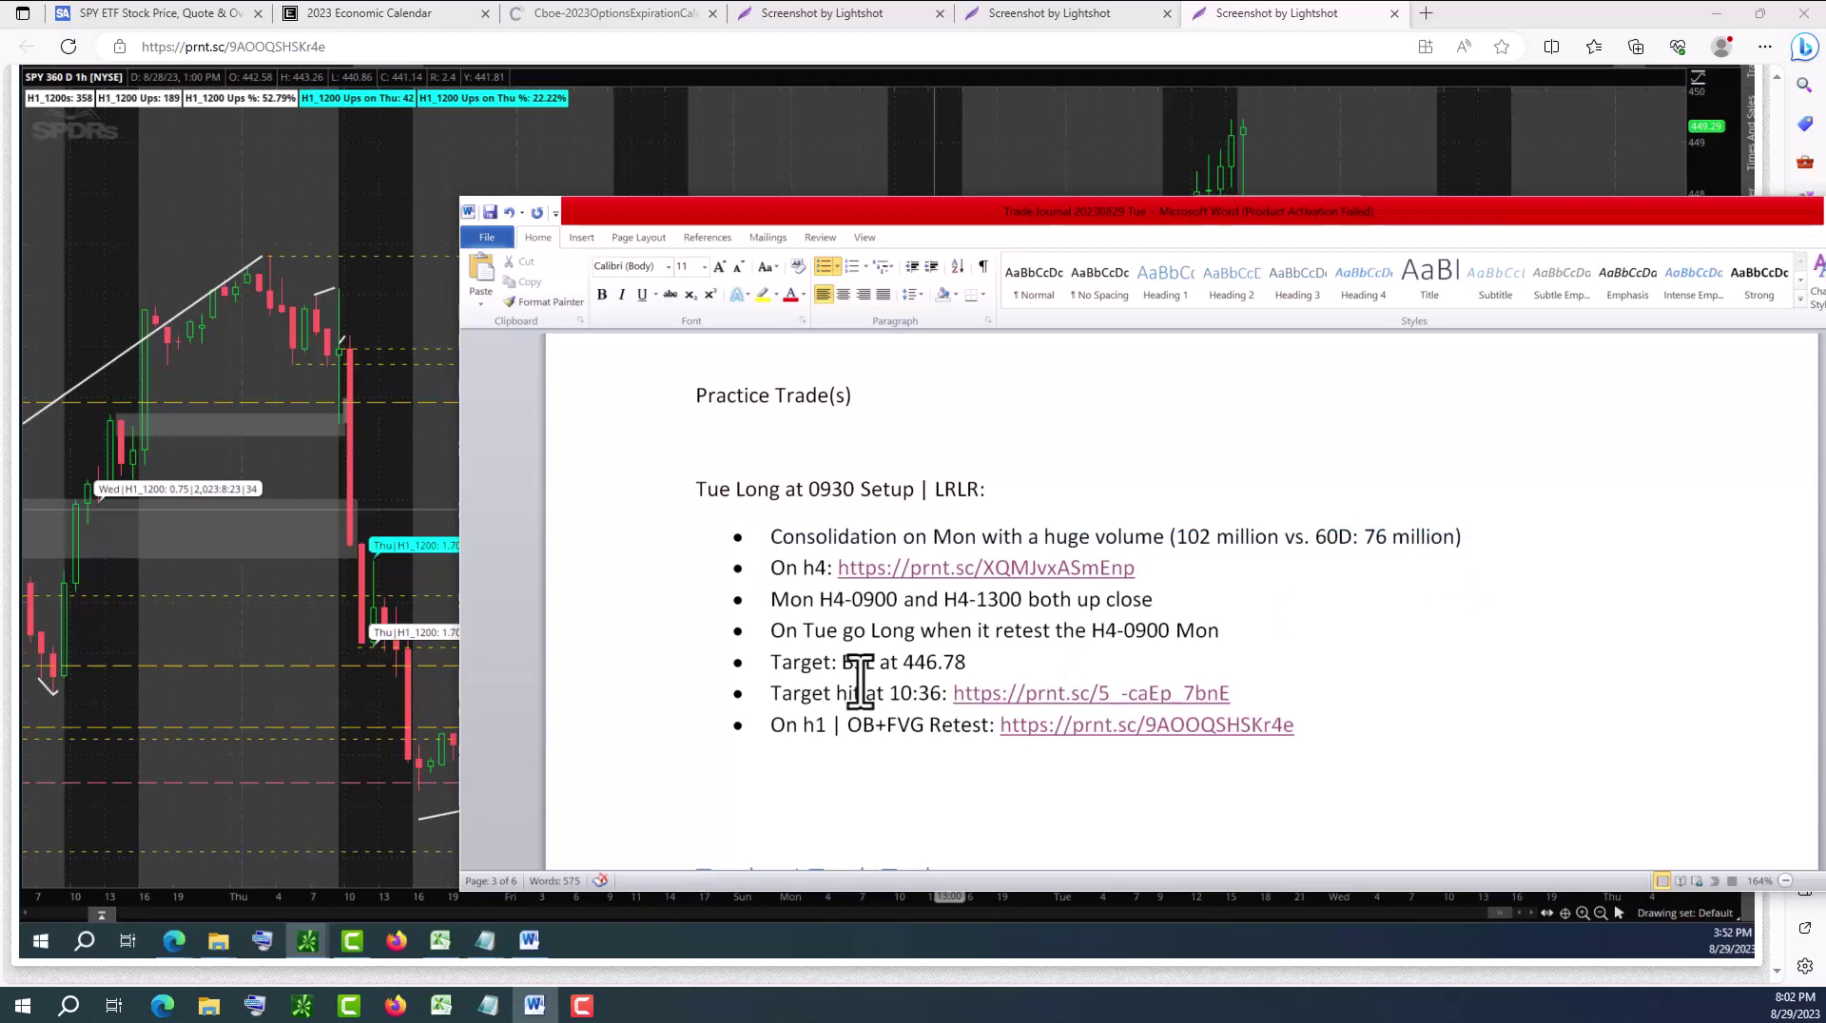
scroll(856, 683, "down", 3)
scroll(862, 680, "up", 2)
scroll(866, 677, "up", 2)
scroll(1072, 644, "down", 2)
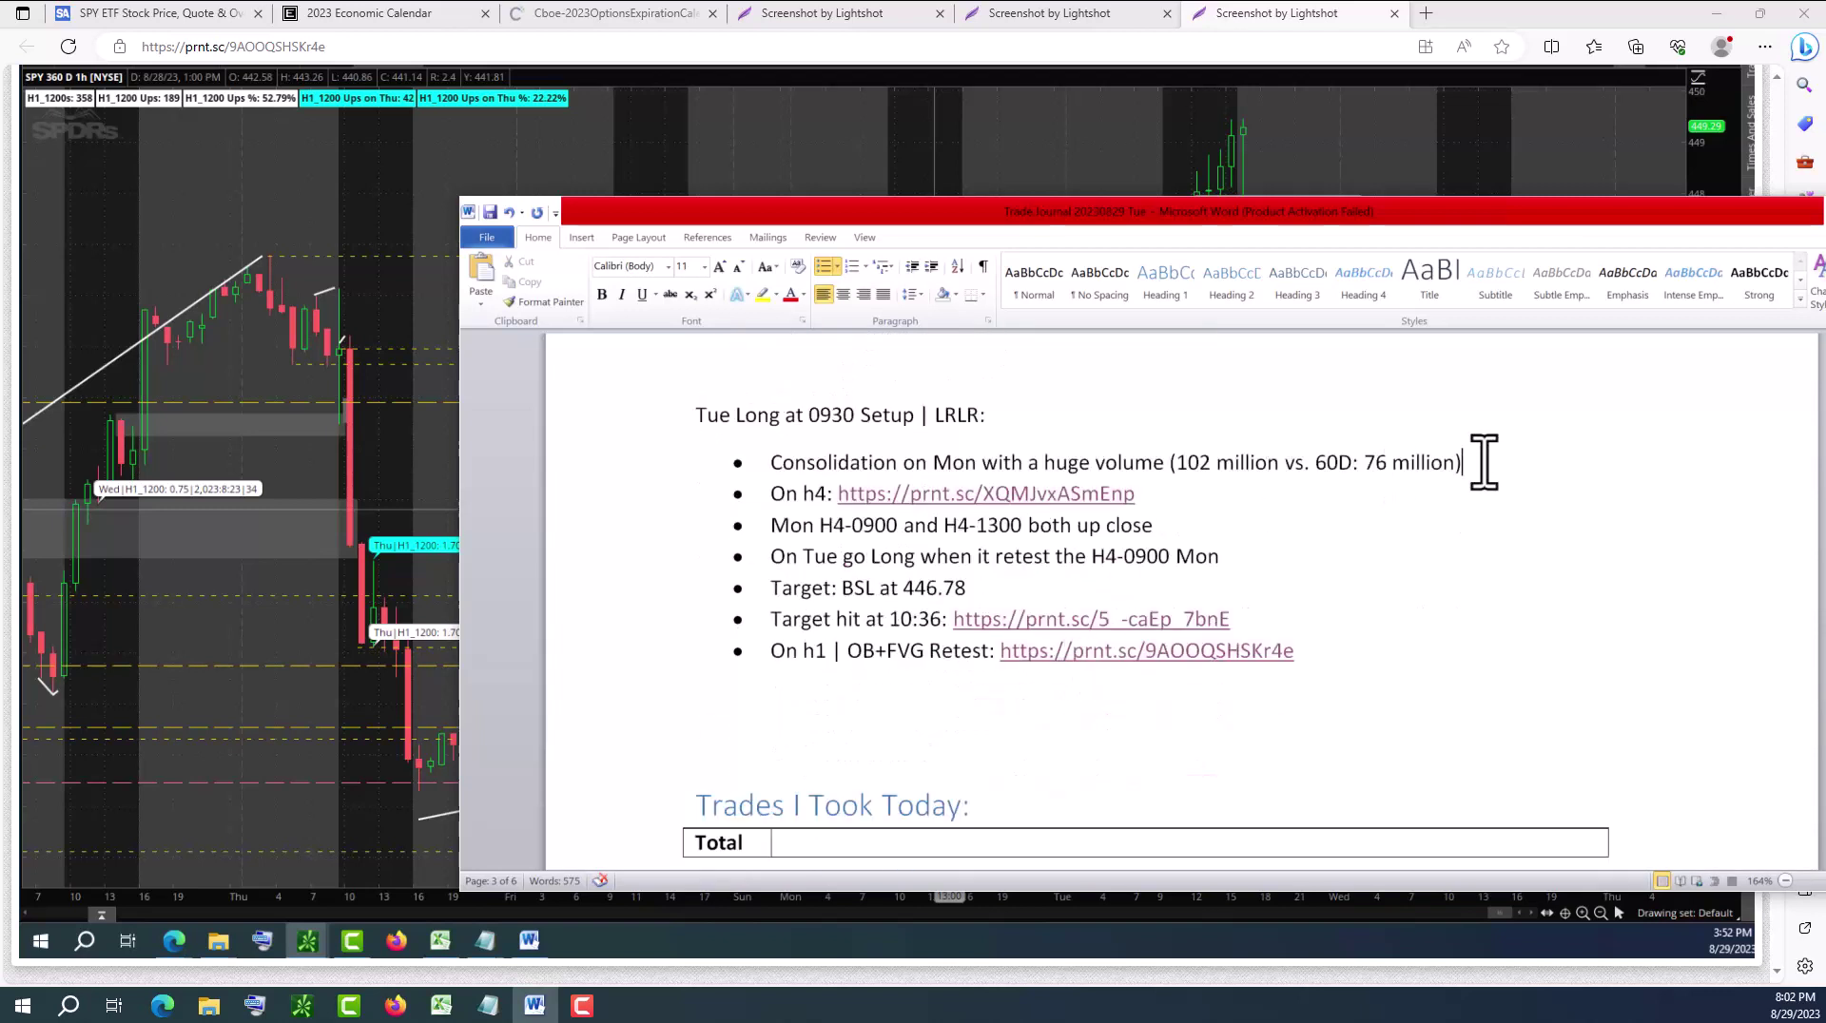
left_click(708, 463)
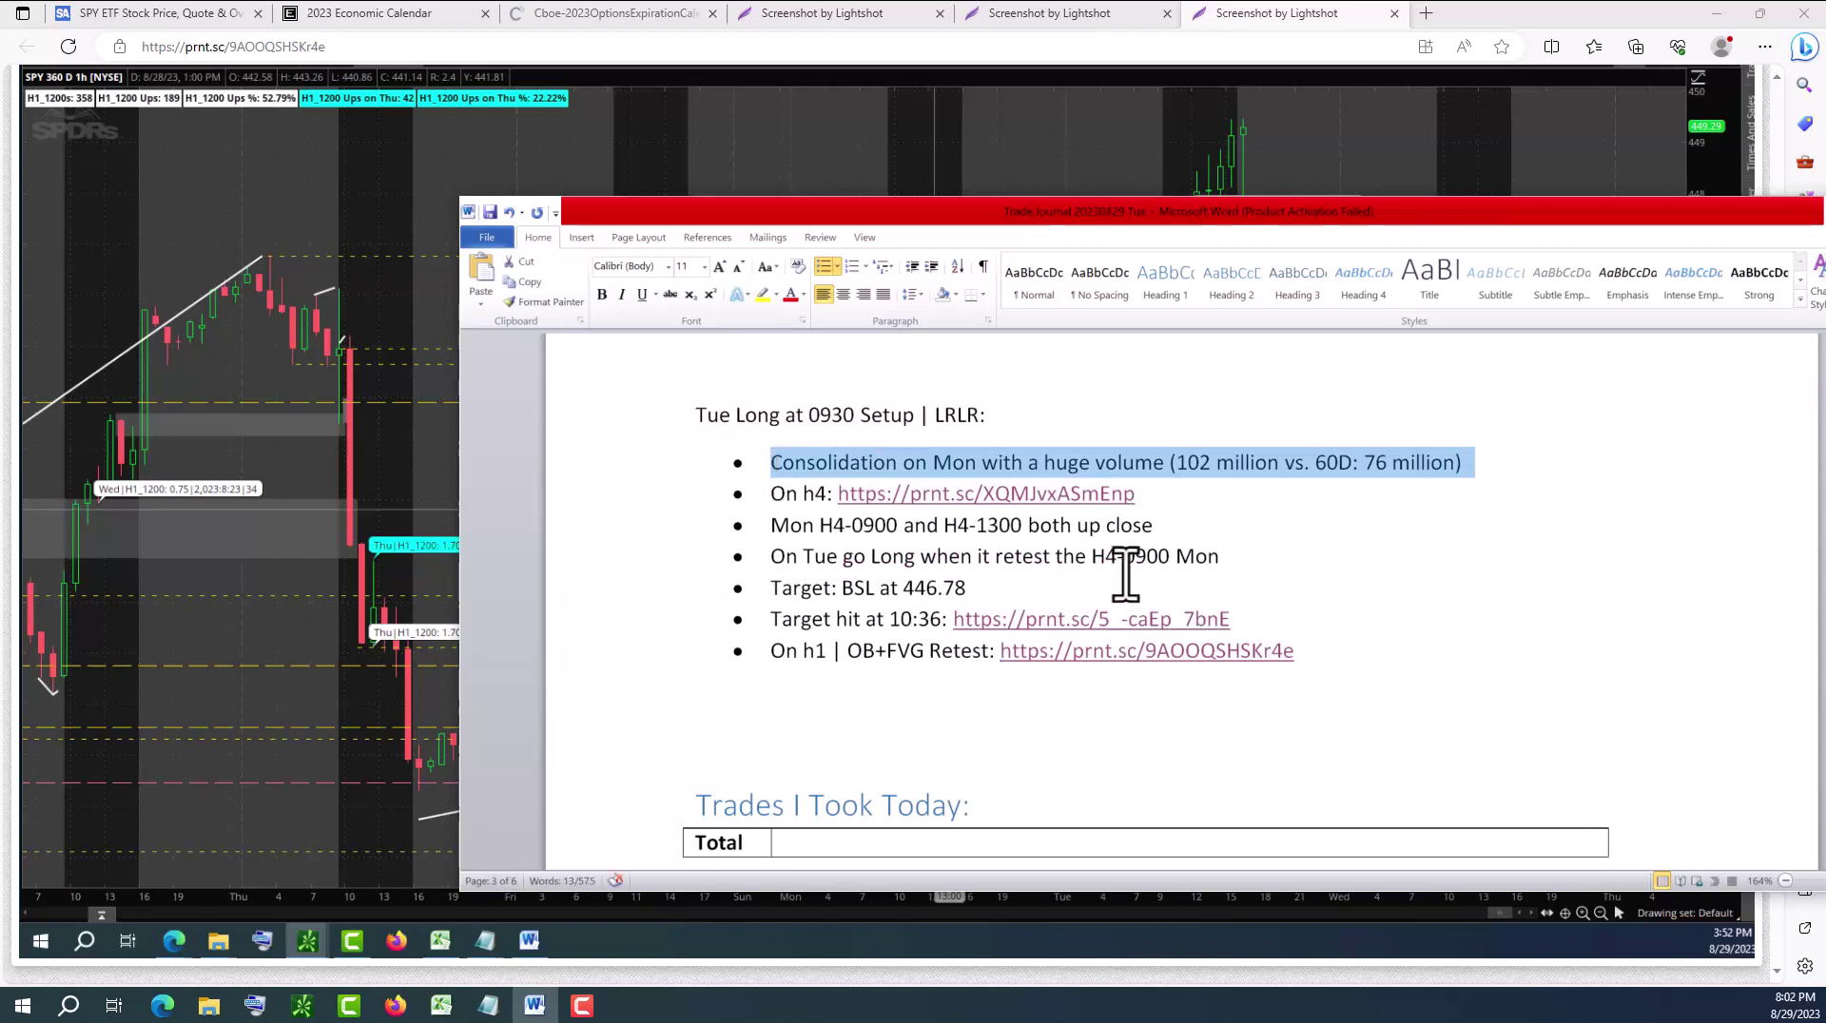
left_click(772, 532)
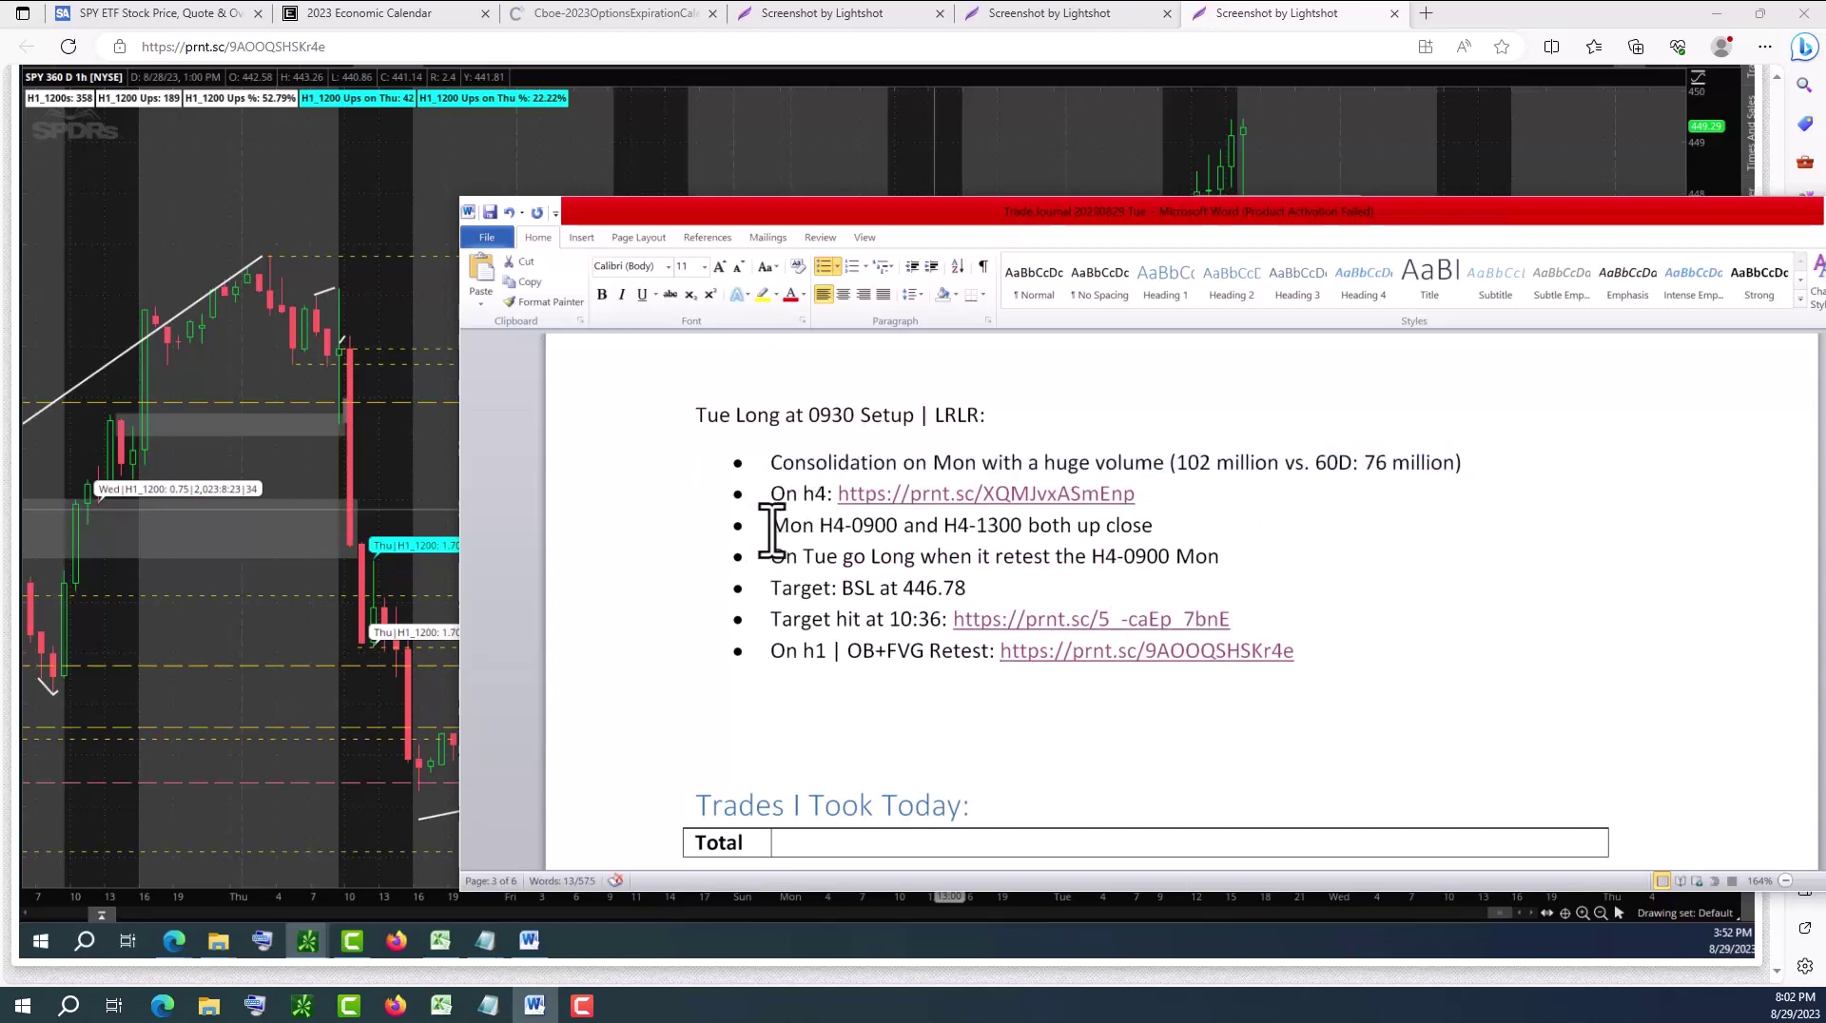
left_click_drag(772, 526, 1146, 522)
left_click(971, 586)
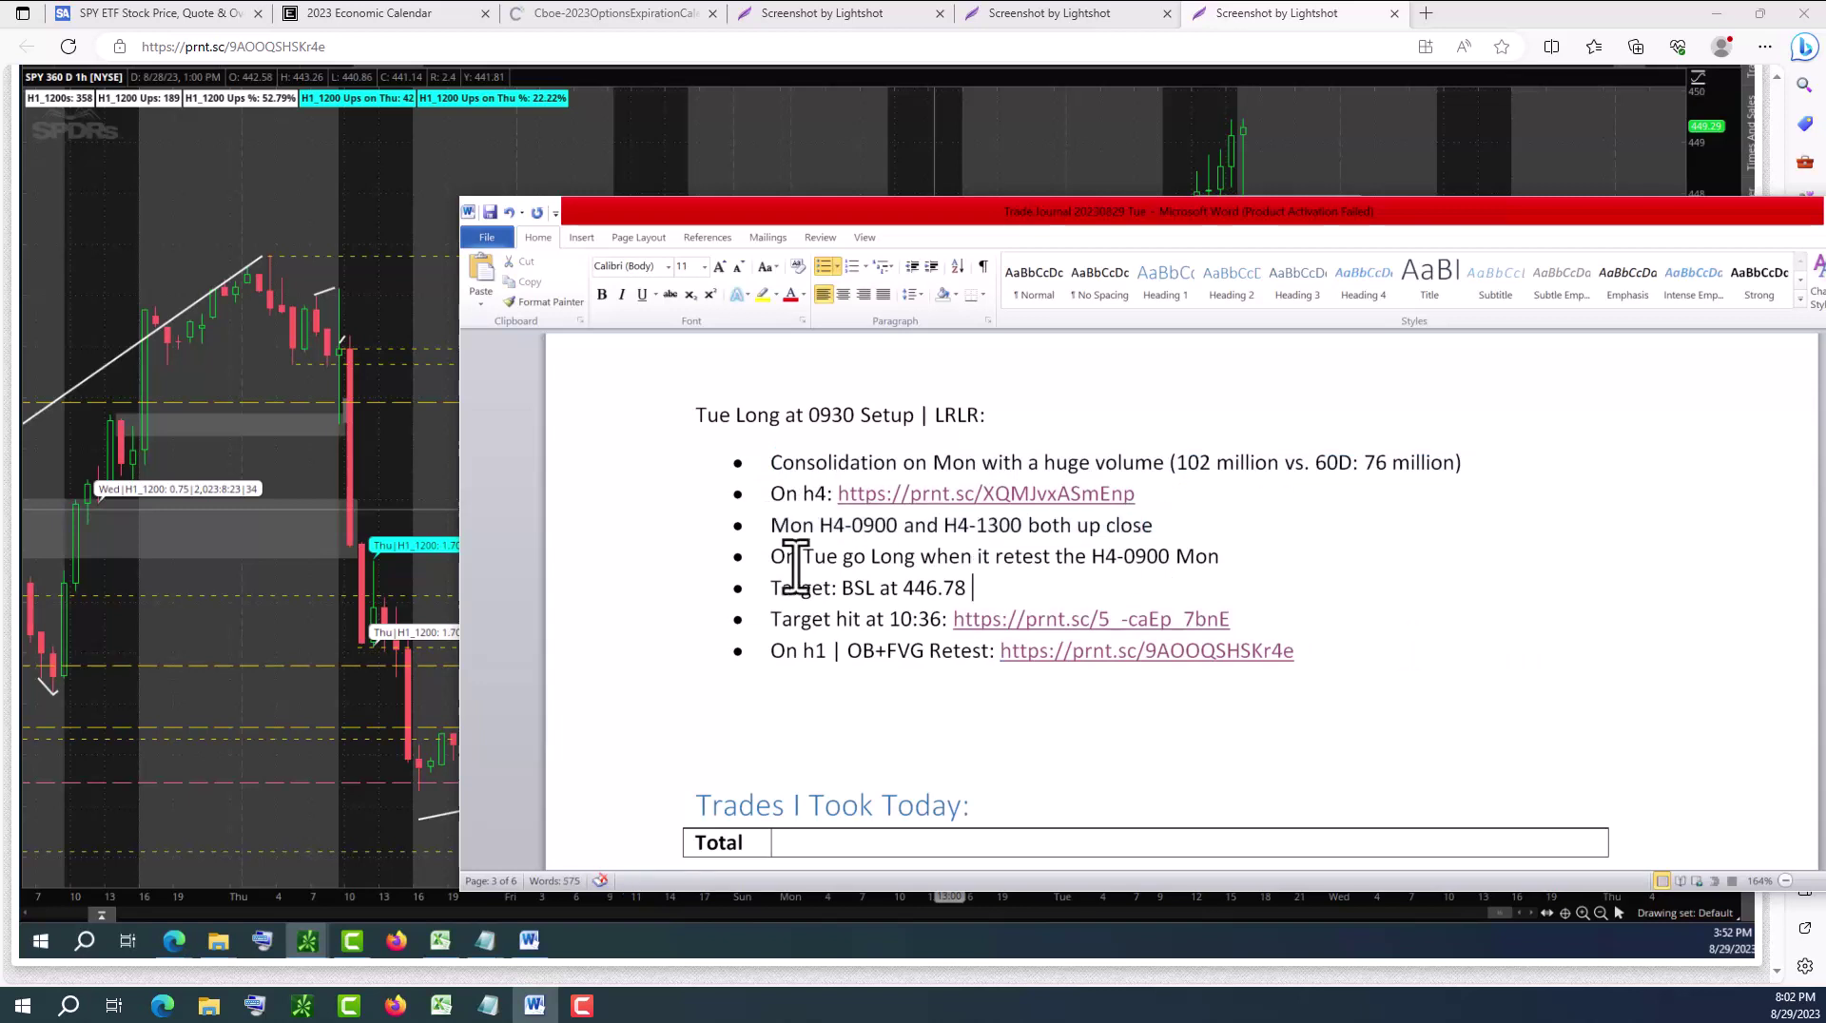
left_click_drag(772, 558, 1195, 561)
left_click(1377, 585)
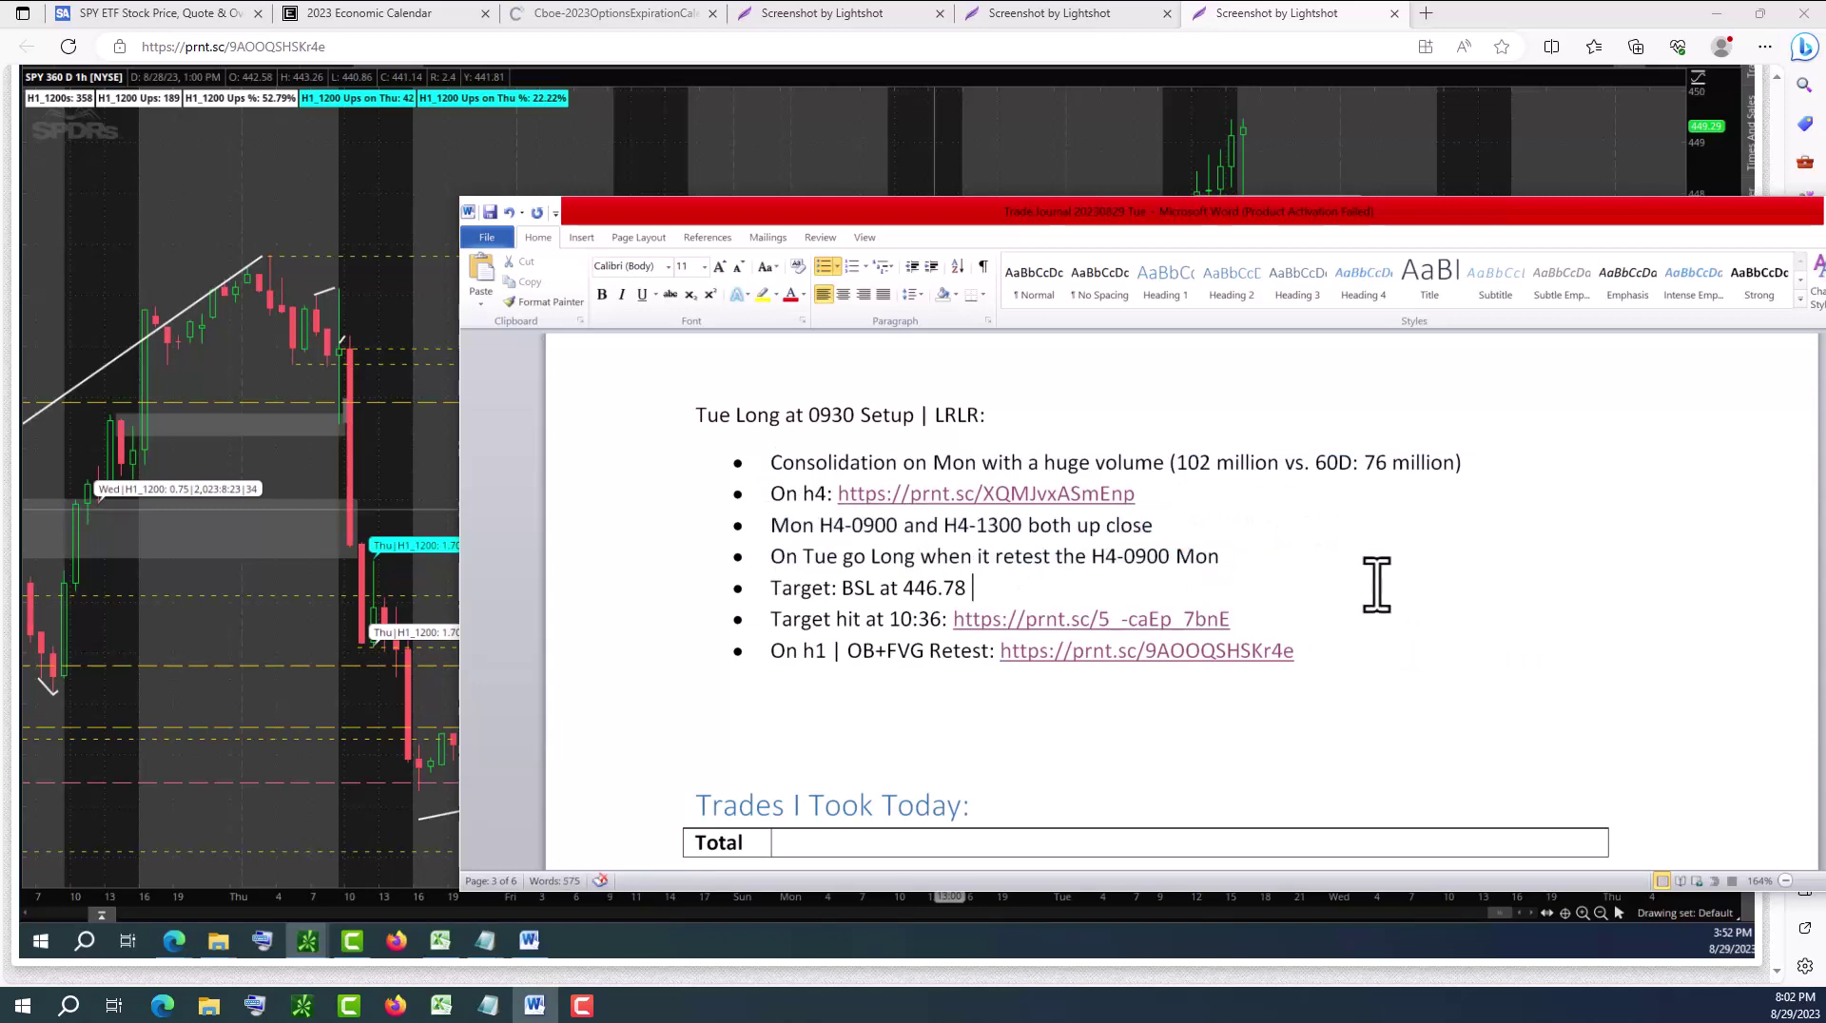
scroll(1377, 584, "up", 1)
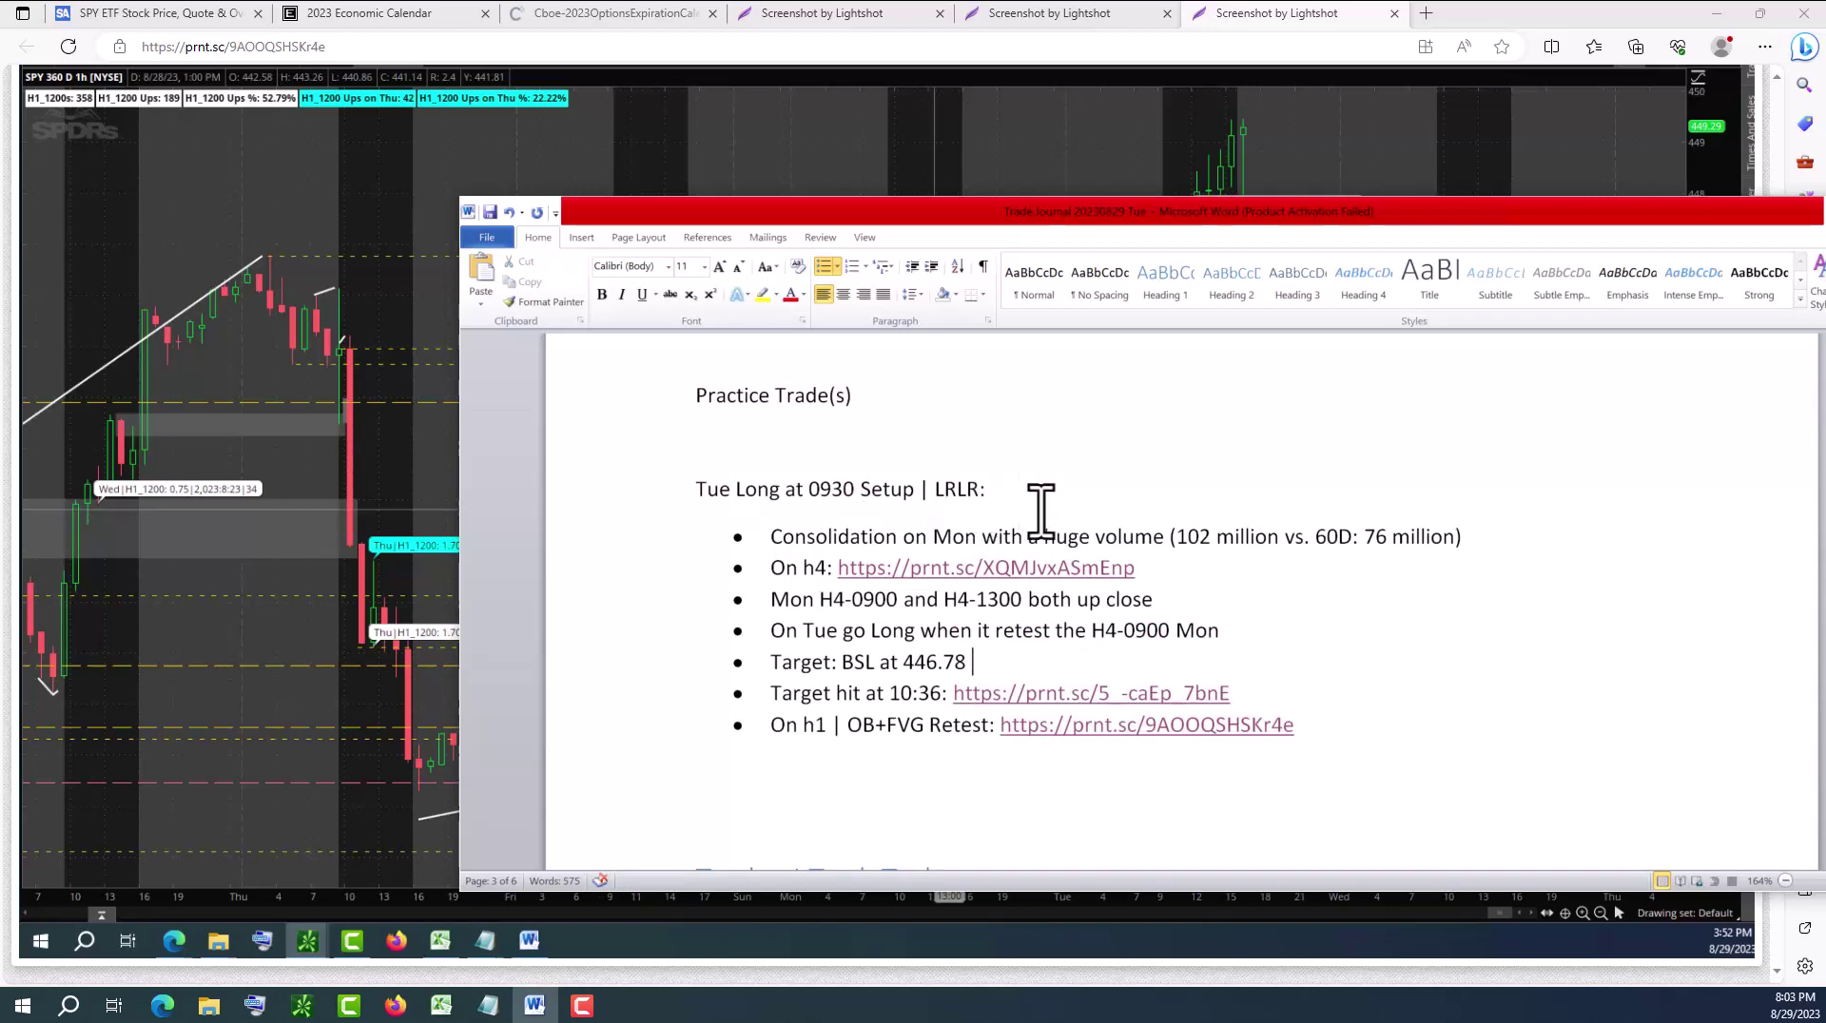
scroll(1070, 580, "down", 1)
scroll(1070, 580, "down", 2)
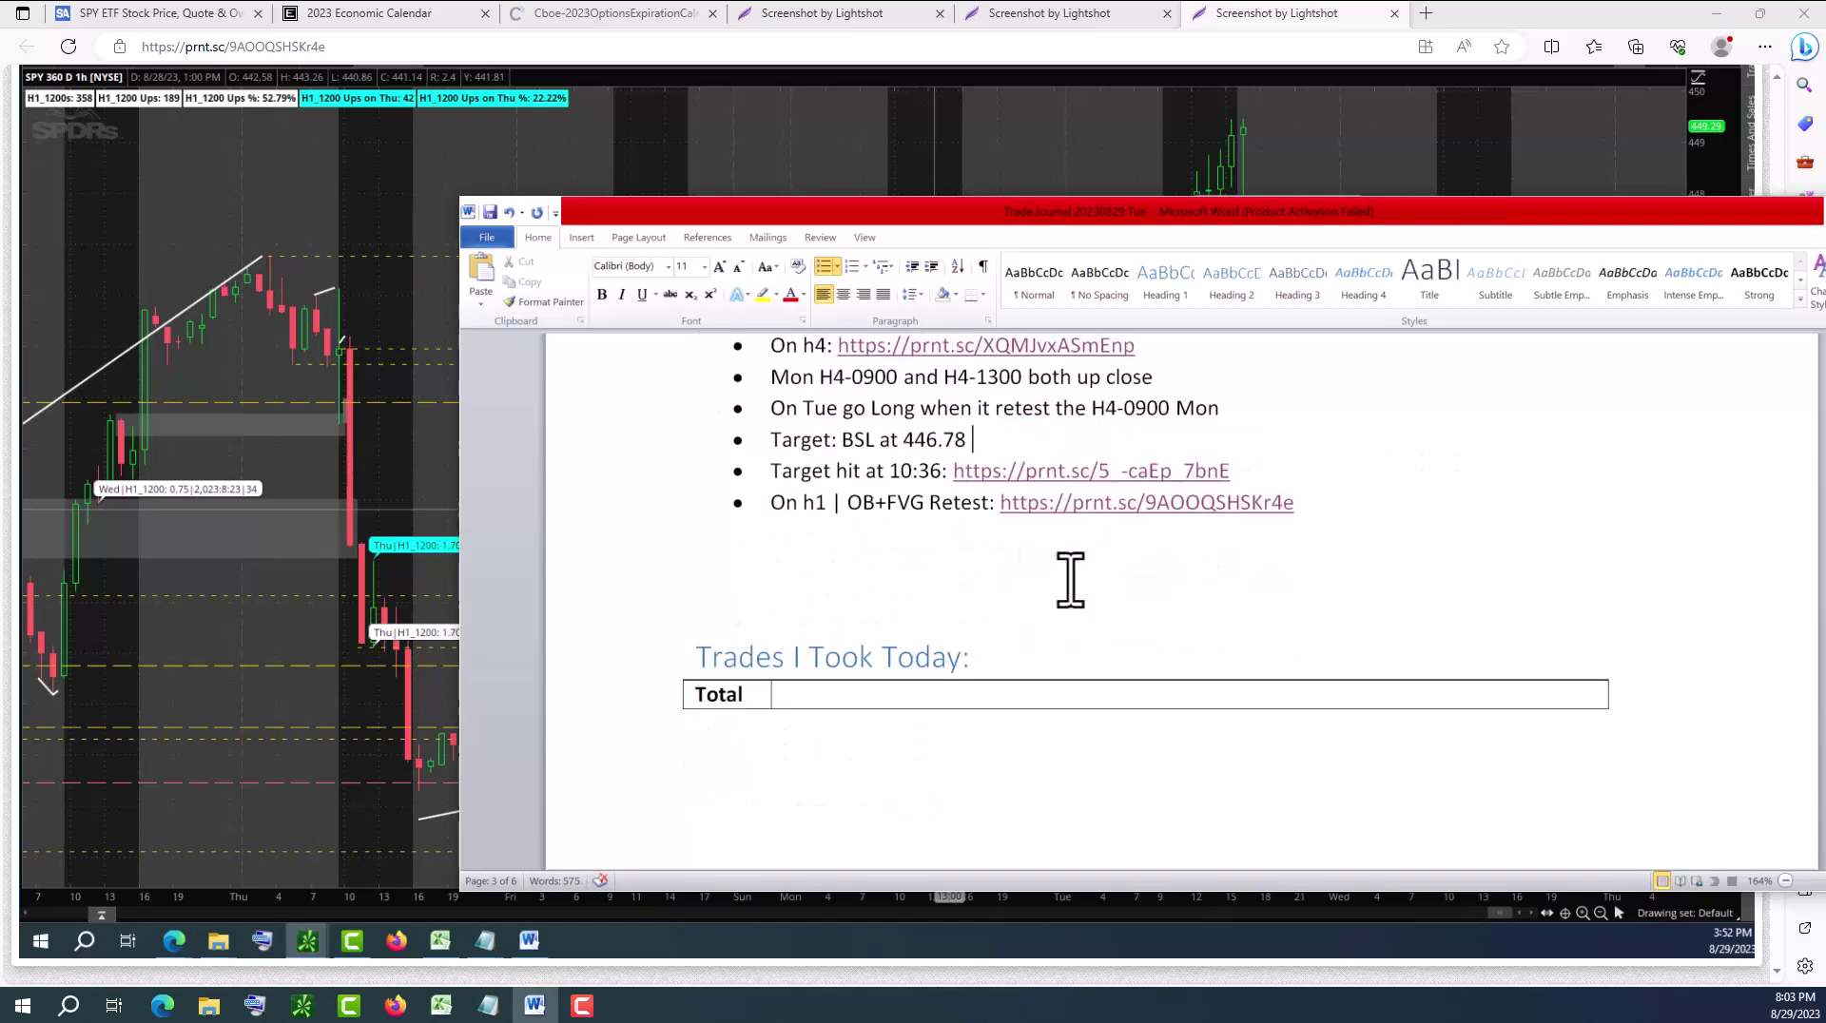
scroll(1070, 580, "up", 2)
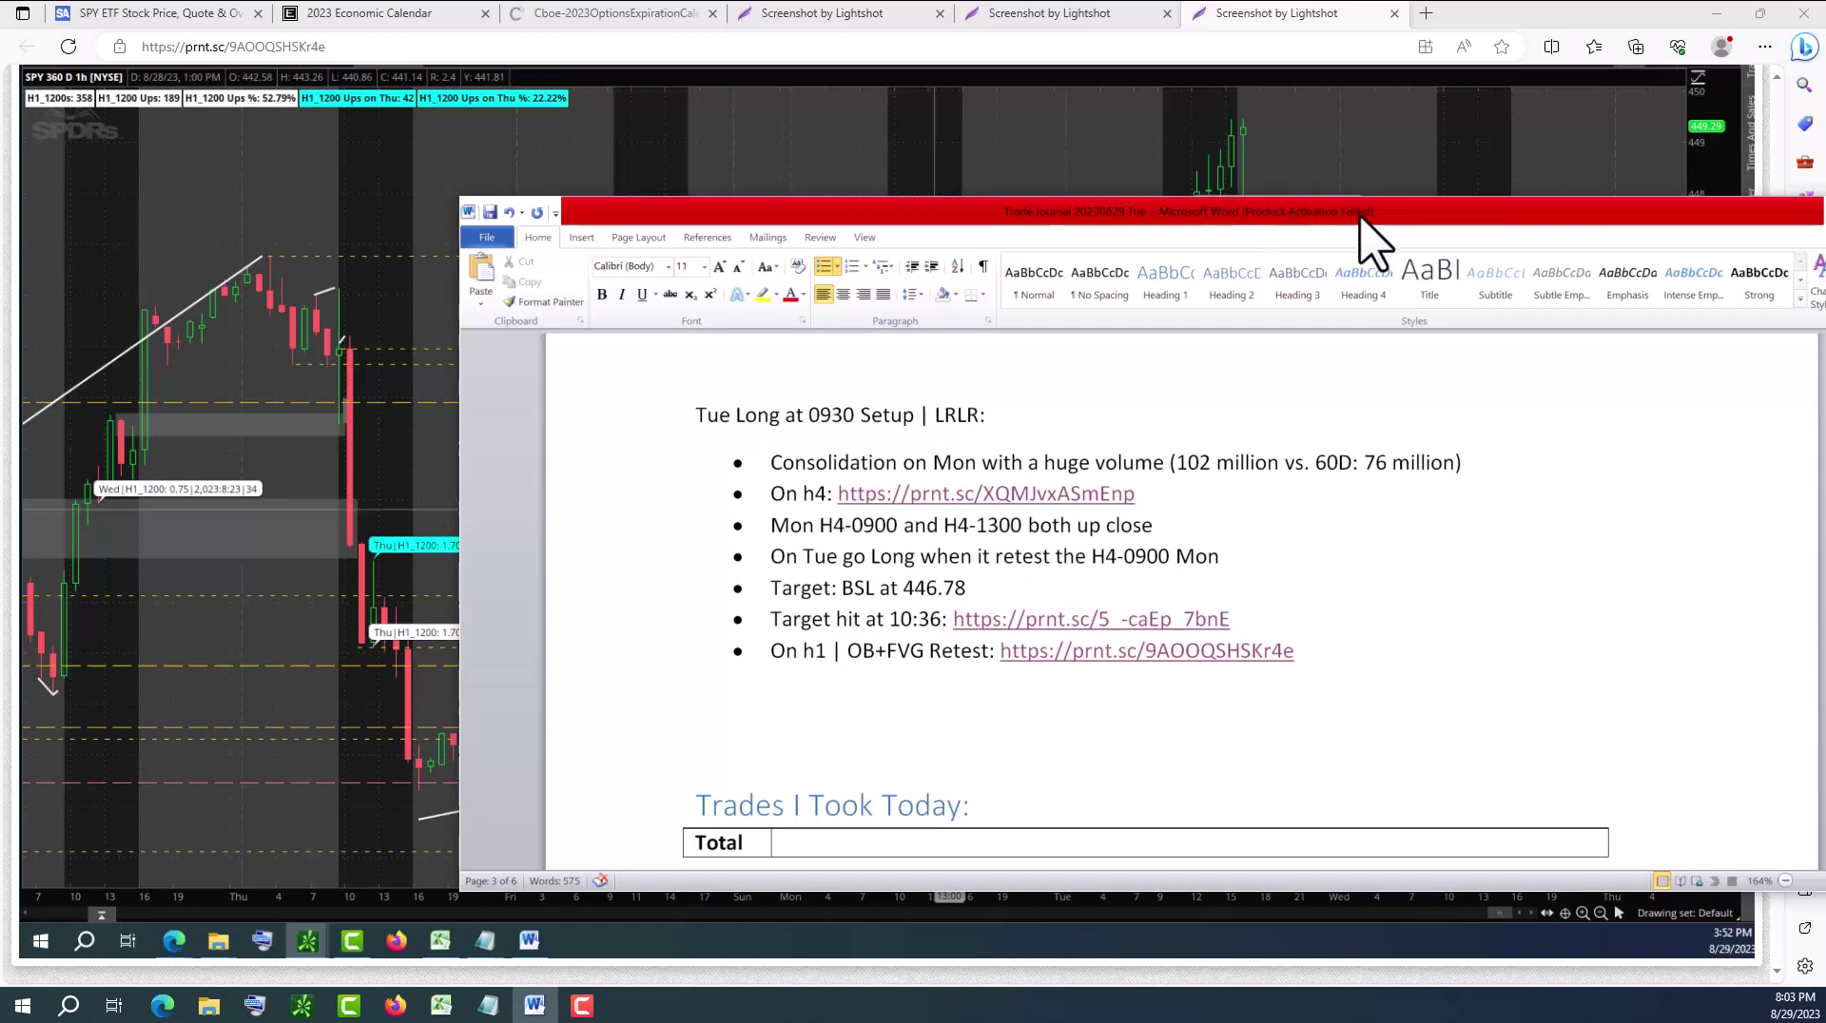
Move the Word journal aside, minimize it, and switch to the thinkorswim SPY 5-minute chart, maximizing its window
left_click_drag(1361, 217, 1118, 219)
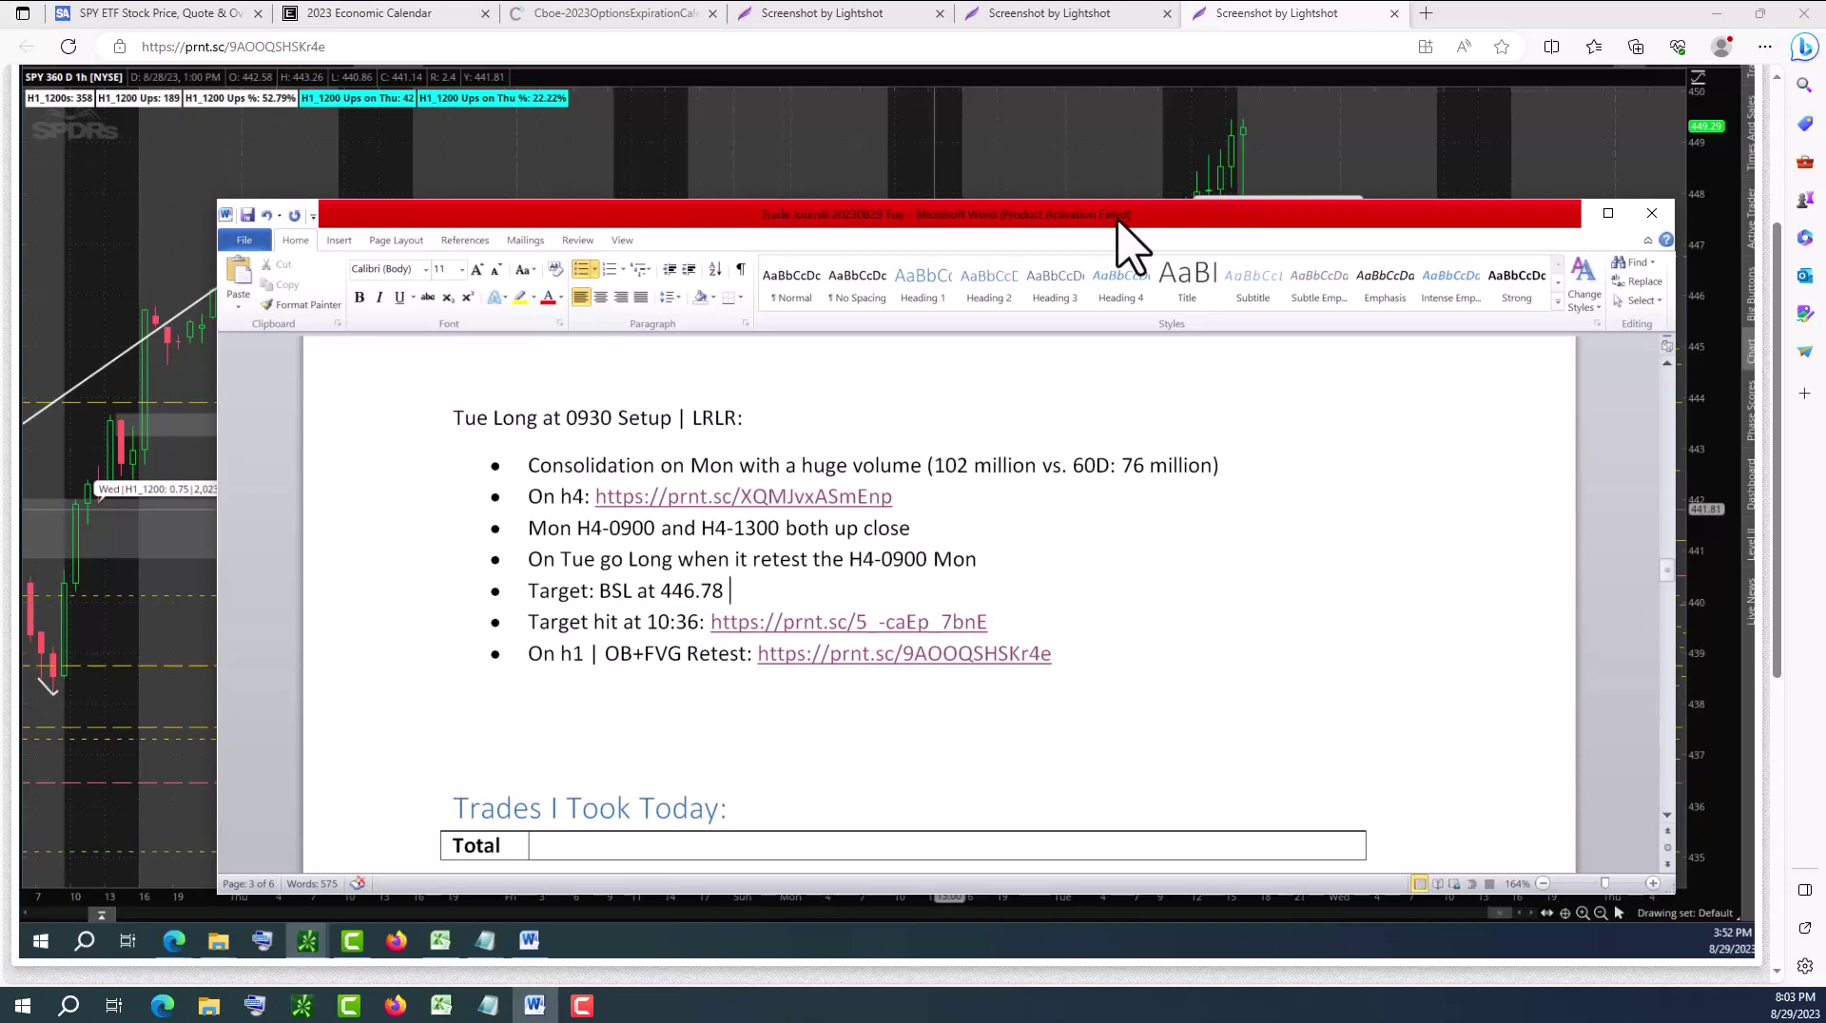
key("super+Down")
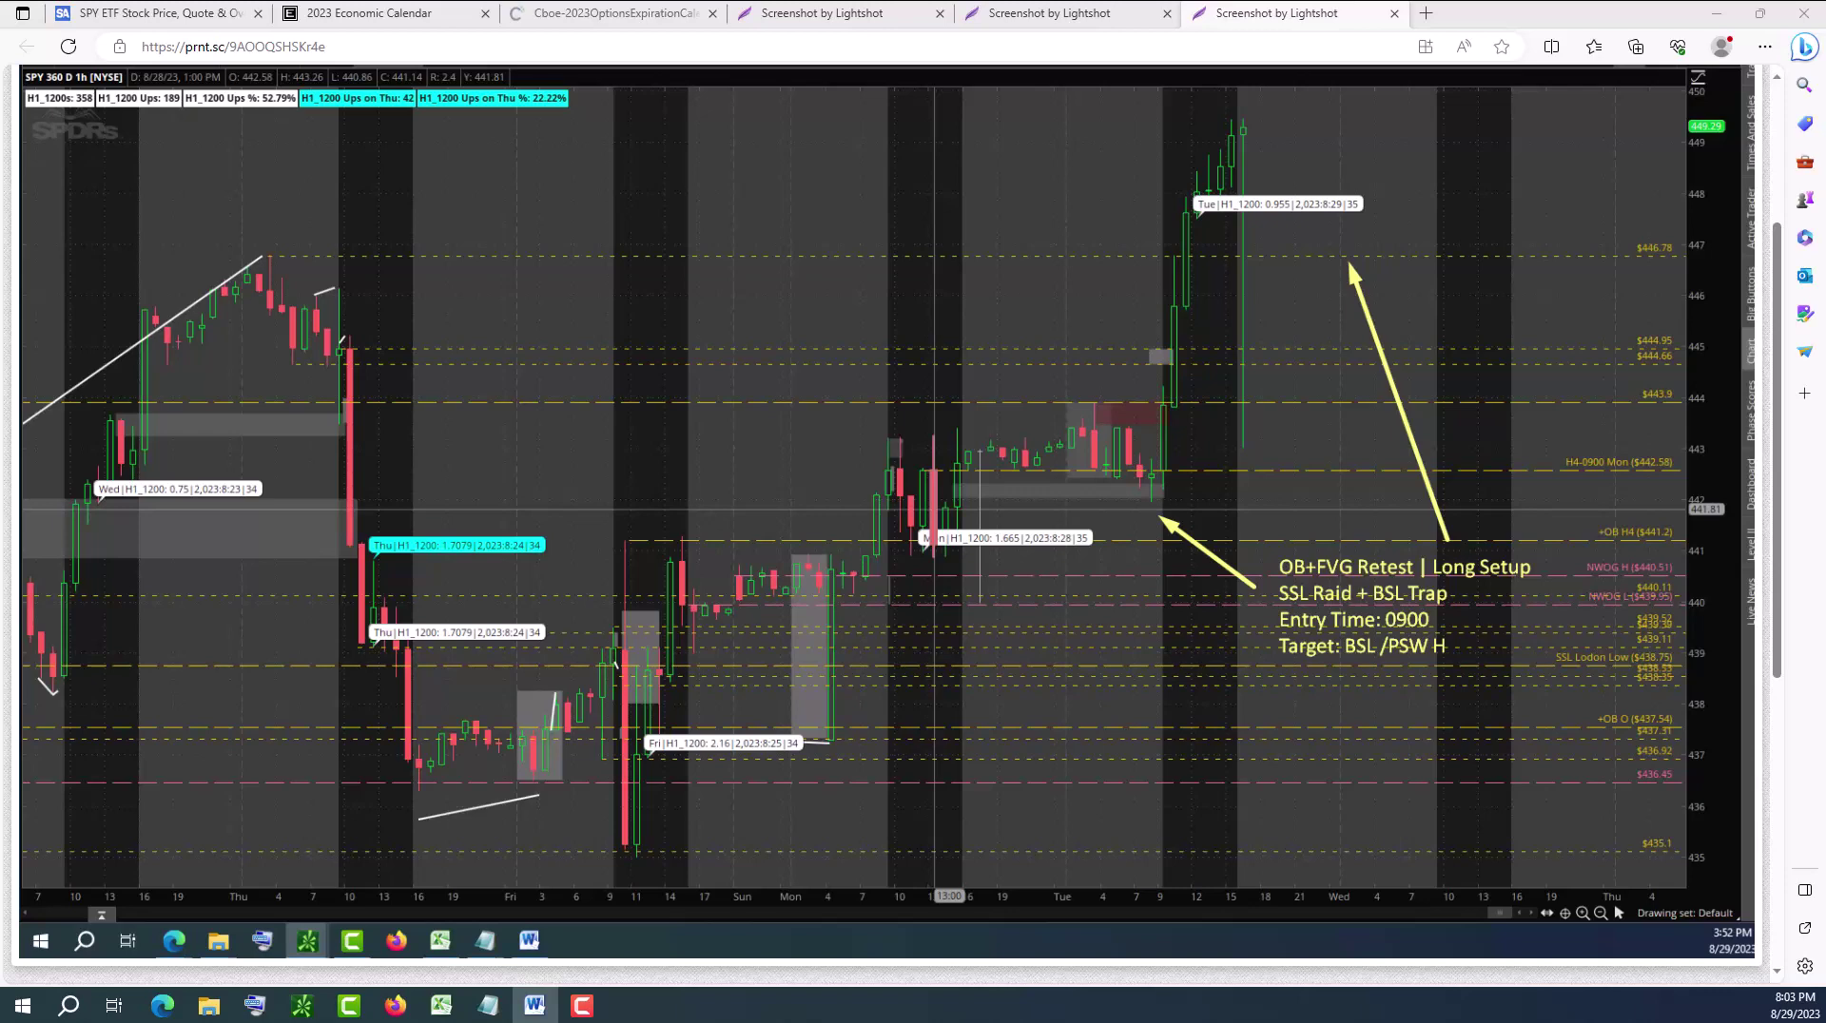
left_click(302, 1005)
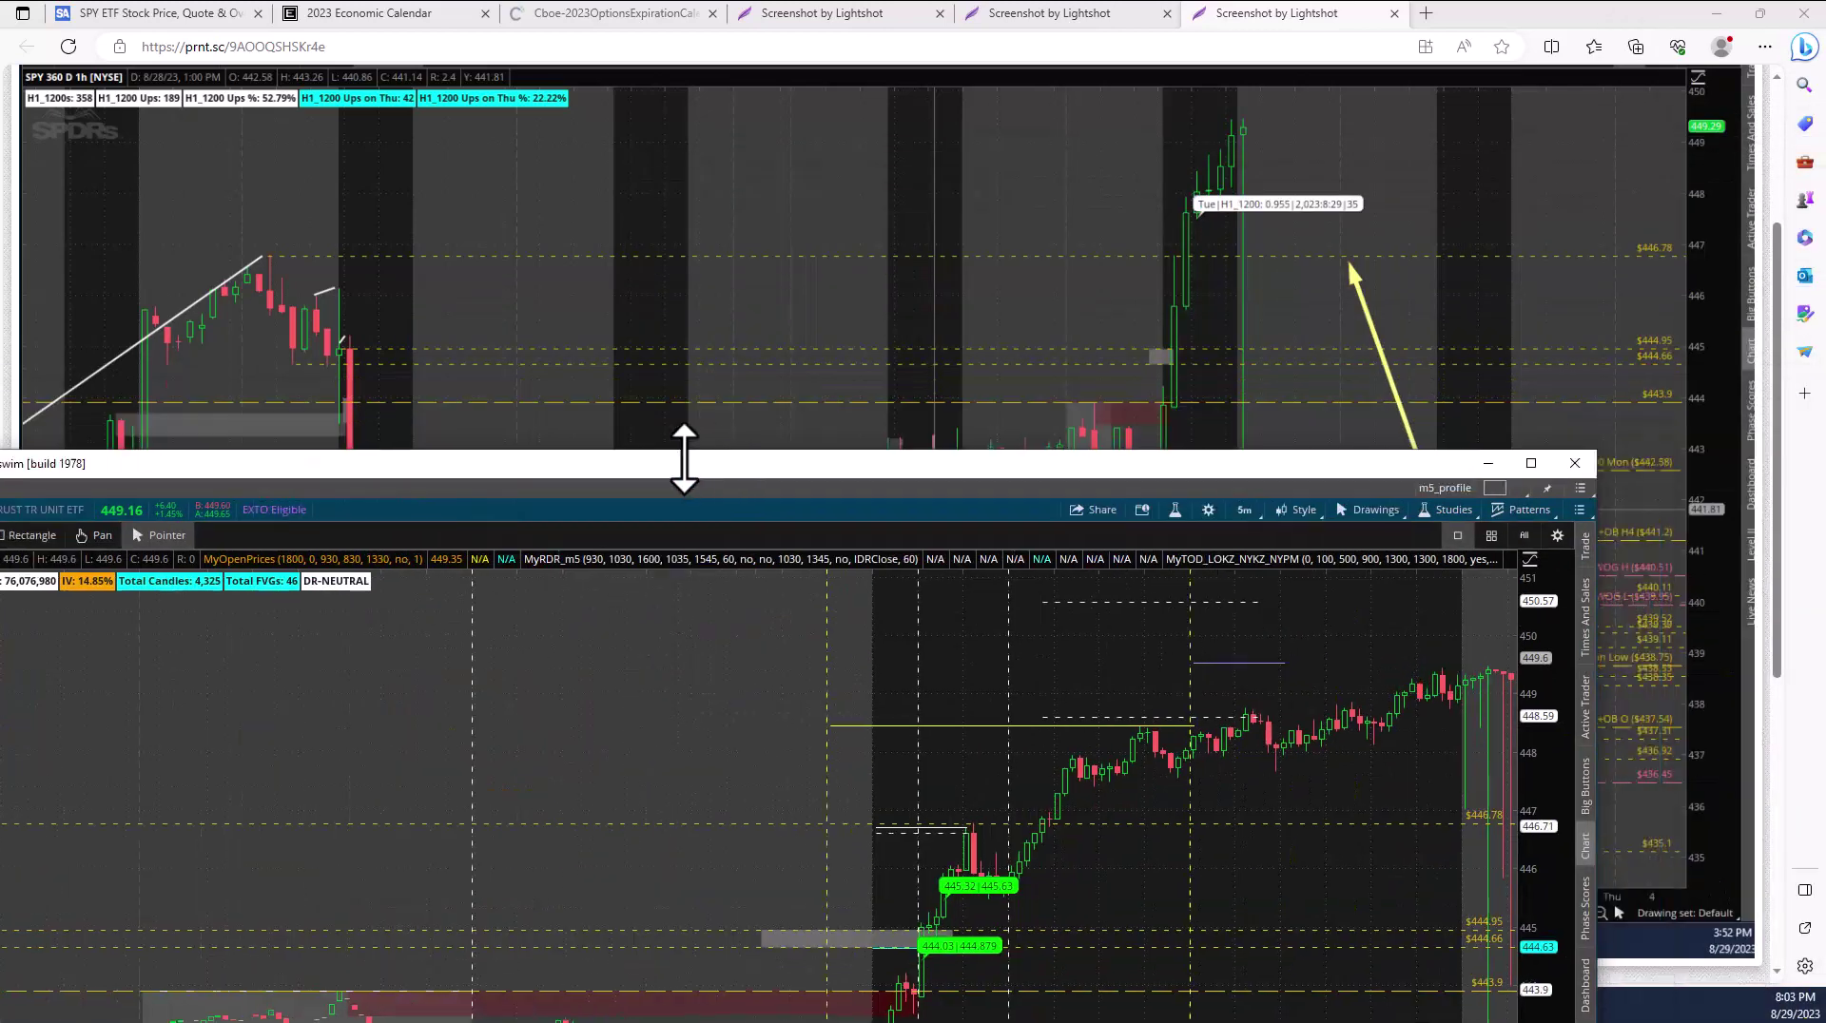
left_click(1482, 392)
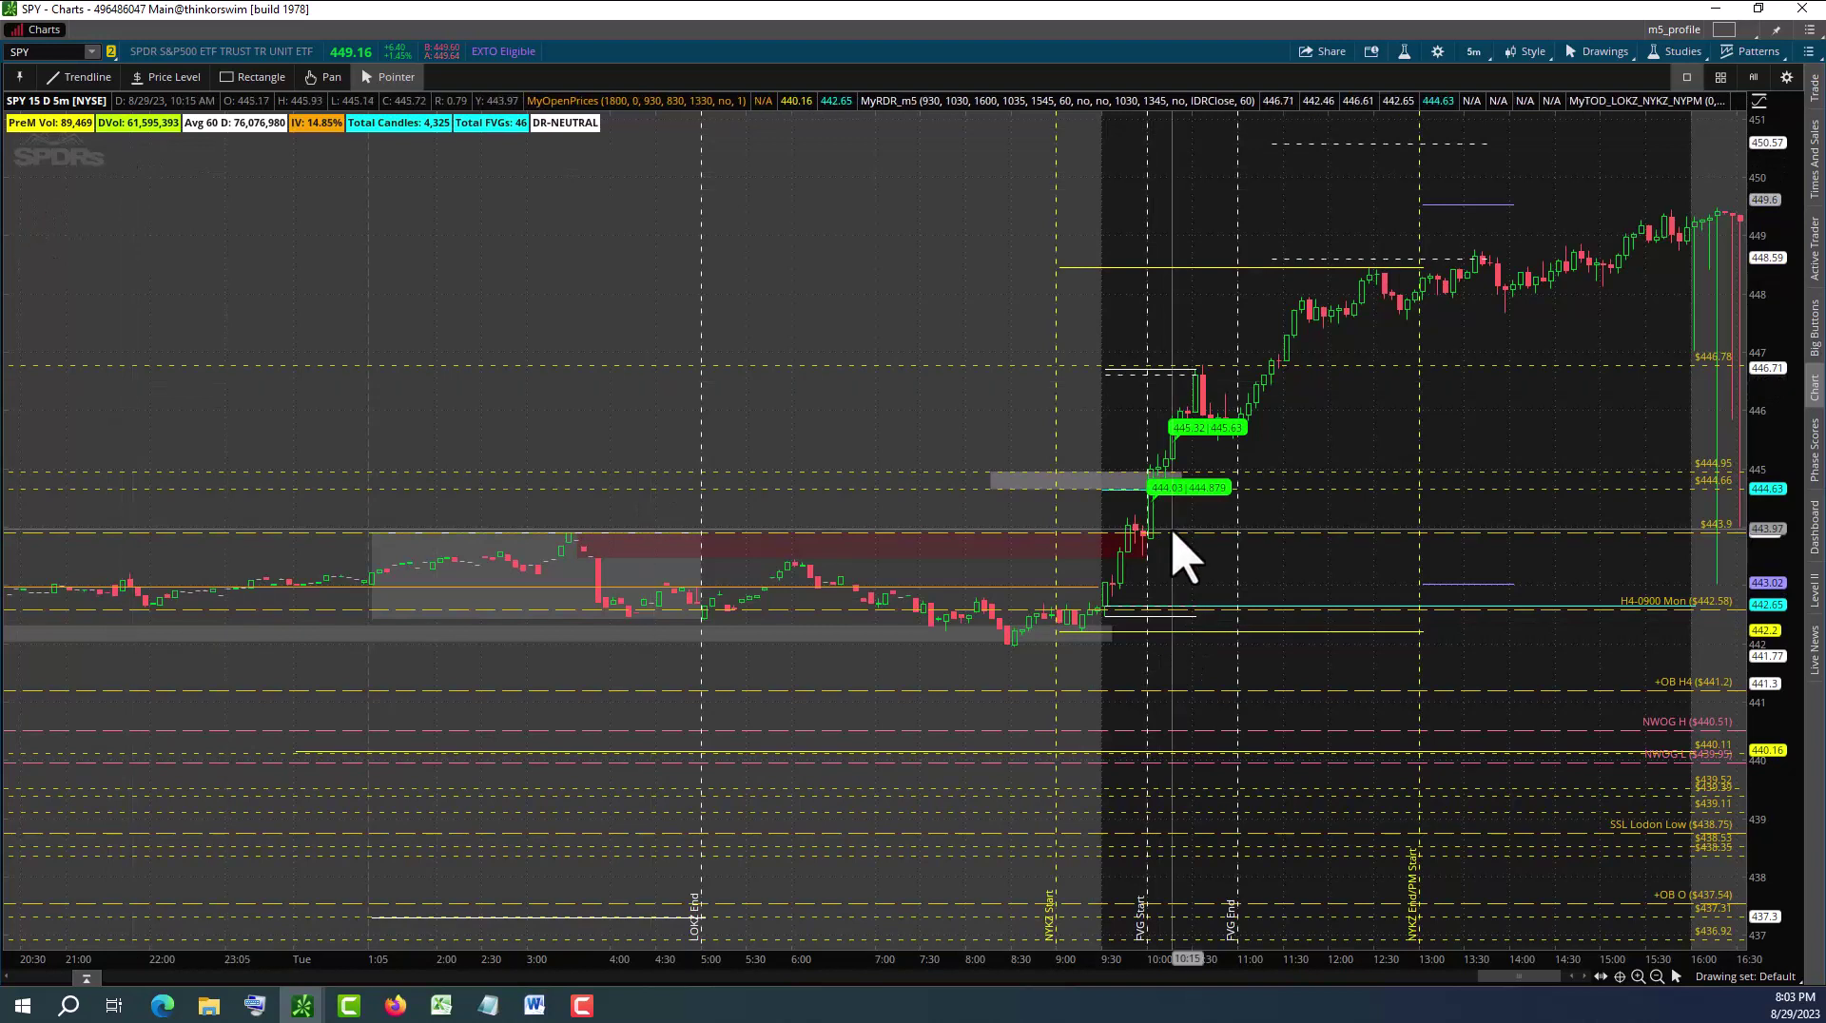
Examine the SPY 5-minute chart's overnight and London session ranges, going back to Monday afternoon's price action
scroll(1184, 554, "down", 2)
scroll(1183, 554, "down", 4)
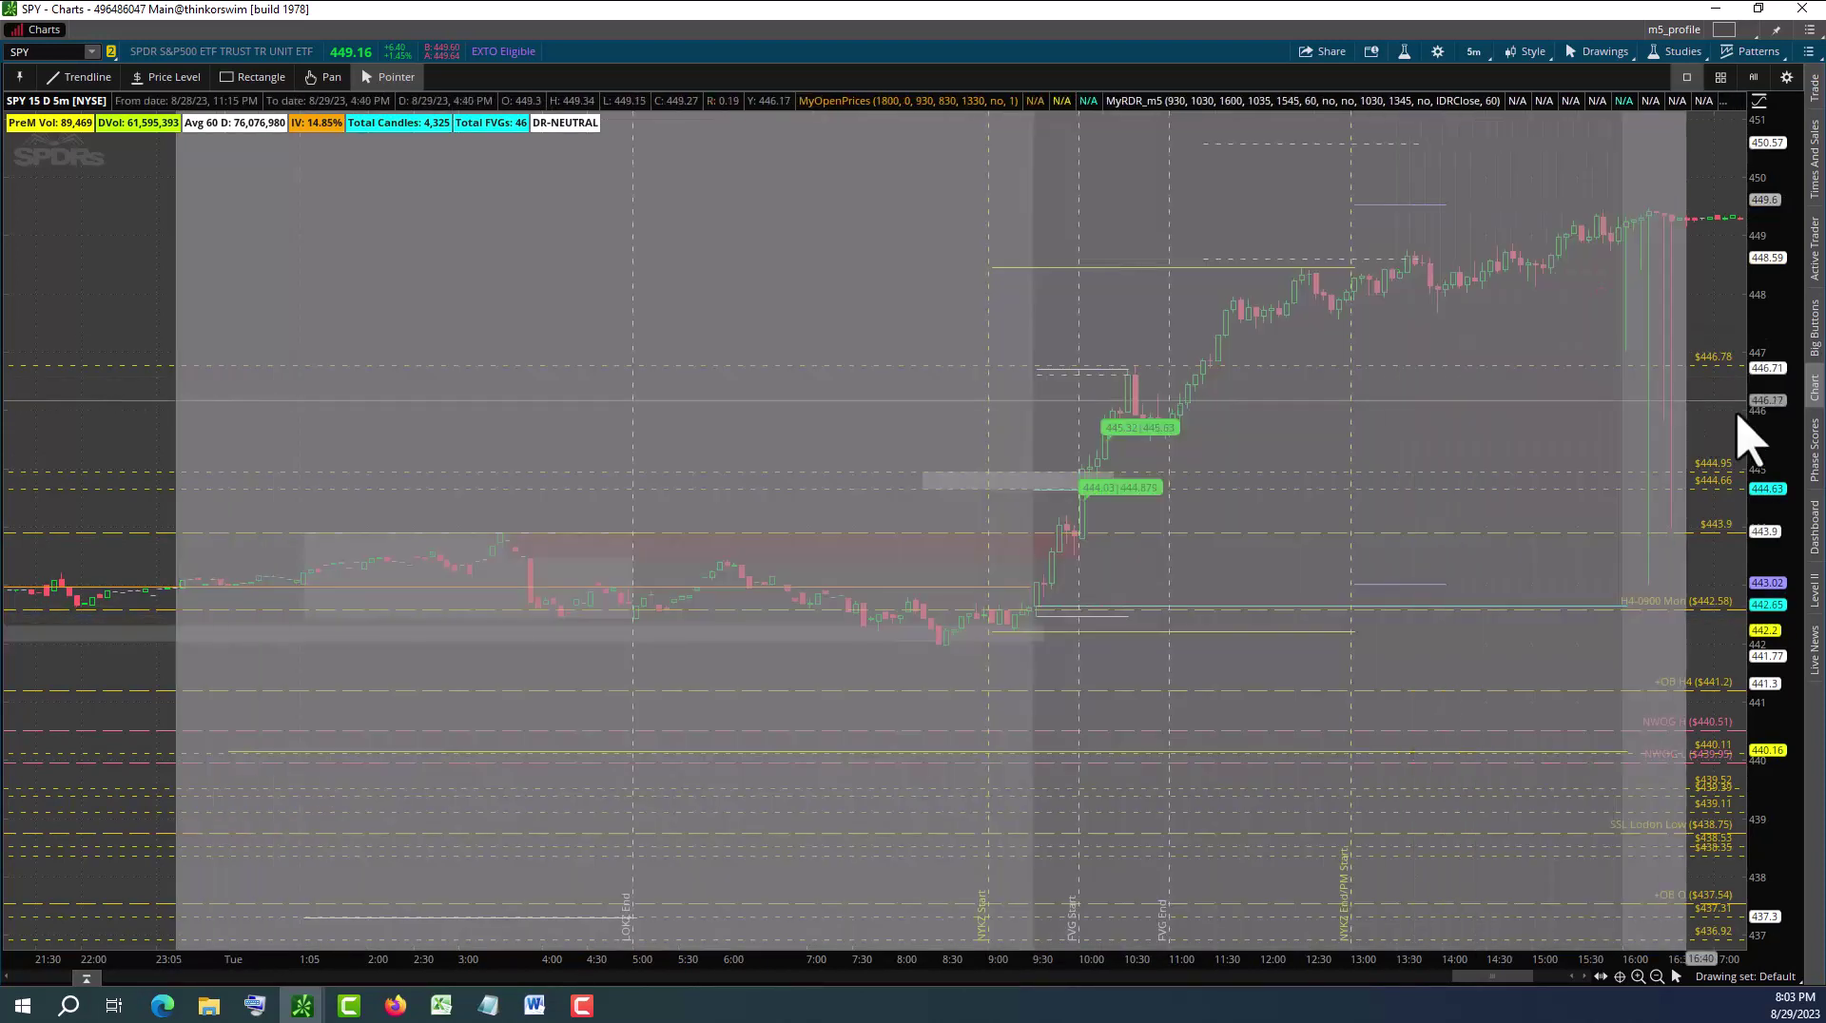
scroll(1728, 432, "up", 2)
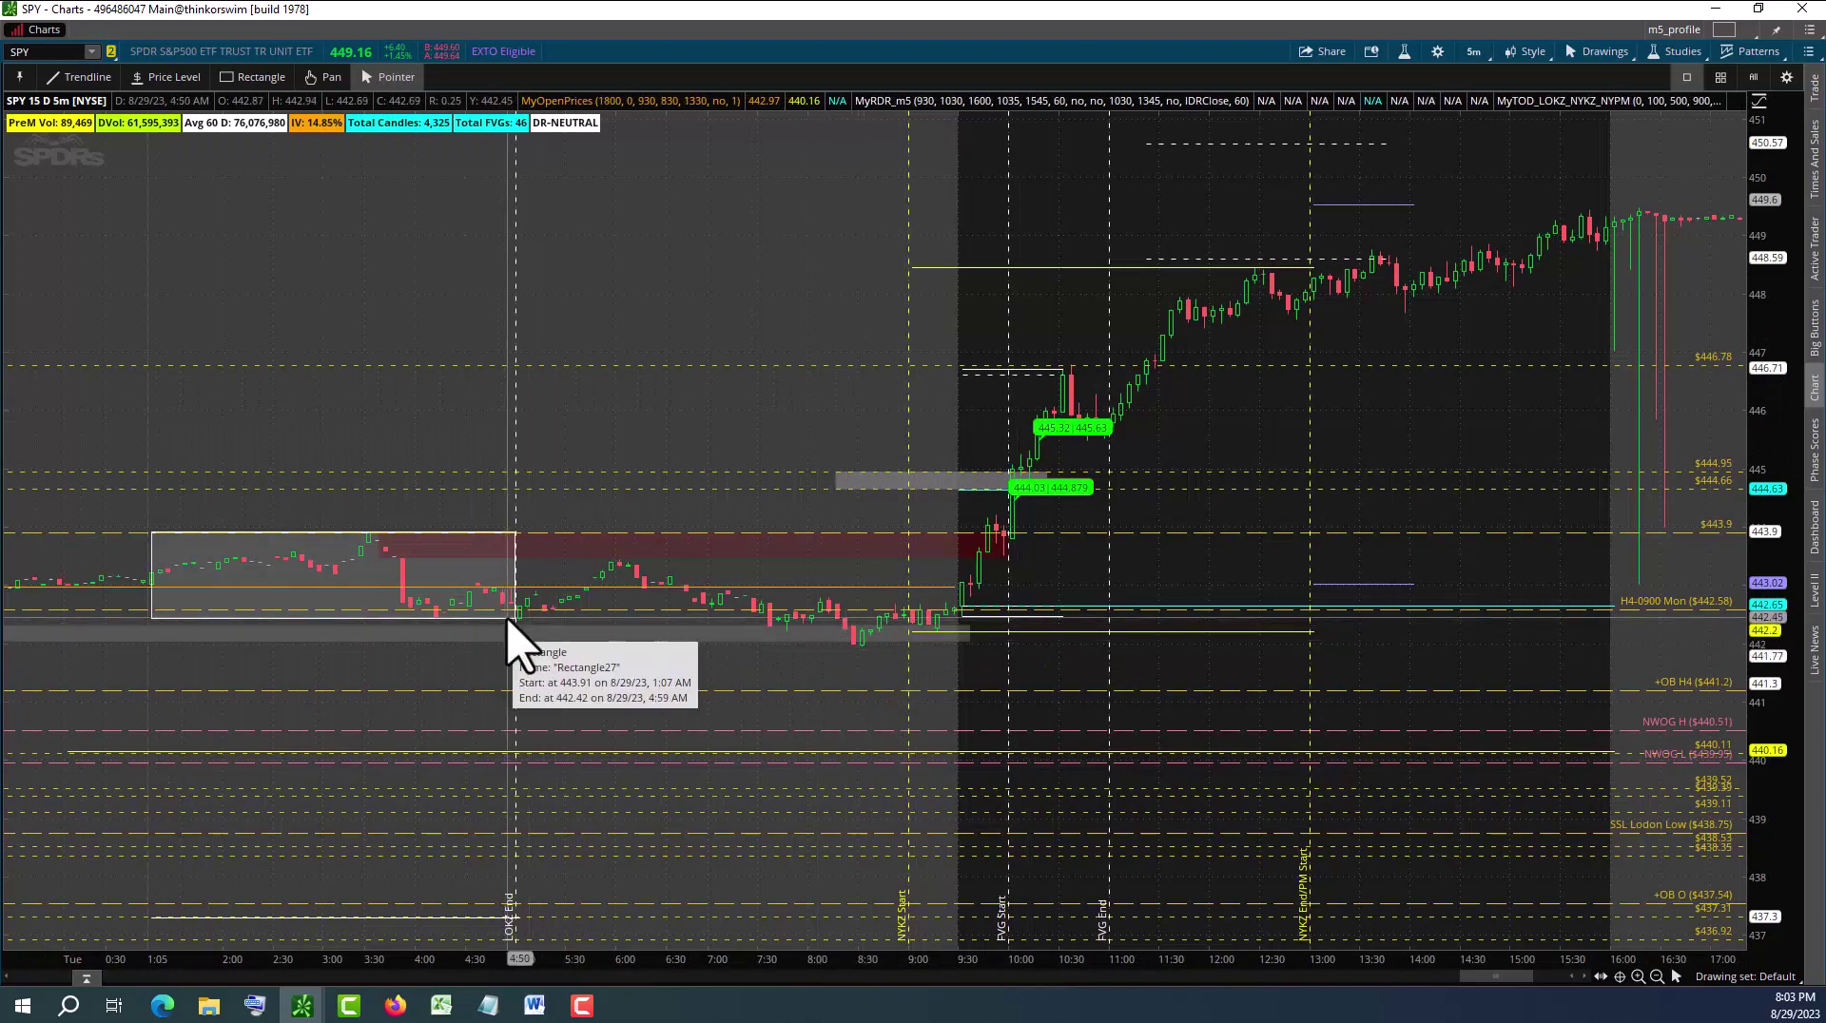
scroll(1109, 766, "up", 5)
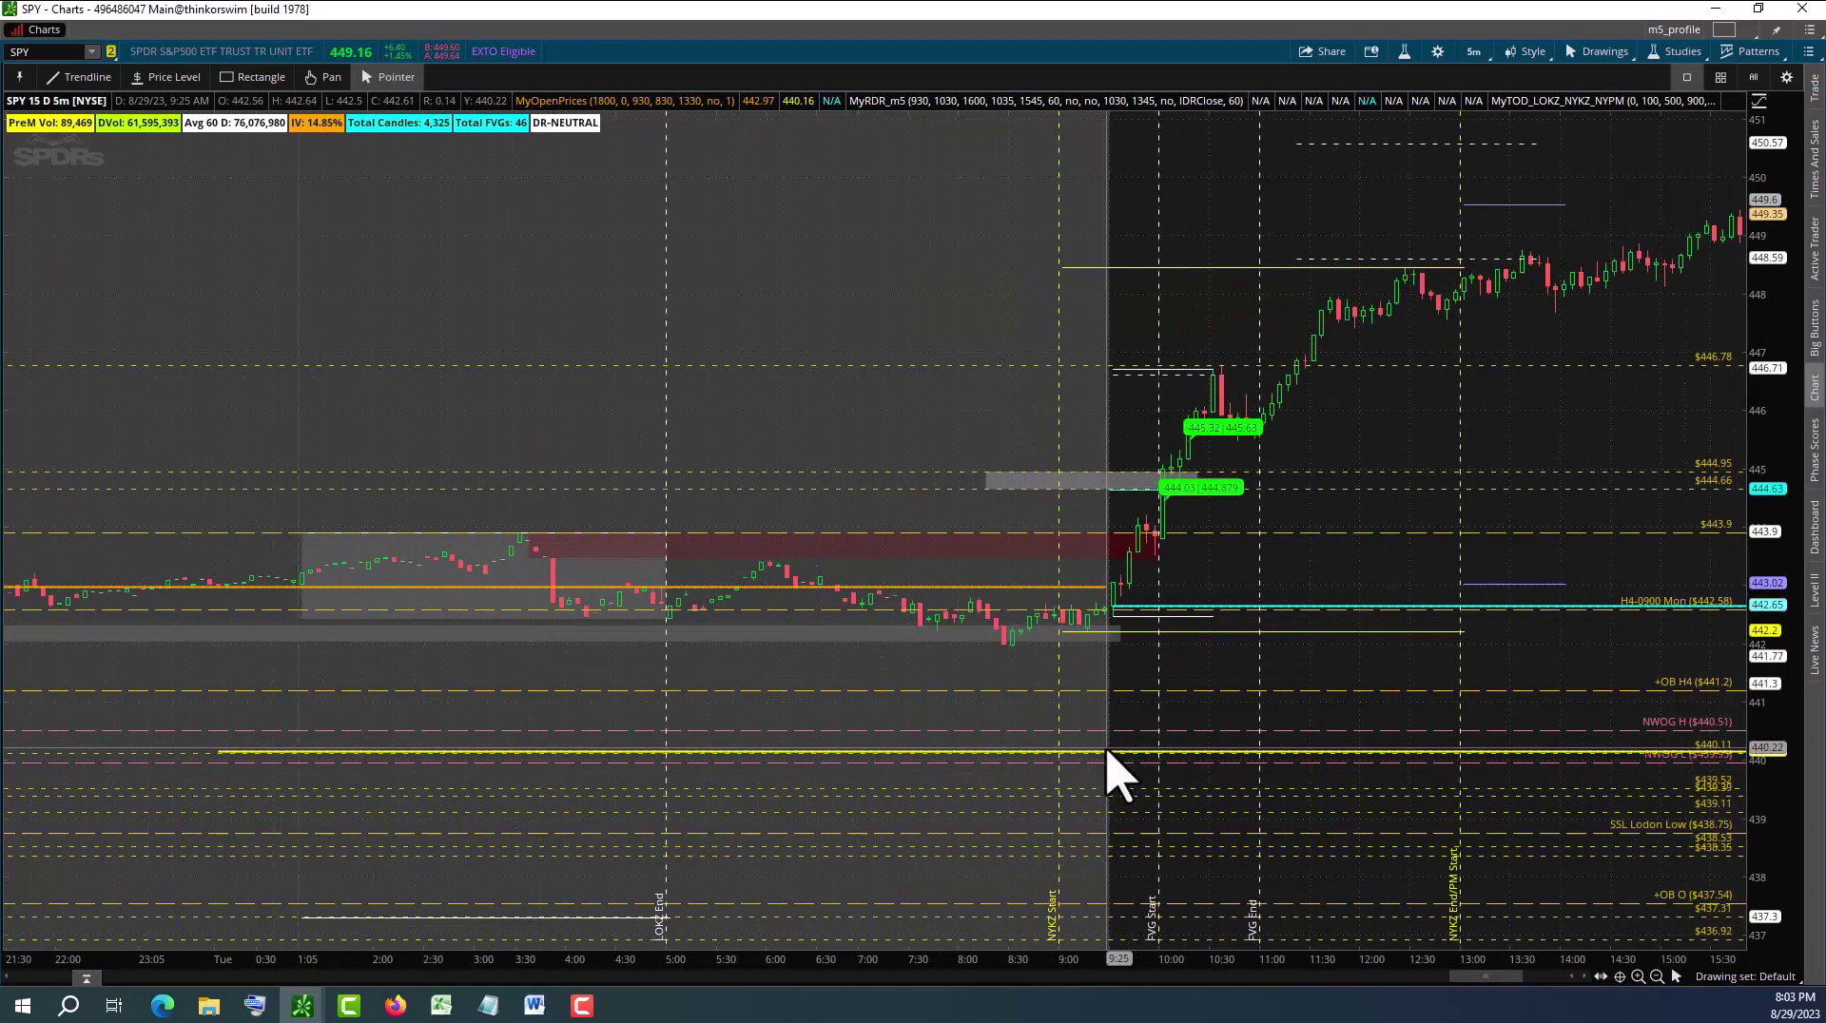
scroll(1109, 766, "up", 8)
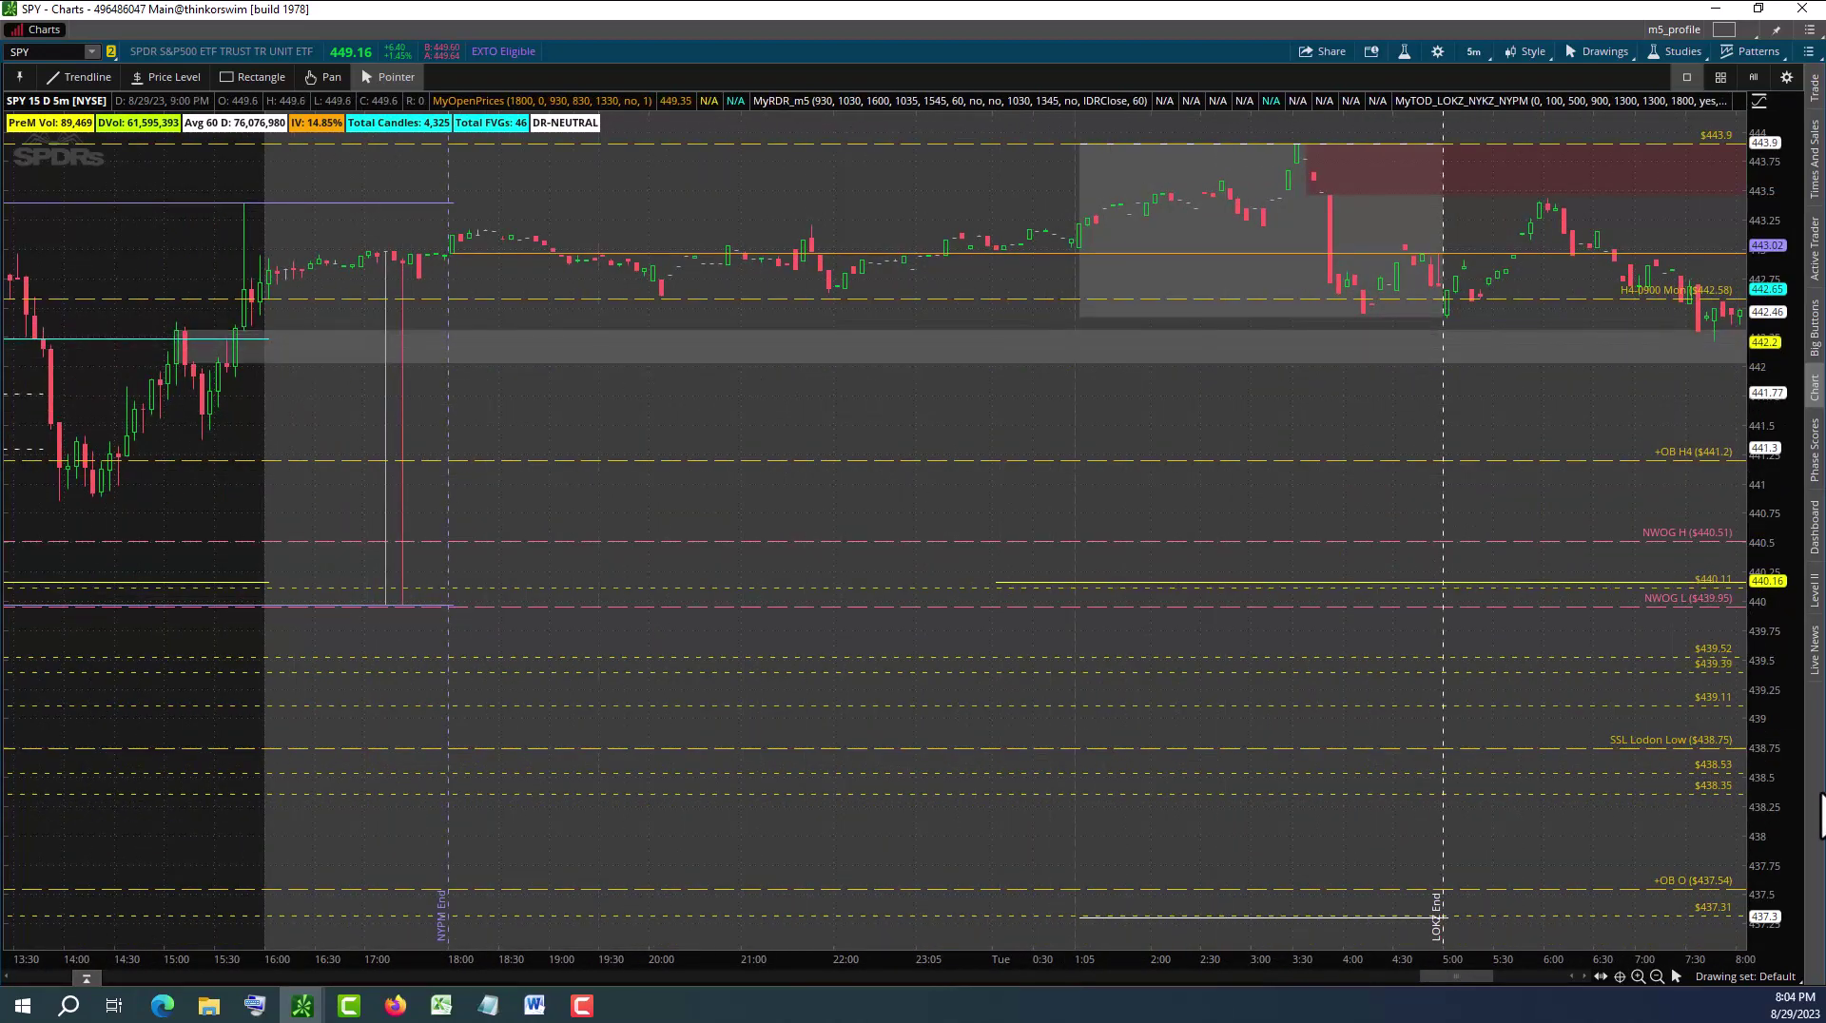
Examine Tuesday's SPY price action from the New York open and the FVG window through the afternoon and after-hours session
scroll(1512, 761, "down", 6)
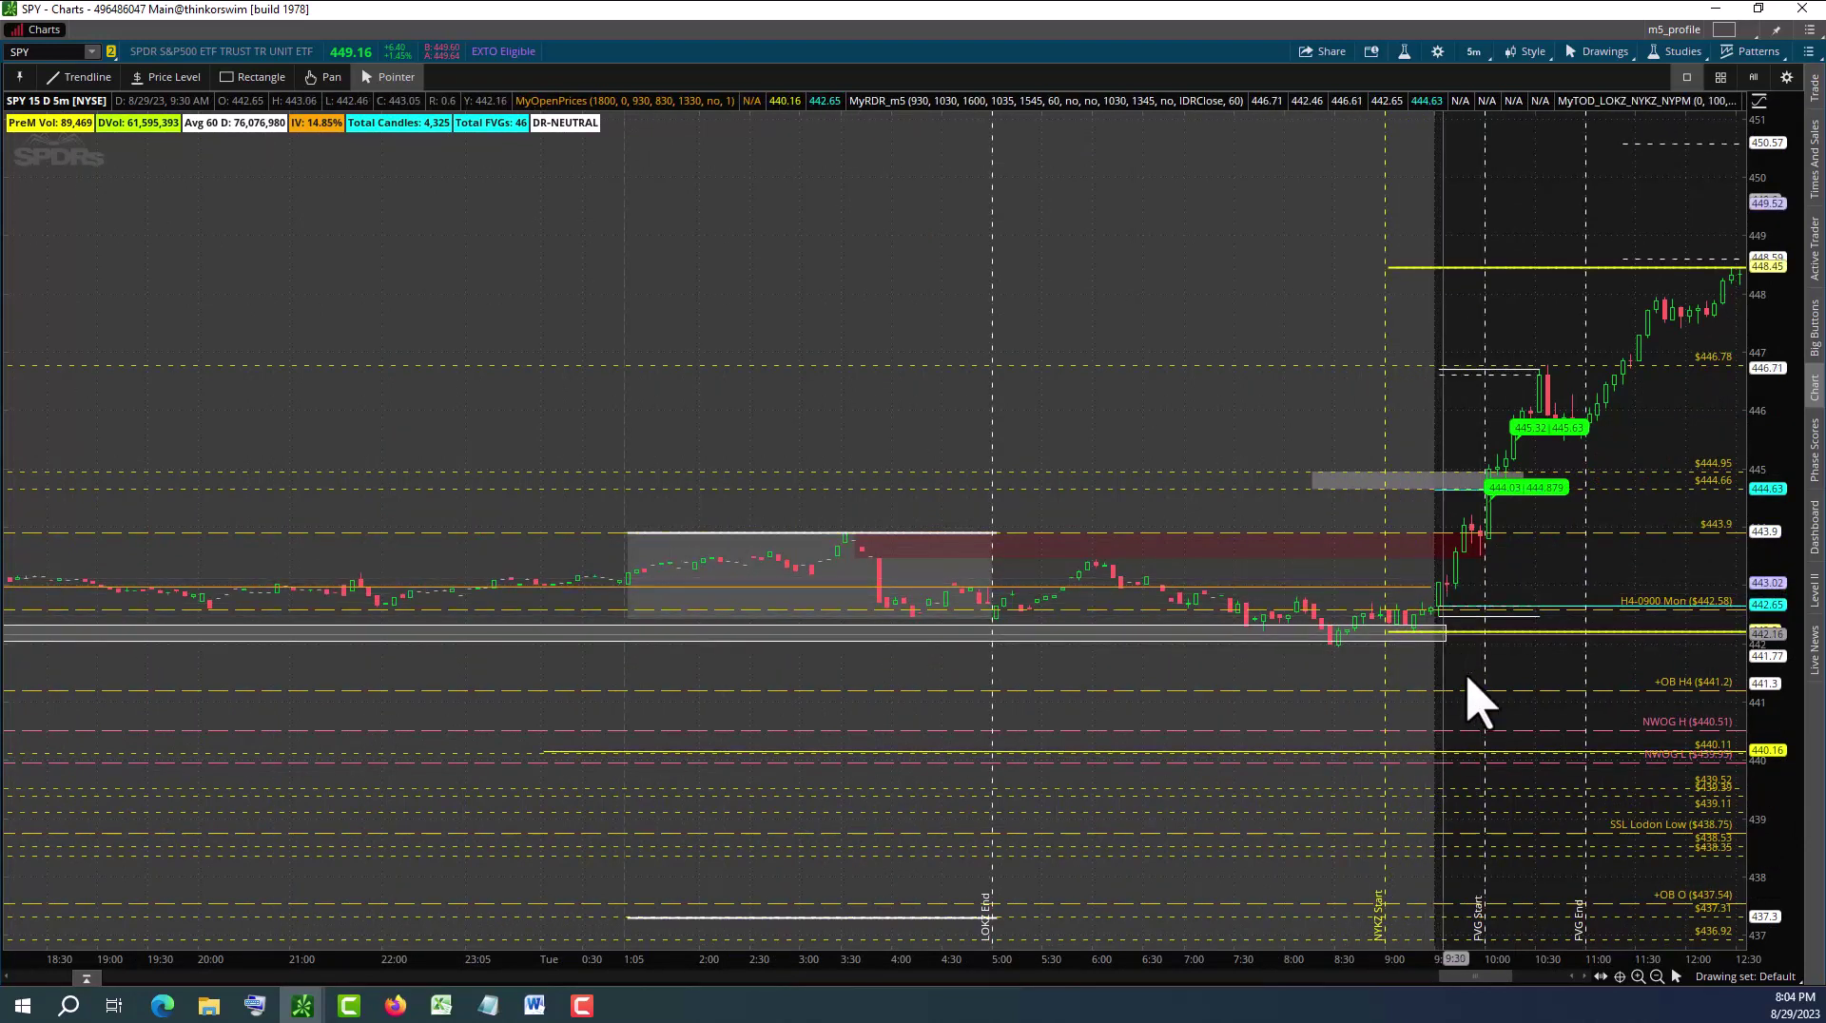
scroll(1495, 718, "down", 2)
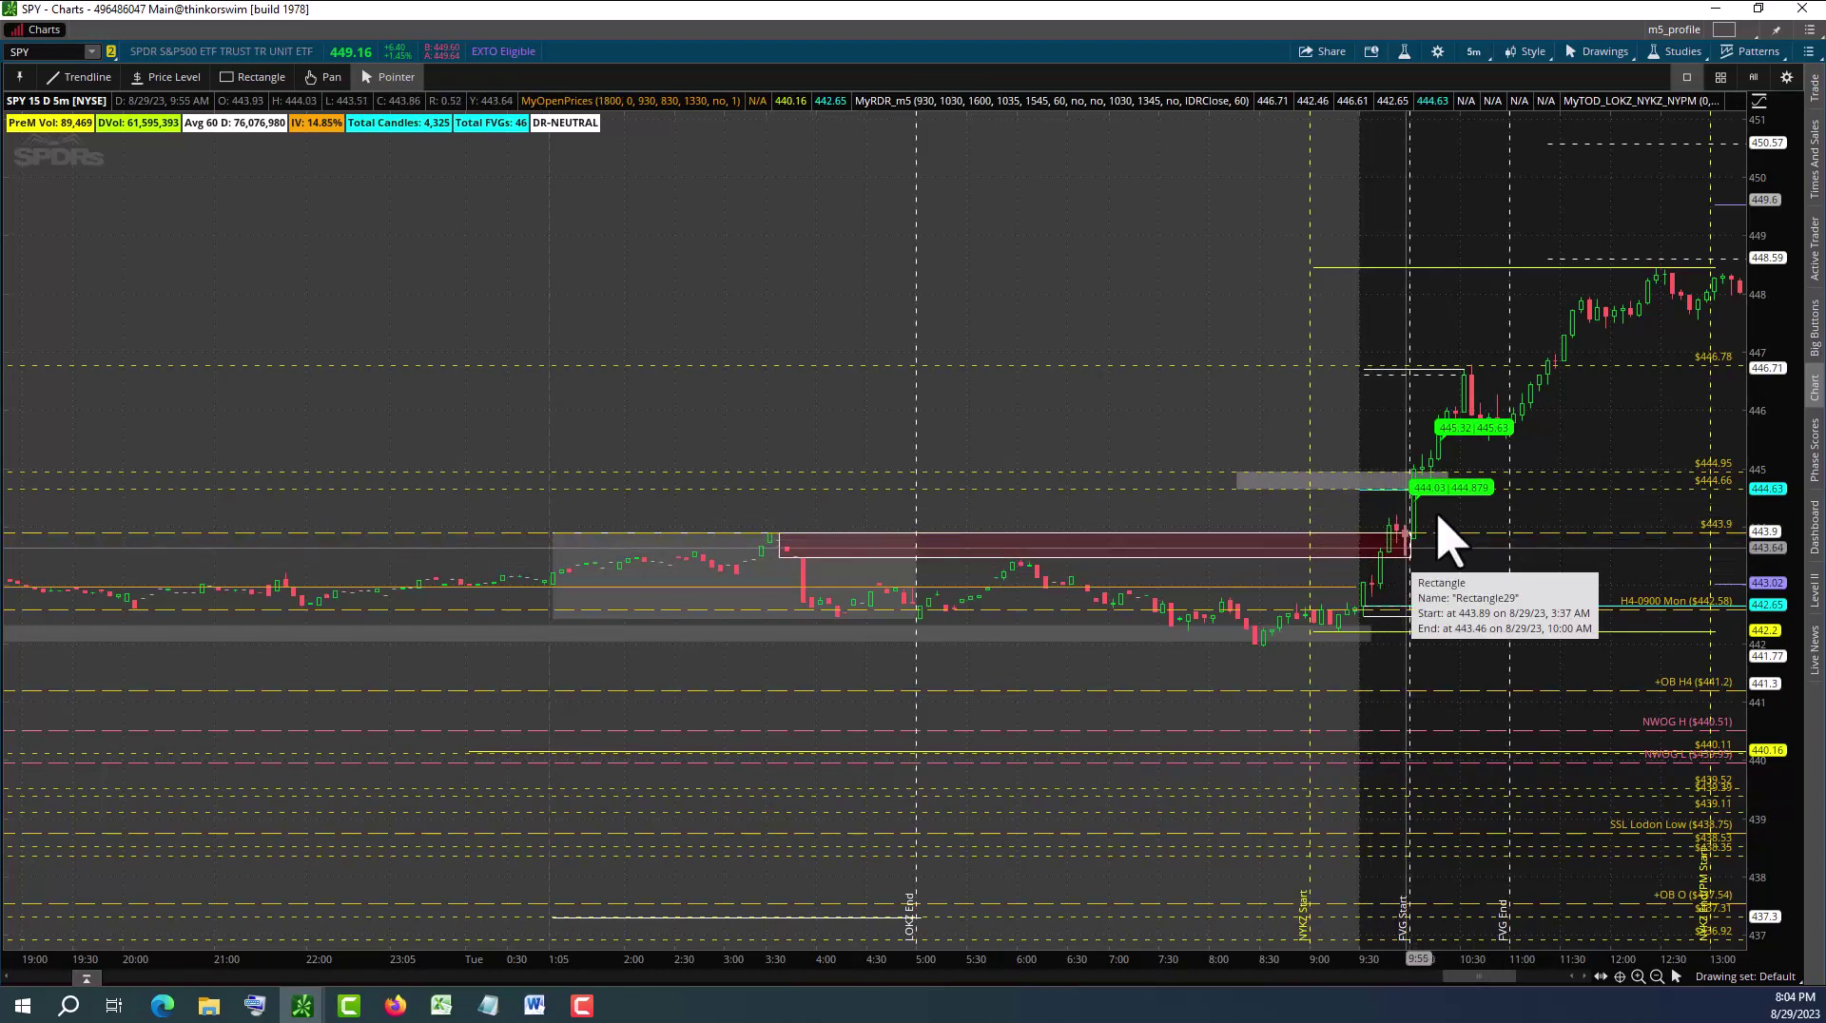
scroll(1426, 603, "down", 4)
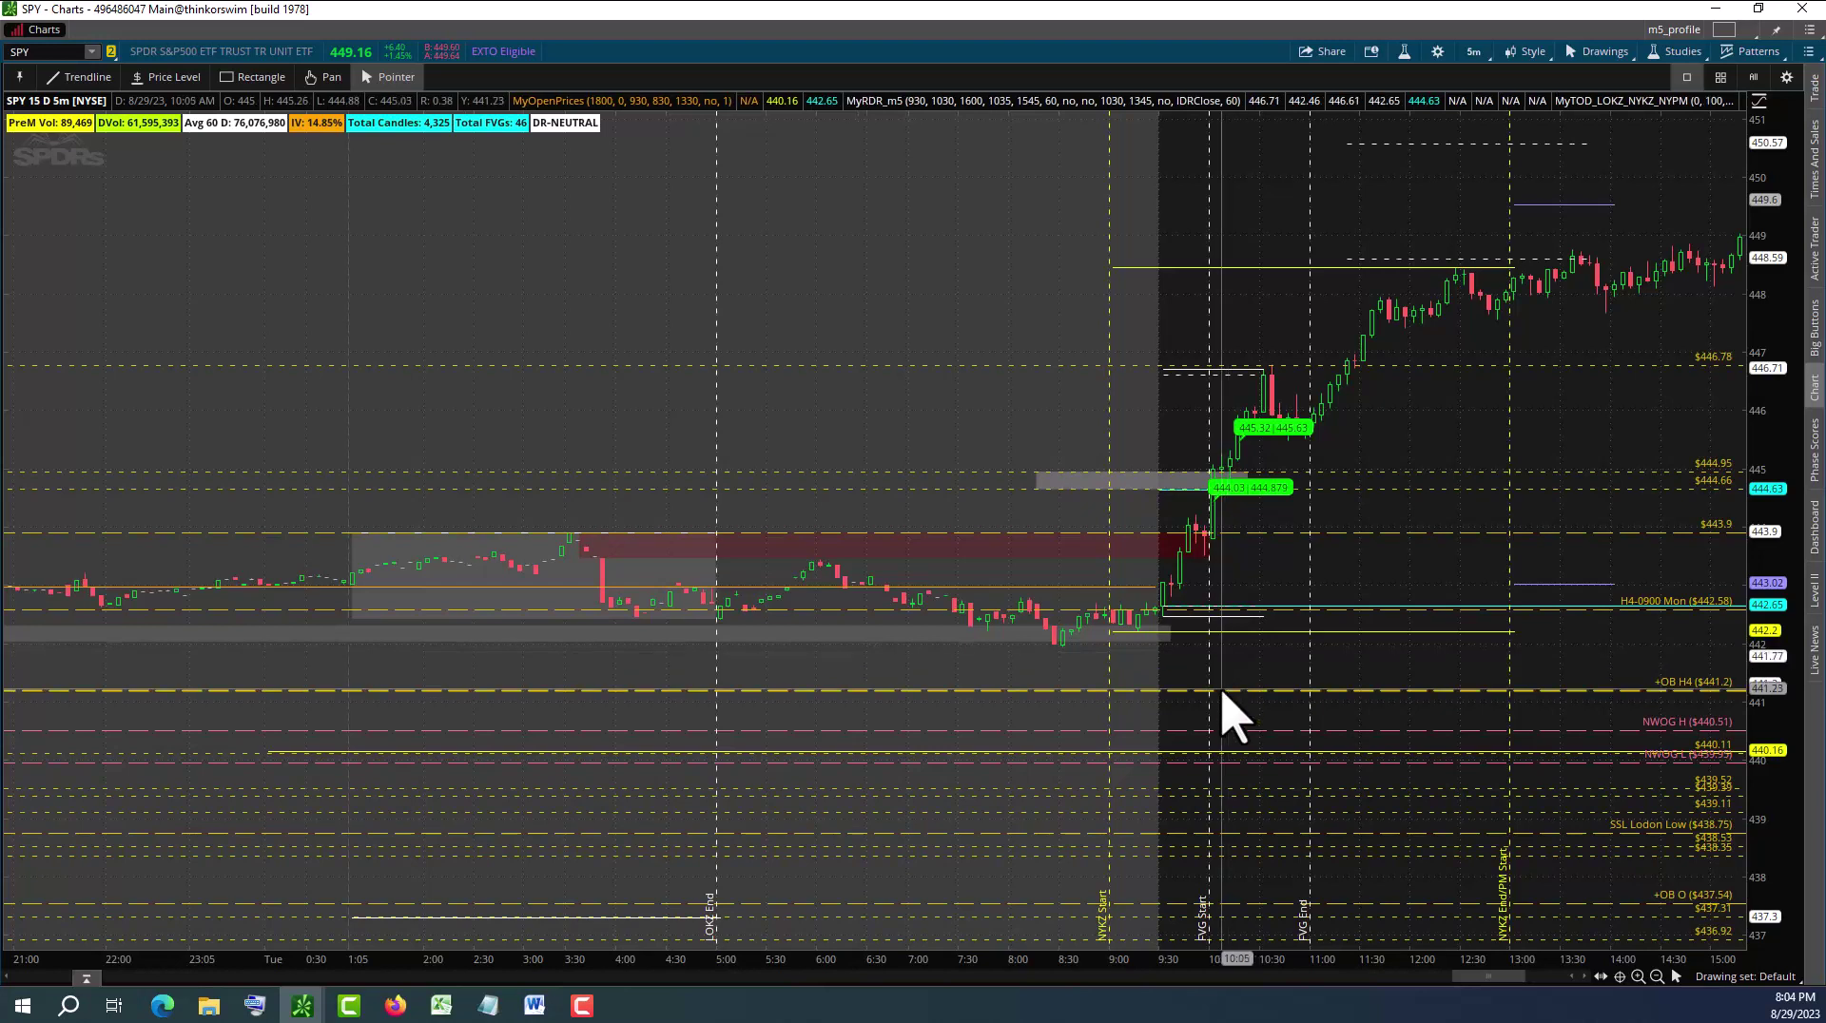
scroll(1227, 693, "down", 3)
scroll(1225, 694, "down", 2)
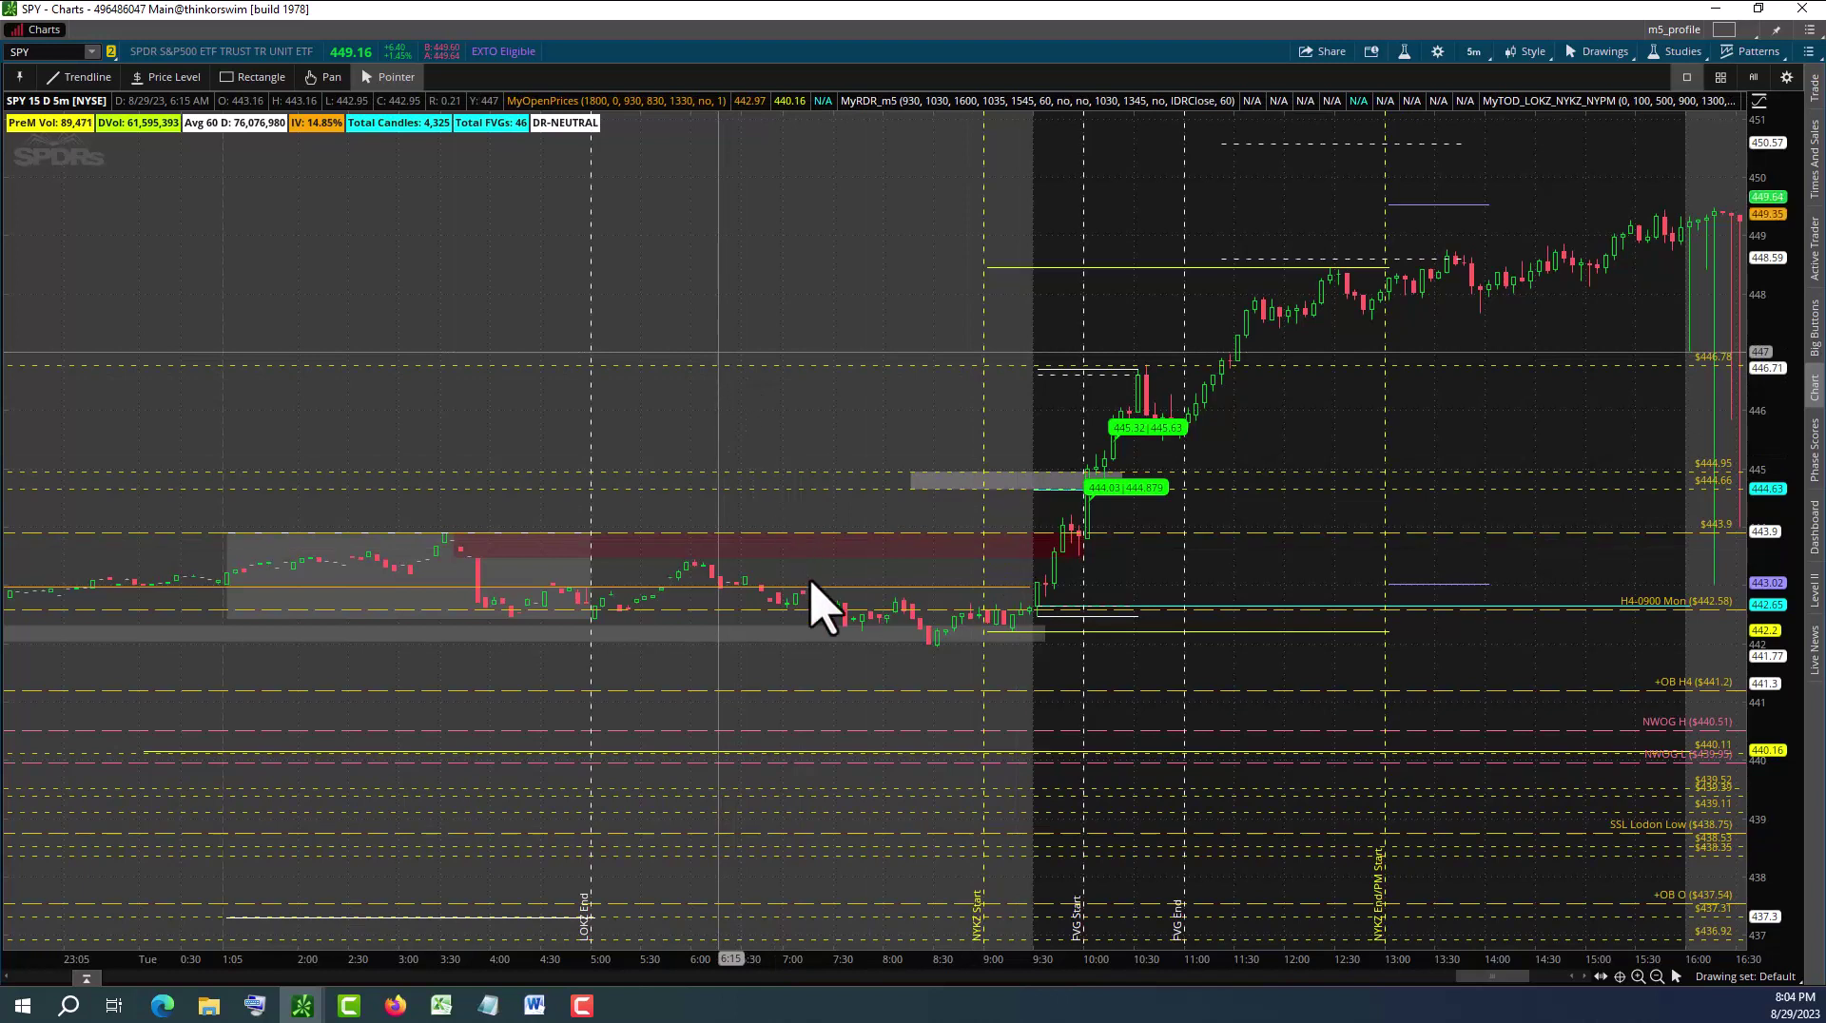
scroll(816, 601, "up", 3)
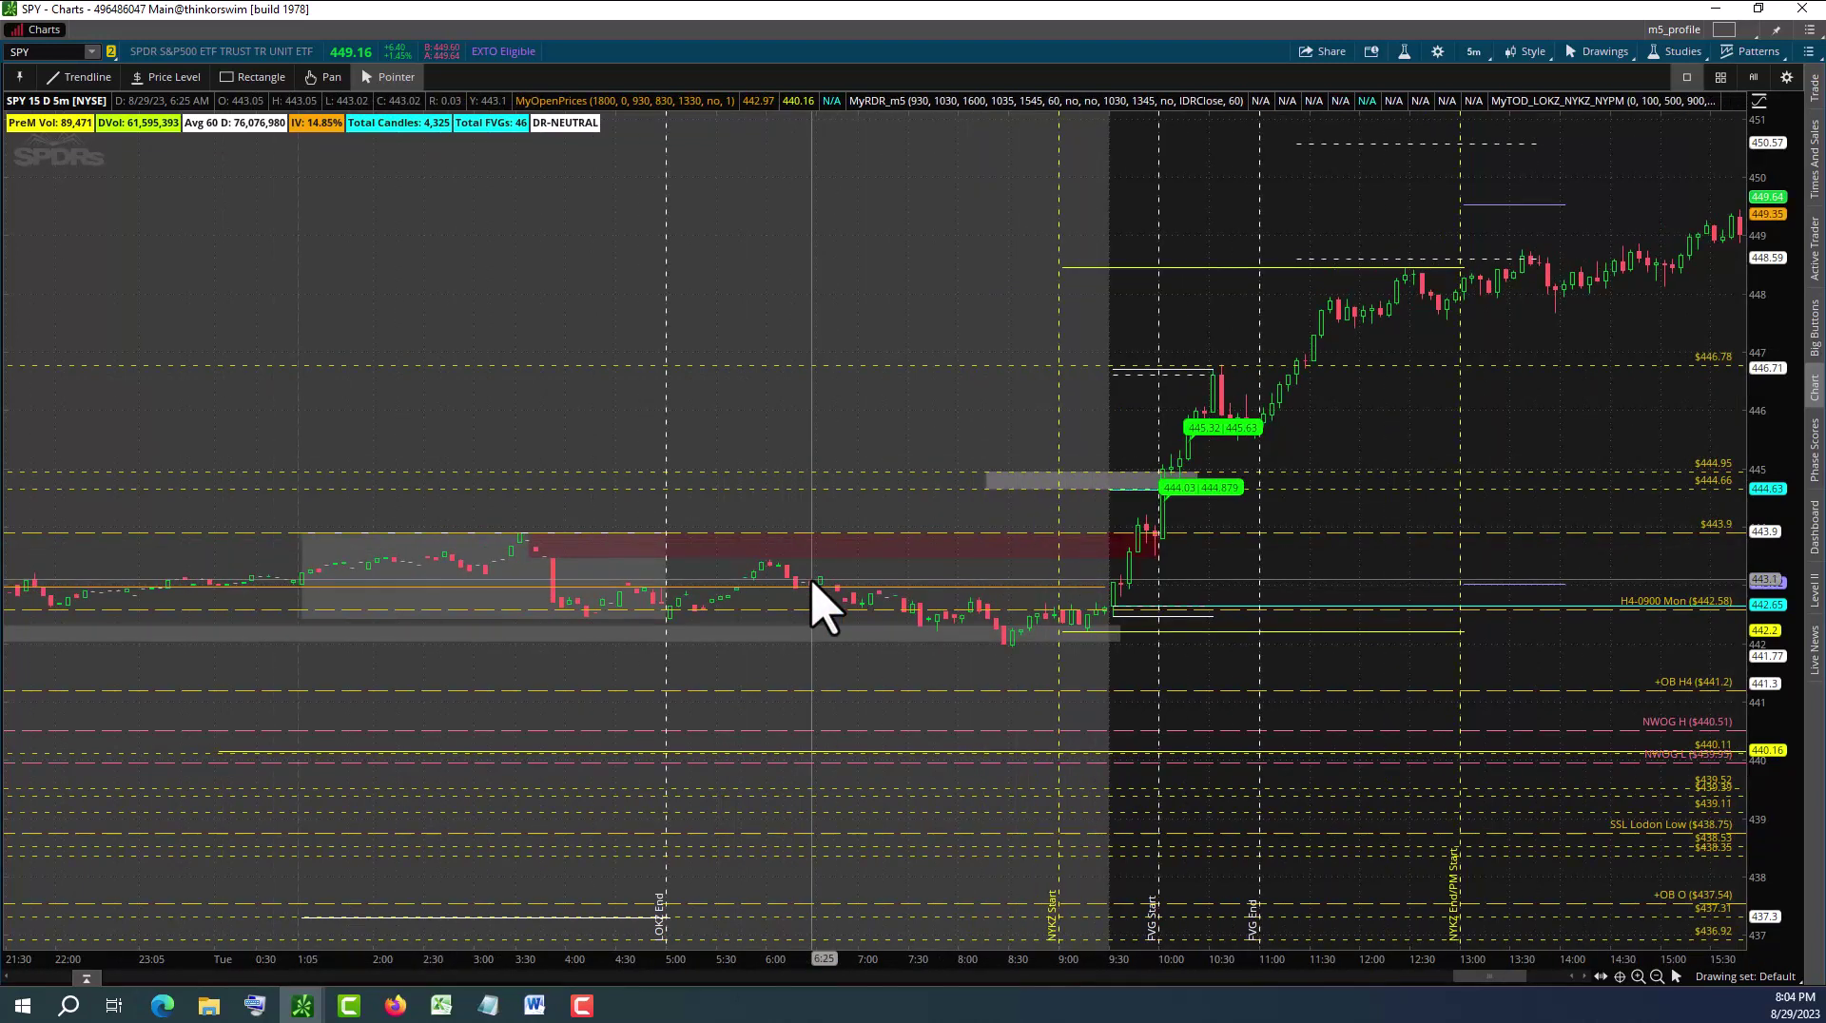
scroll(1132, 613, "down", 3)
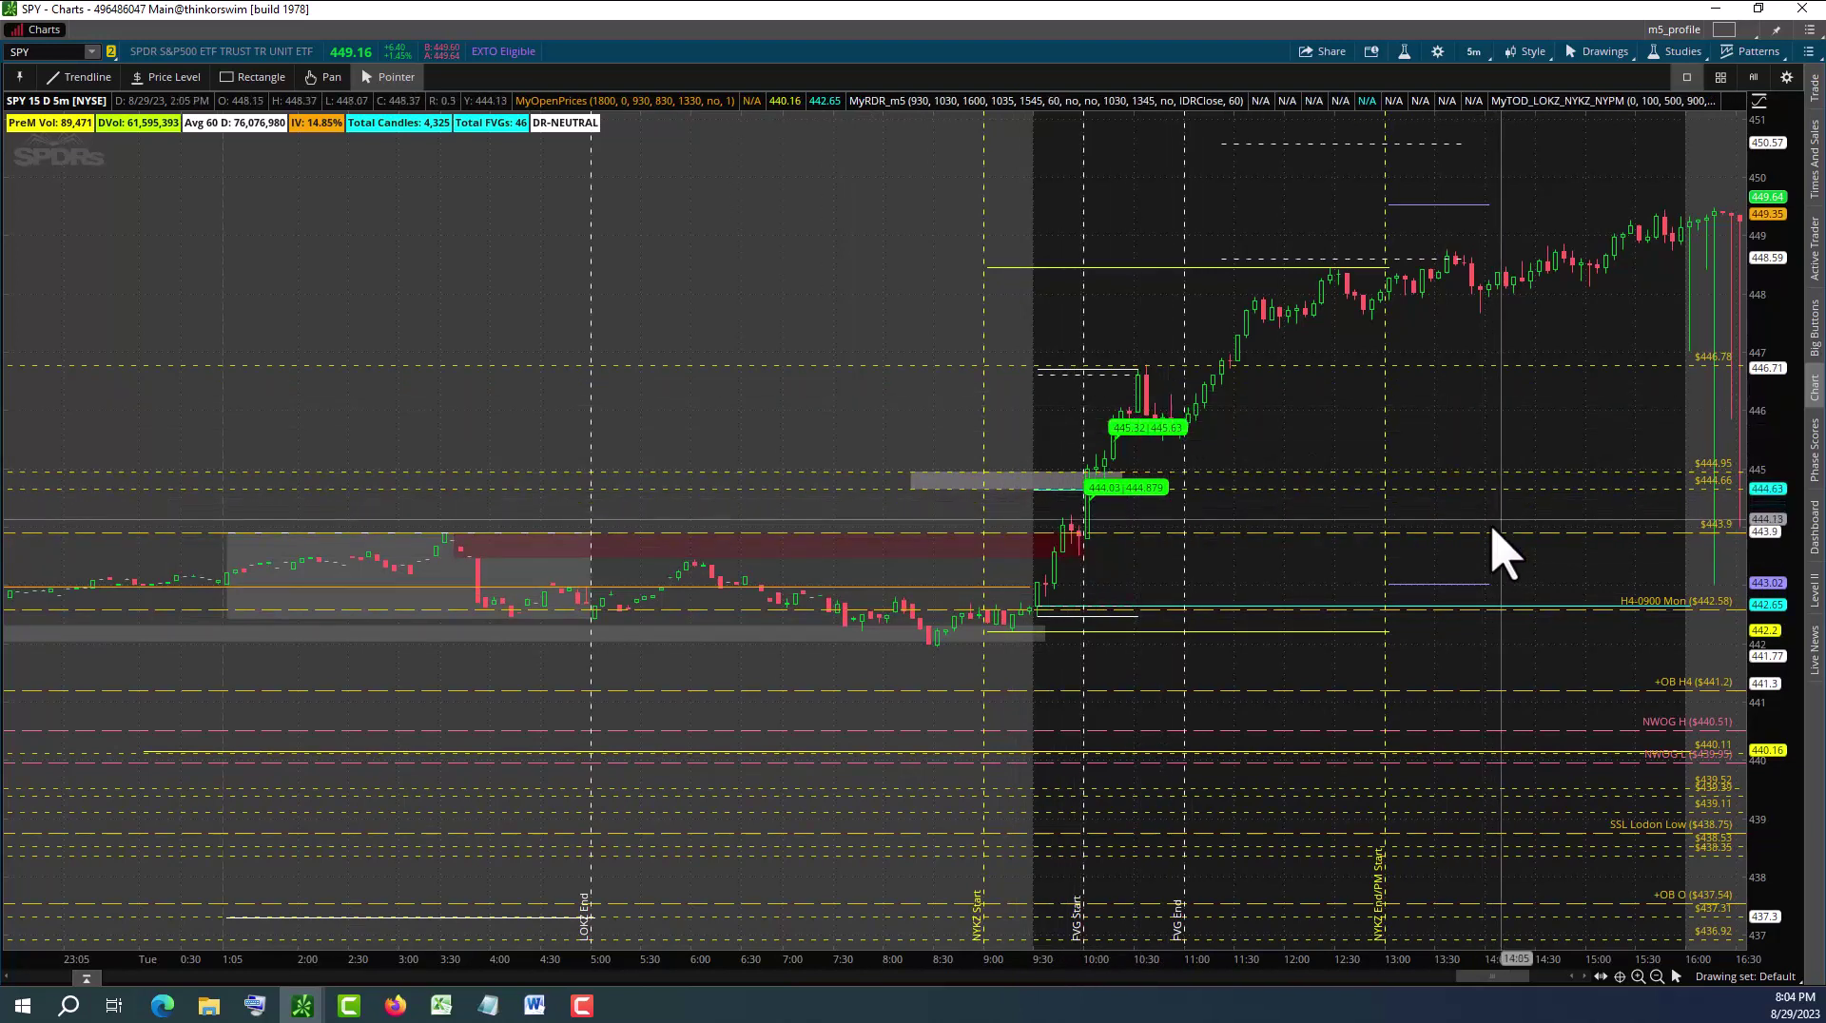
scroll(1495, 542, "down", 5)
scroll(1503, 551, "down", 2)
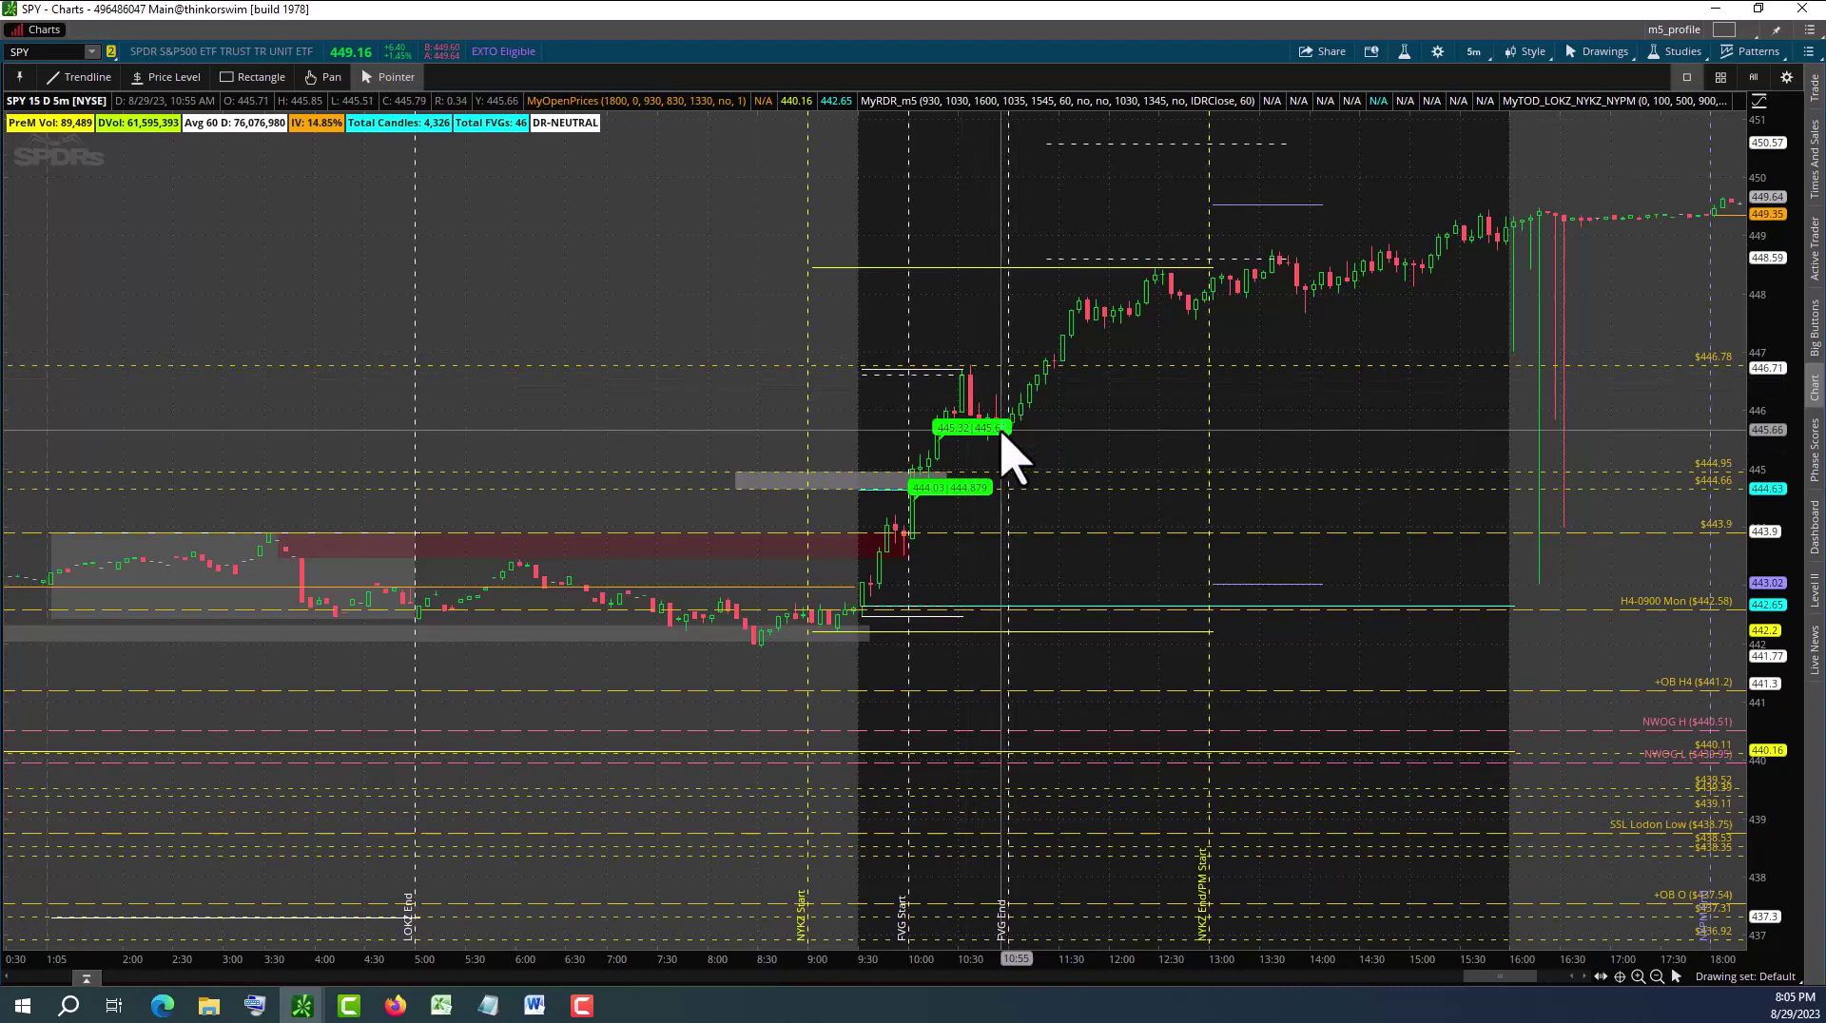
left_click(82, 77)
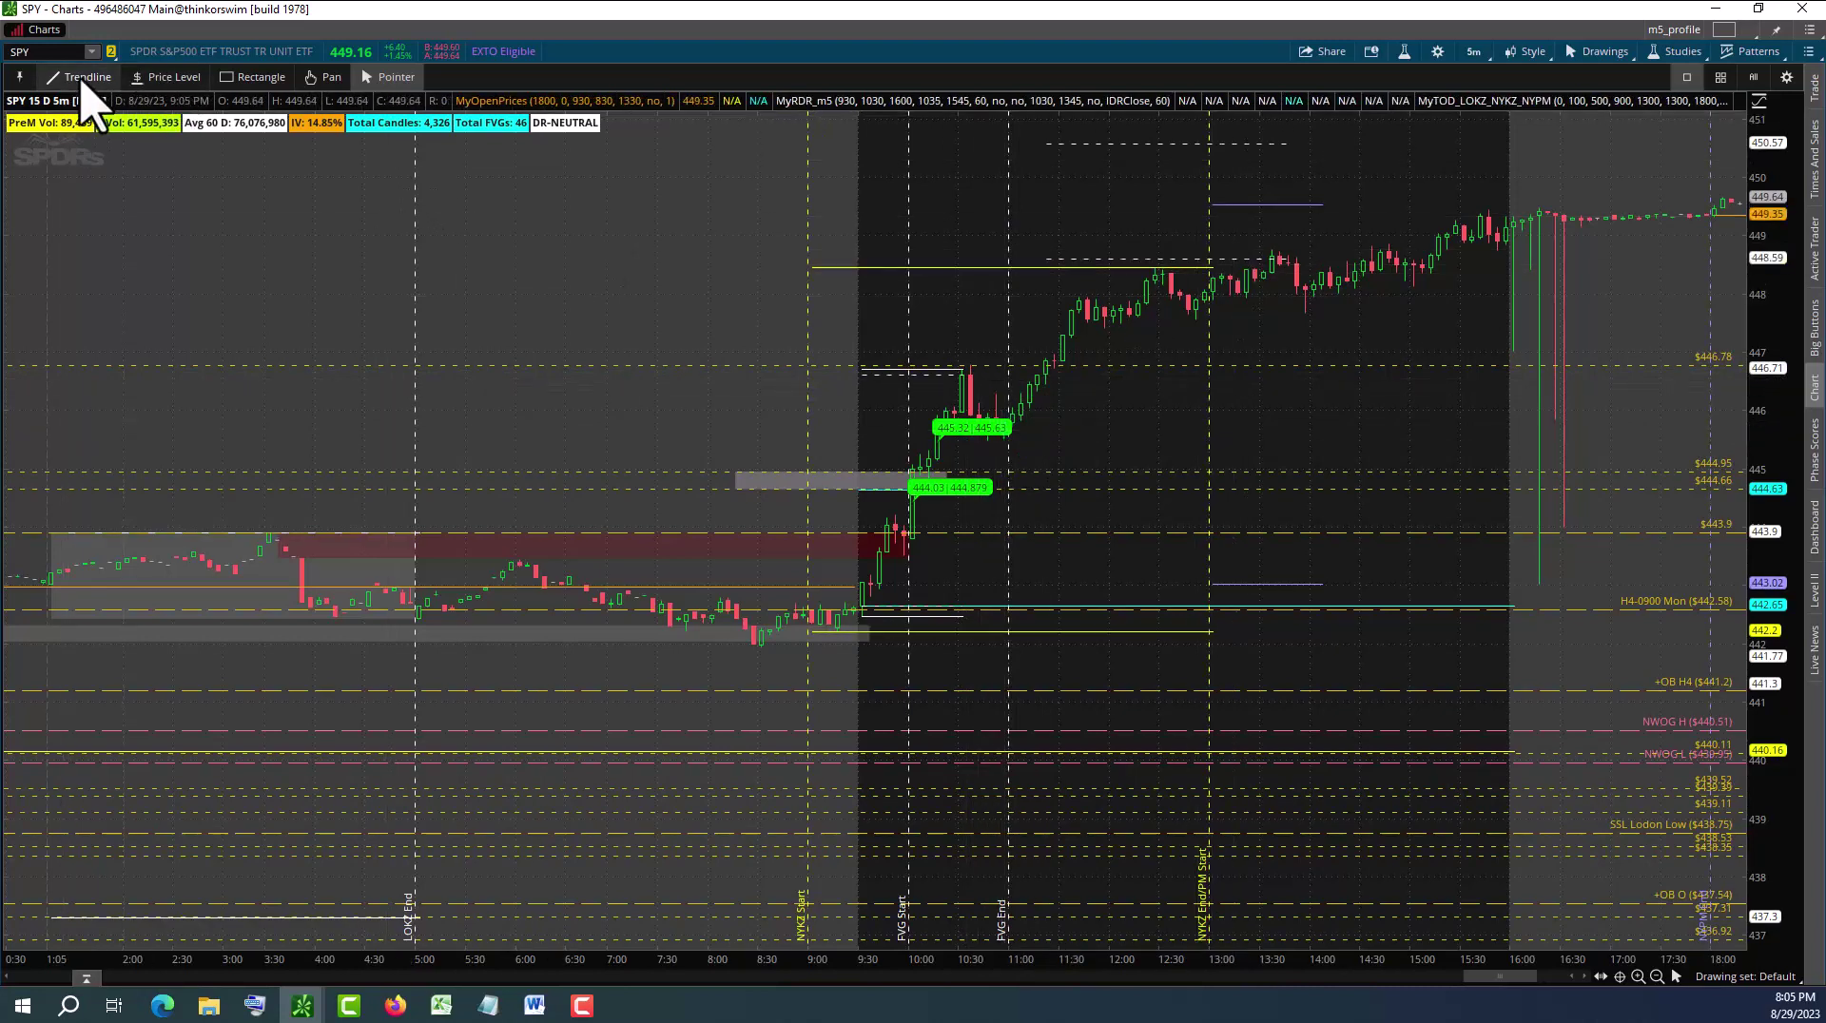
left_click(1334, 430)
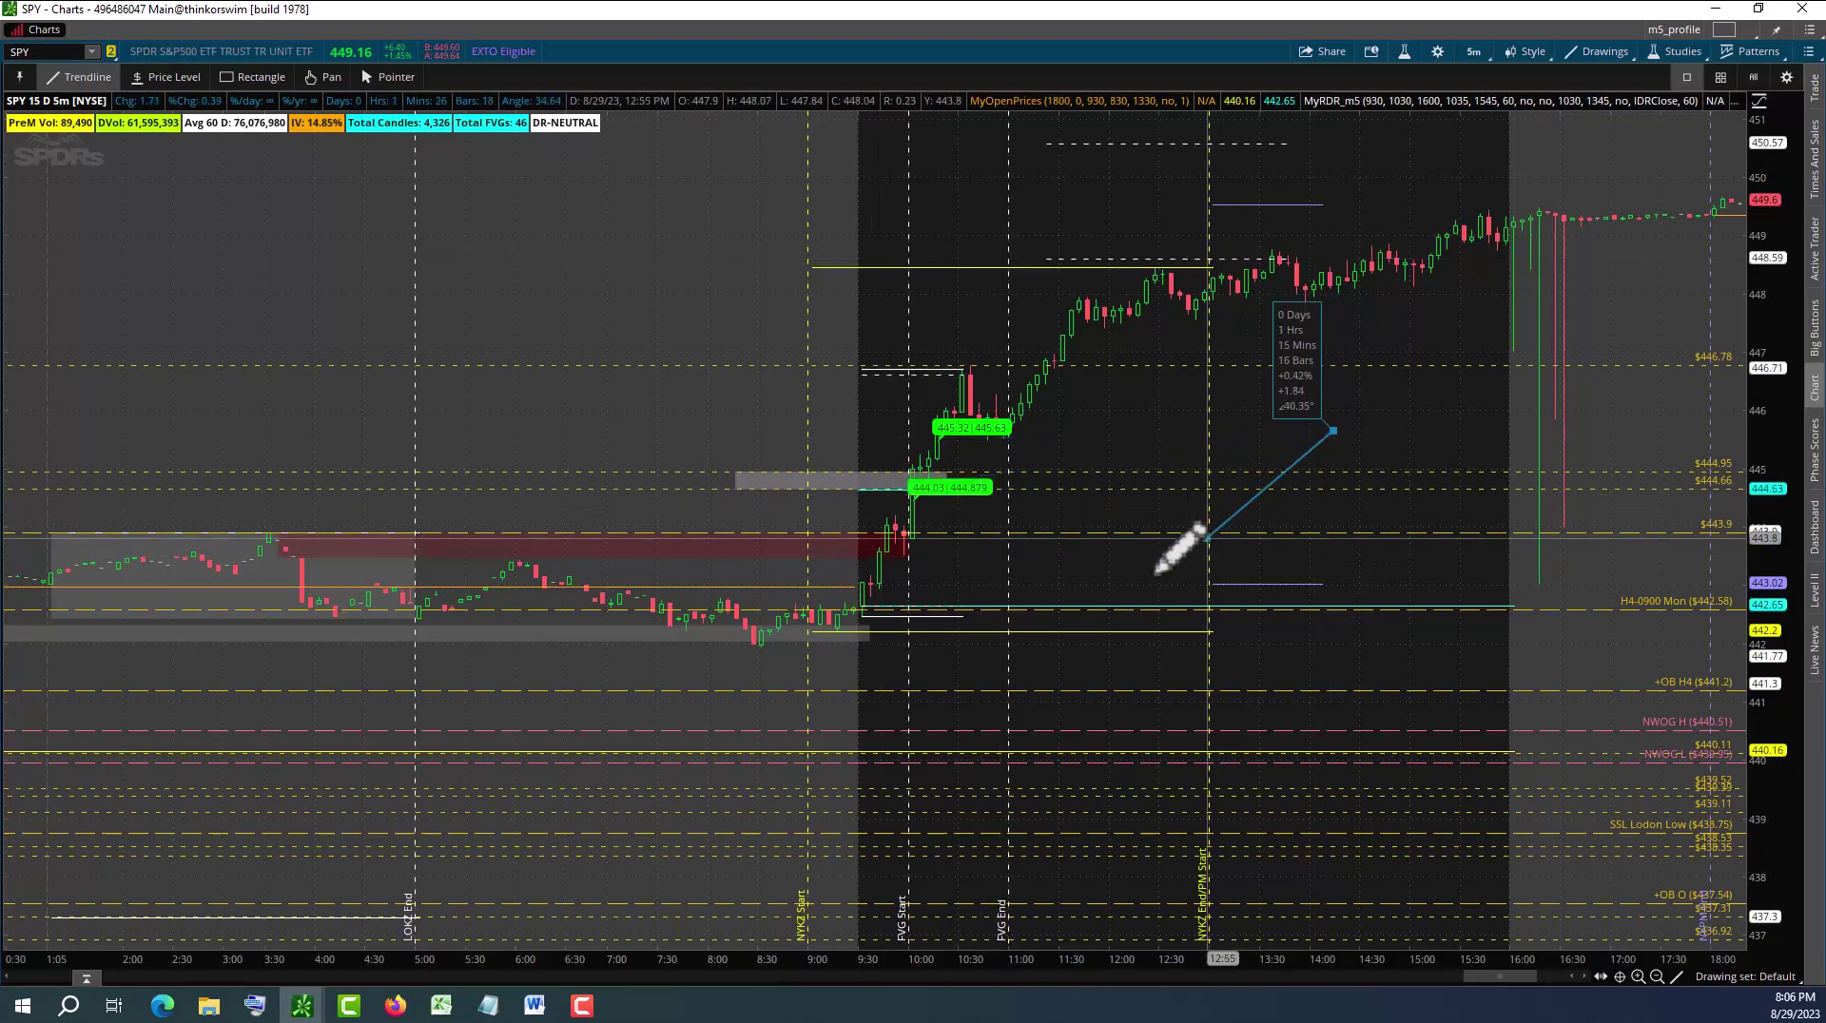
left_click(390, 82)
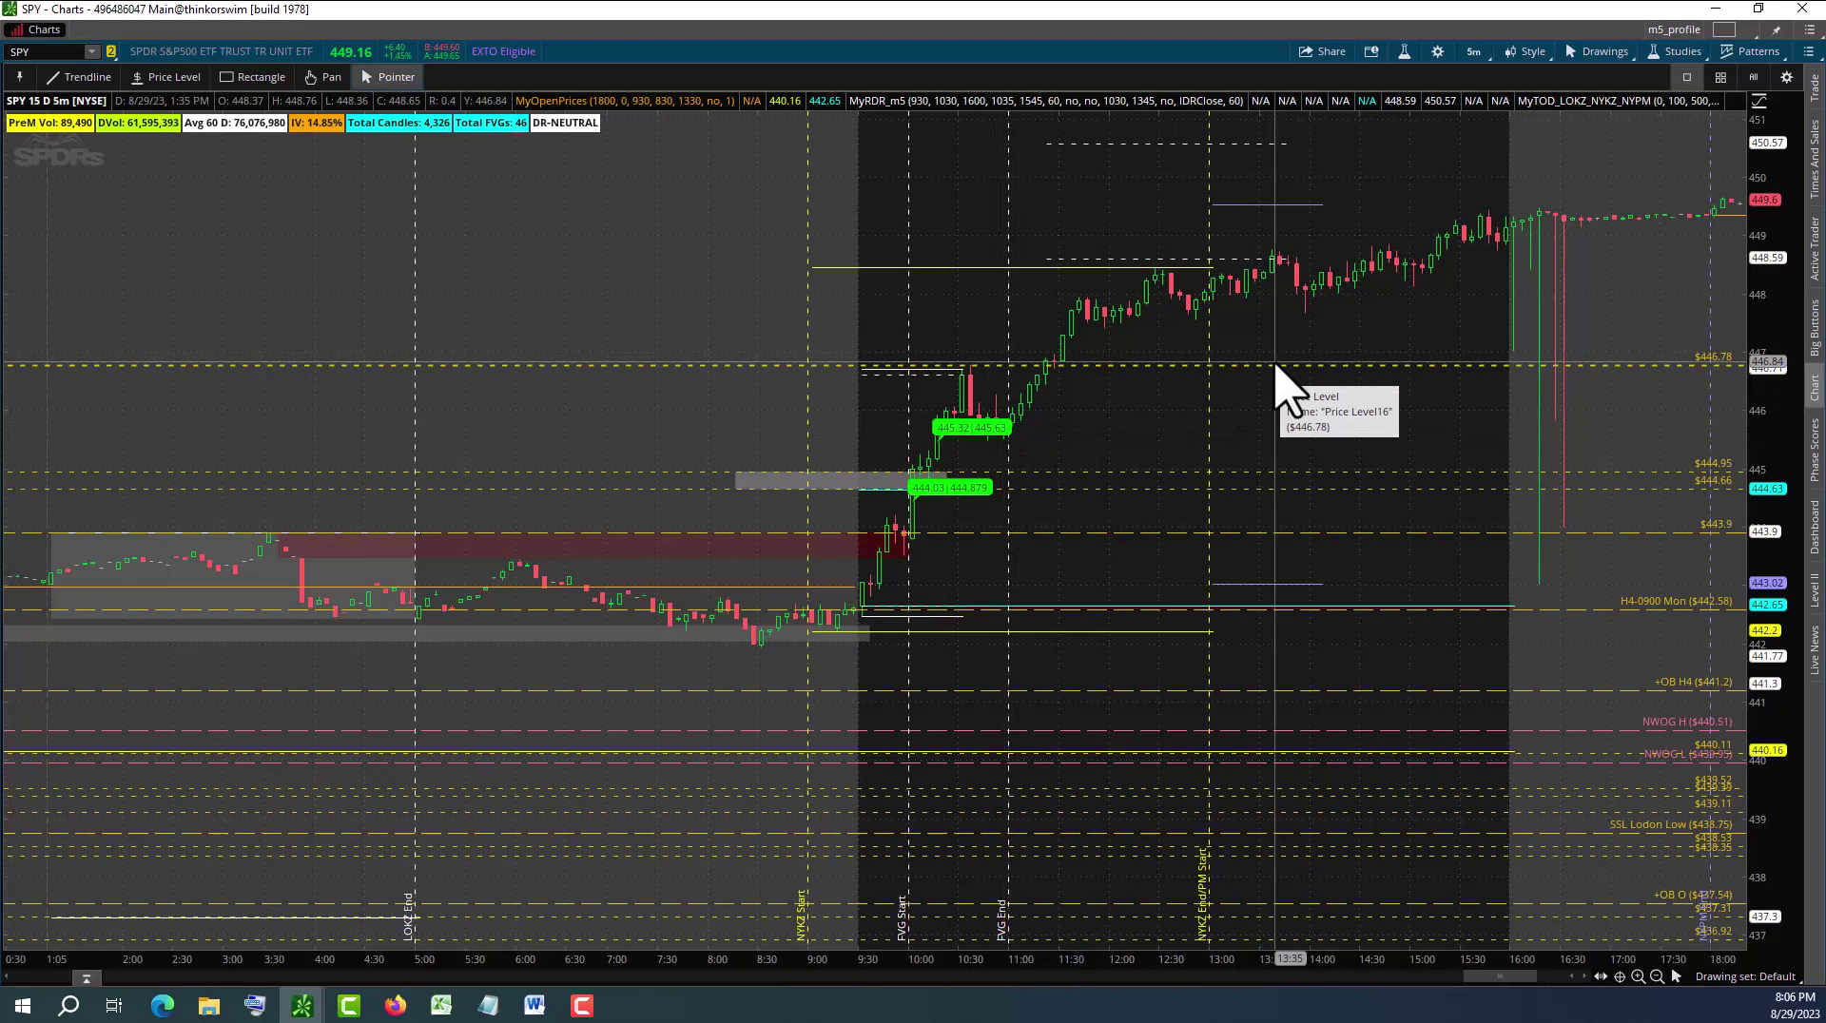
Zoom in on Tuesday's New York session and examine the candles around the FVG Start and FVG End markers
scroll(1085, 589, "up", 2)
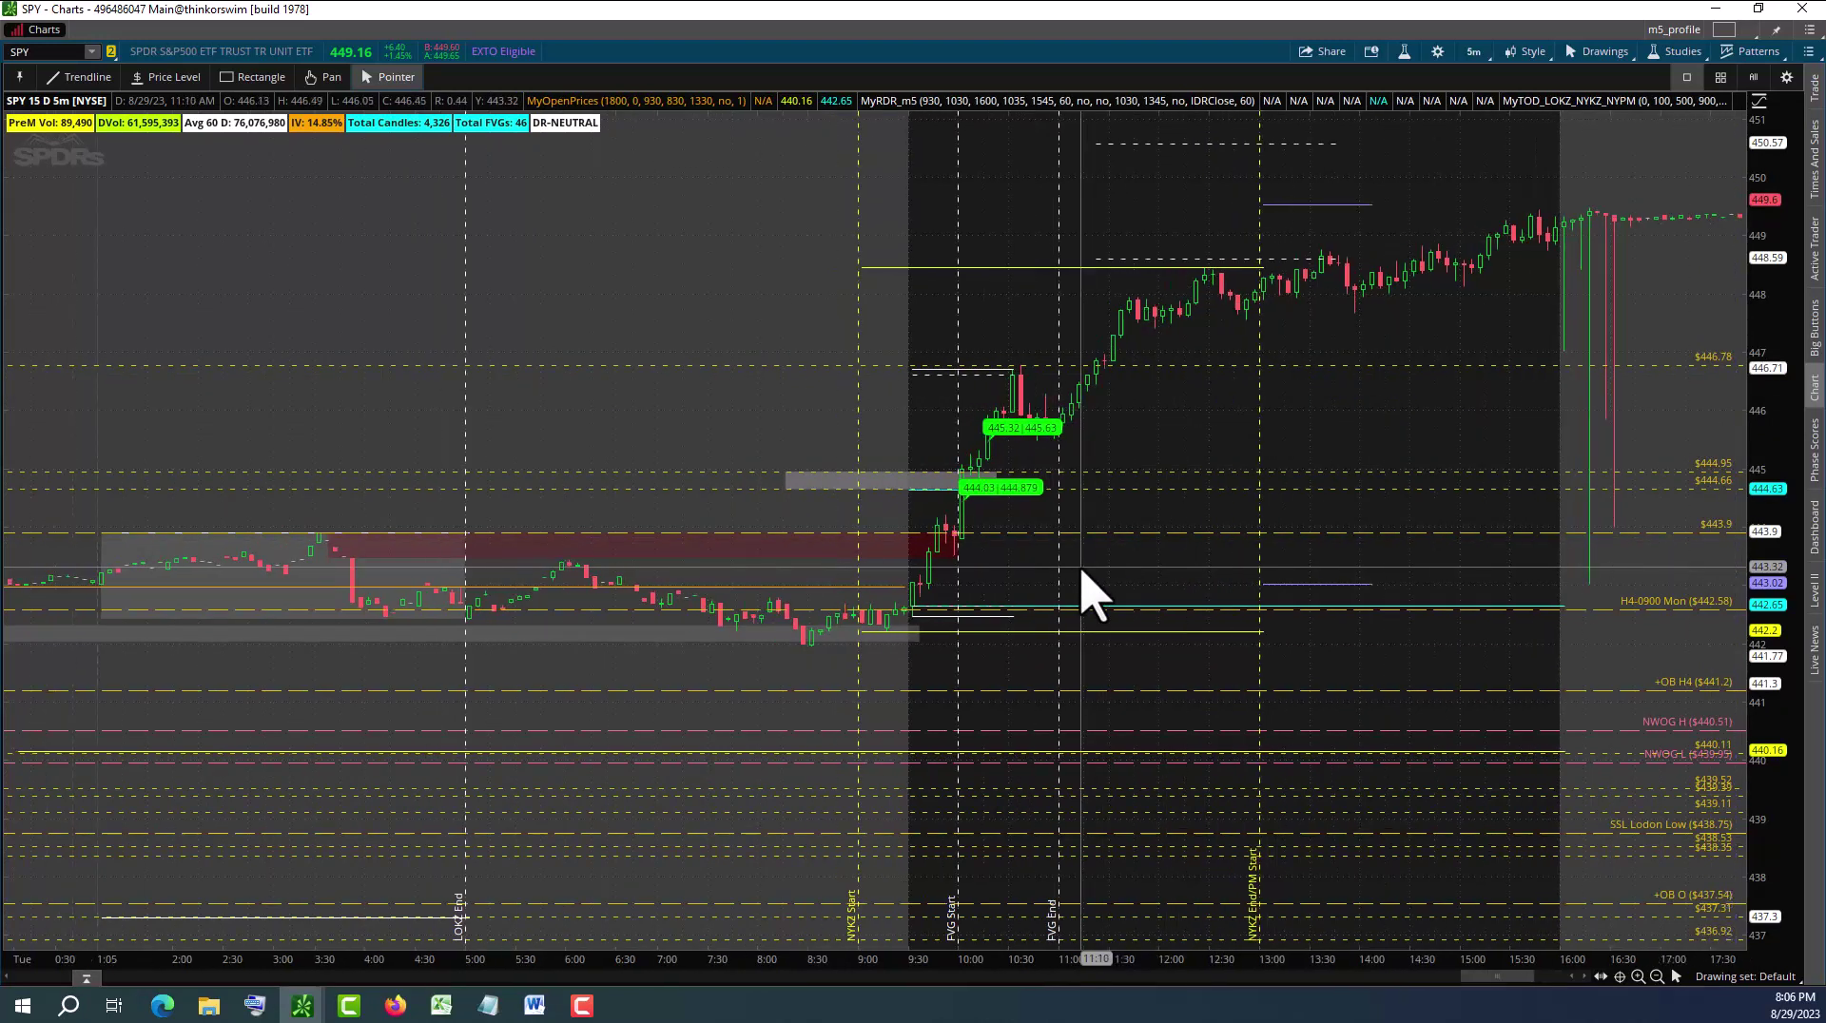
scroll(1083, 576, "up", 1)
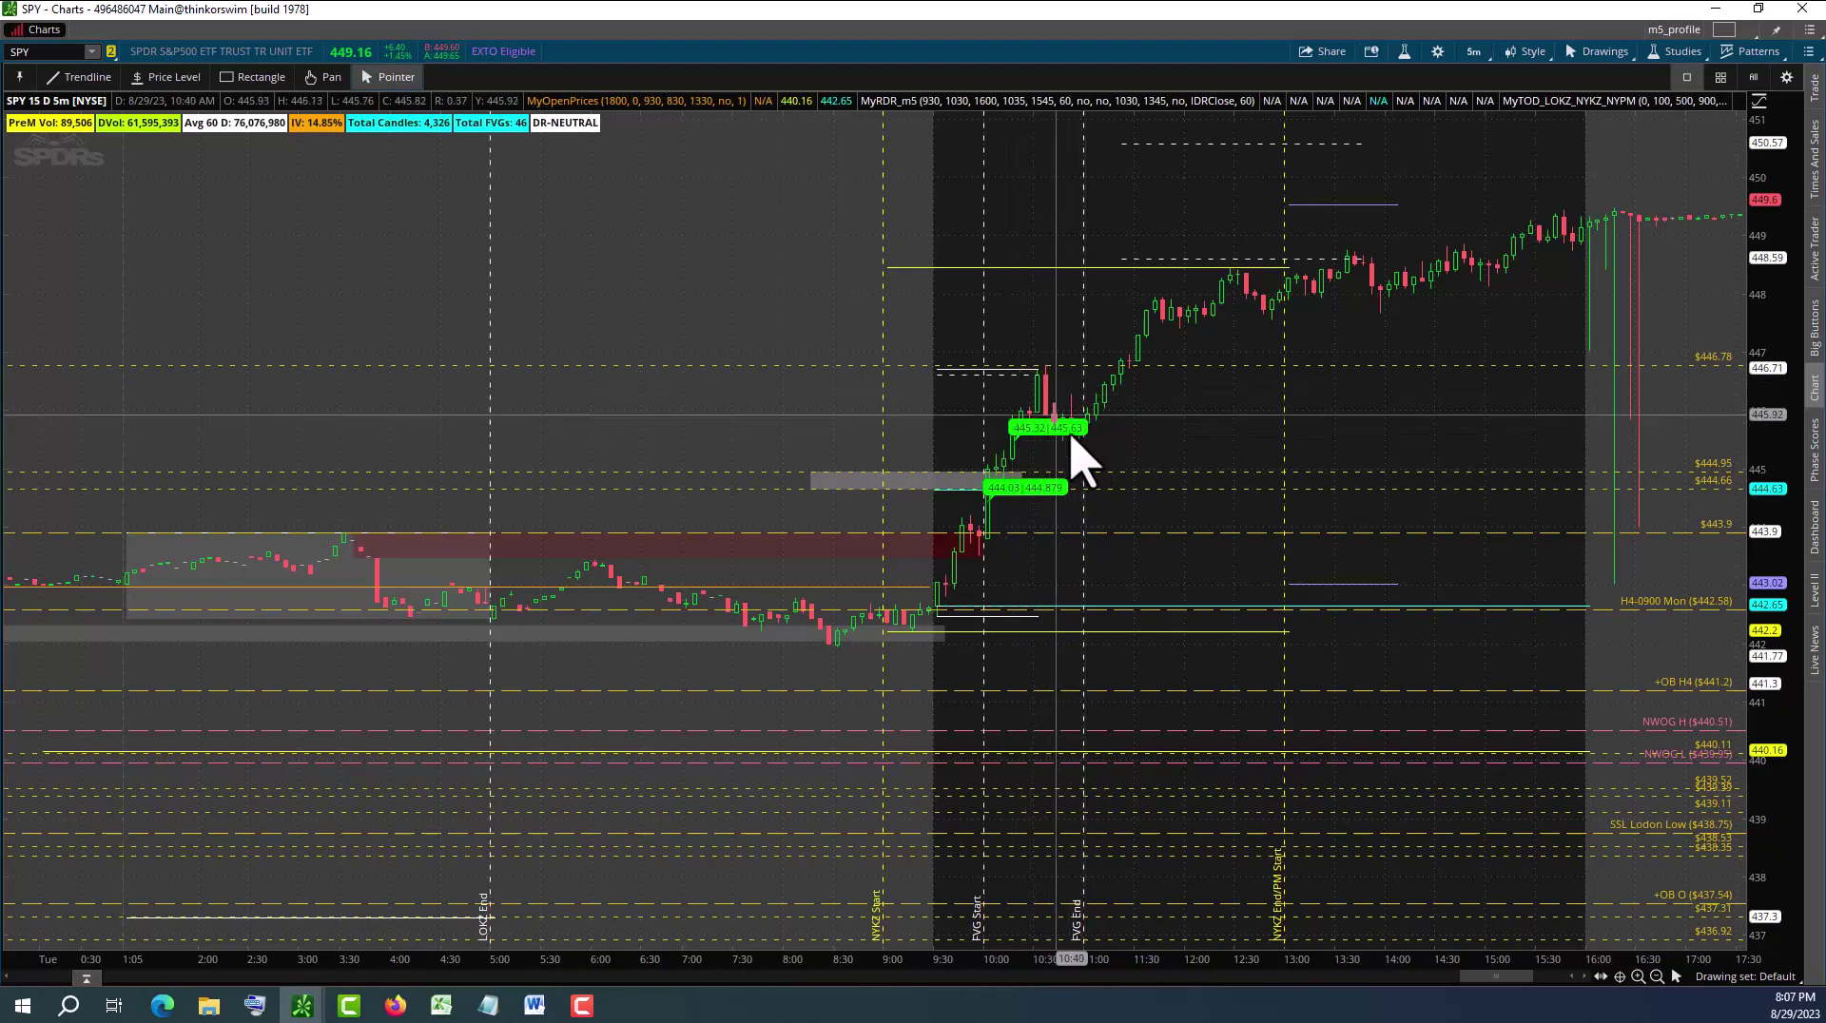
scroll(1087, 599, "up", 2)
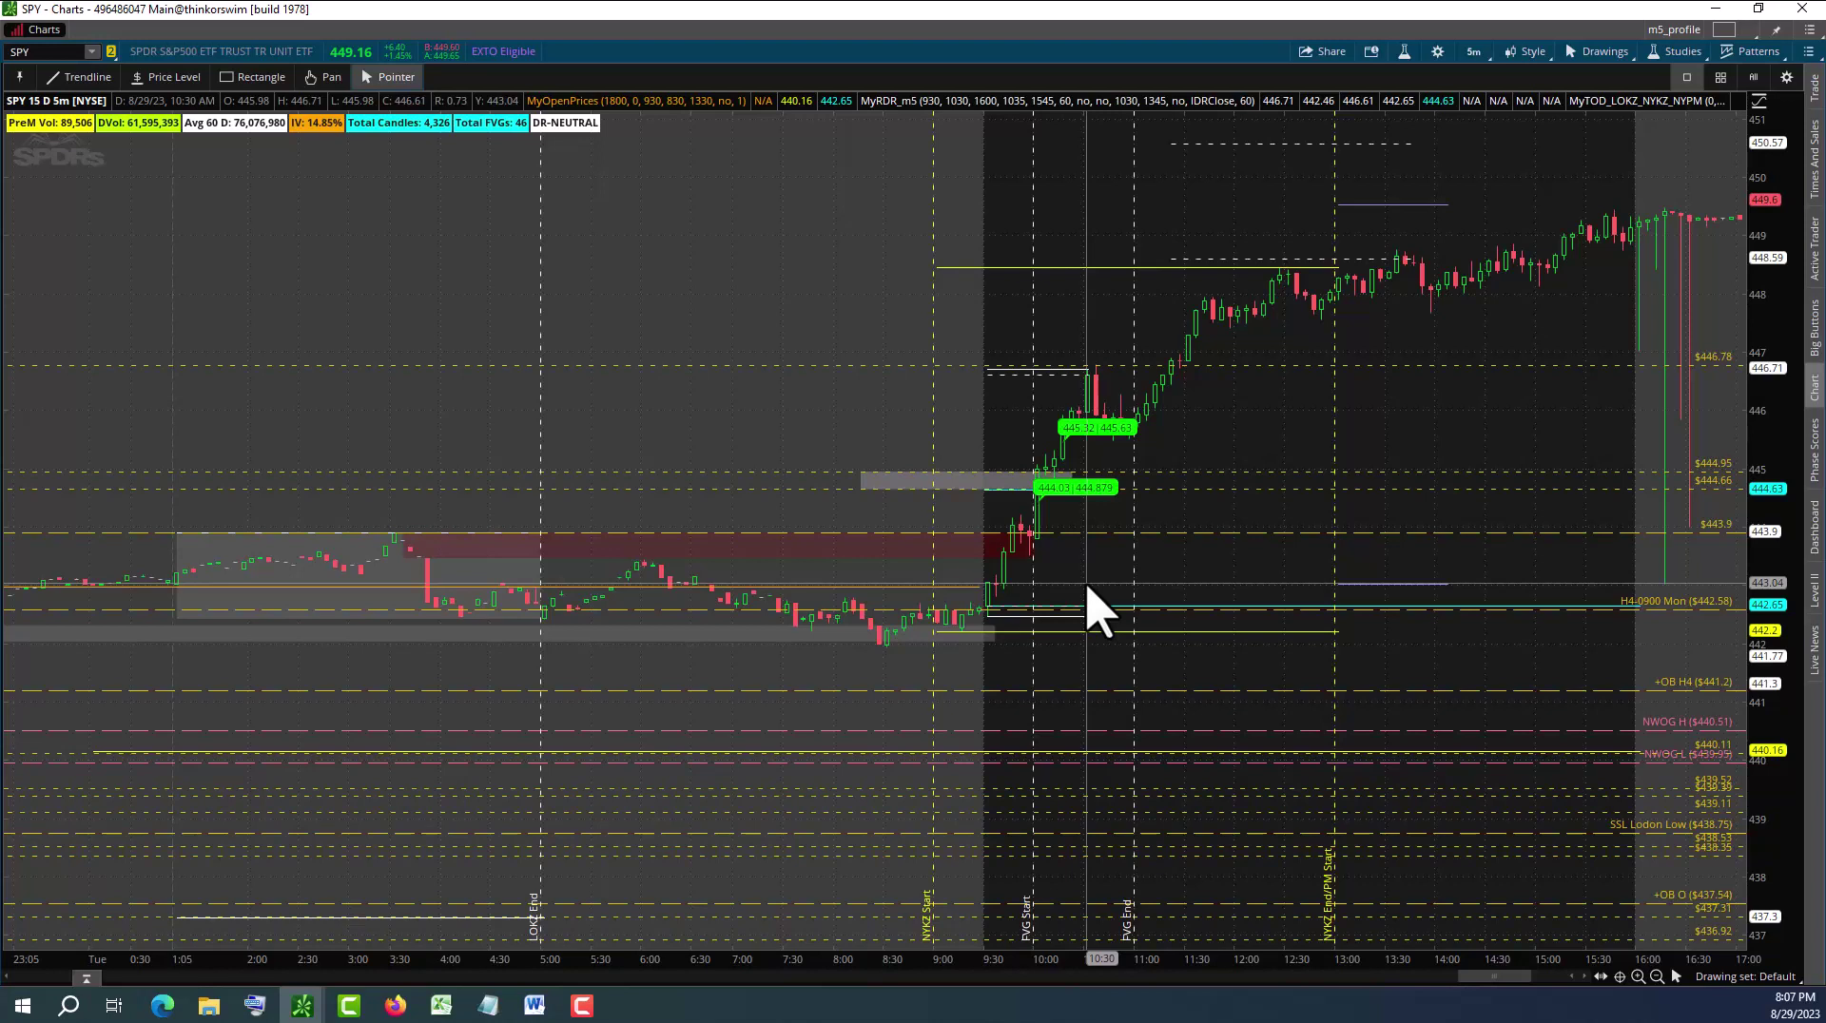
scroll(1087, 600, "up", 2)
scroll(1087, 599, "down", 3)
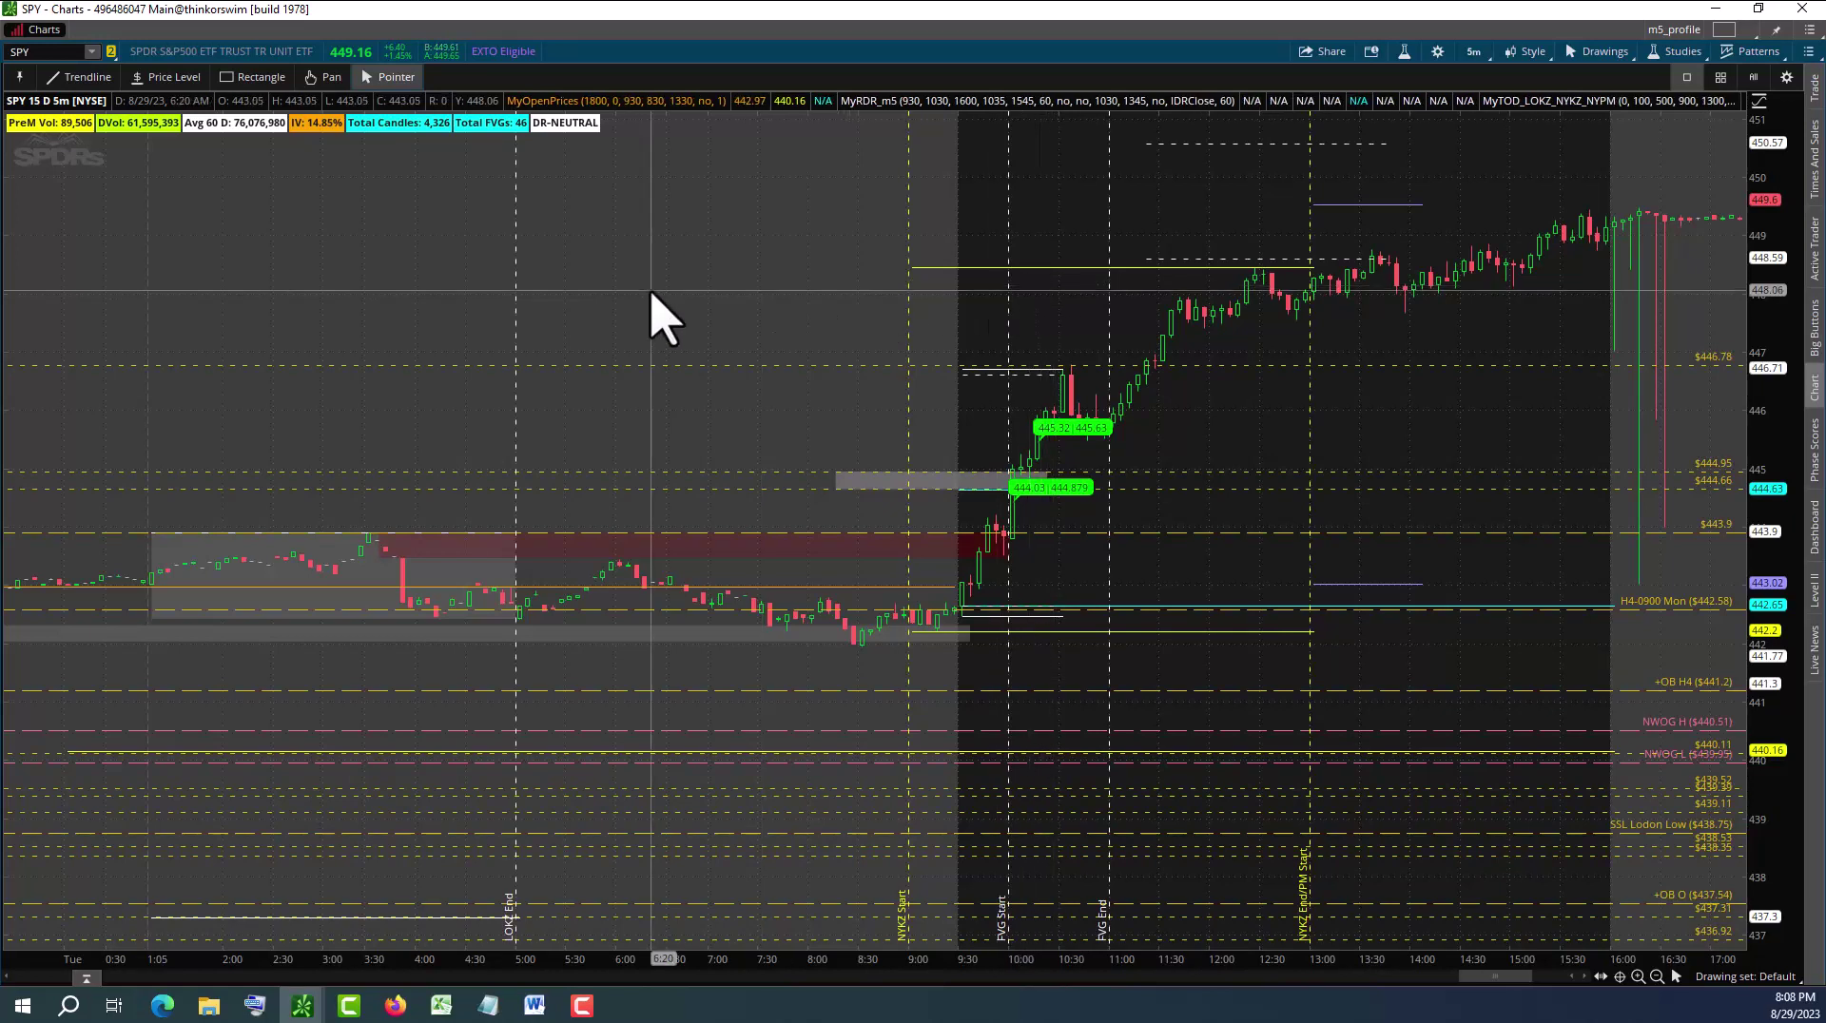
left_click_drag(619, 310, 1582, 412)
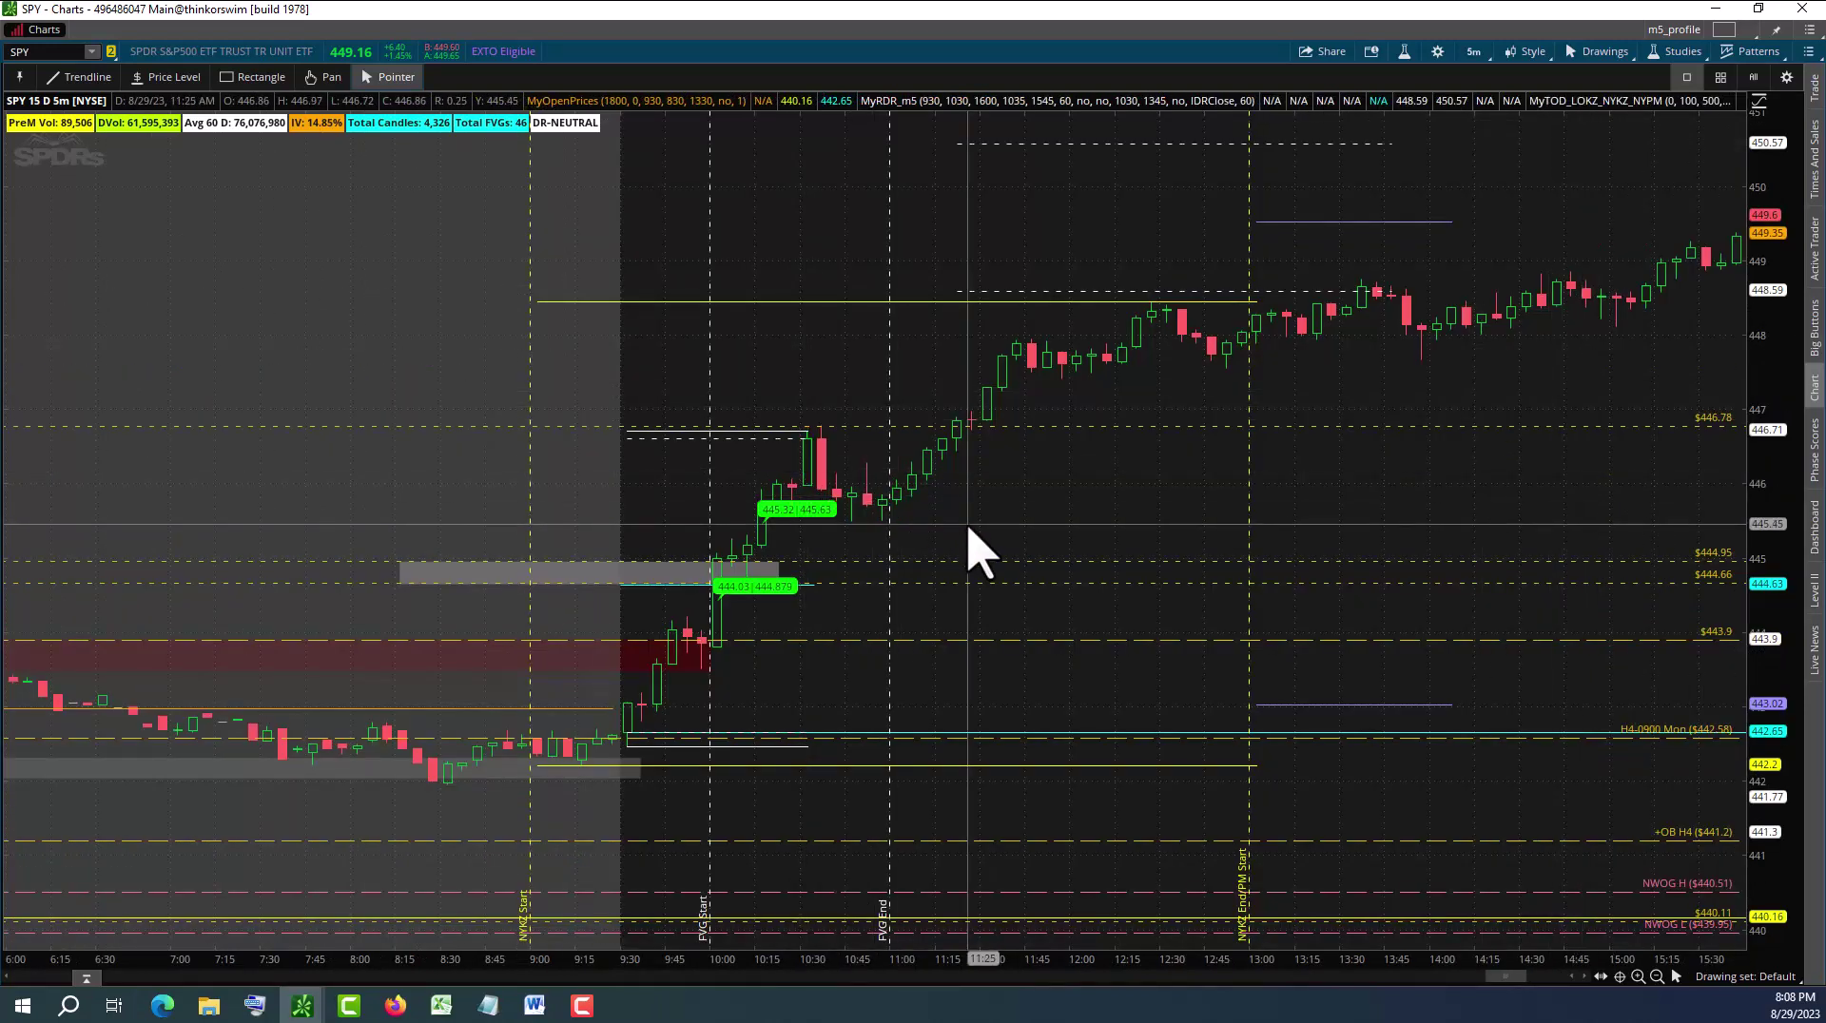
scroll(971, 550, "down", 4)
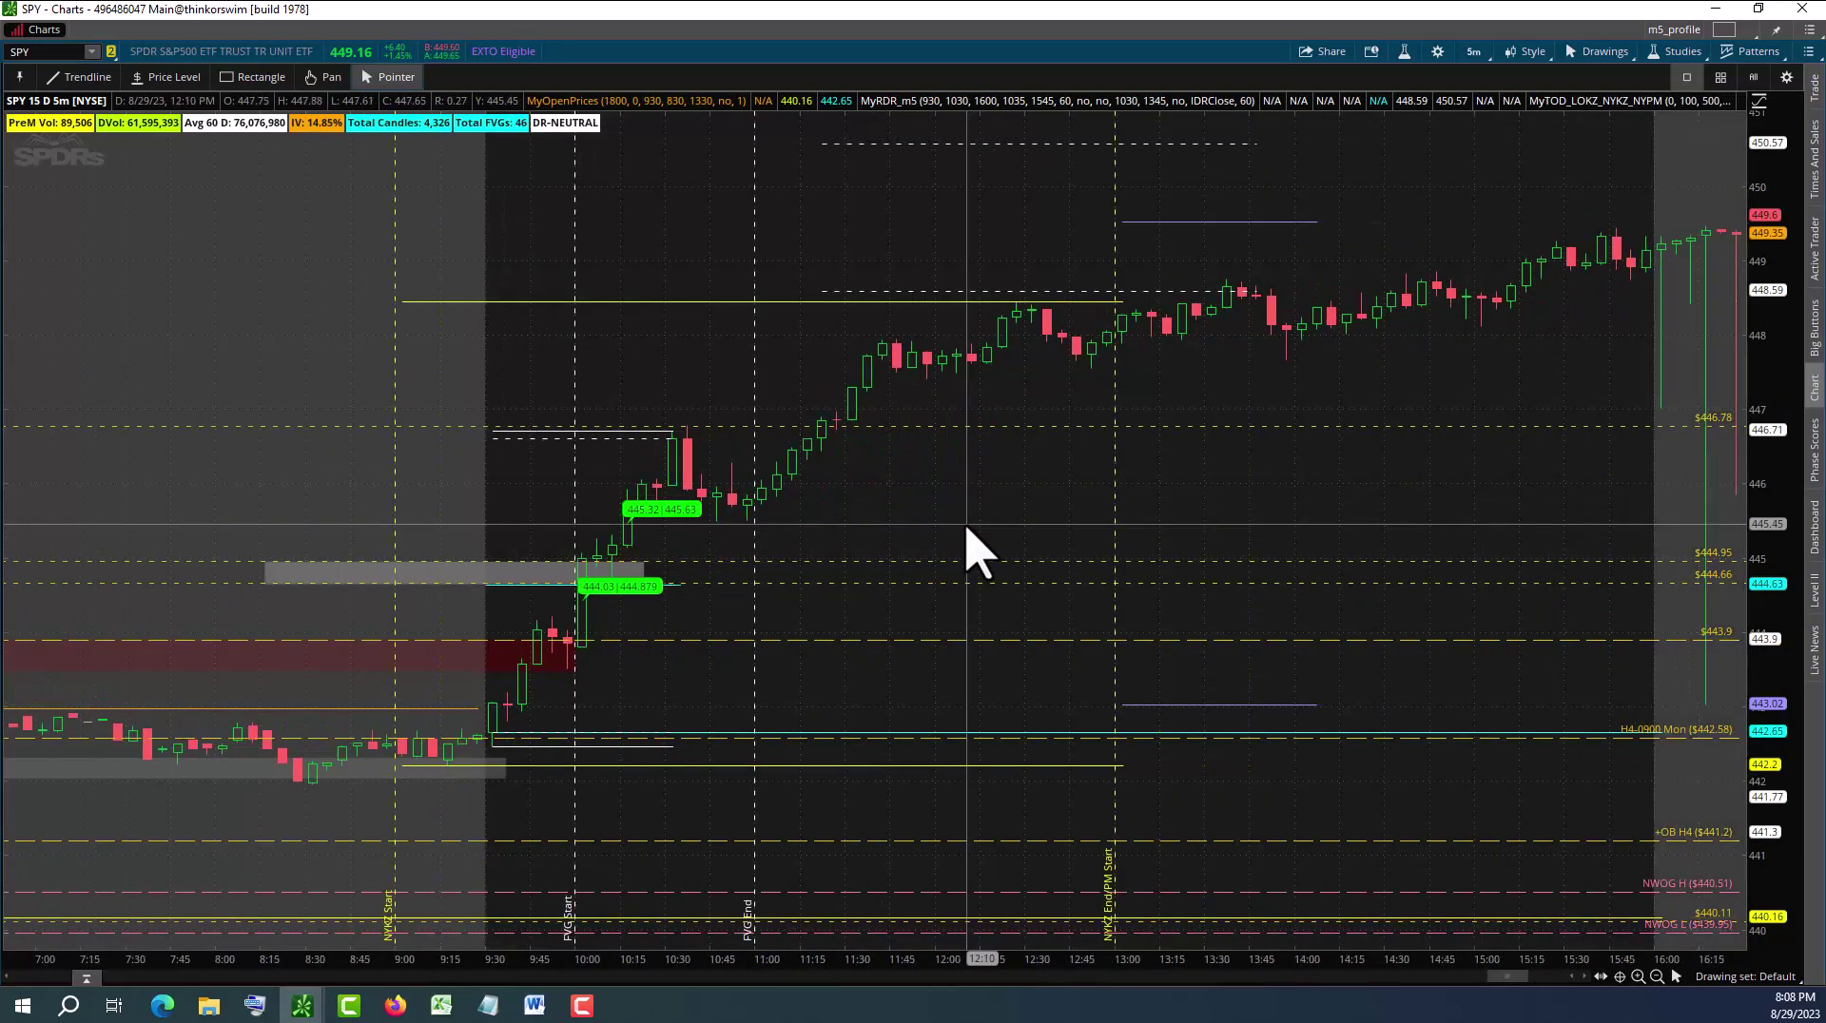
scroll(970, 550, "up", 3)
scroll(970, 550, "down", 2)
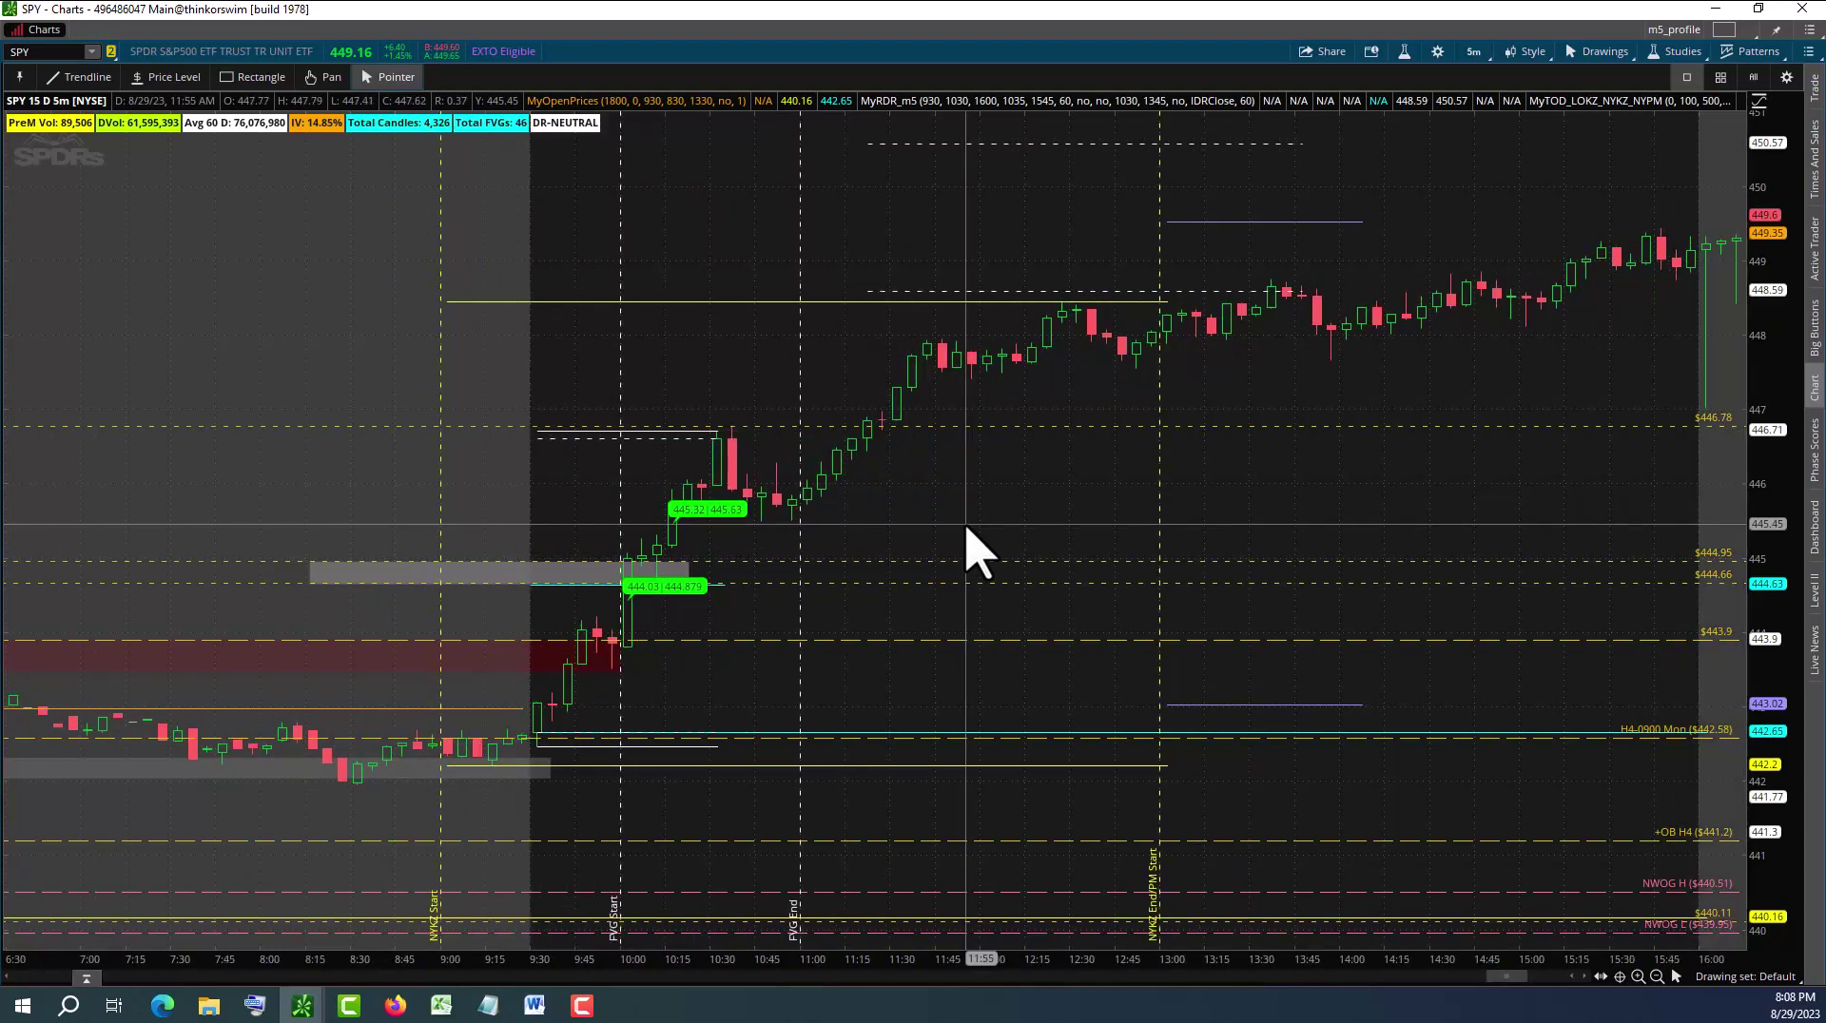
scroll(970, 550, "up", 2)
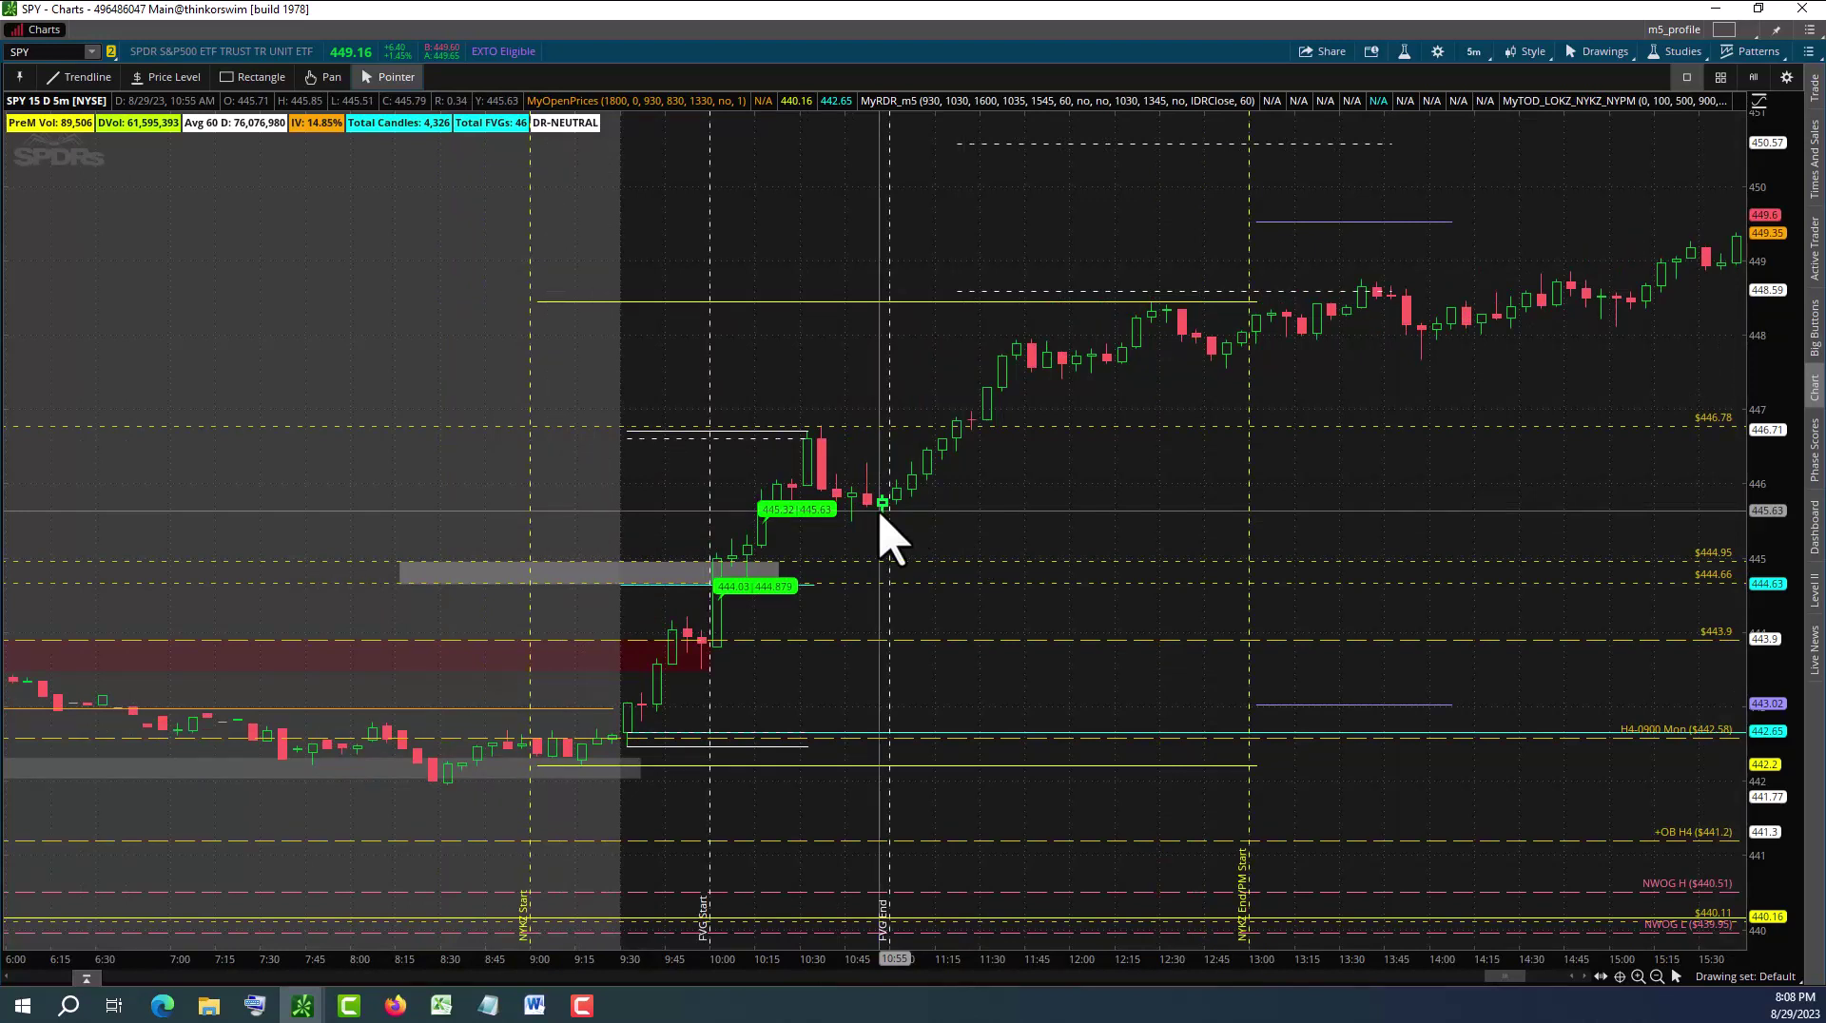
Switch SPY to the 1-hour chart, reset it with Autozoom, and zoom in on about August 9 to August 31
scroll(1040, 552, "down", 2)
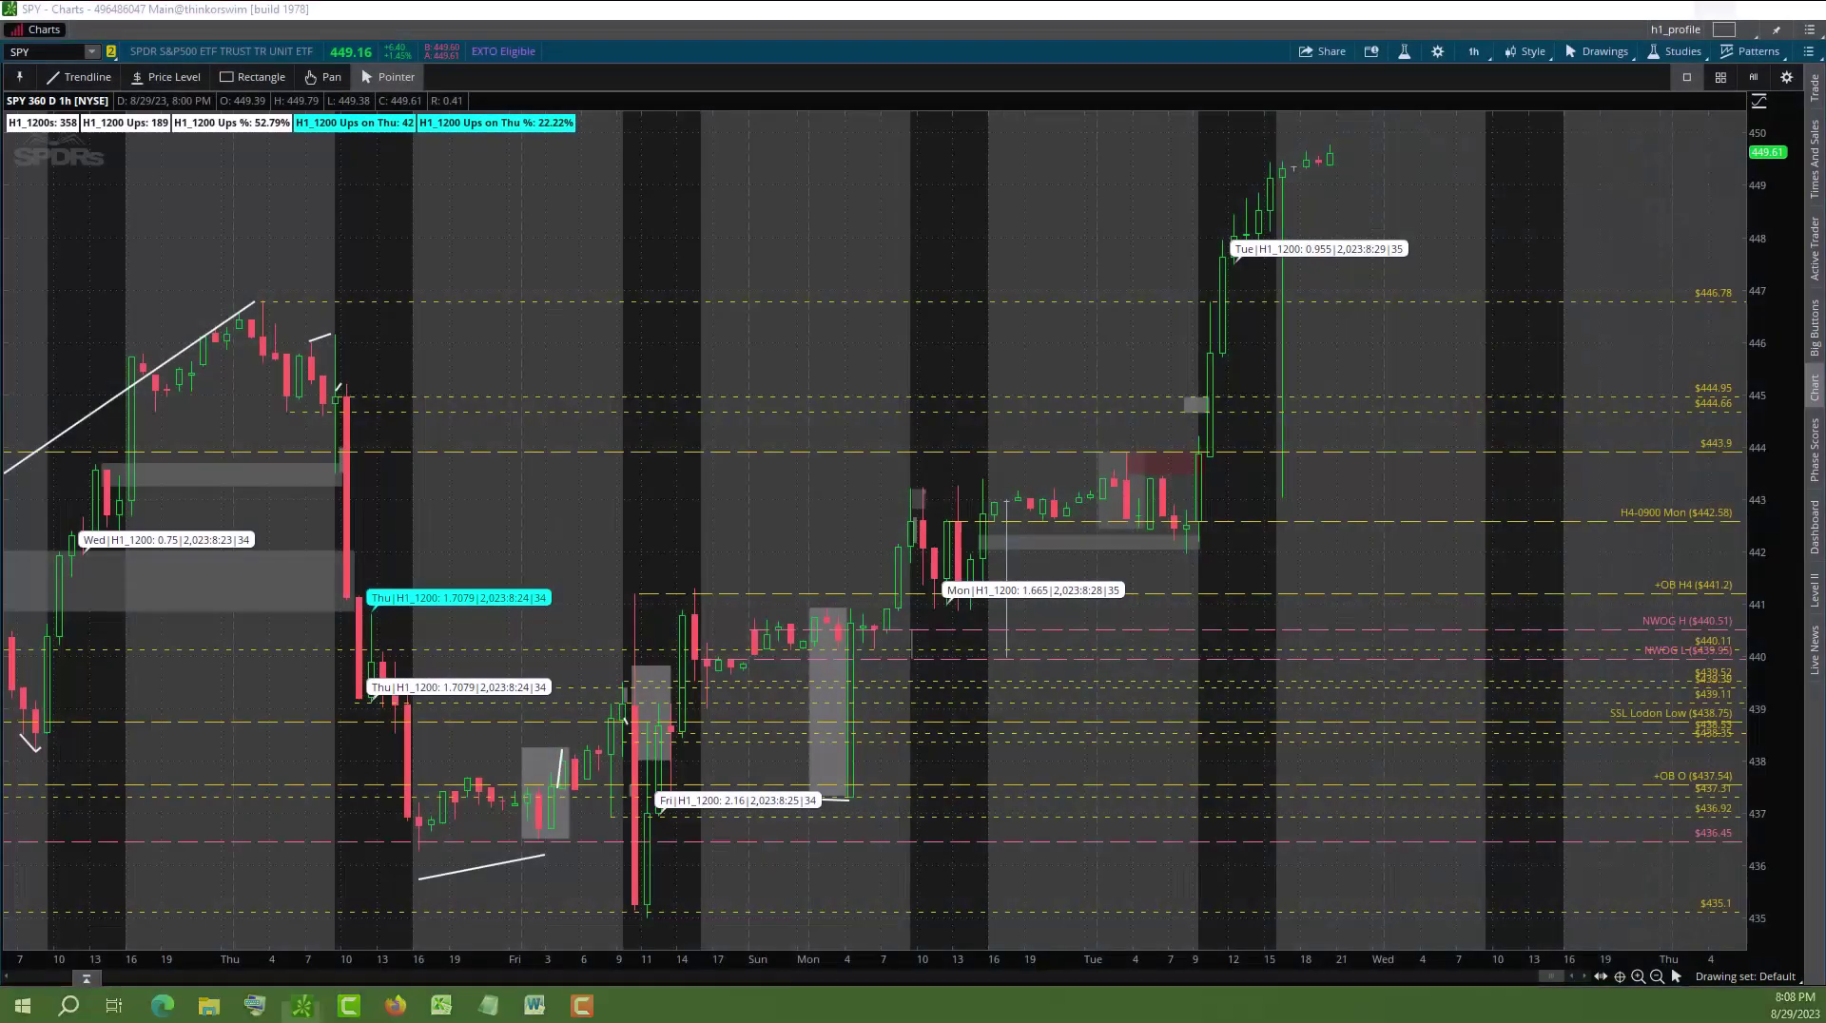
scroll(1198, 732, "up", 3)
scroll(1184, 728, "up", 2)
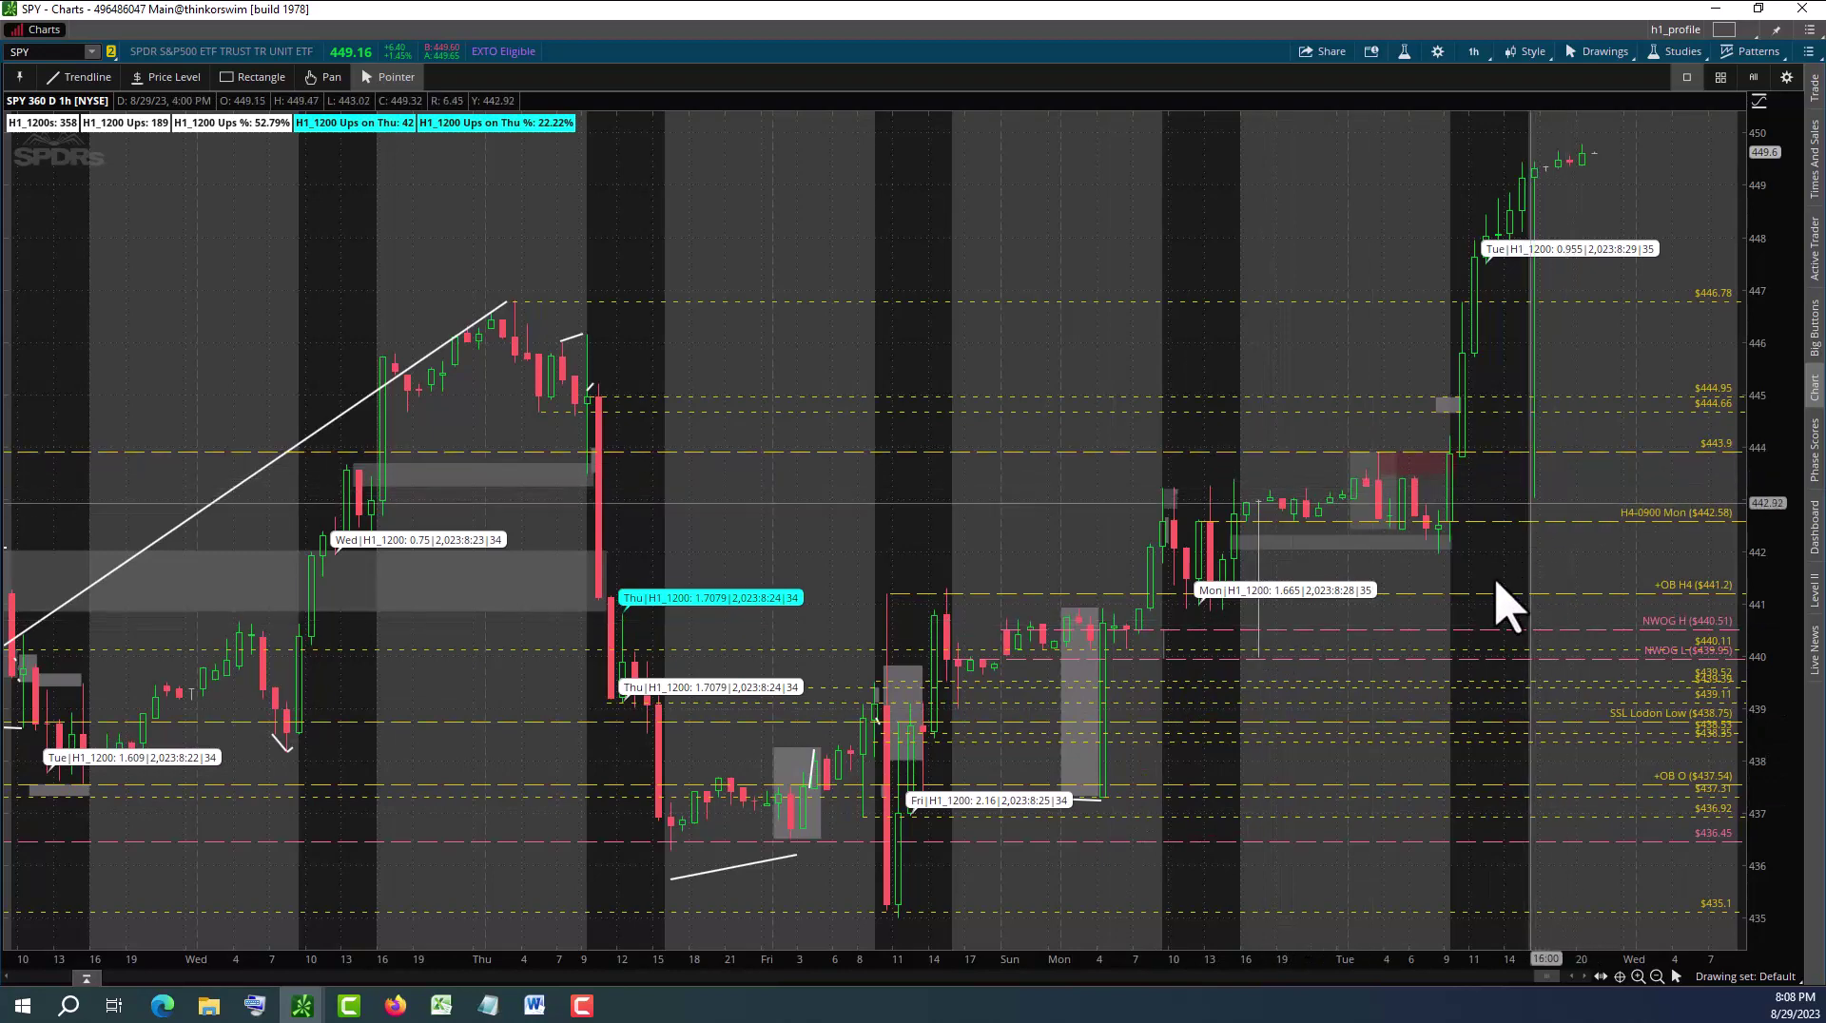
scroll(1479, 756, "up", 3)
scroll(1479, 756, "down", 8)
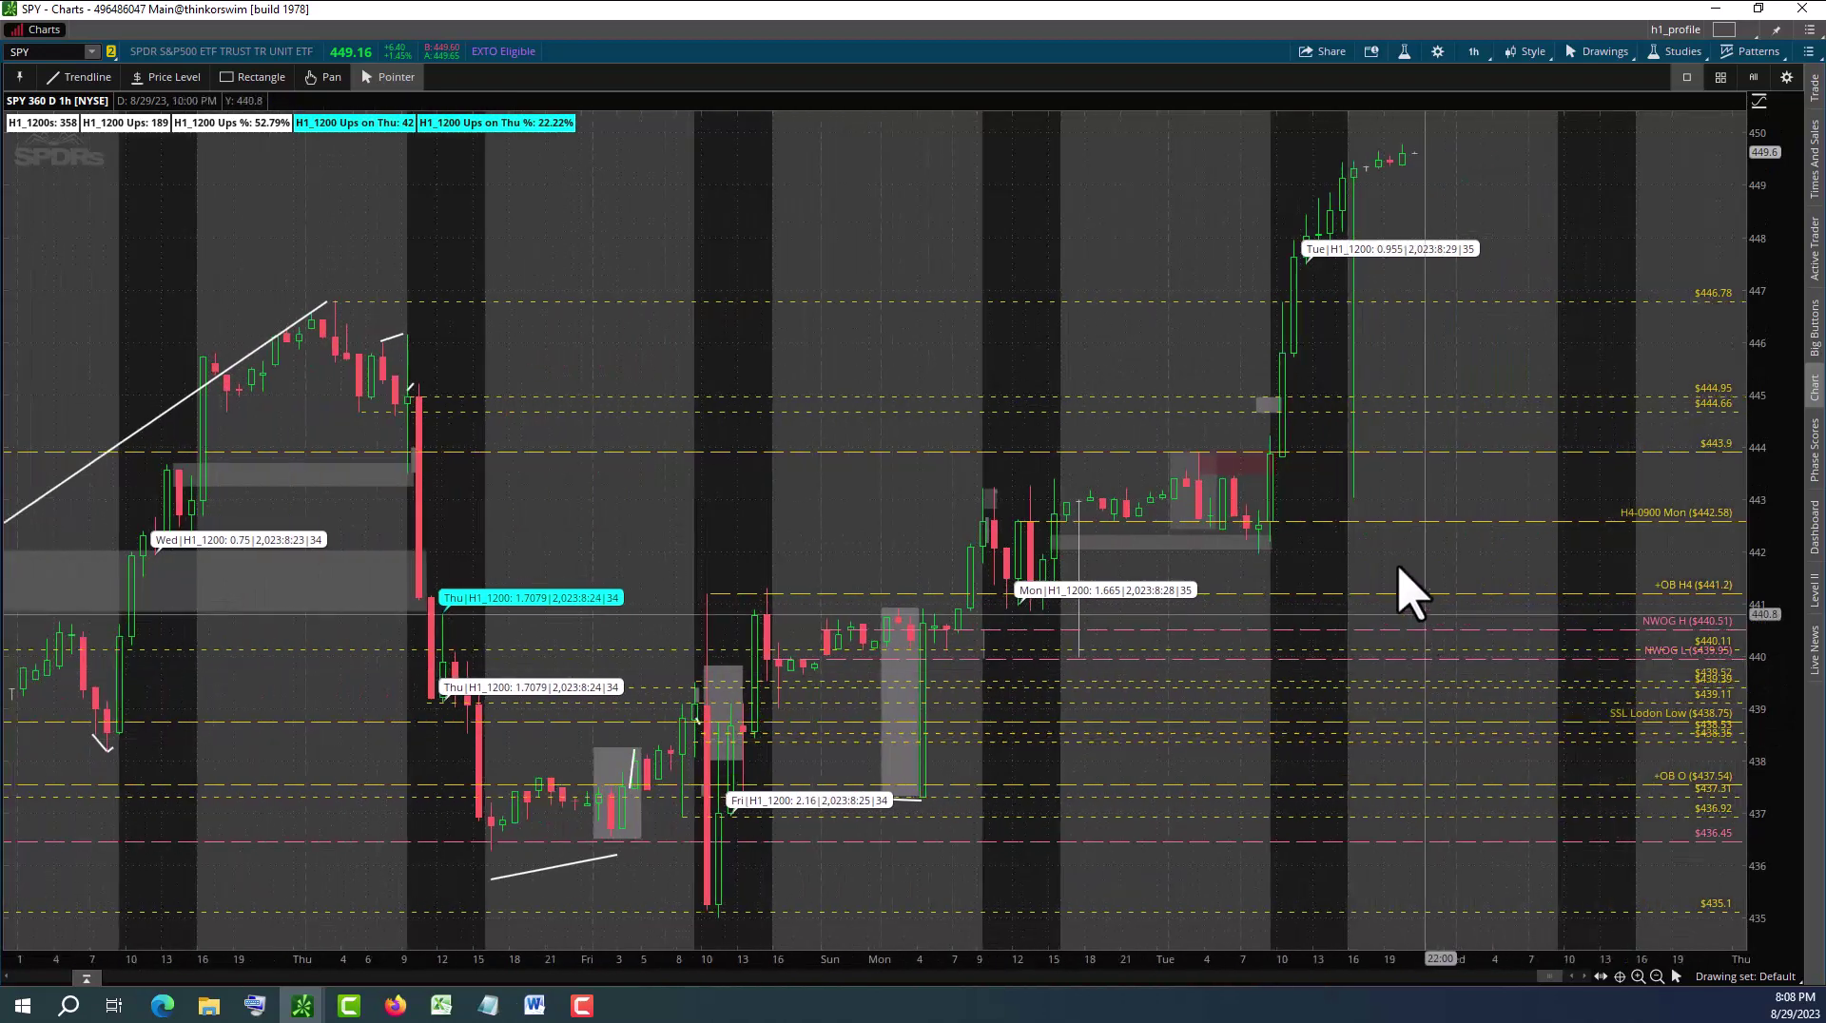
right_click(1408, 579)
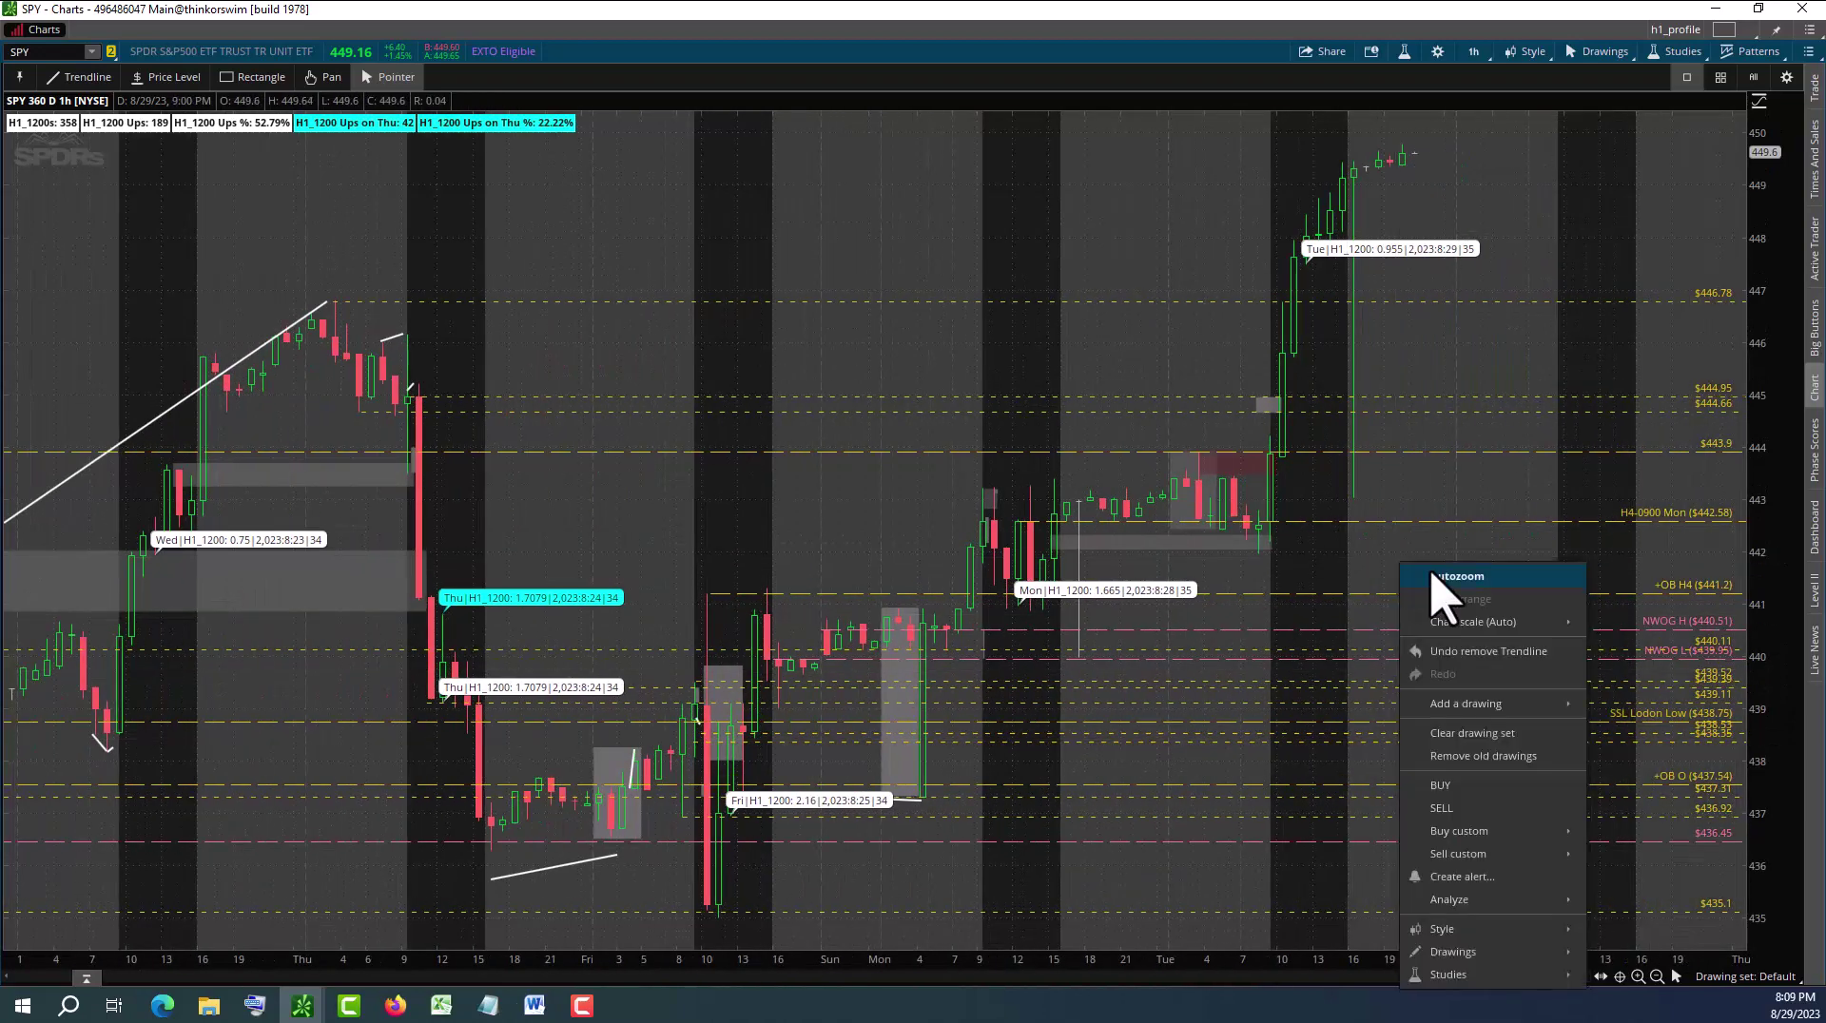
left_click(1436, 591)
left_click_drag(1384, 451, 1746, 457)
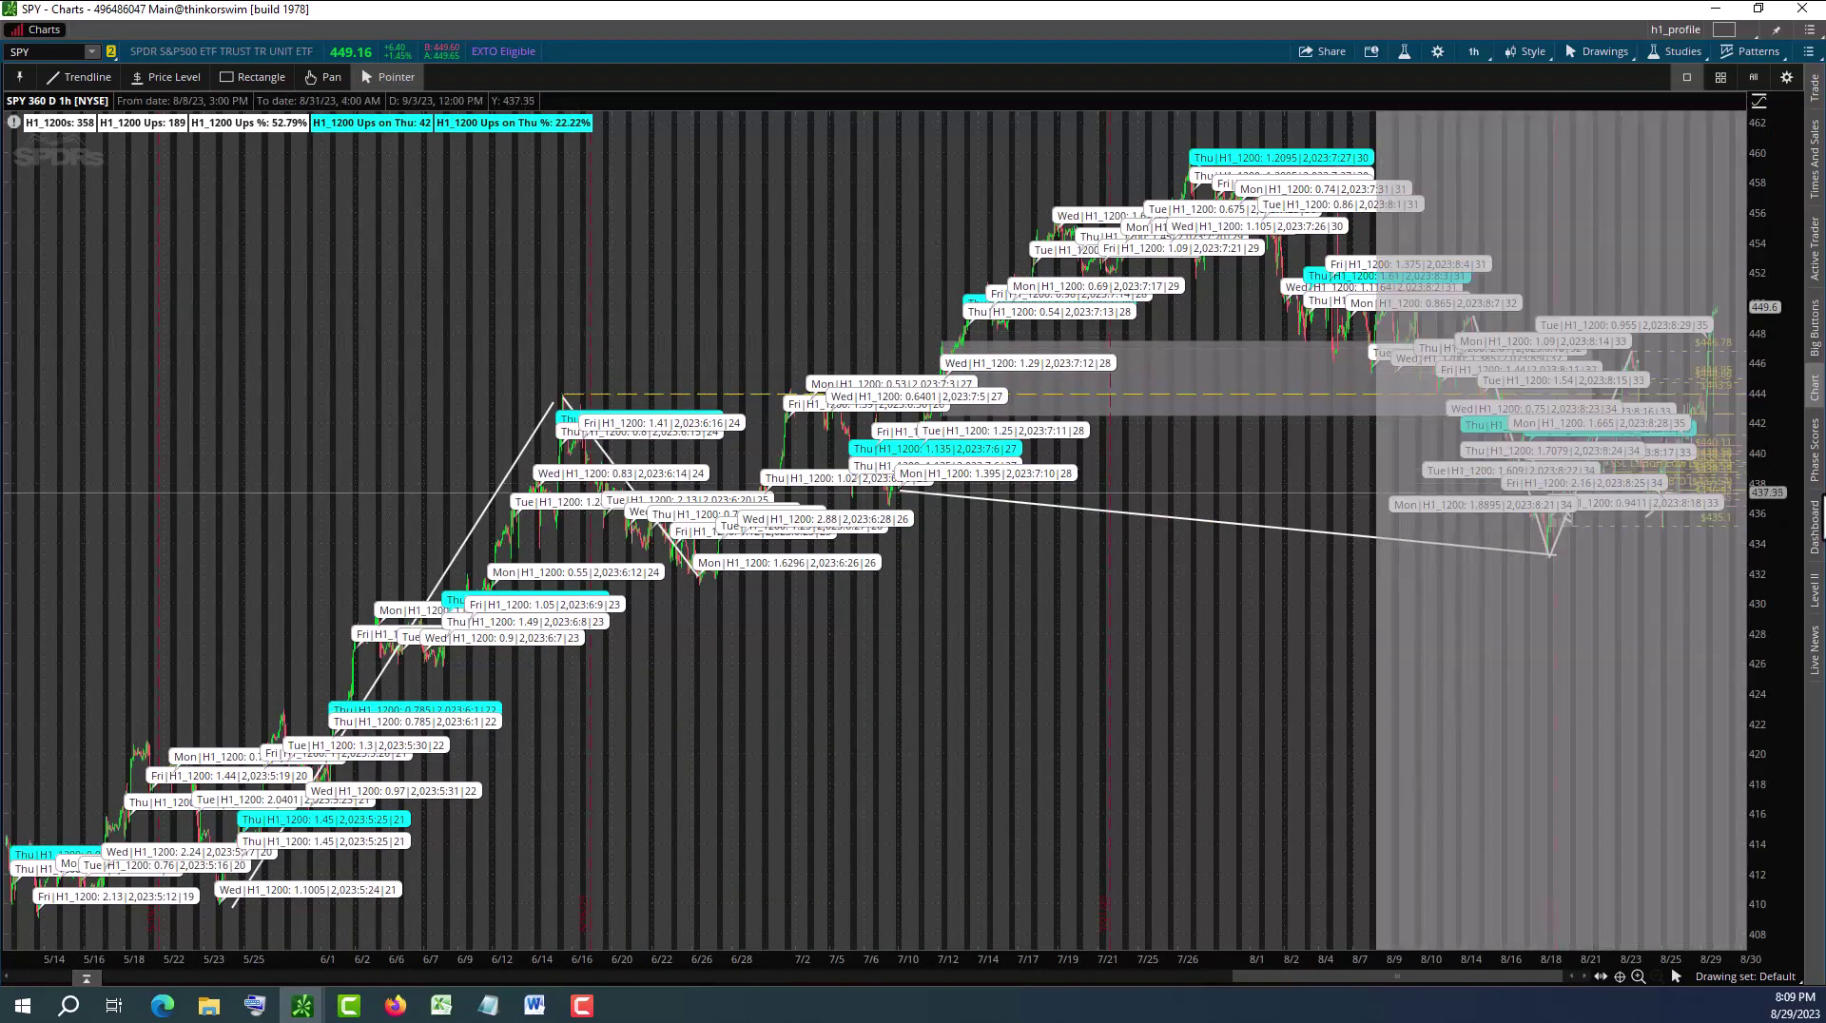
Examine the 1-hour swing from the mid-August low through Friday, August 25's low up to Tuesday's rally
scroll(742, 675, "up", 1)
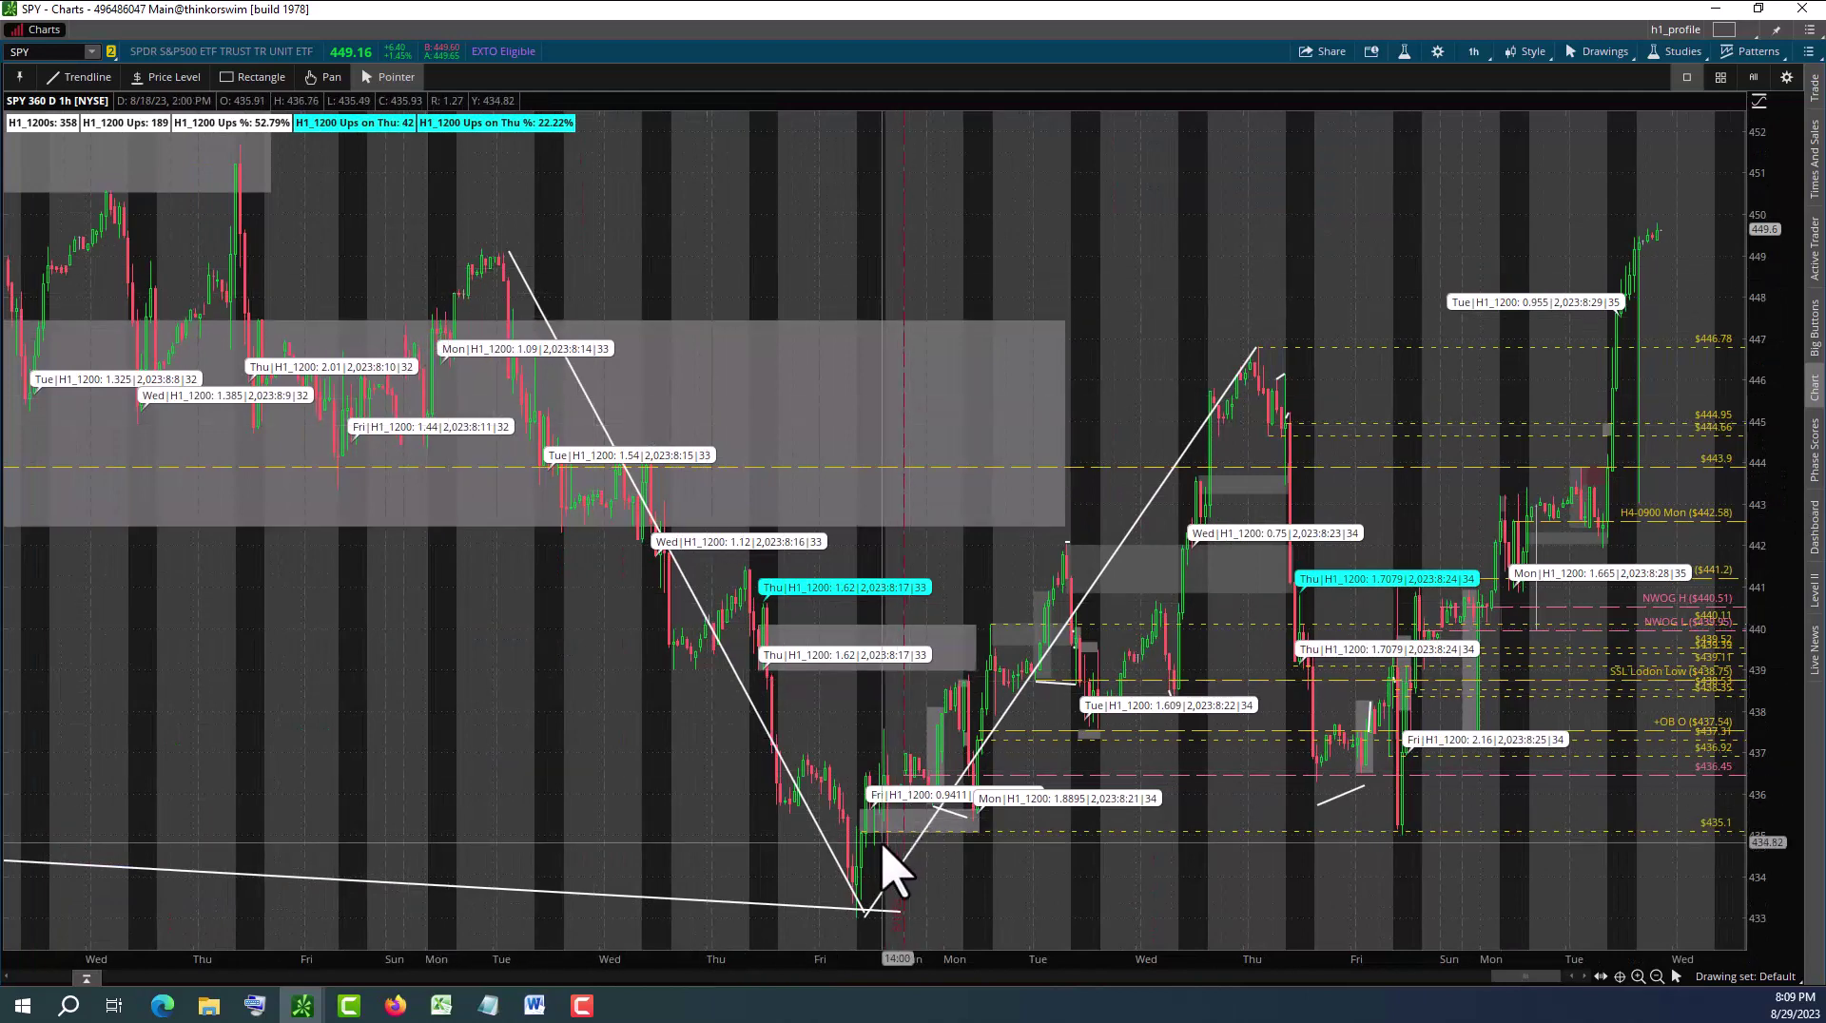
mouse_move(999, 754)
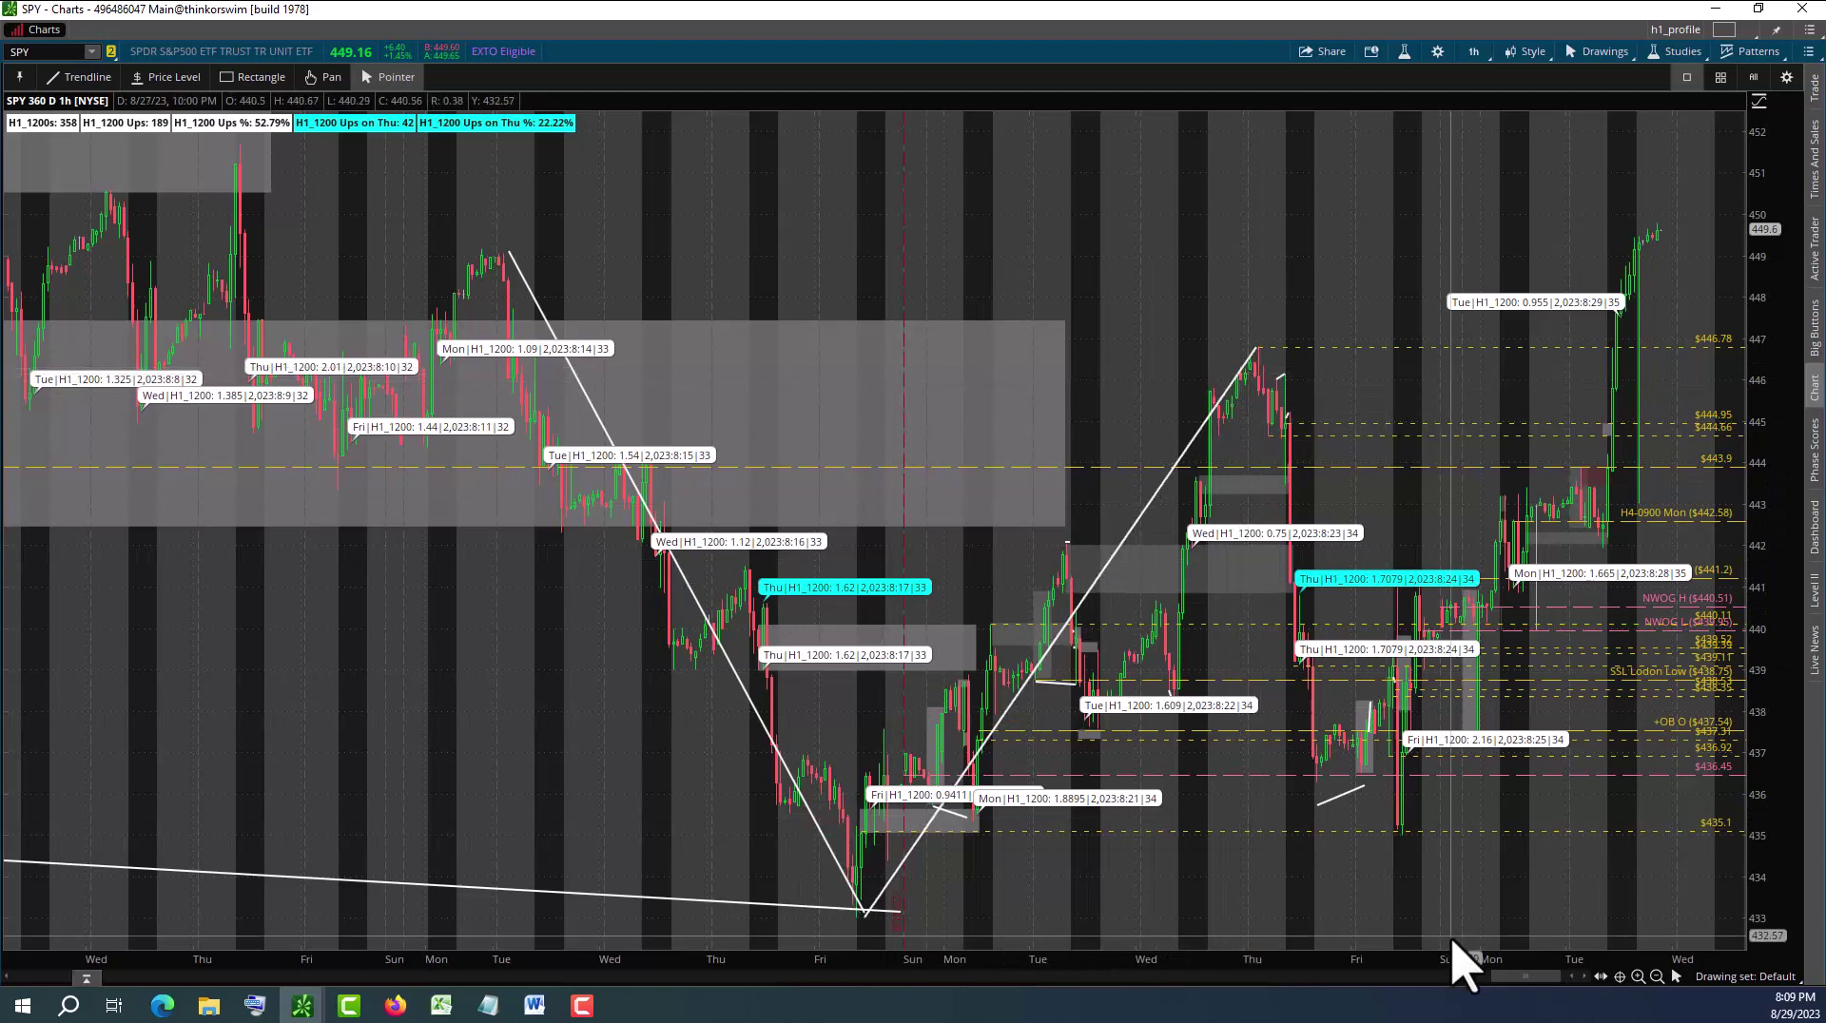
mouse_move(868, 915)
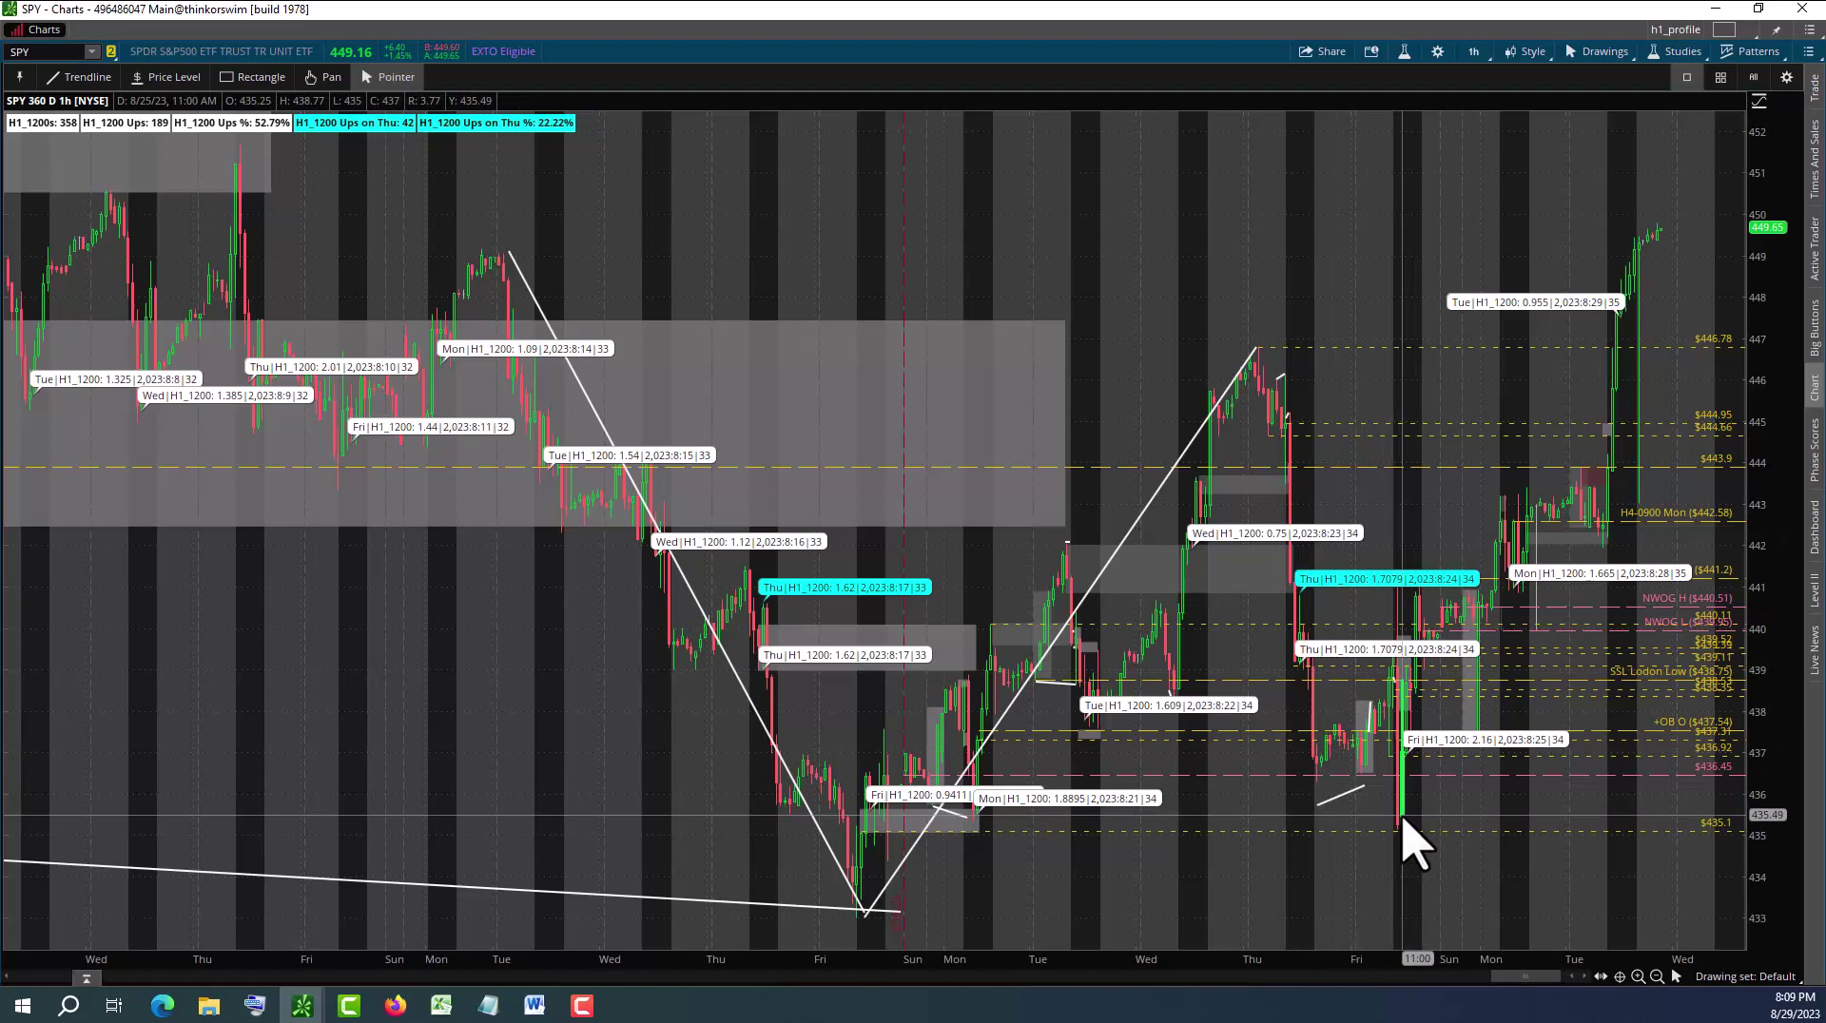
scroll(1406, 842, "up", 3)
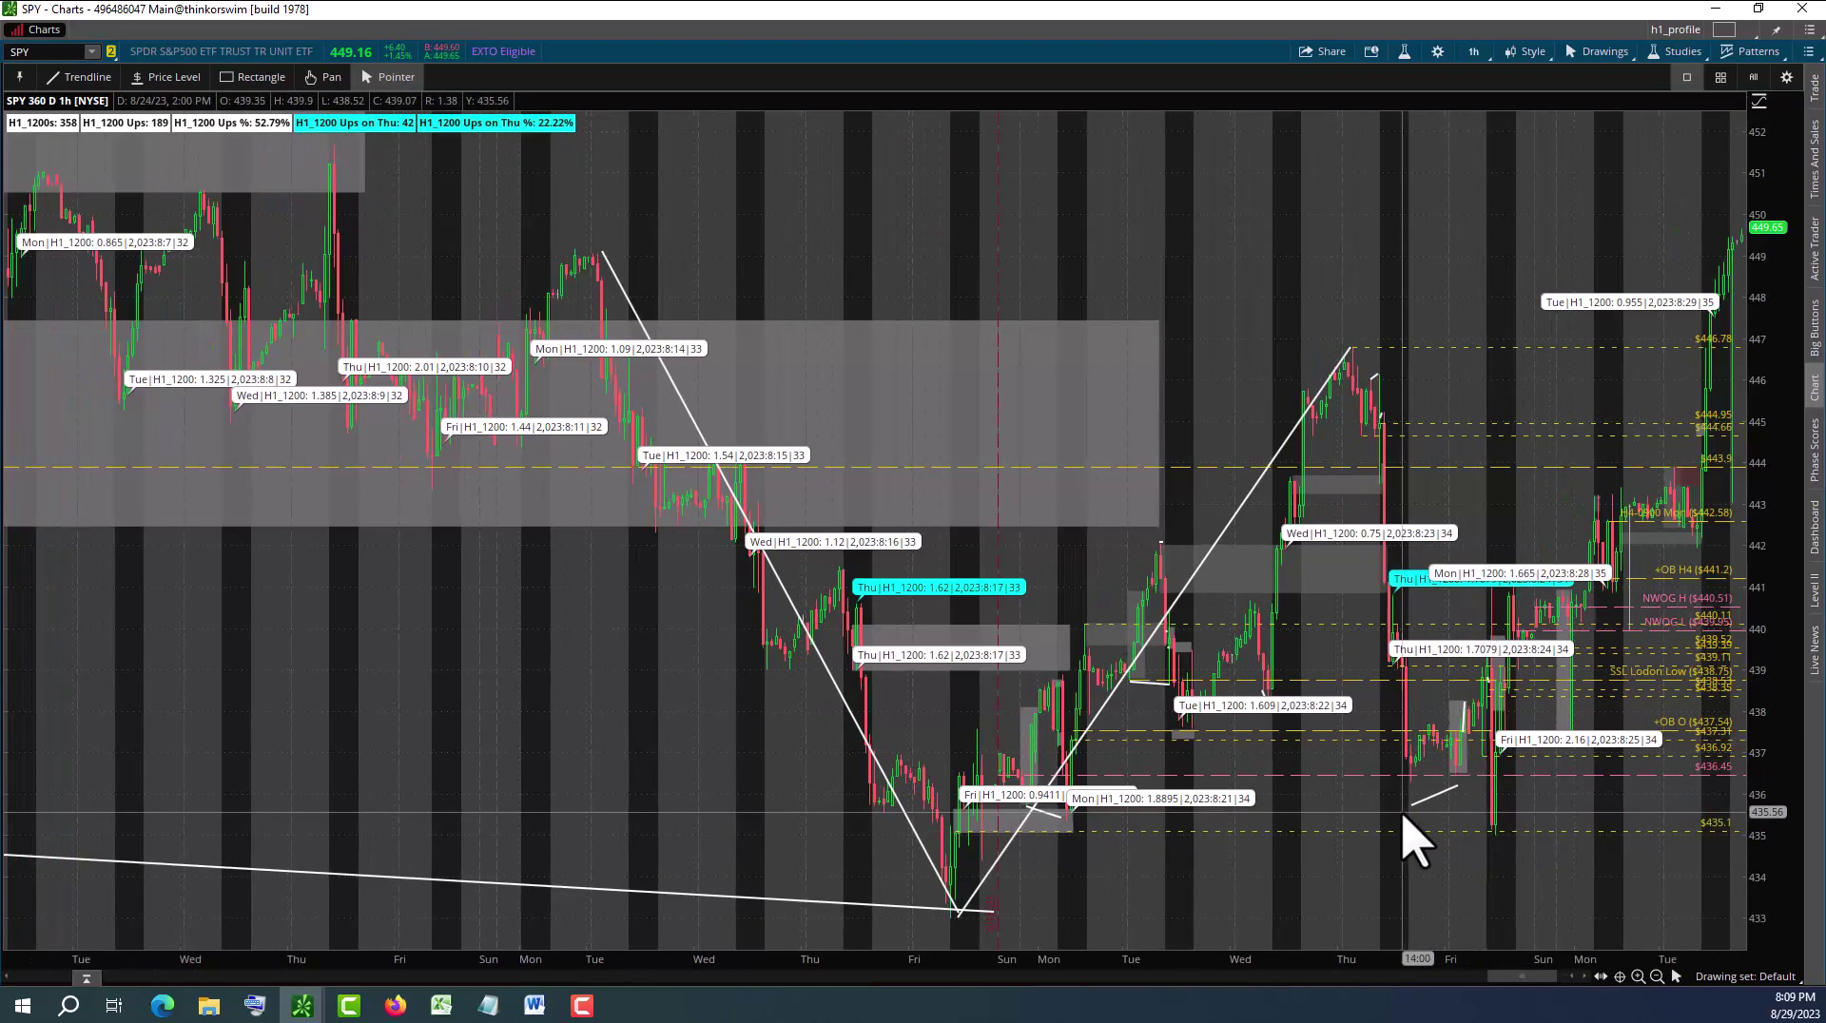
scroll(1406, 841, "down", 3)
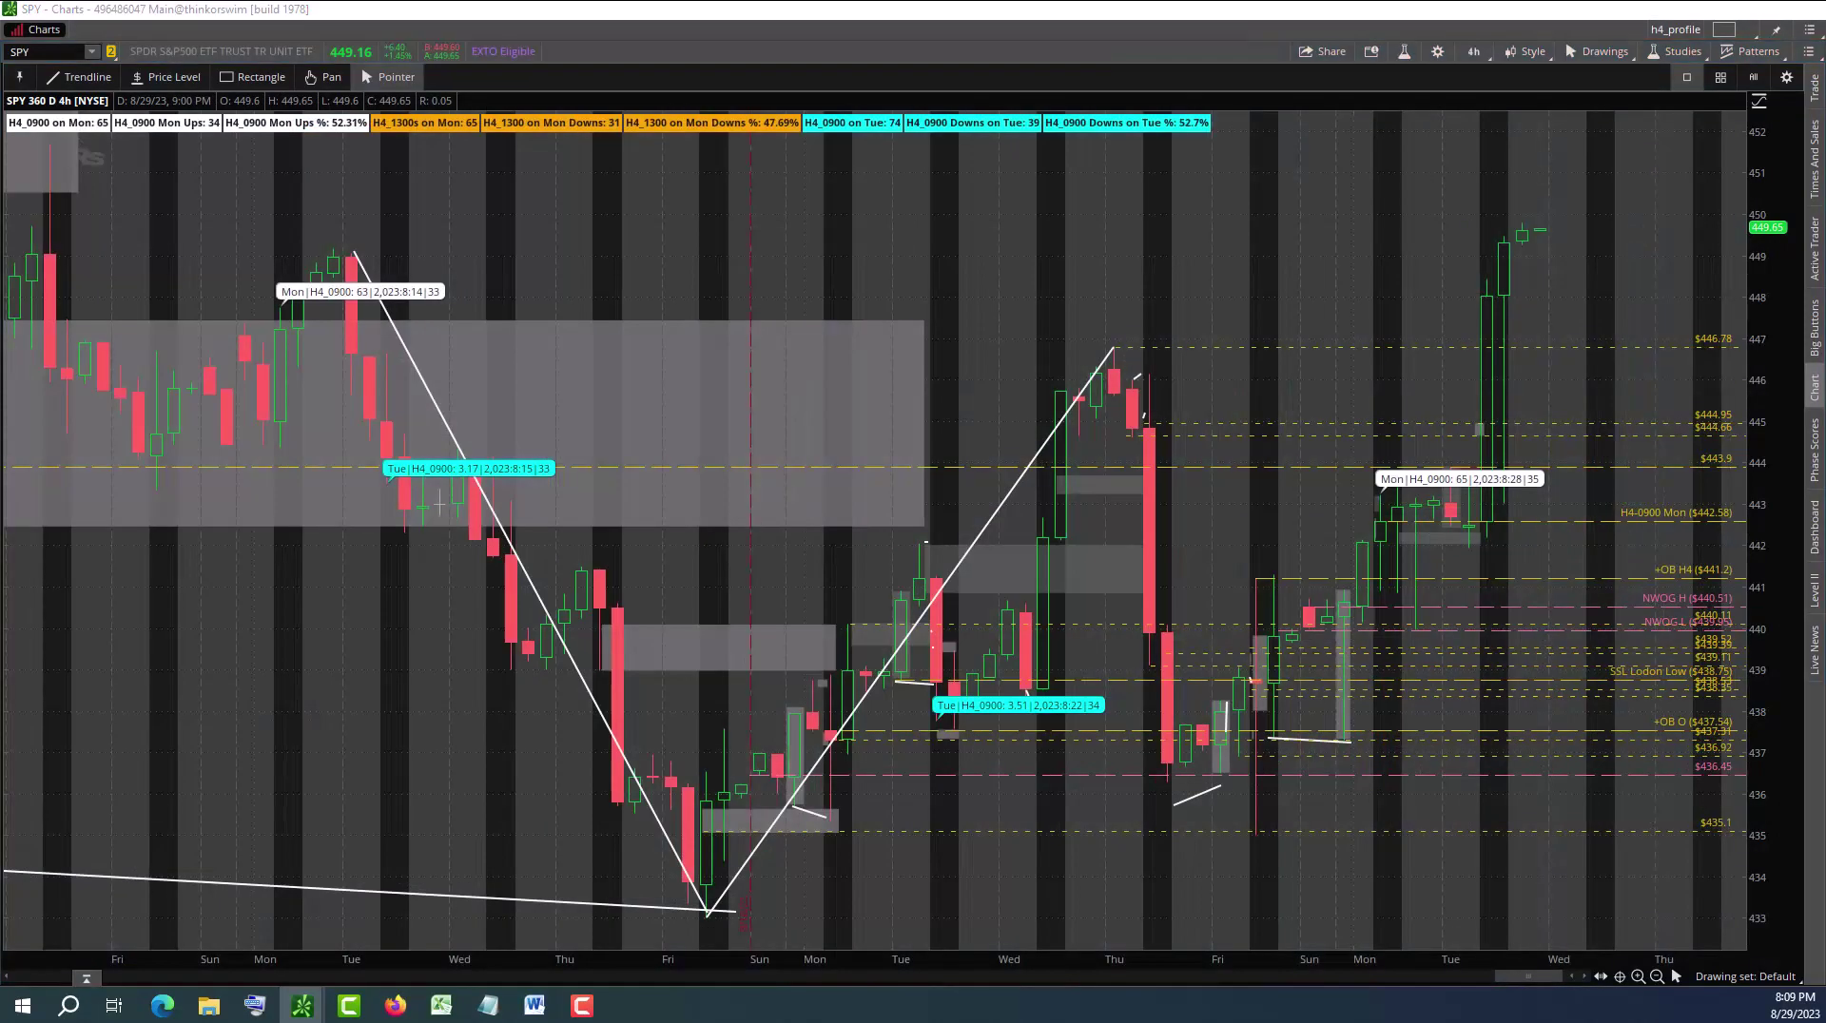
Switch to the 4-hour chart and examine the July and August price action around the large grey zone and the August 4 rectangle
scroll(837, 528, "up", 5)
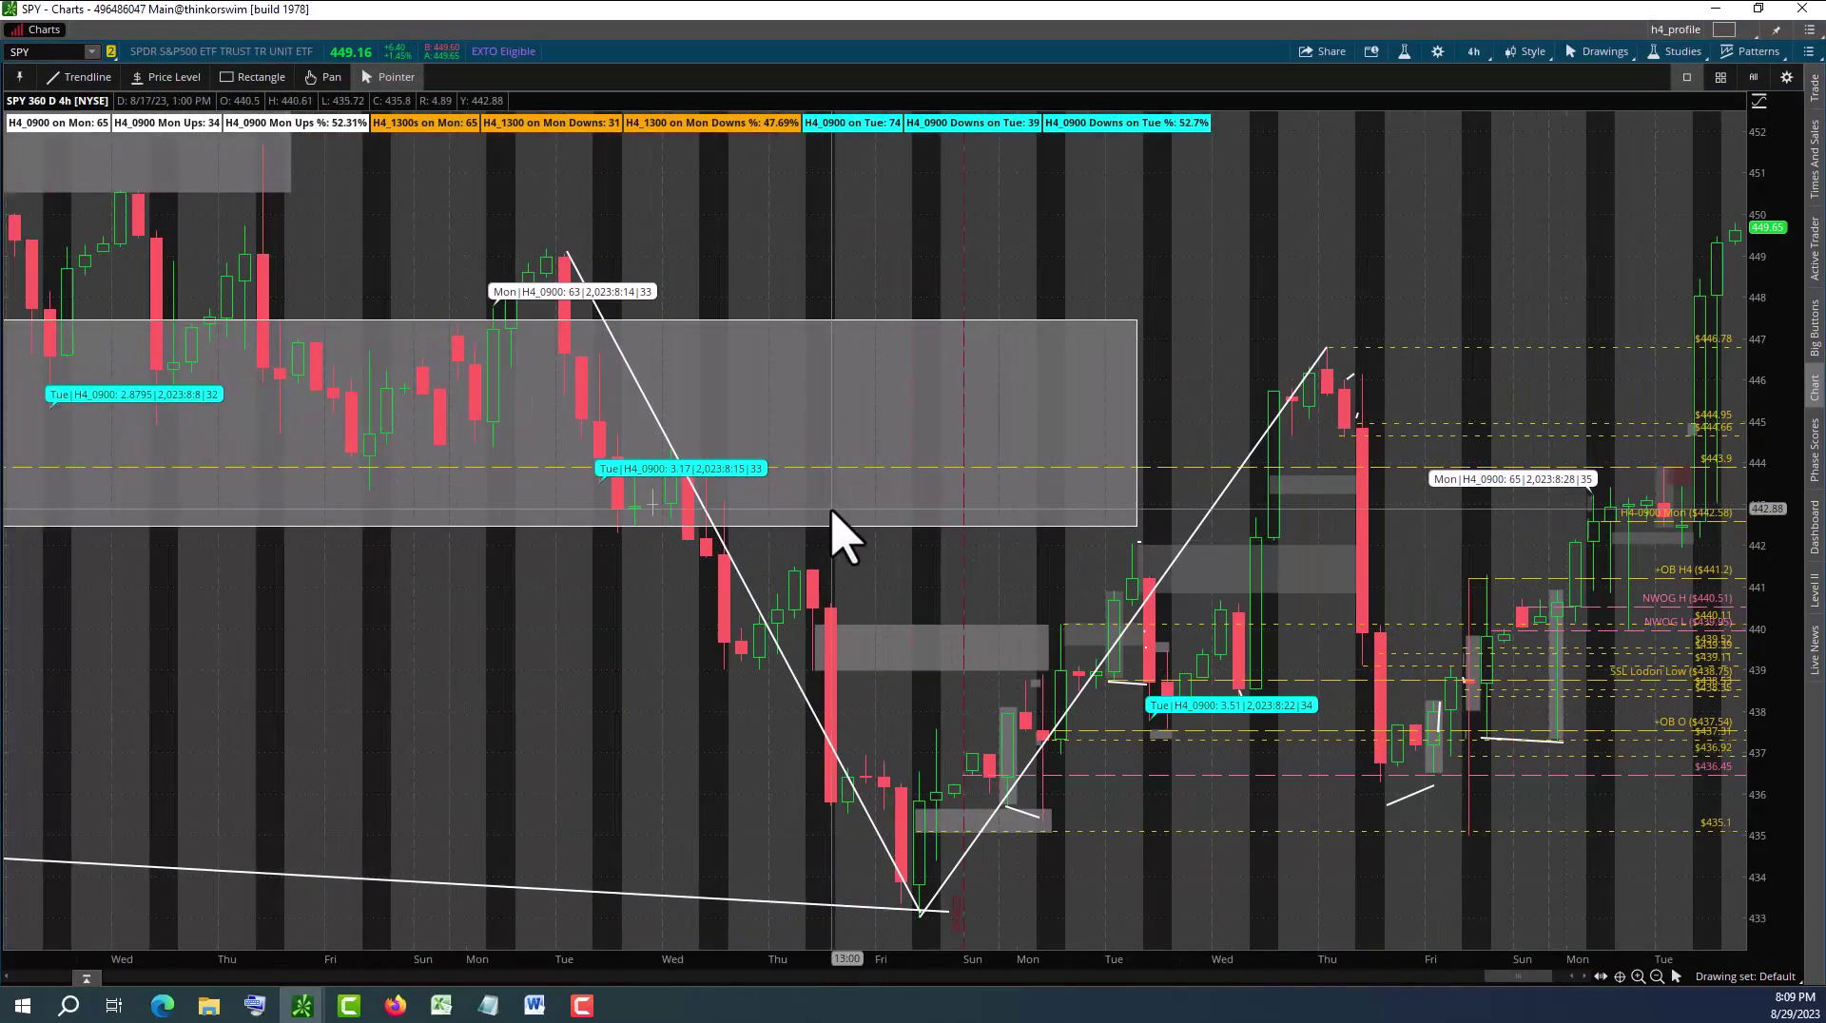
scroll(835, 514, "up", 10)
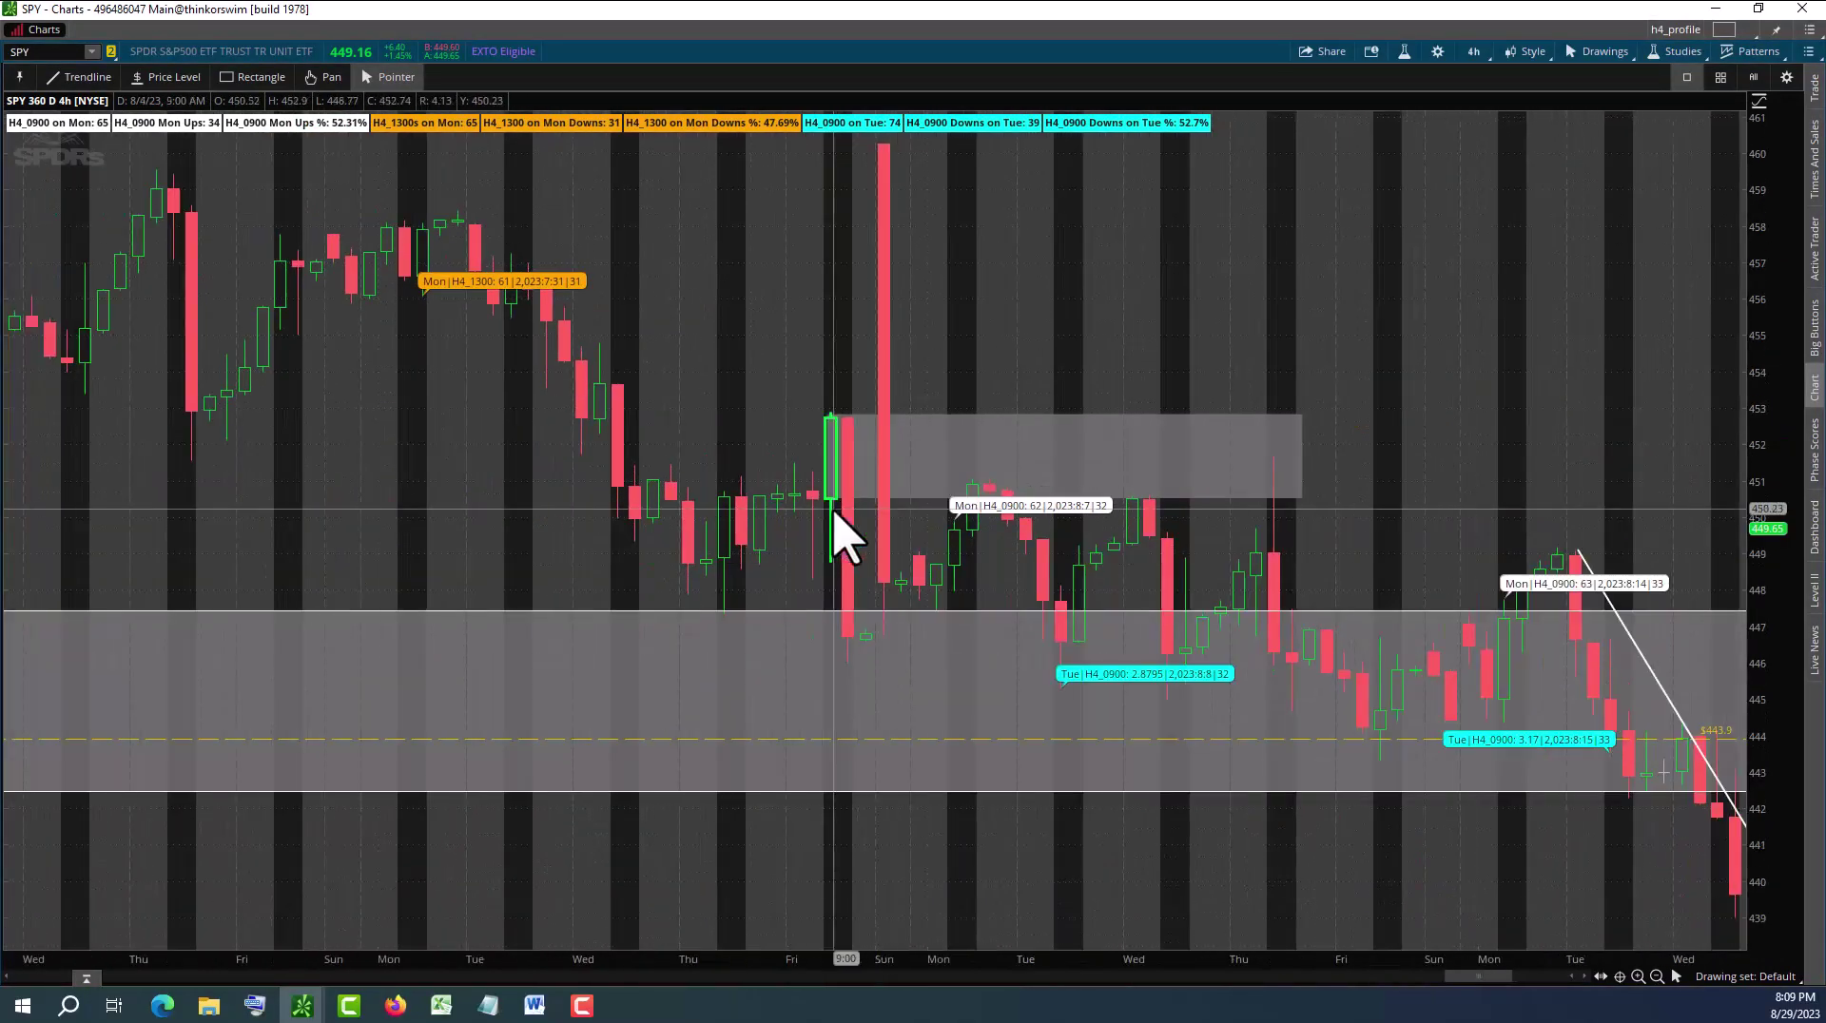
scroll(835, 514, "up", 12)
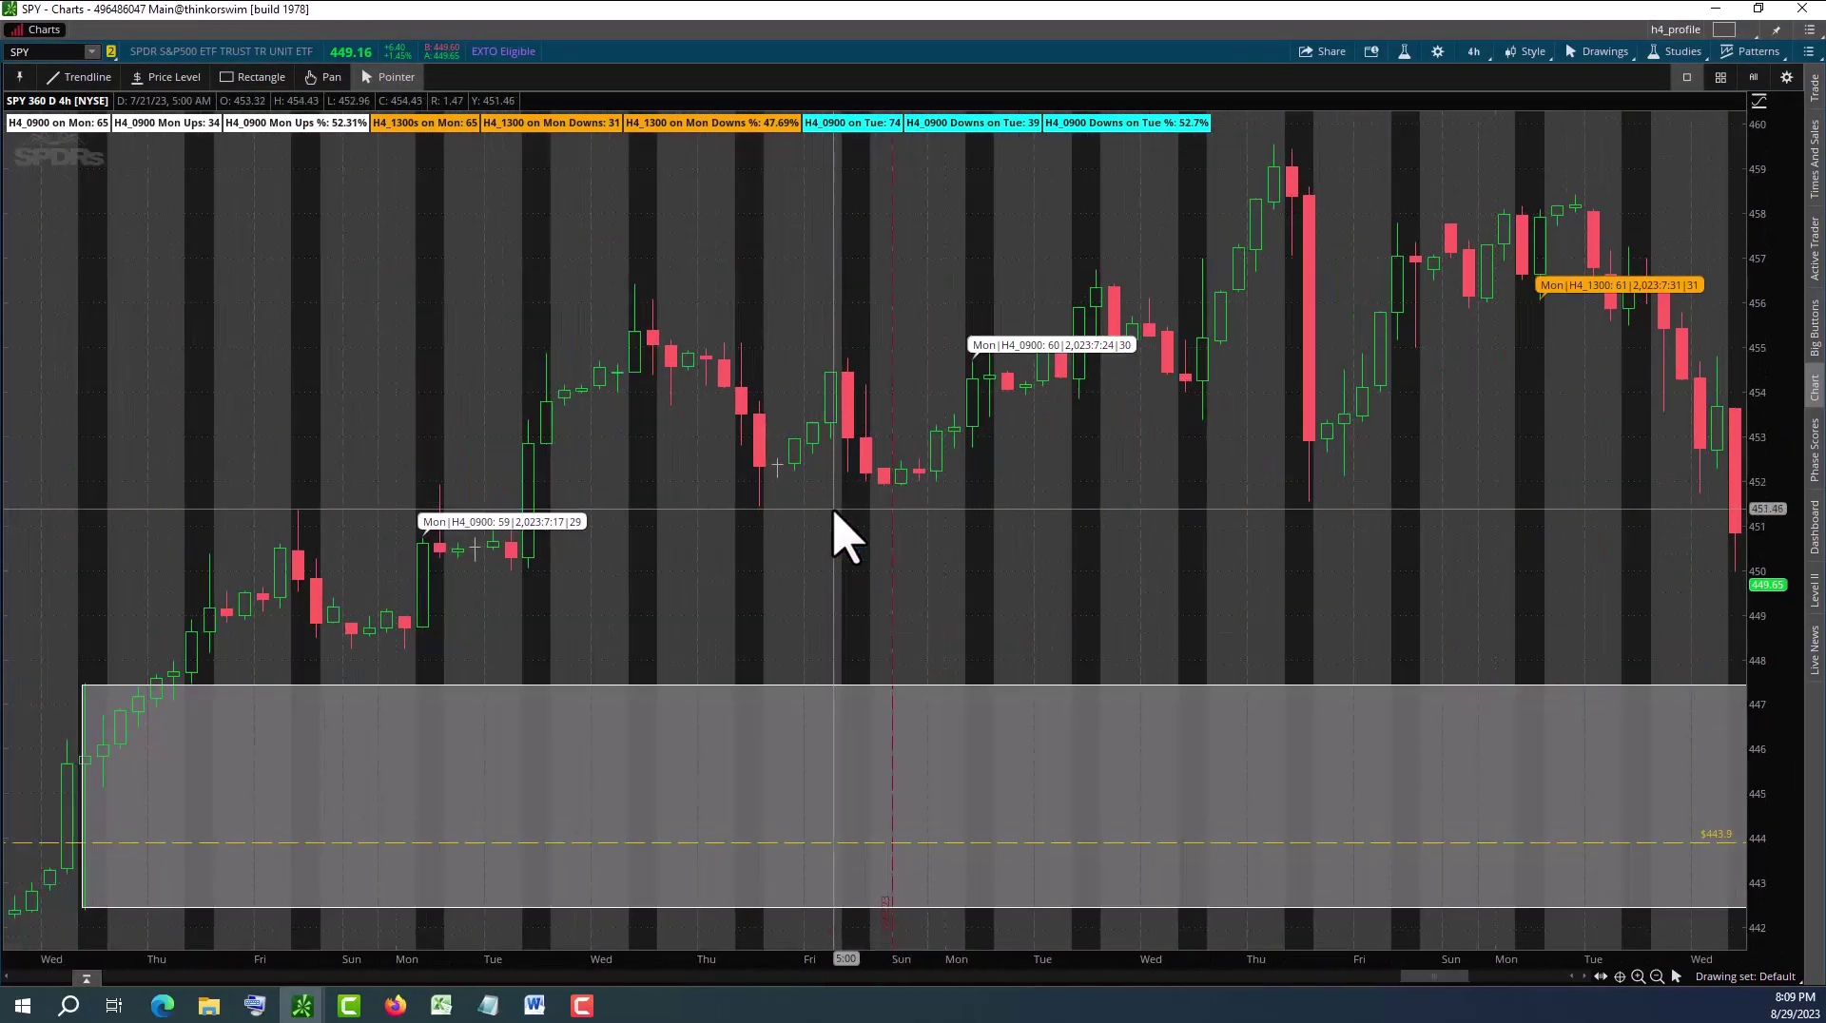
mouse_move(83, 763)
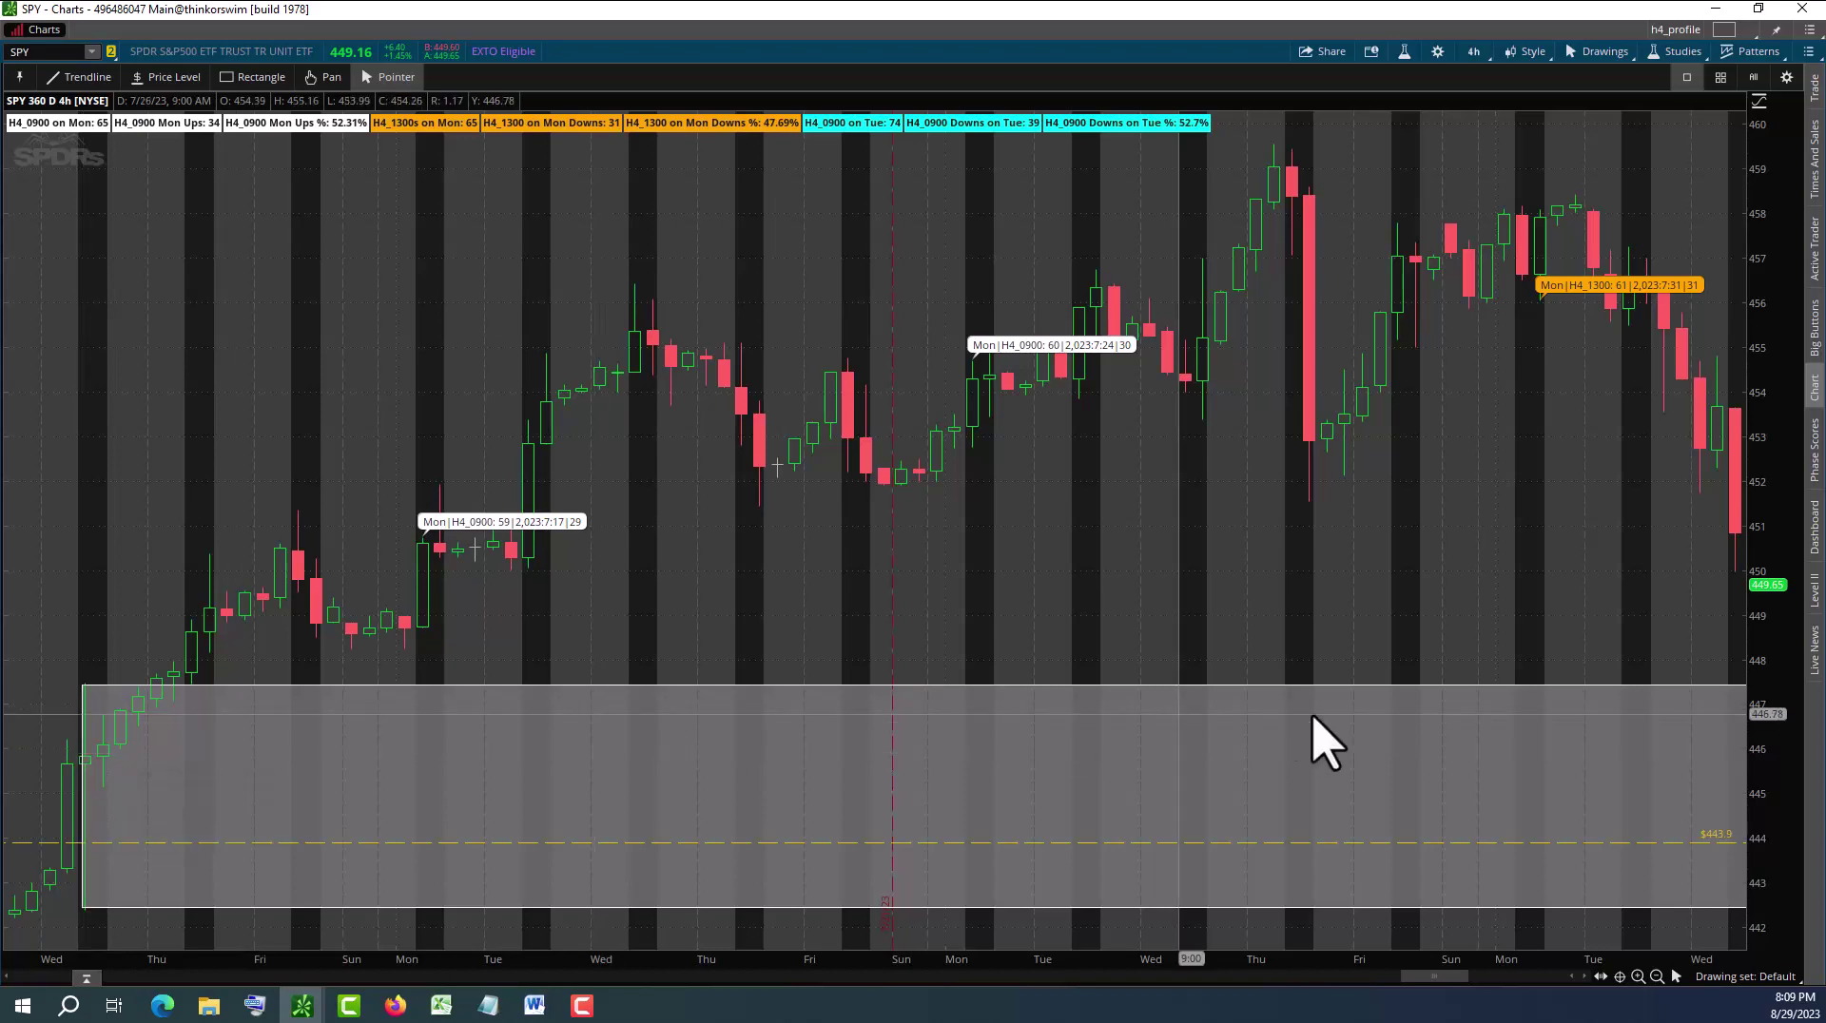
scroll(1313, 732, "down", 5)
scroll(1324, 740, "down", 10)
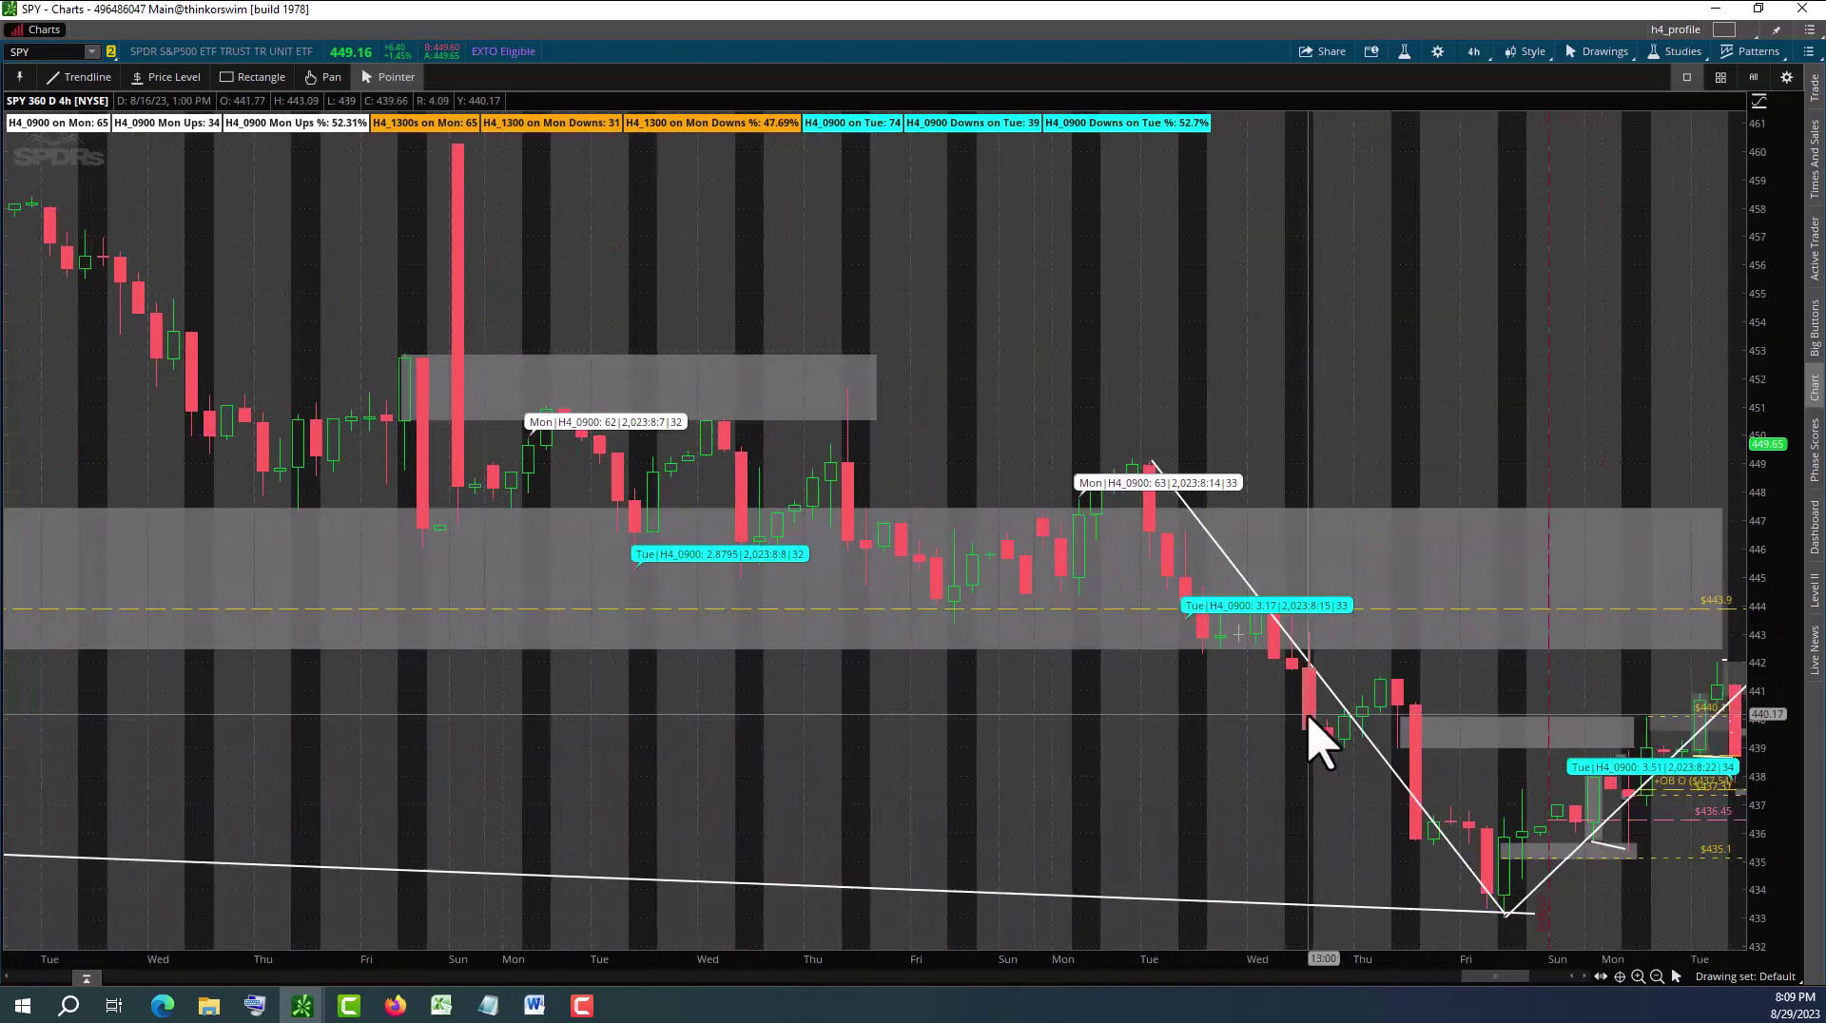
scroll(1313, 740, "up", 10)
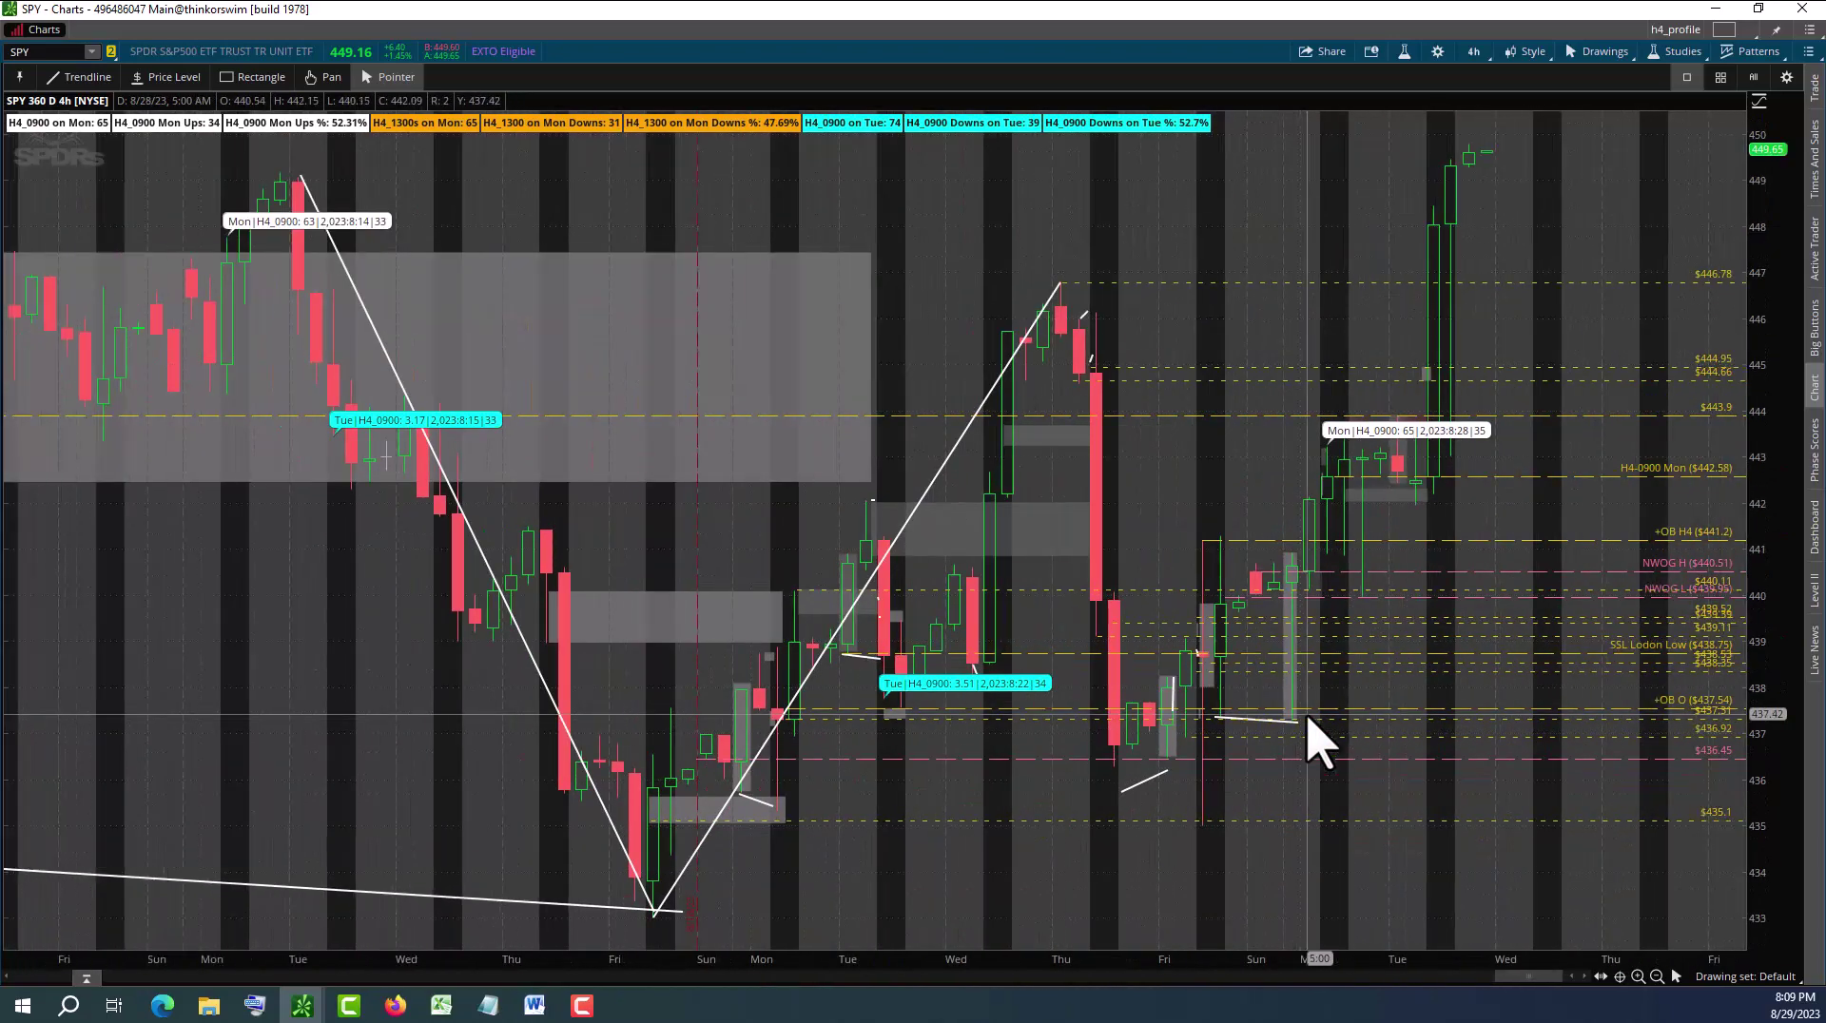
scroll(1307, 718, "up", 8)
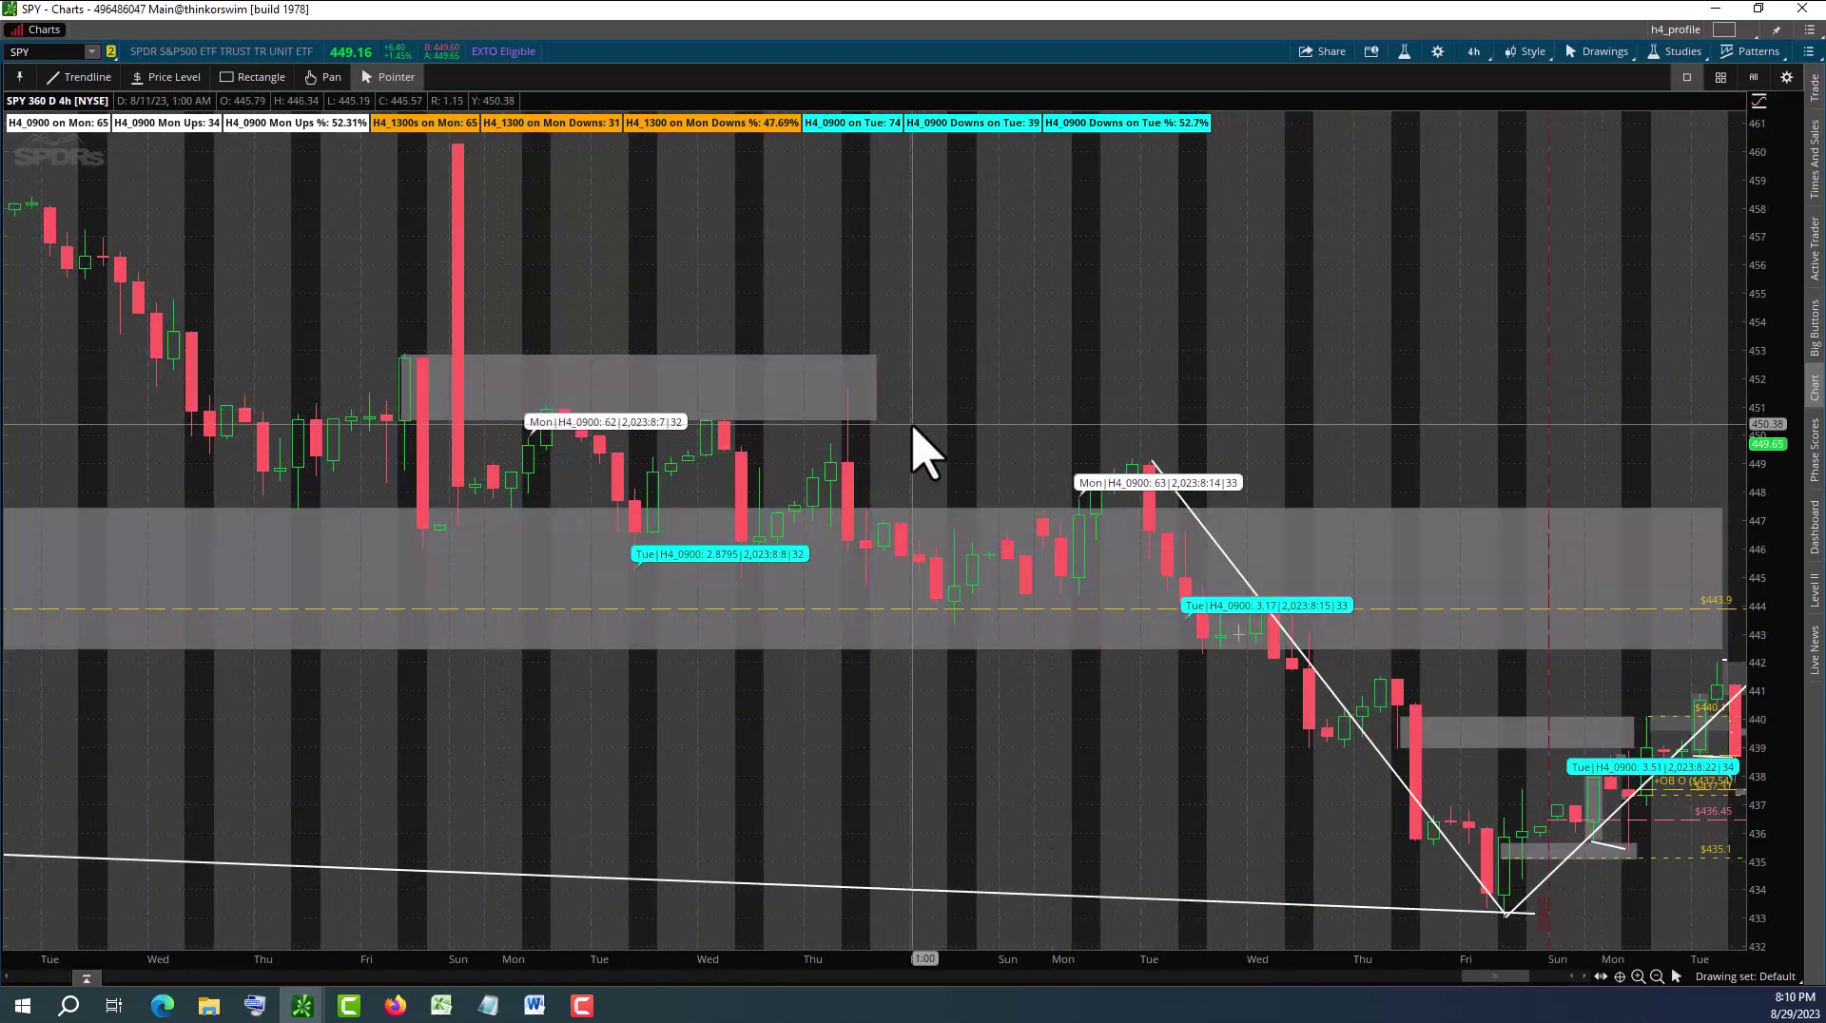
scroll(908, 446, "down", 2)
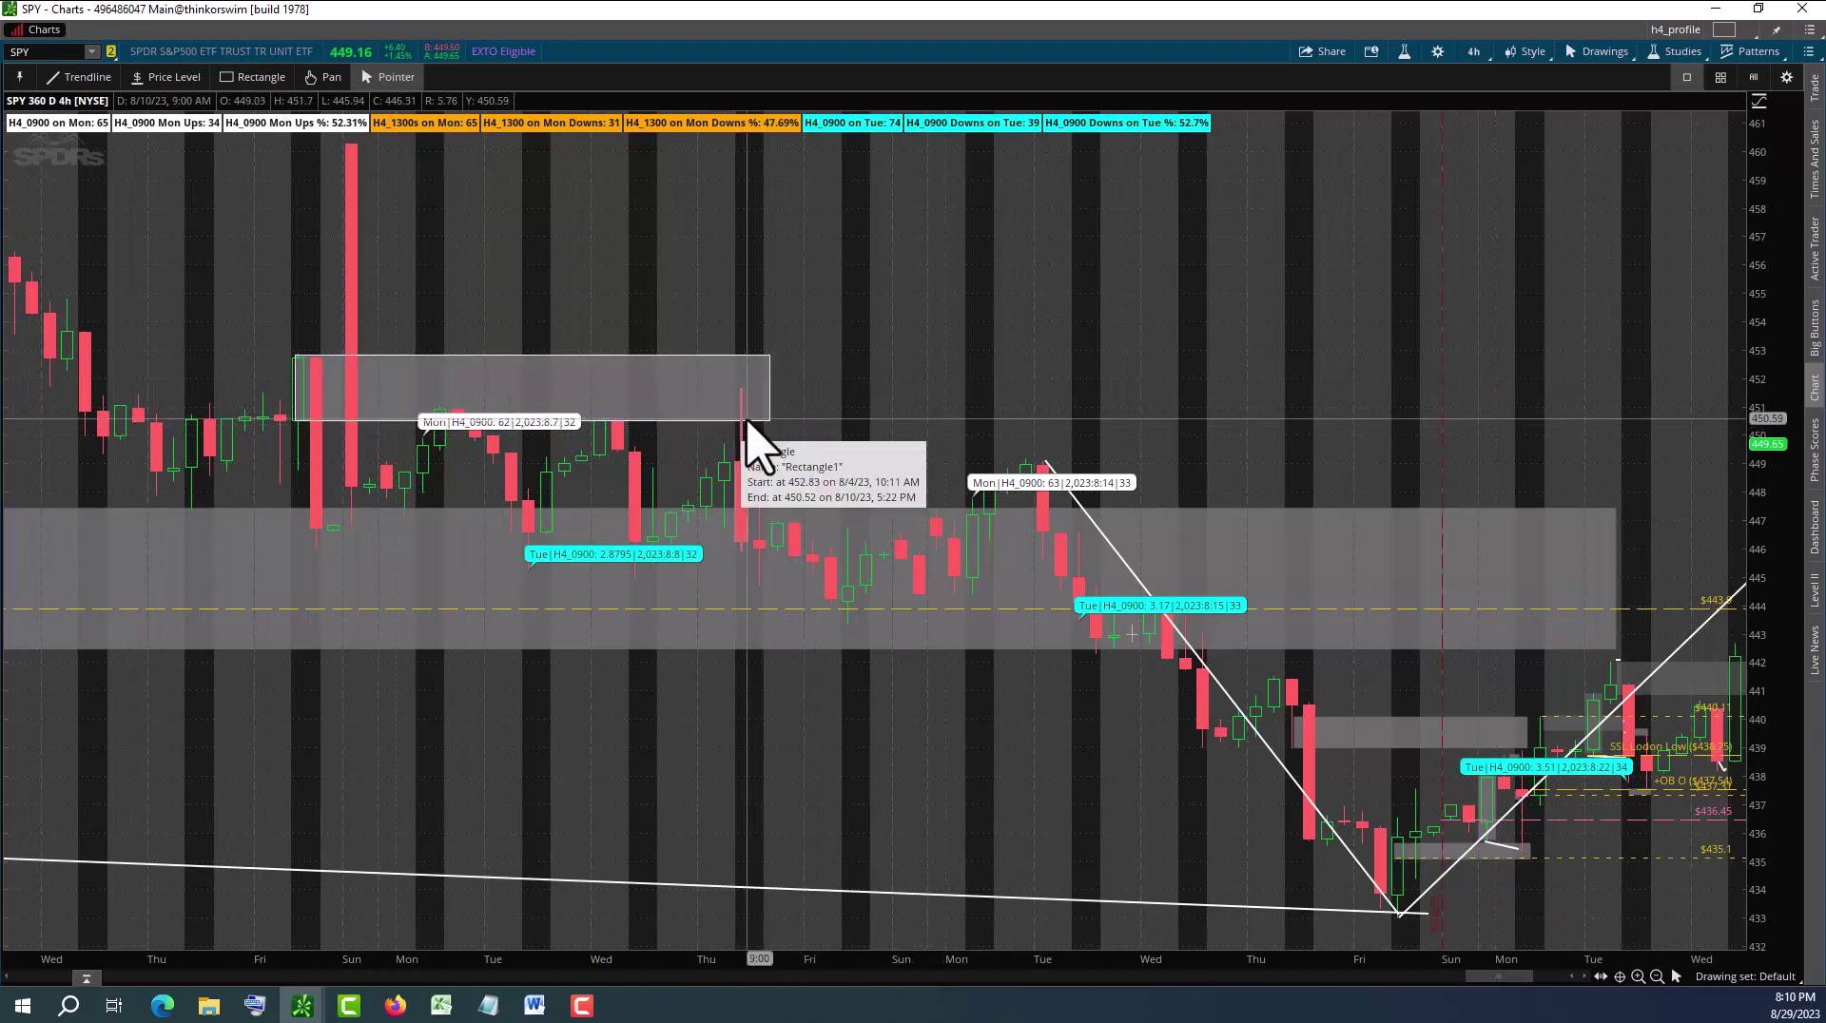
Draw a price level at about $450.48 along the lower edge of the rectangle starting on August 4
left_click(164, 78)
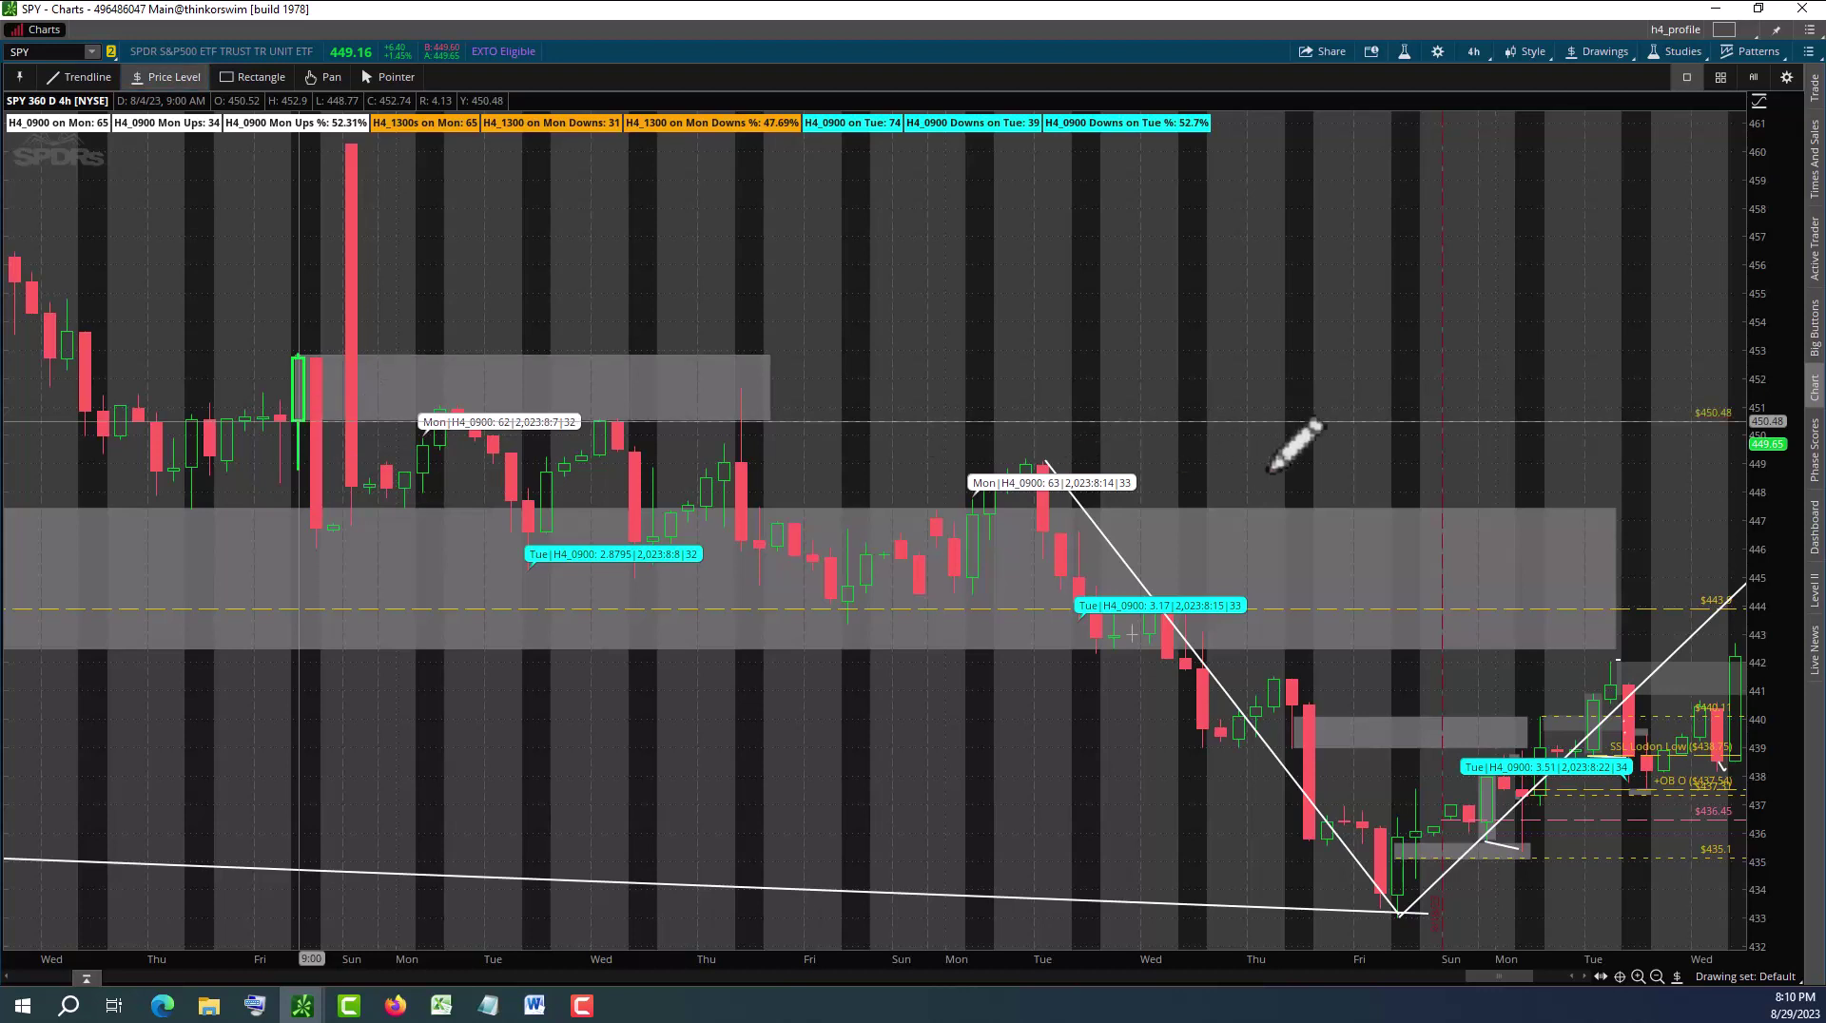
scroll(1284, 434, "down", 10)
scroll(1292, 466, "down", 4)
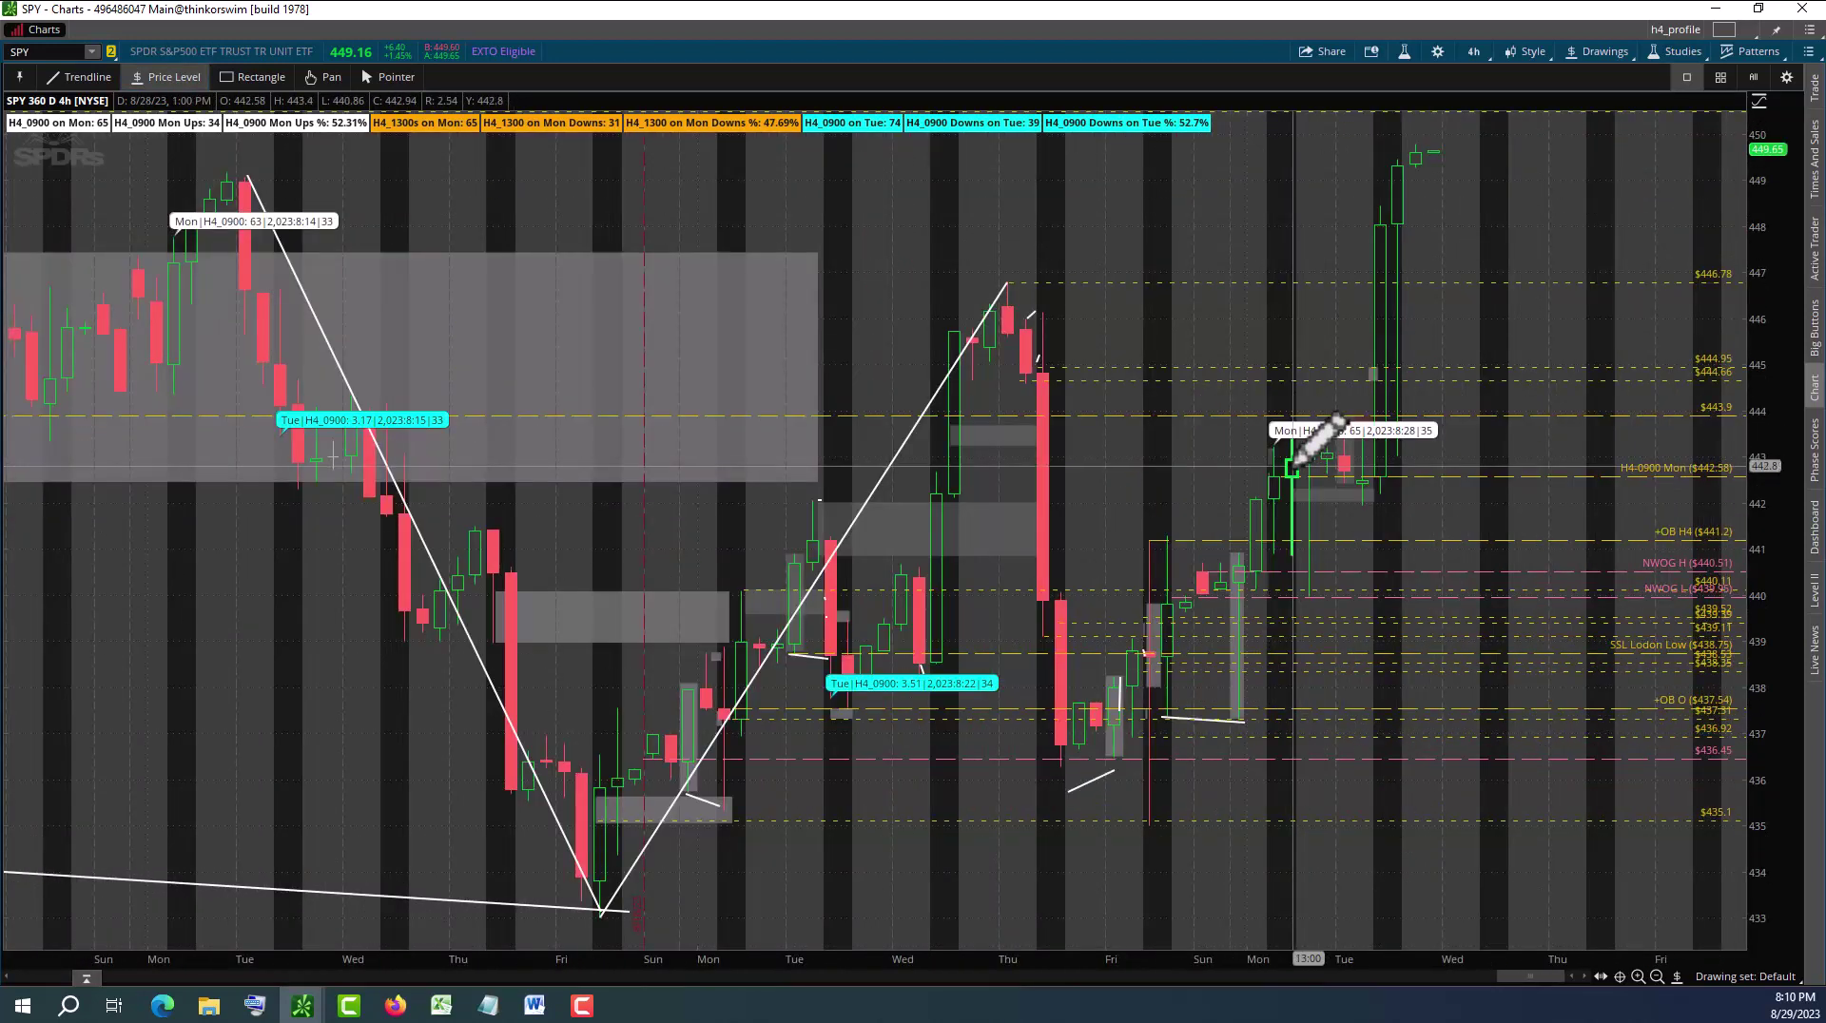
scroll(1292, 466, "up", 2)
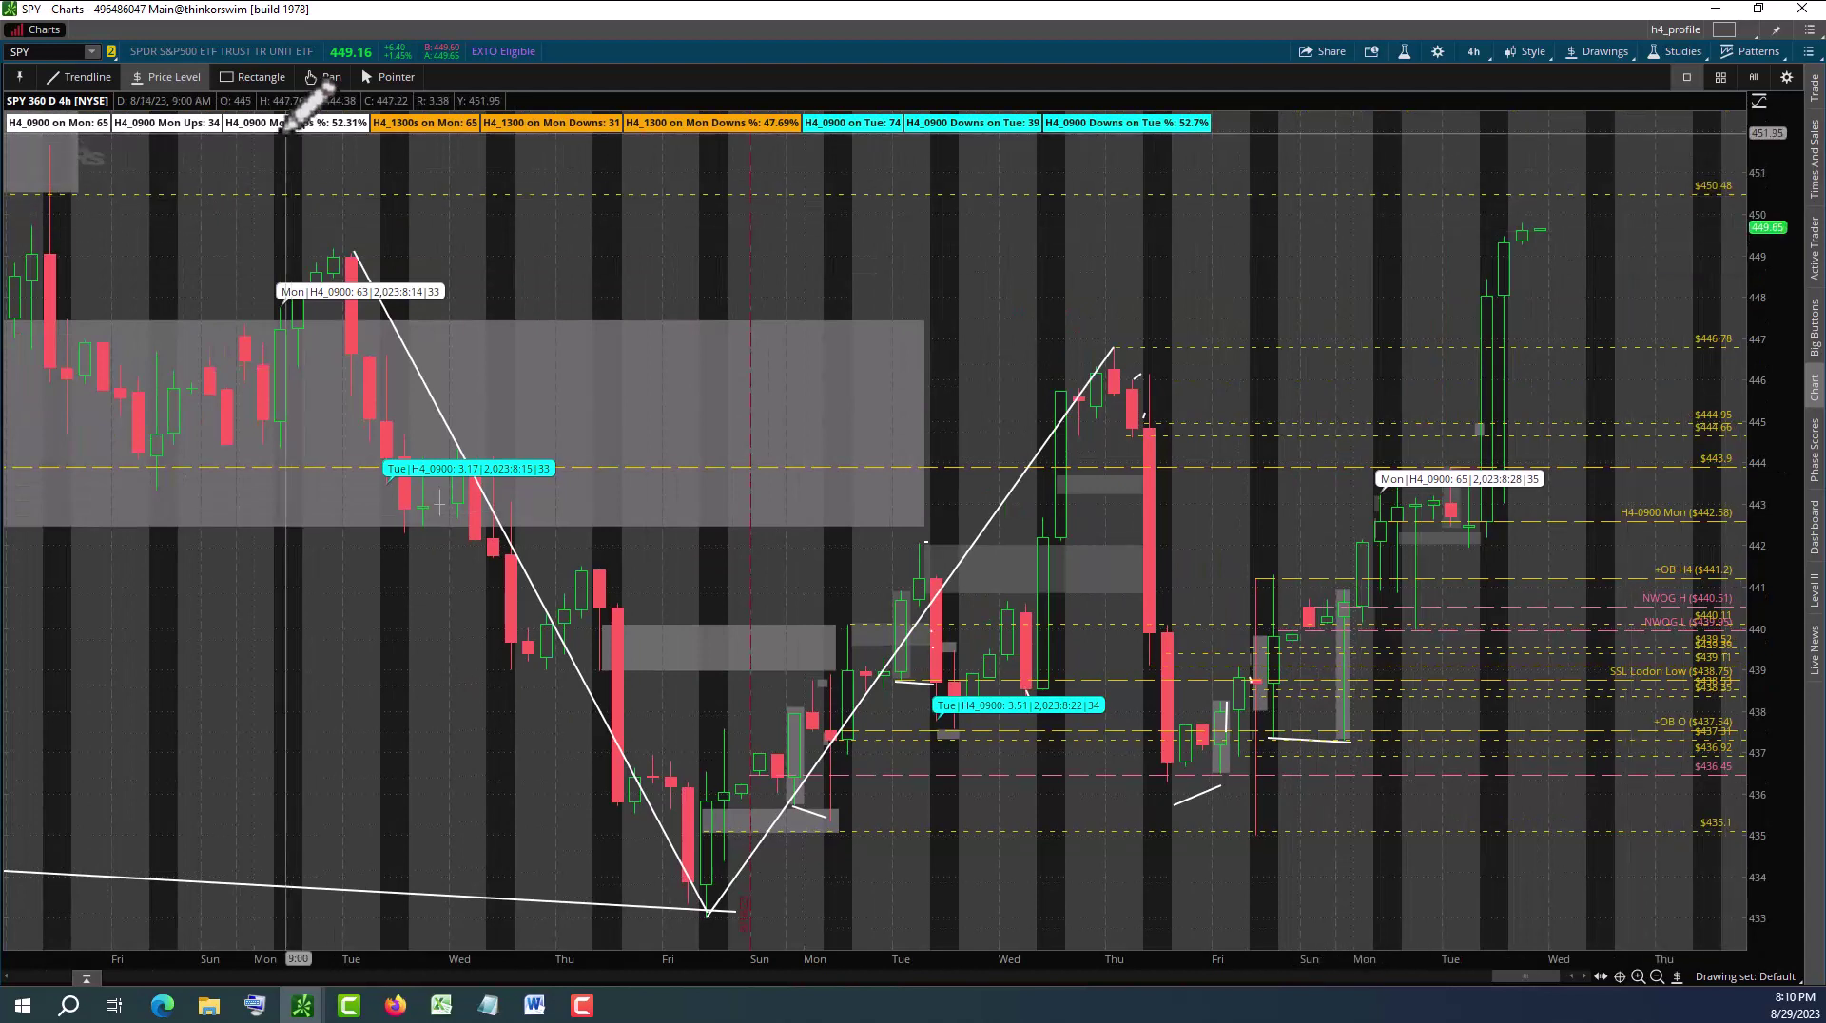
left_click(392, 80)
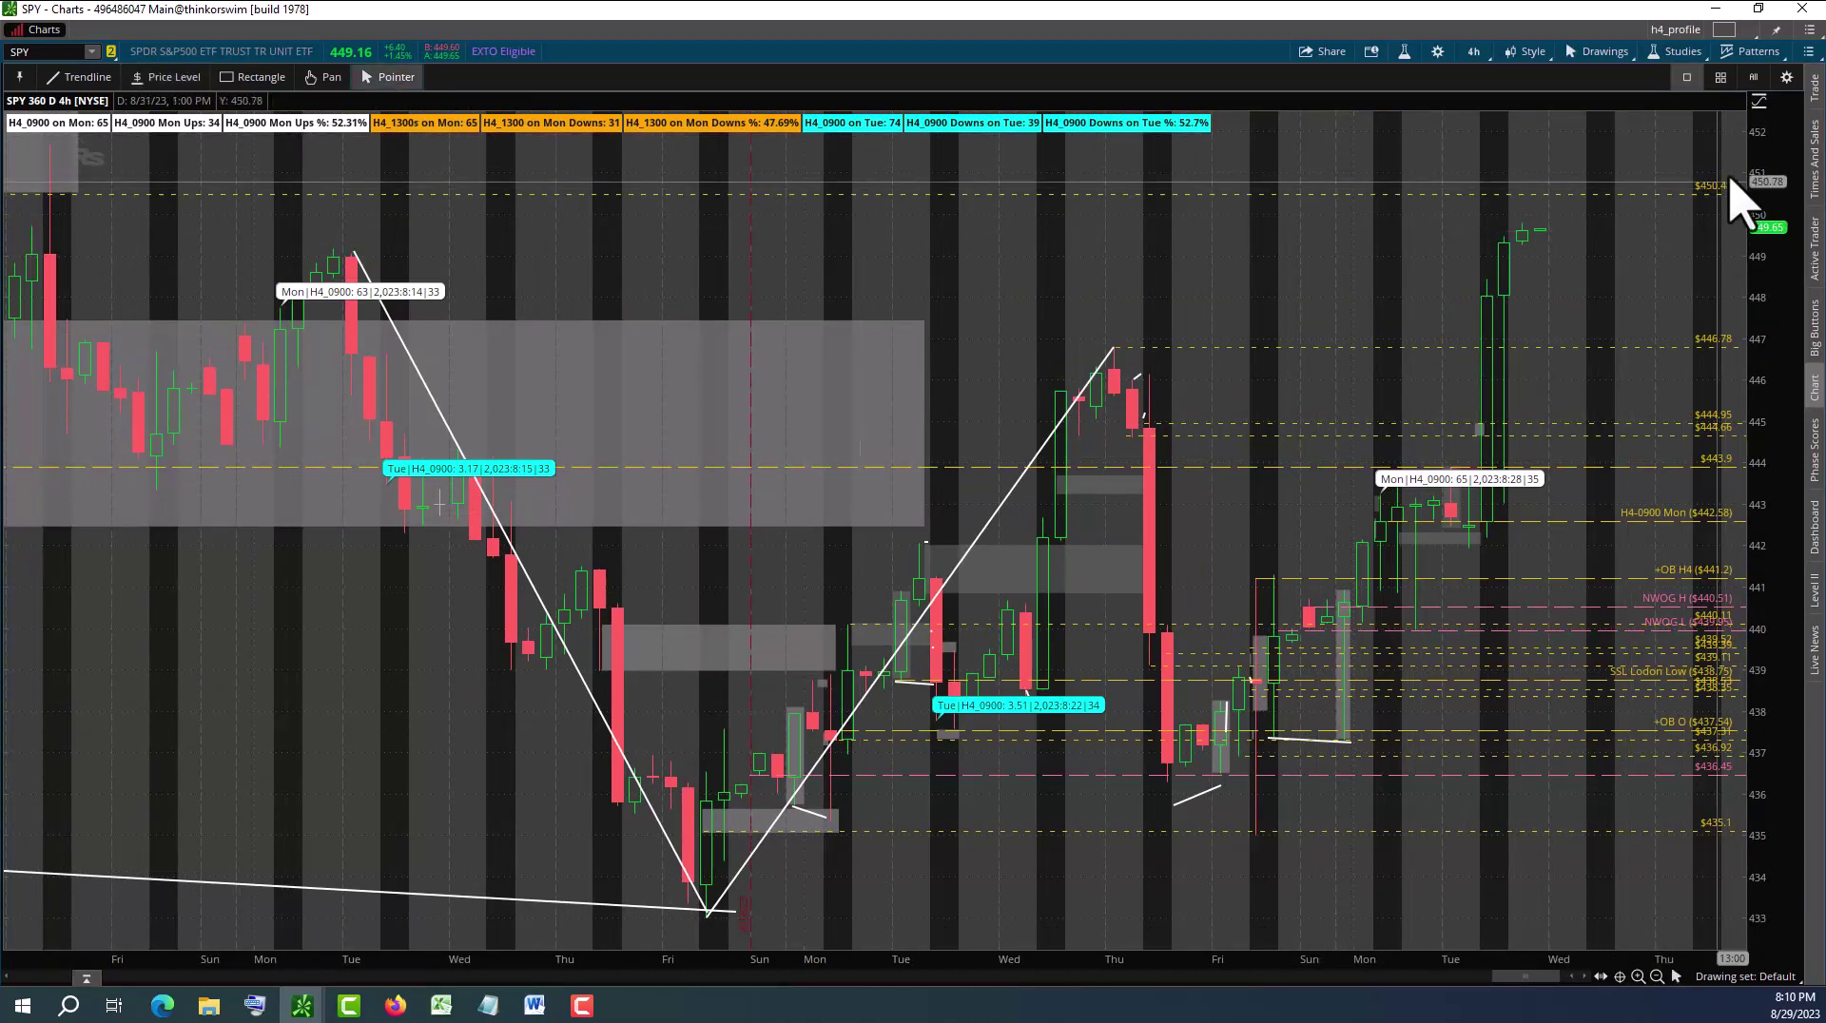
Set the new price level's value to 450.52 in its properties
right_click(1574, 196)
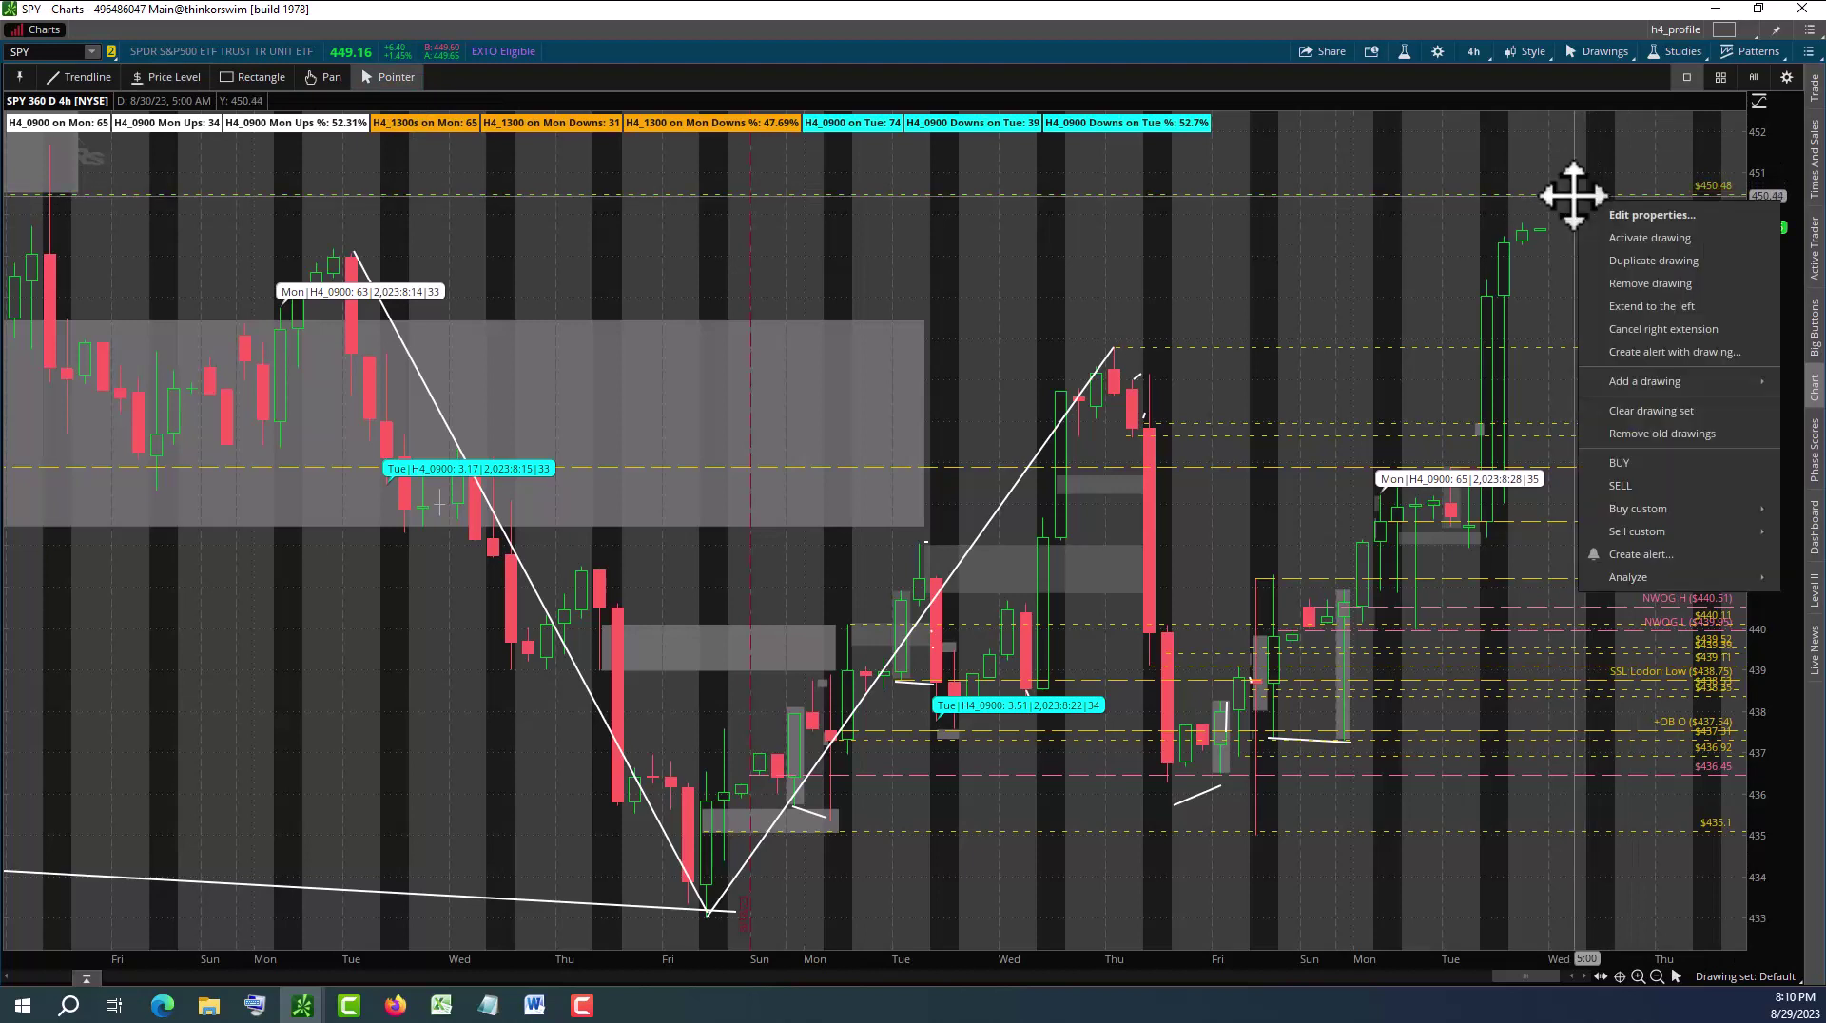
left_click(1672, 239)
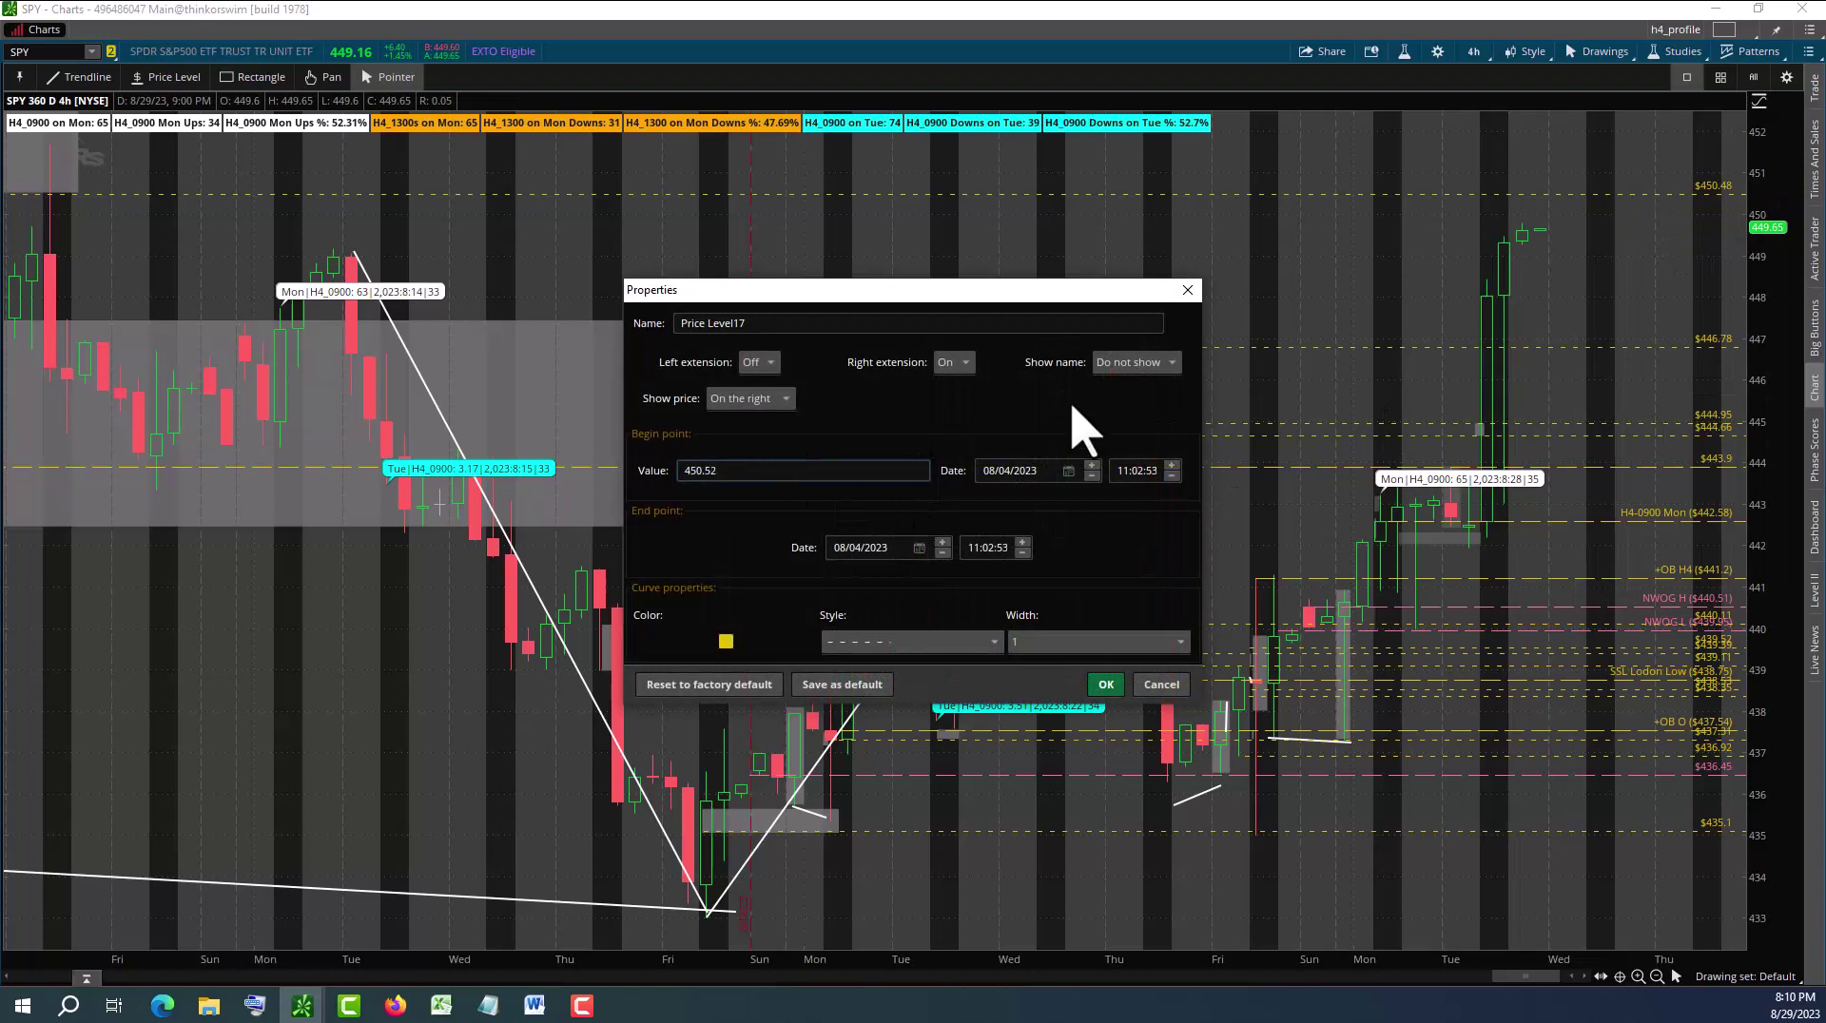
left_click(1106, 685)
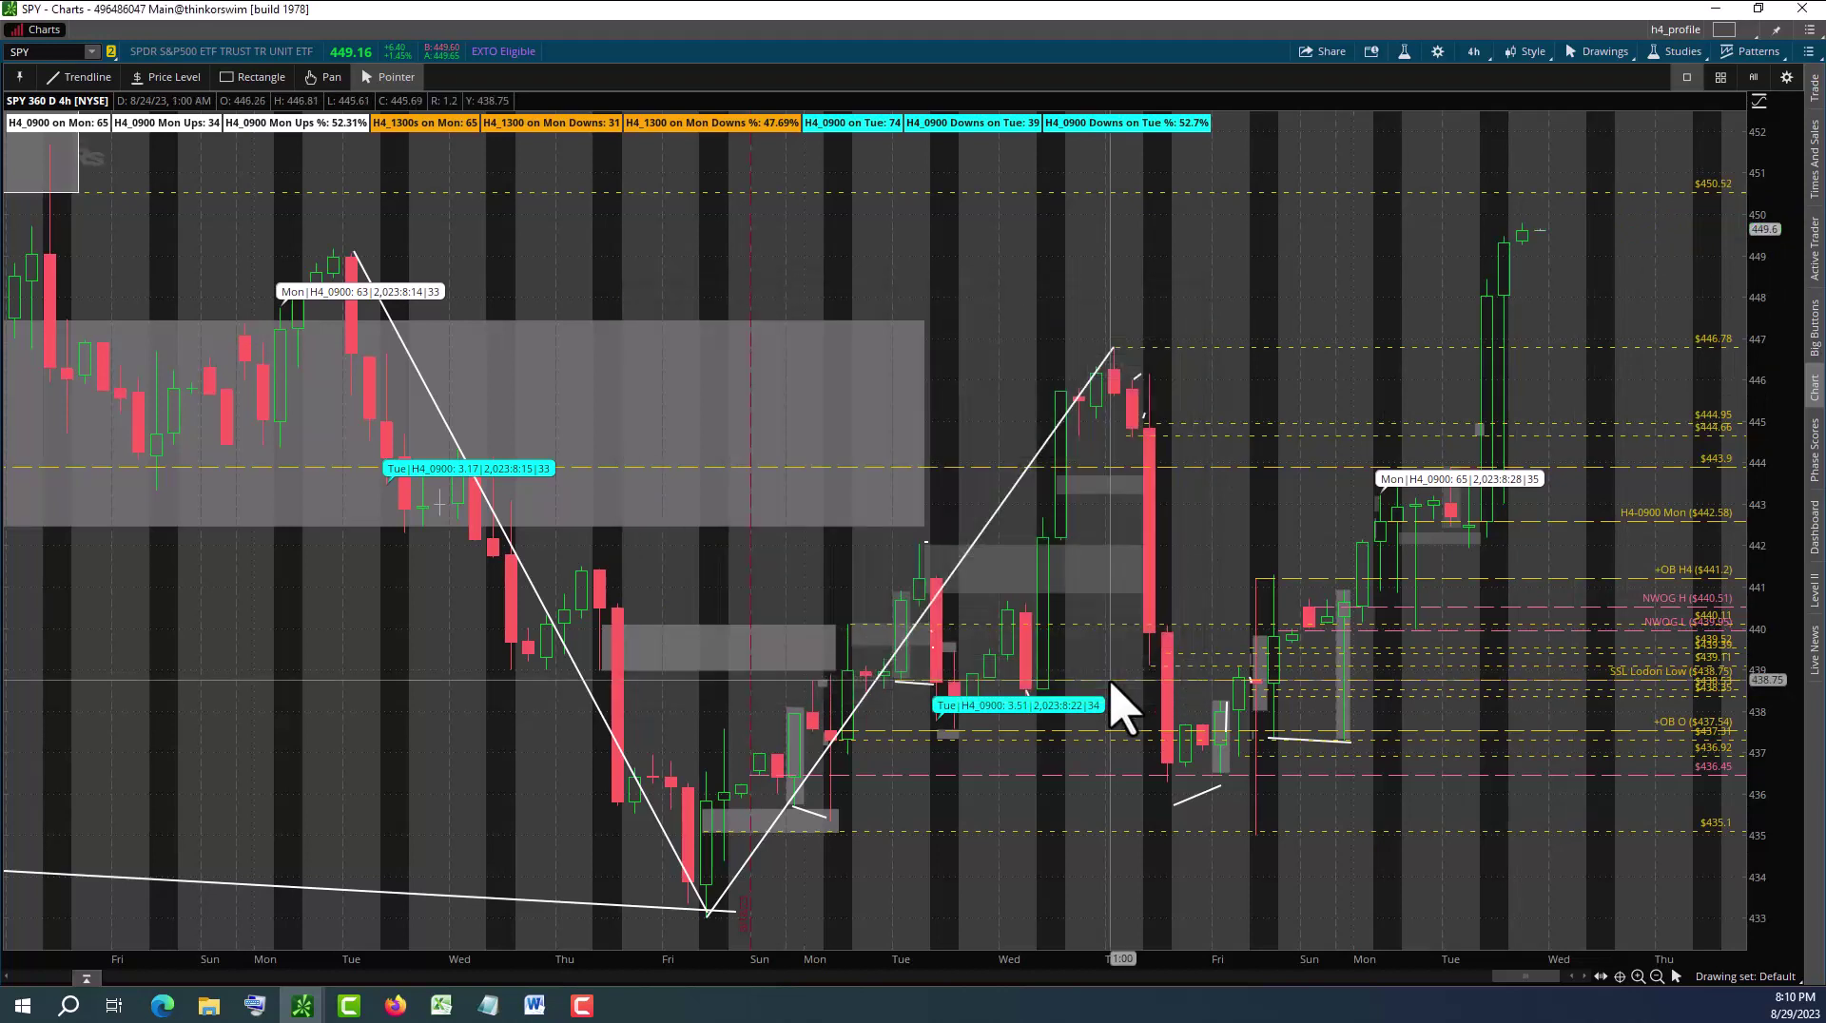
Name the 450.52 price level "-OB H4", show its name on the right, and give it a long-dashed line style
right_click(1534, 197)
left_click(1584, 234)
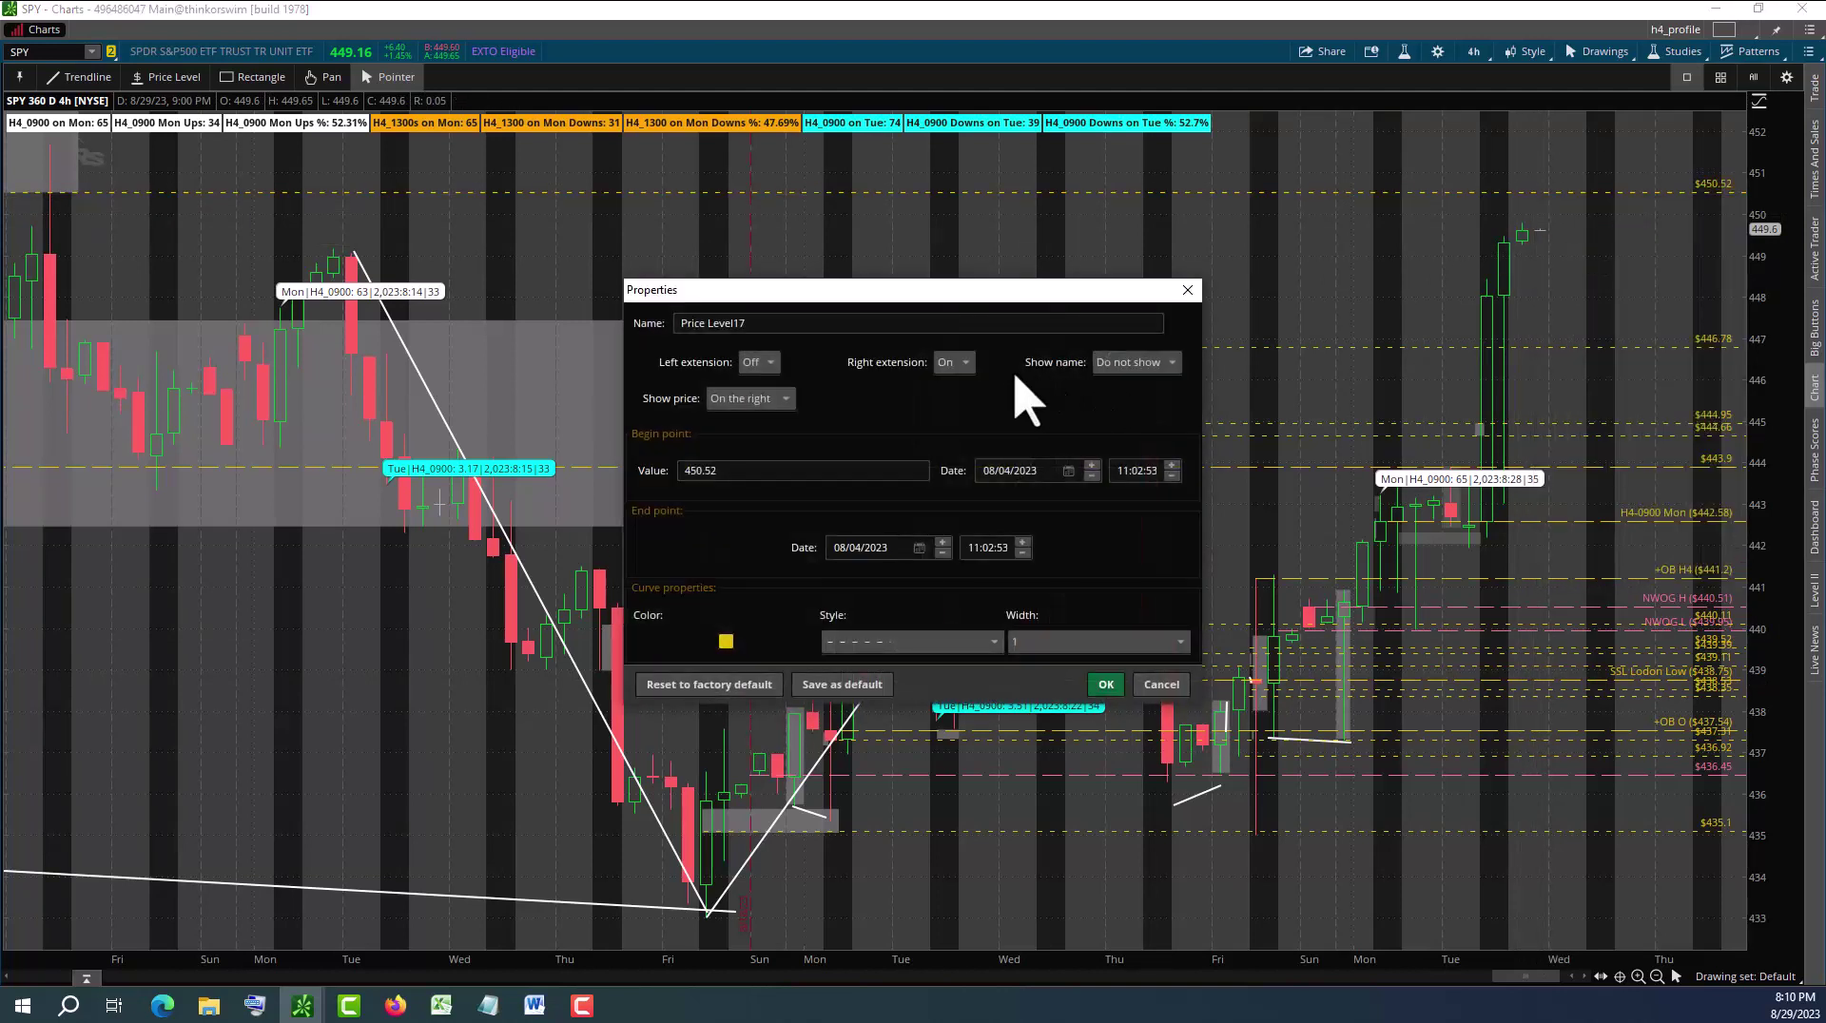
left_click(1157, 371)
left_click(1158, 439)
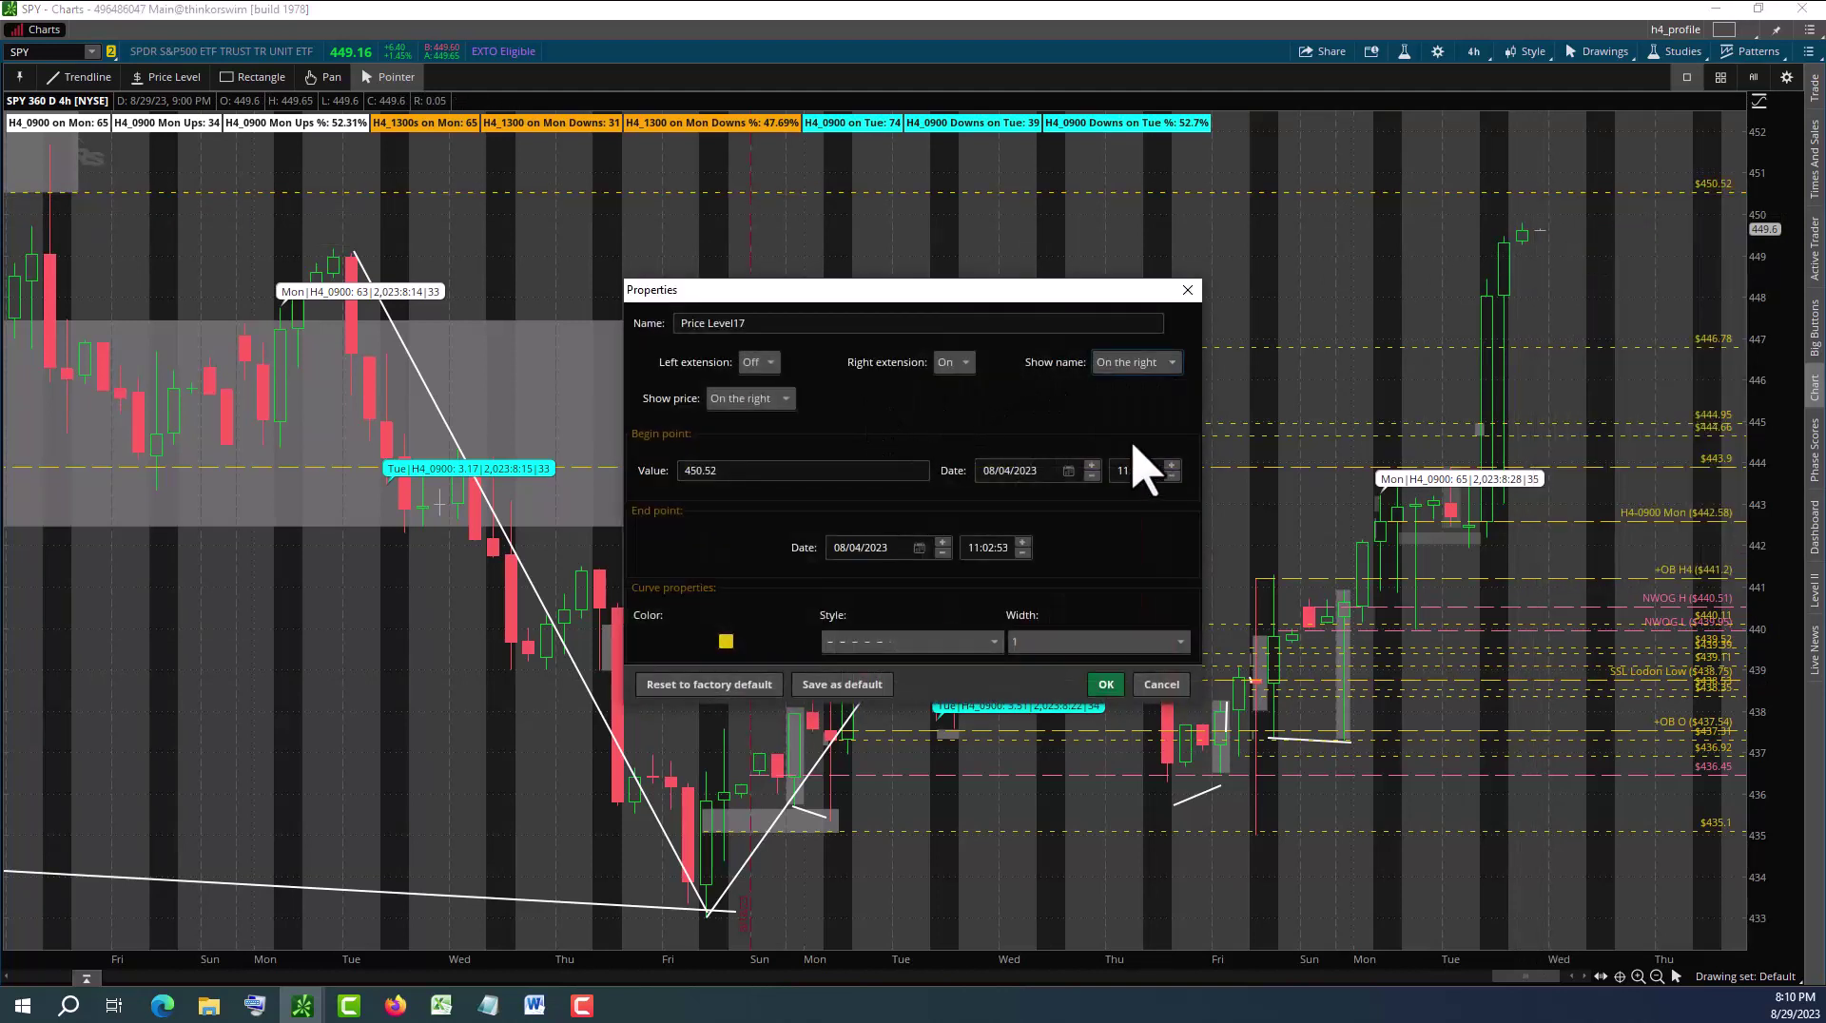
left_click(828, 325)
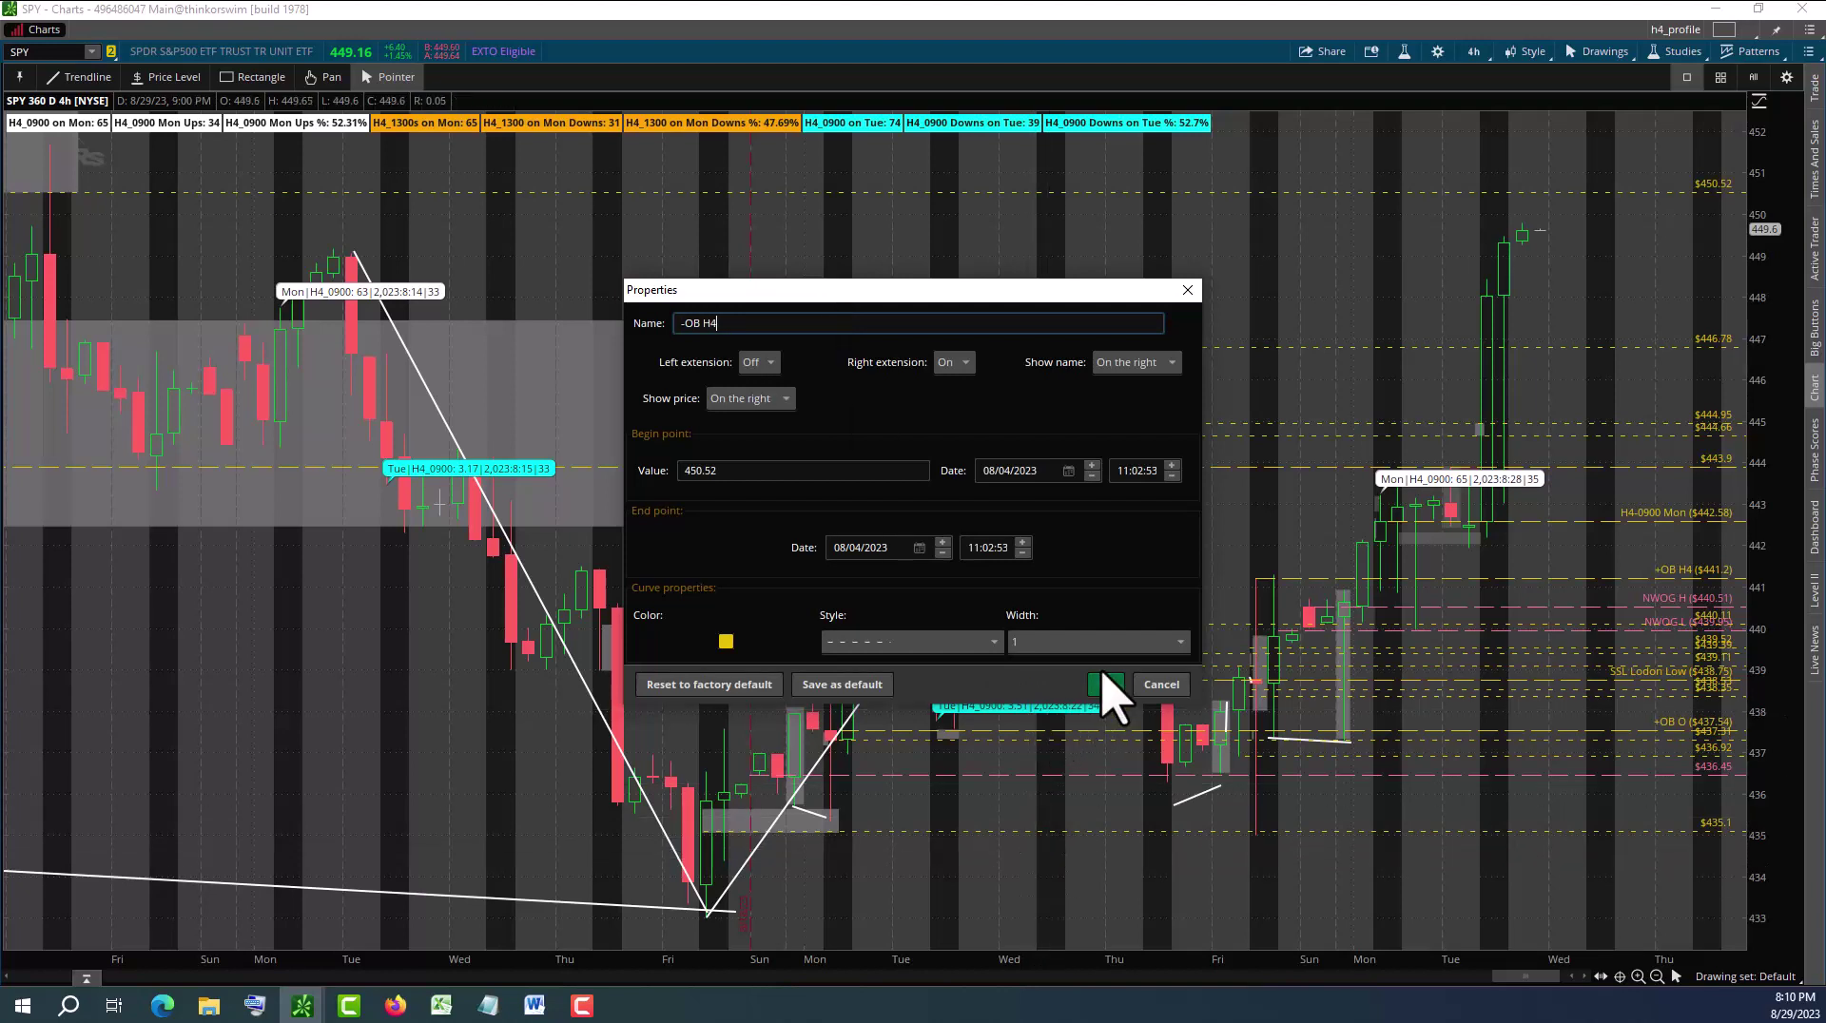
left_click(859, 643)
left_click(869, 732)
left_click(1108, 685)
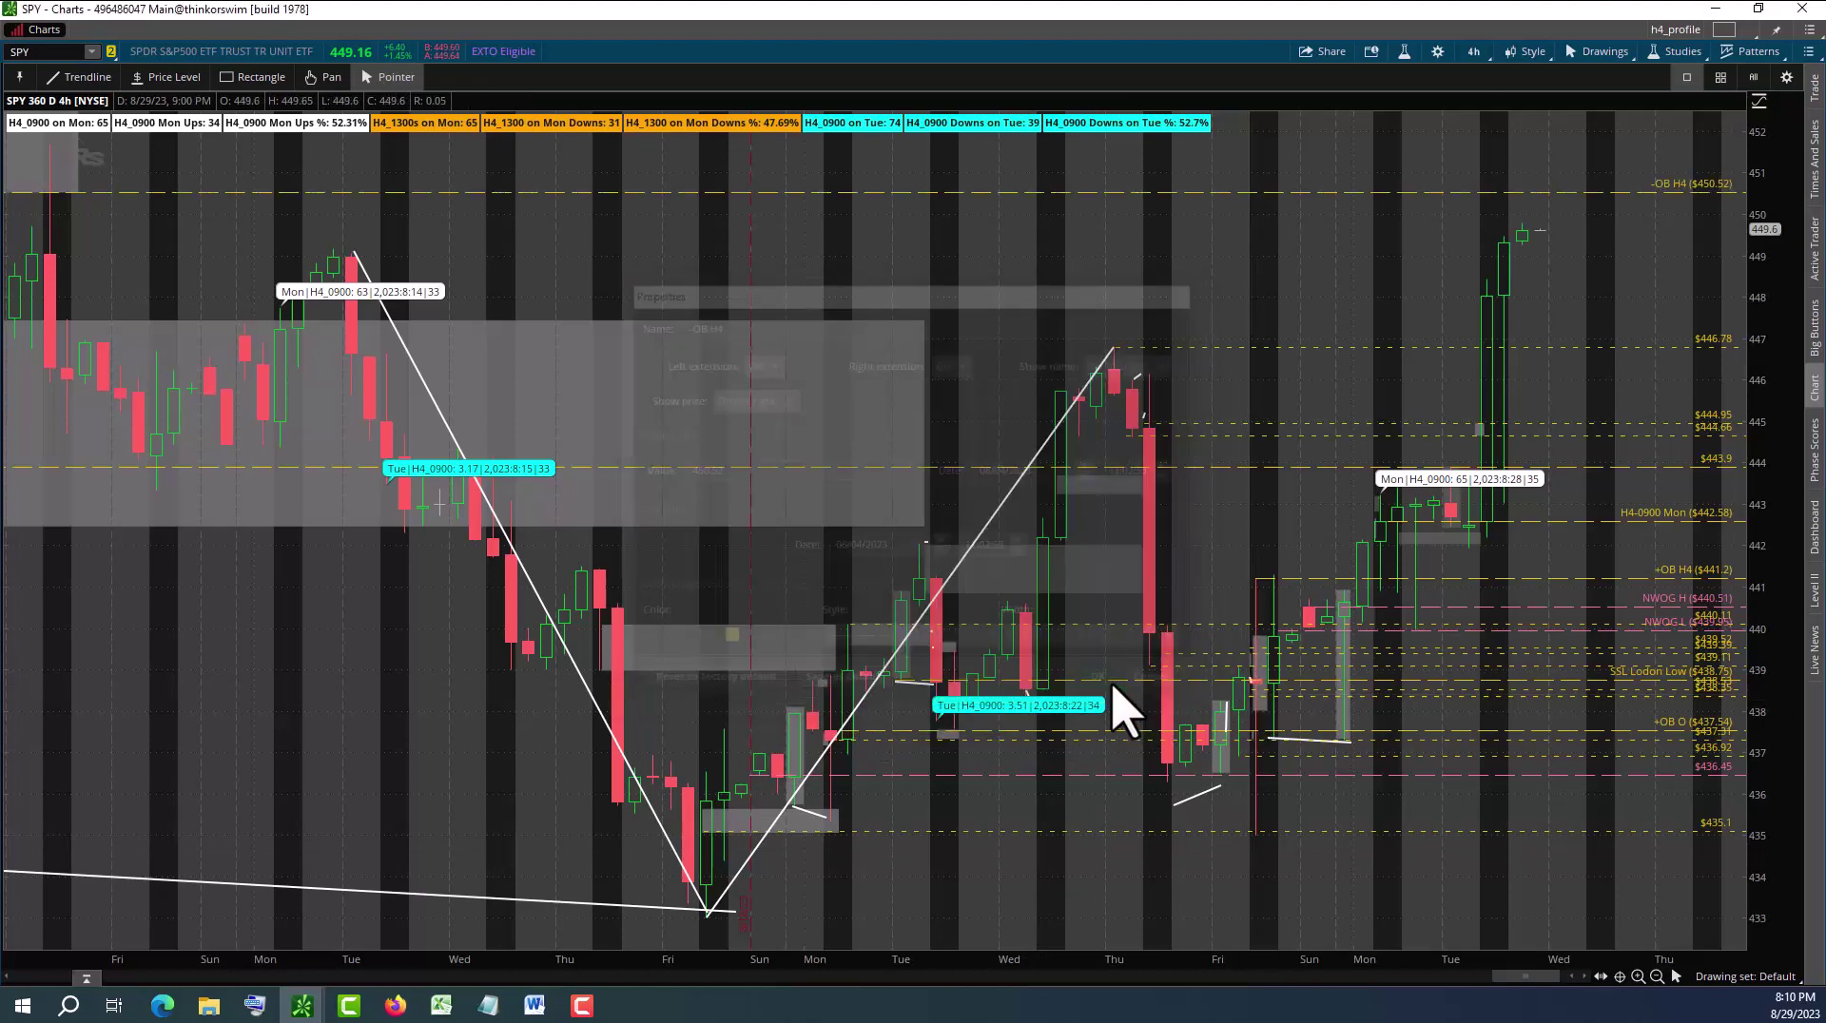
Examine the -OB H4 level against the early-August rectangle and compare it with Tuesday's rally on the 4-hour chart
scroll(1206, 875, "up", 10)
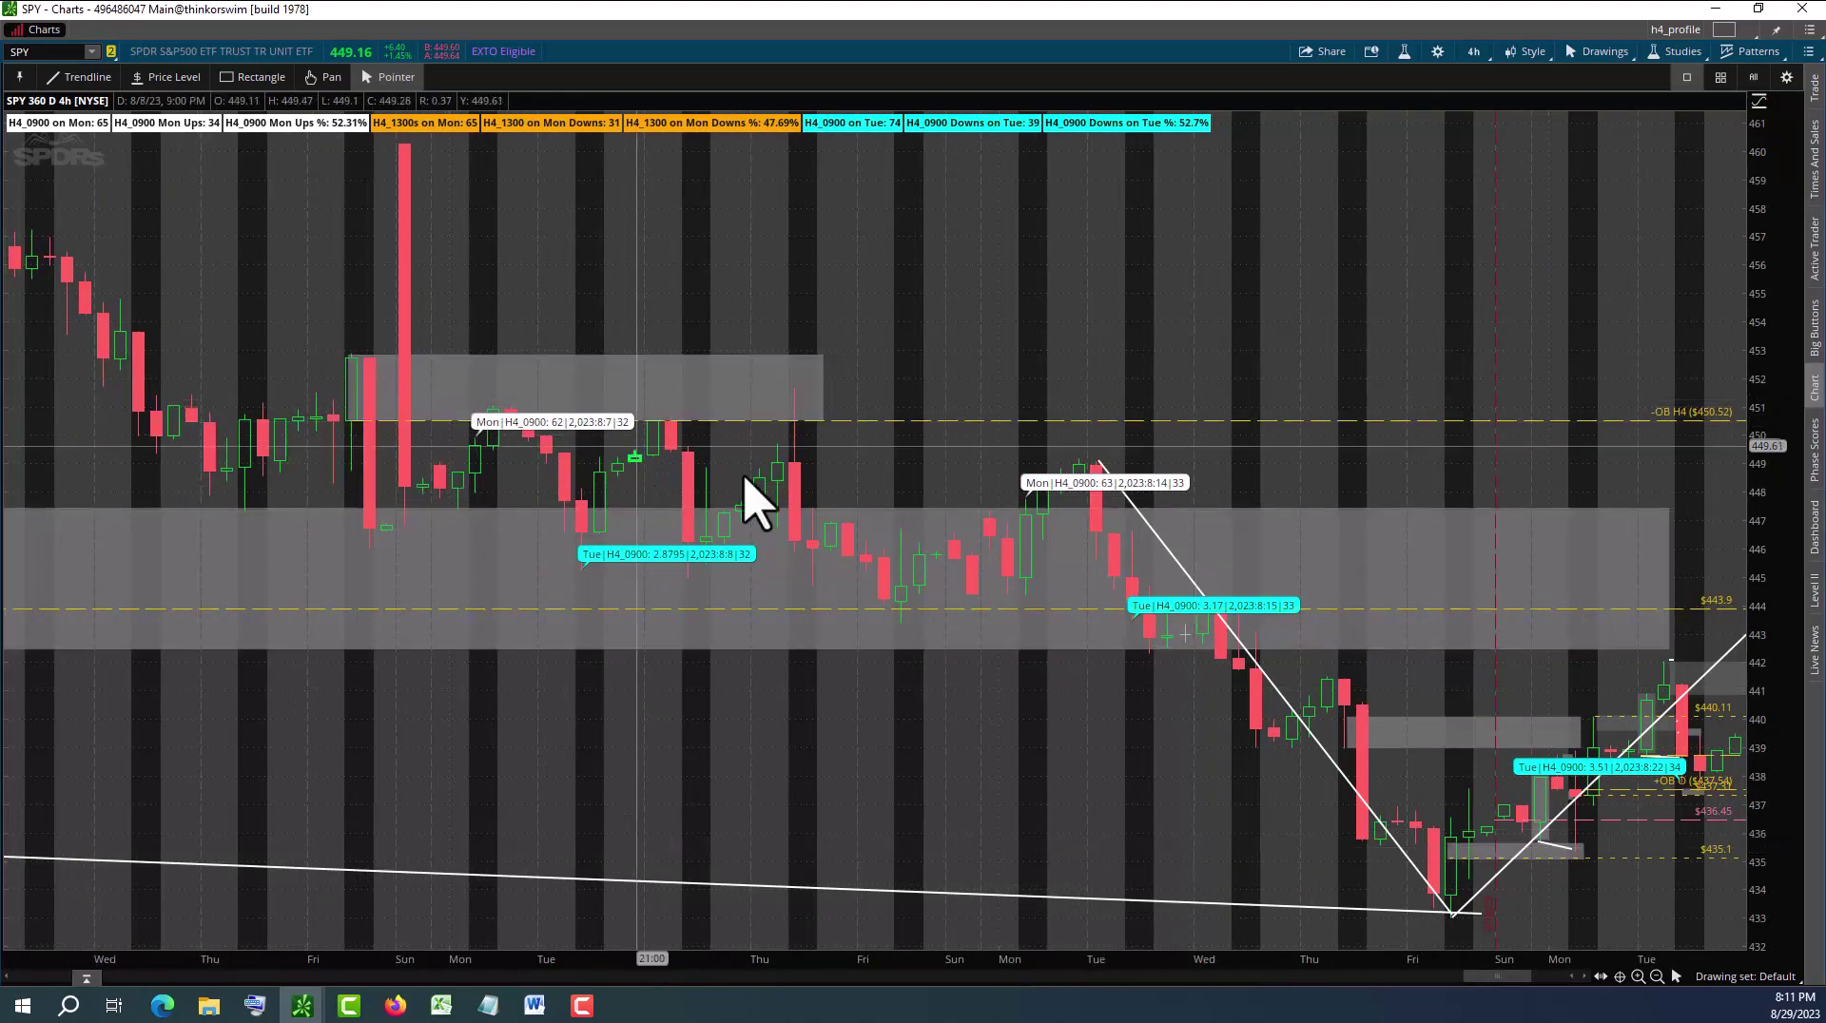
scroll(1208, 619, "down", 2)
scroll(1206, 608, "down", 3)
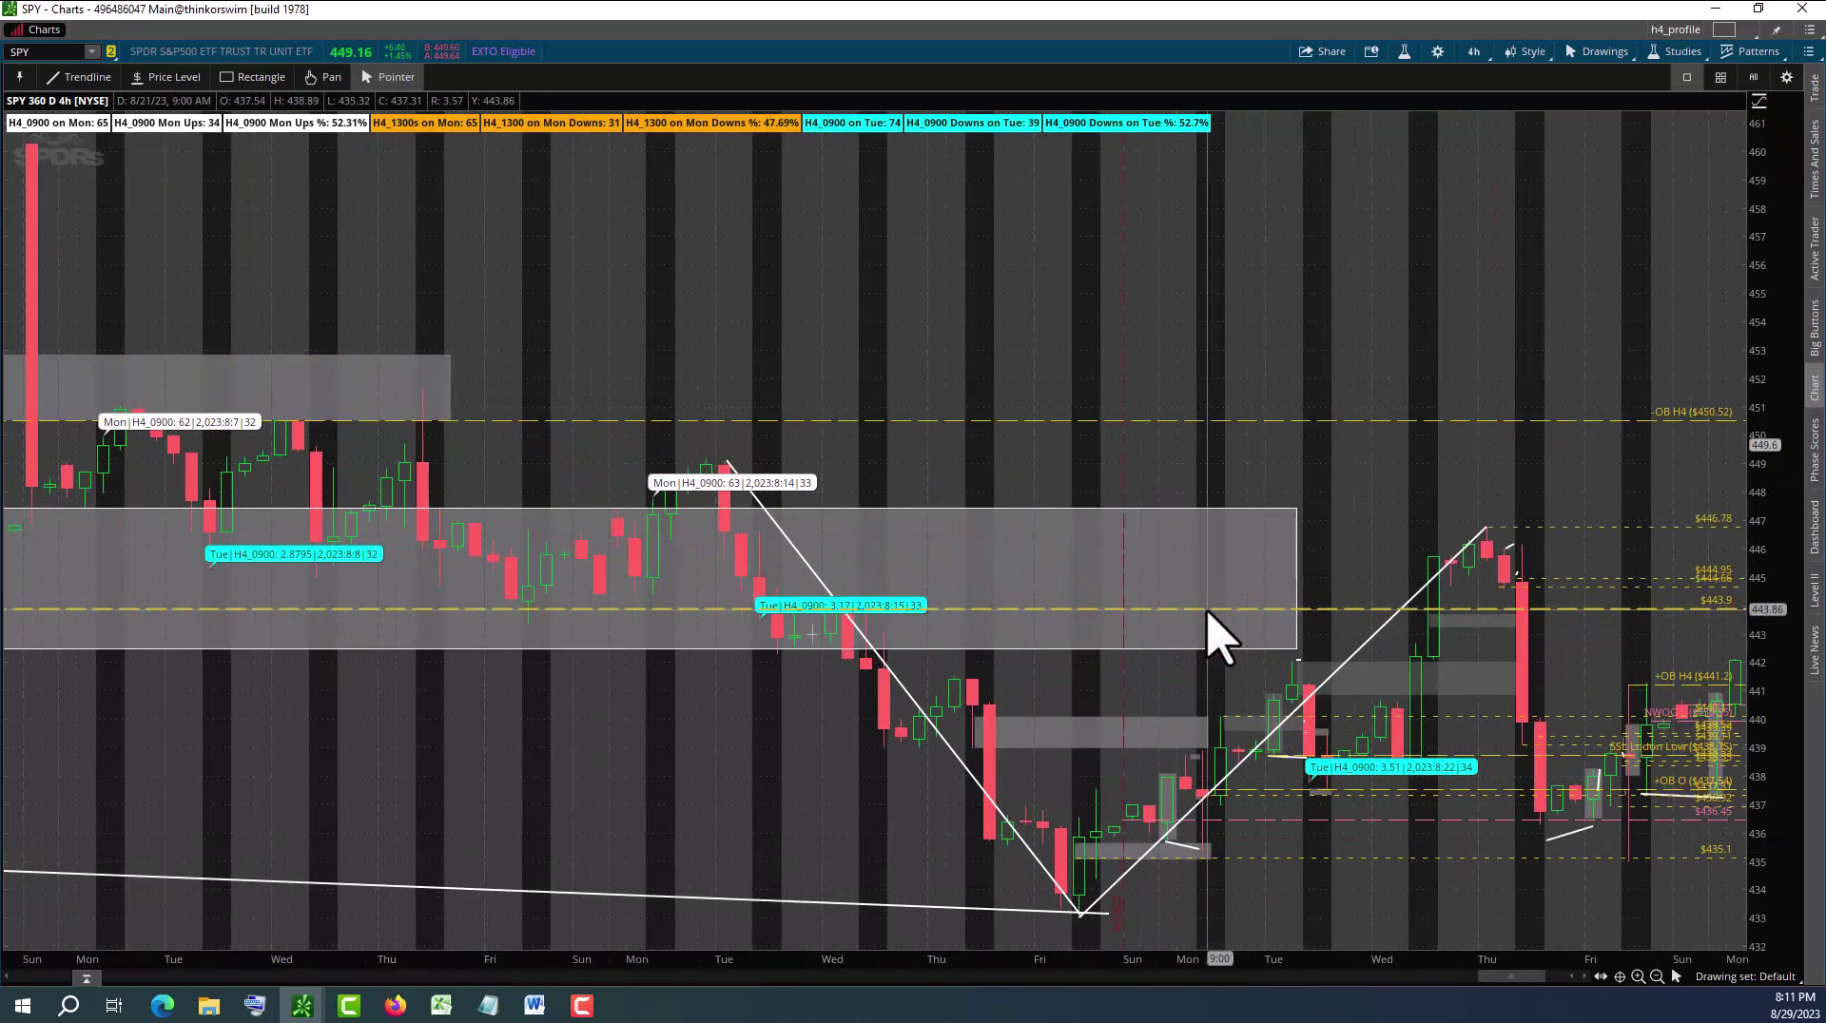
scroll(1207, 609, "down", 6)
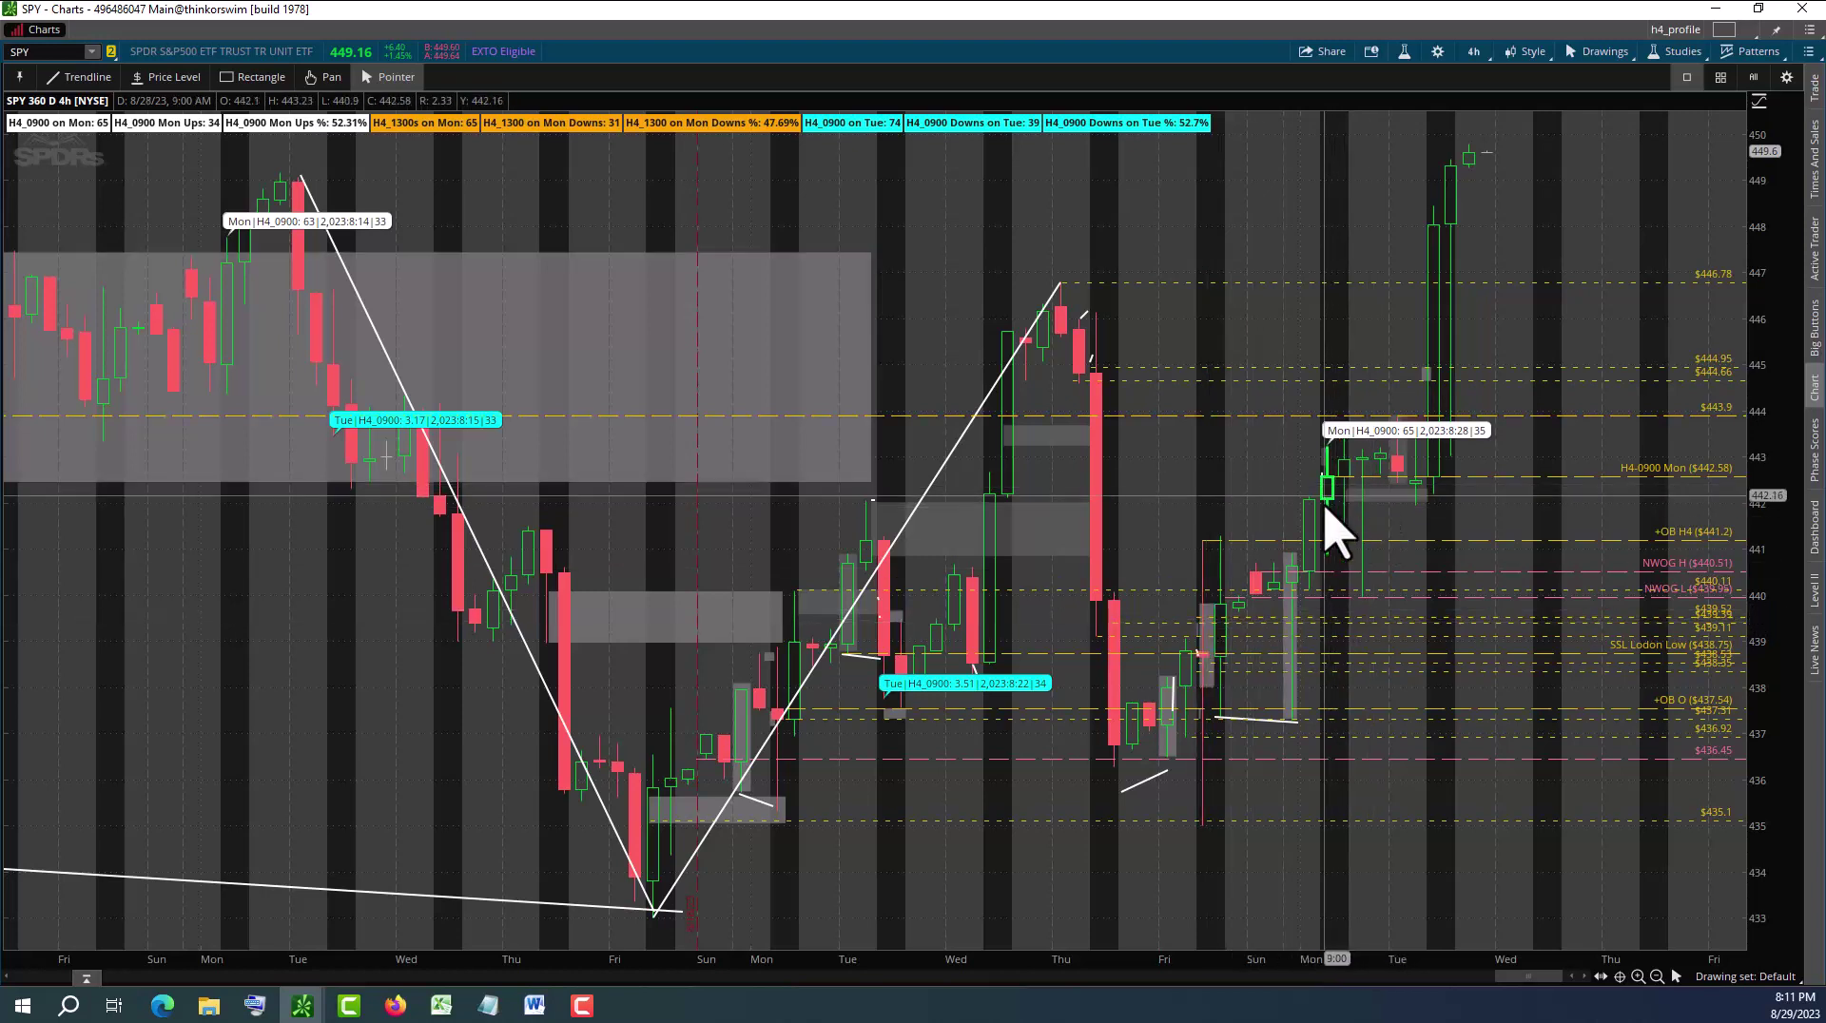
scroll(1498, 594, "down", 3)
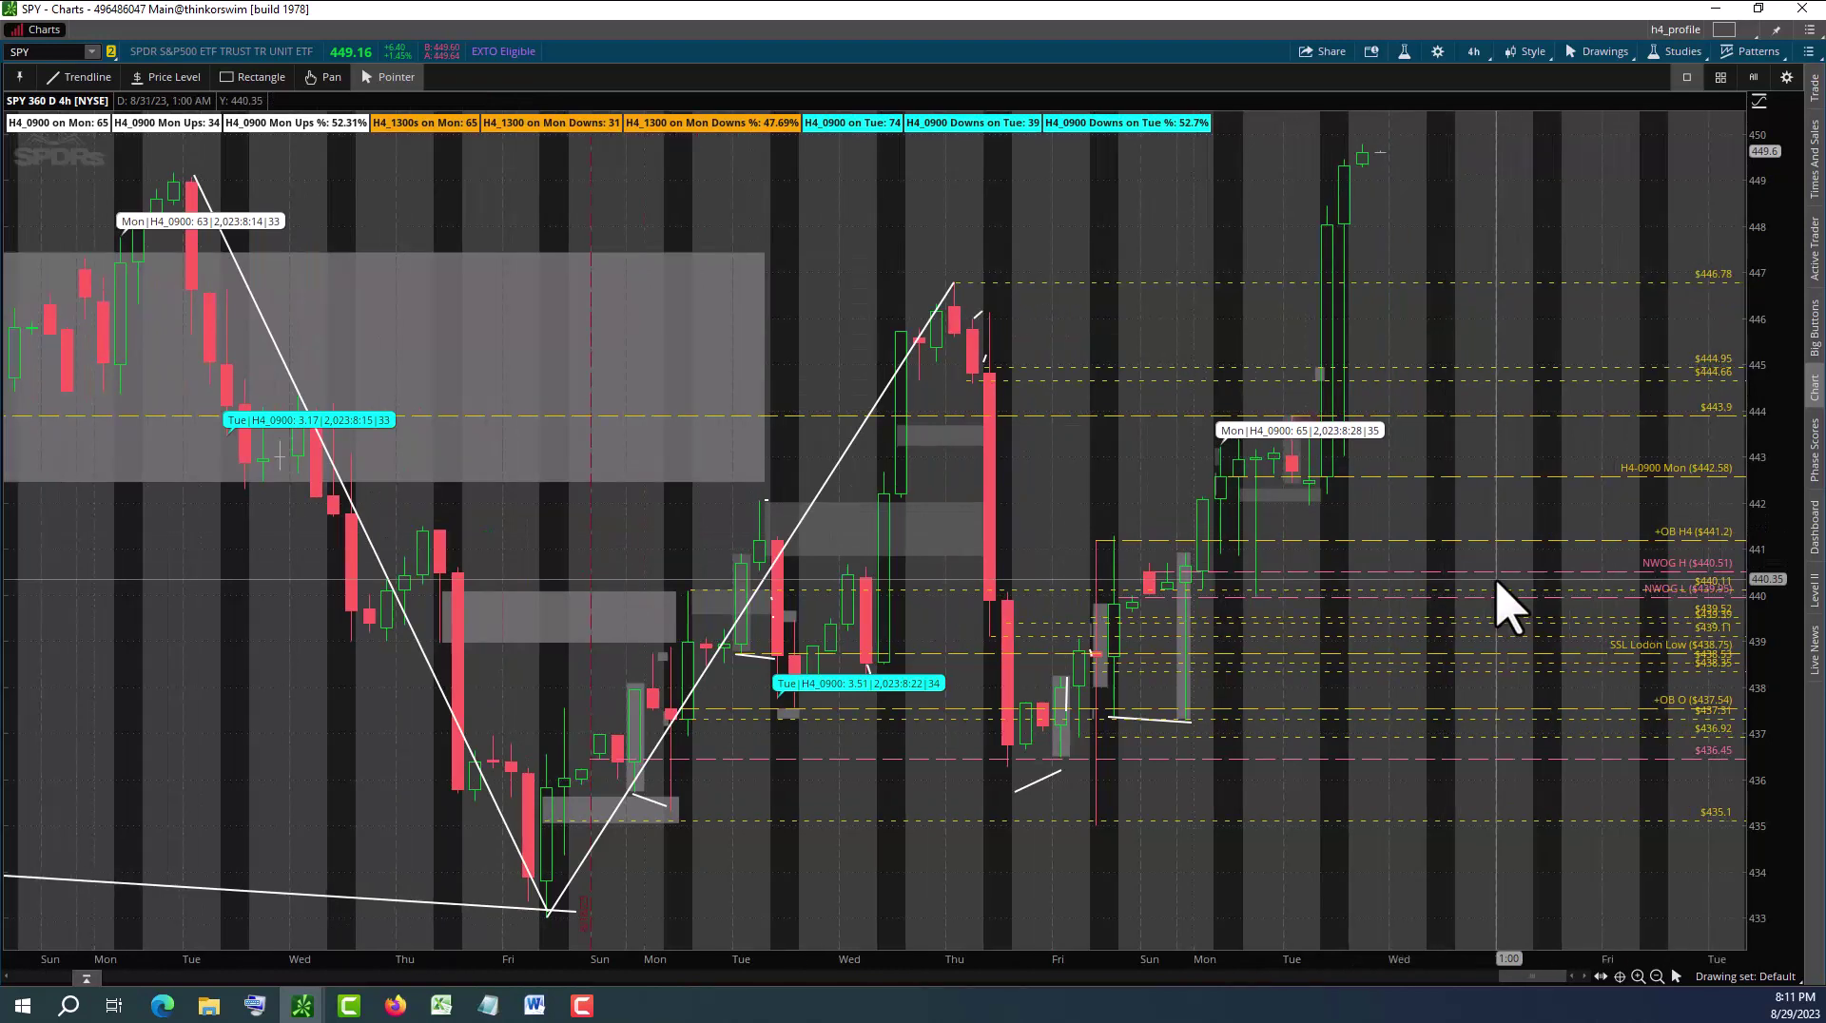
scroll(1498, 595, "up", 6)
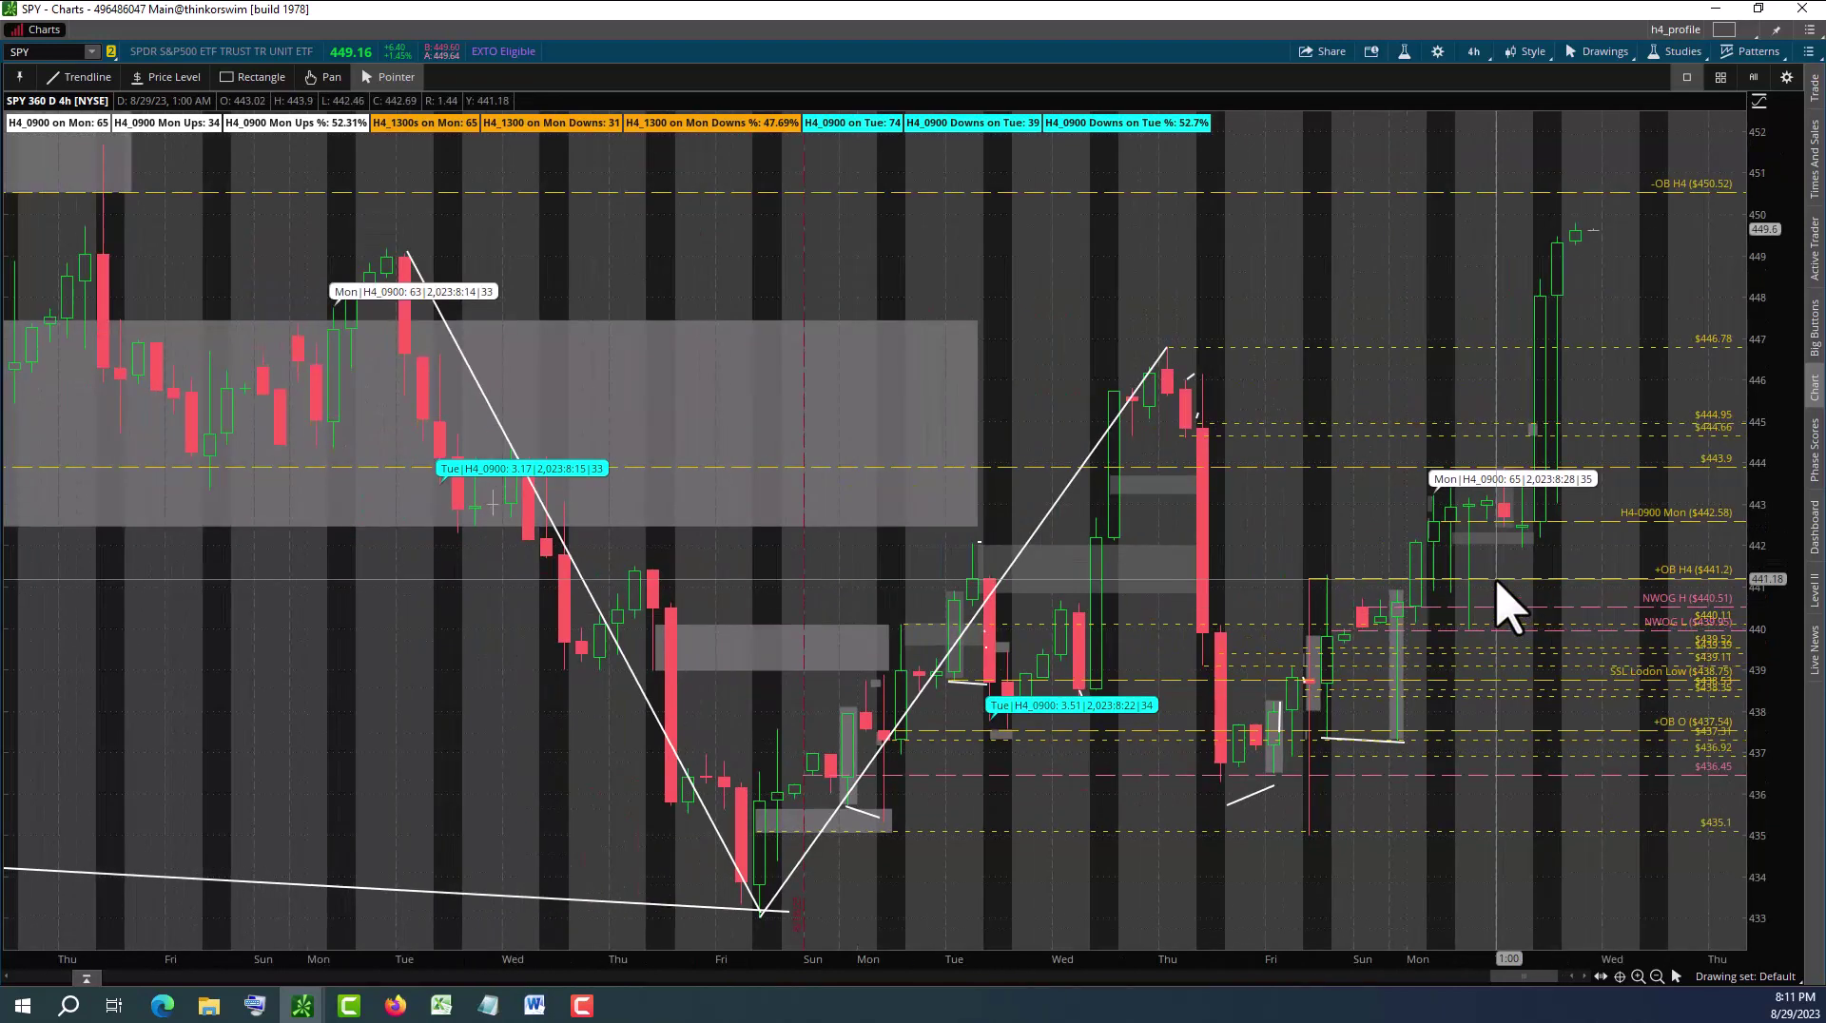
scroll(1499, 595, "up", 5)
scroll(1498, 595, "up", 9)
scroll(1497, 582, "up", 18)
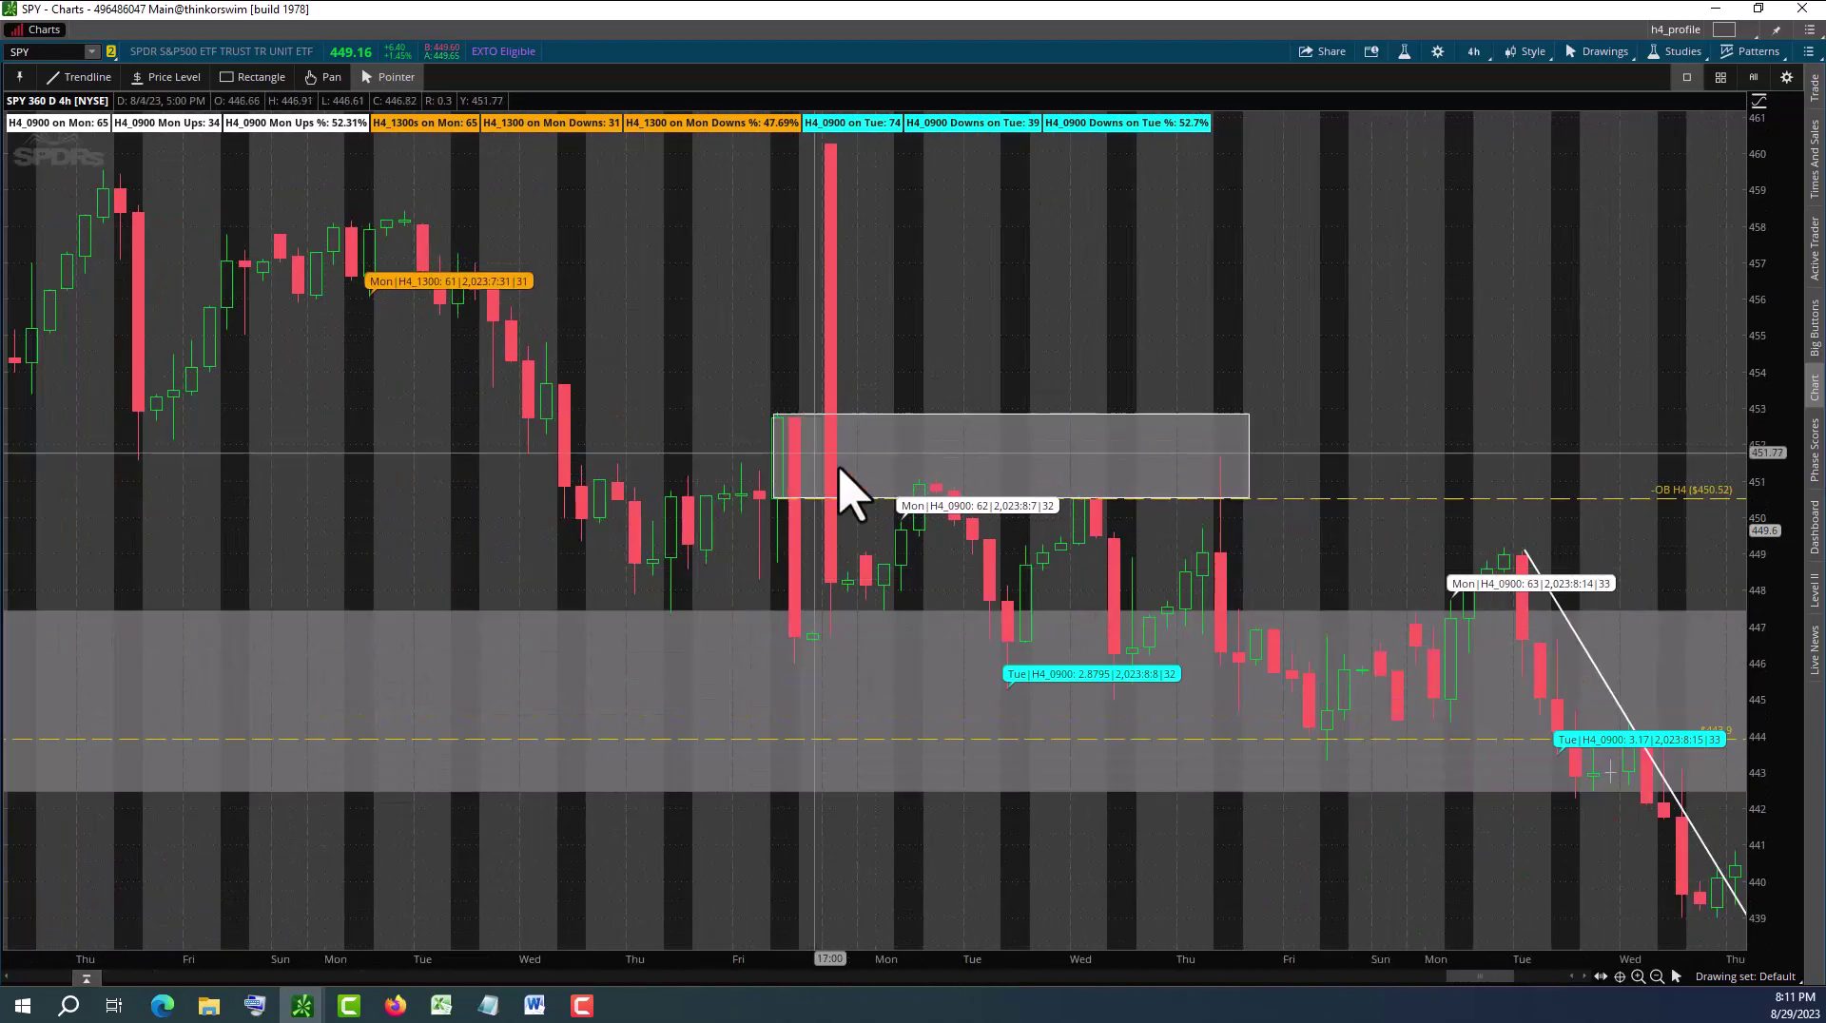
Examine the 4-hour price action from late July through Tuesday's rally against the -OB H4 and H4-0900 Mon levels
scroll(856, 491, "up", 5)
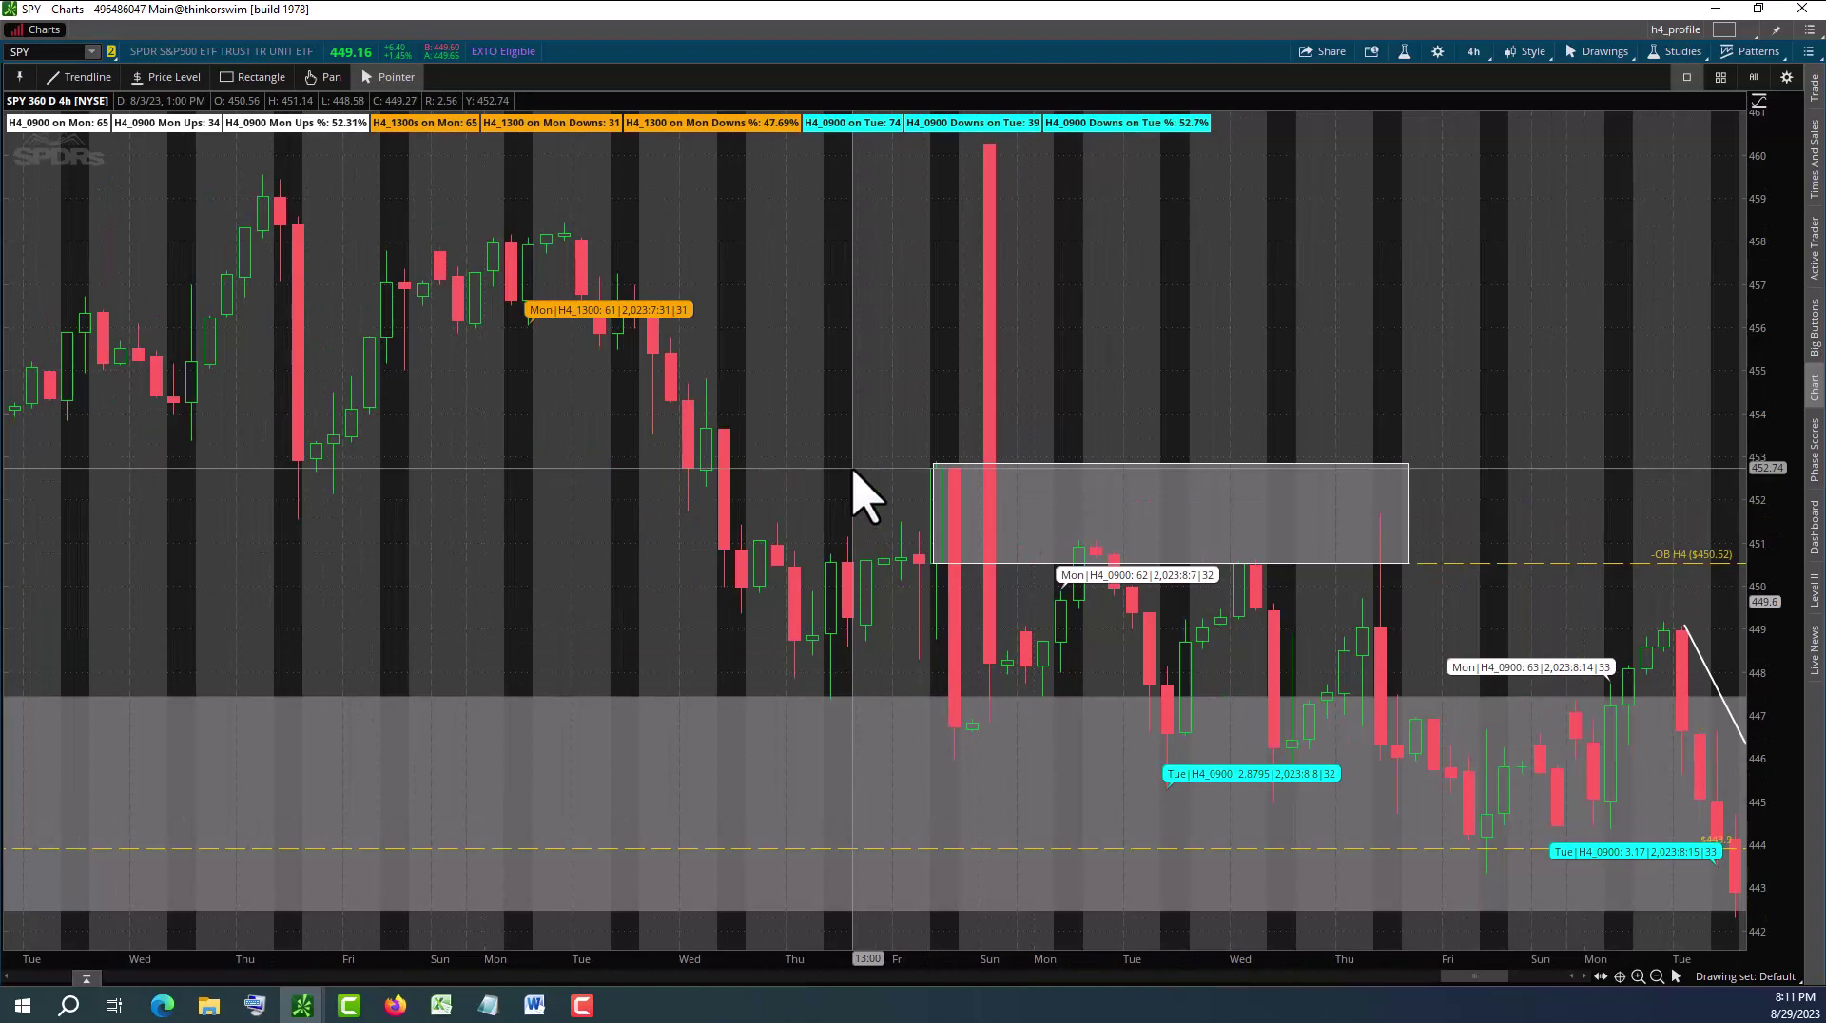
scroll(856, 491, "up", 3)
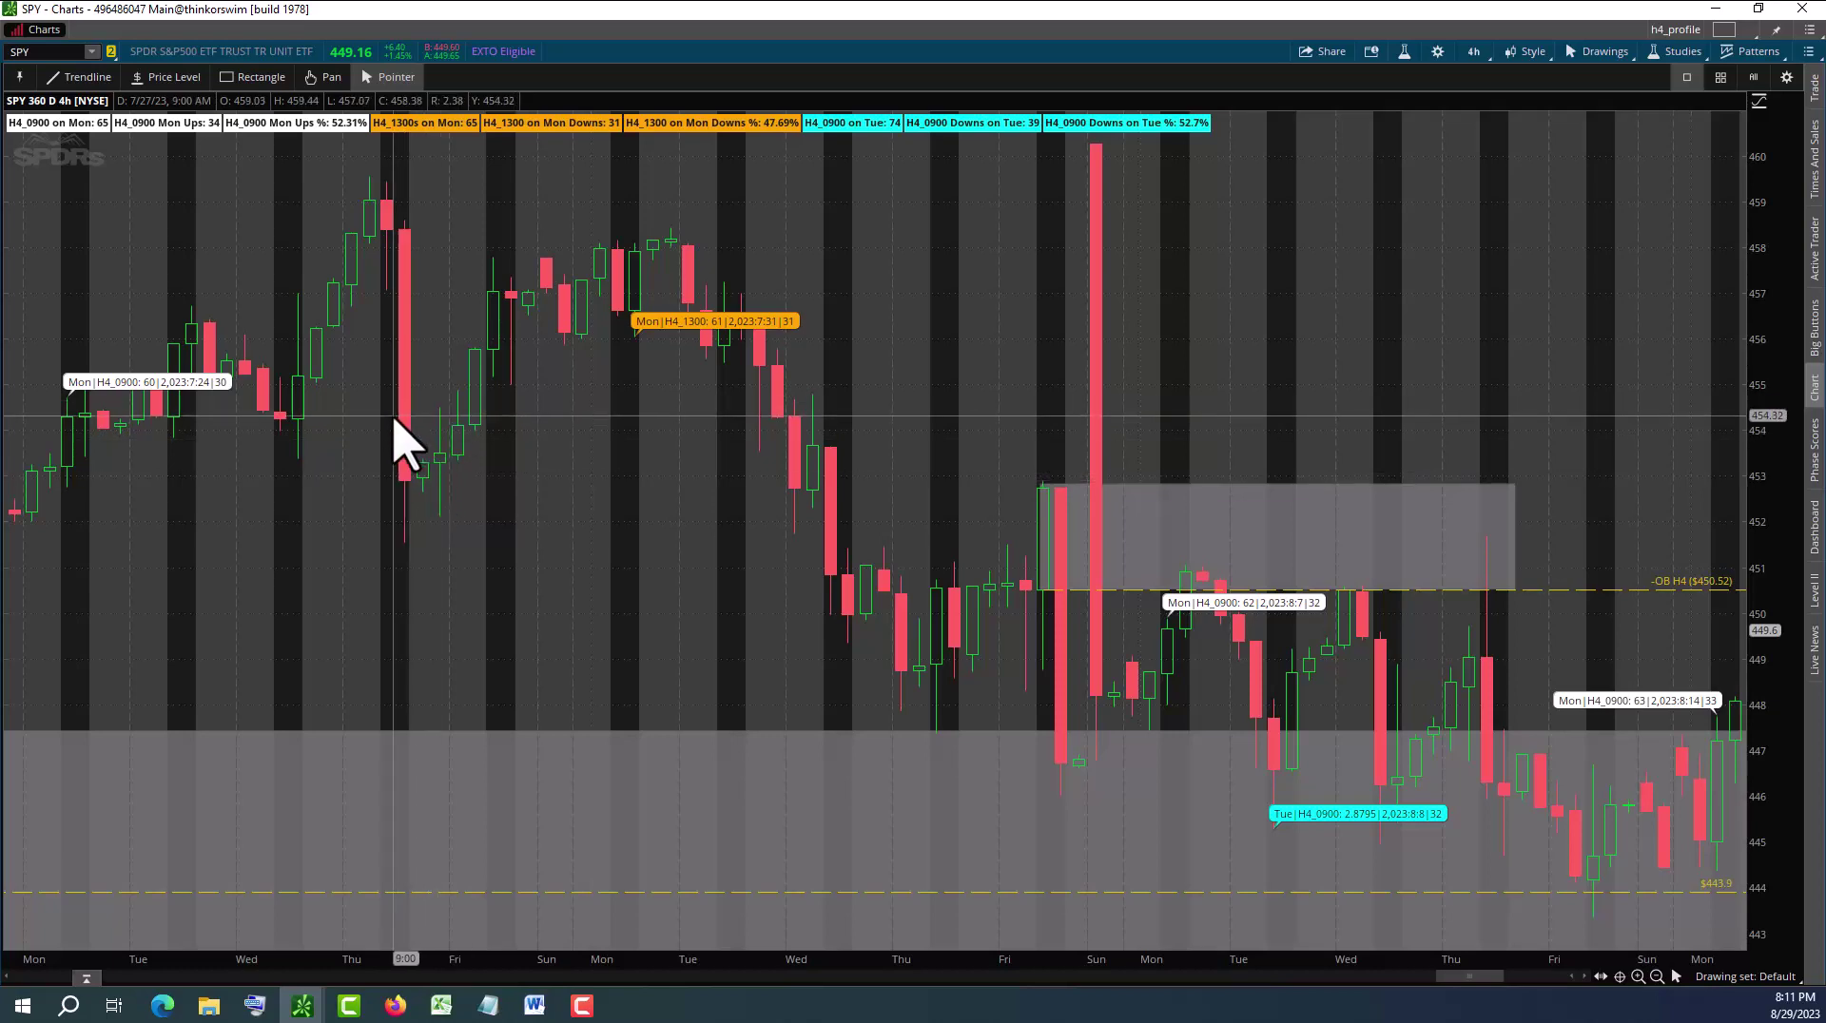
scroll(557, 502, "down", 7)
scroll(557, 501, "down", 20)
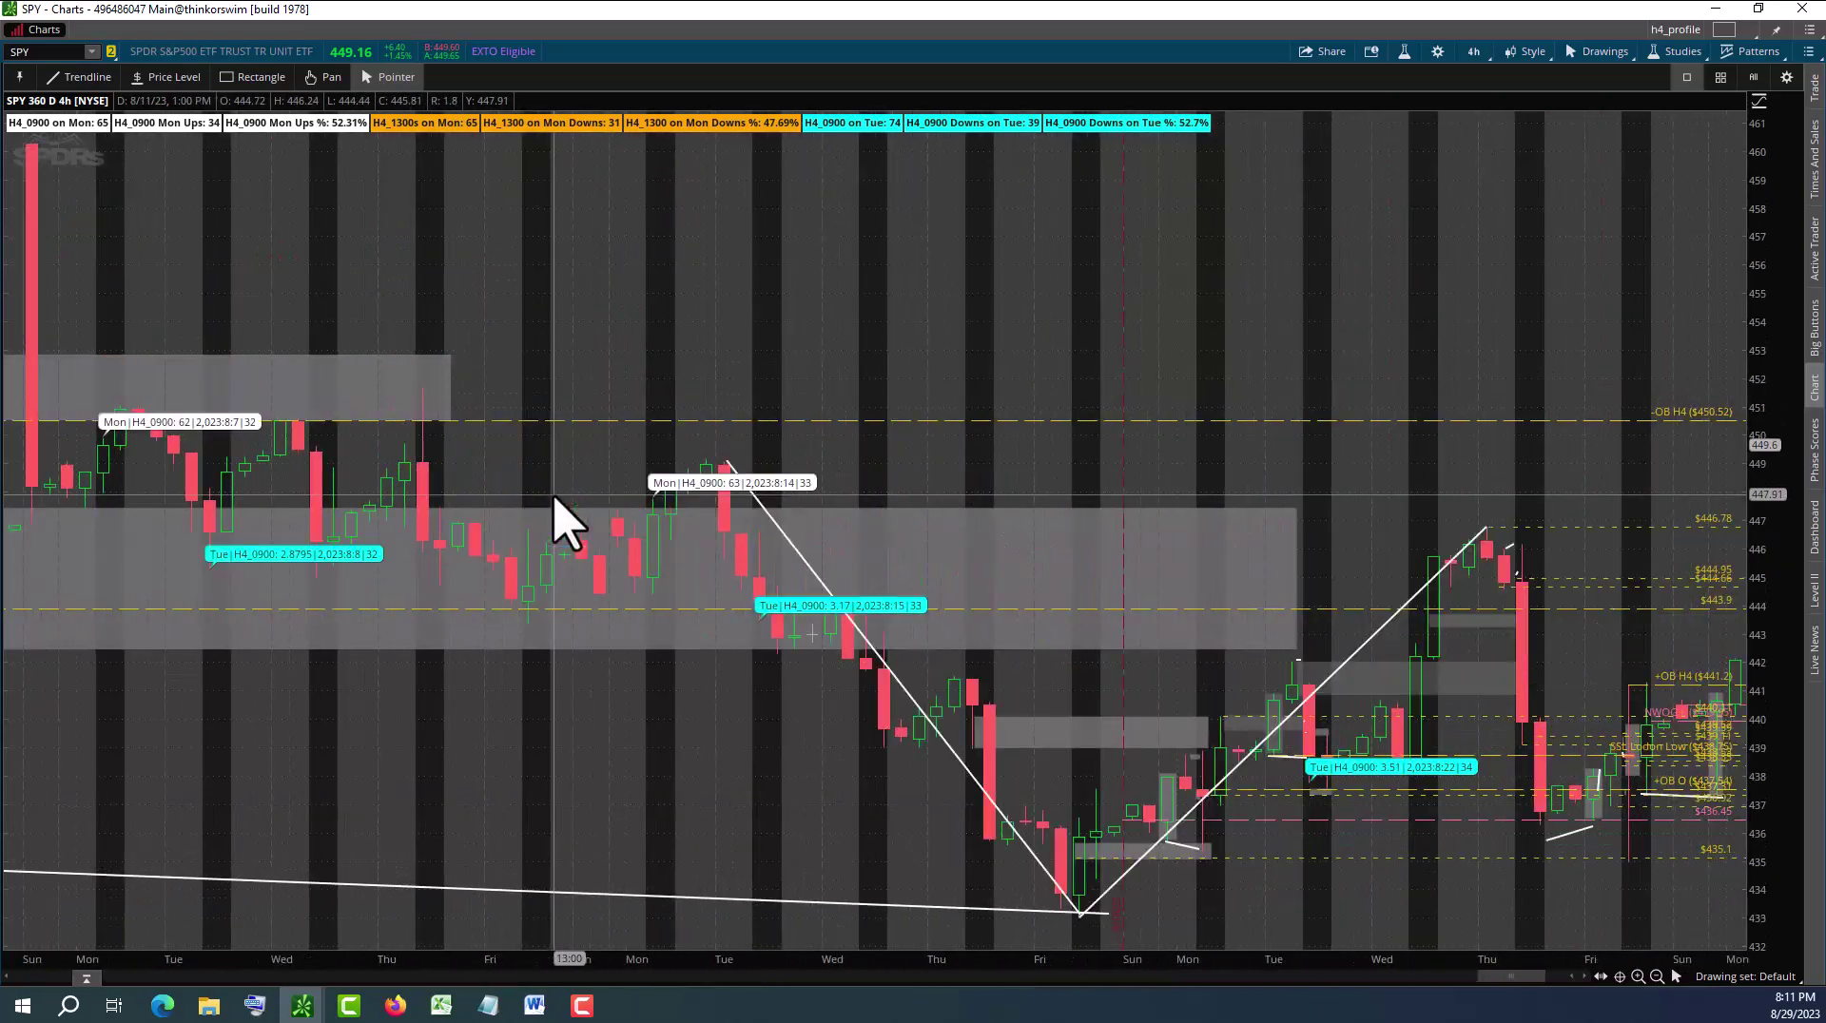
scroll(555, 497, "down", 6)
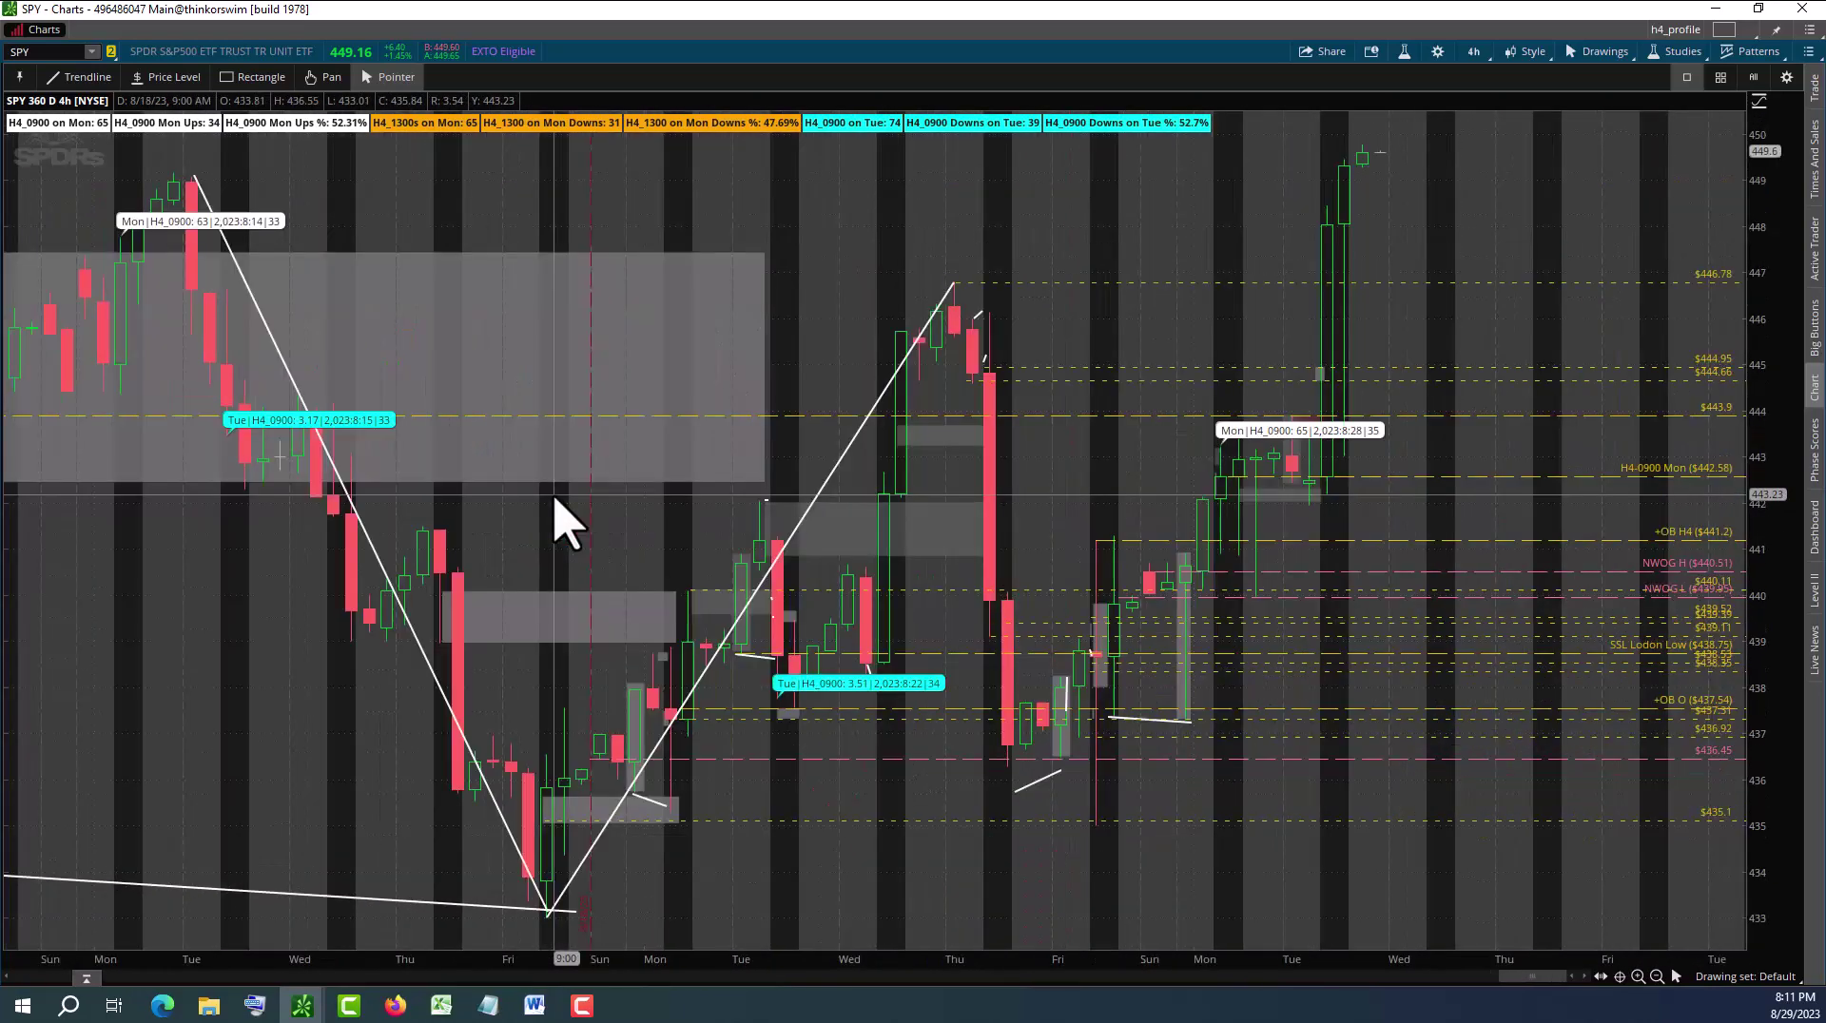
scroll(554, 499, "up", 10)
scroll(554, 499, "down", 10)
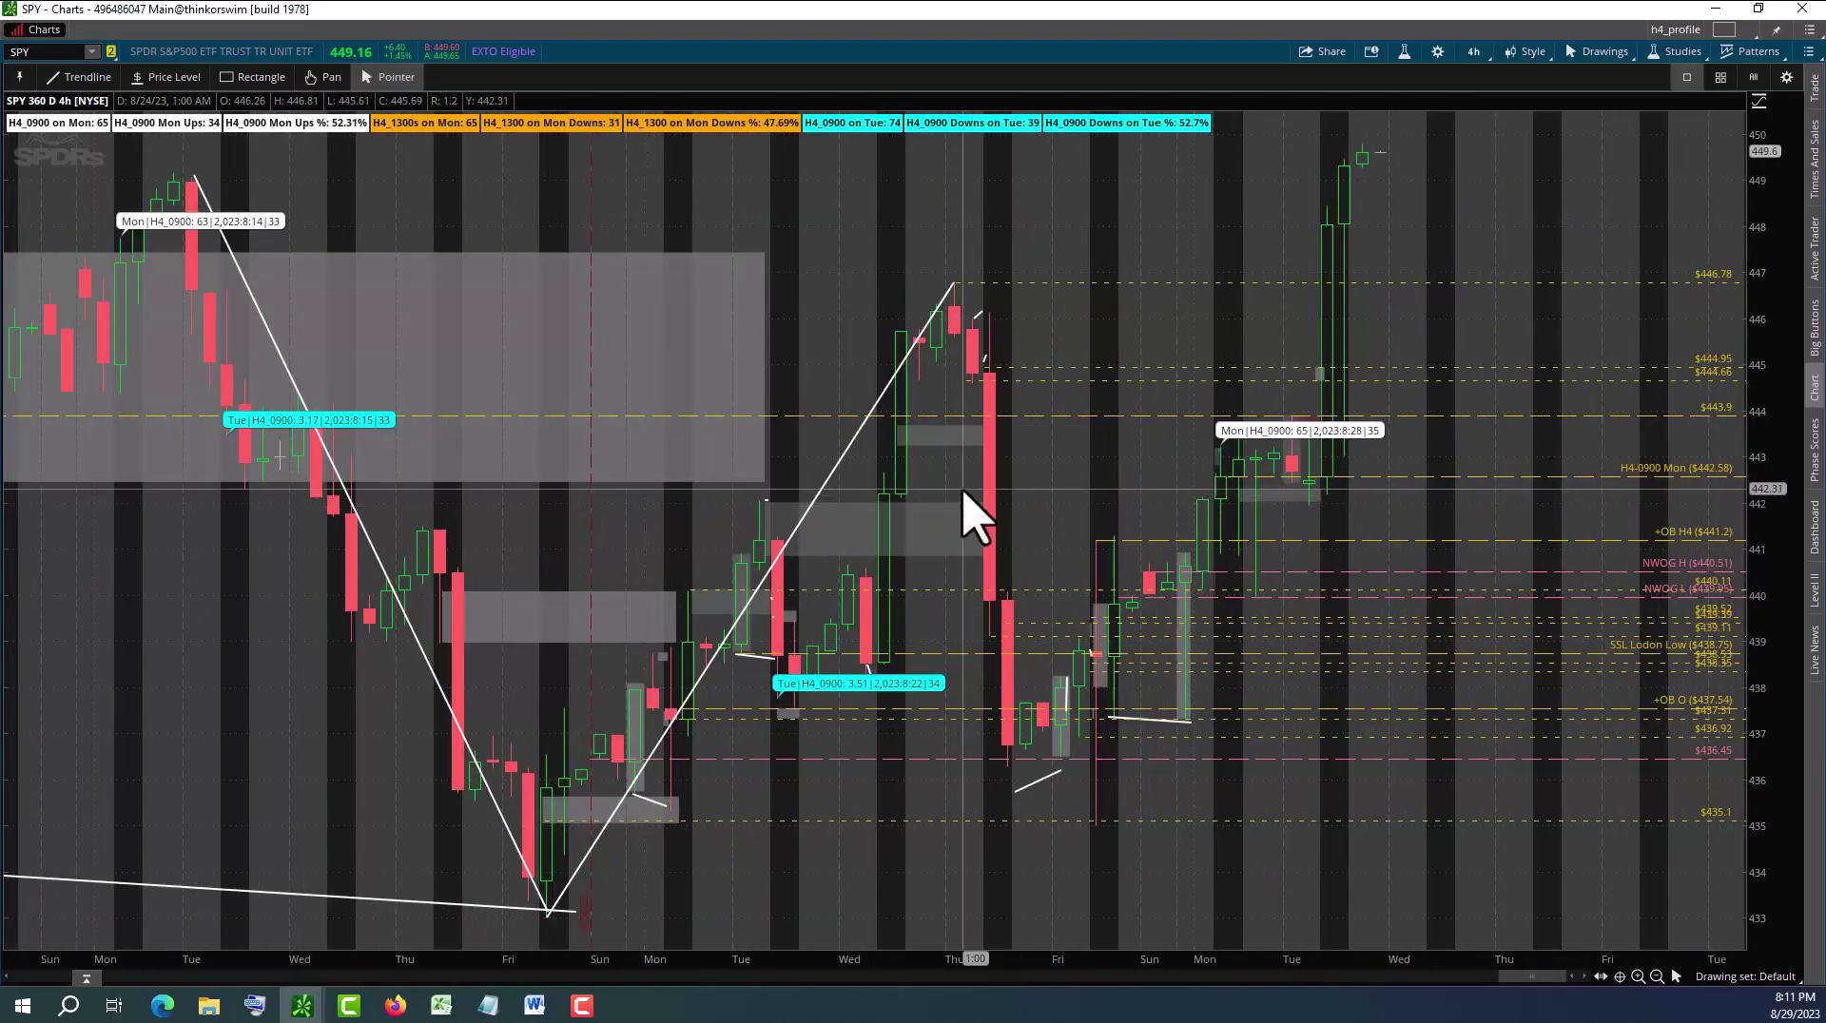
scroll(1236, 385, "up", 4)
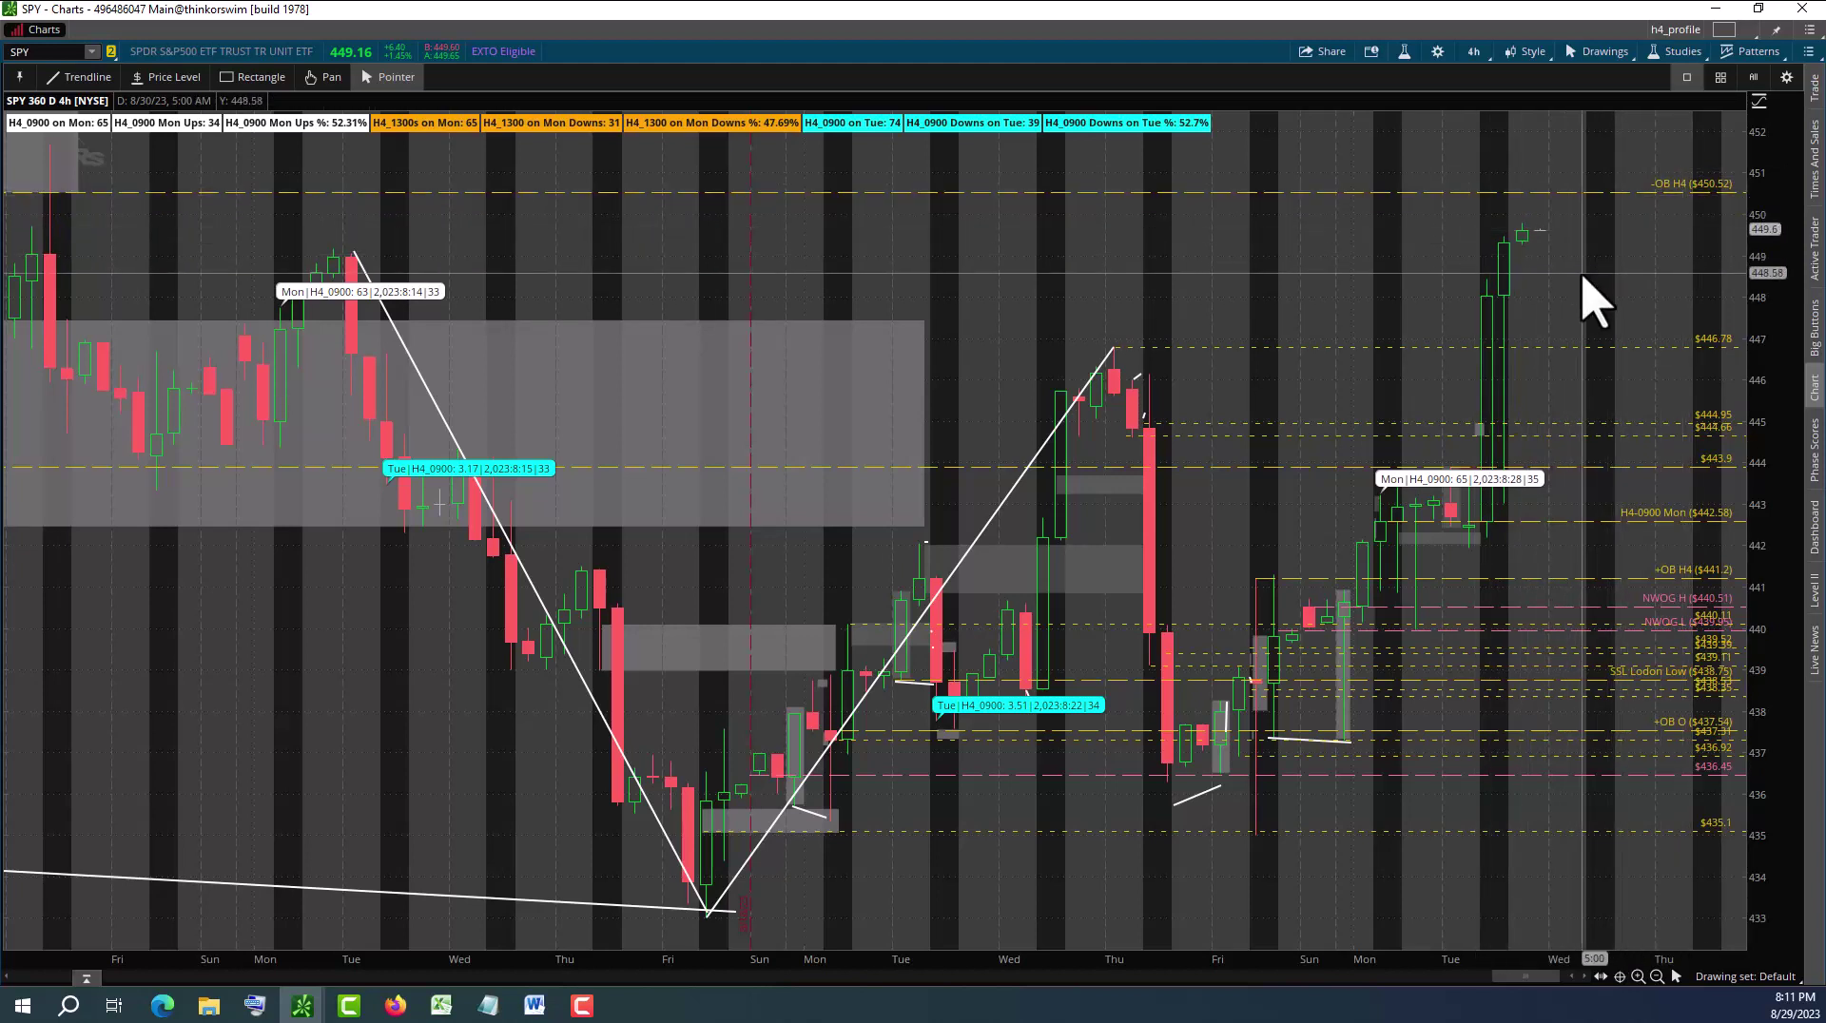
scroll(1589, 294, "down", 4)
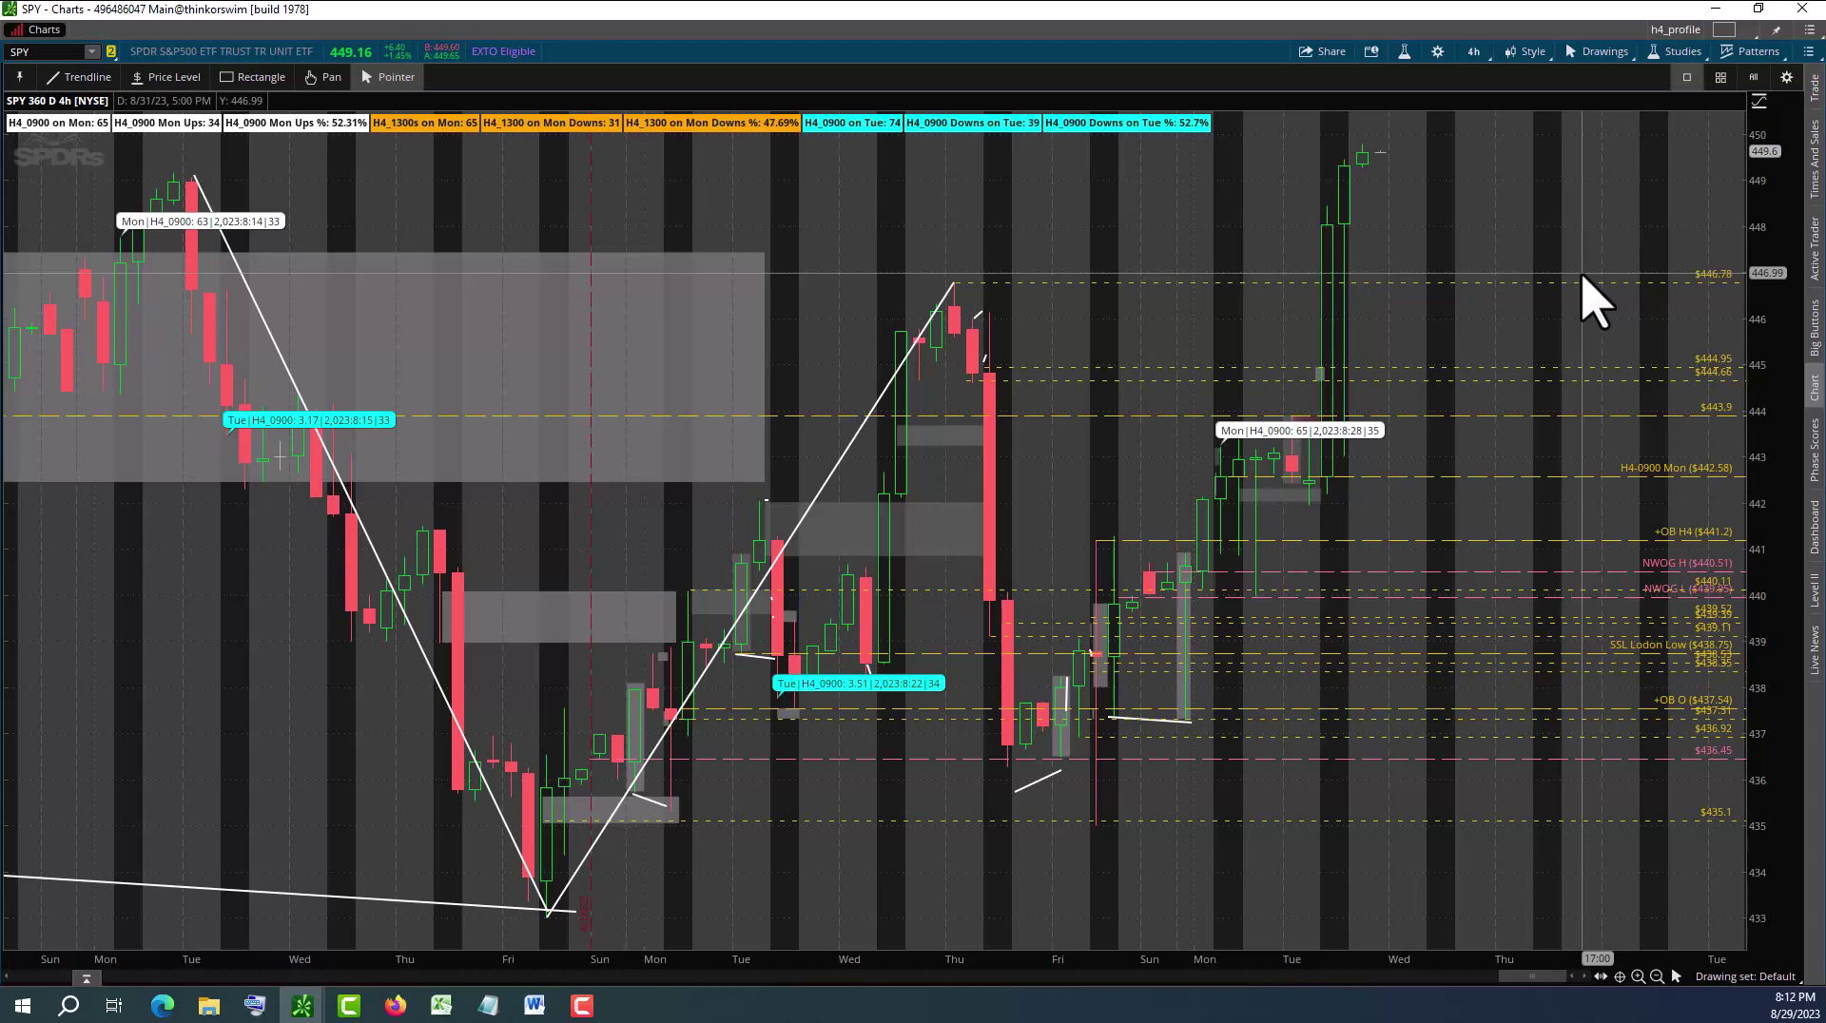
scroll(1115, 752, "up", 3)
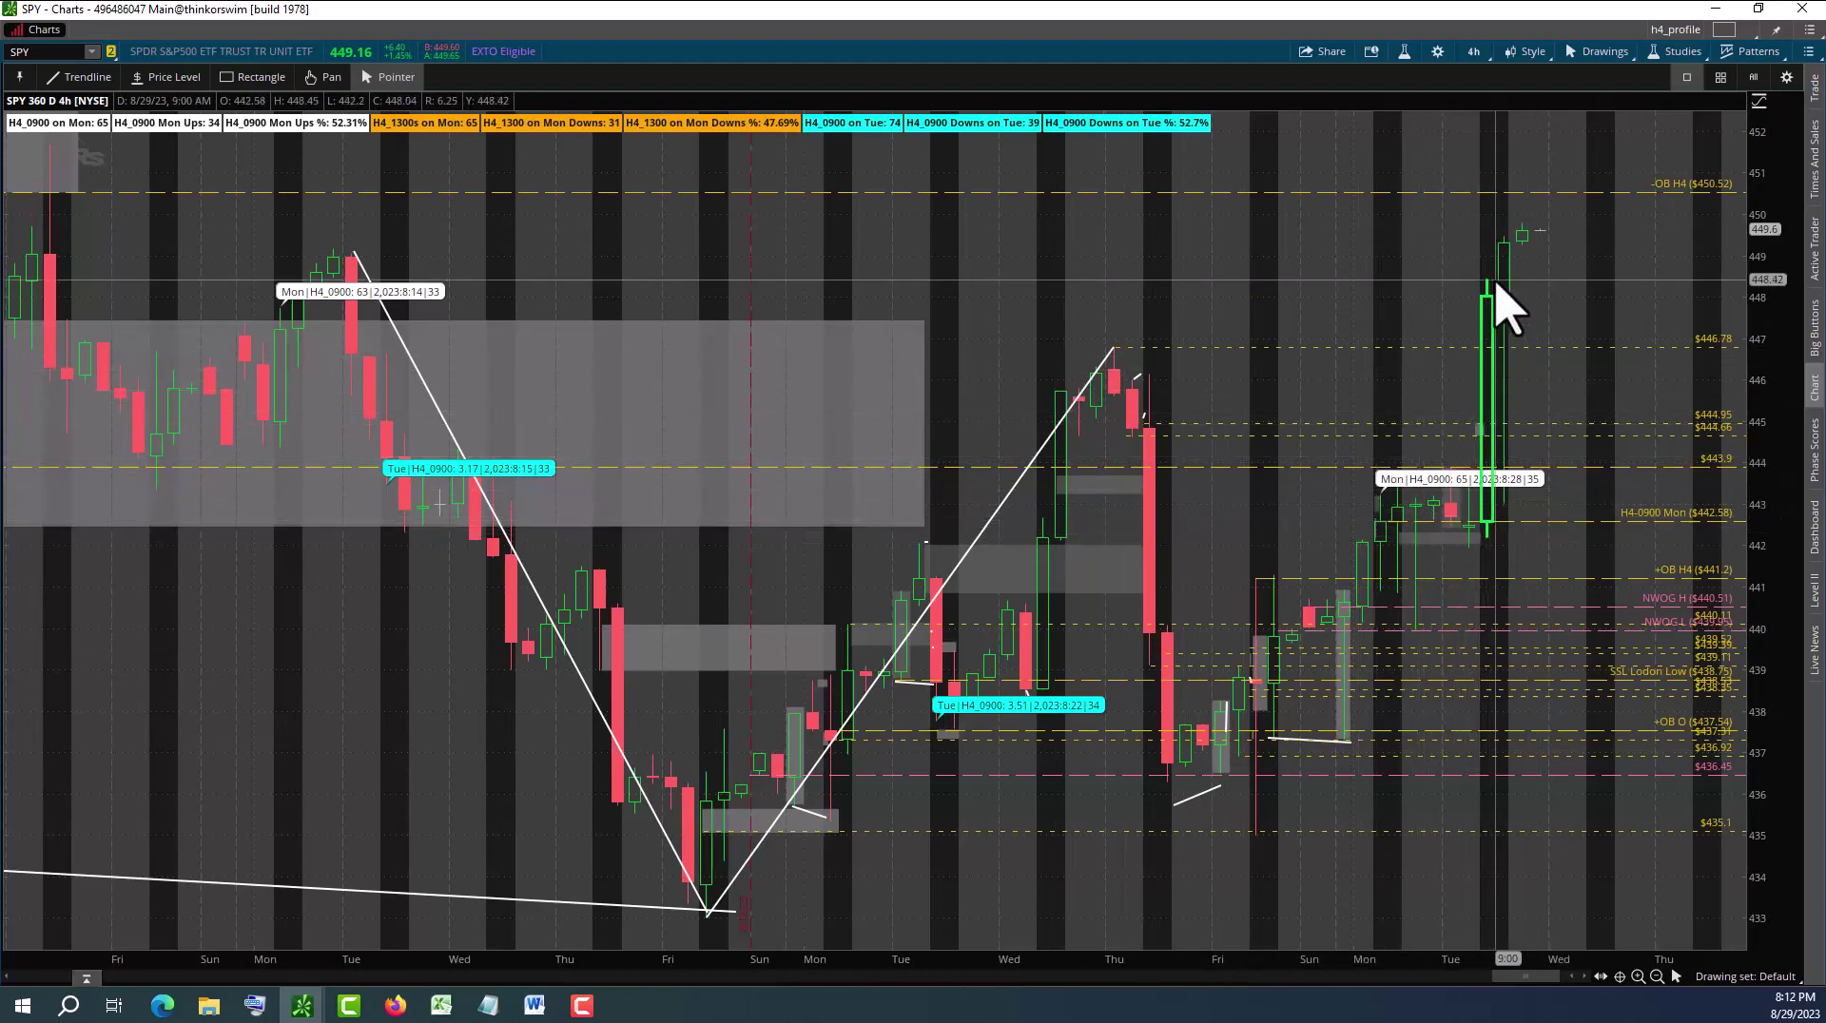
scroll(1545, 681, "down", 3)
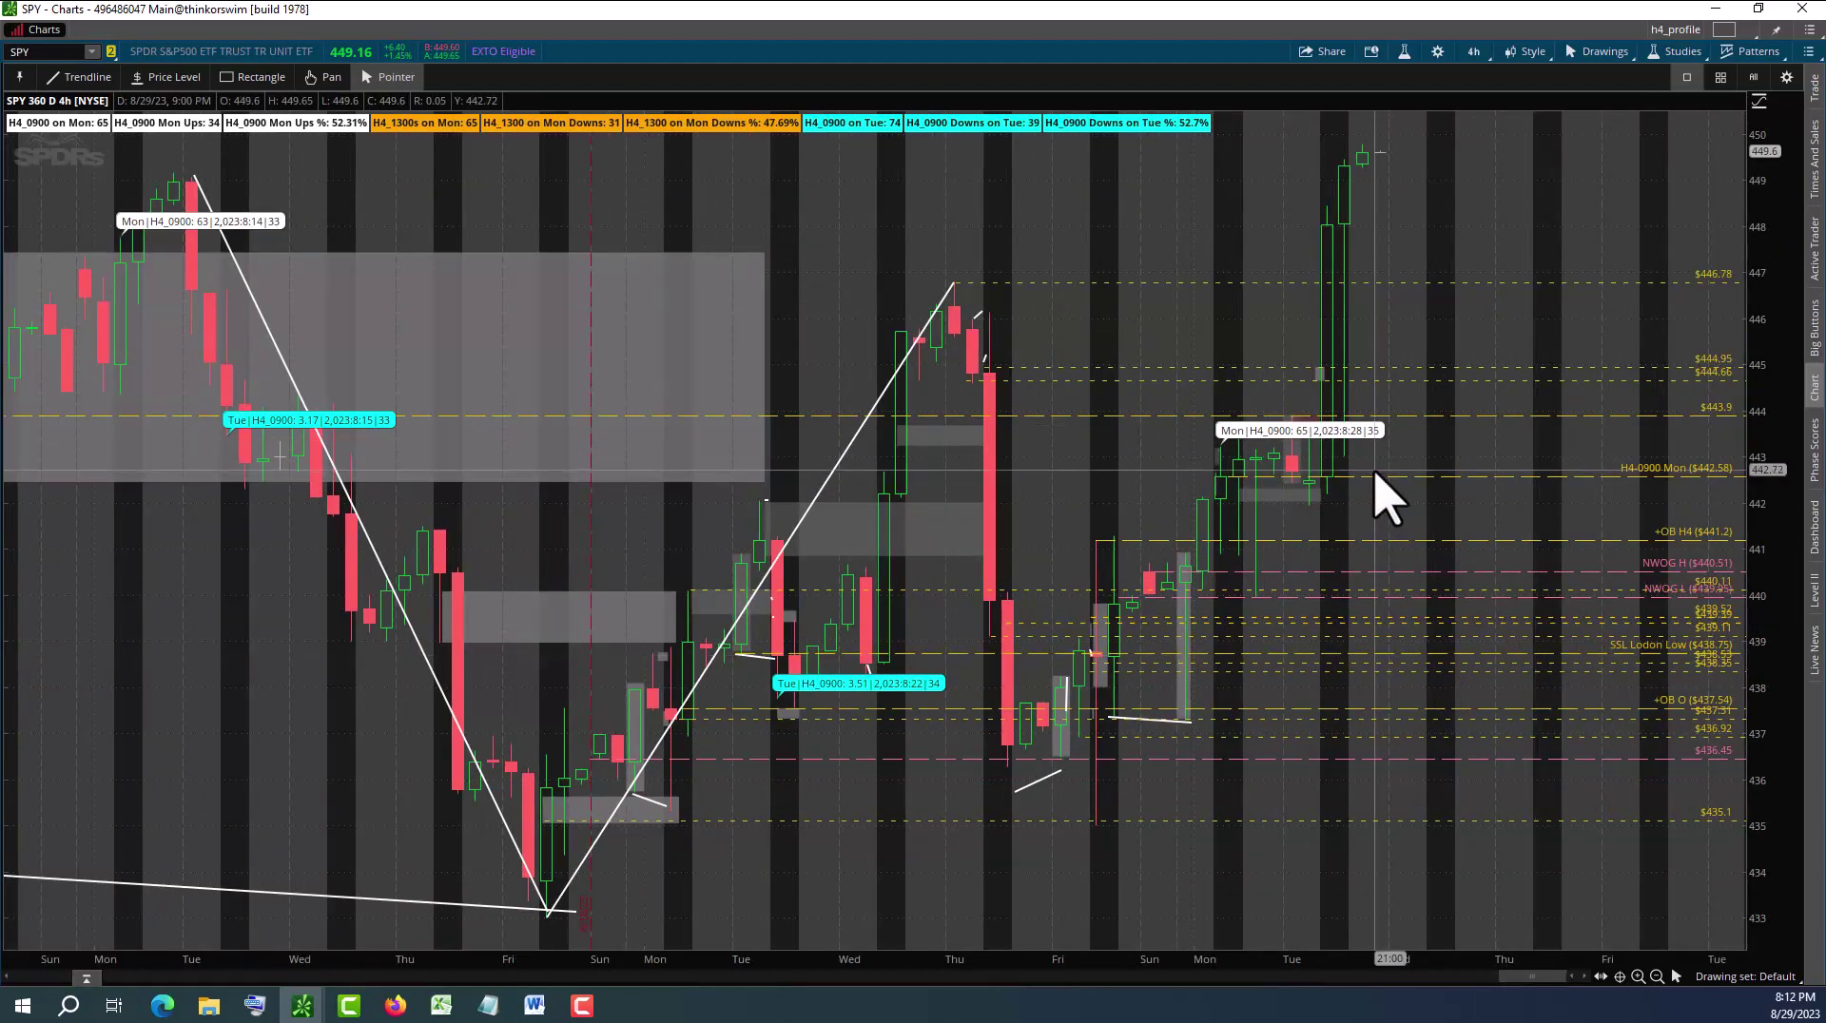
Draw a vertical trendline about $6.89 tall beside Tuesday's rally, starting at the H4-0900 Mon level and going up
left_click(91, 77)
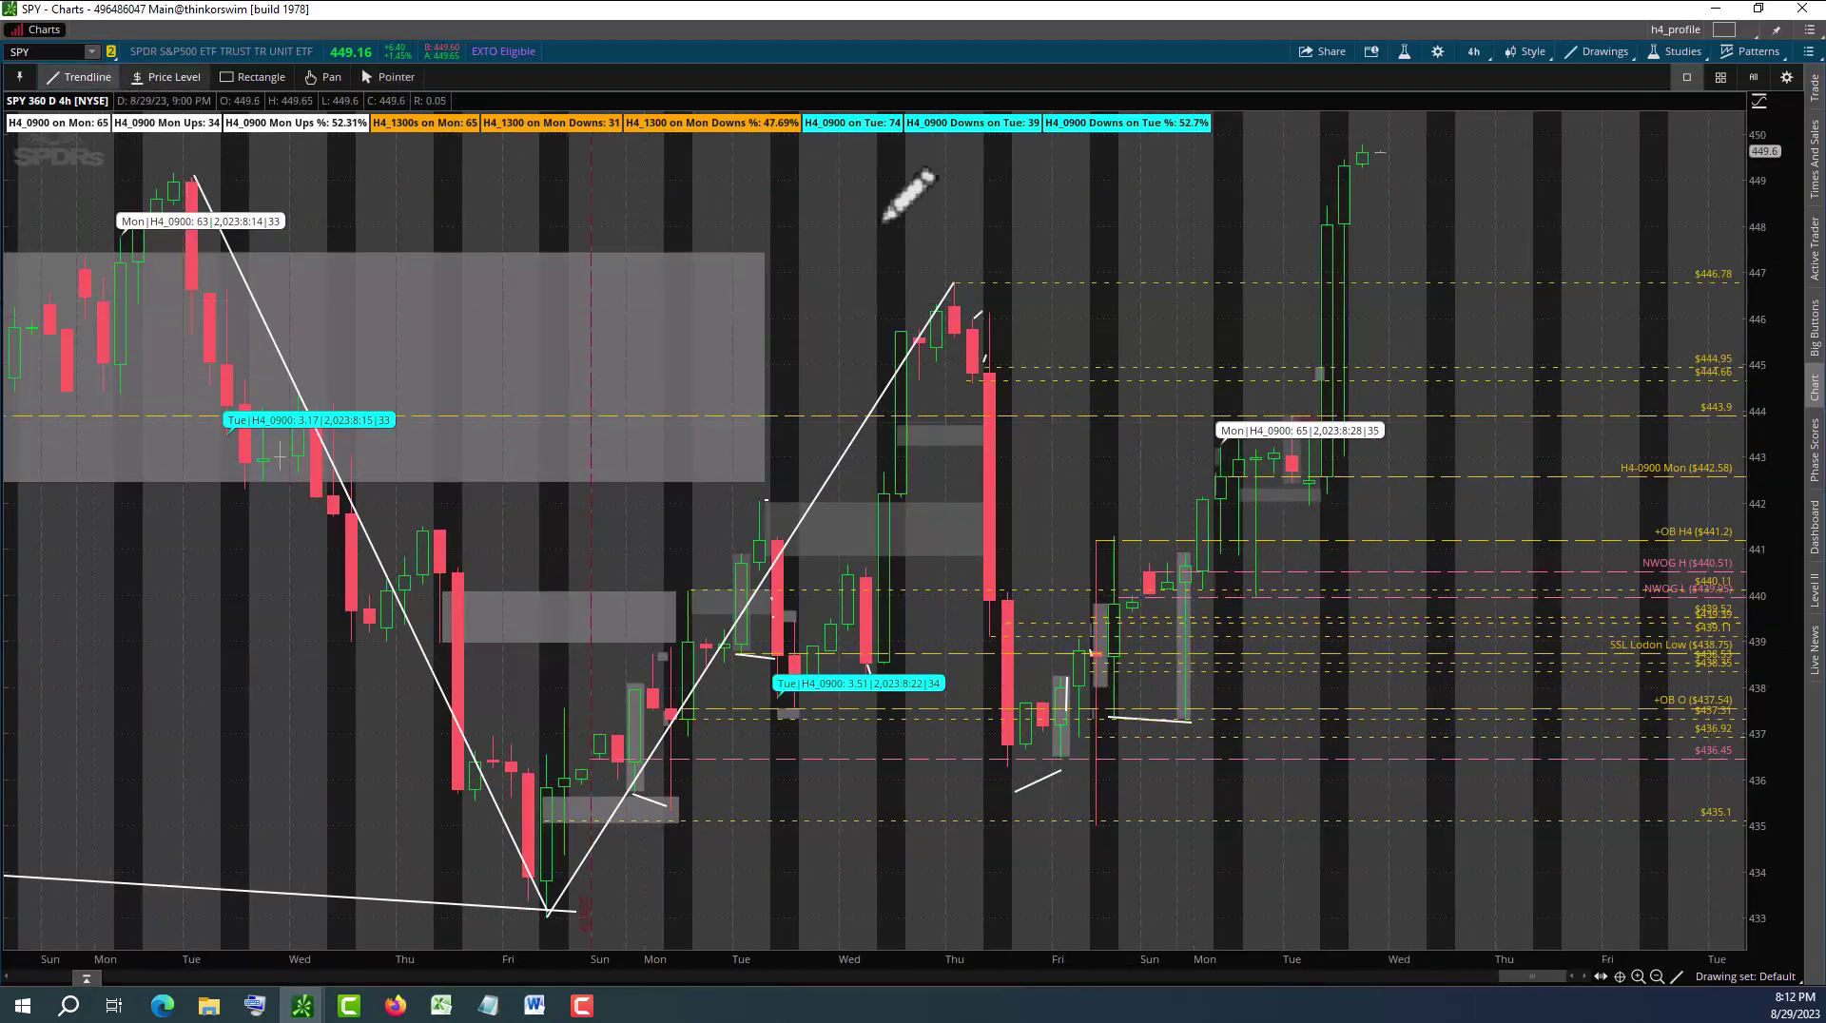
left_click(1413, 474)
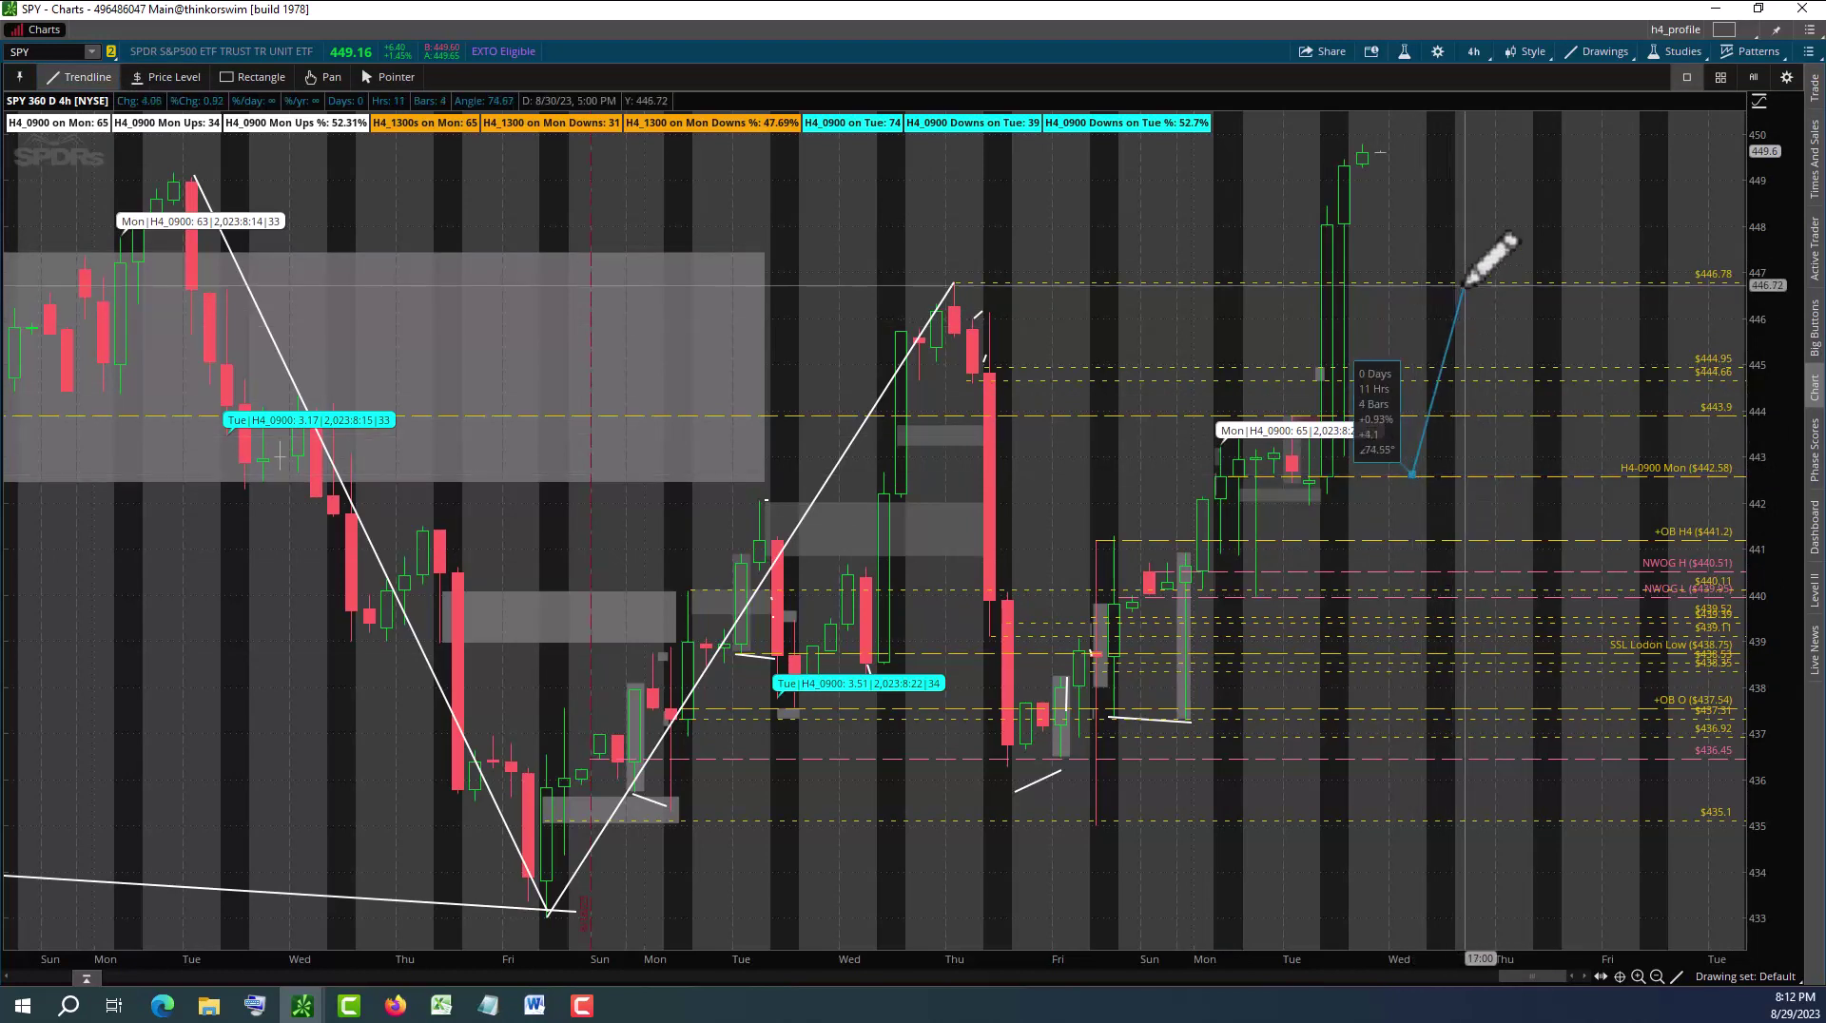
left_click(1412, 157)
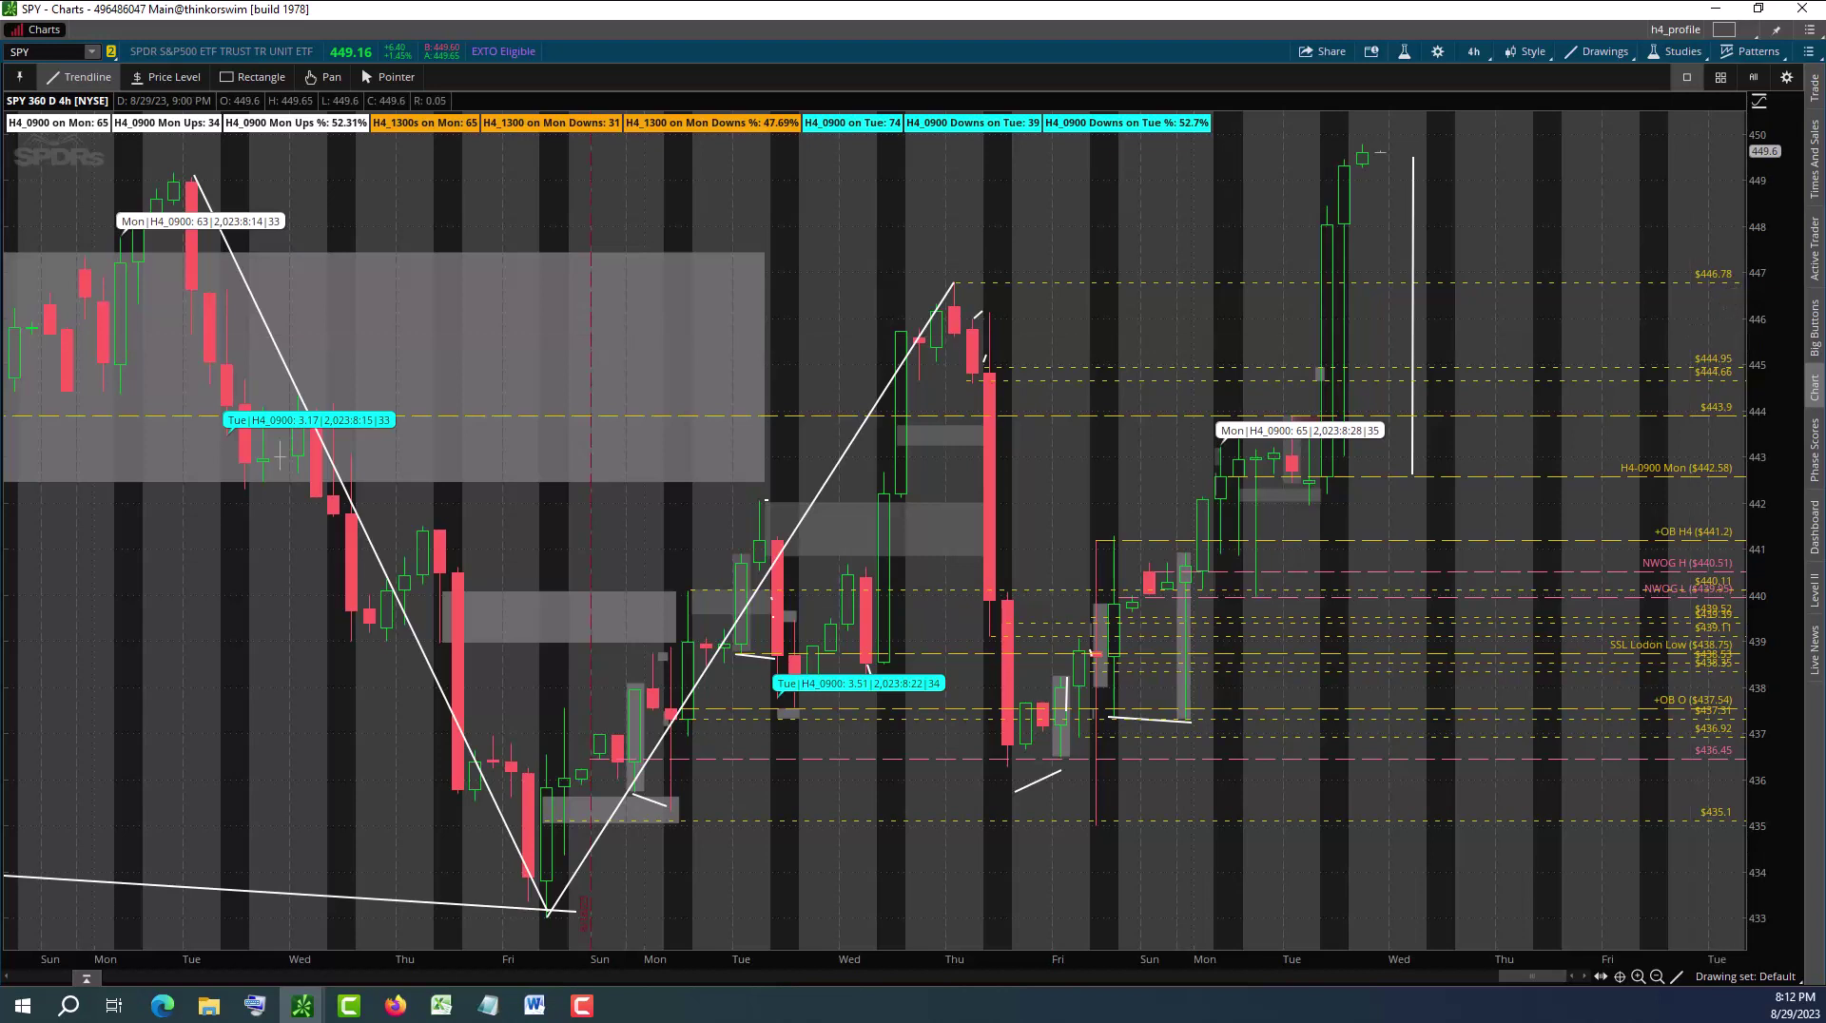
Switch to the trade journal in Word and write "A 6.89 move to the upside" in the empty last bullet
left_click(534, 1005)
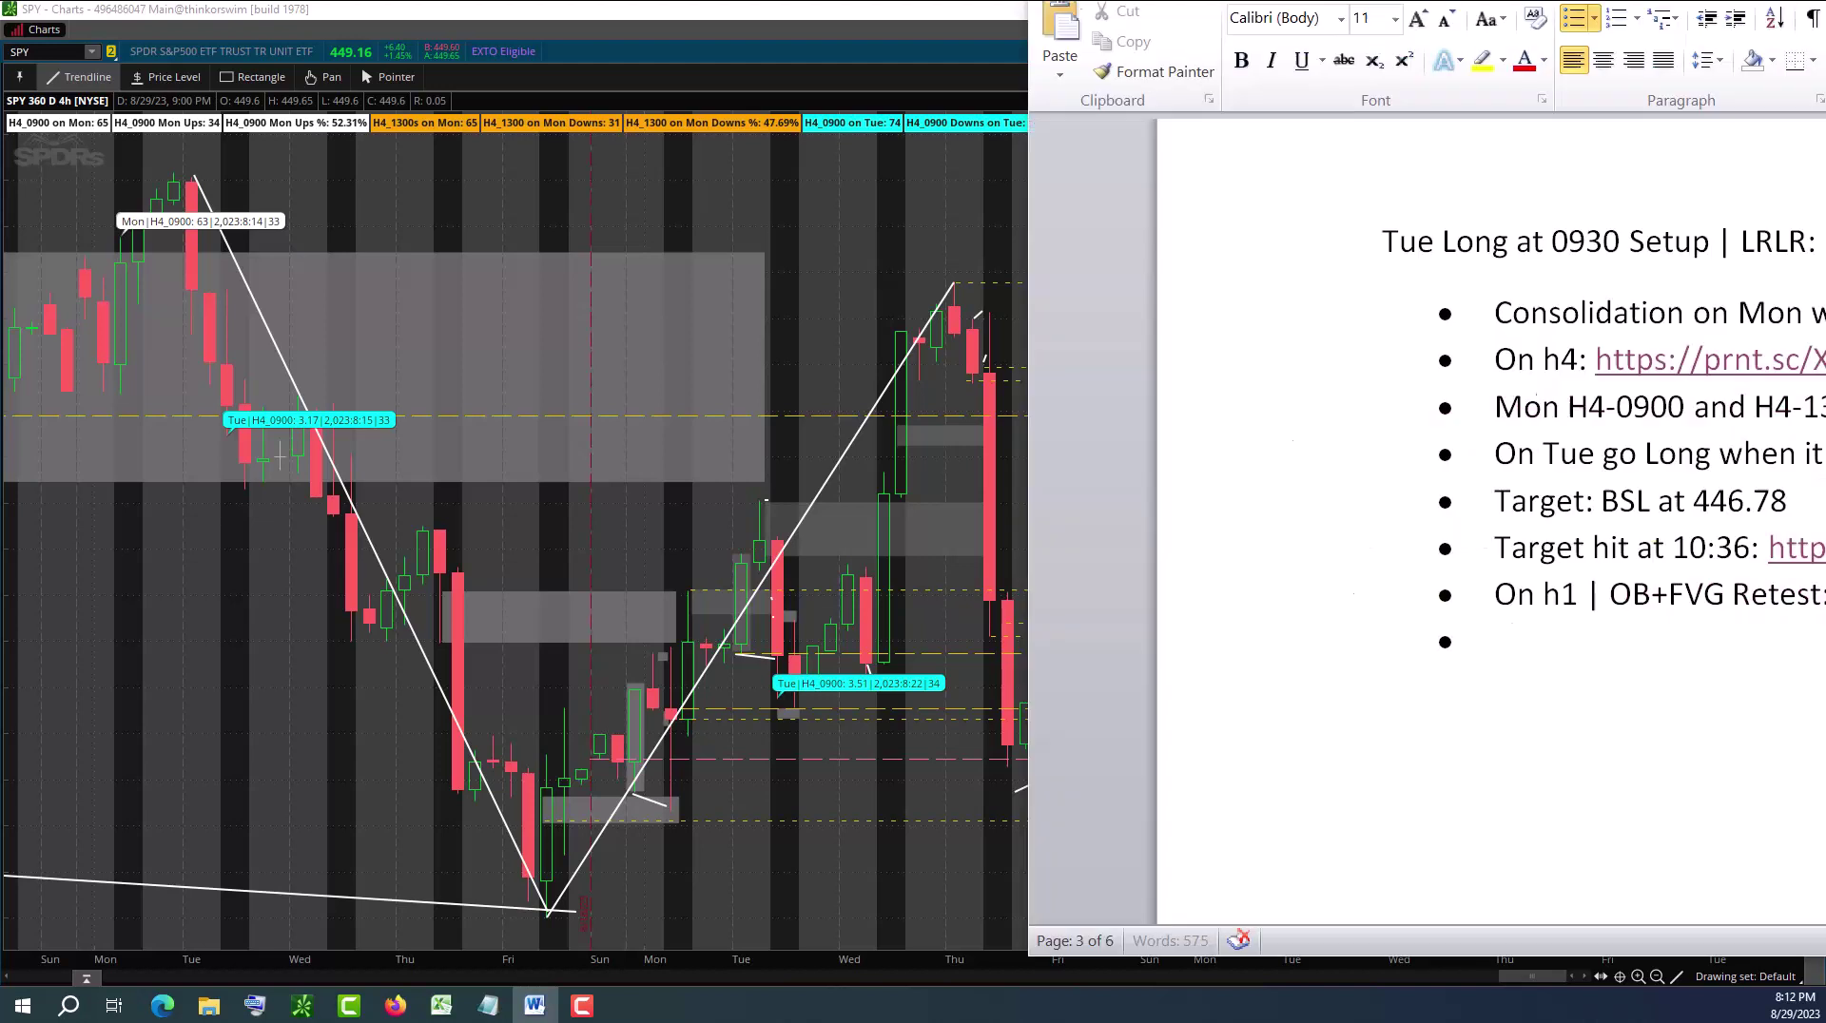
left_click_drag(1617, 11, 1528, 121)
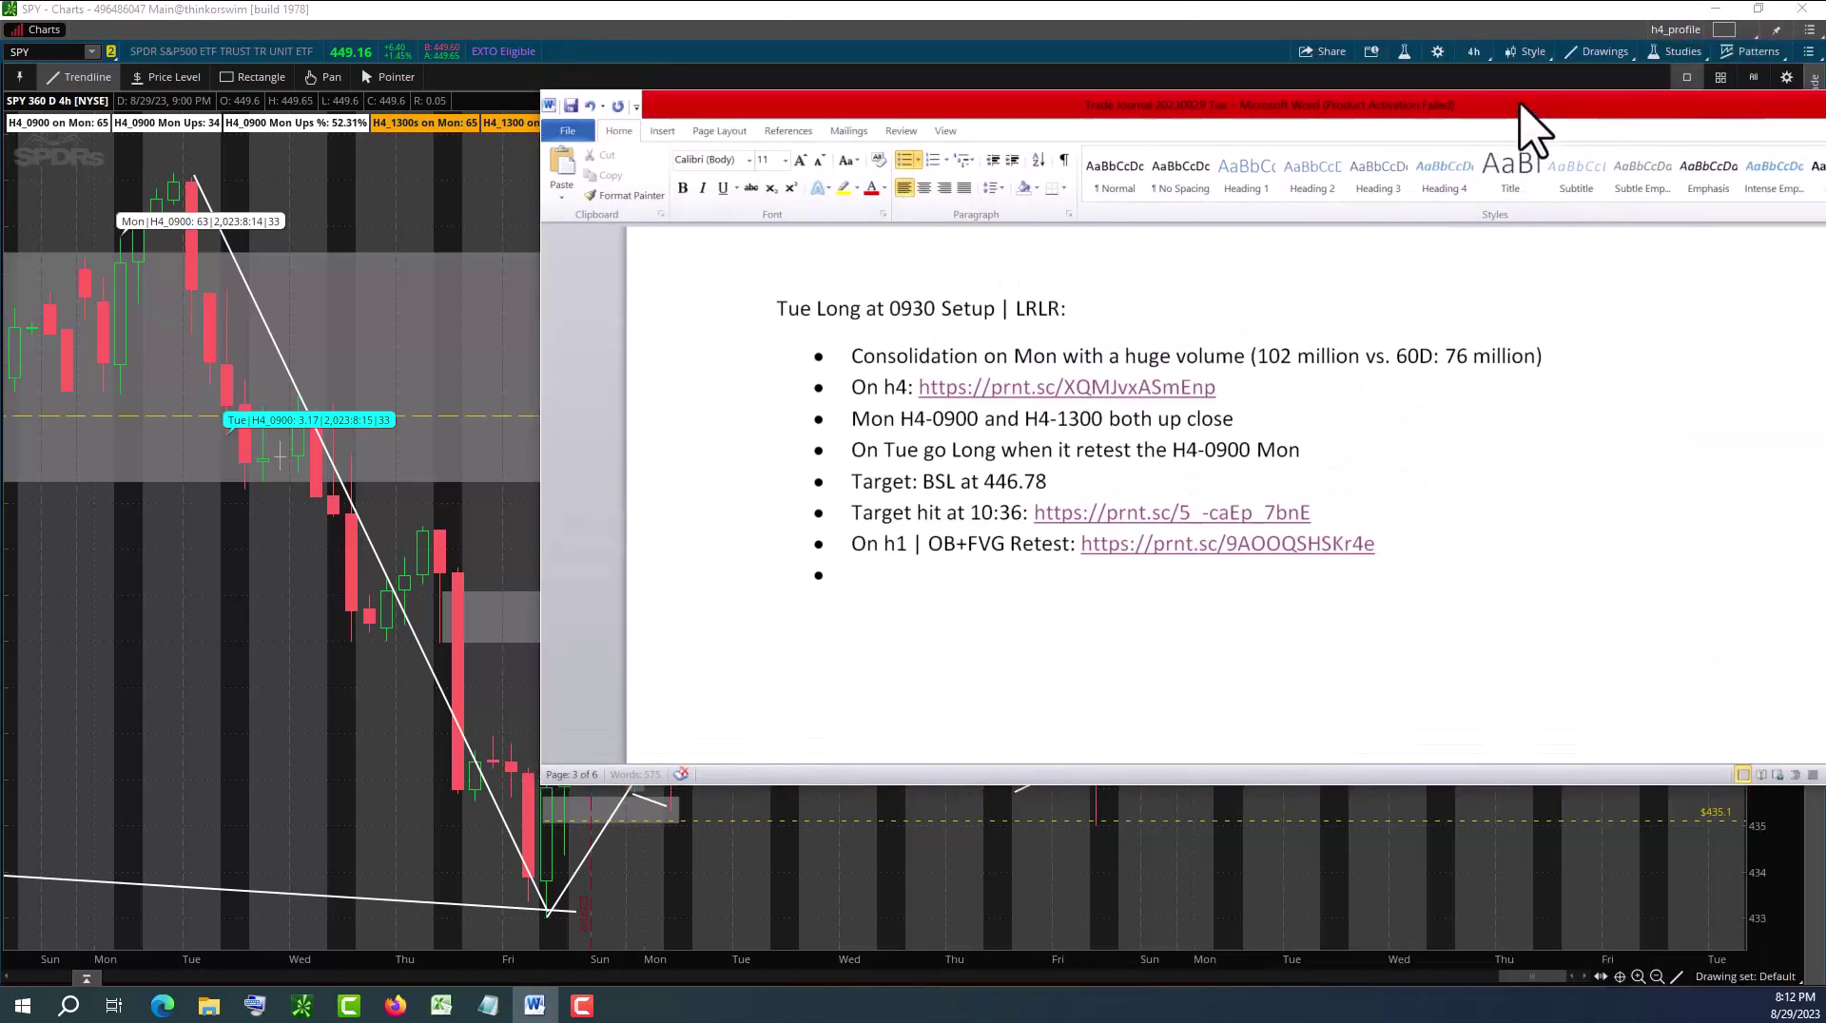
type("A 6.8")
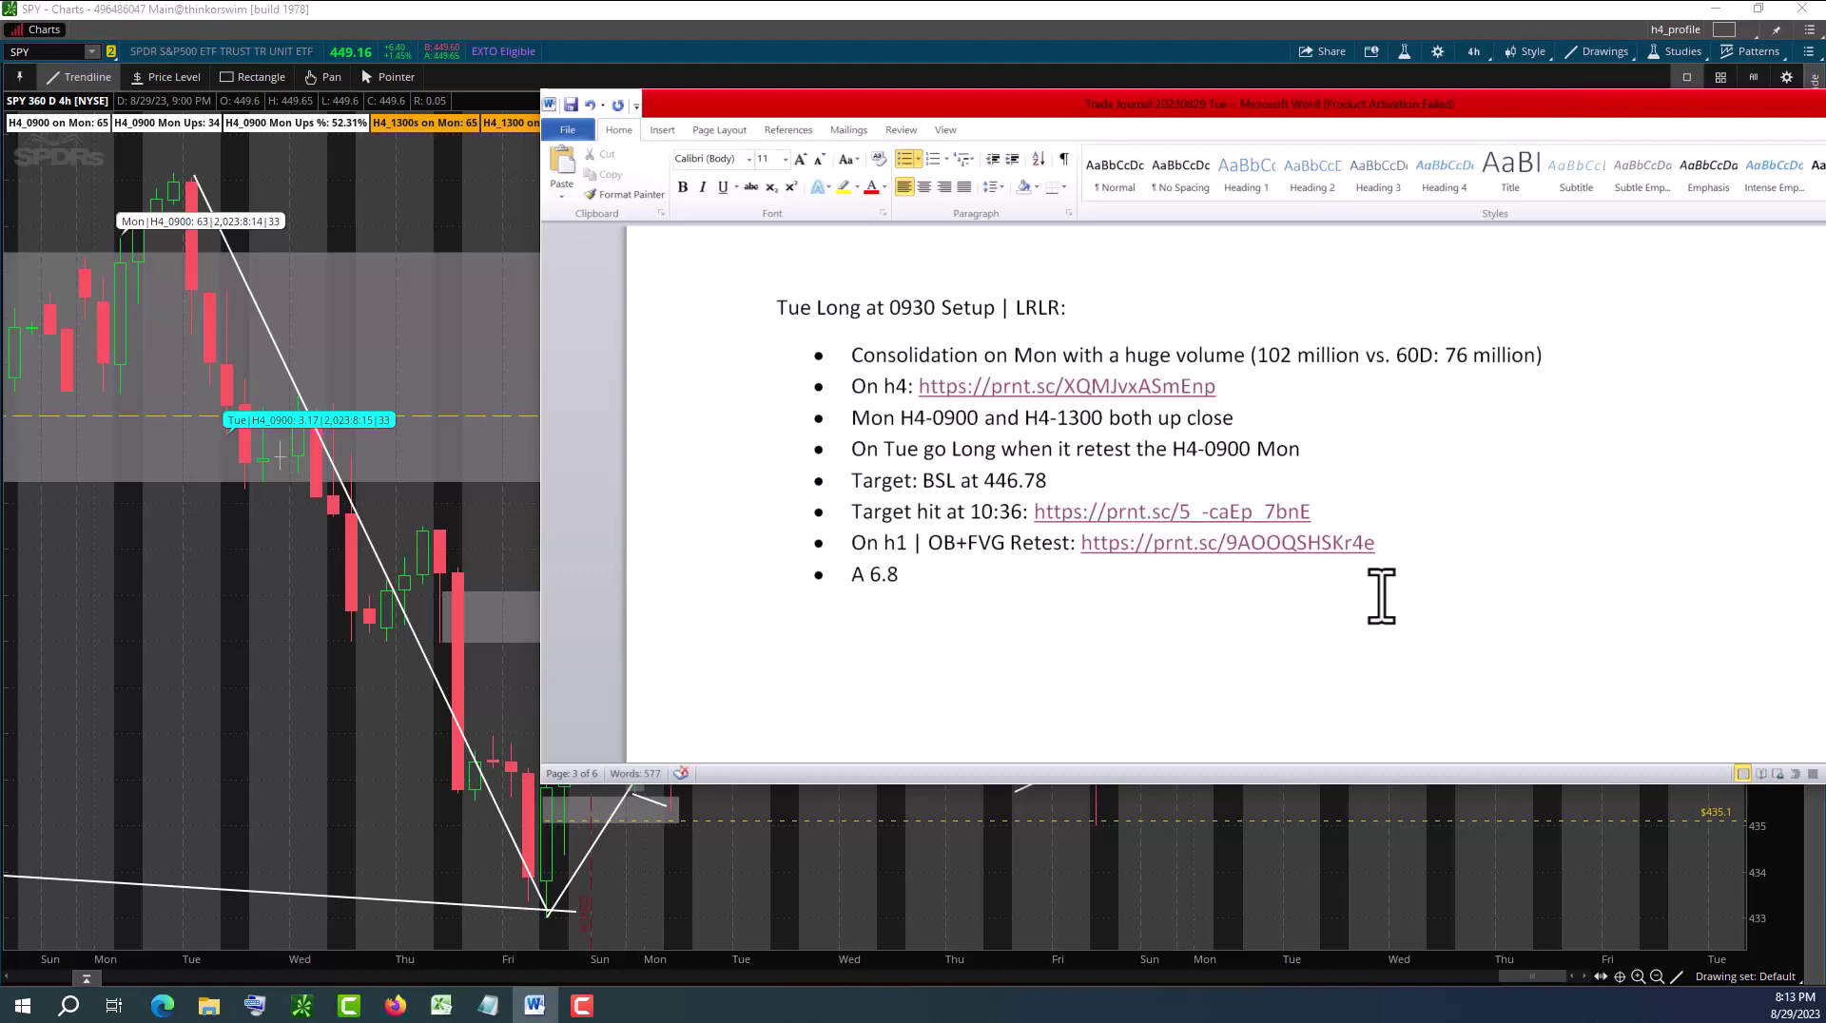
left_click_drag(1354, 106, 1448, 544)
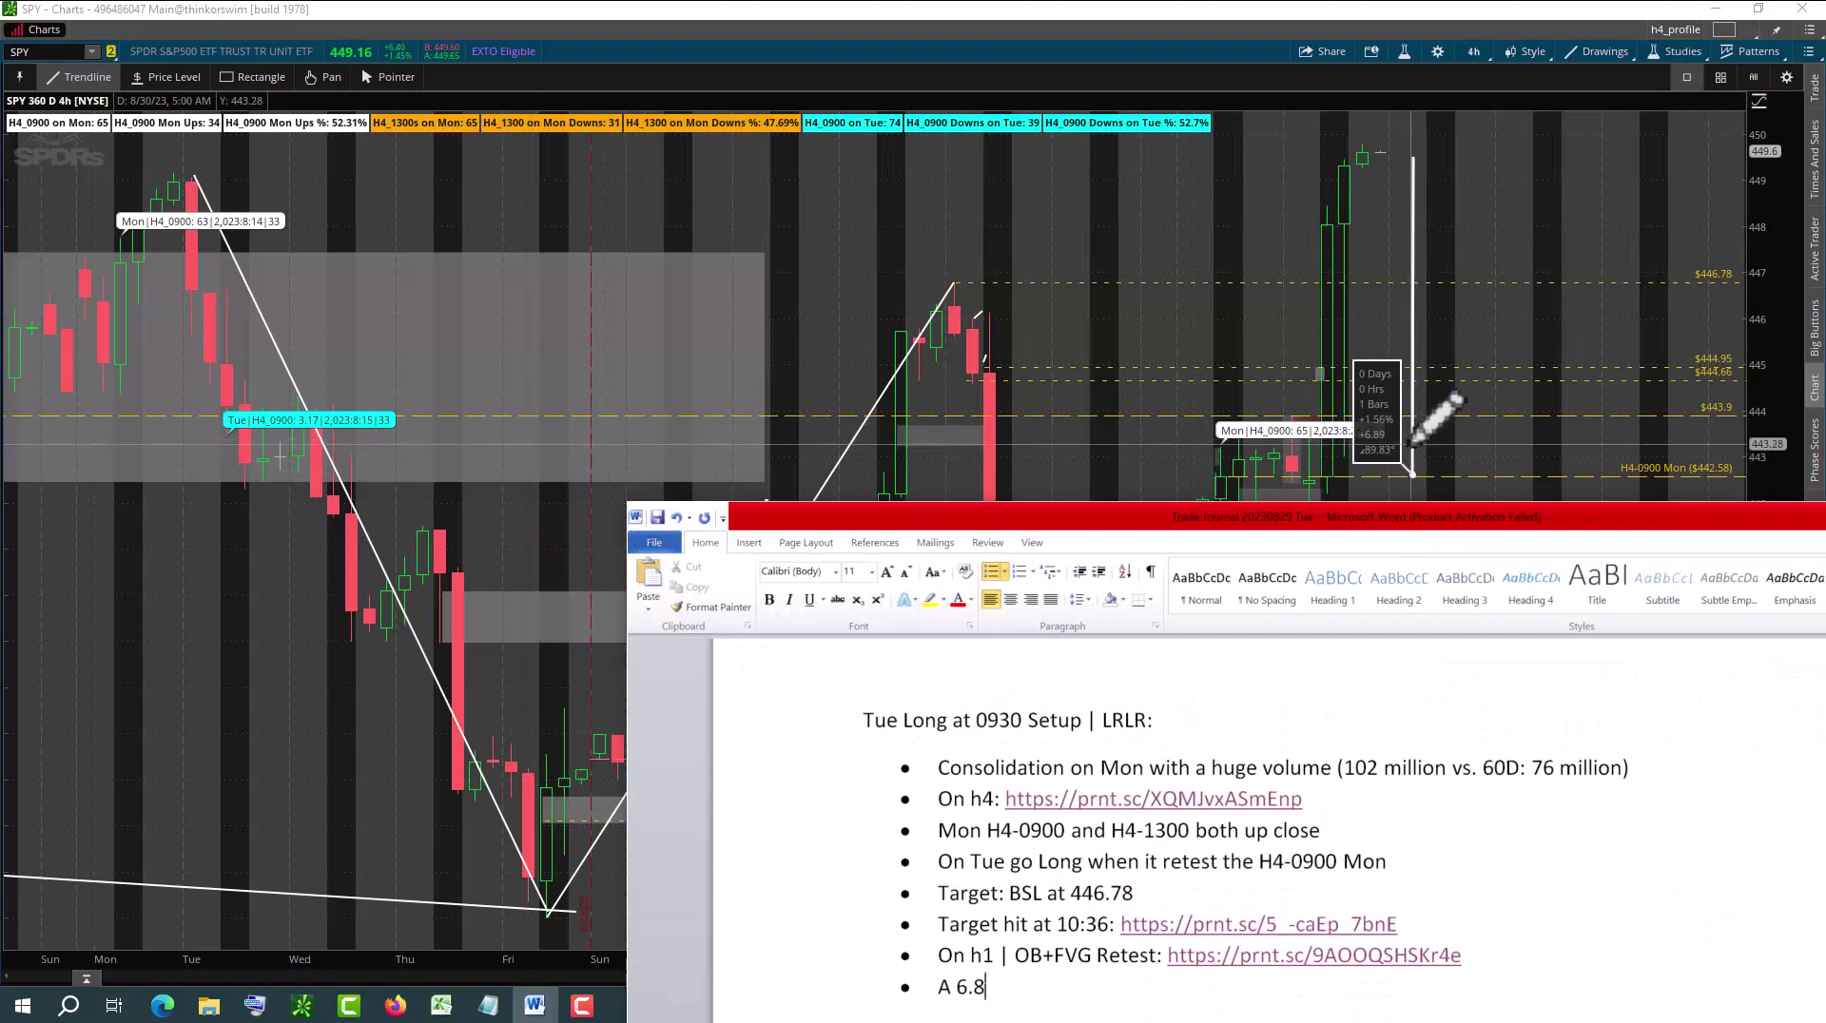
left_click_drag(1456, 542, 1443, 356)
type("9")
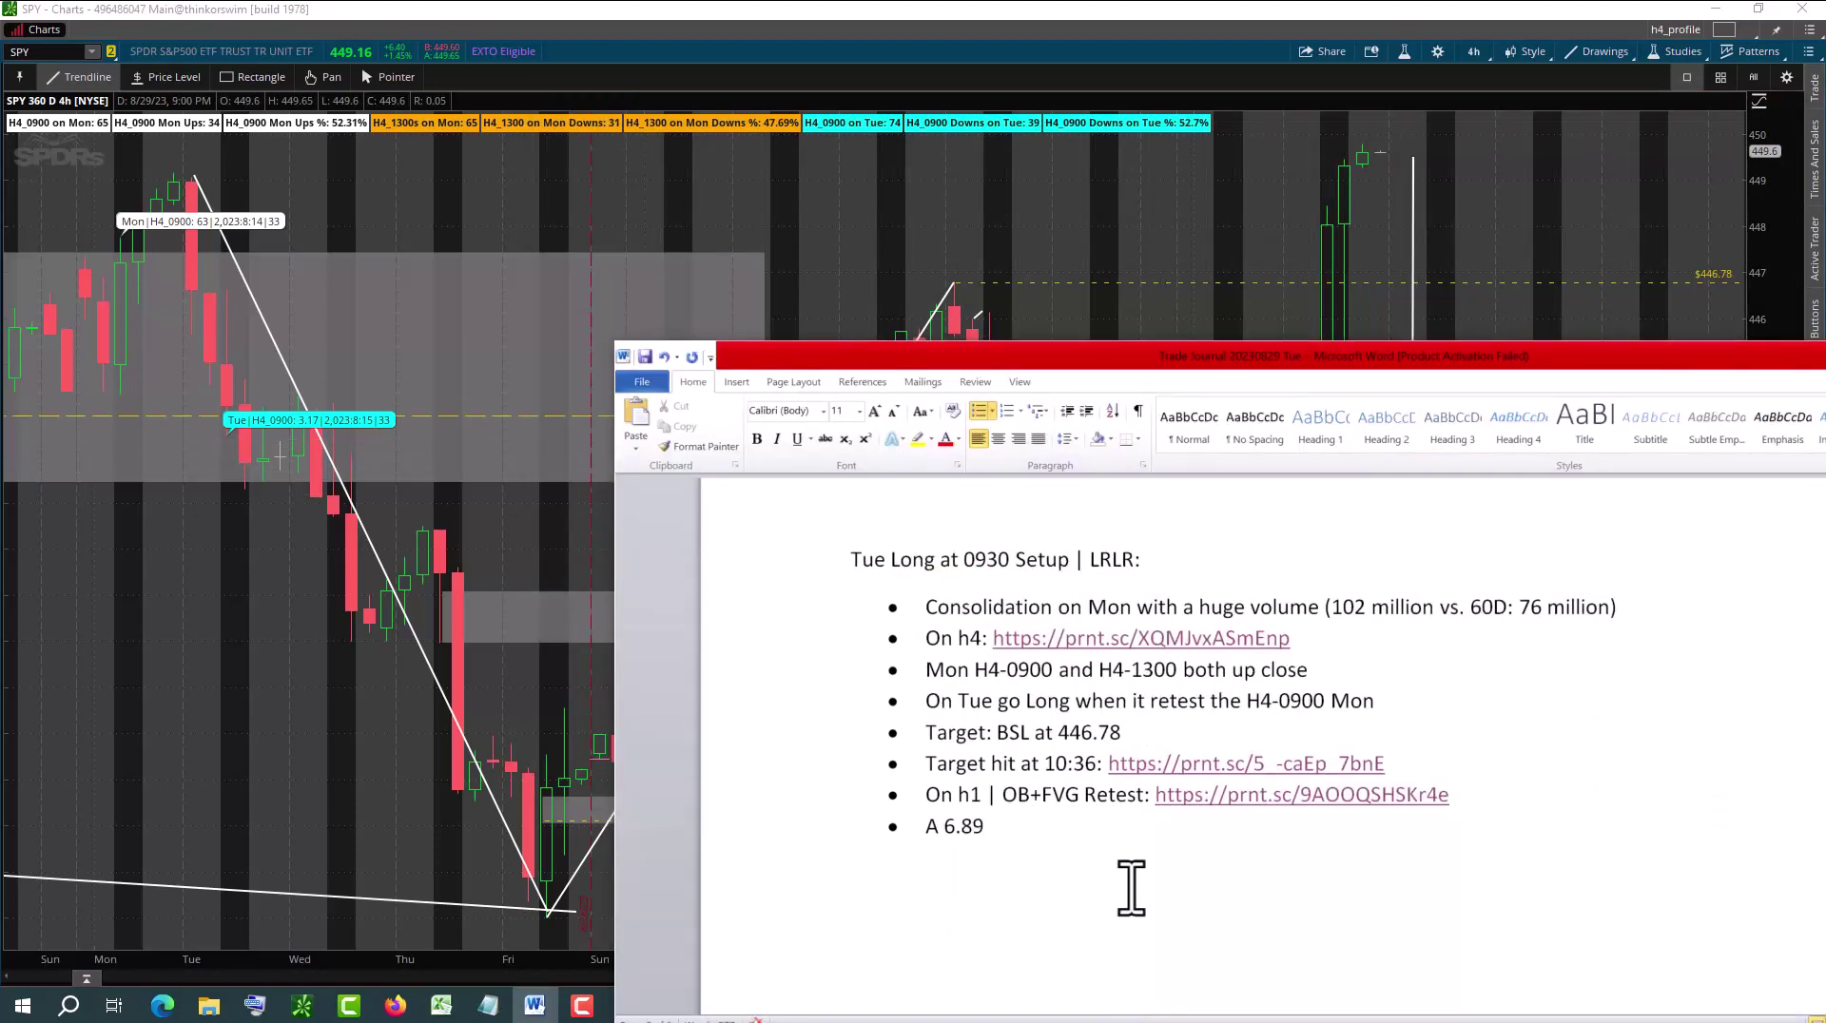
type(" move to the upside")
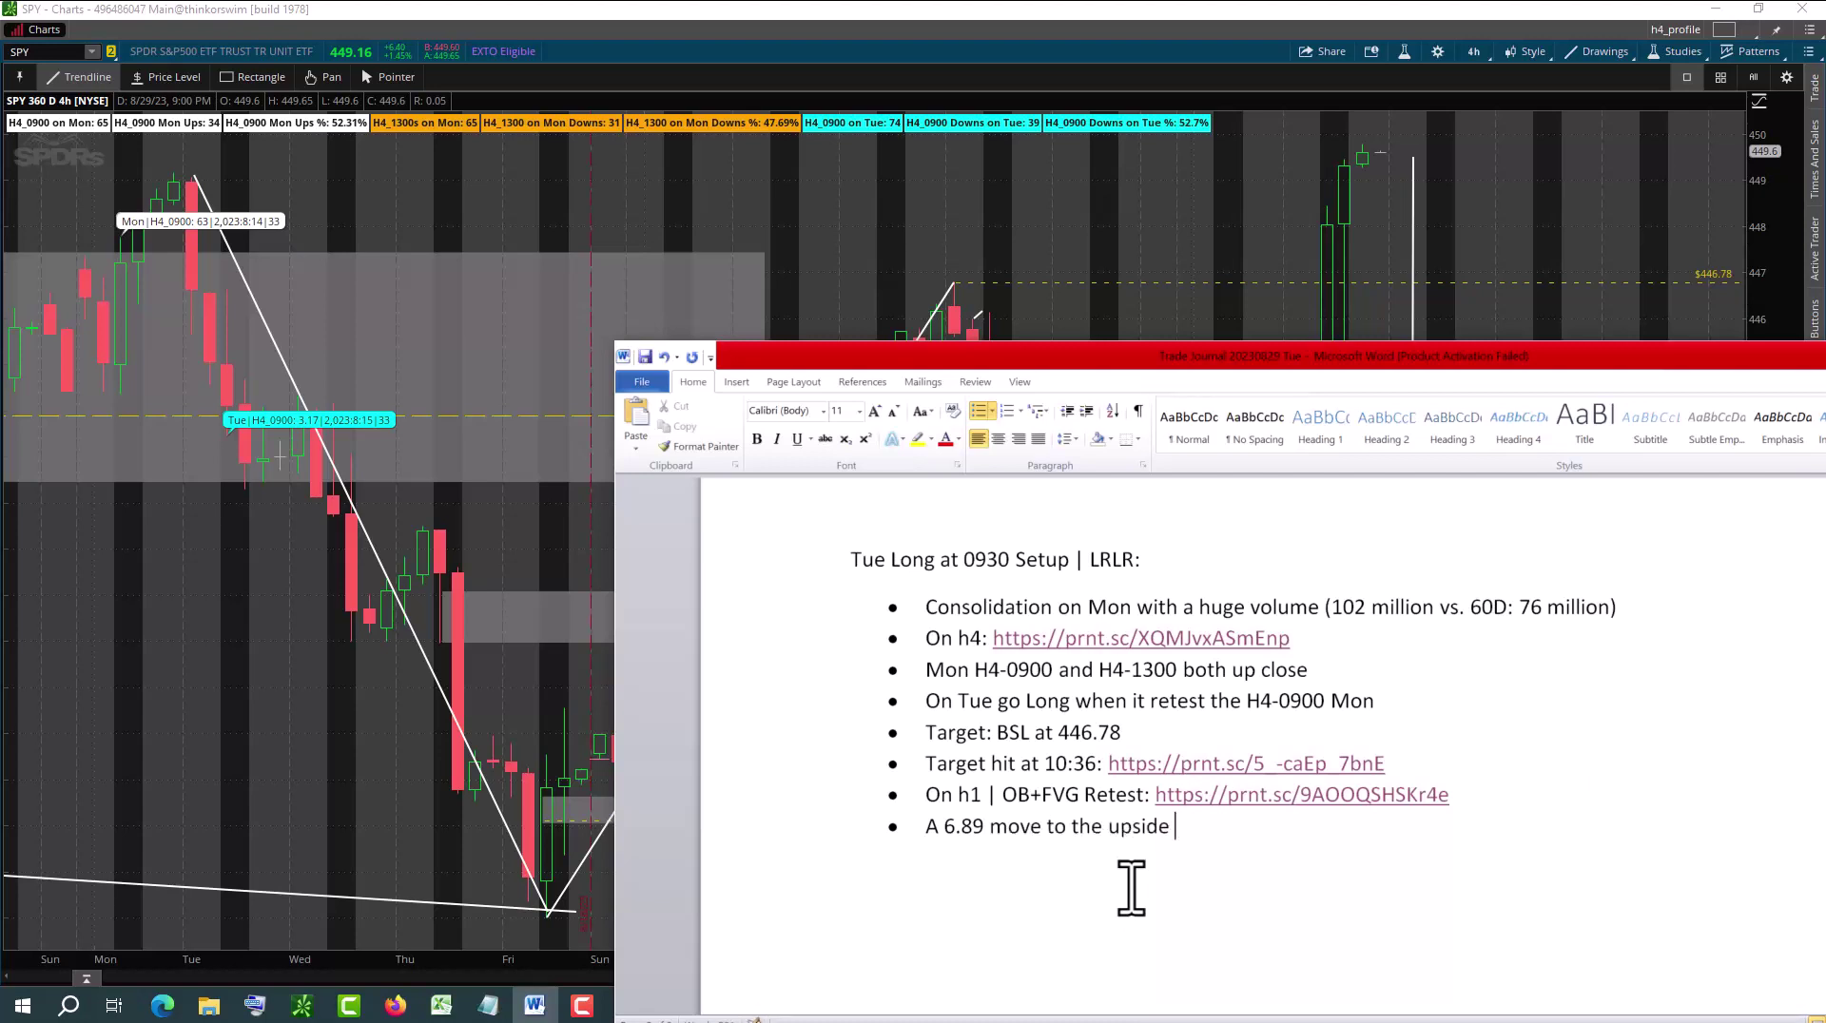
Insert a dollar sign before 6.89 in the last bullet of the Tue Long setup notes
key("Left")
key("Left")
key("Left")
key("Left")
key("Left")
key("Left")
key("Left")
key("Left")
key("Left")
key("Left")
key("Left")
key("Left")
key("Left")
key("Left")
key("Left")
key("Left")
key("Left")
key("Left")
key("Left")
key("Left")
type("$")
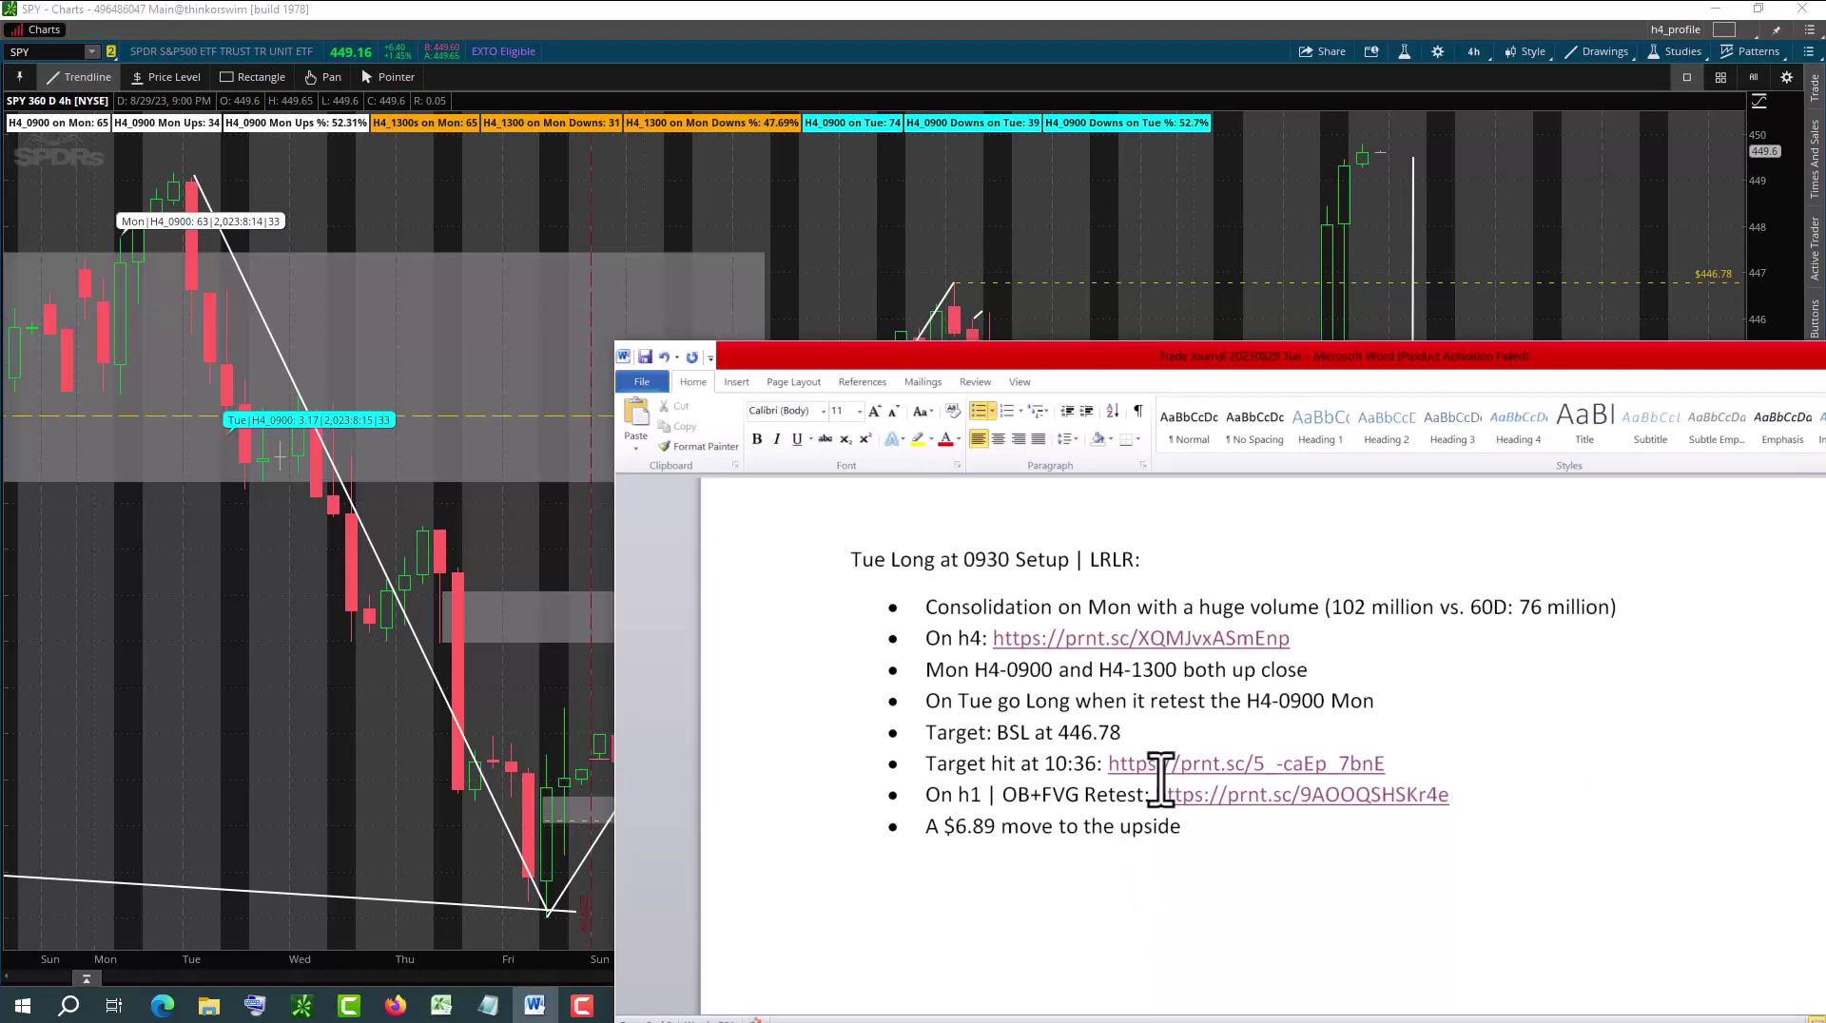
Switch back to thinkorswim and view the properties of the rectangle starting on August 4 without changing them
key("alt+Tab")
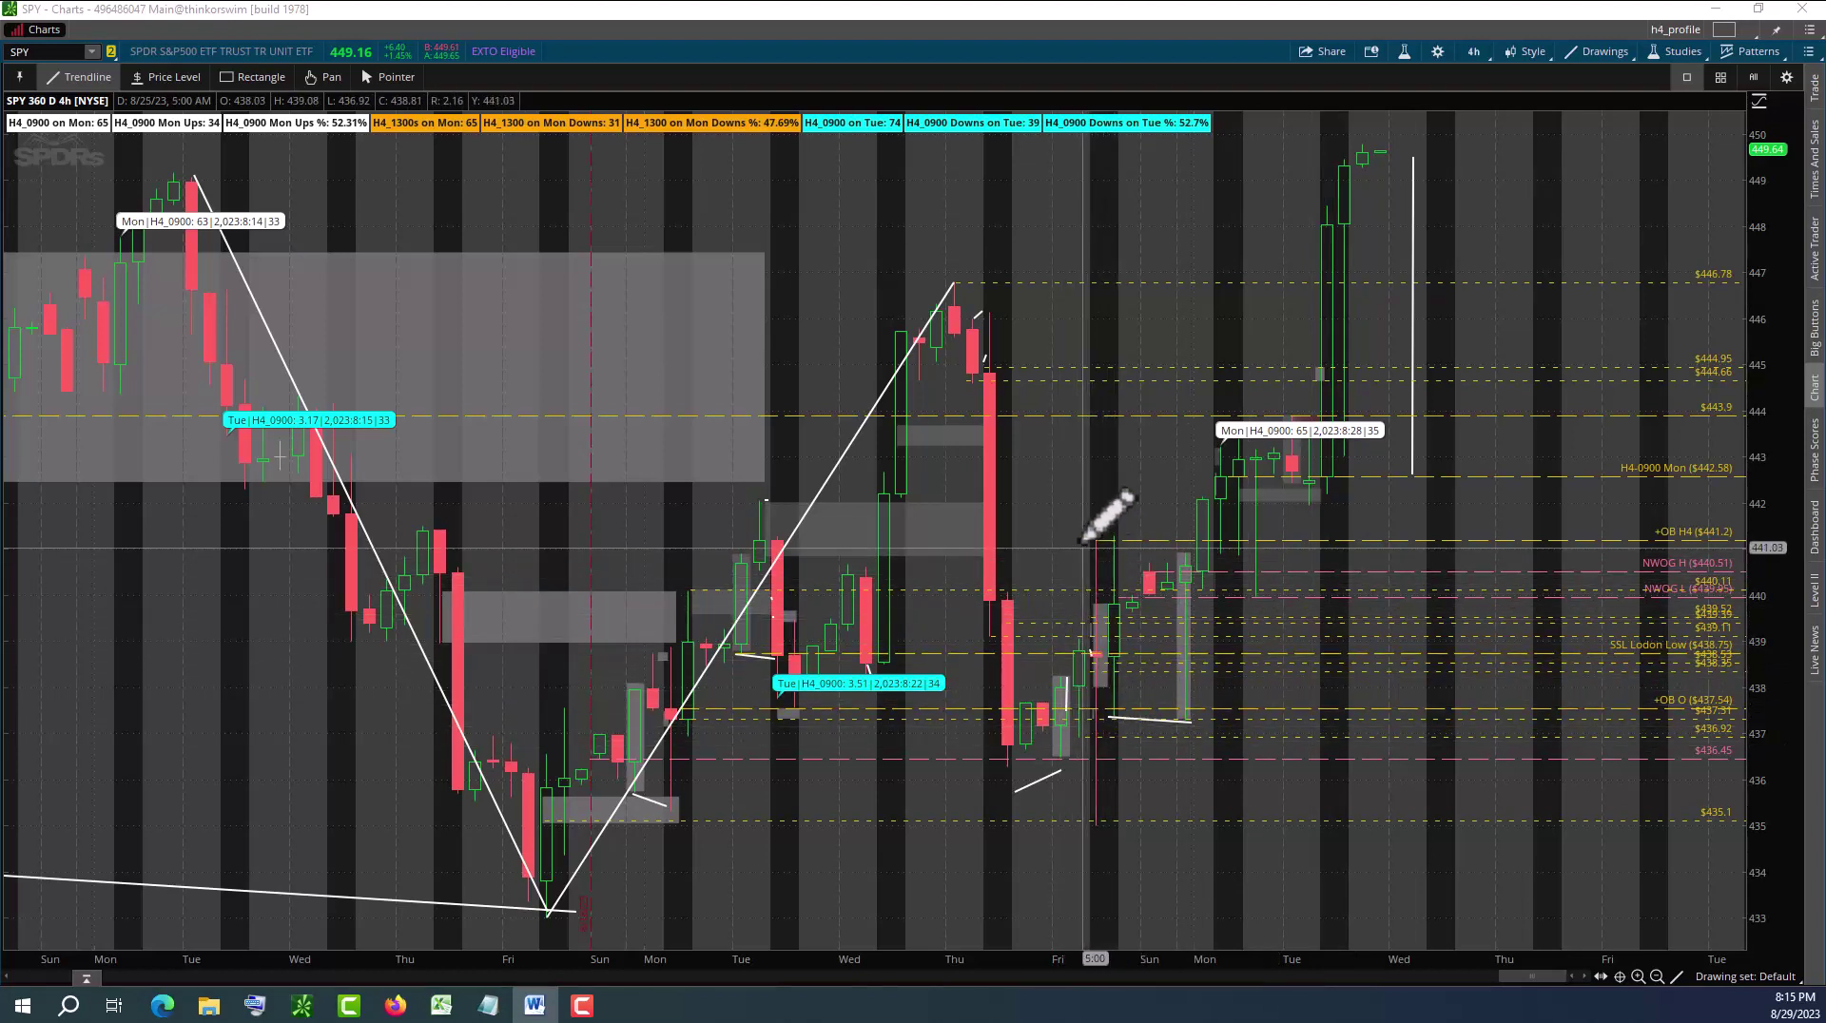
left_click(1099, 653)
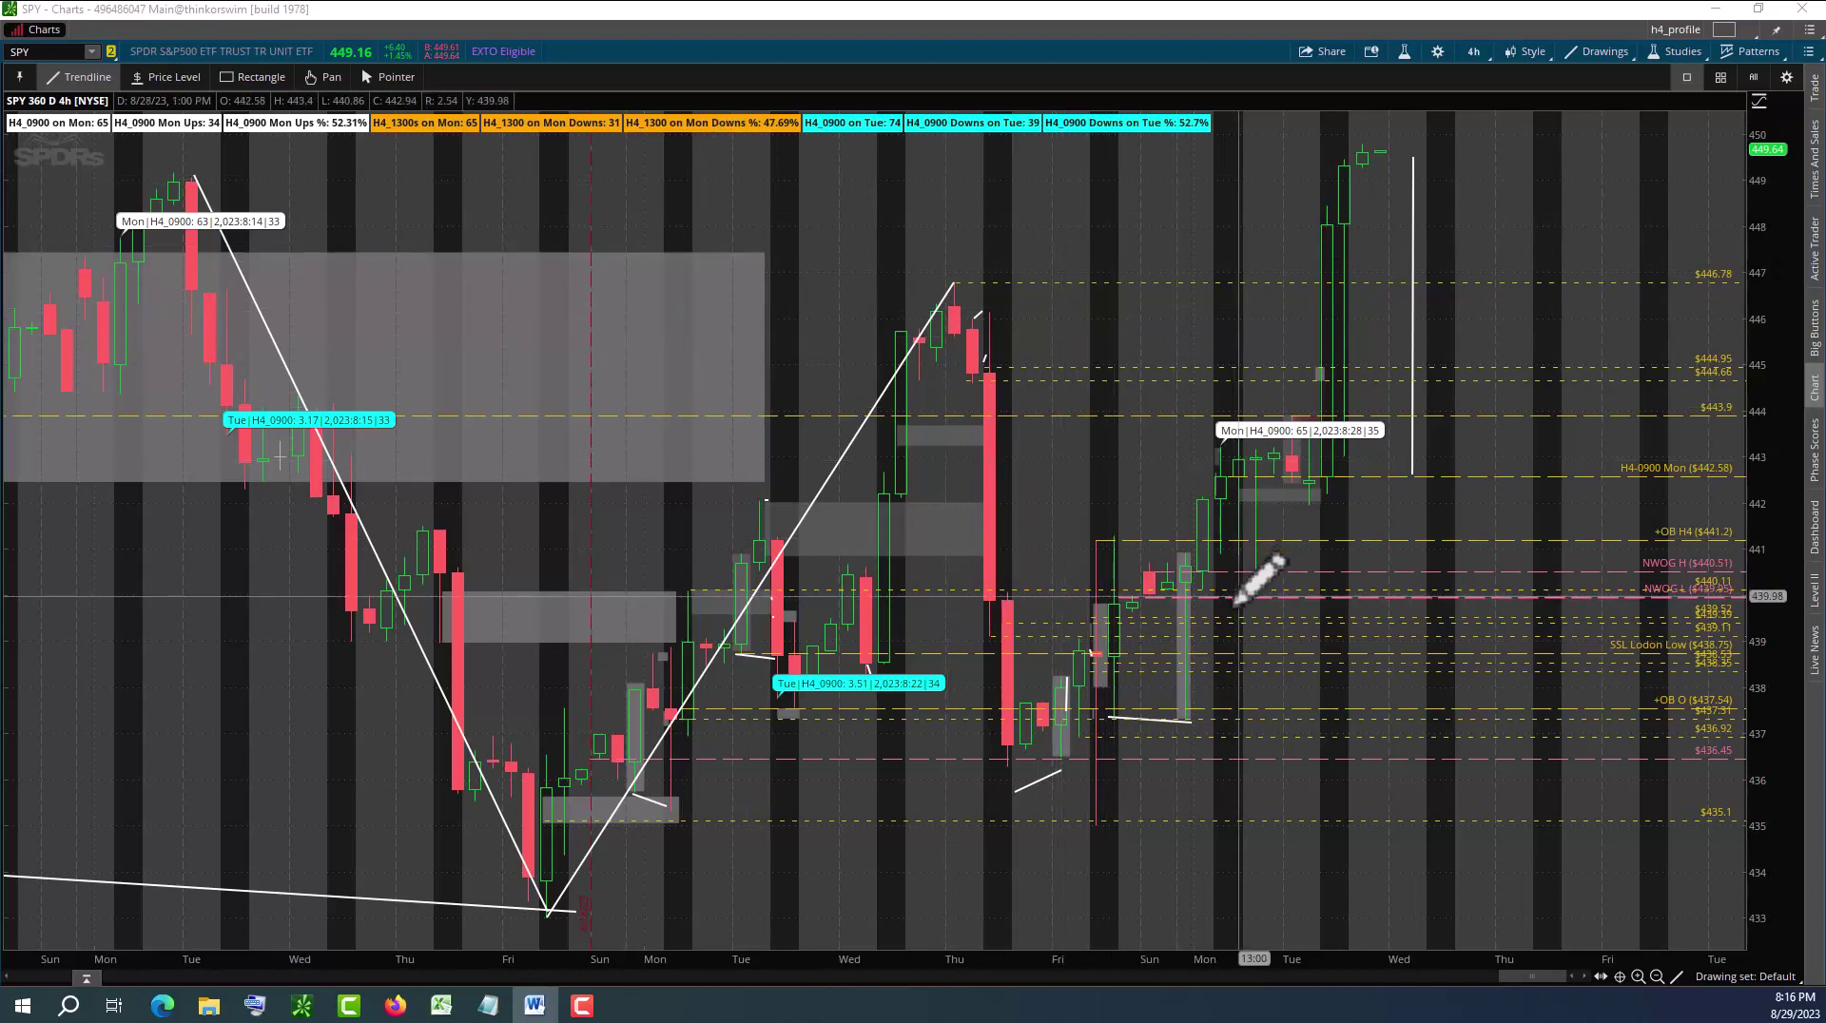
scroll(1237, 598, "up", 4)
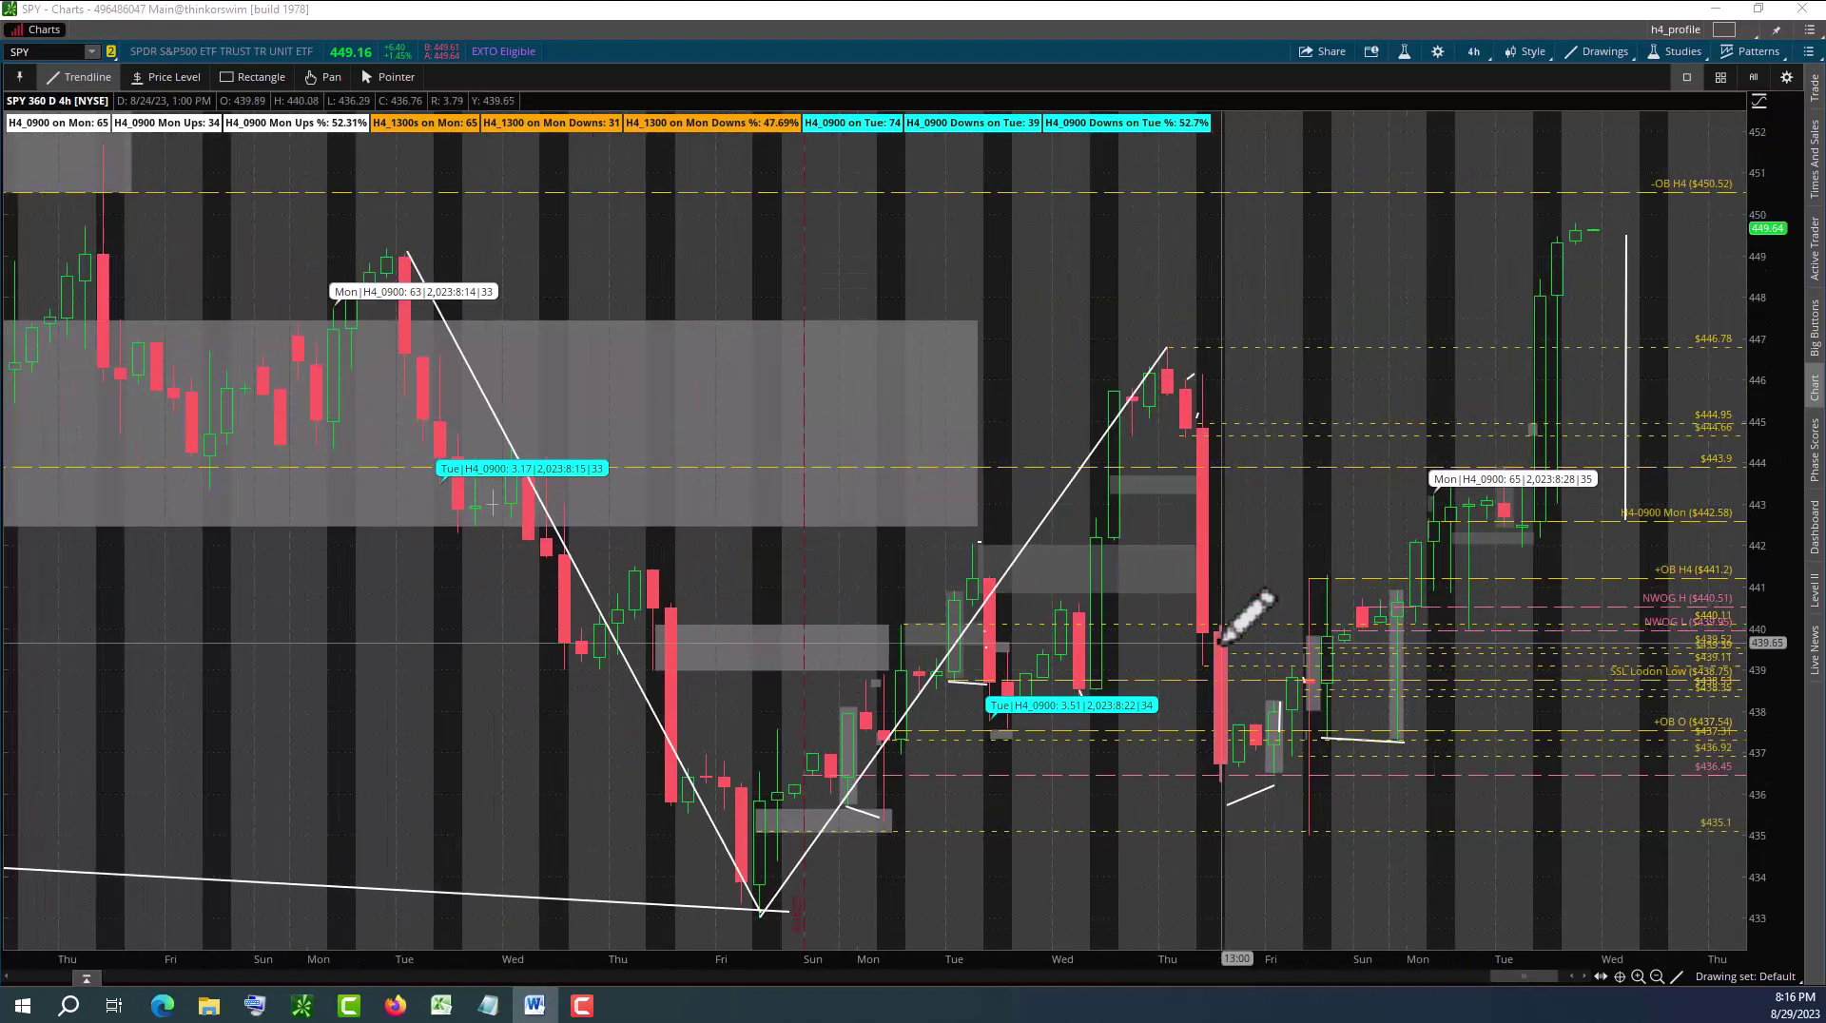
scroll(1222, 643, "up", 6)
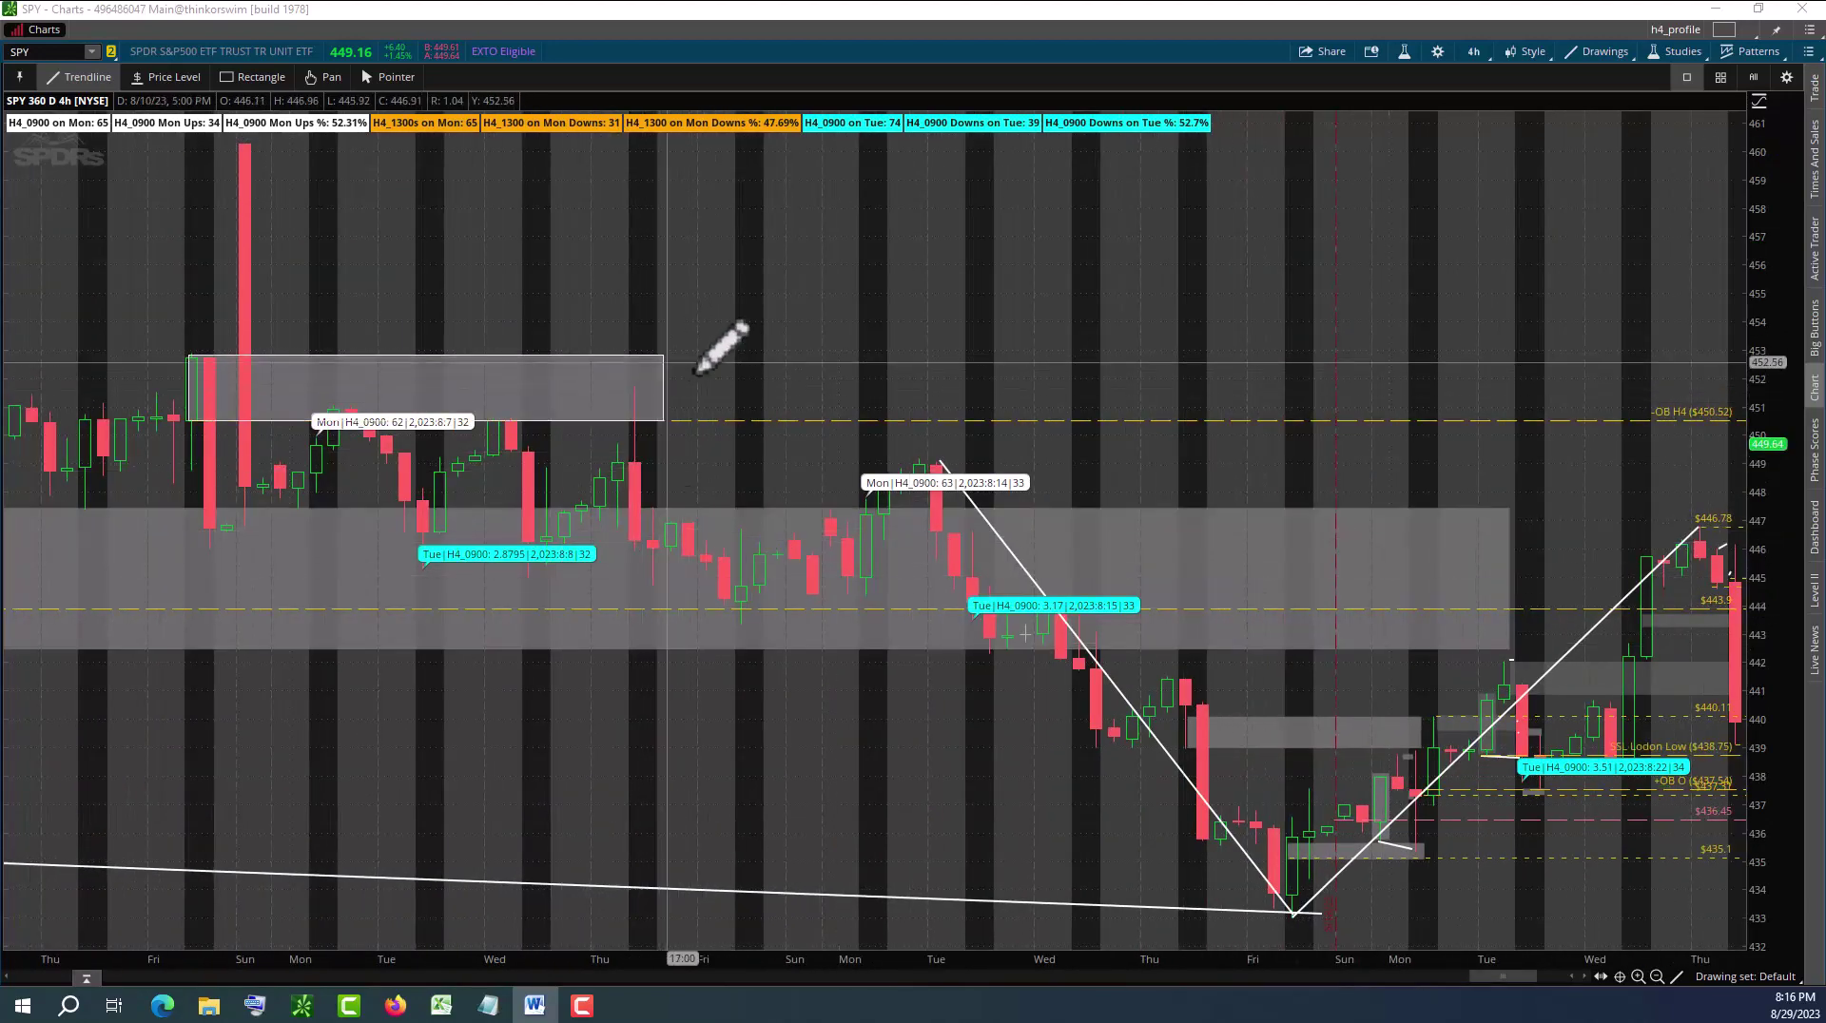
scroll(780, 561, "down", 2)
scroll(802, 532, "up", 5)
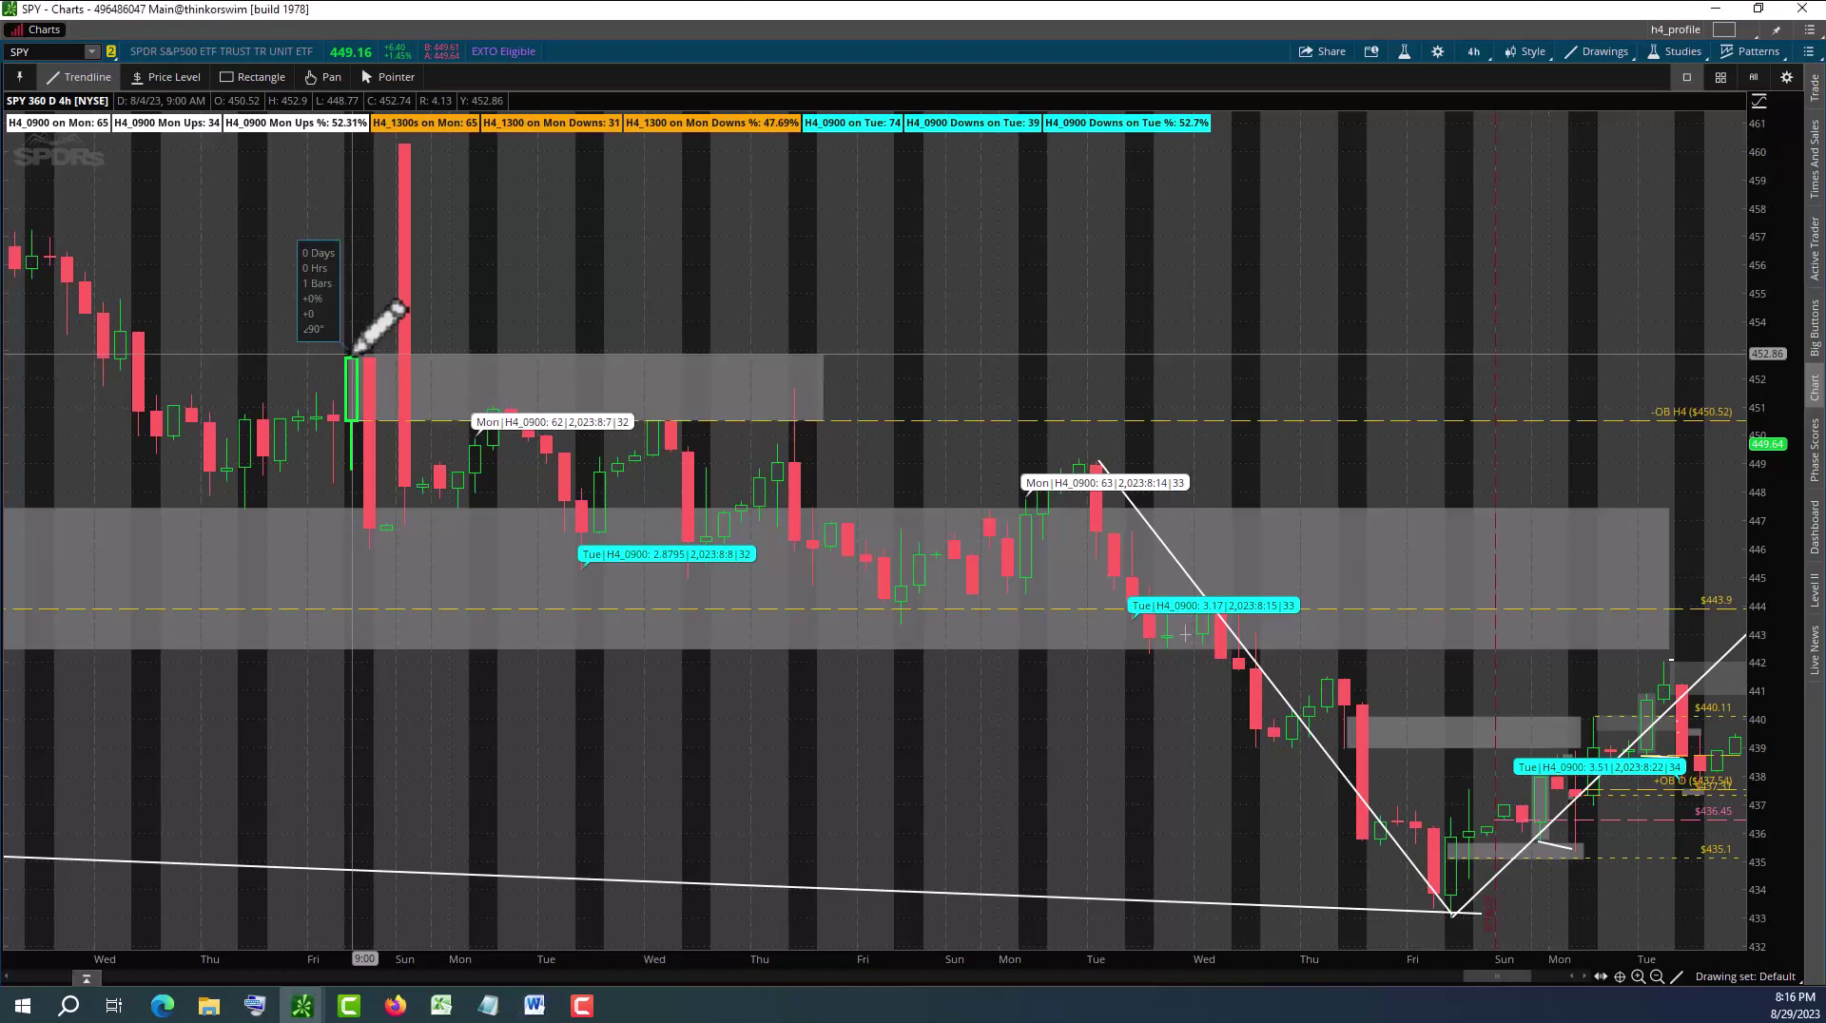
double_click(353, 355)
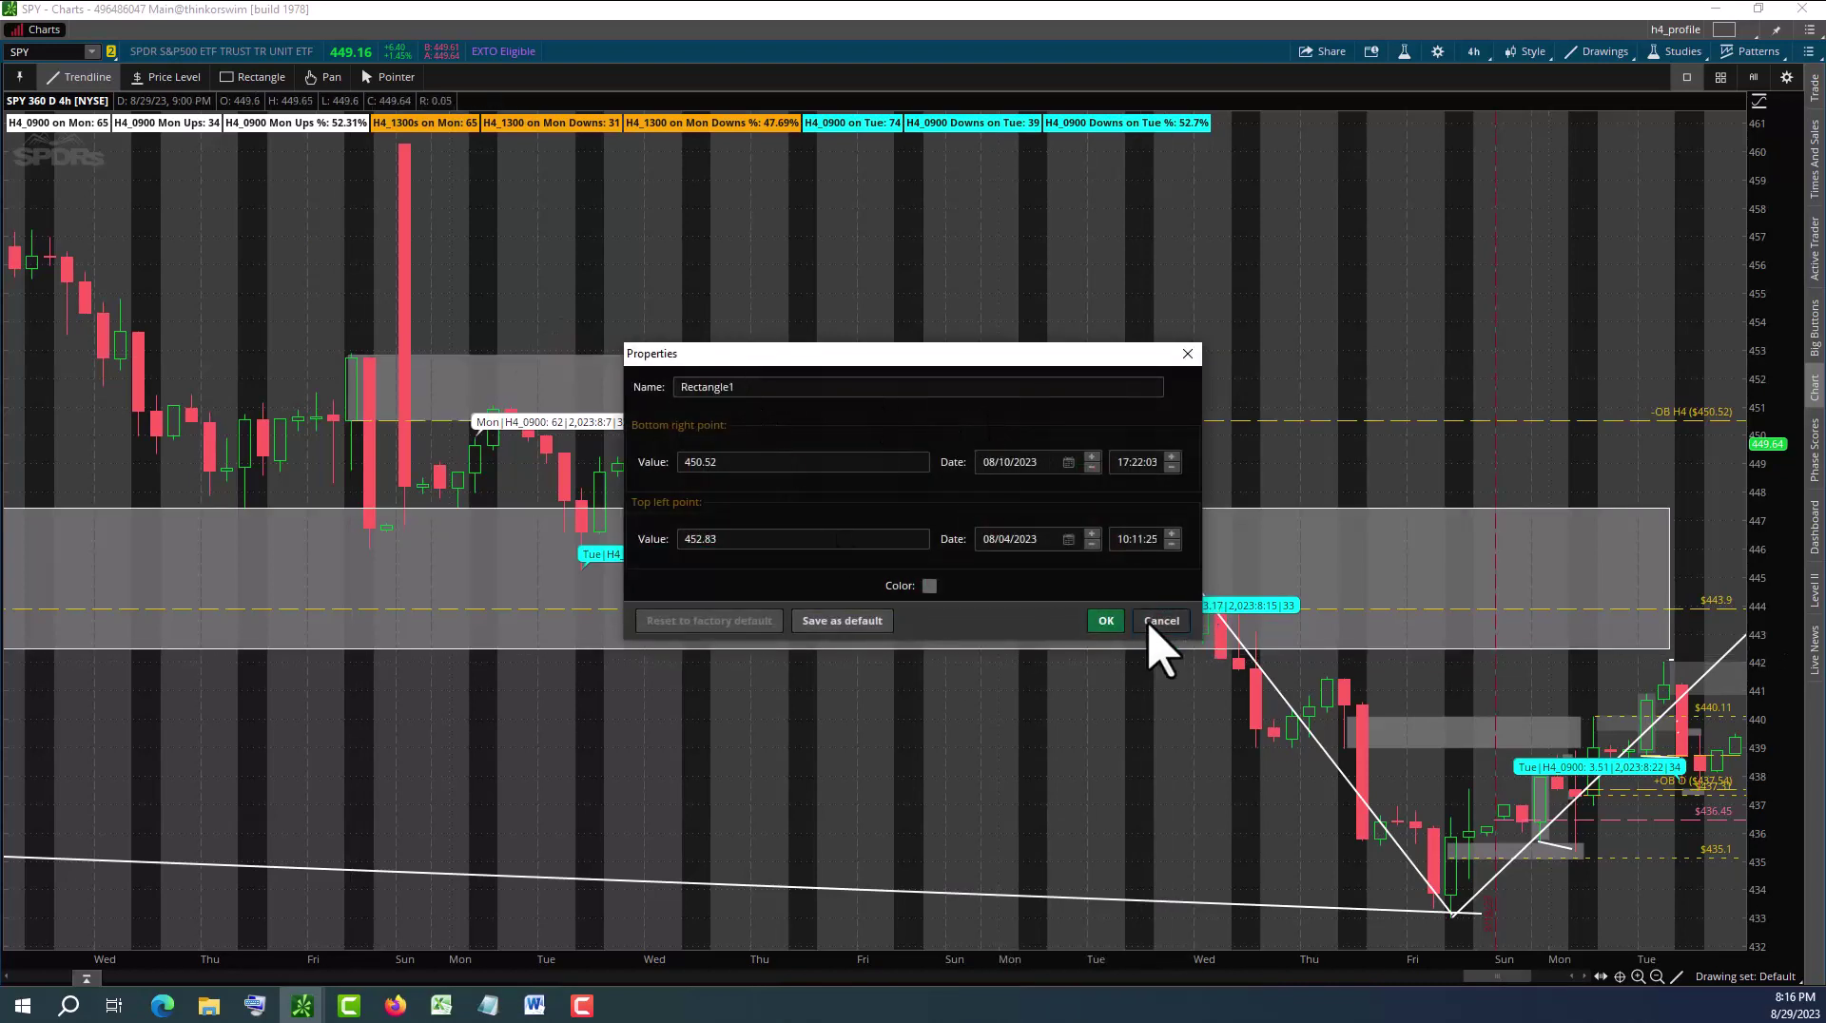
left_click(1156, 620)
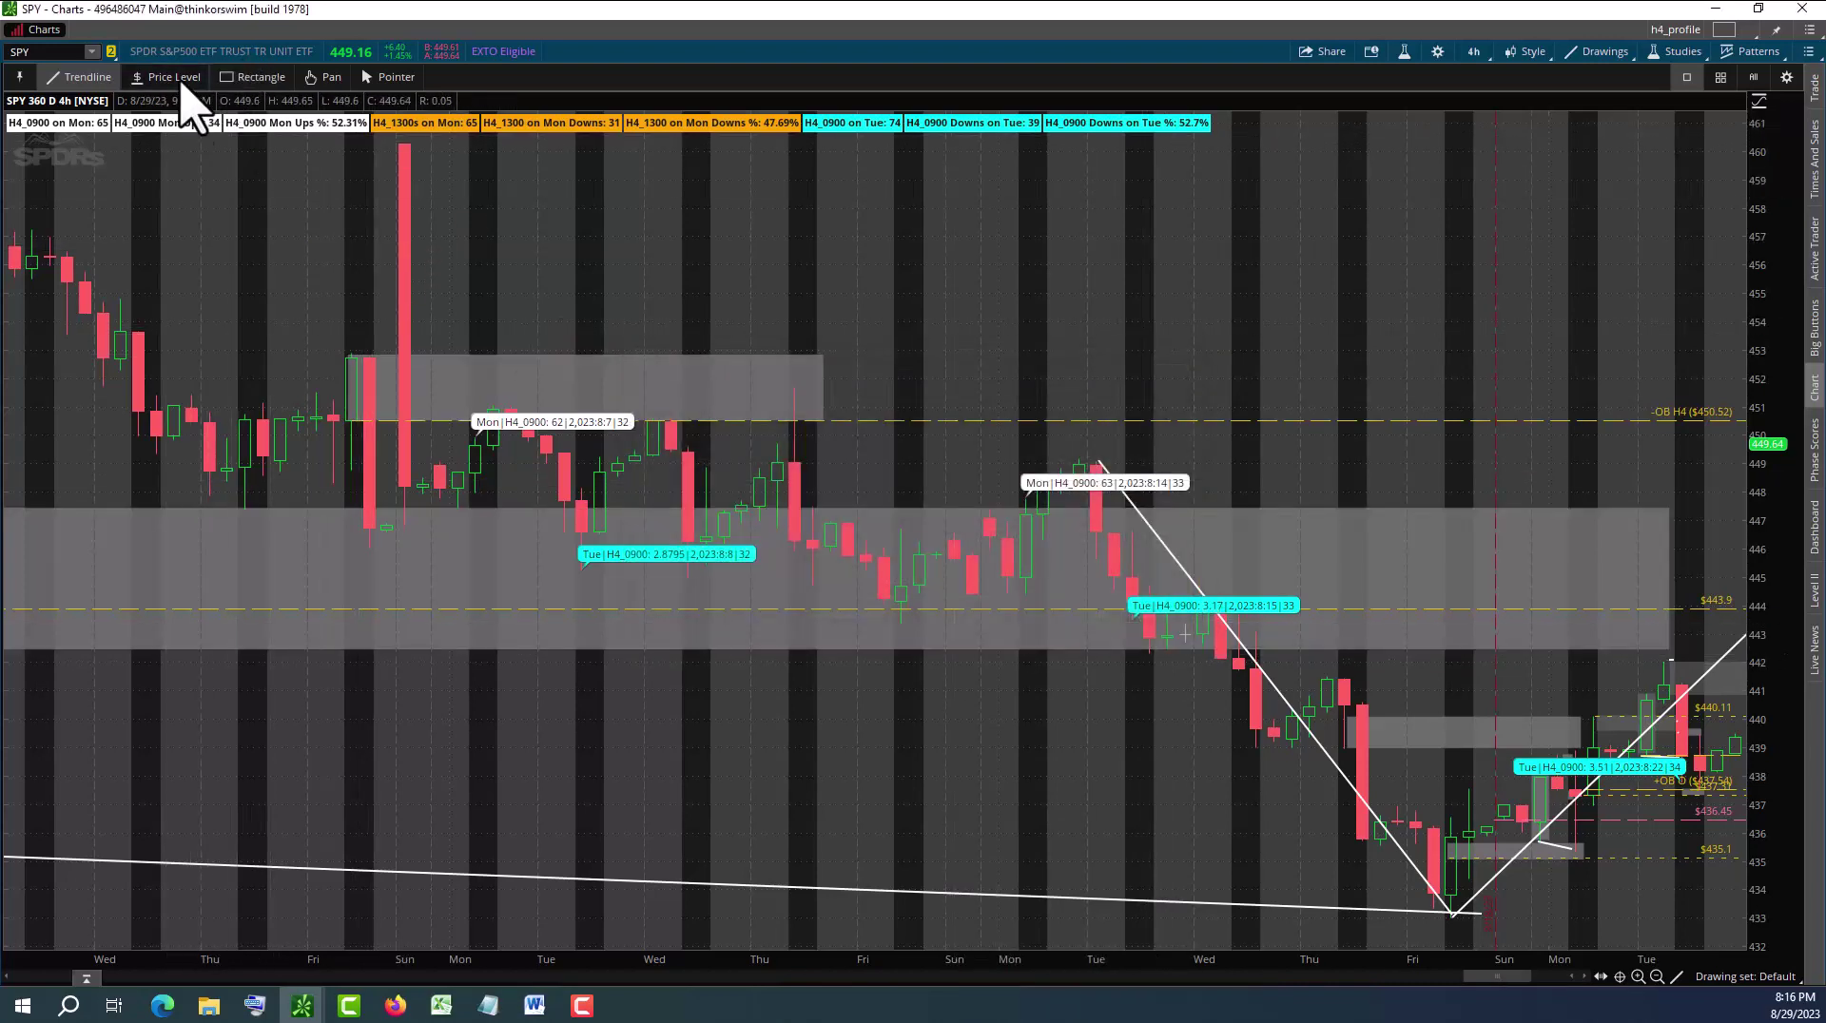
Draw a price level at about $452.9 along the upper edge of the rectangle starting on August 4
left_click(179, 77)
left_click(356, 353)
scroll(1371, 484, "down", 10)
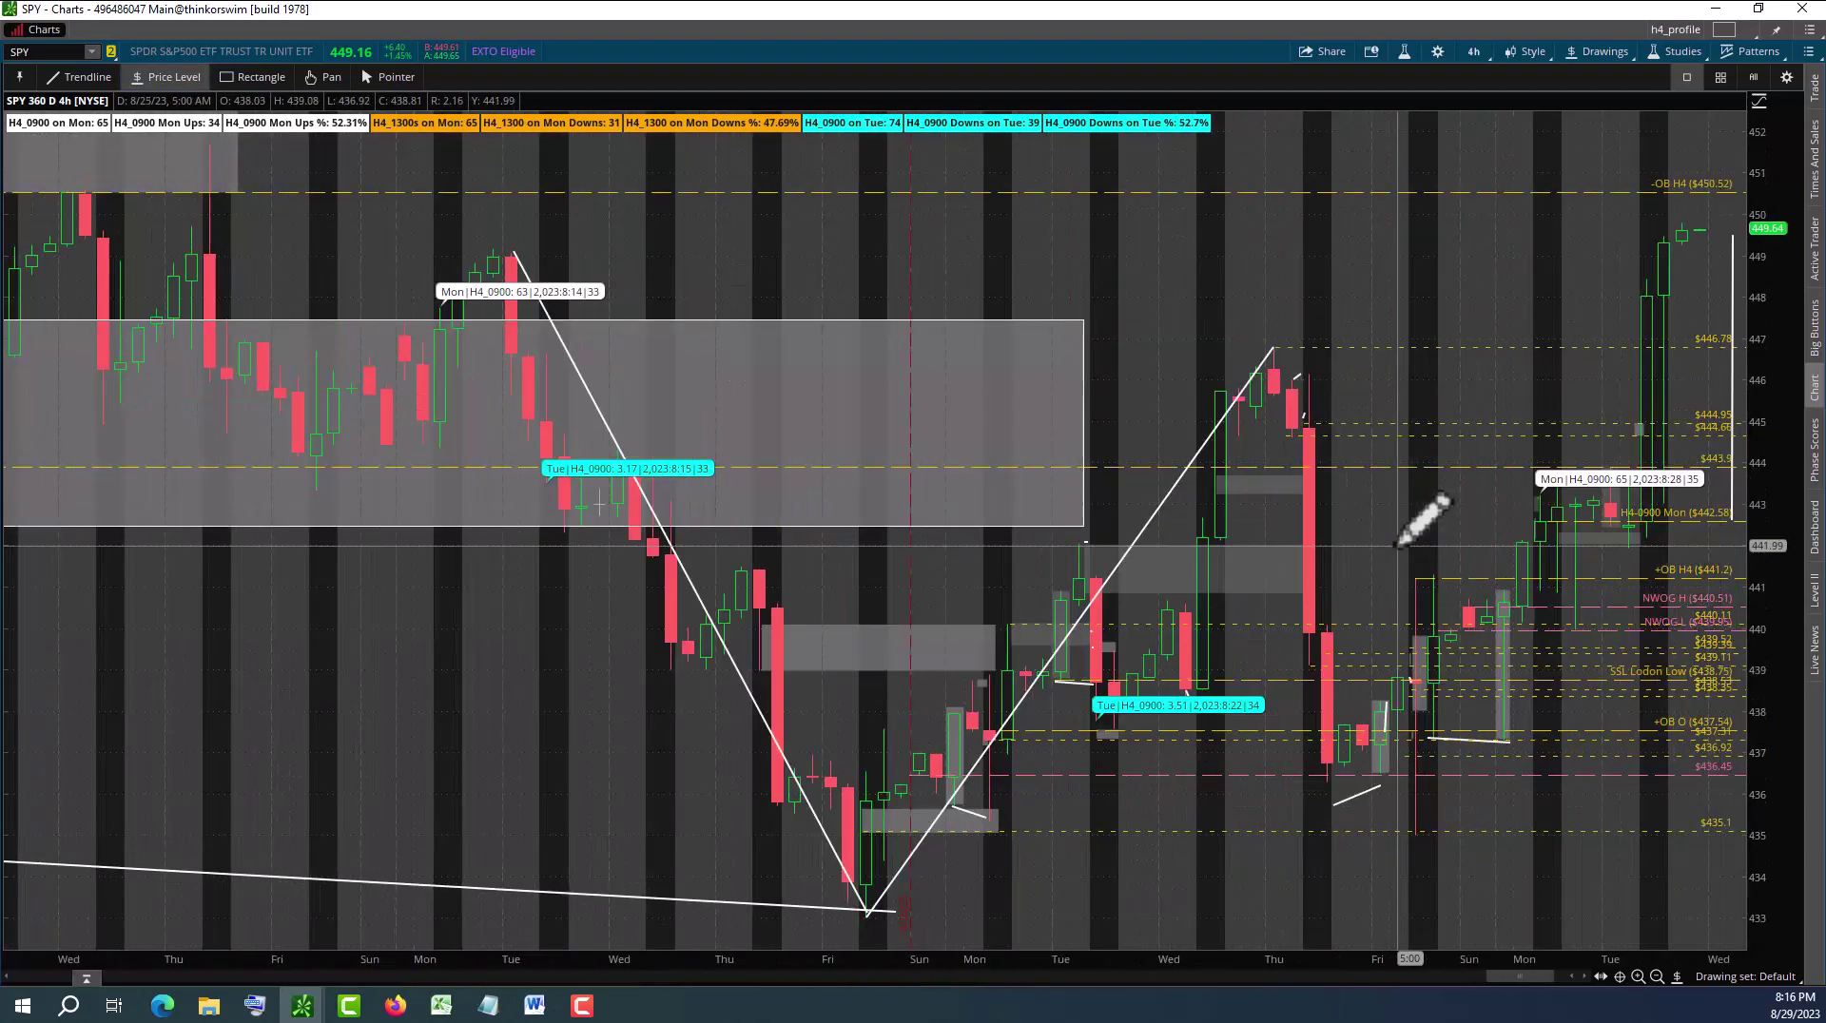
scroll(1398, 544, "down", 4)
scroll(1396, 544, "down", 2)
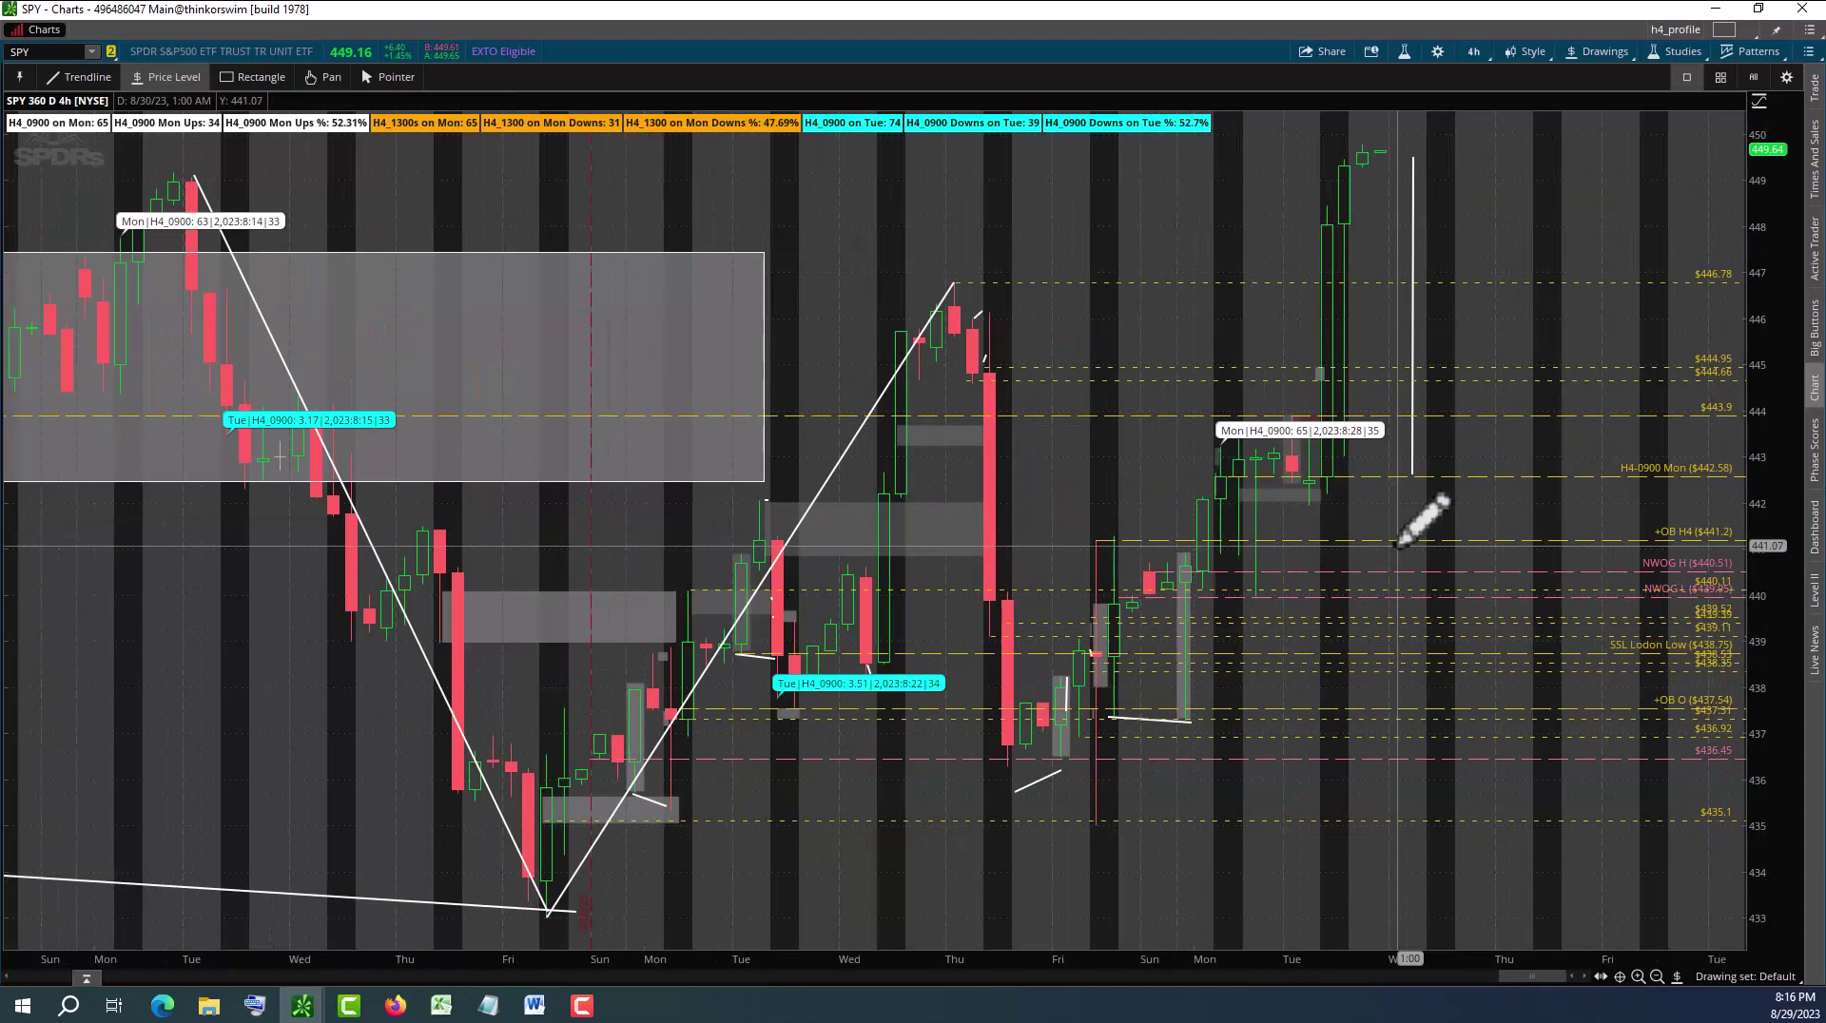
scroll(1396, 544, "up", 3)
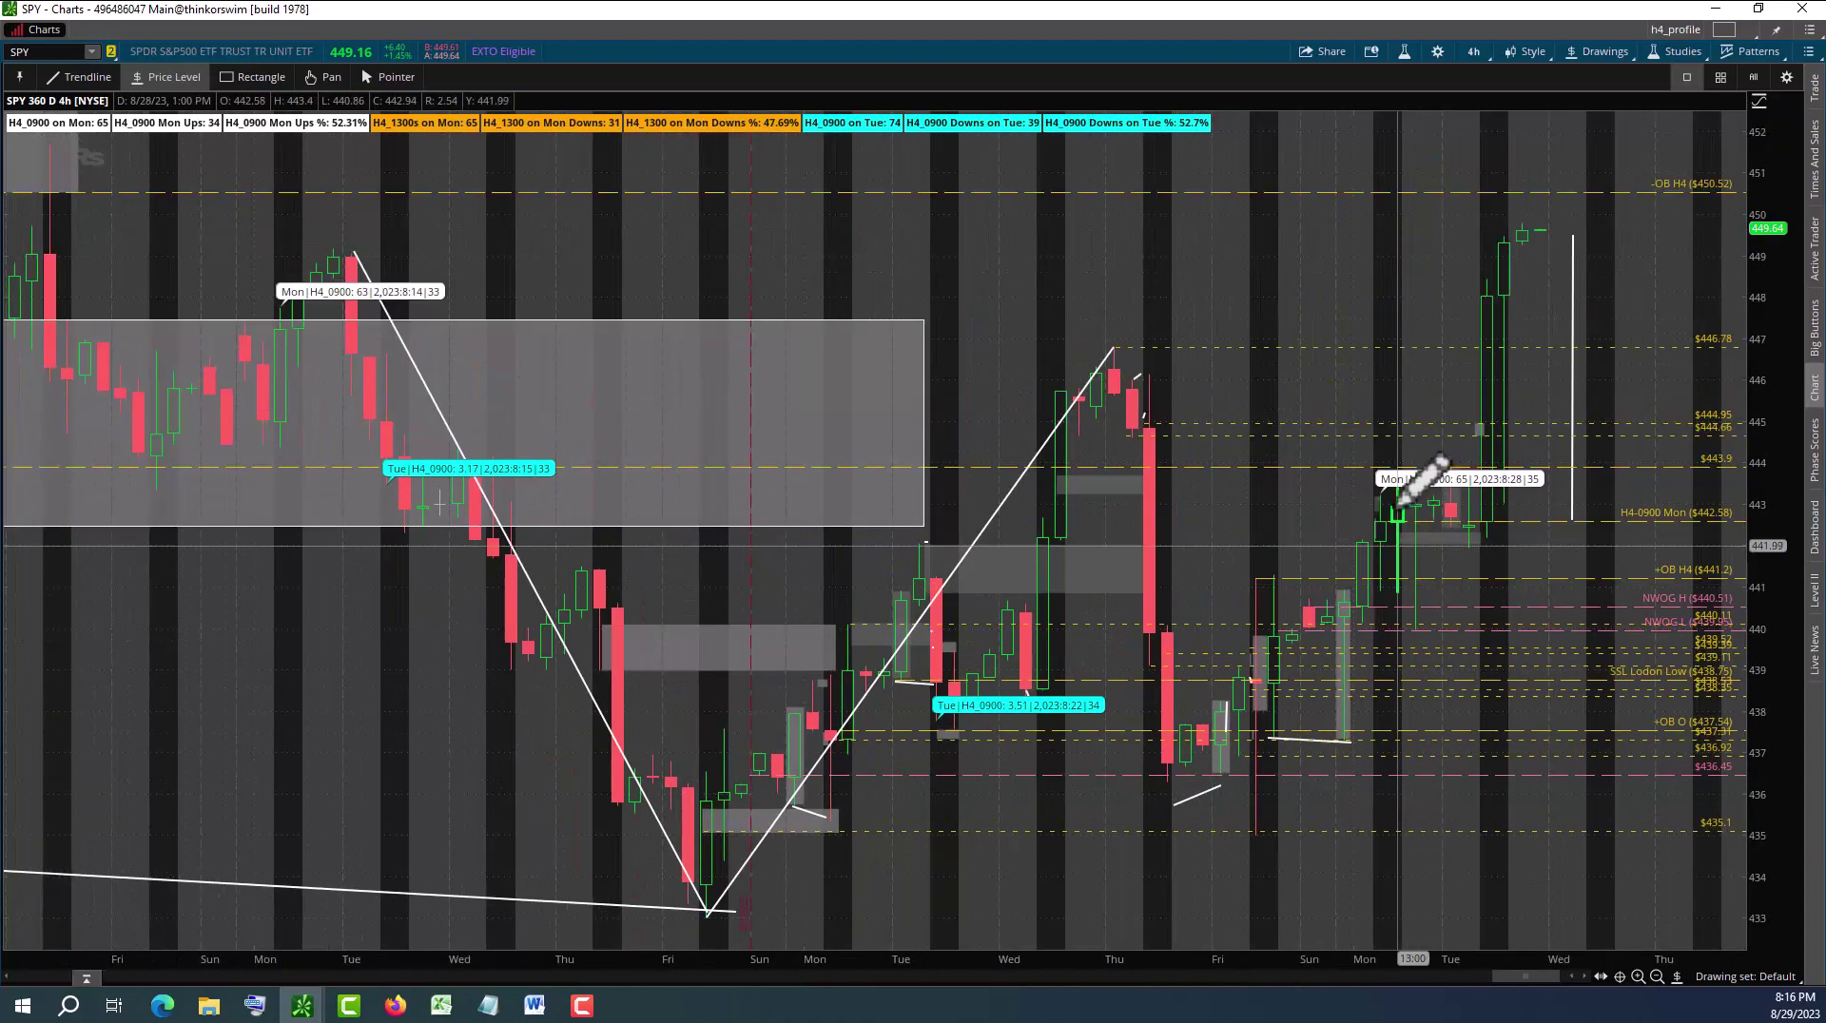
scroll(1396, 507, "up", 9)
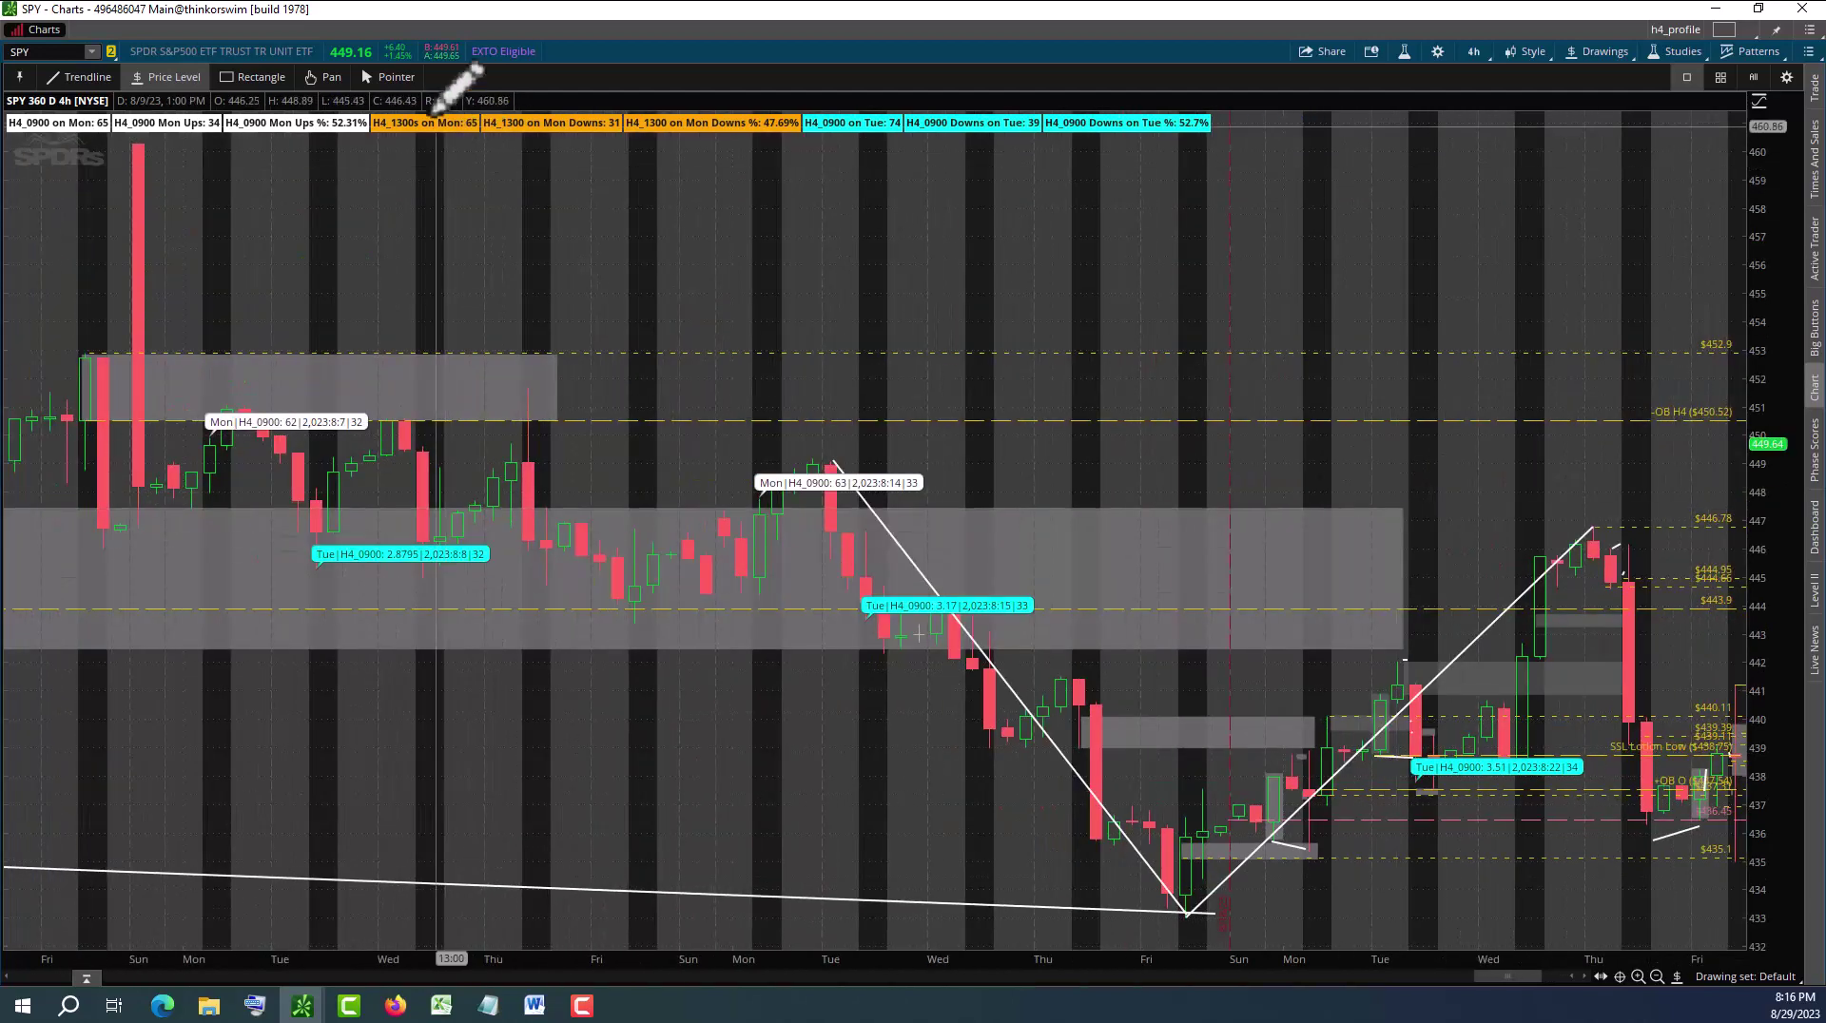
Give the 452.9 price level a long-dashed line style and show its name on the right
left_click(392, 78)
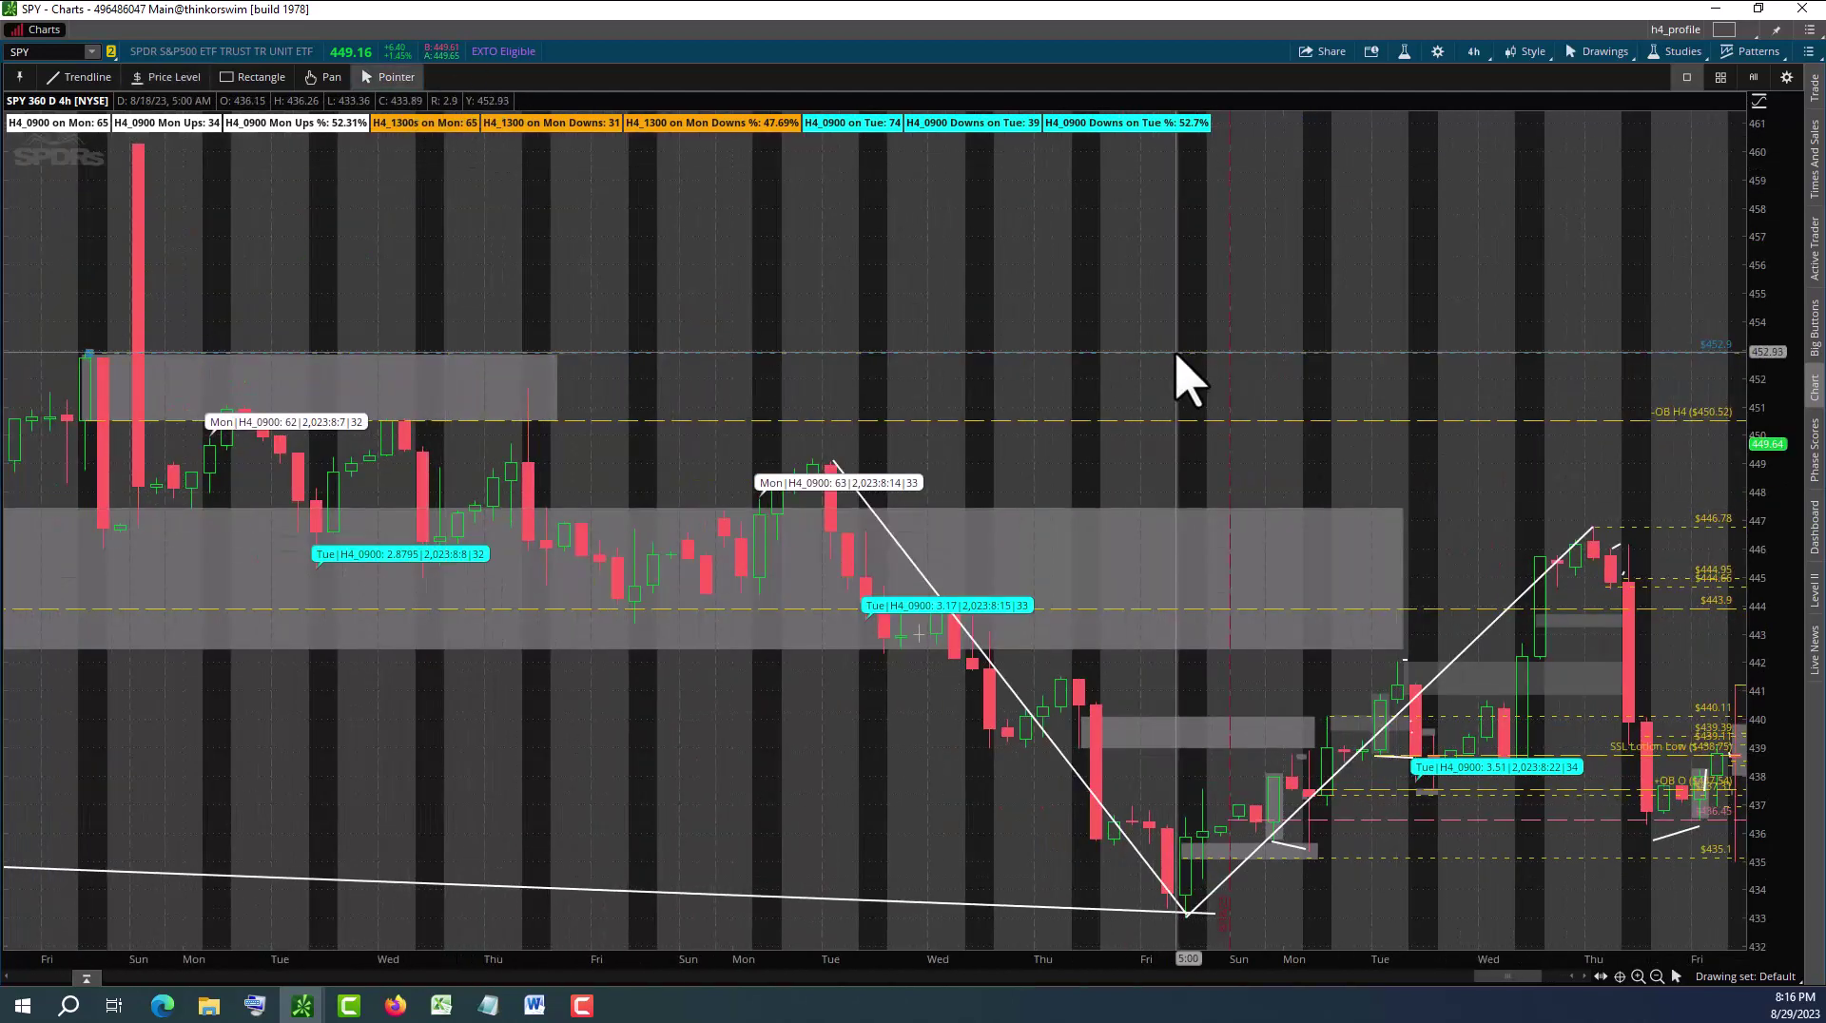
right_click(1180, 356)
left_click(1218, 373)
left_click(871, 643)
left_click(868, 709)
left_click(723, 470)
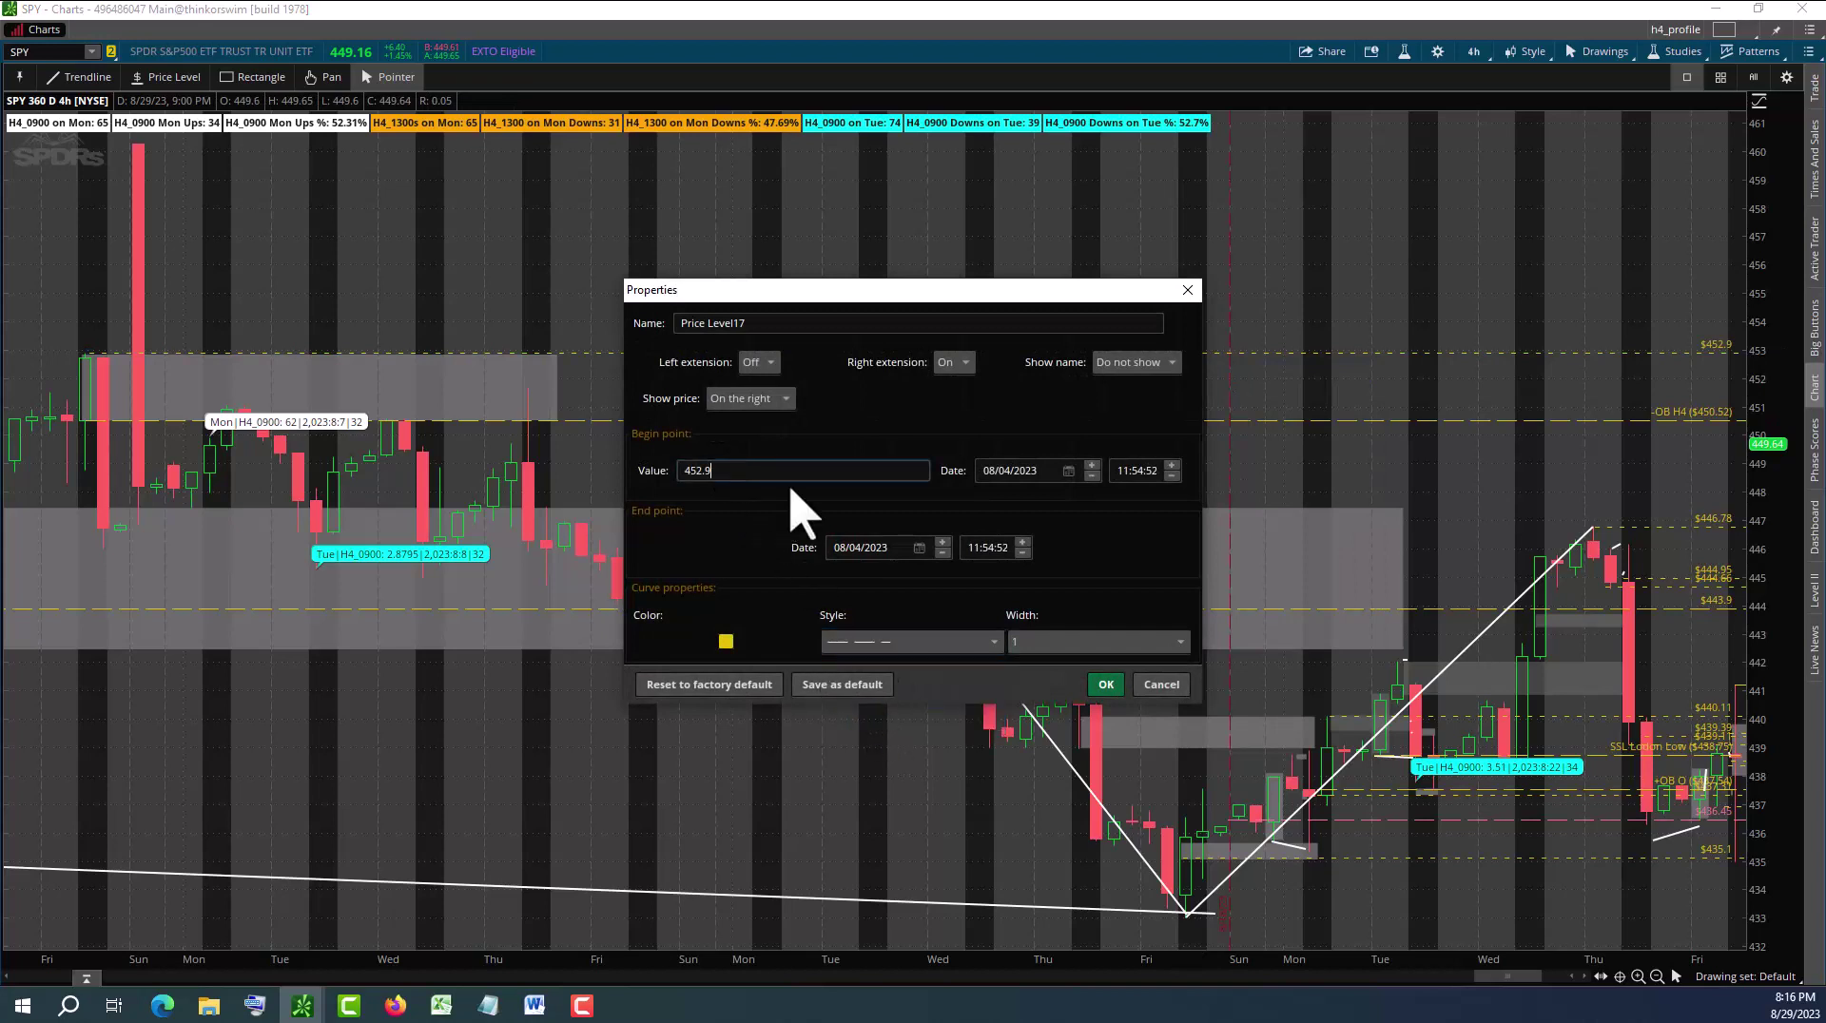
left_click(1132, 363)
left_click(1132, 437)
Name the 452.9 price level "-OB H4 High" and apply its properties
left_click(767, 326)
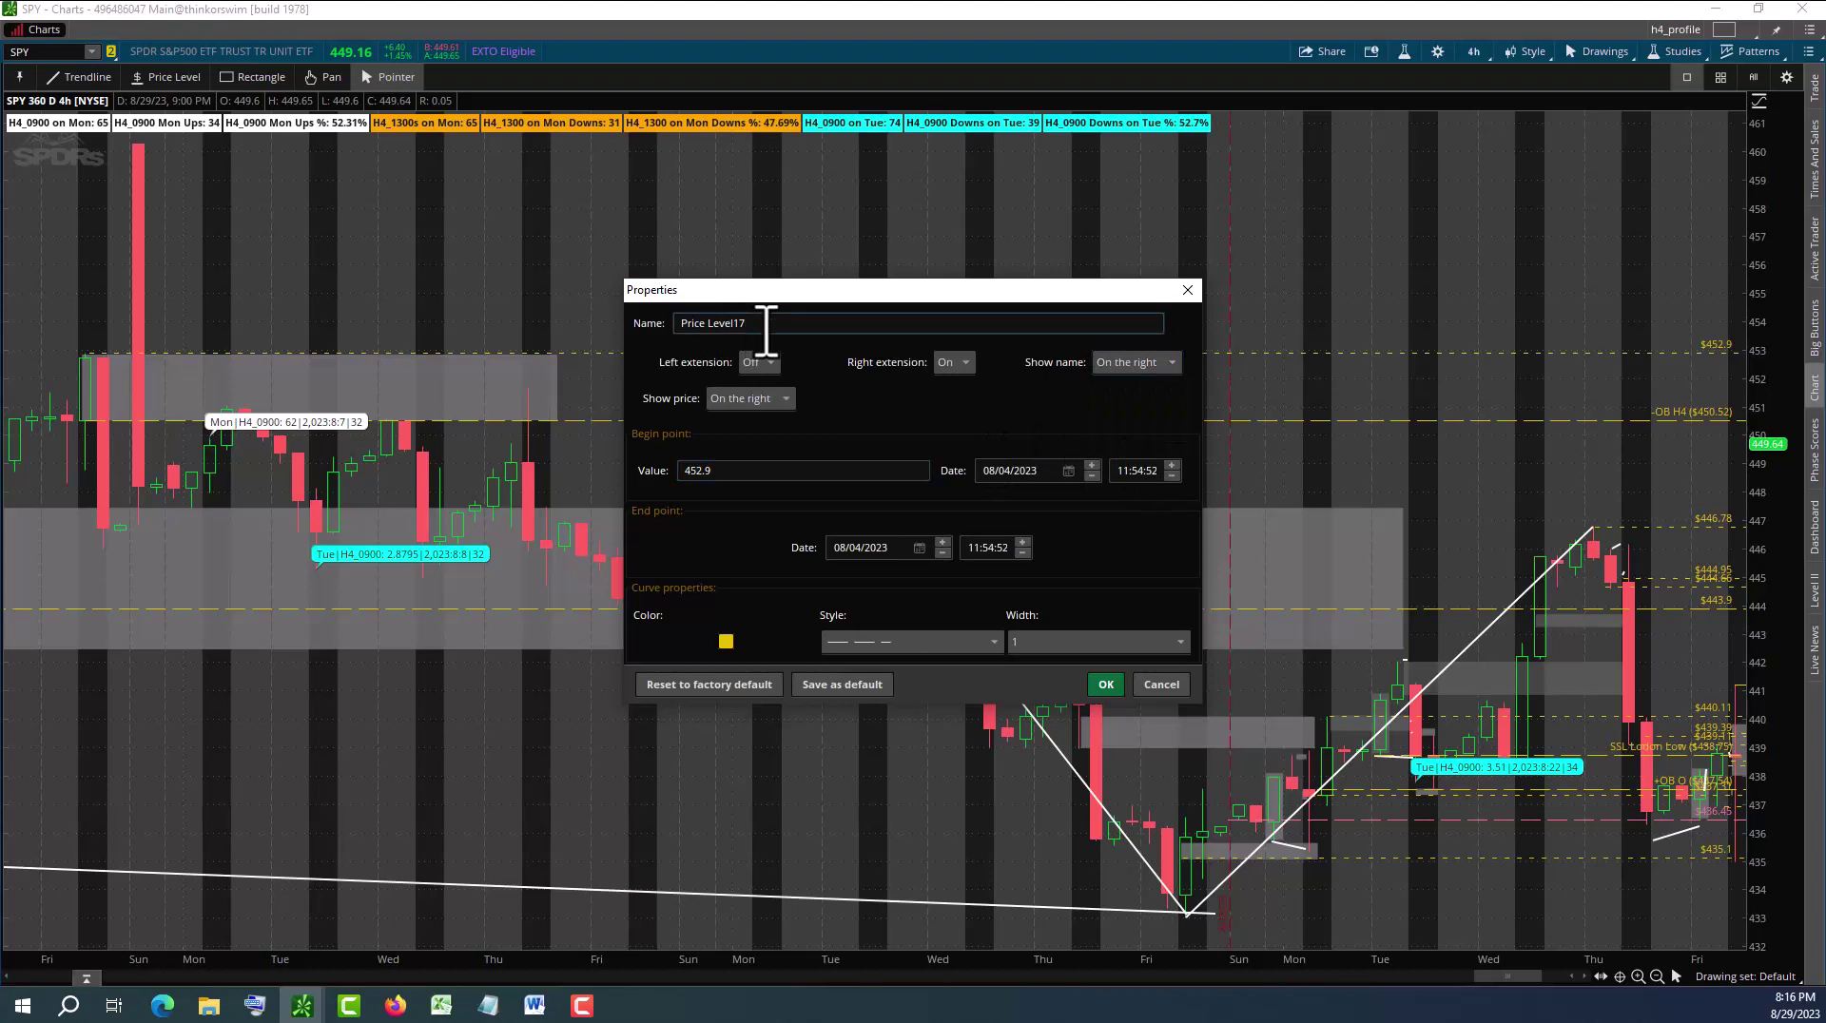
key("BackSpace")
key("BackSpace")
key("BackSpace")
key("BackSpace")
key("BackSpace")
key("BackSpace")
key("BackSpace")
key("BackSpace")
key("BackSpace")
key("BackSpace")
key("BackSpace")
key("BackSpace")
type("-OB H4 H")
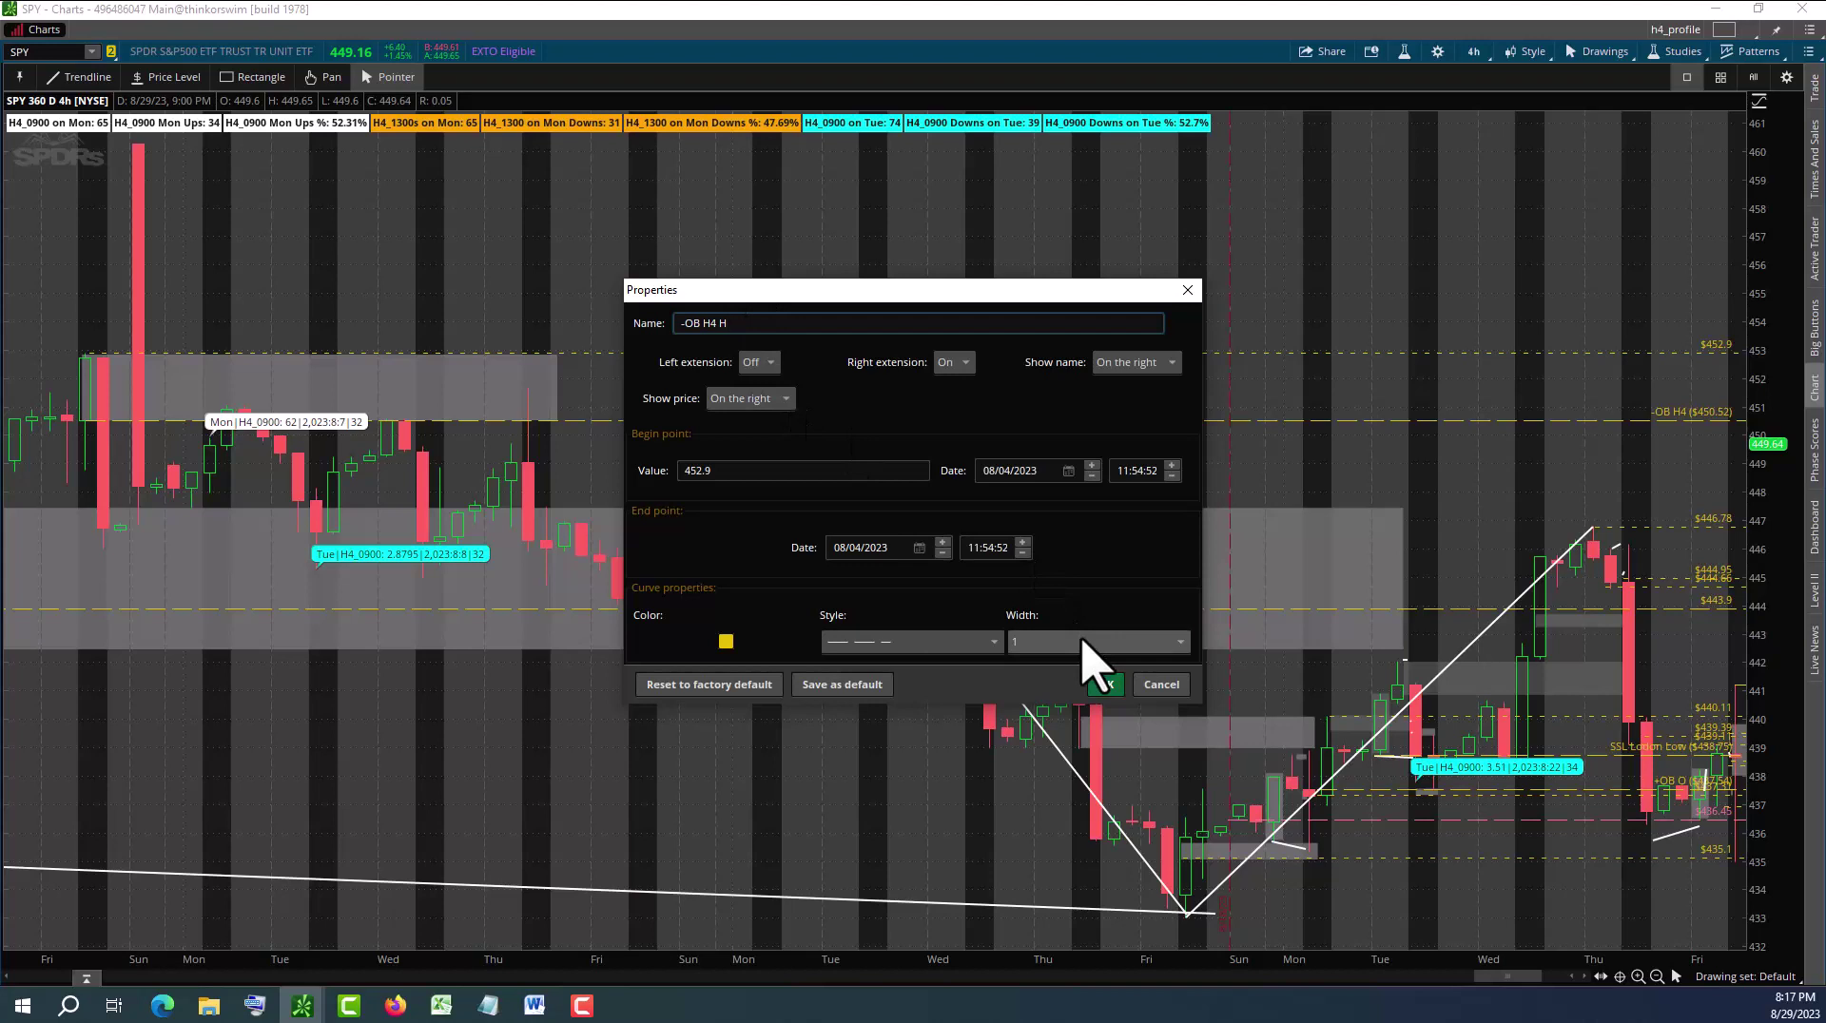
type("igh")
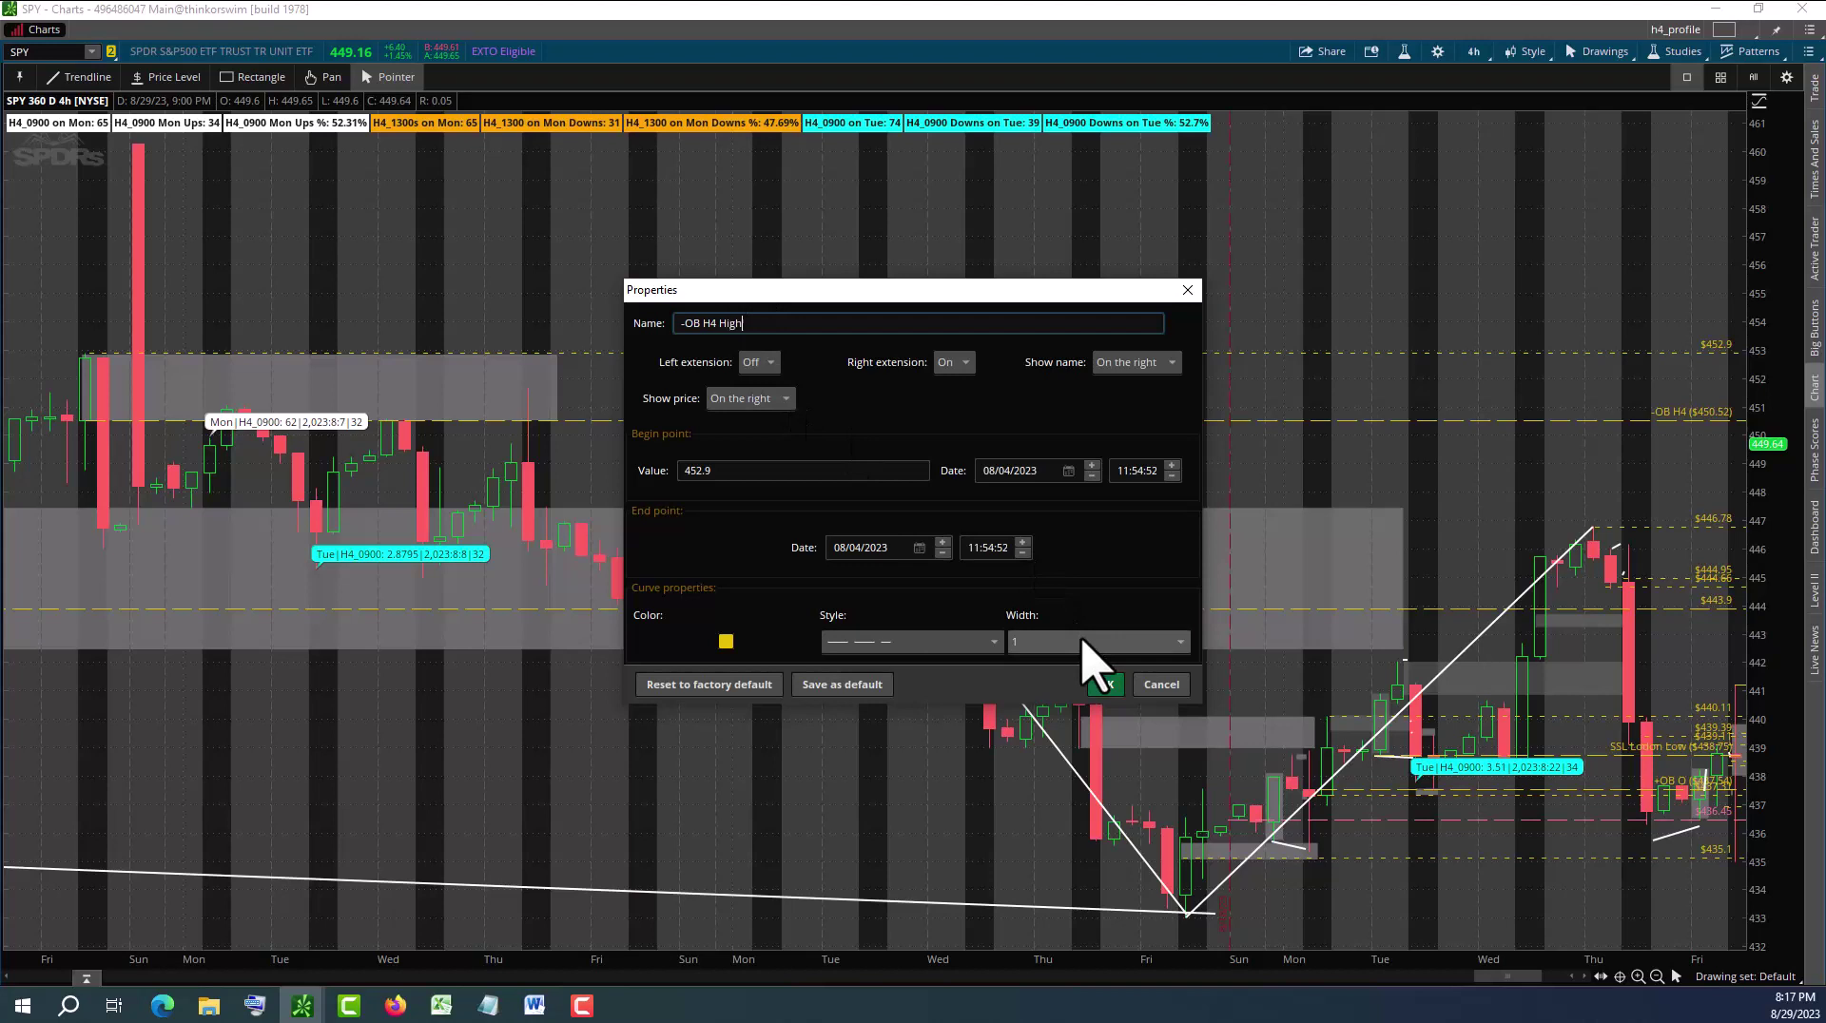
left_click(1107, 687)
Load the d1_profile layout and enlarge the daily chart to the candles from late March 2023 onward
scroll(1653, 489, "down", 10)
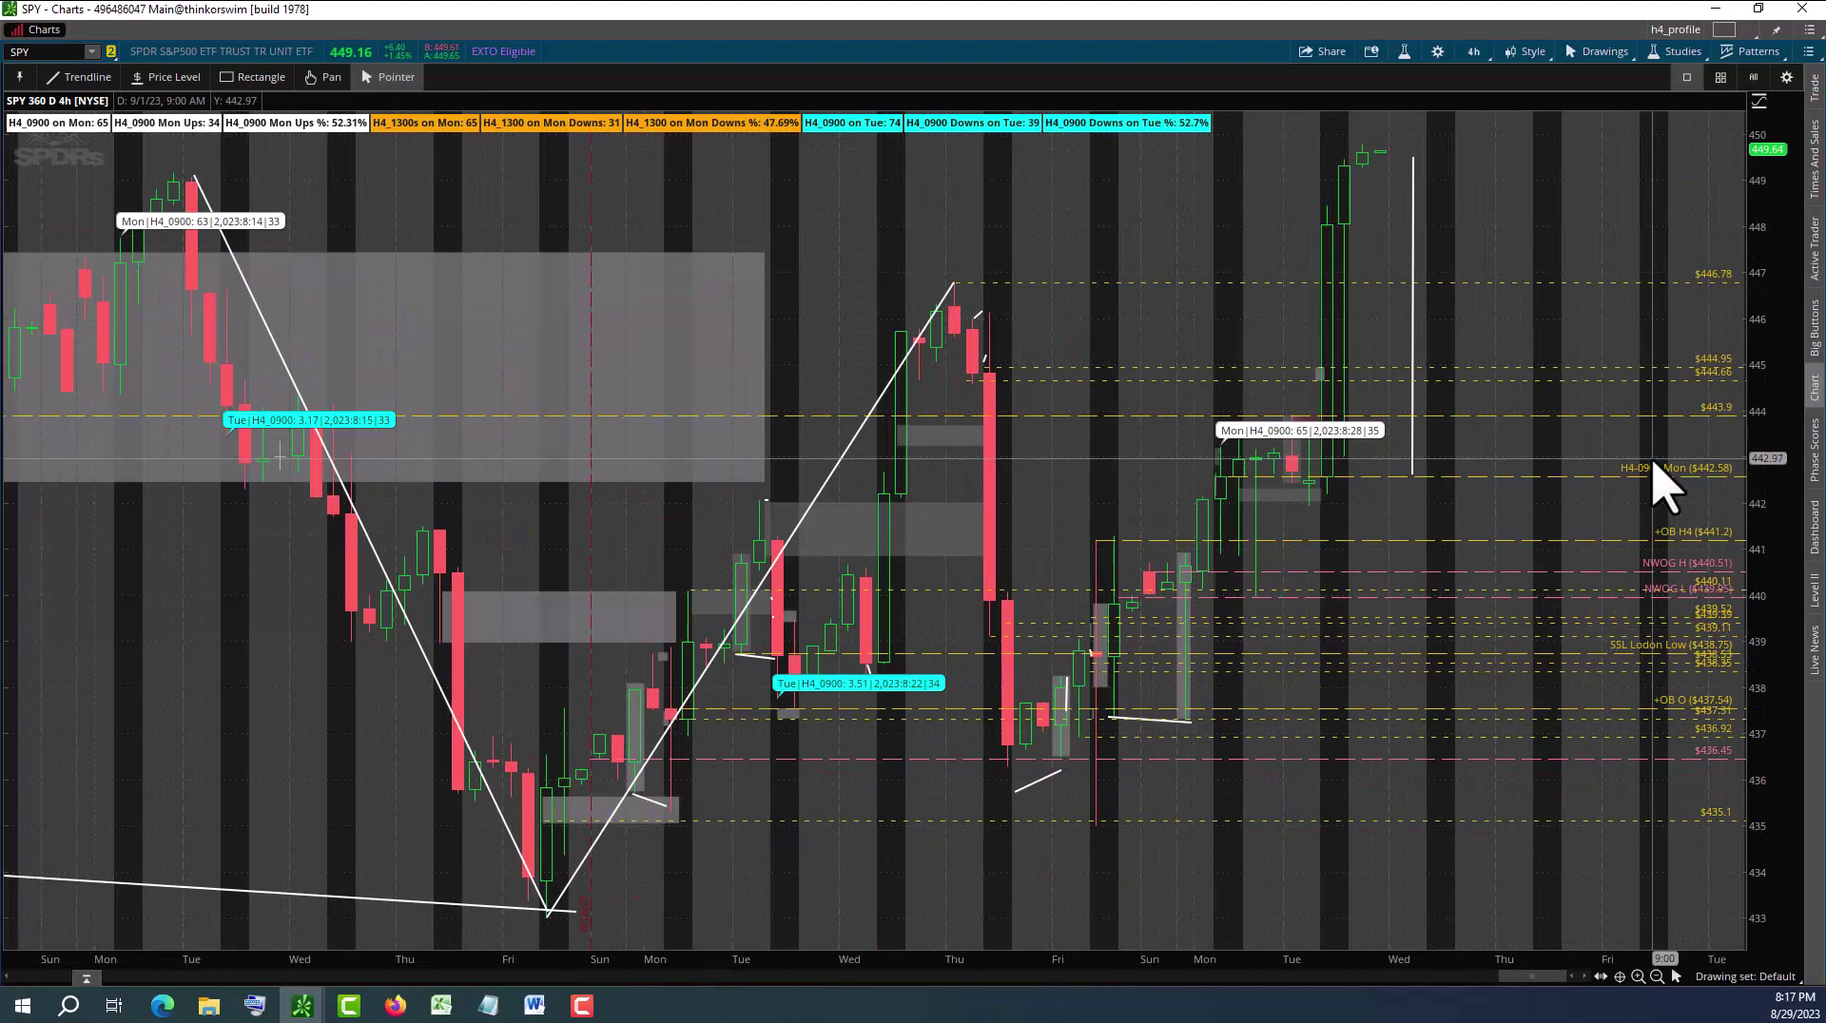
scroll(1653, 487, "up", 5)
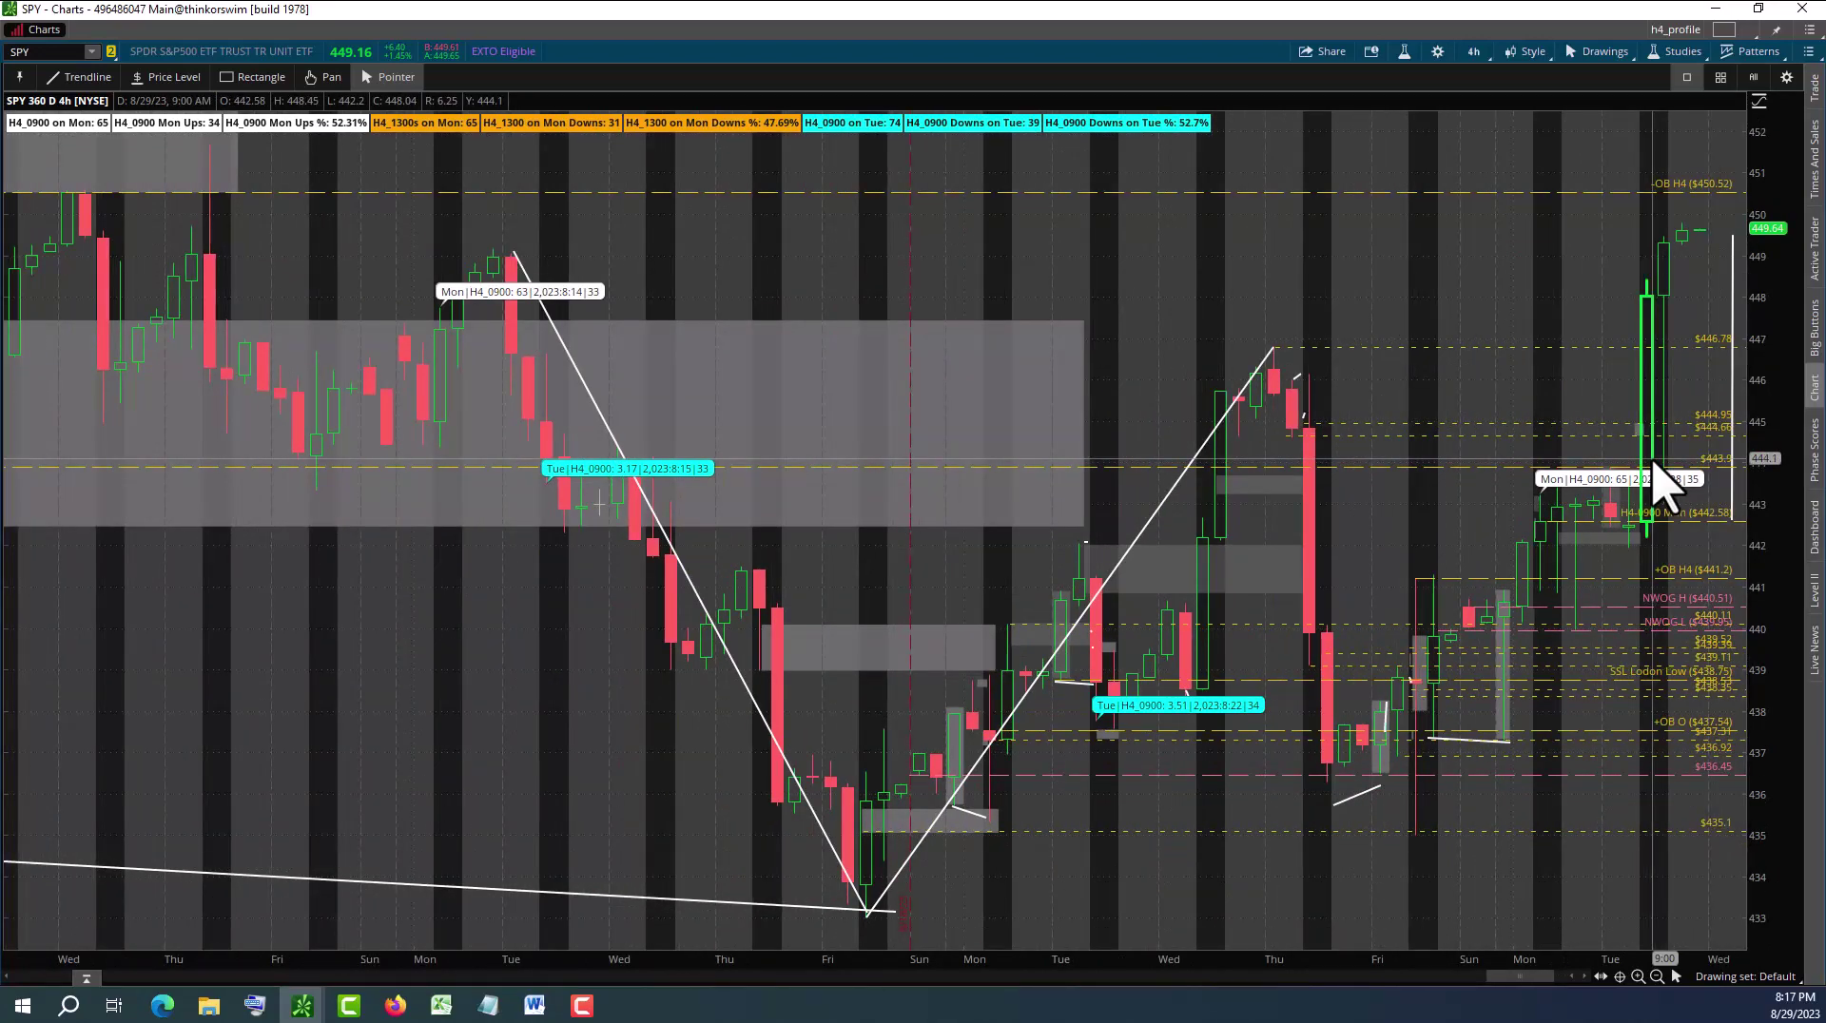
scroll(1653, 487, "down", 5)
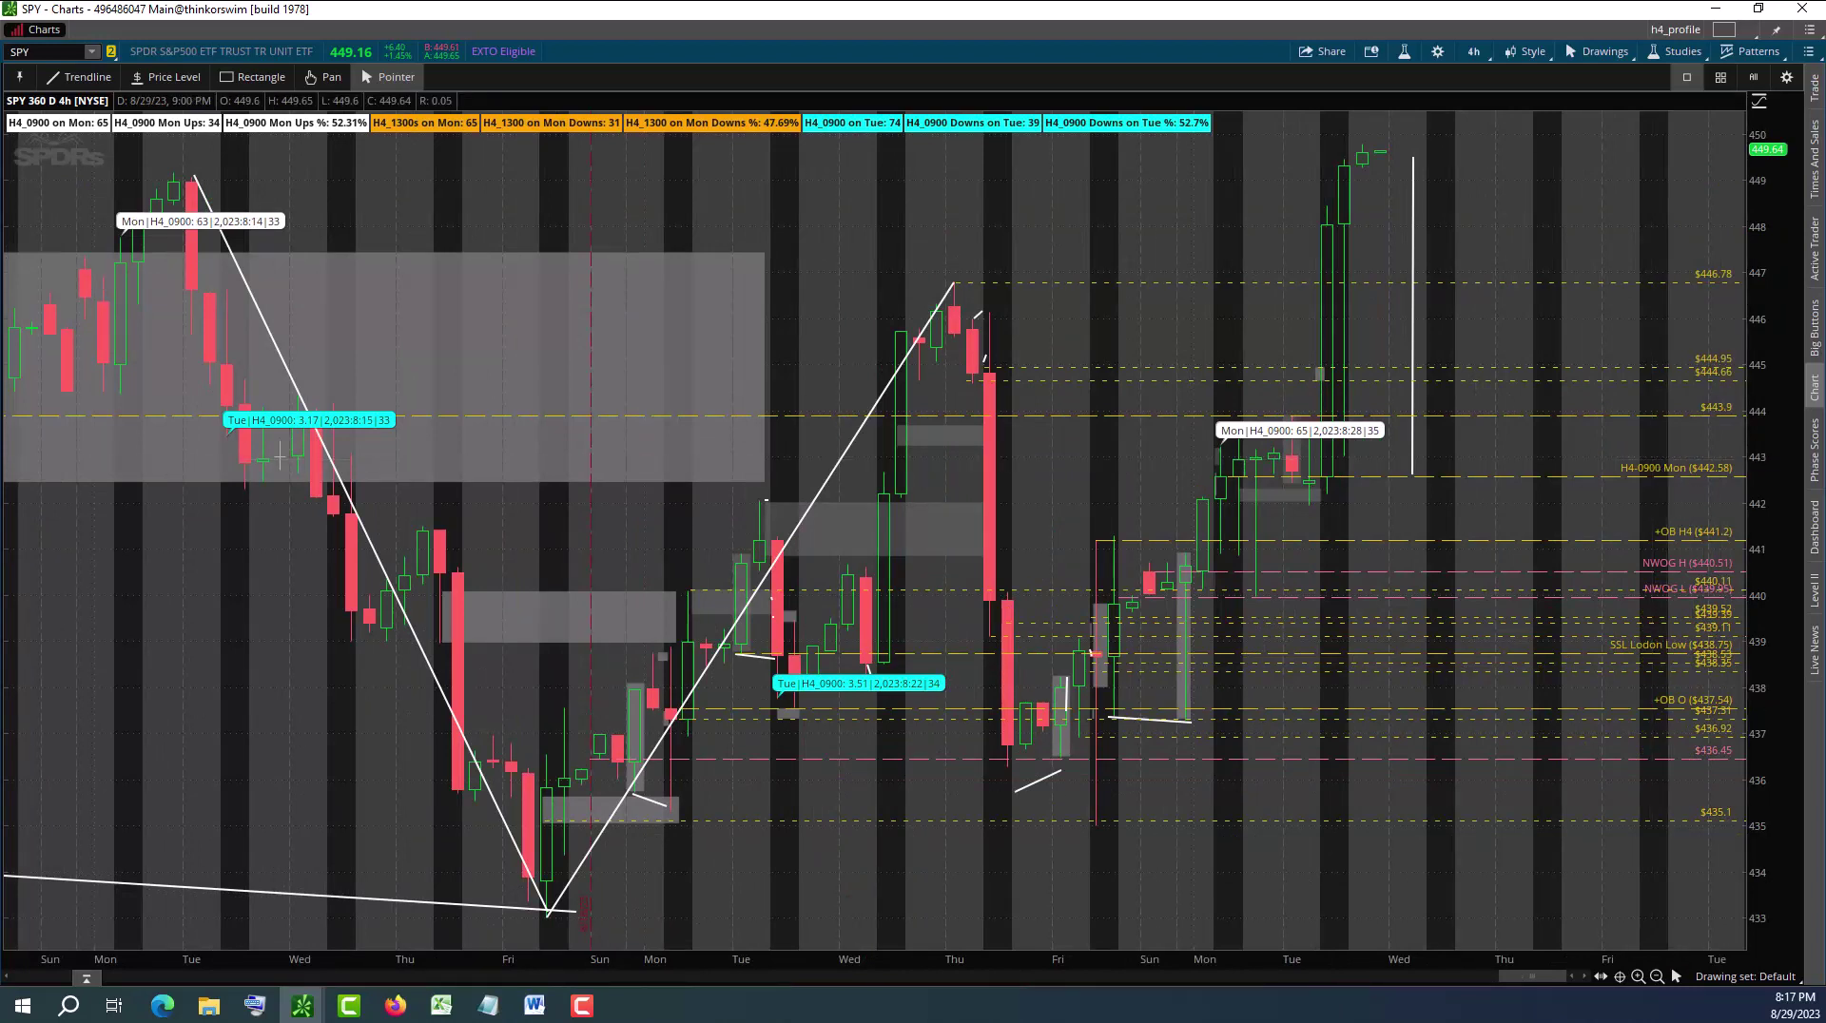
left_click(533, 1005)
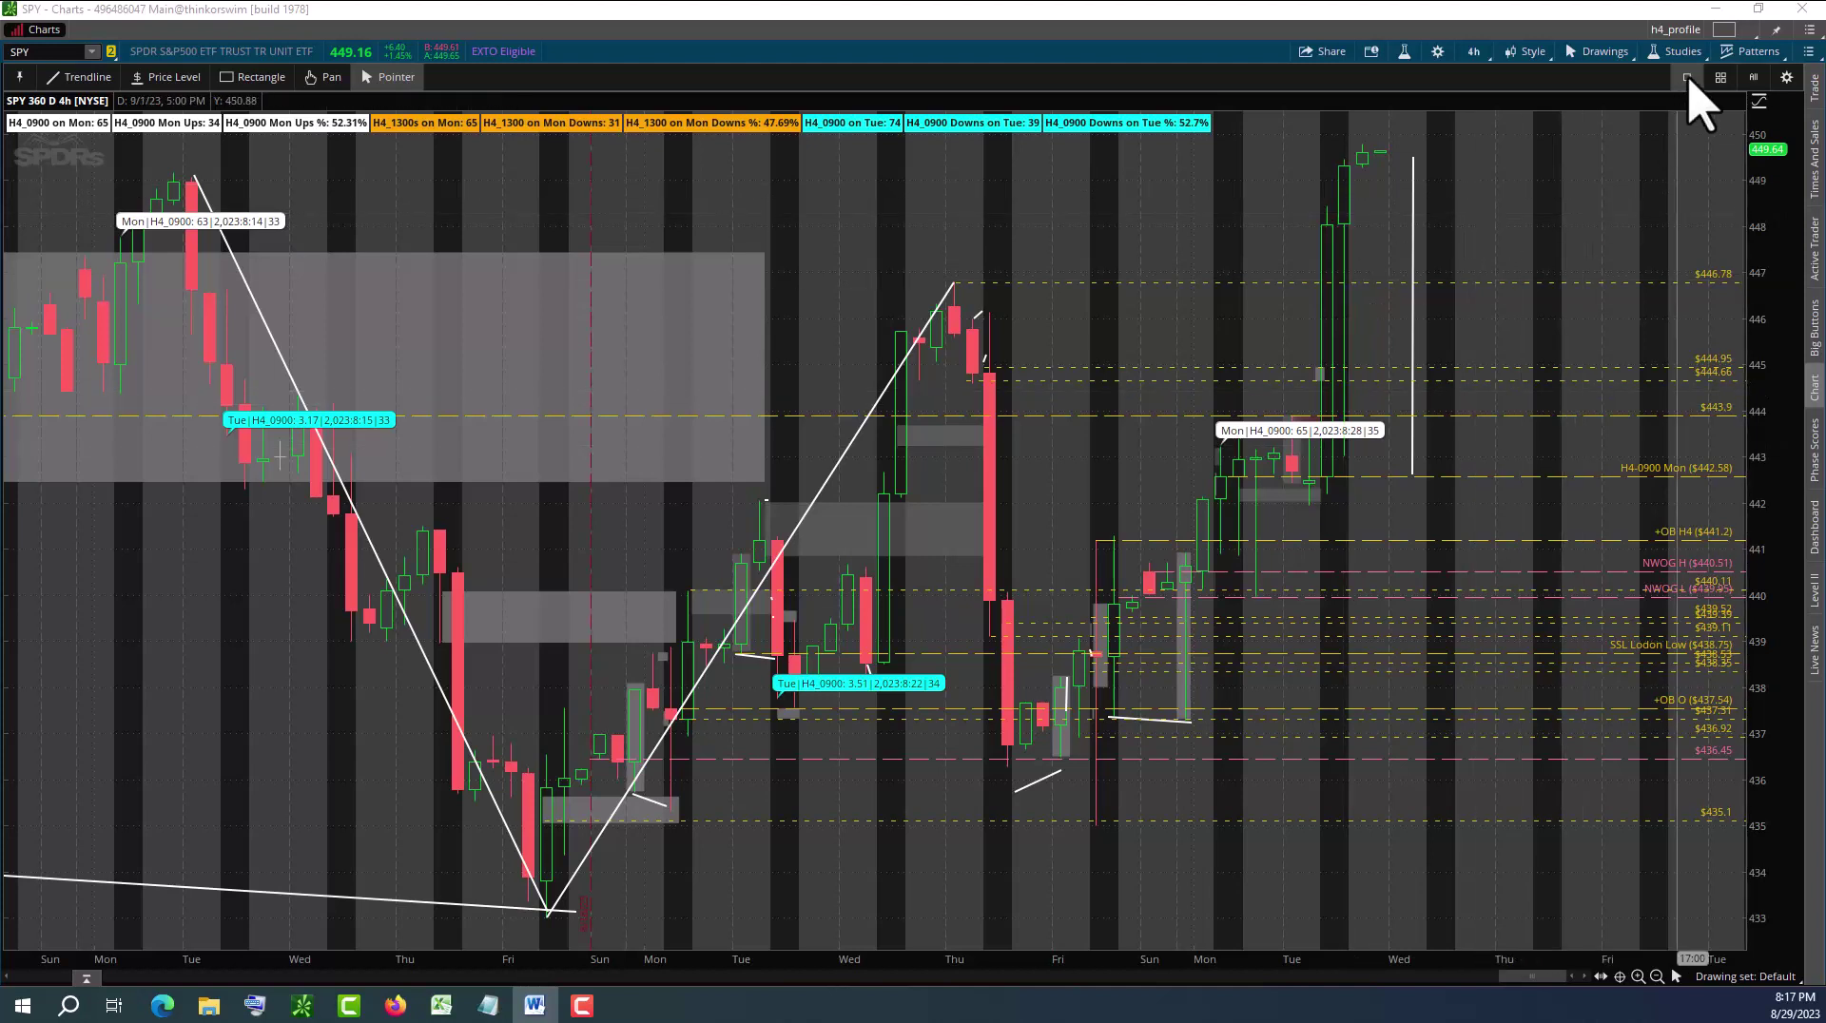
left_click(1724, 30)
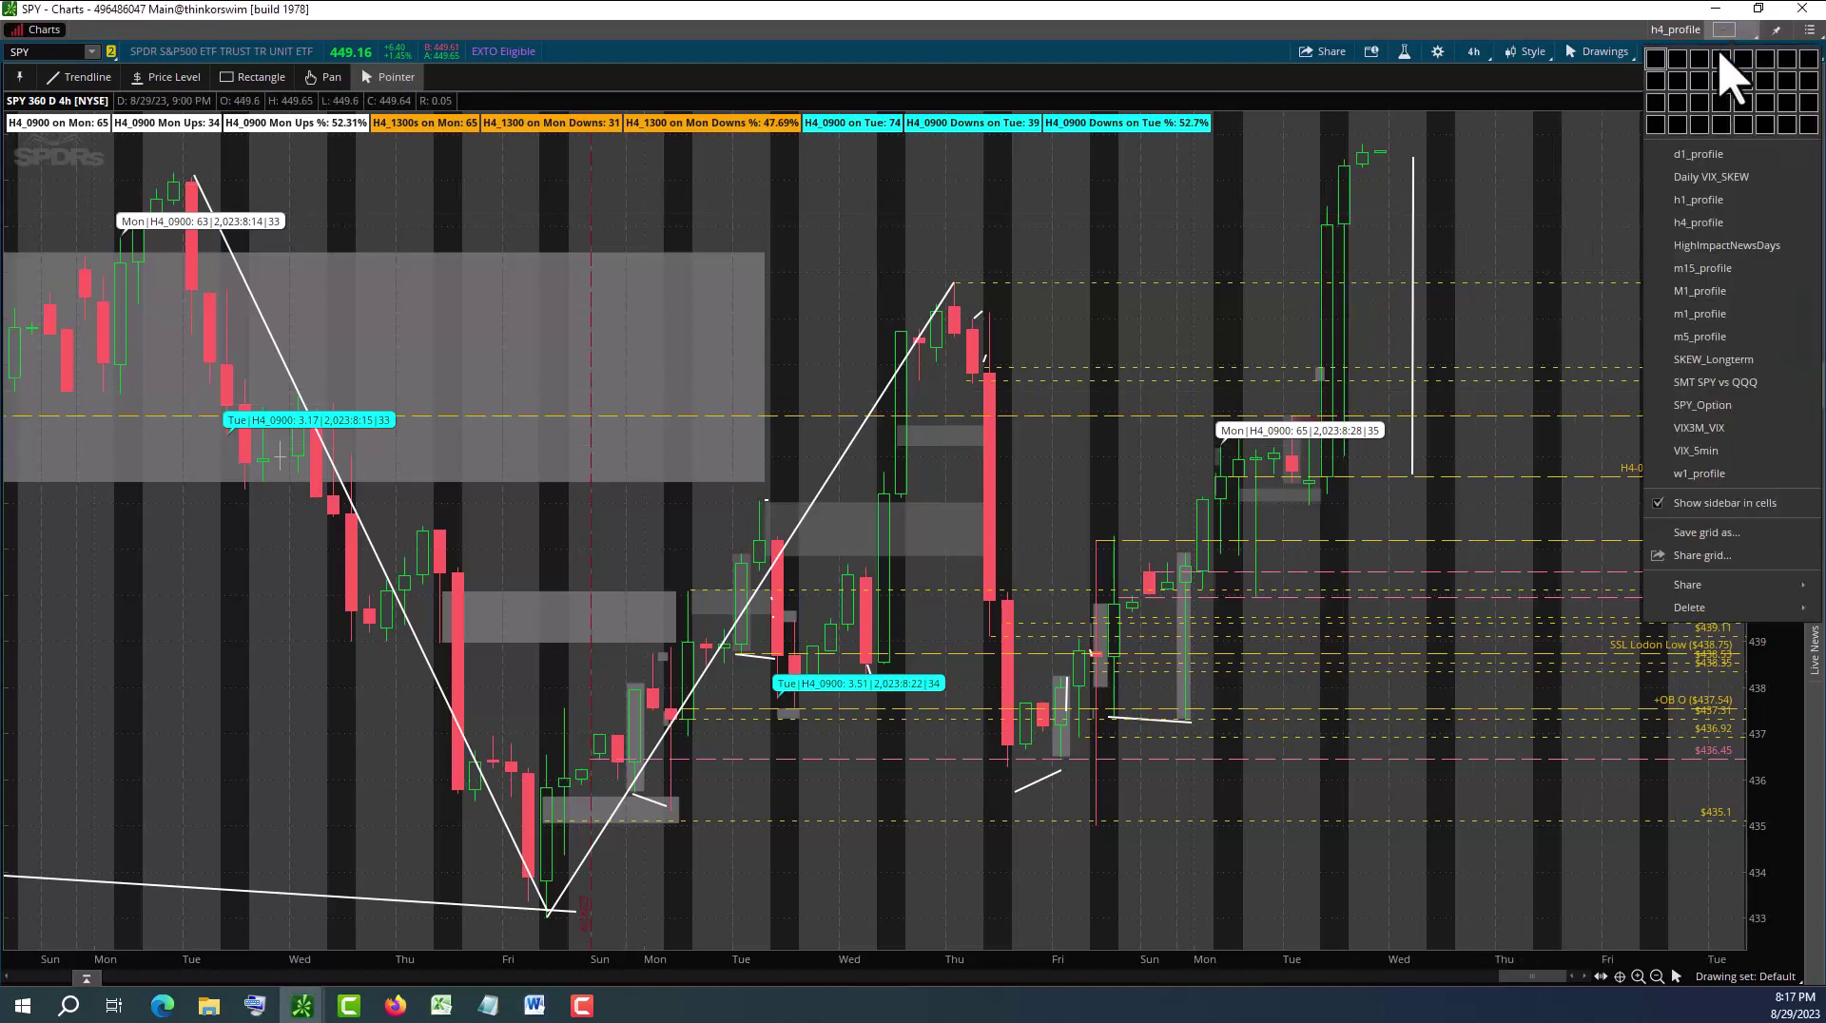
left_click(1707, 160)
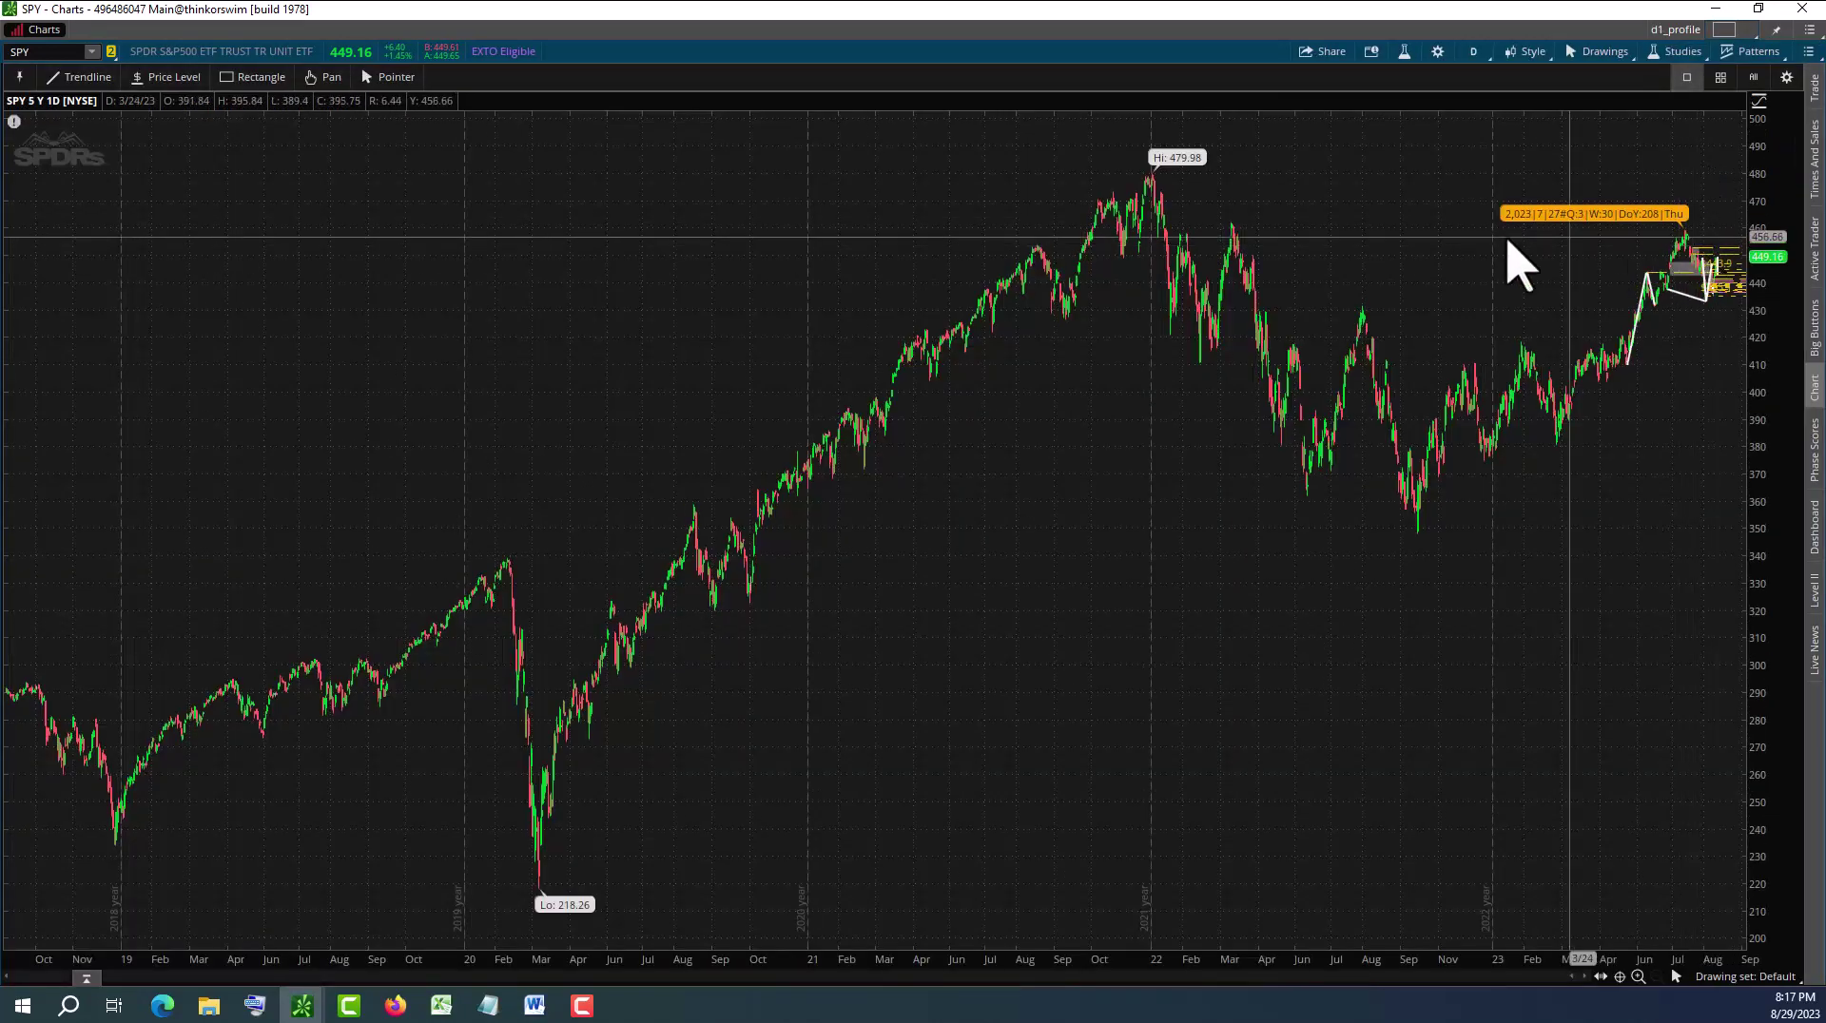
left_click_drag(767, 317, 1703, 396)
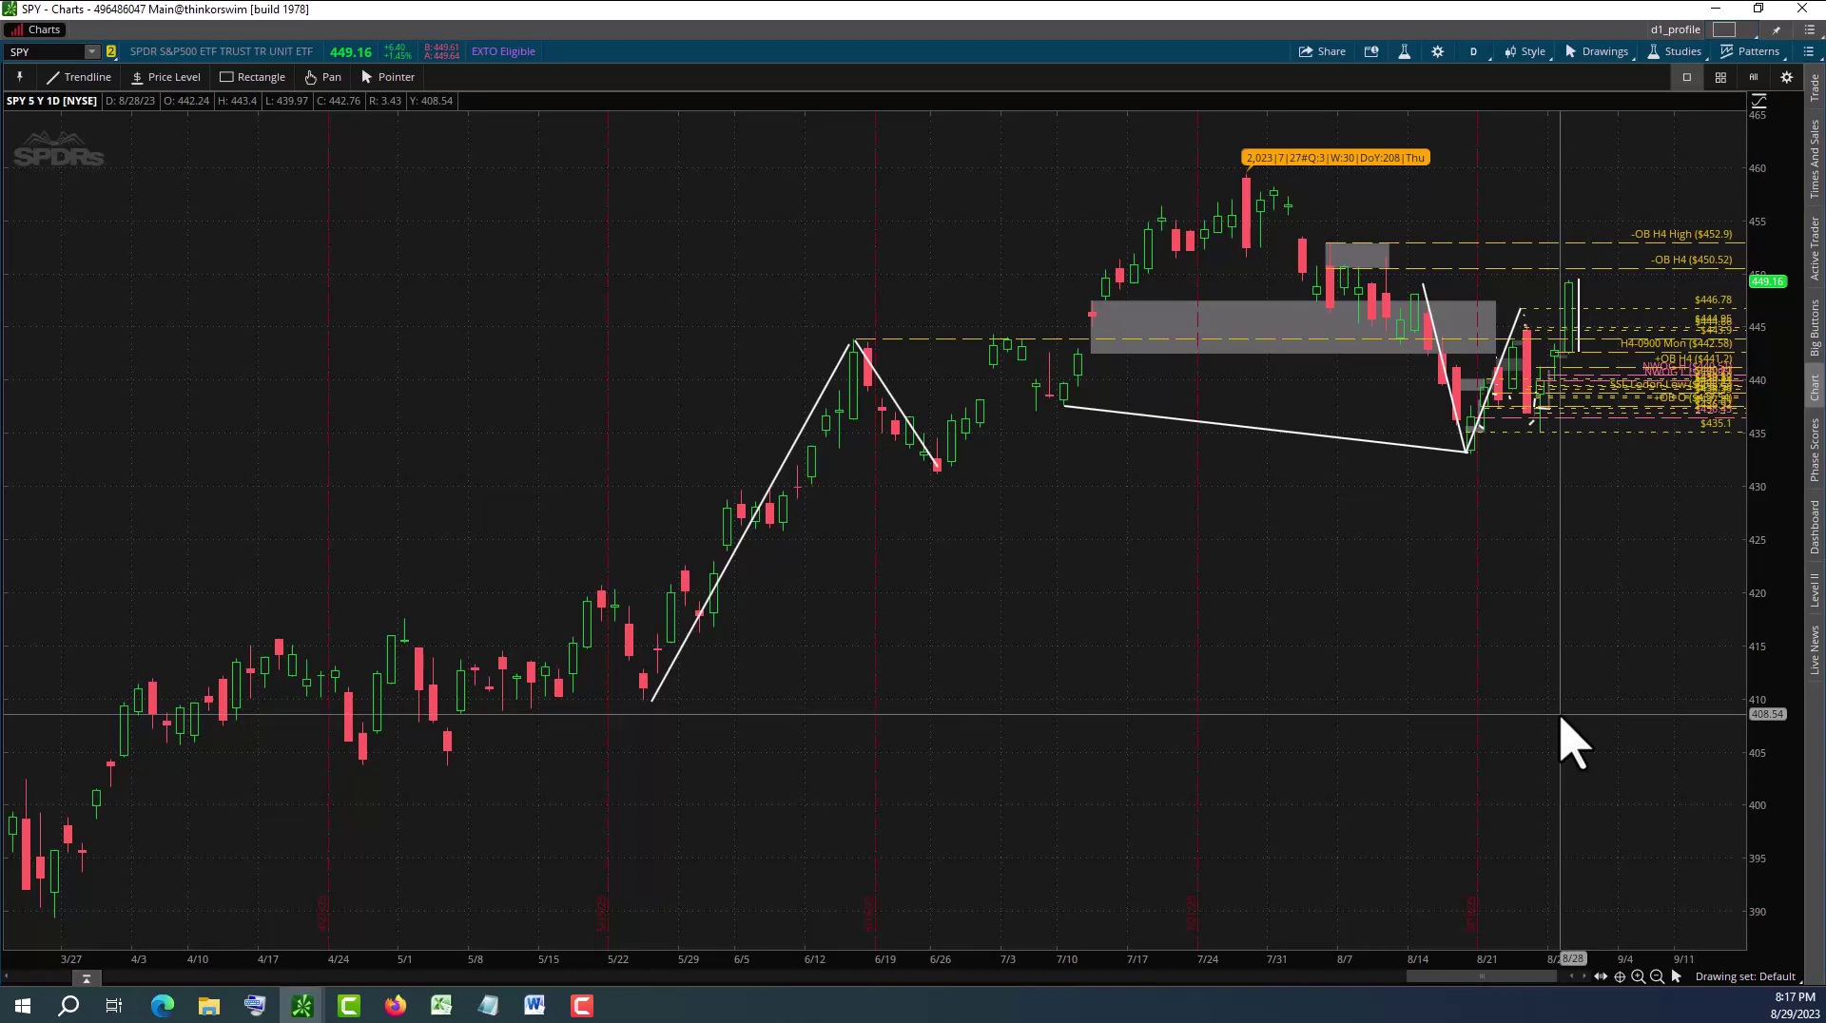
Set the MyCandleInfo study's target day to 20230829 and apply it to the daily chart
left_click(1405, 53)
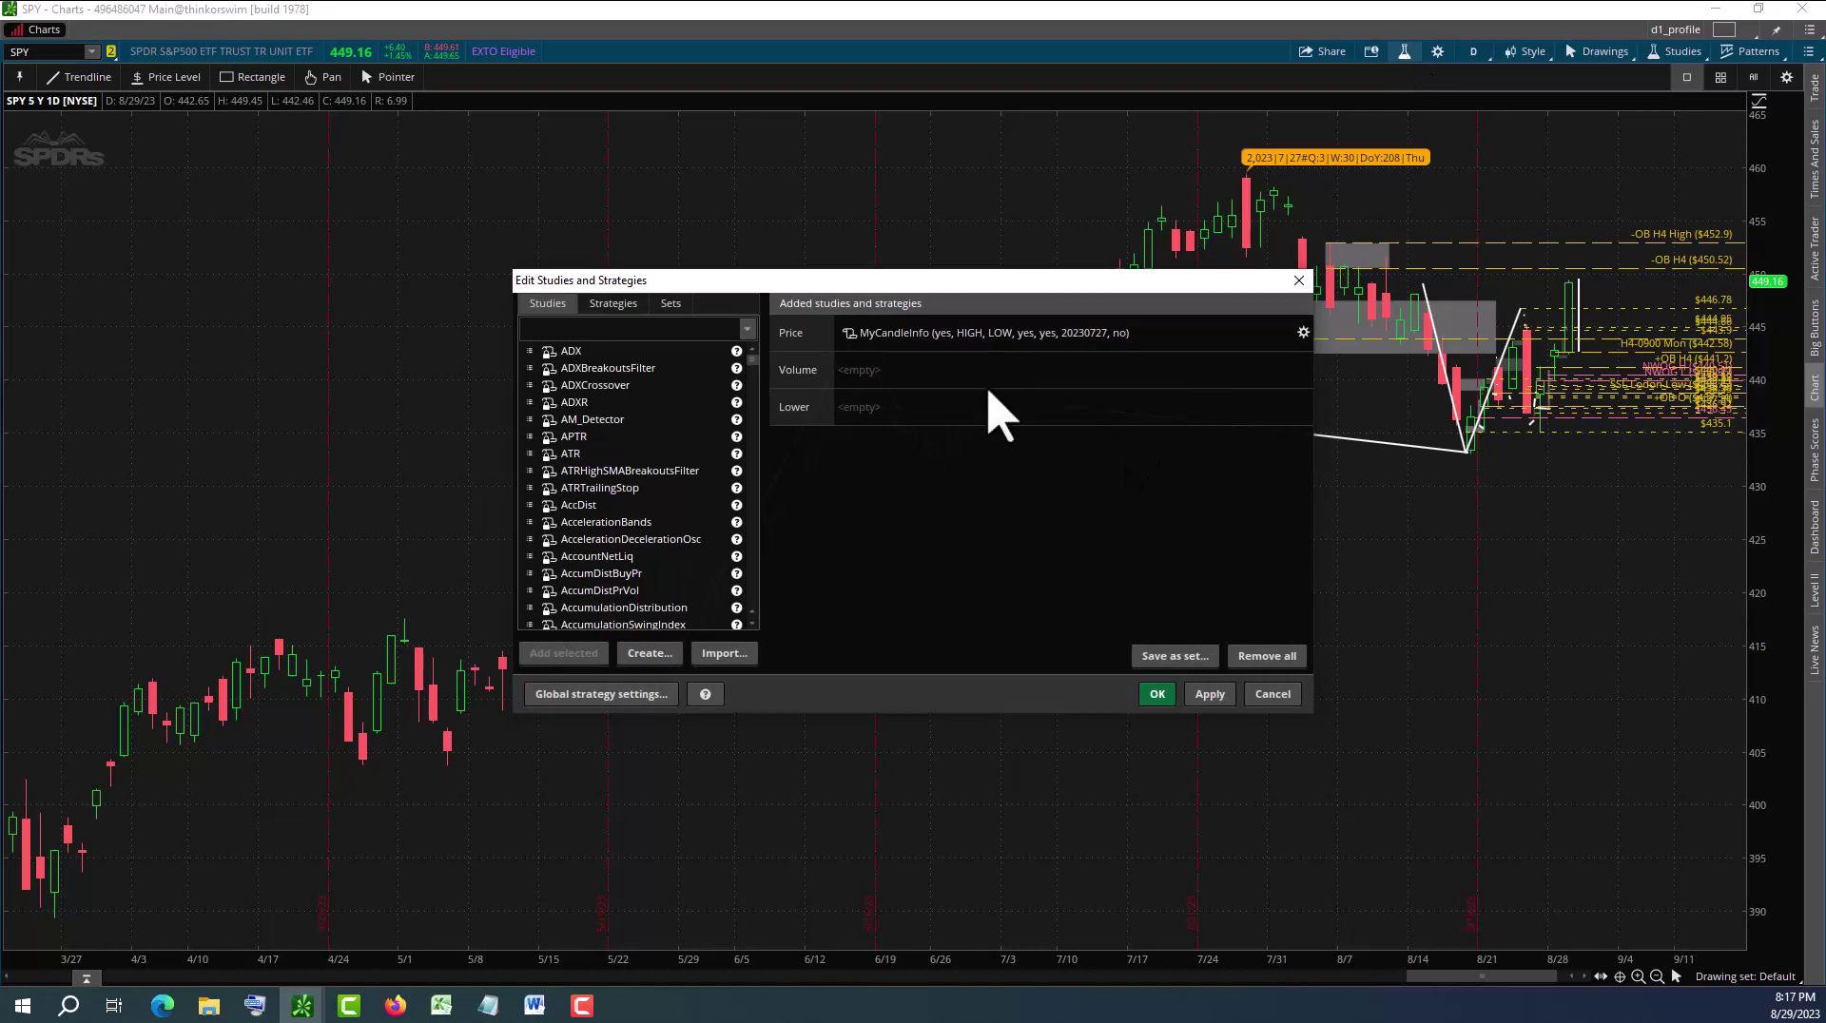
left_click(1303, 332)
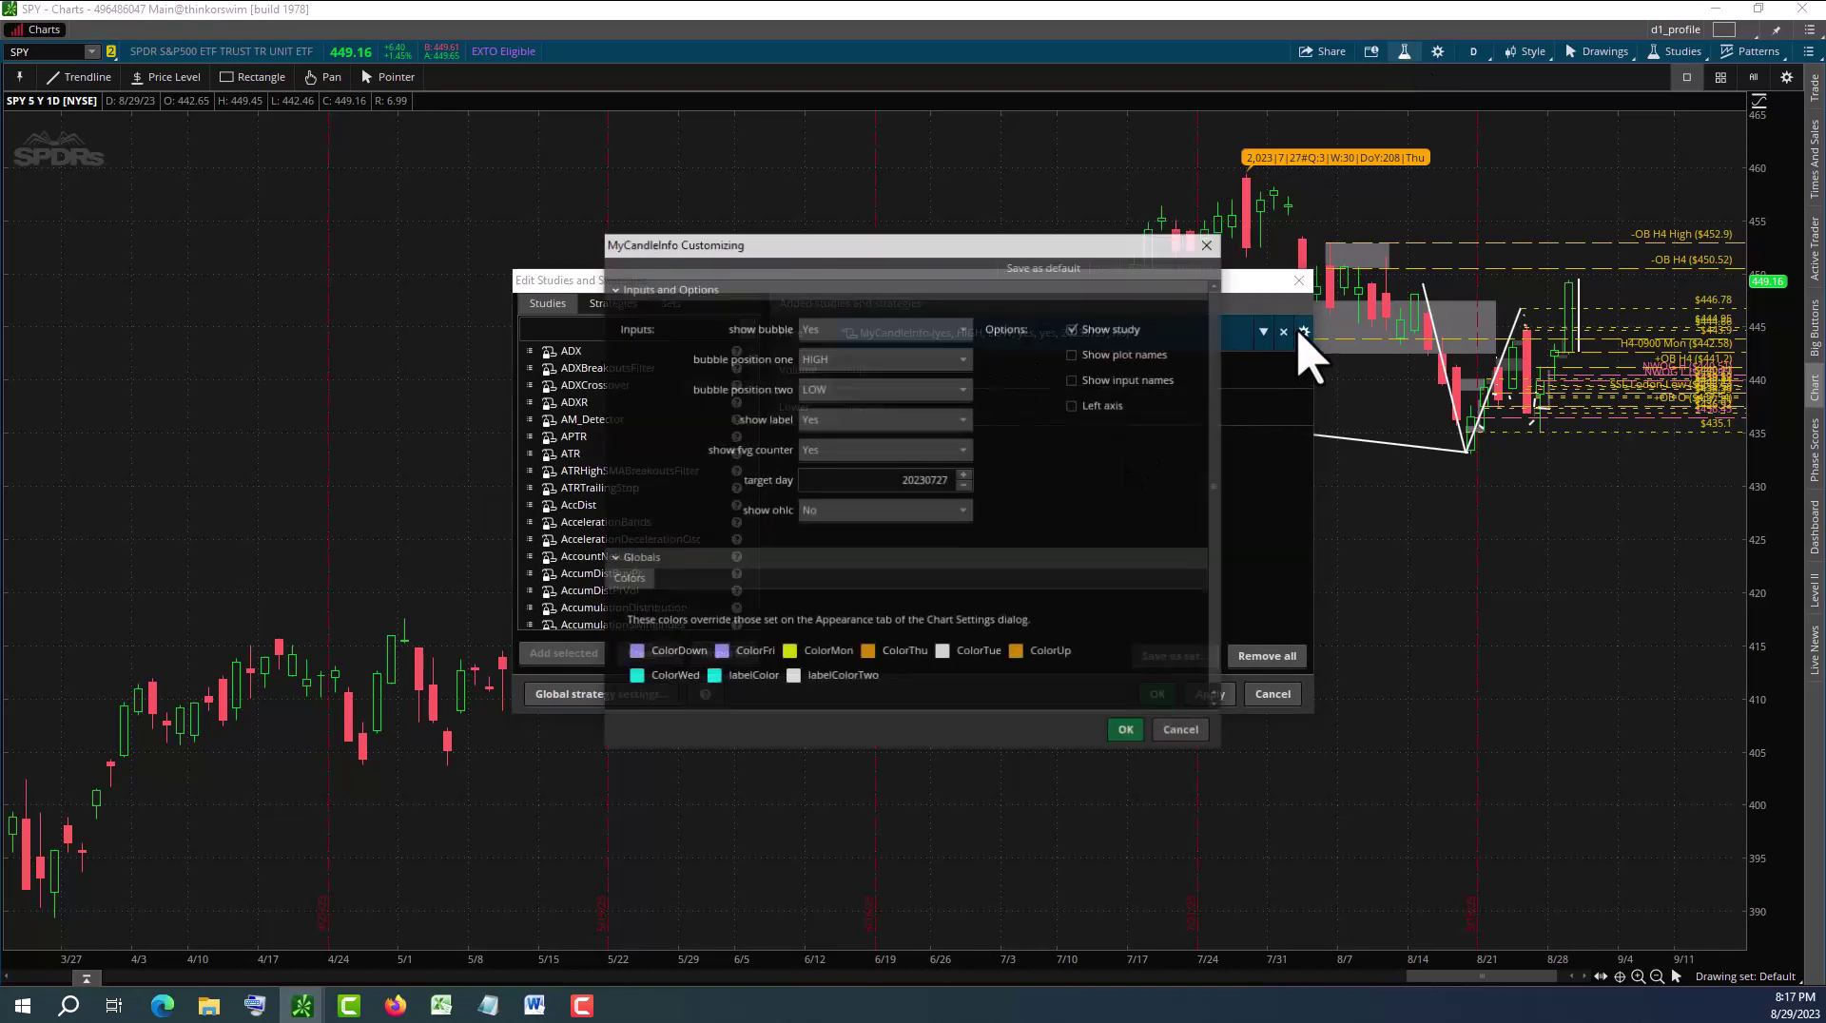
left_click(950, 480)
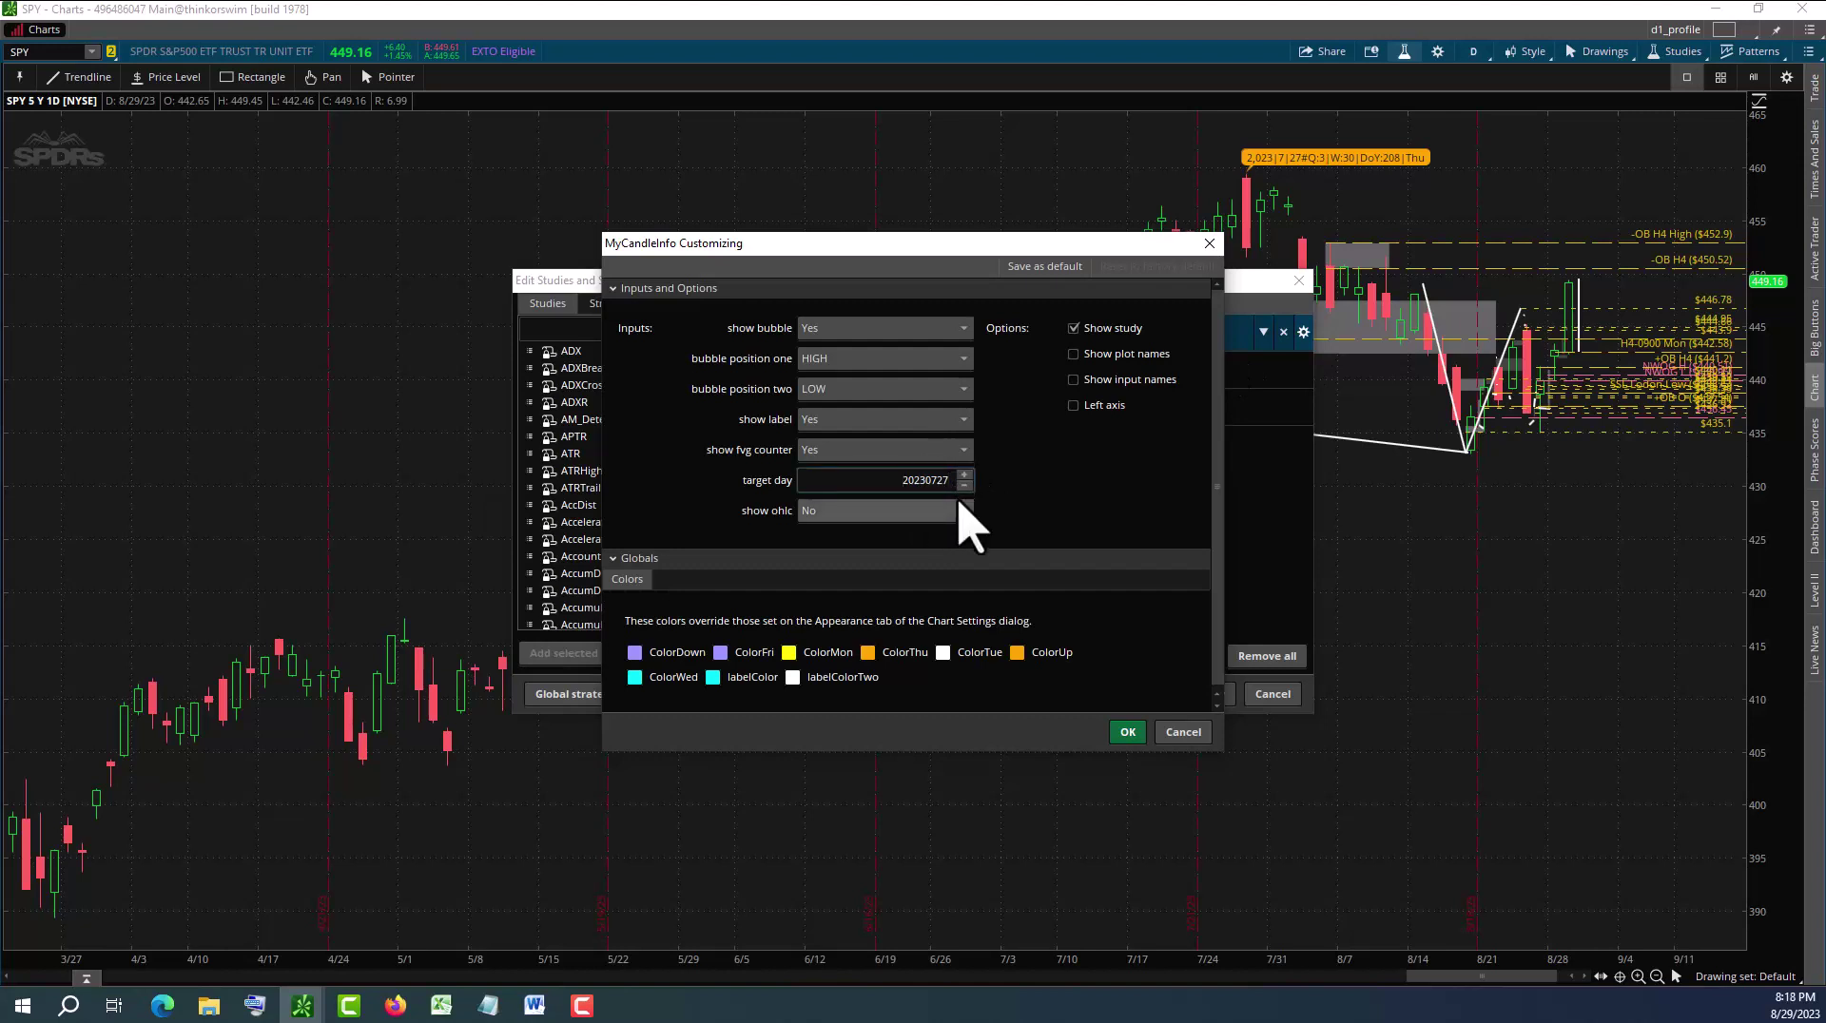
key("BackSpace")
key("BackSpace")
key("BackSpace")
type("829")
left_click(1128, 733)
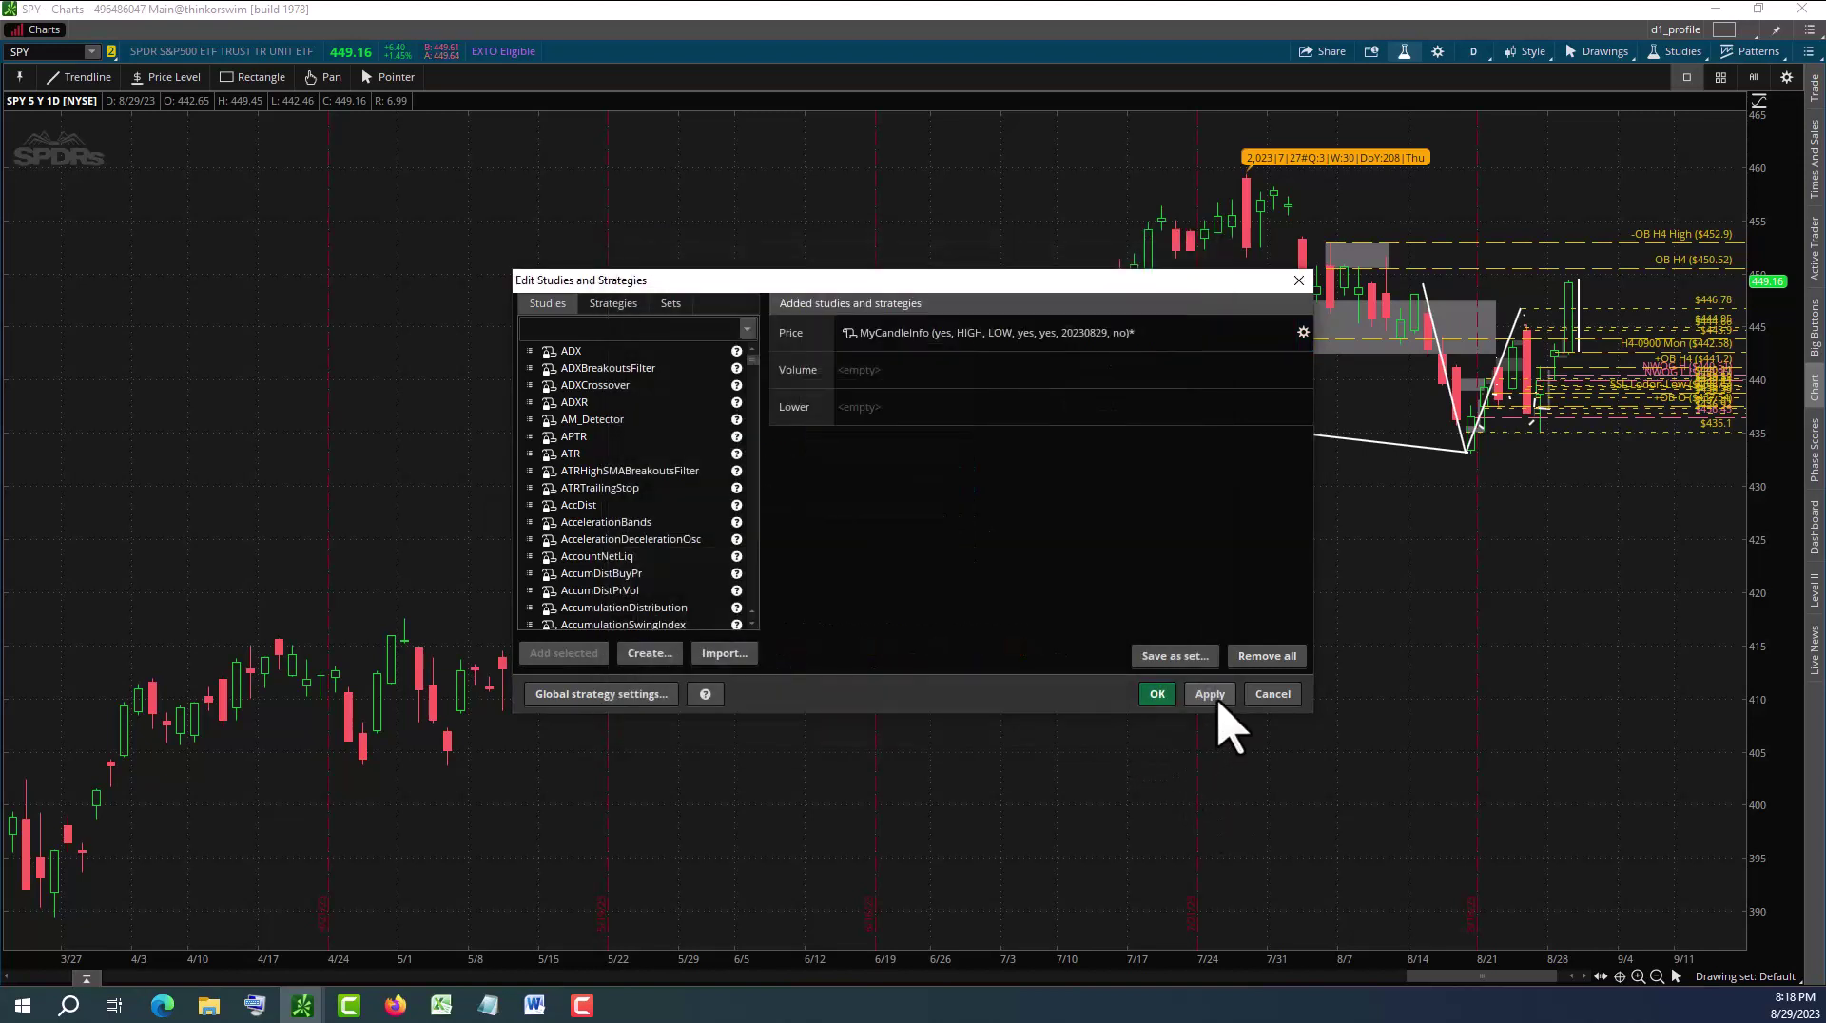
left_click(1208, 696)
left_click(1157, 694)
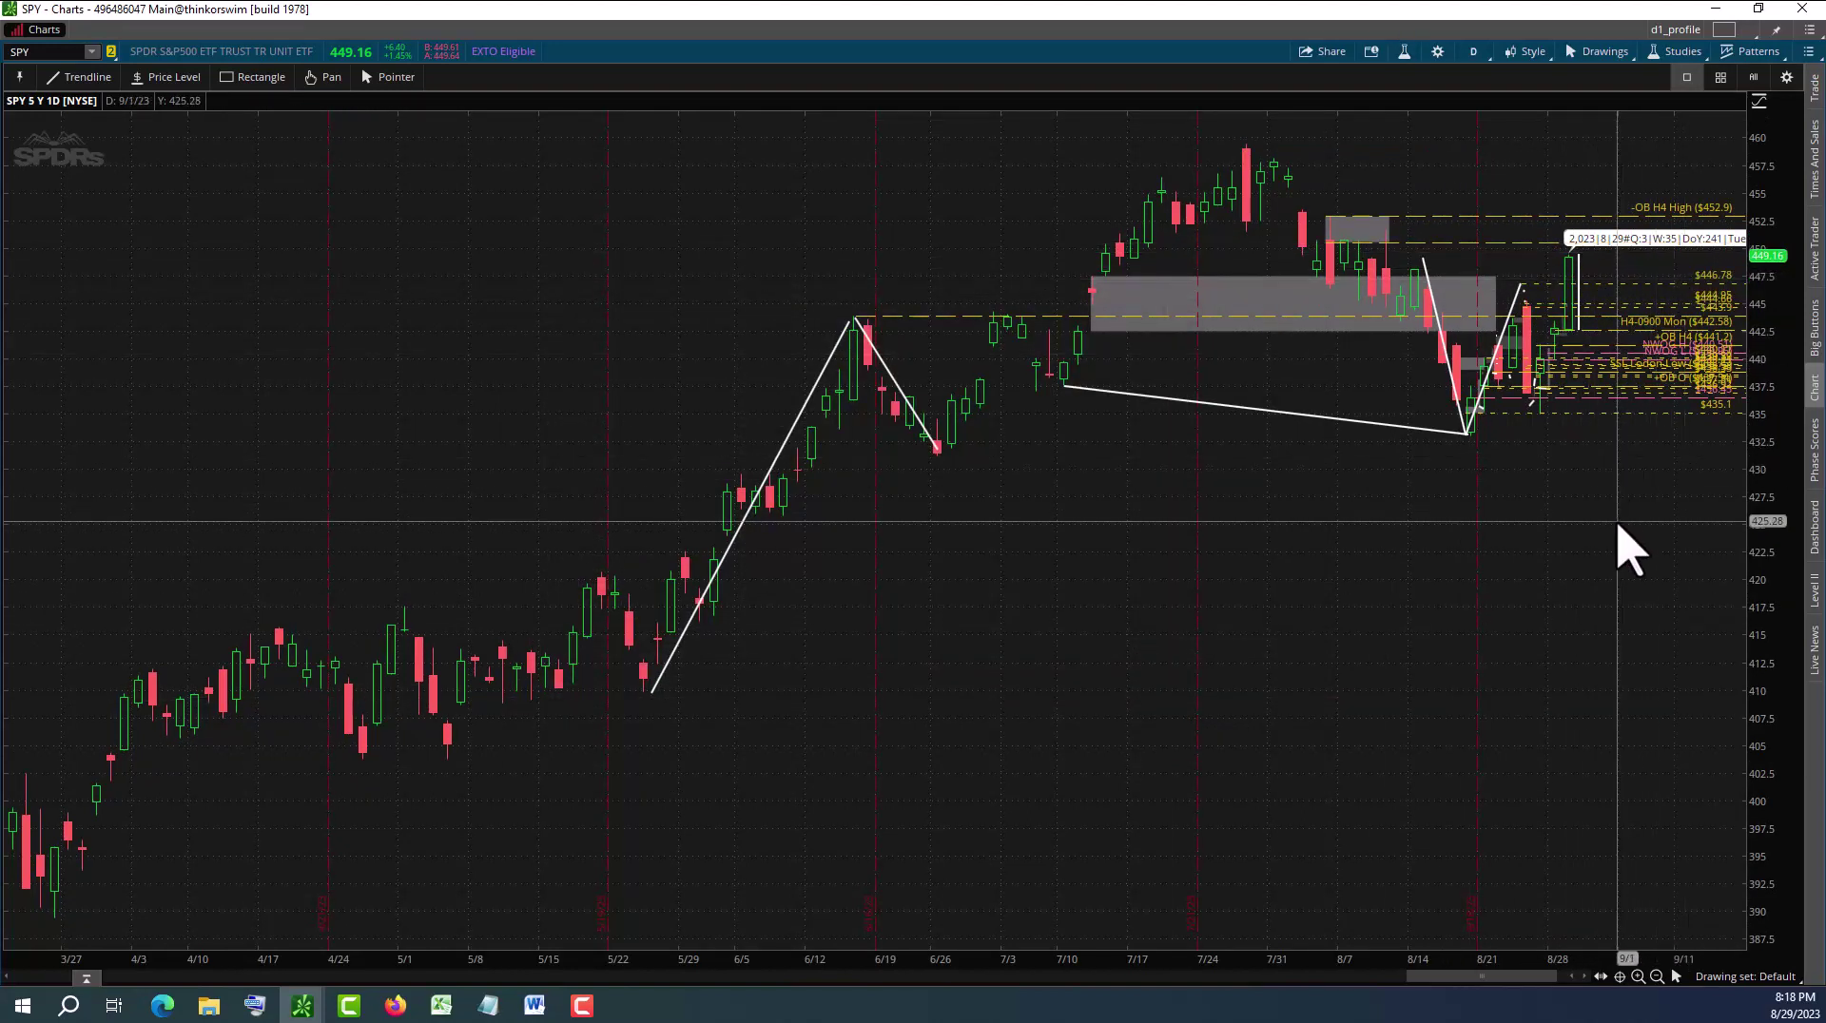
Draw a rectangle over the early-August gap, from about $456.2 on August 1 to about $453.3 near the end of August 29
scroll(1621, 546, "down", 3)
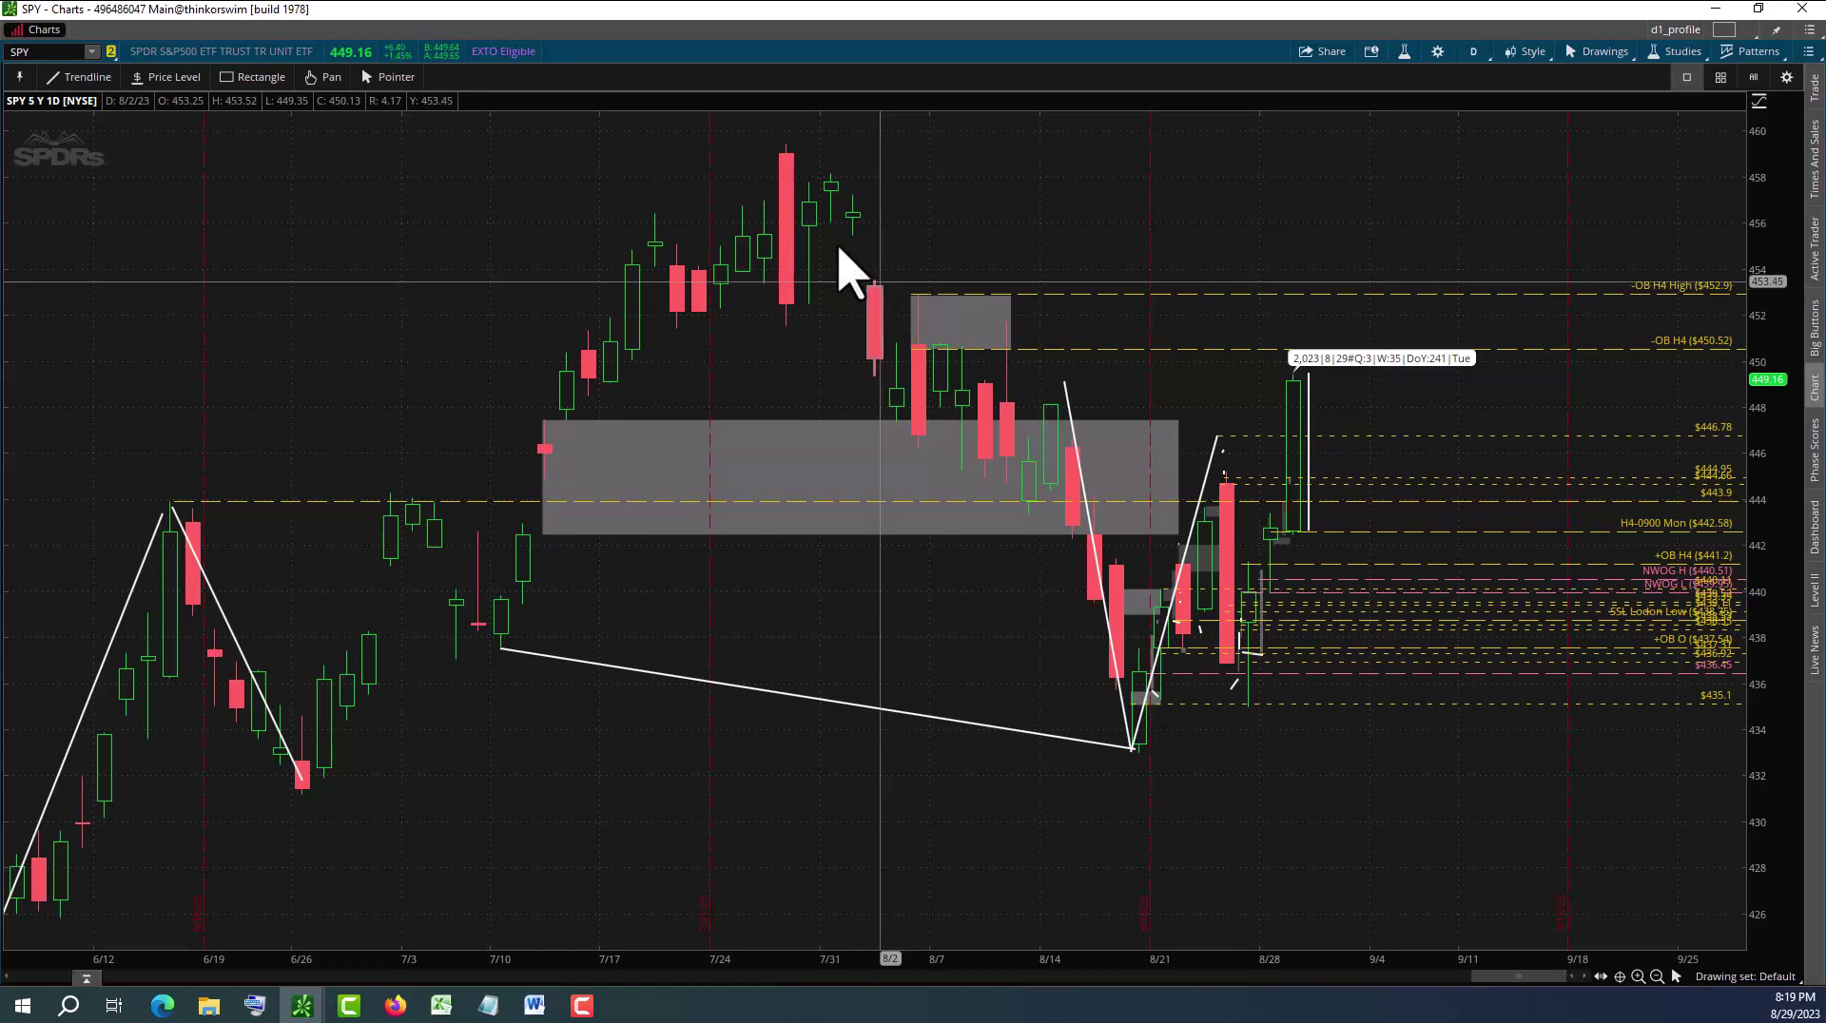
left_click(255, 78)
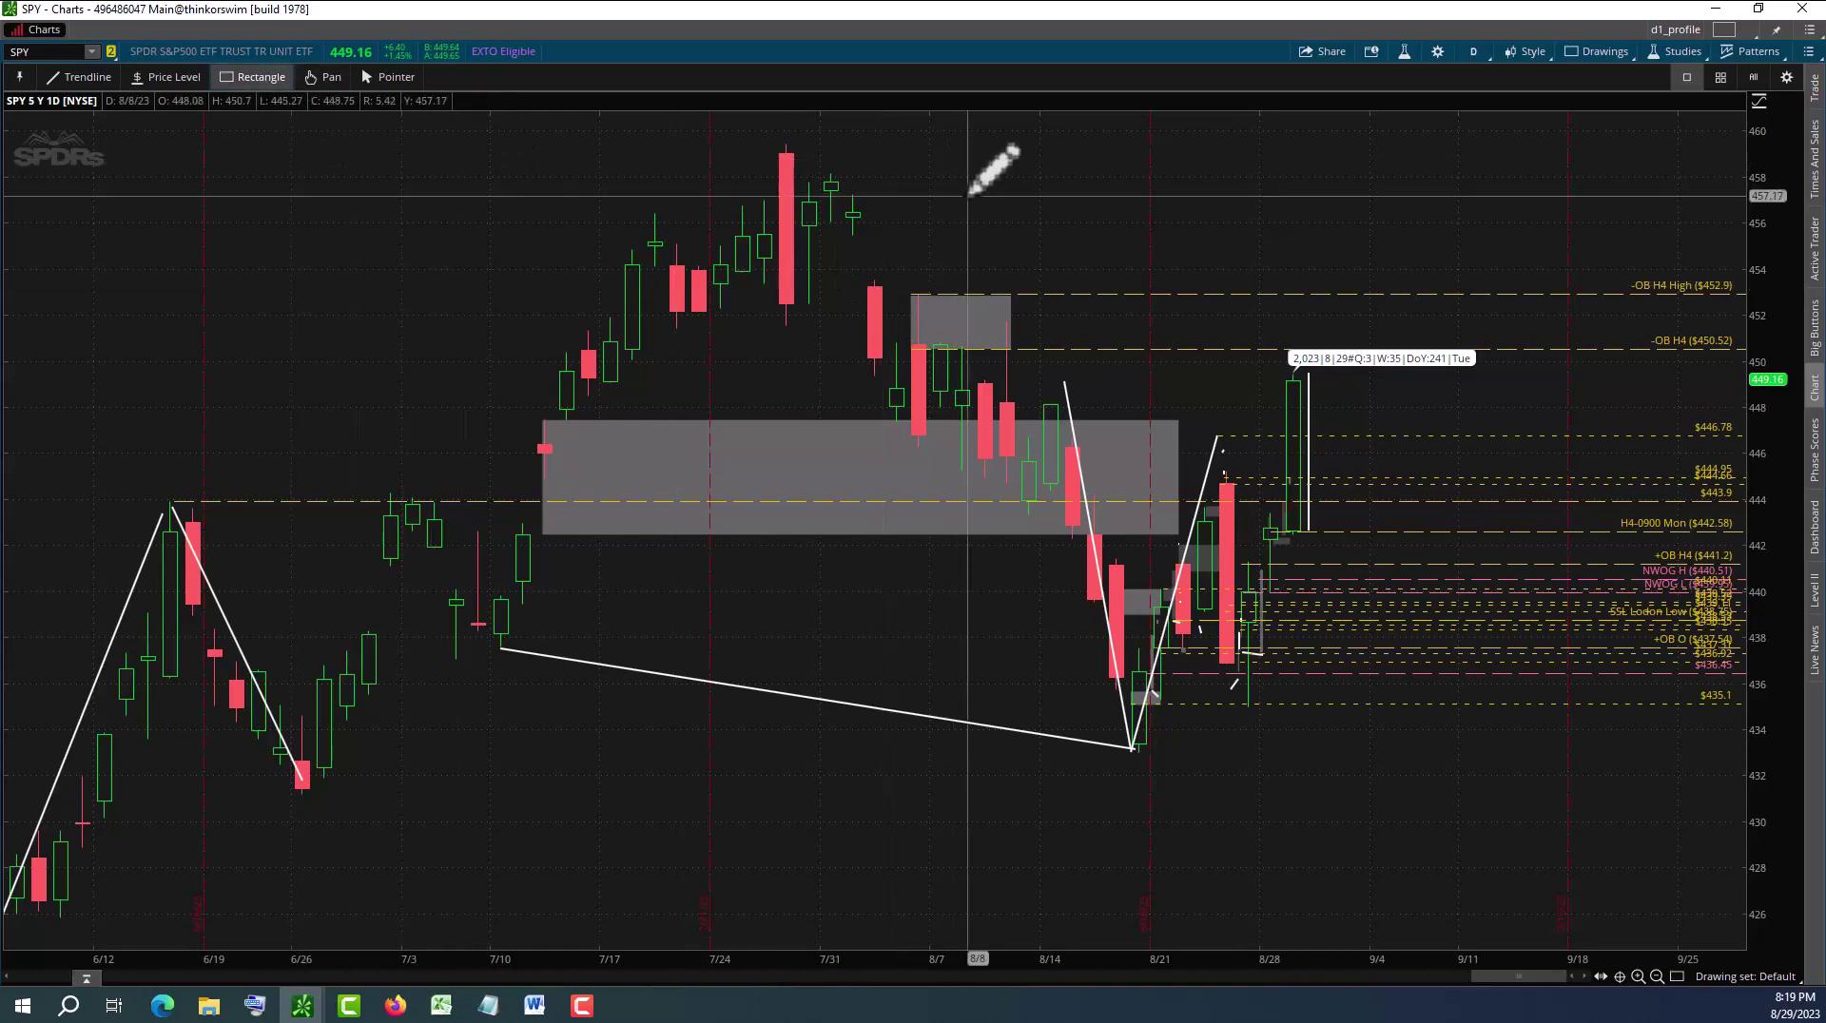
left_click(856, 217)
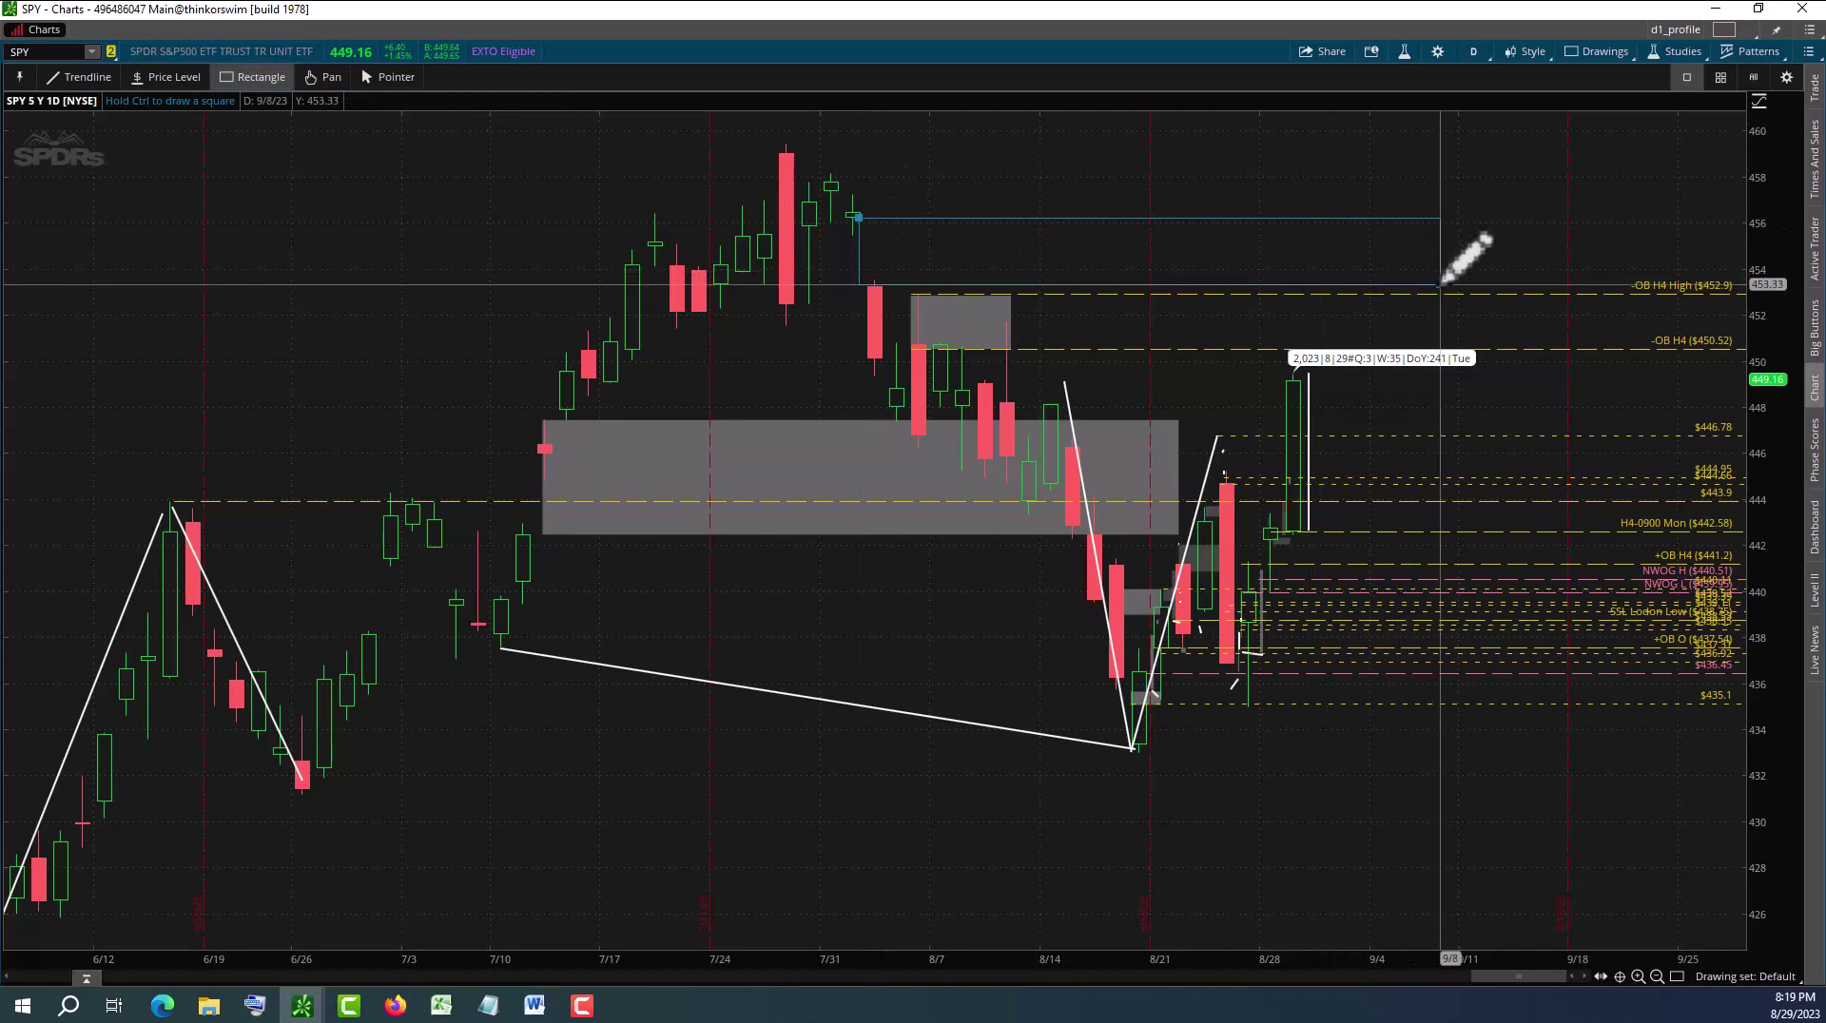
left_click(1335, 283)
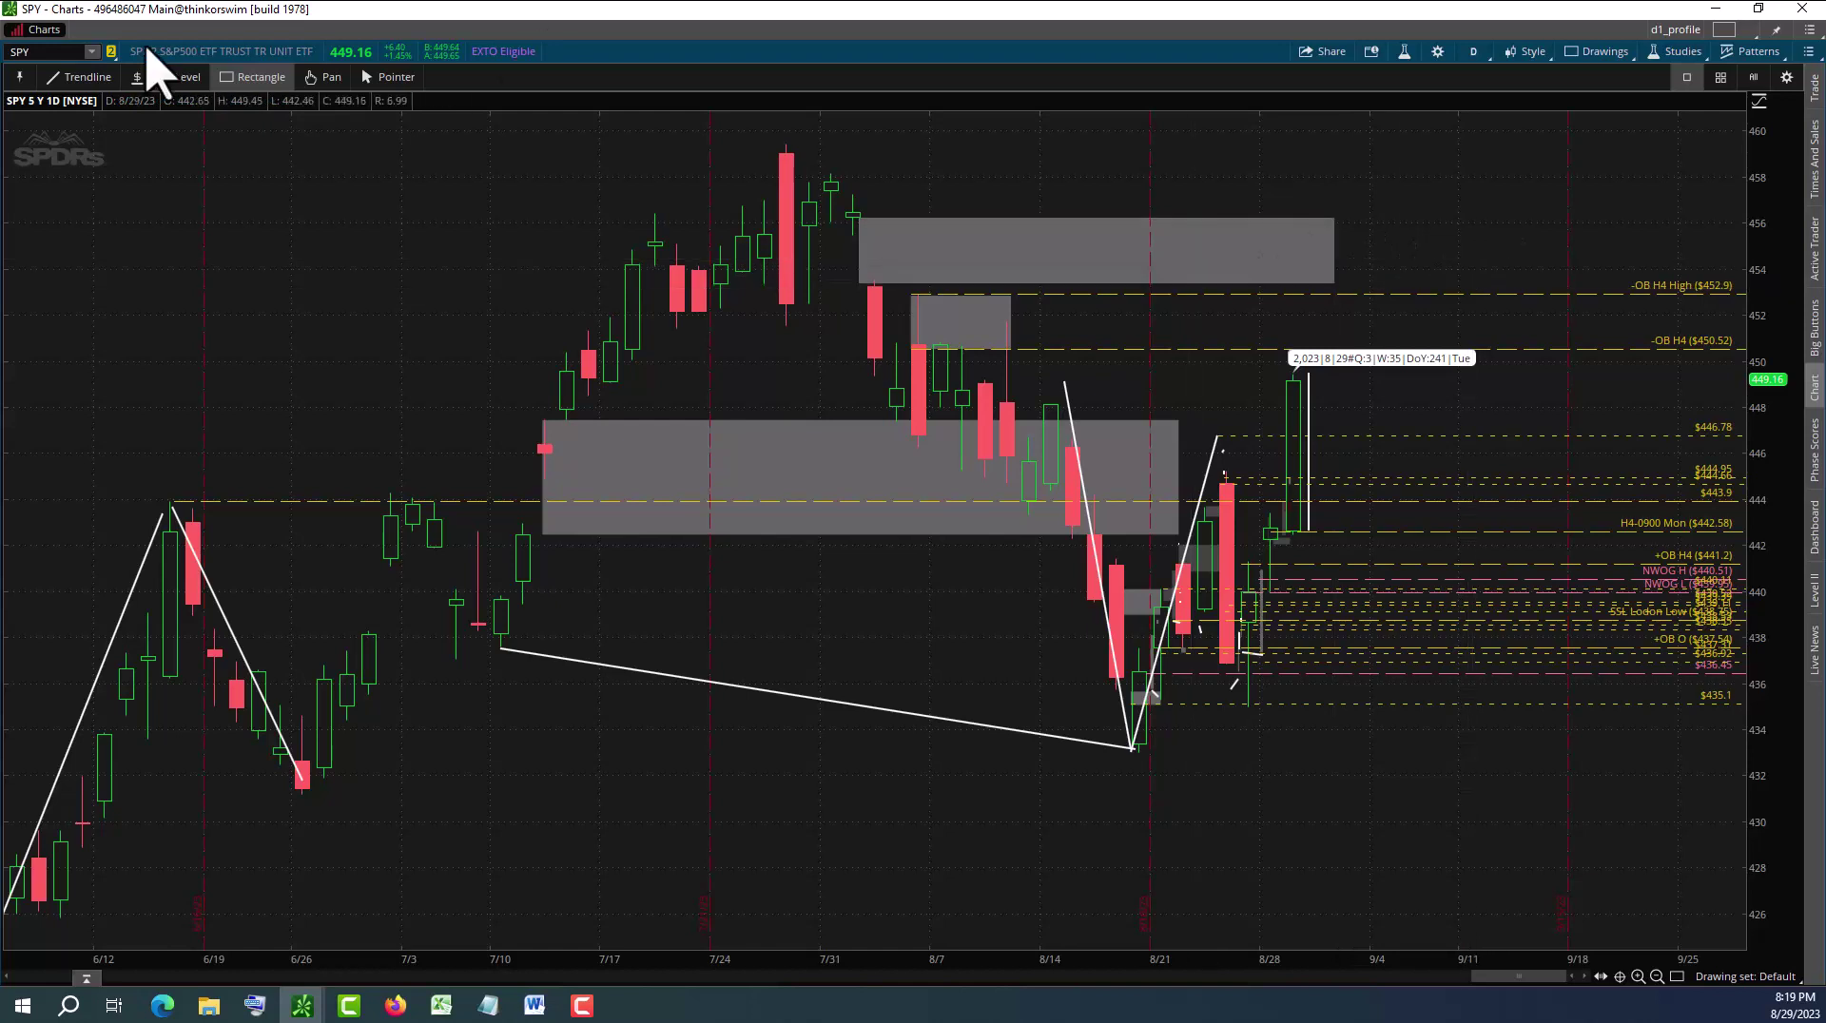
left_click(383, 79)
mouse_move(1309, 269)
left_mouse_down()
mouse_move(1338, 303)
mouse_move(1304, 283)
left_mouse_up()
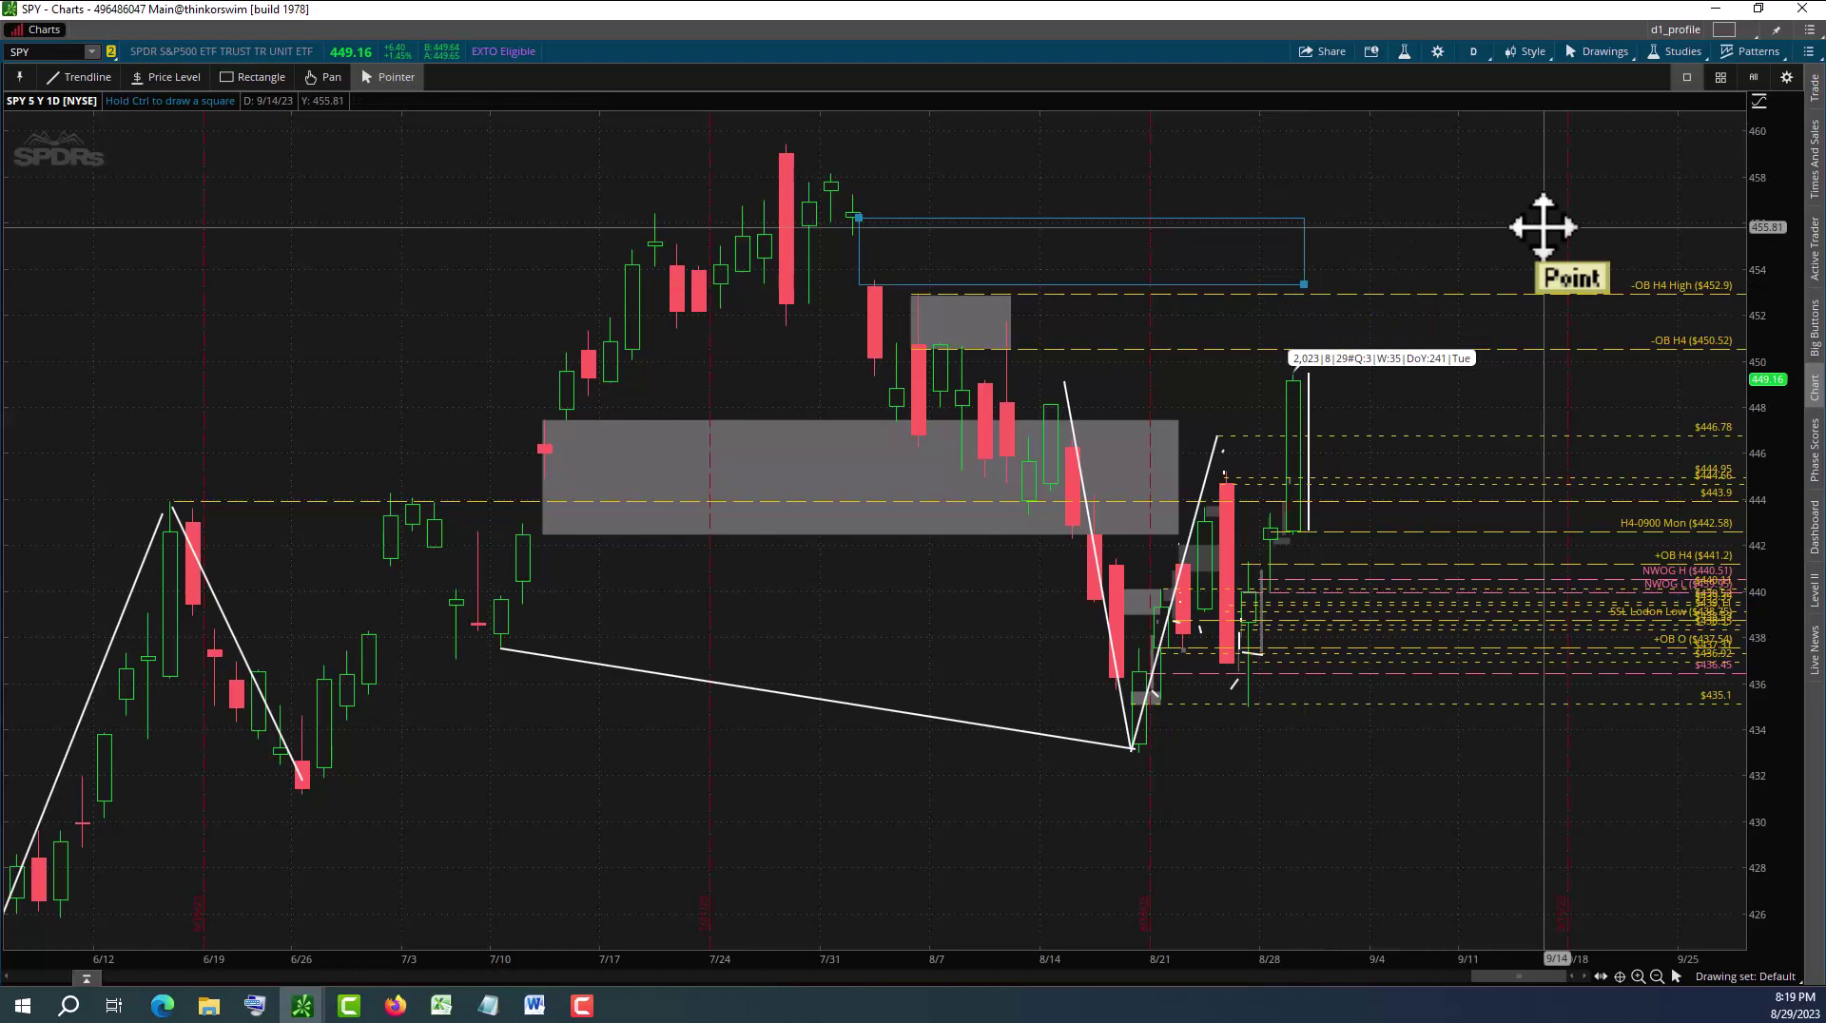
left_click(1544, 228)
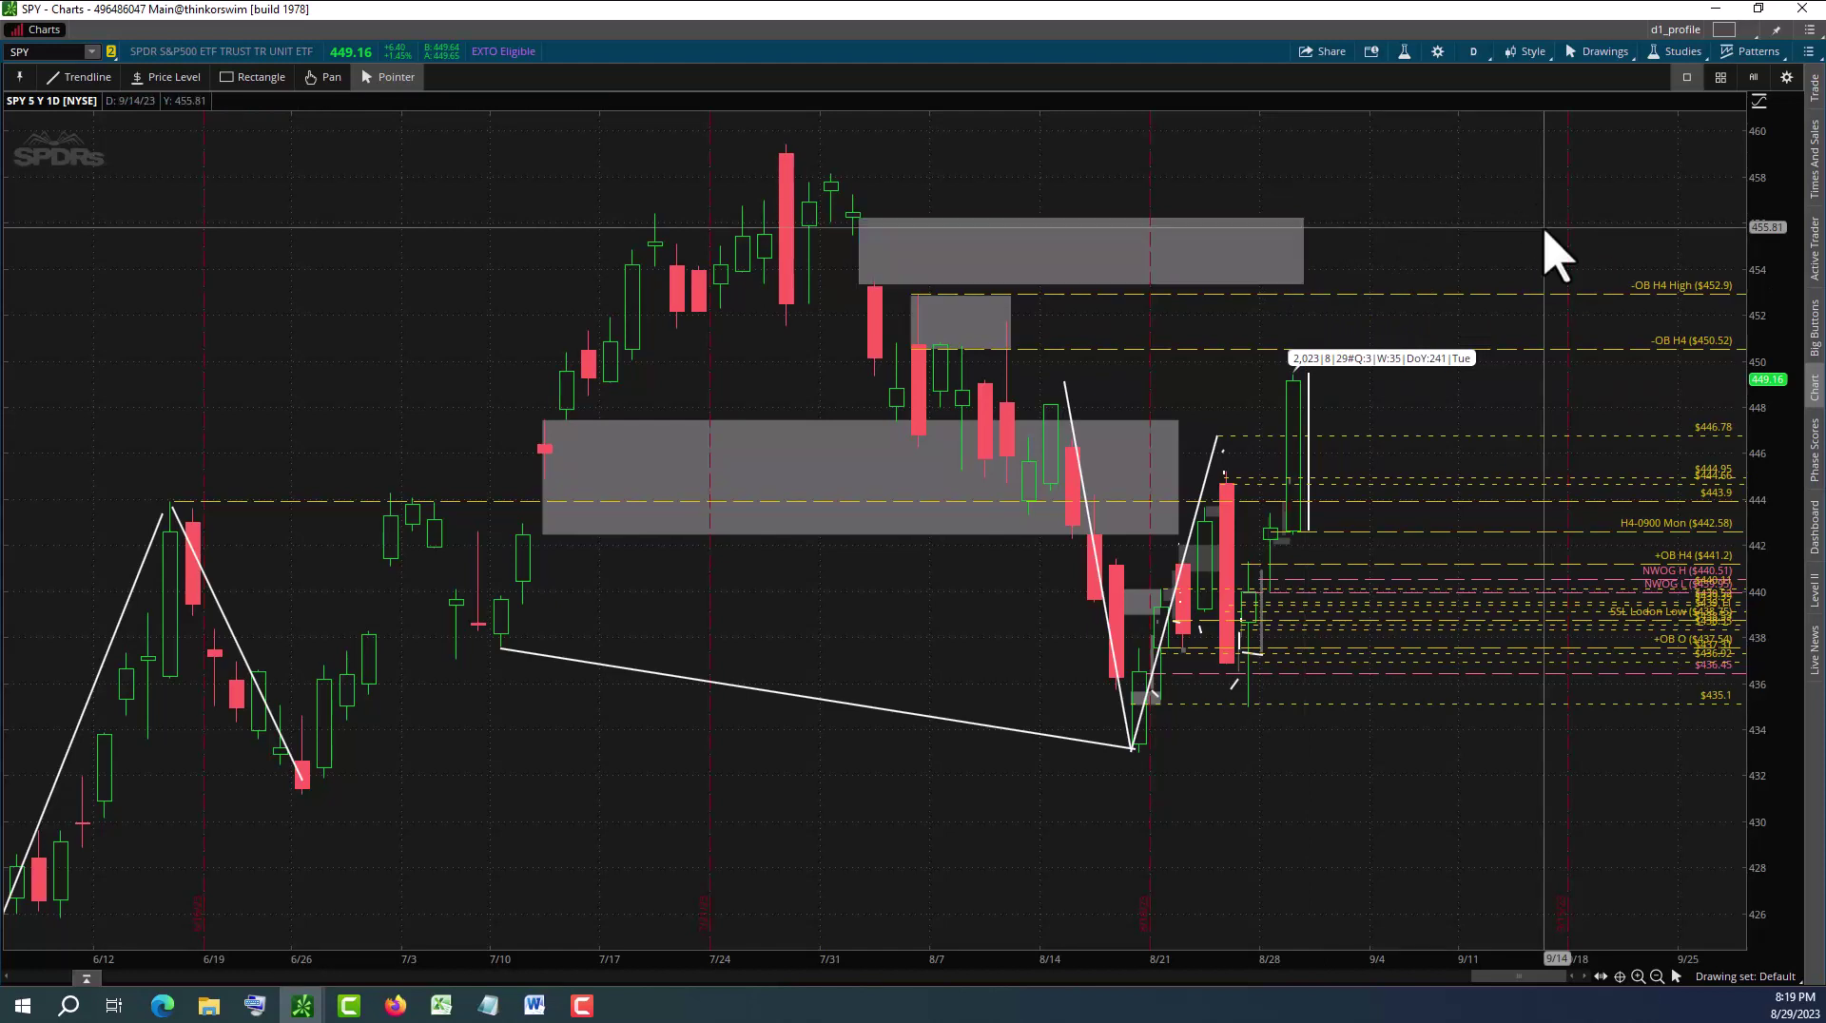
Give the new gap rectangle the dark red color code 660000
right_click(1241, 249)
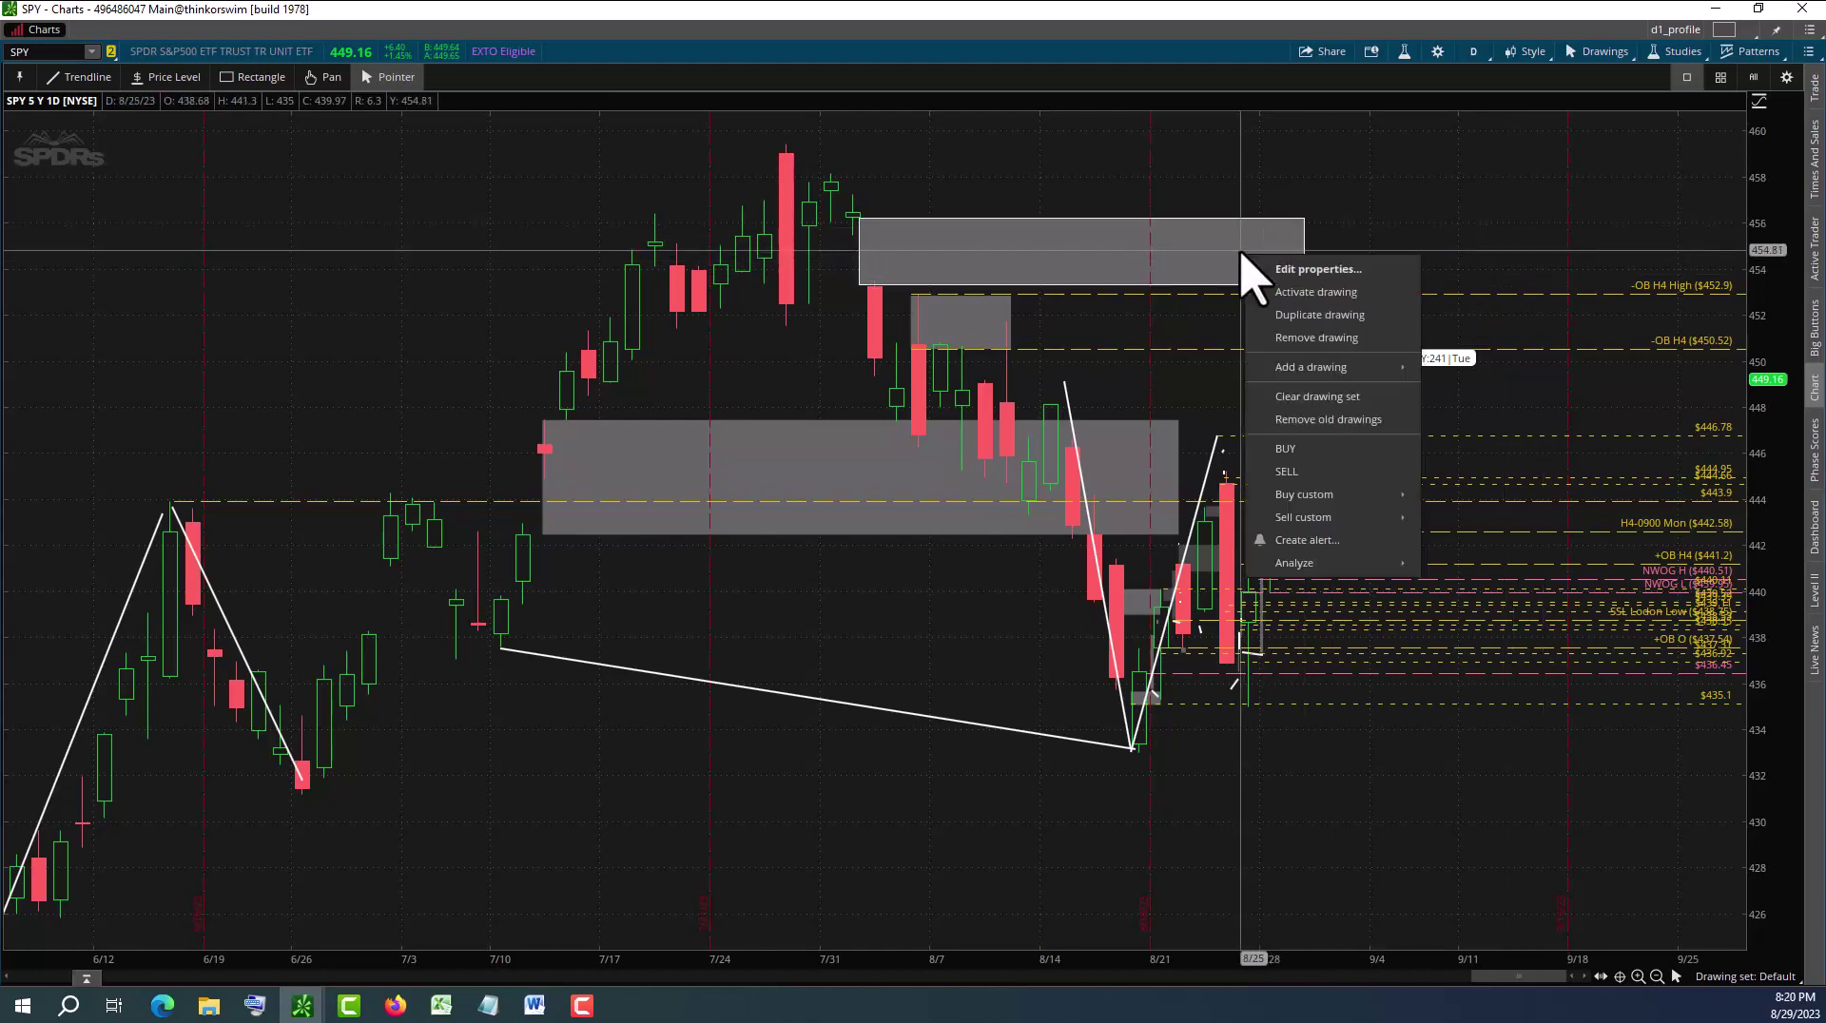
left_click(1309, 270)
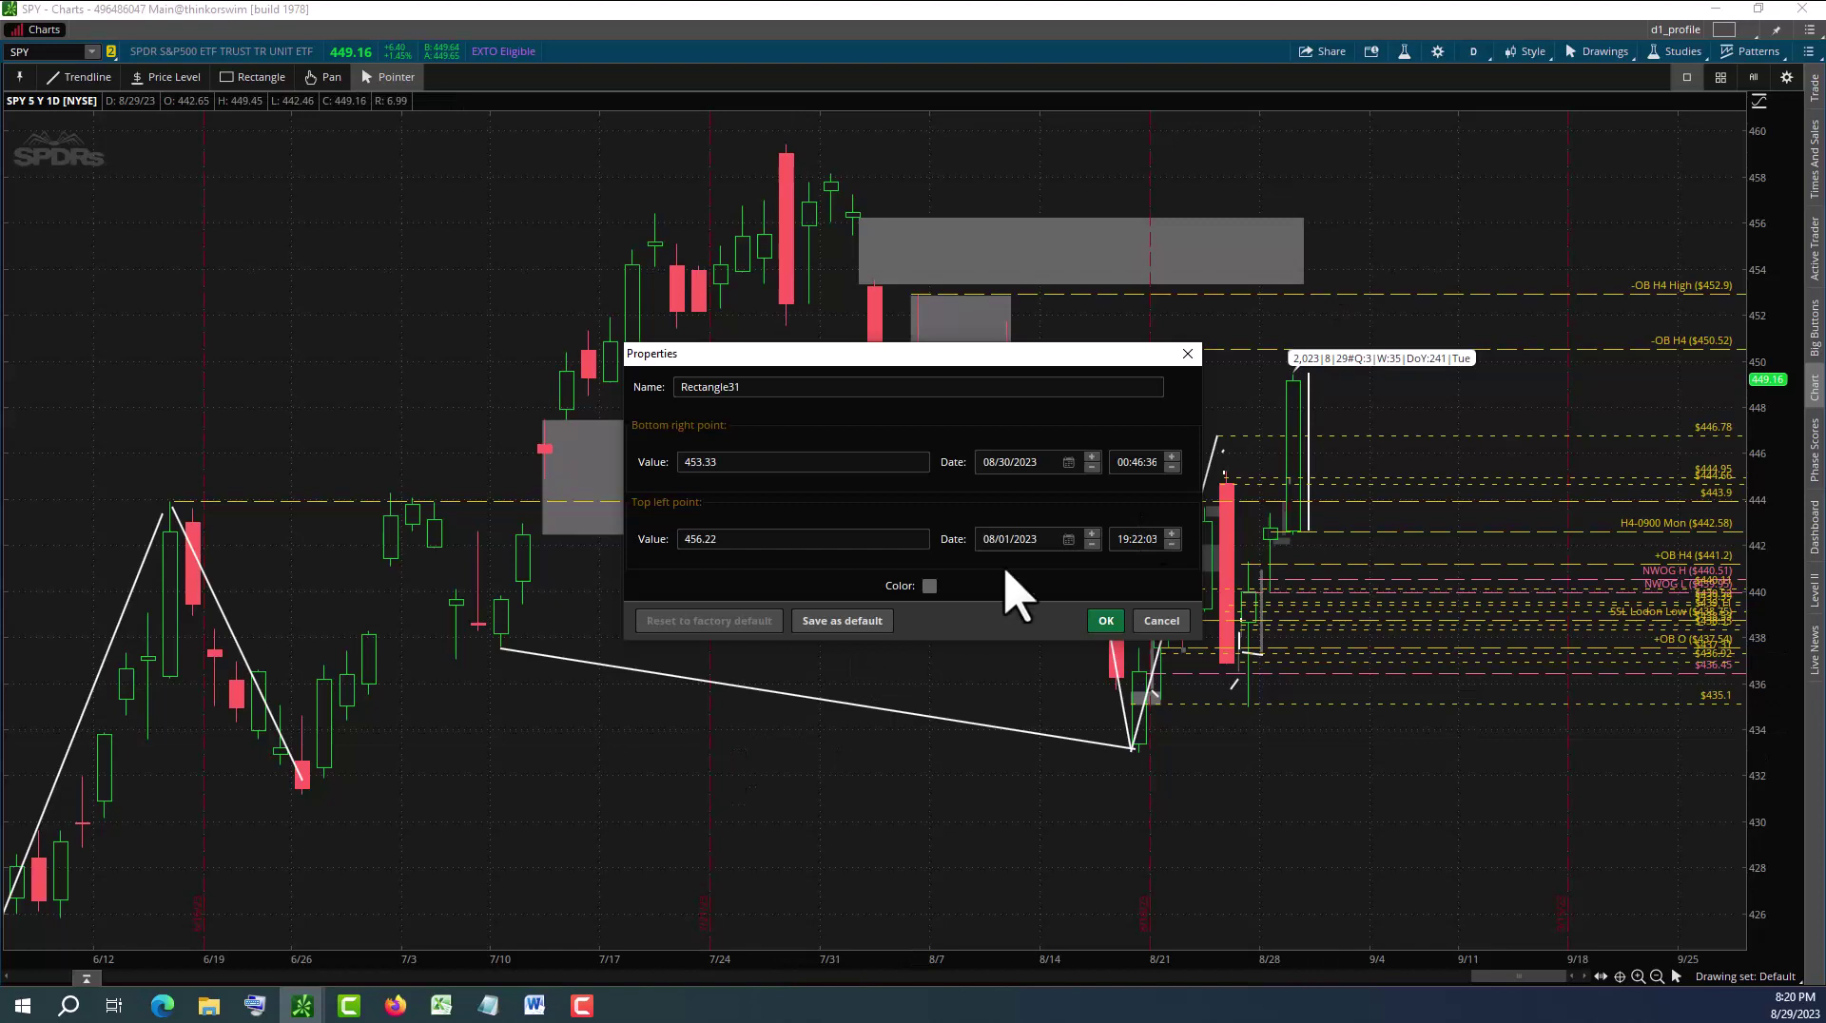
left_click(930, 586)
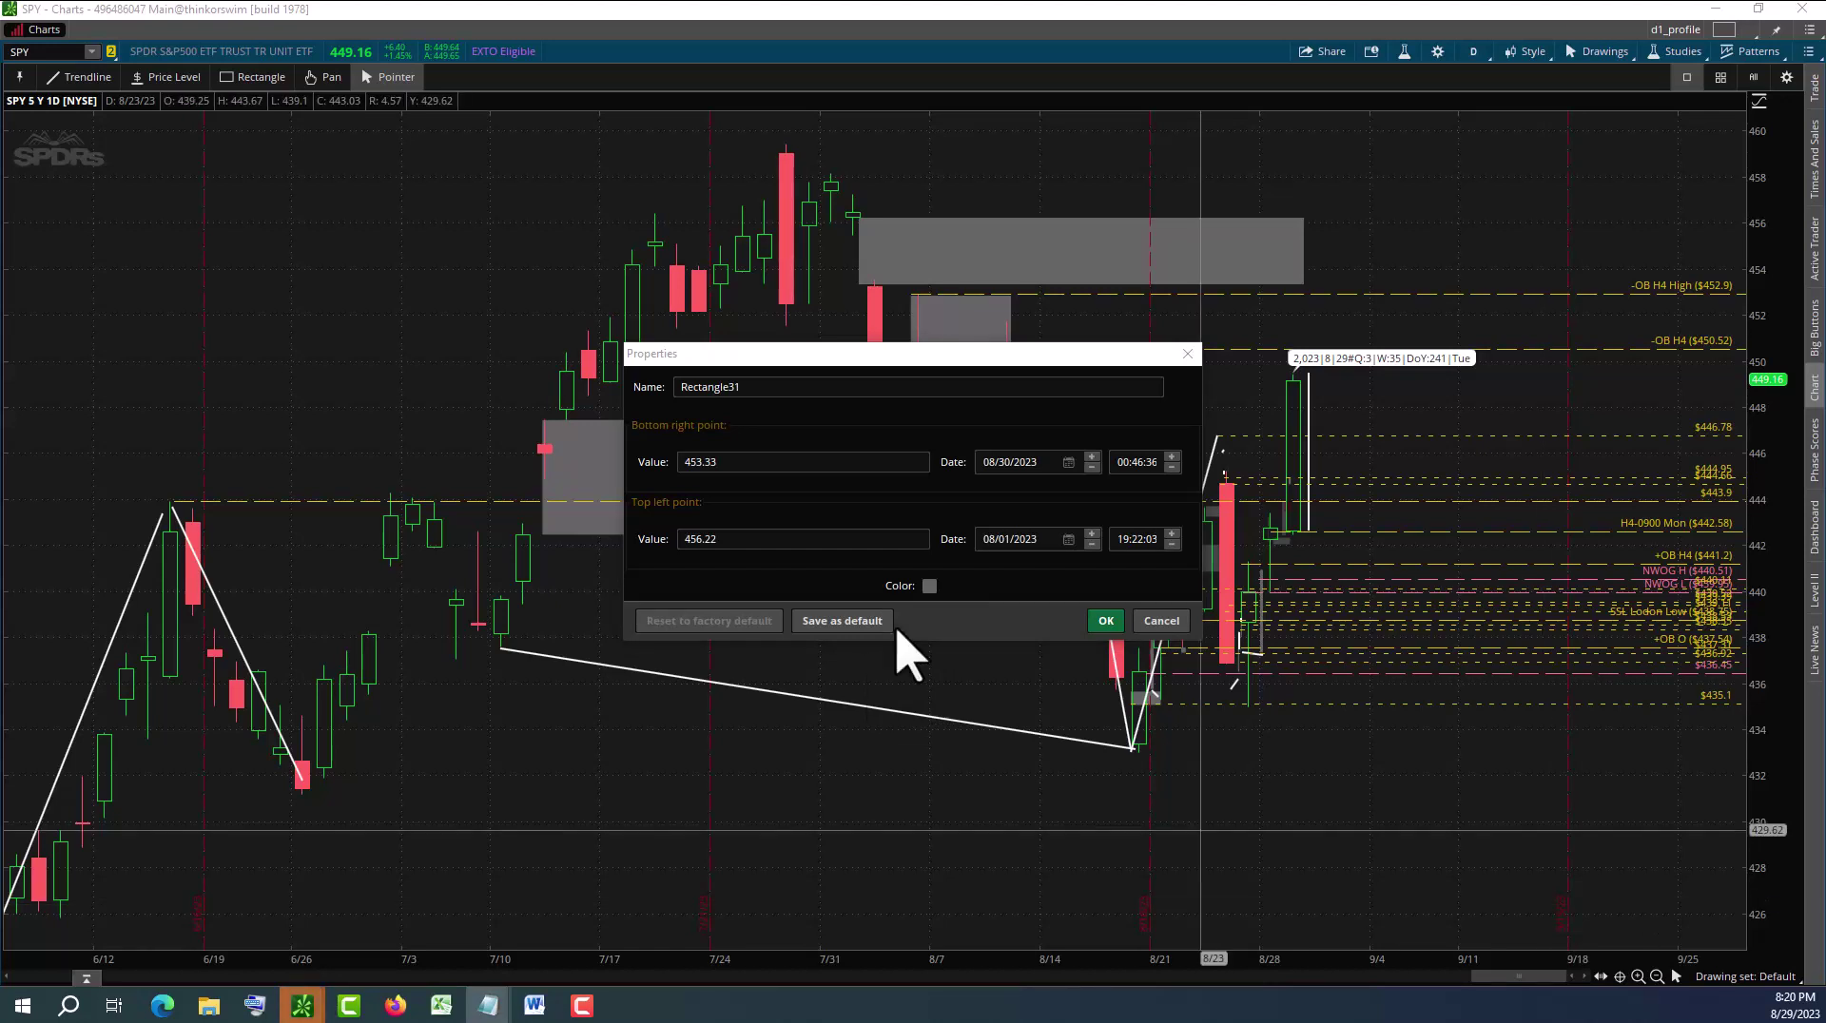
left_click(930, 586)
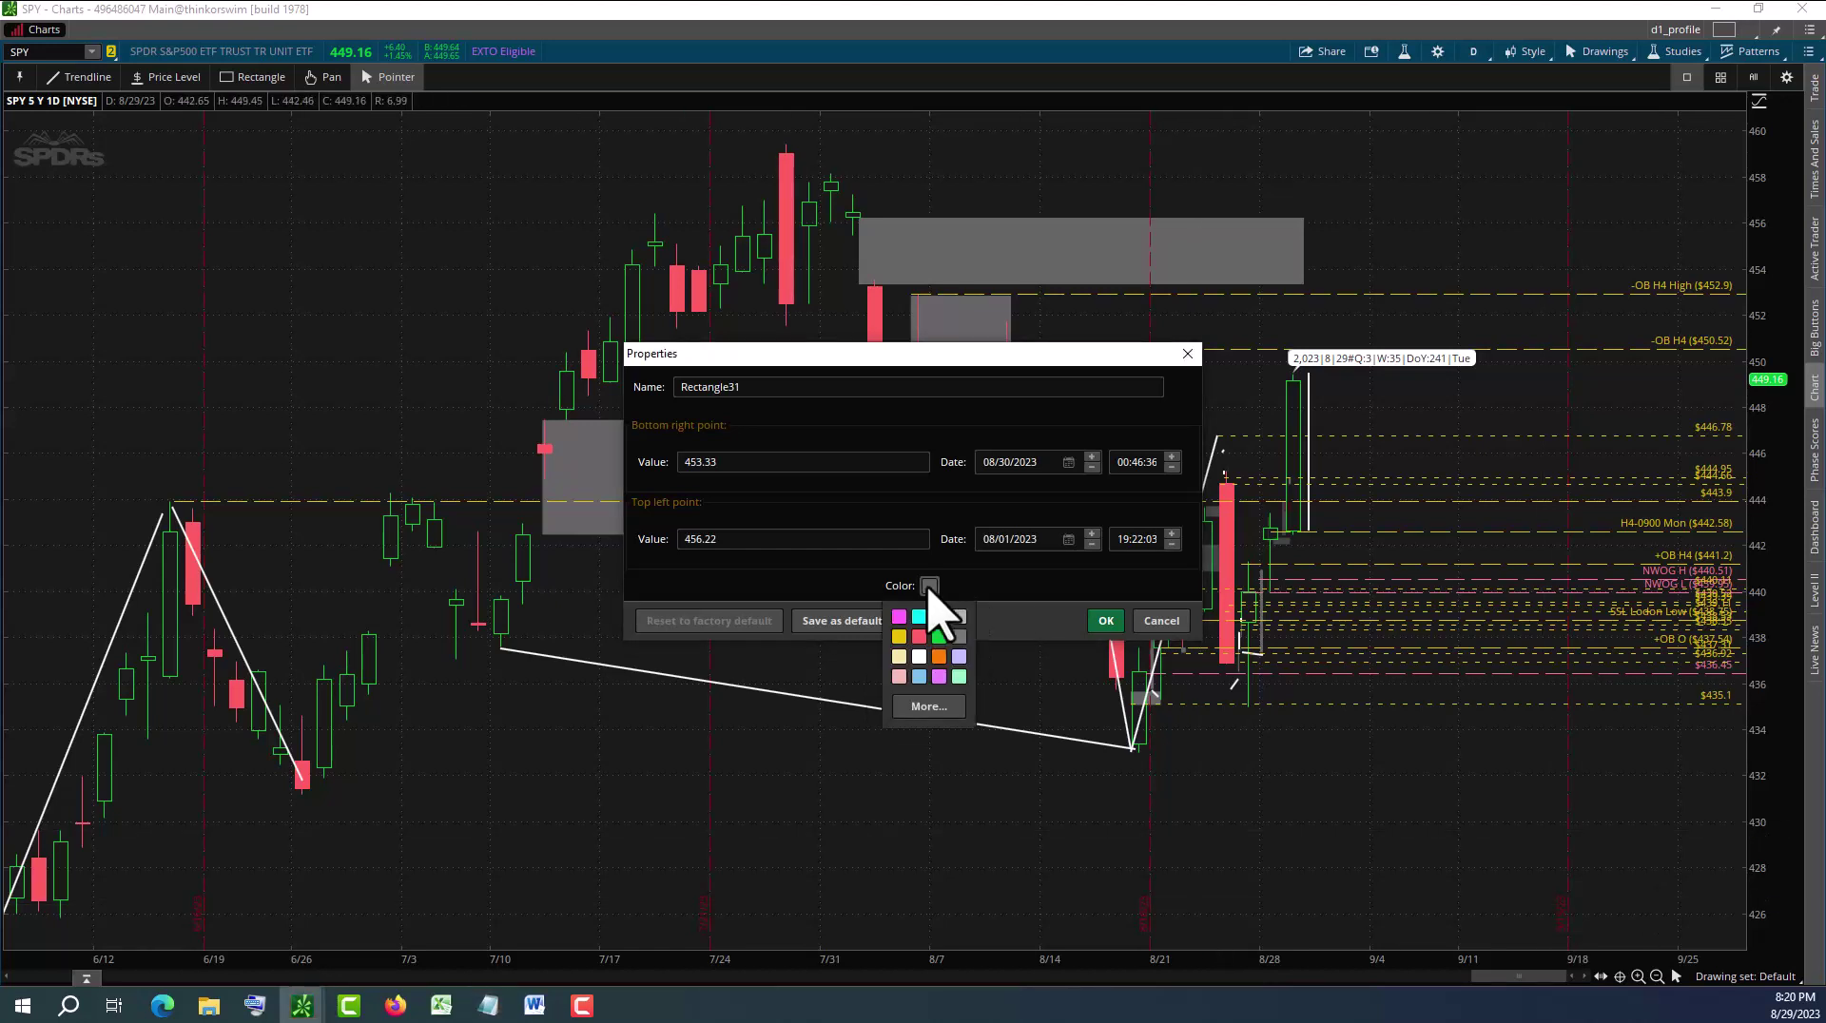
left_click(929, 707)
left_click(759, 322)
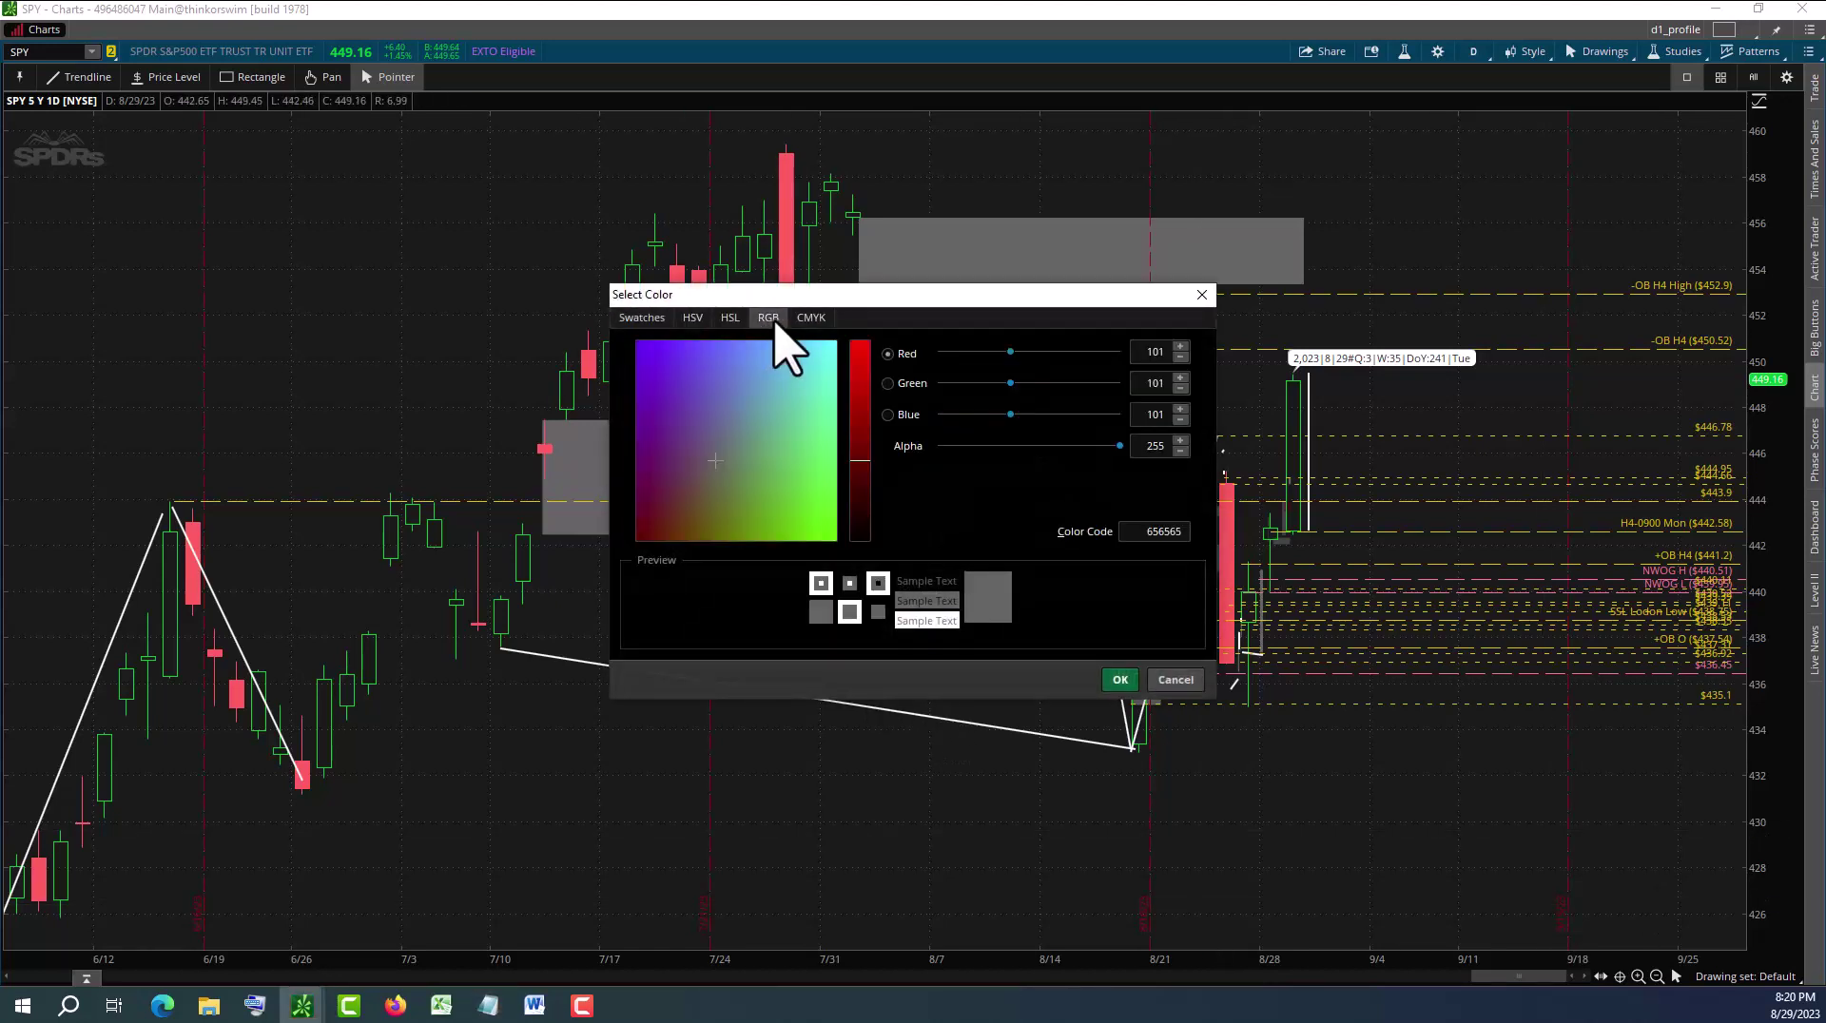
left_click(1154, 531)
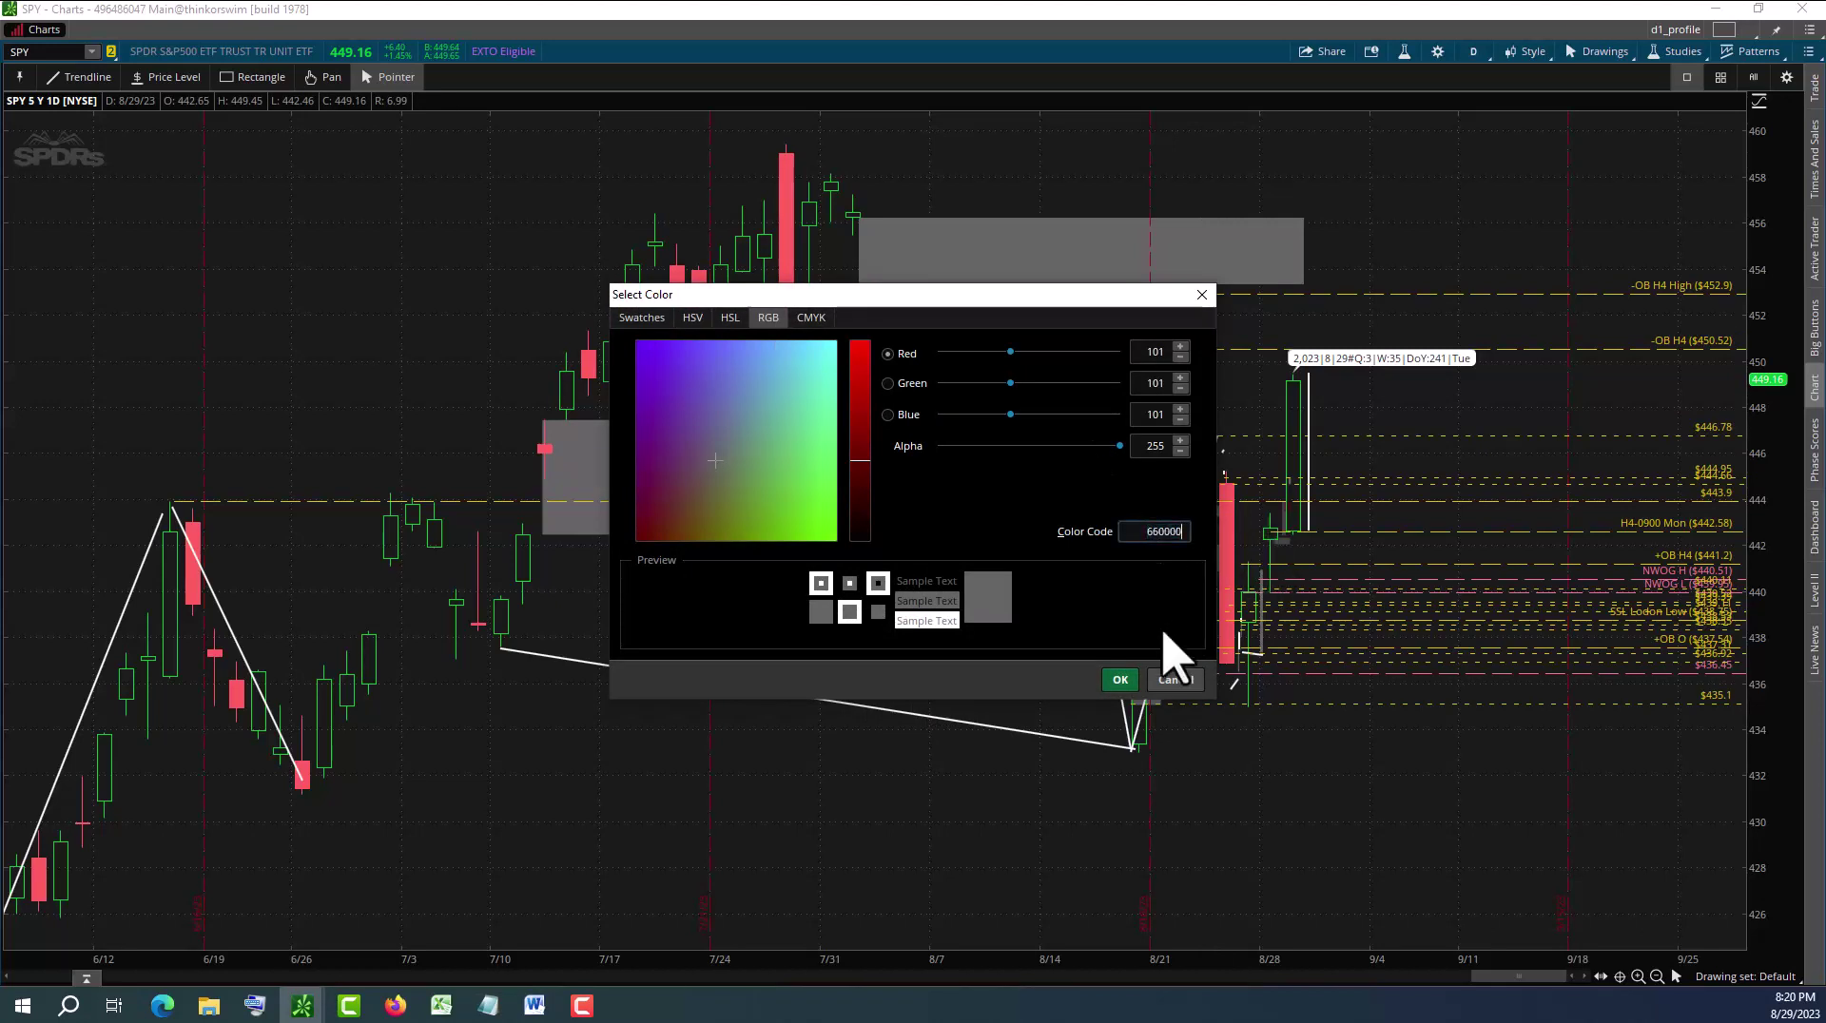
left_click(1121, 679)
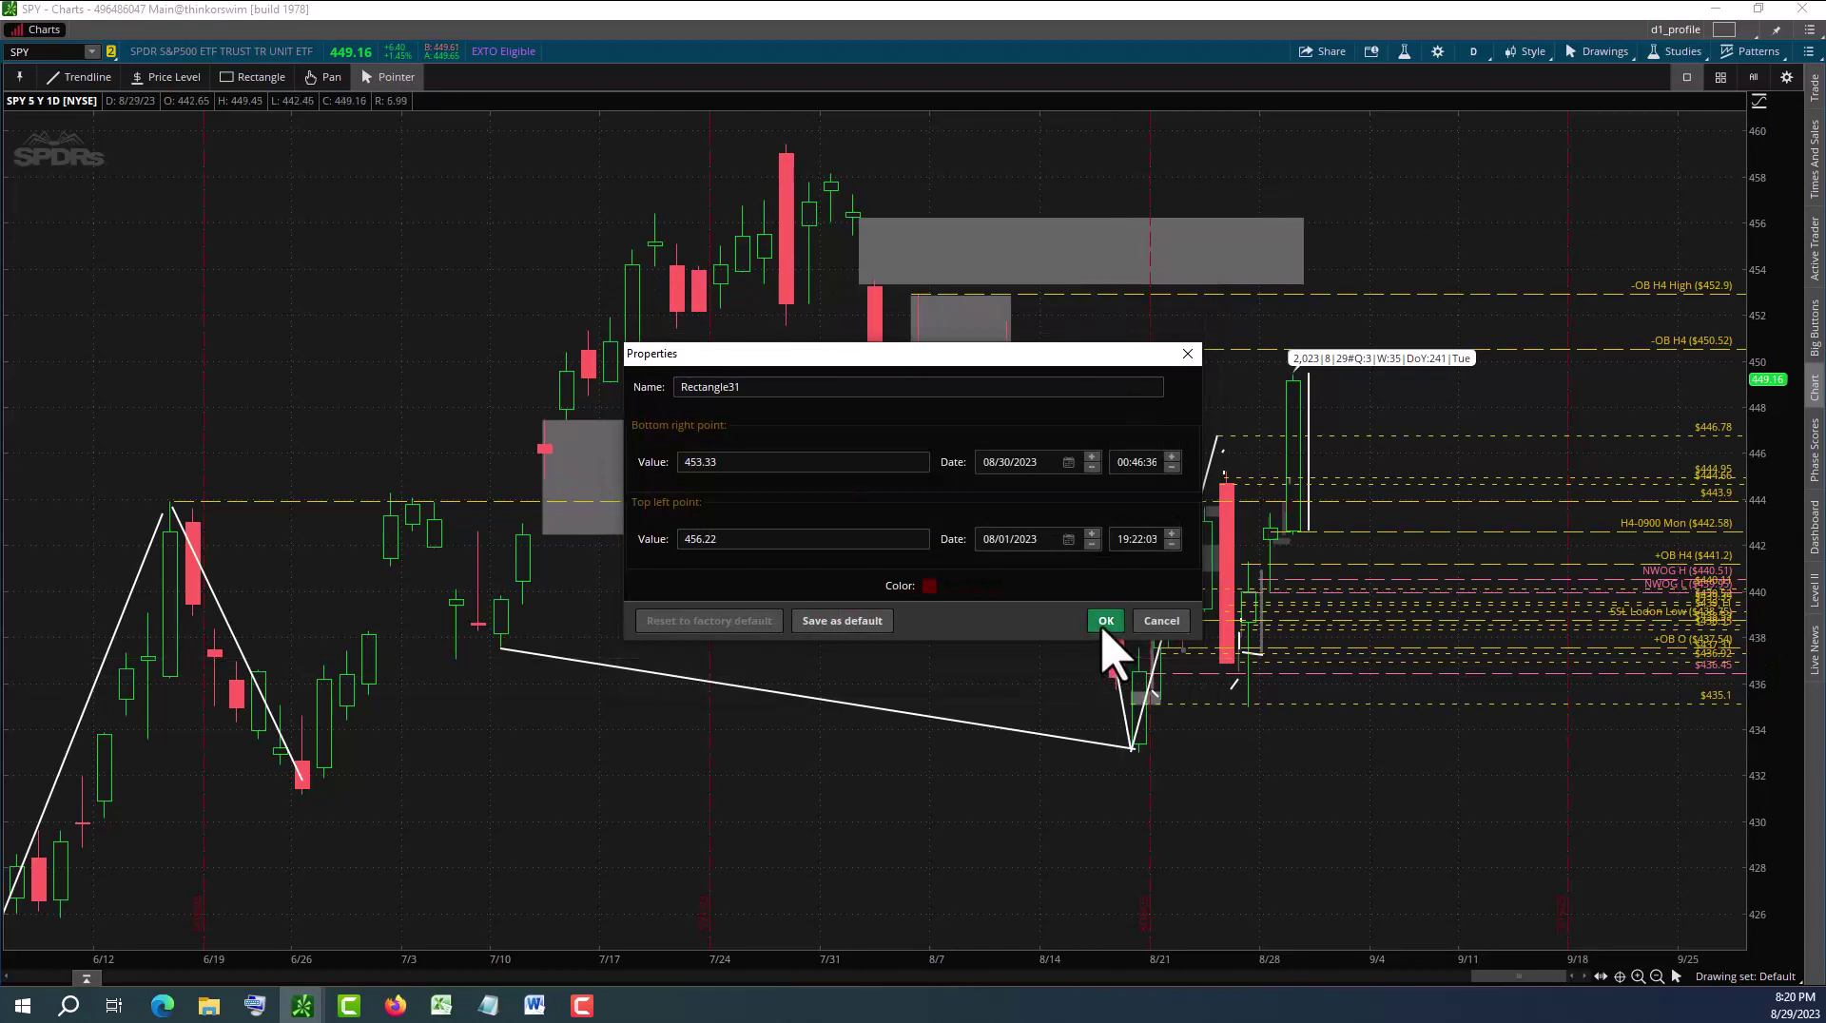
left_click(1105, 623)
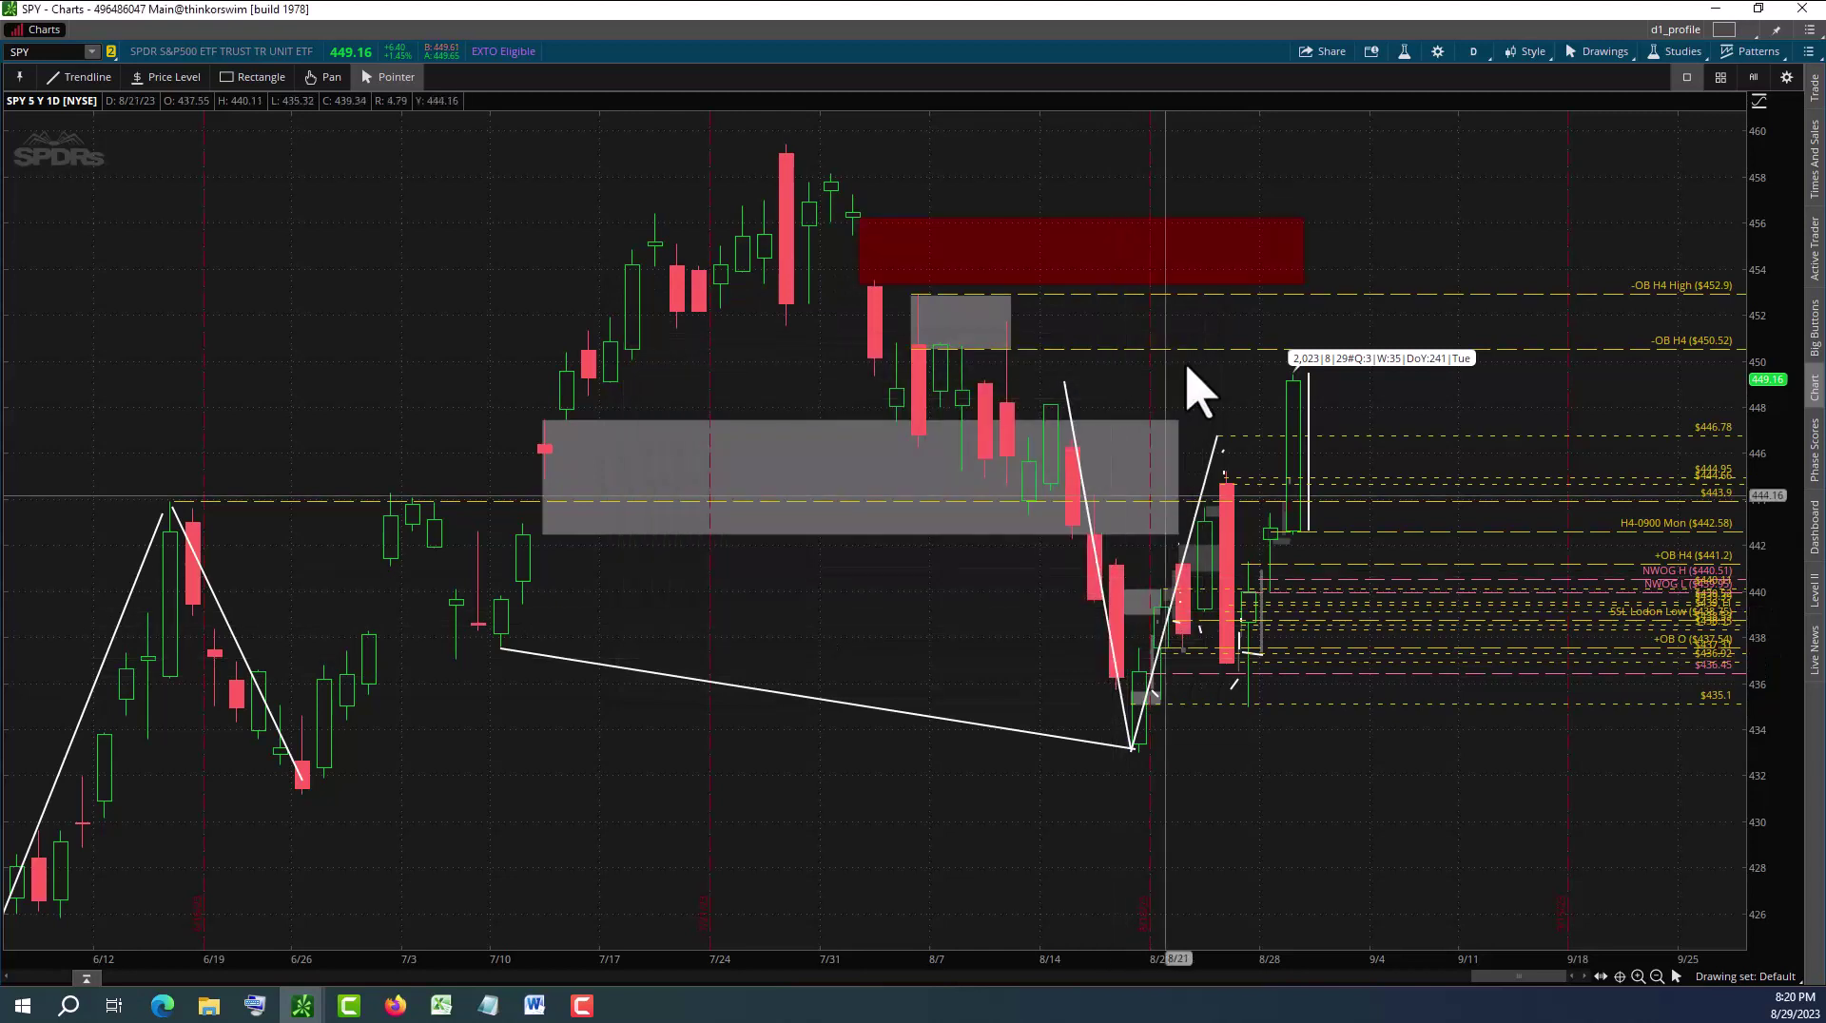
Set the dark red rectangle's HSV color transparency to about 46
right_click(1150, 250)
left_click(1220, 267)
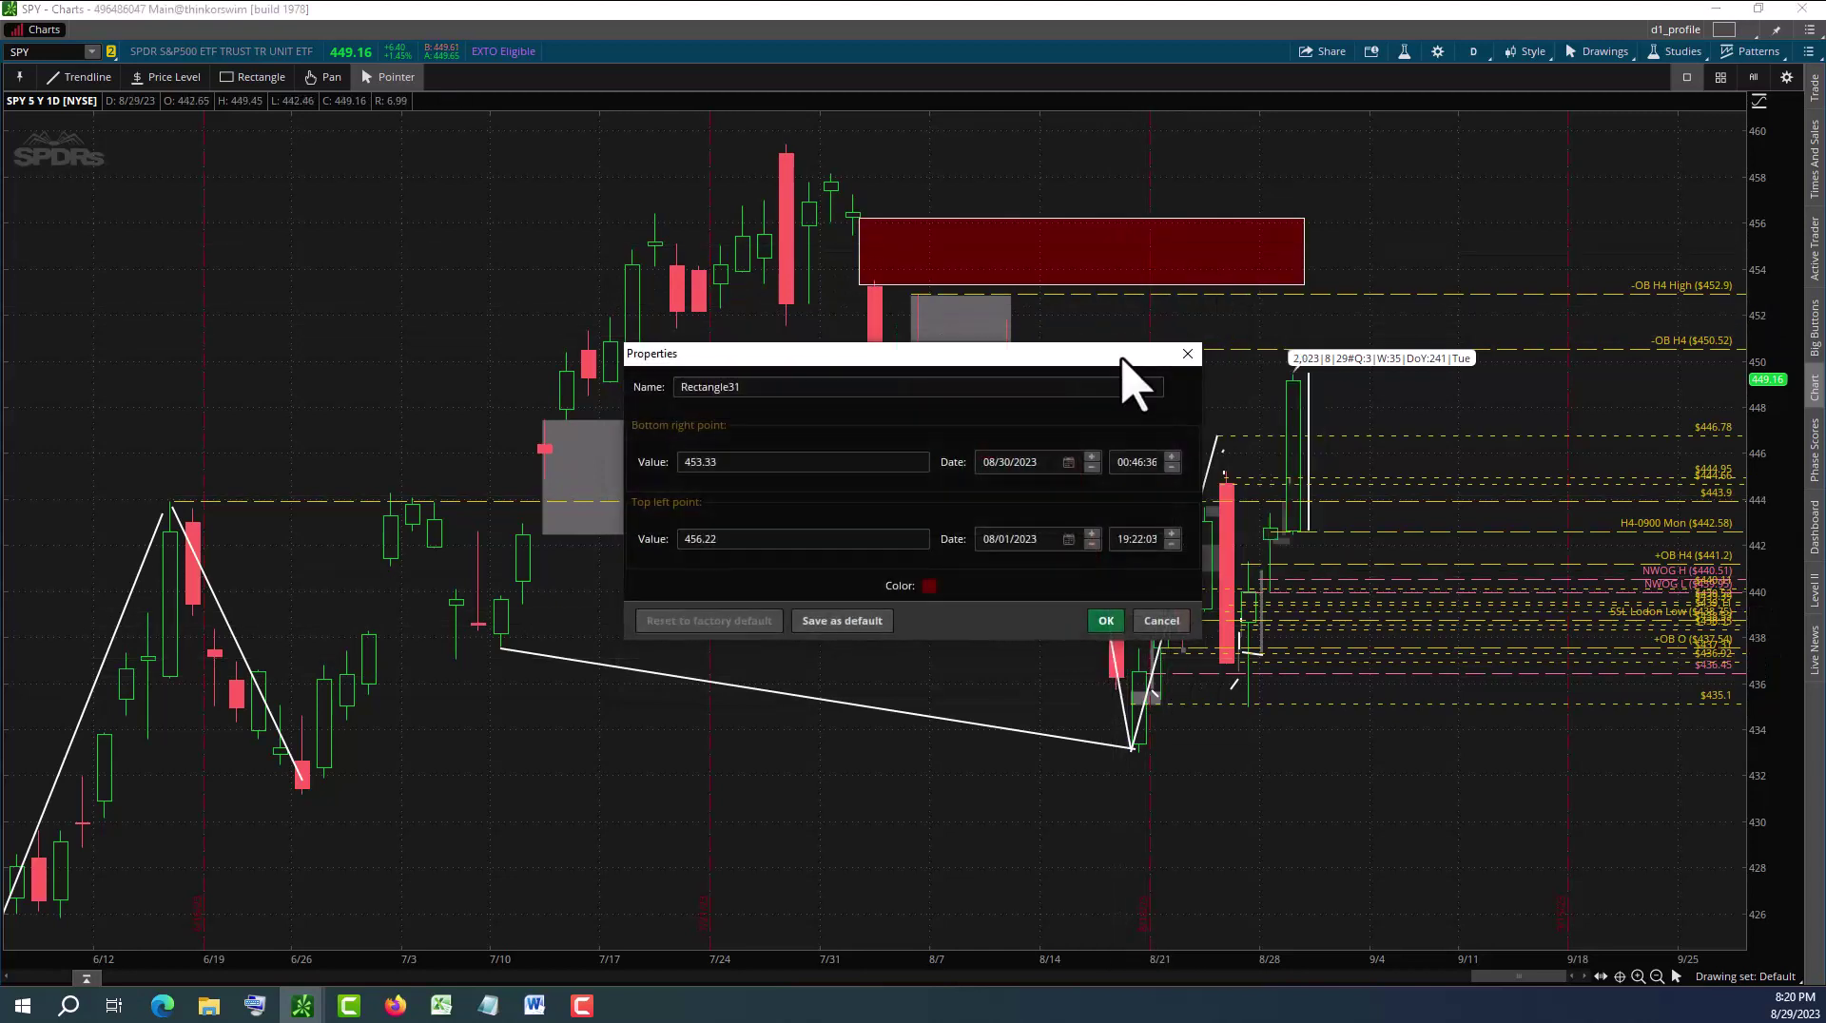
left_click(930, 586)
left_click(927, 707)
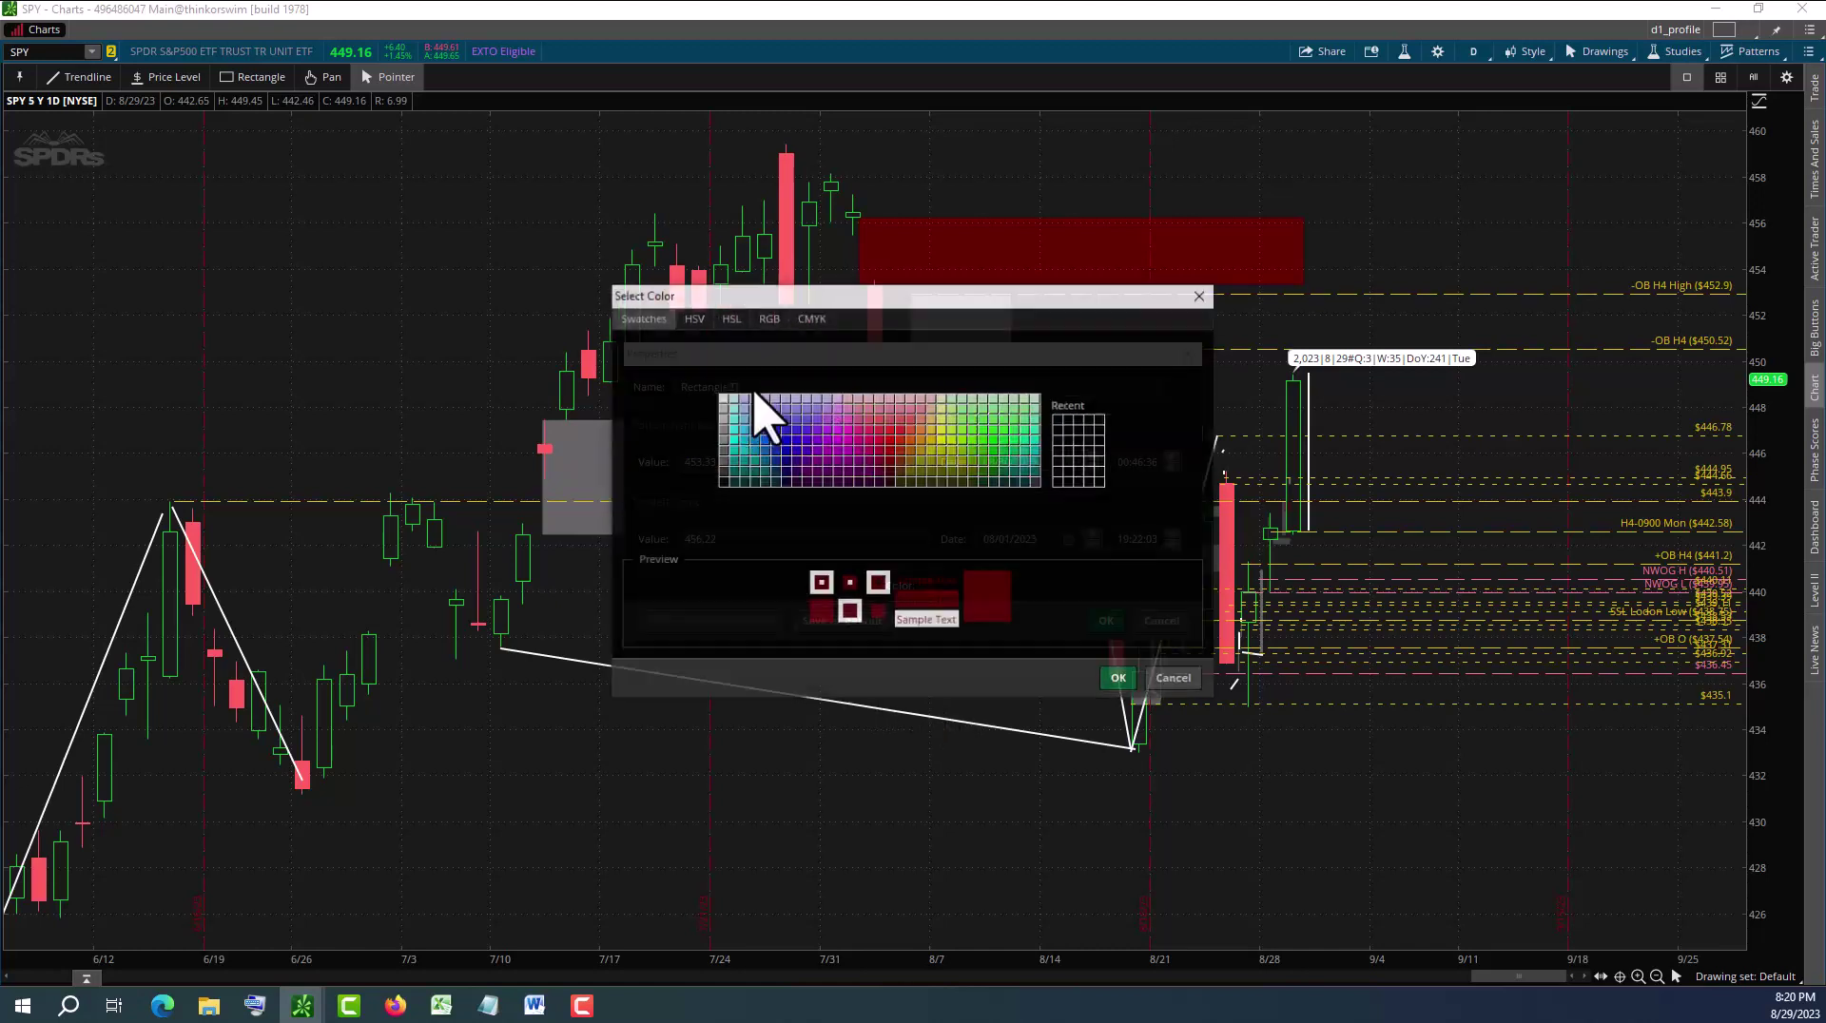
left_click(693, 317)
left_click_drag(1029, 443, 1037, 445)
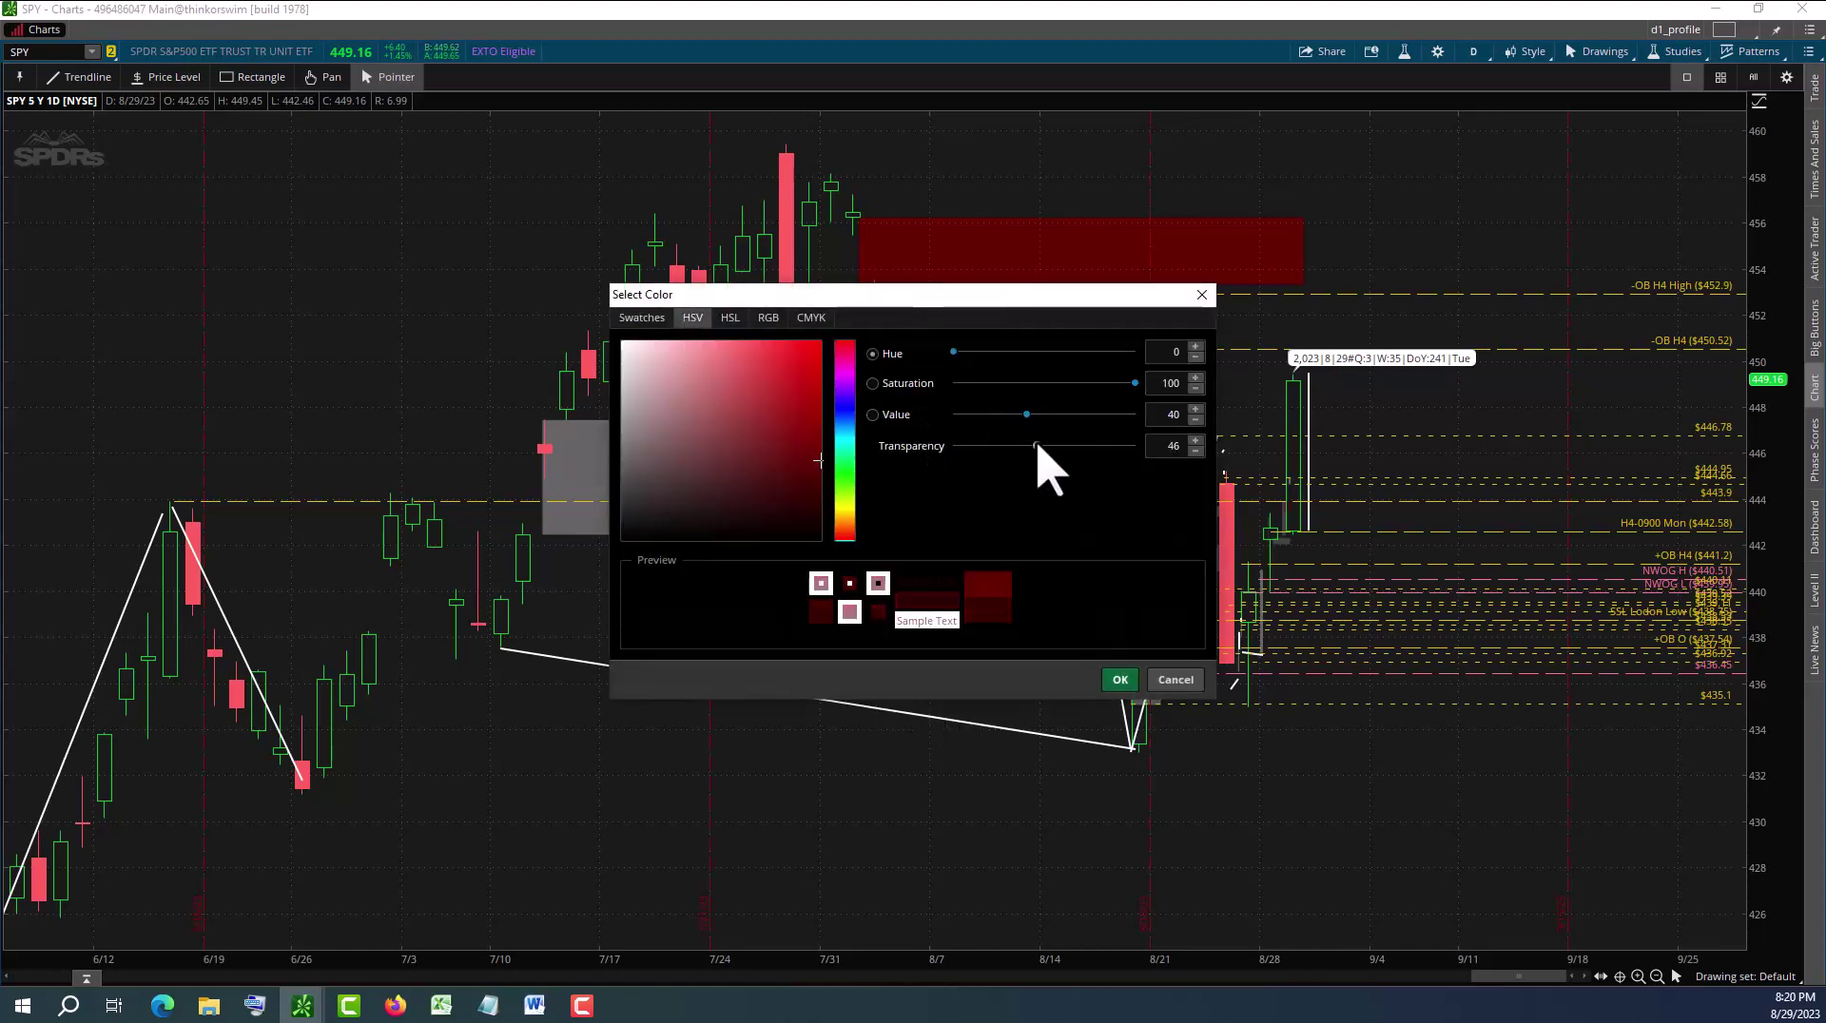
left_click(1128, 681)
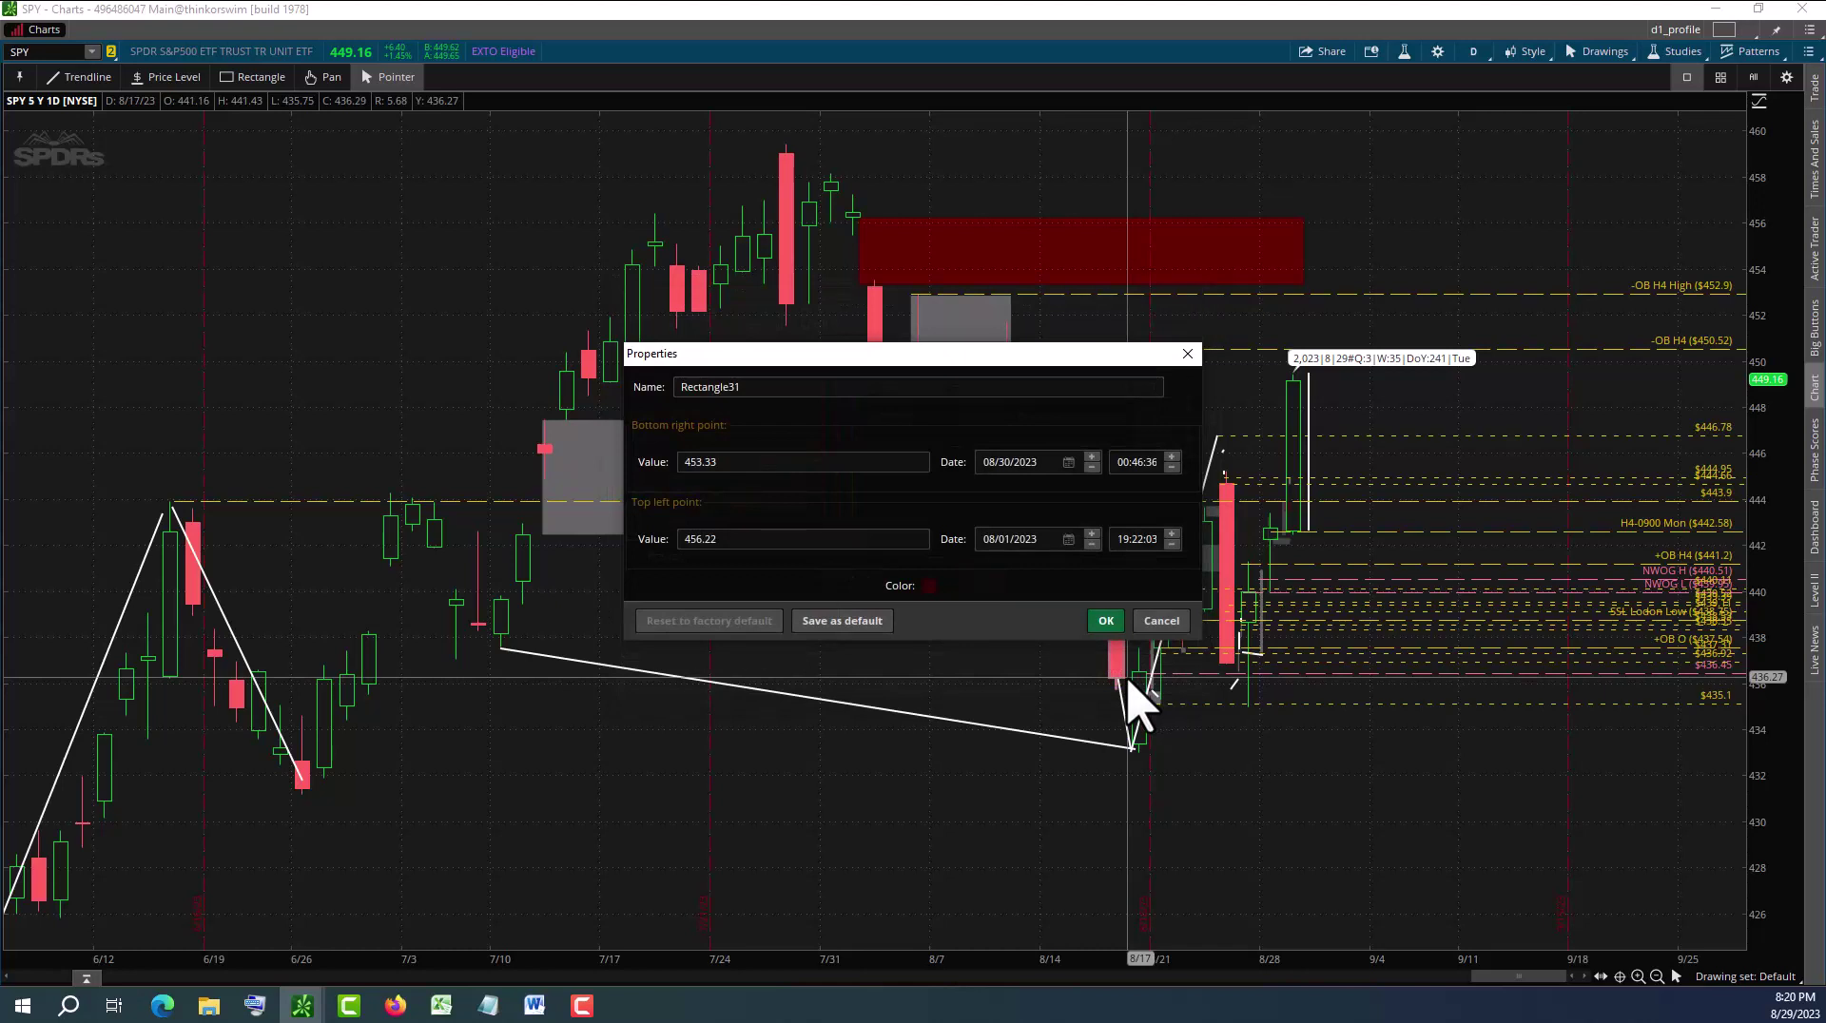
left_click(1109, 623)
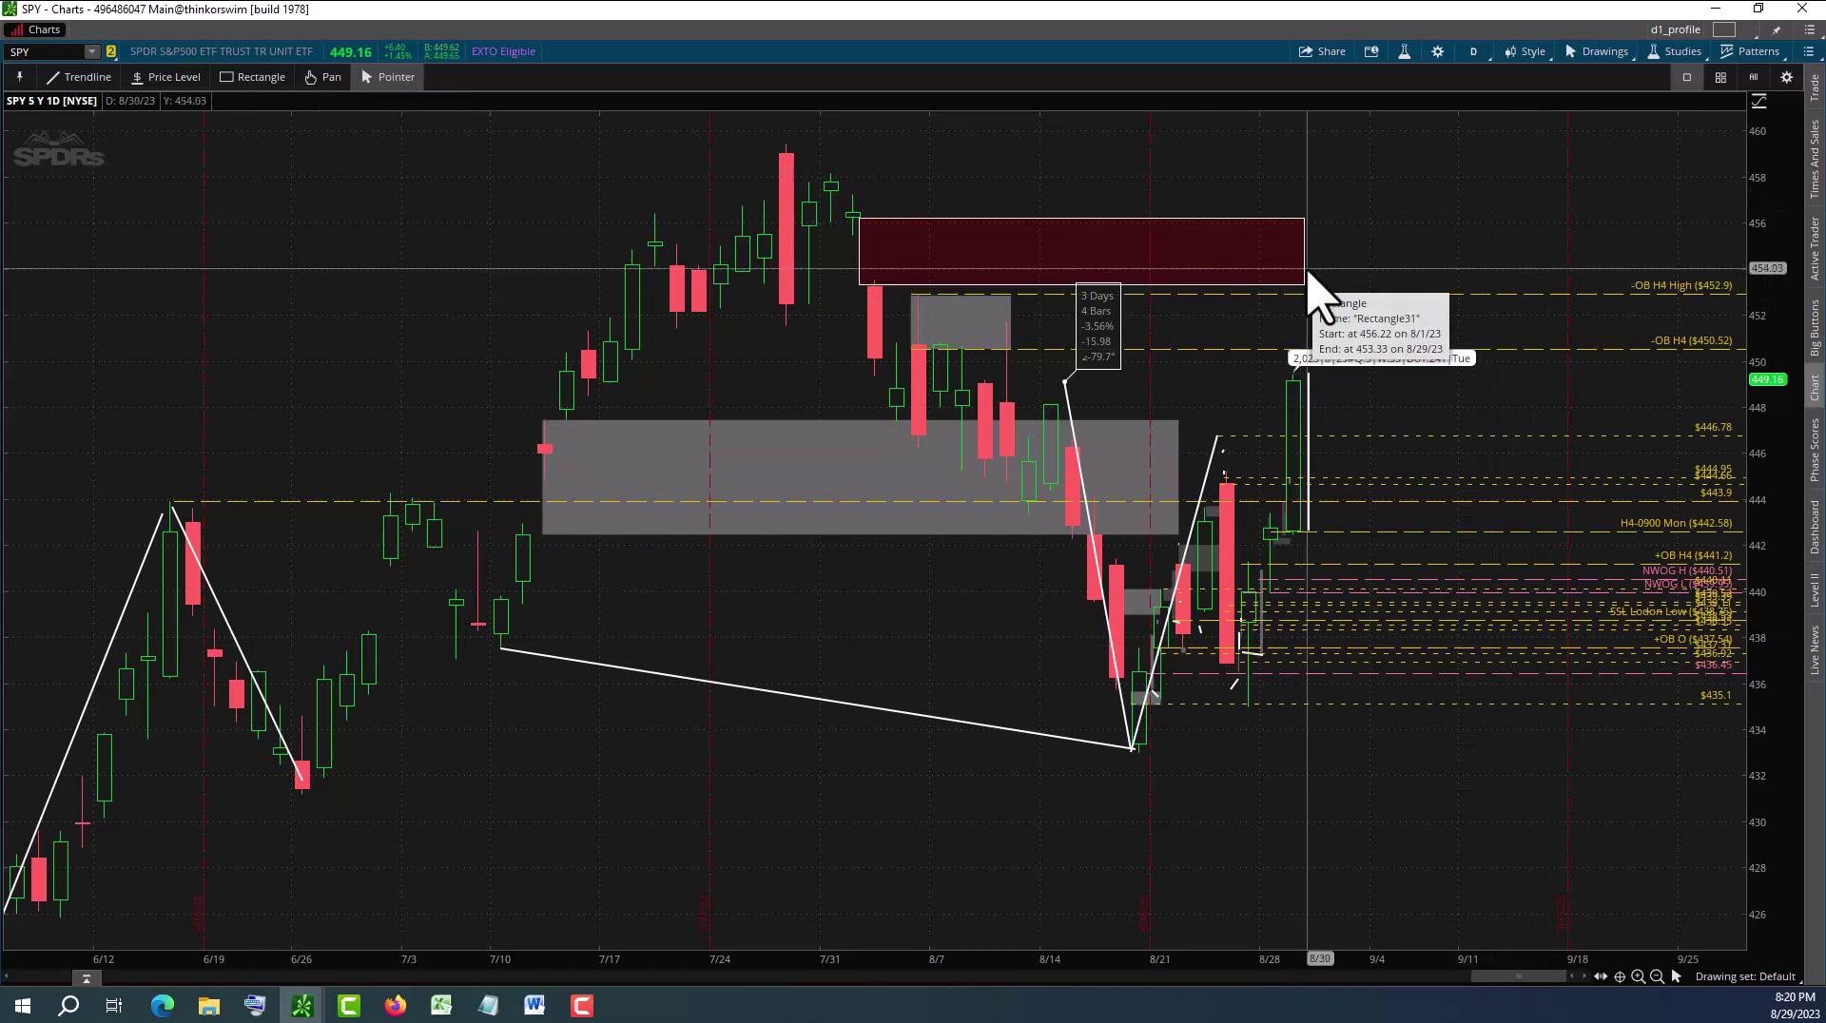
Extend the end of the dark red gap rectangle to about August 30 and examine the daily candles from mid-July onward
left_click_drag(1309, 276, 1325, 285)
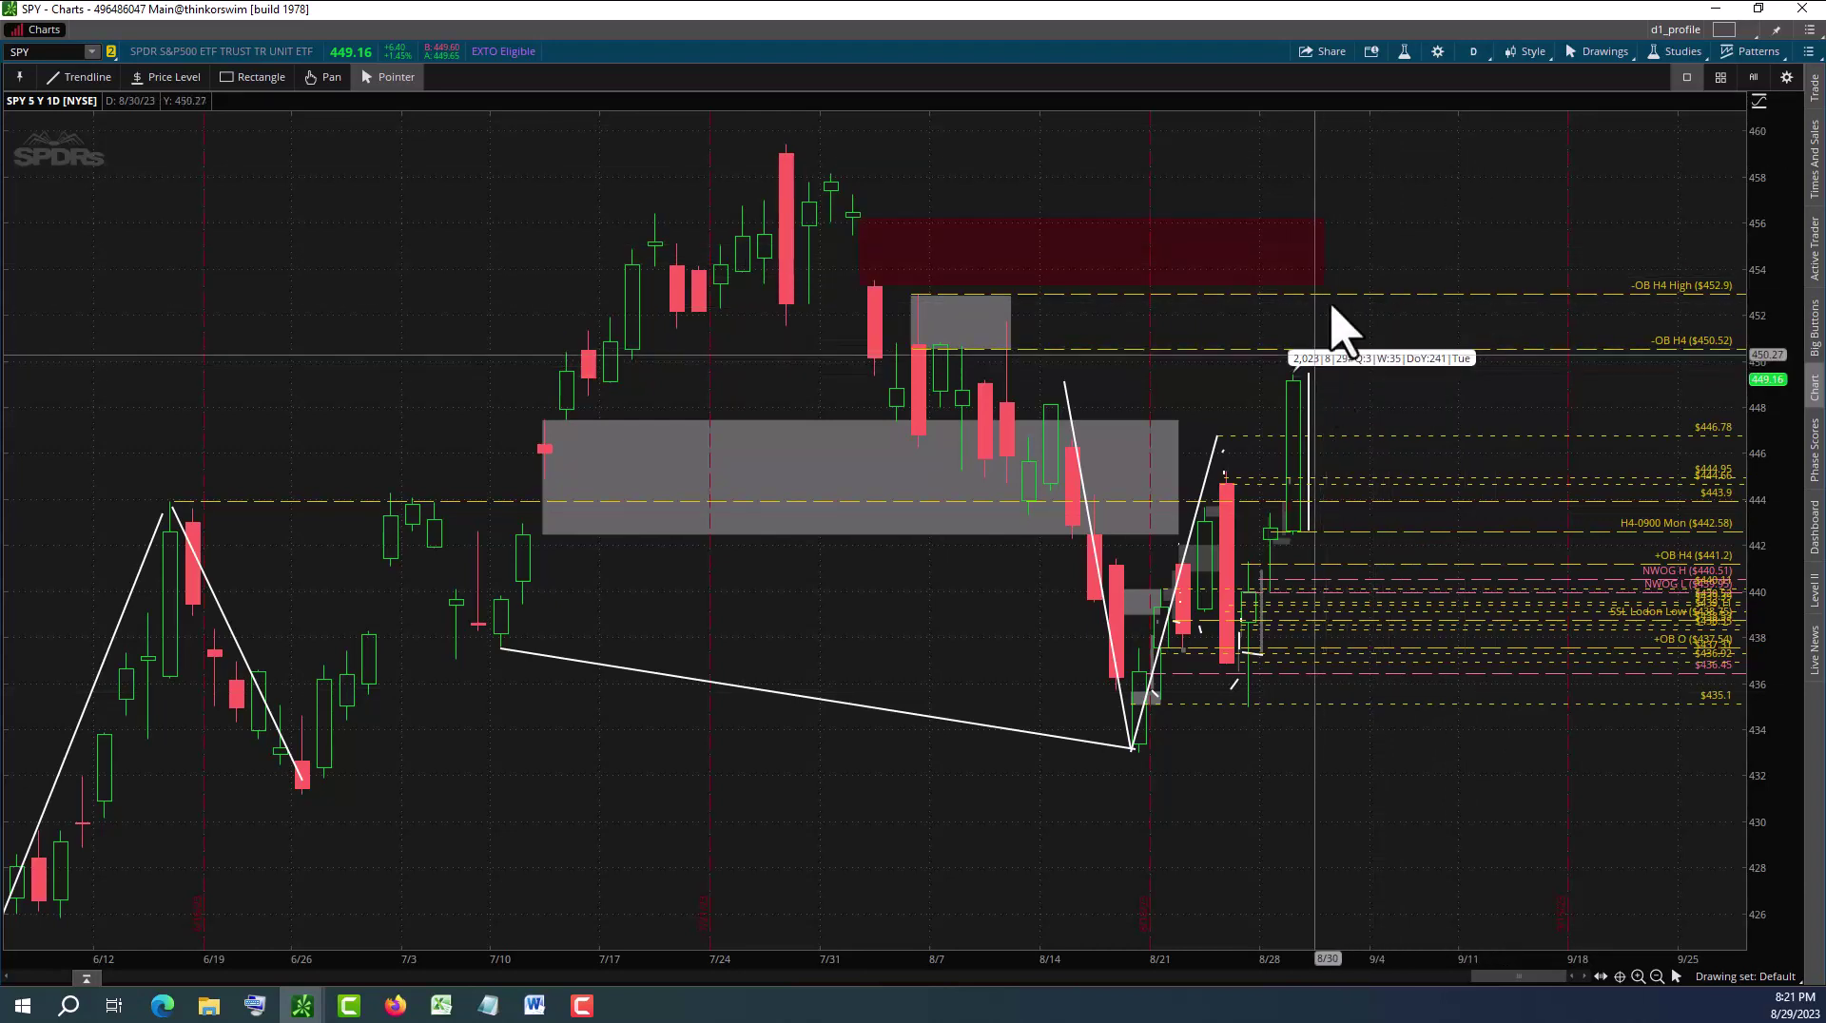
mouse_move(1328, 282)
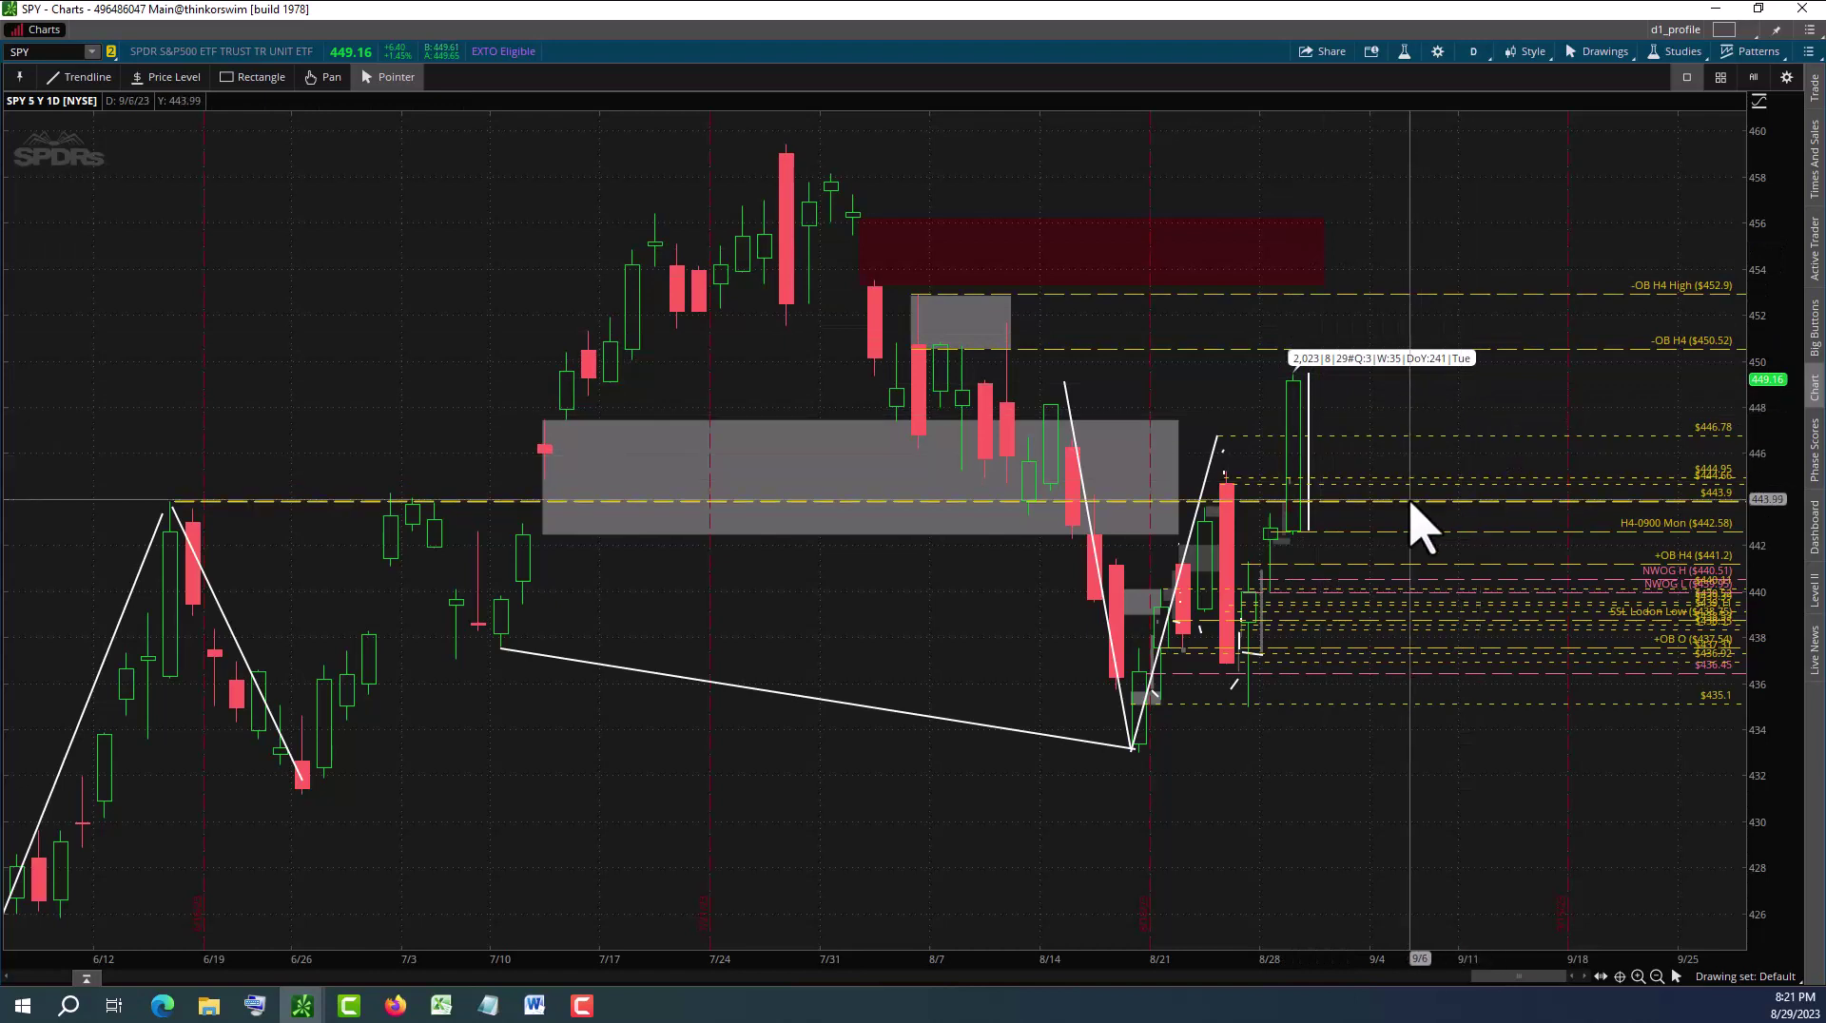
left_click_drag(612, 245, 1509, 407)
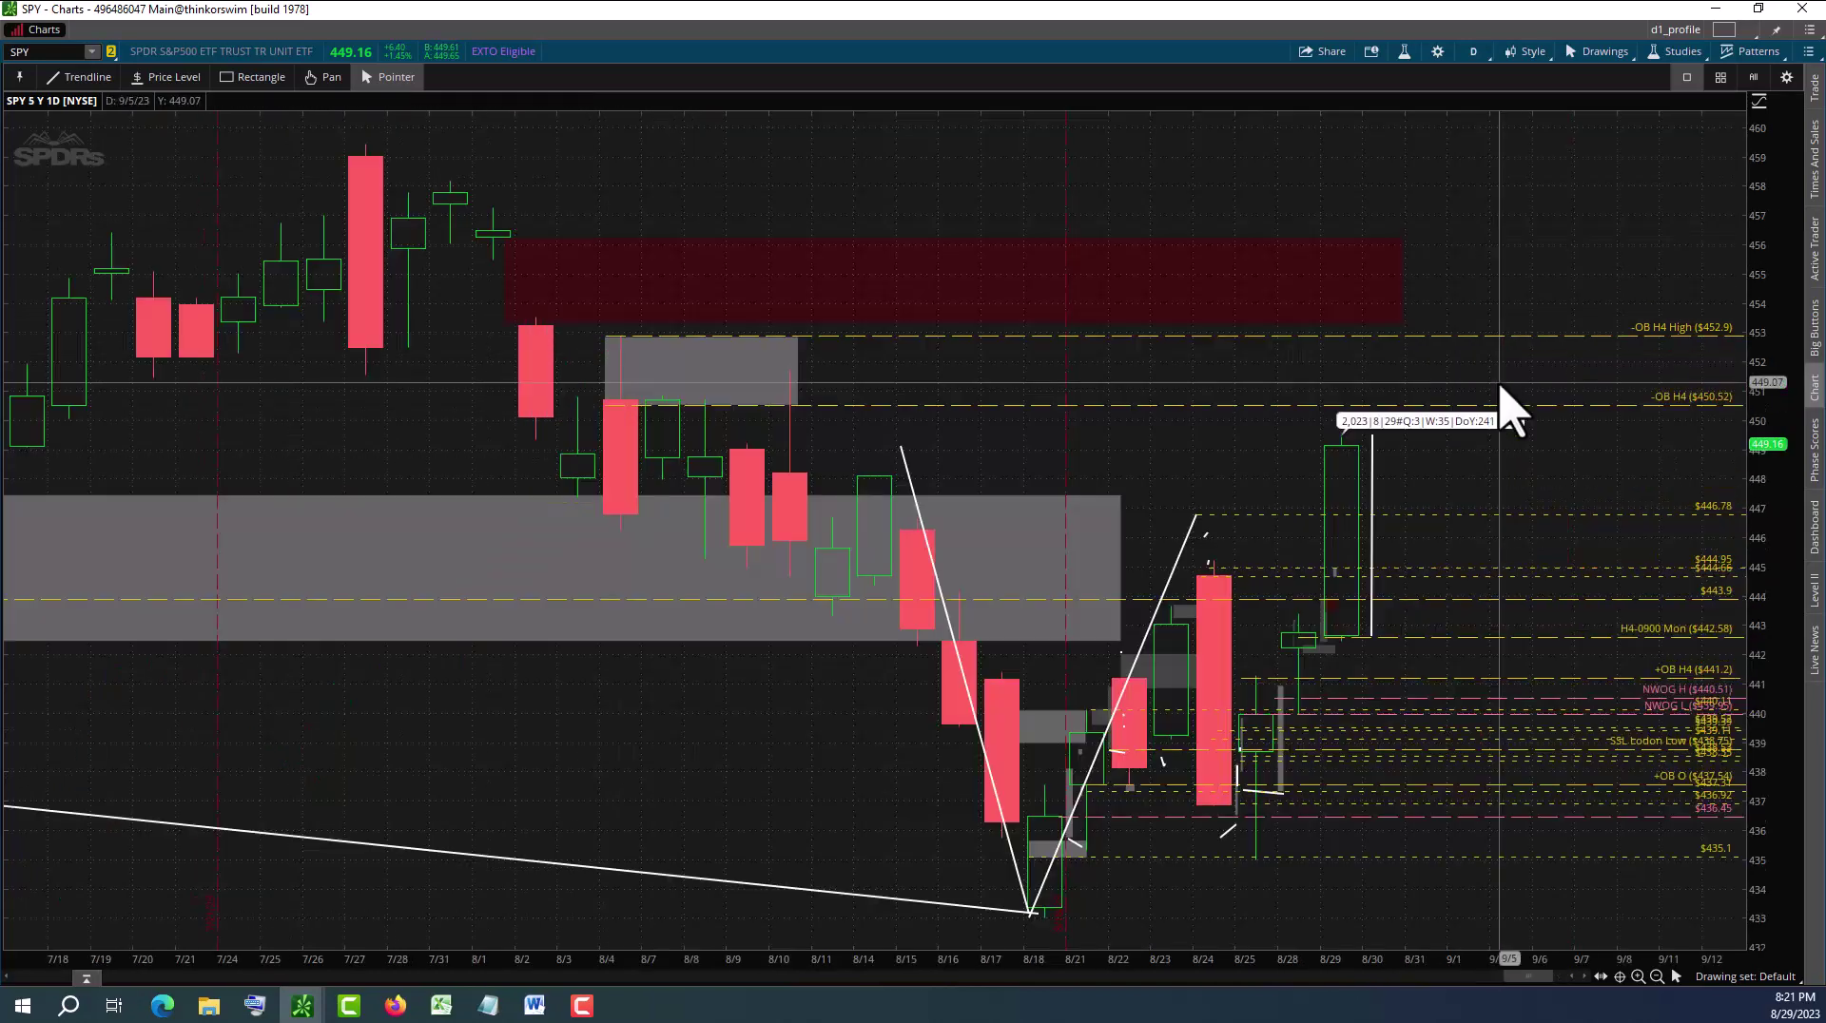